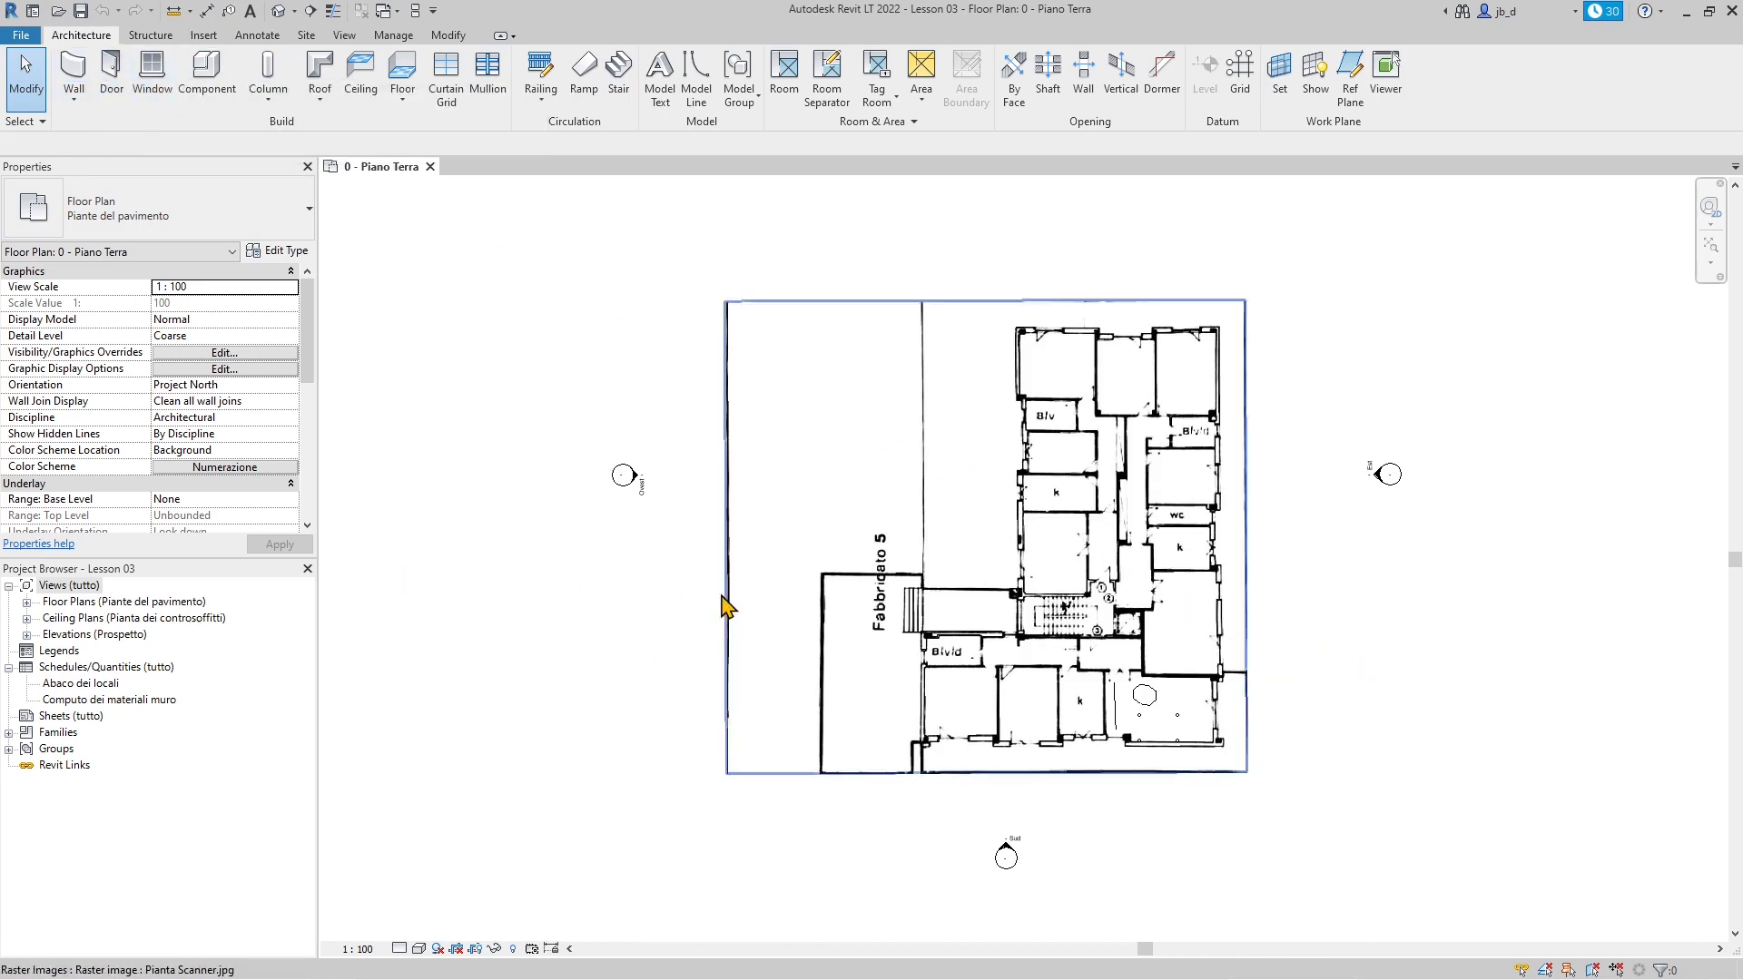
Step: Unpin the scanned plan image Pianta Scanner.jpg and move it east, clear of the four elevation markers
scroll(726, 599, "down", 2)
left_click(944, 594)
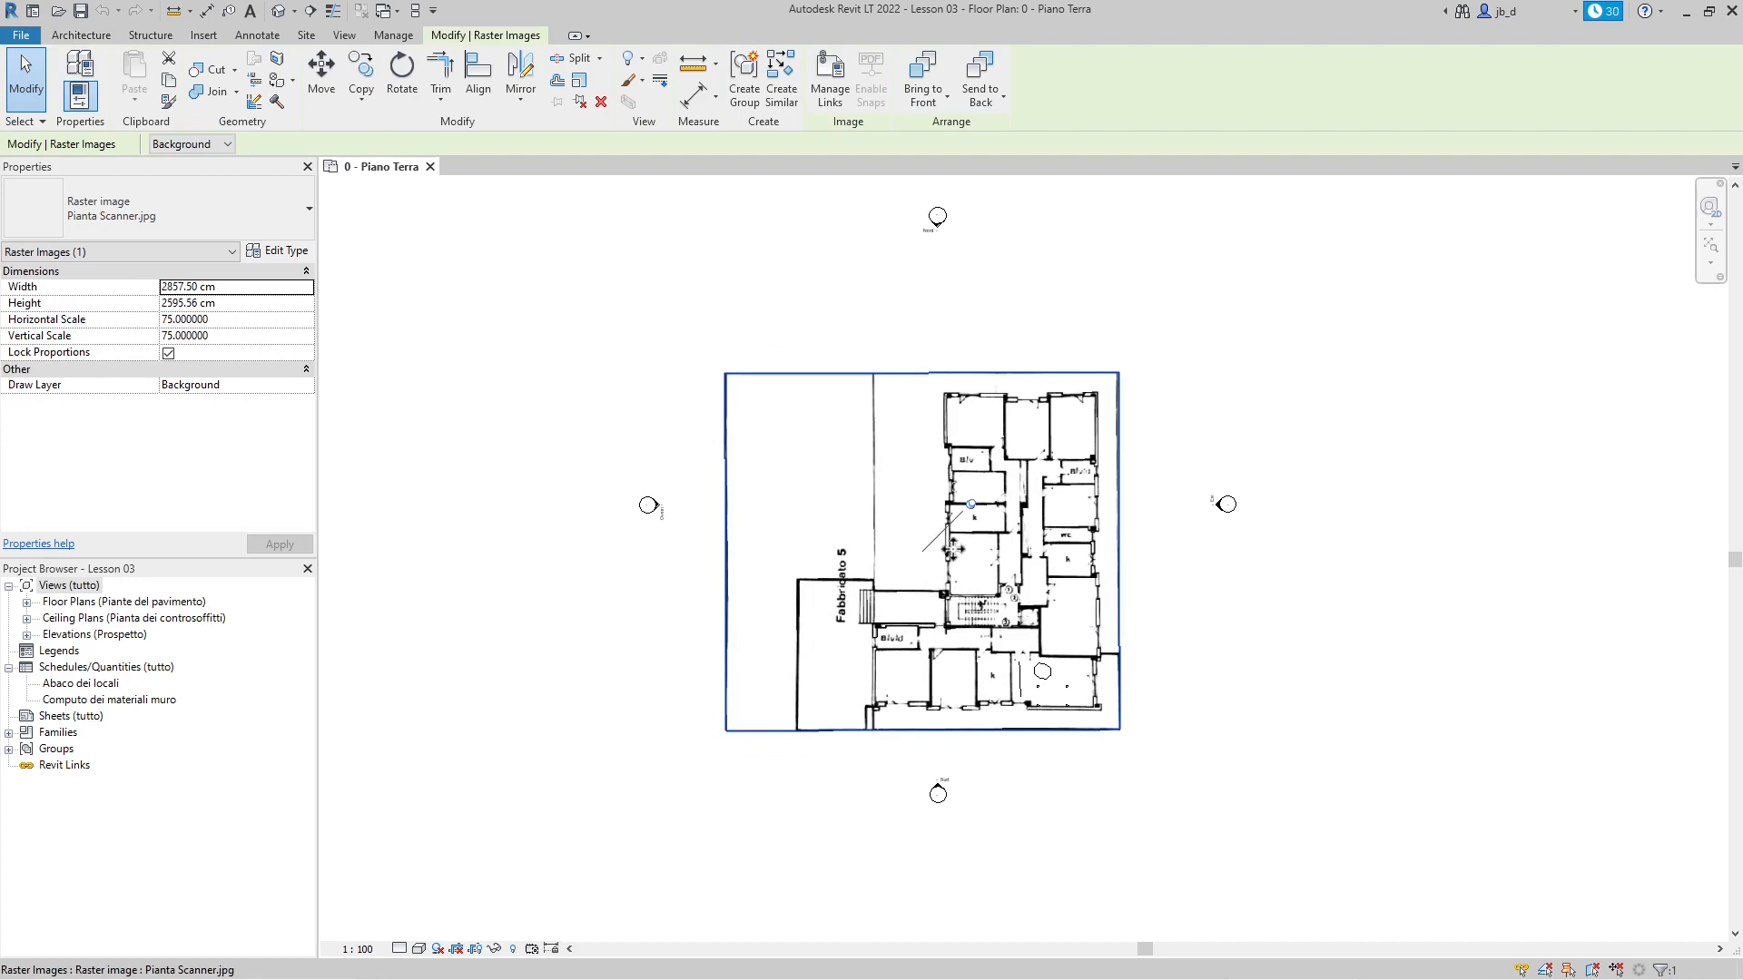
scroll(990, 729, "up", 1)
scroll(990, 728, "up", 1)
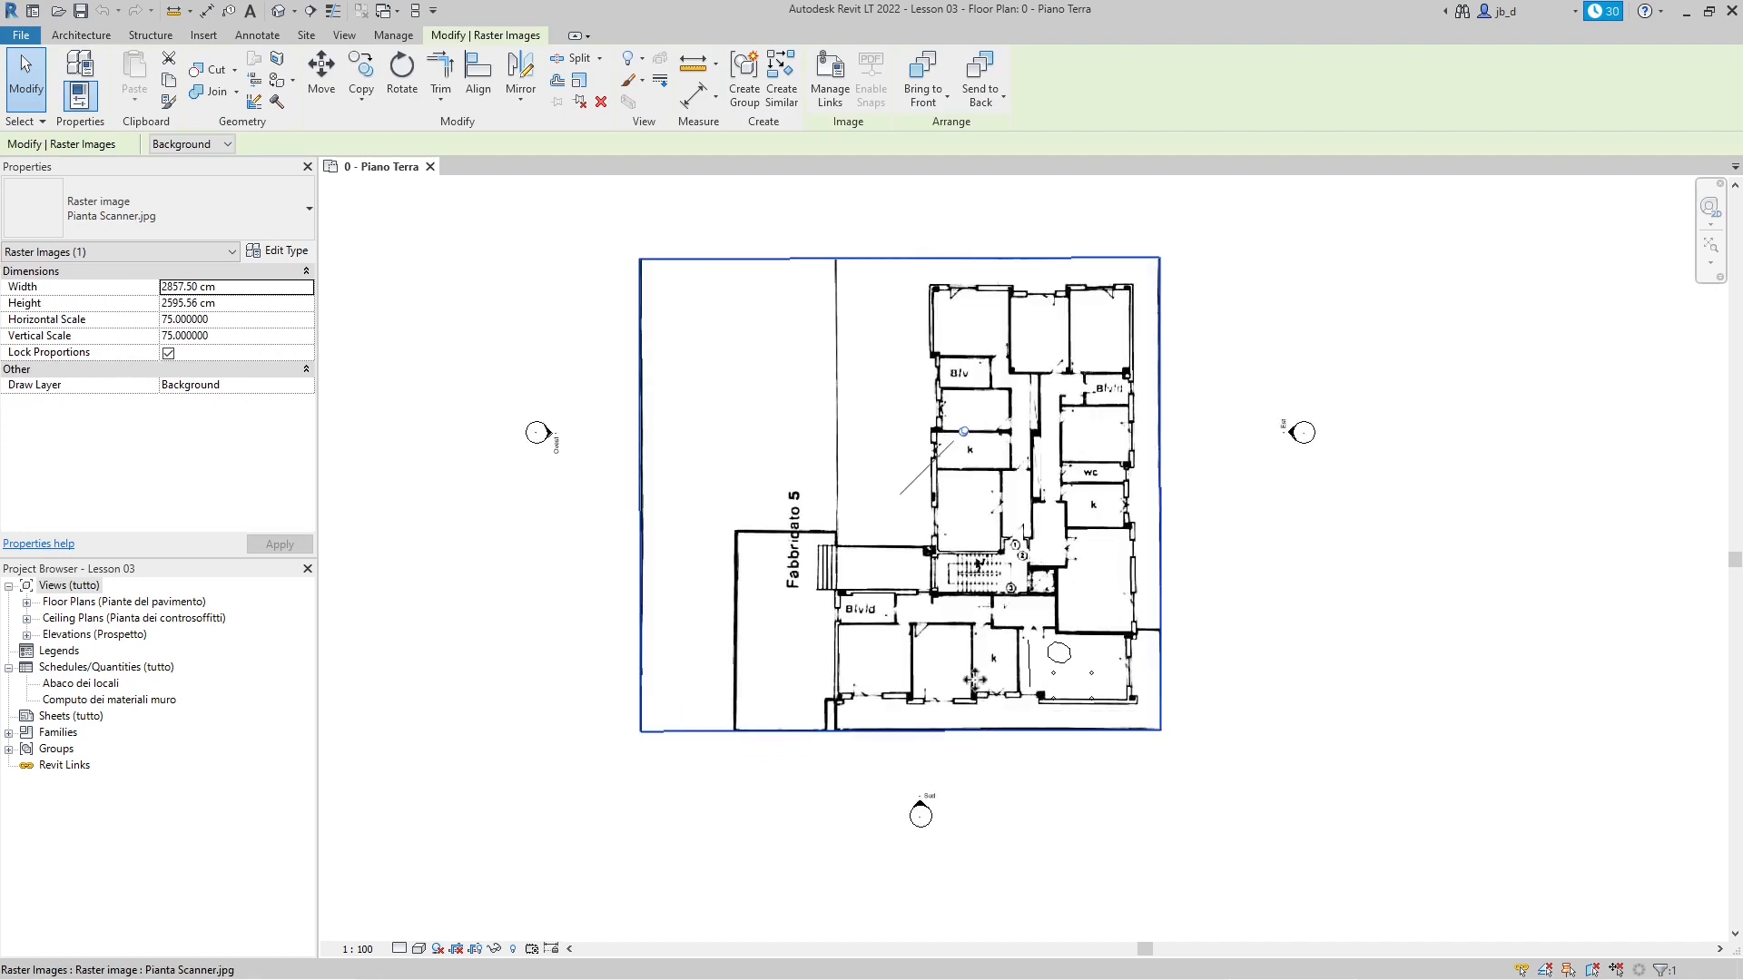
left_click(964, 434)
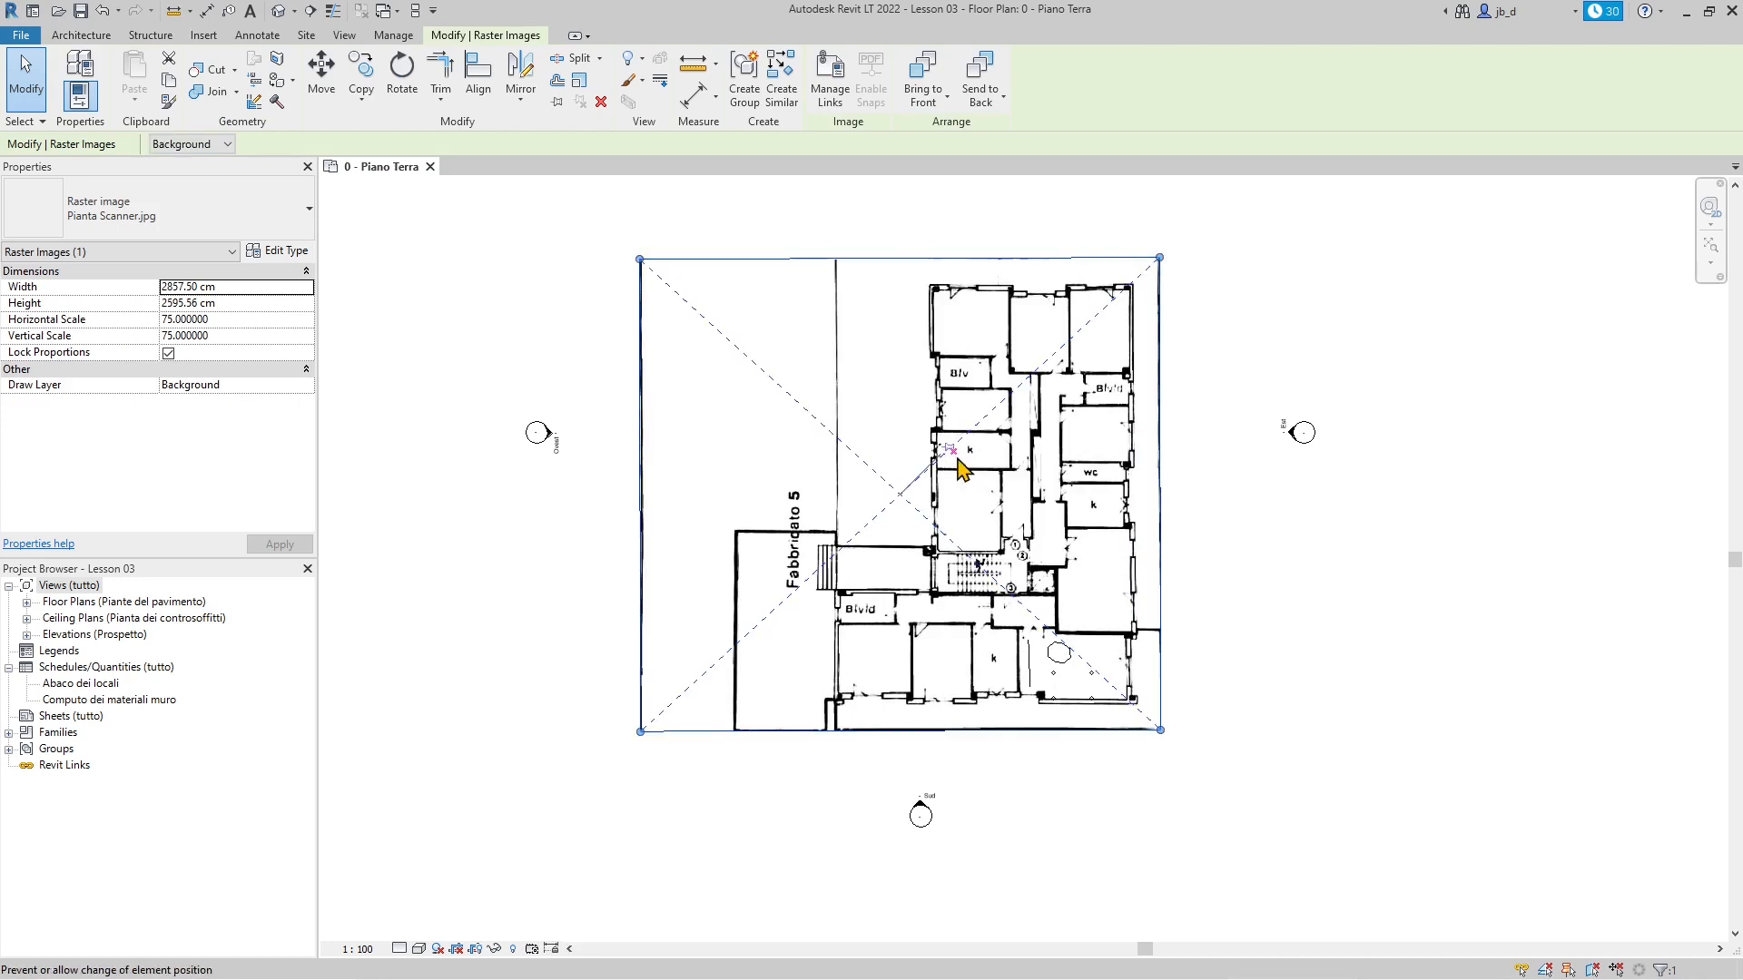
scroll(539, 499, "down", 1)
scroll(539, 499, "down", 1)
left_click_drag(861, 518, 1447, 505)
Step: Move the leftover thin detail lines from between the elevation markers to just above the scanned plan image
scroll(906, 529, "up", 1)
left_click_drag(653, 546, 1043, 763)
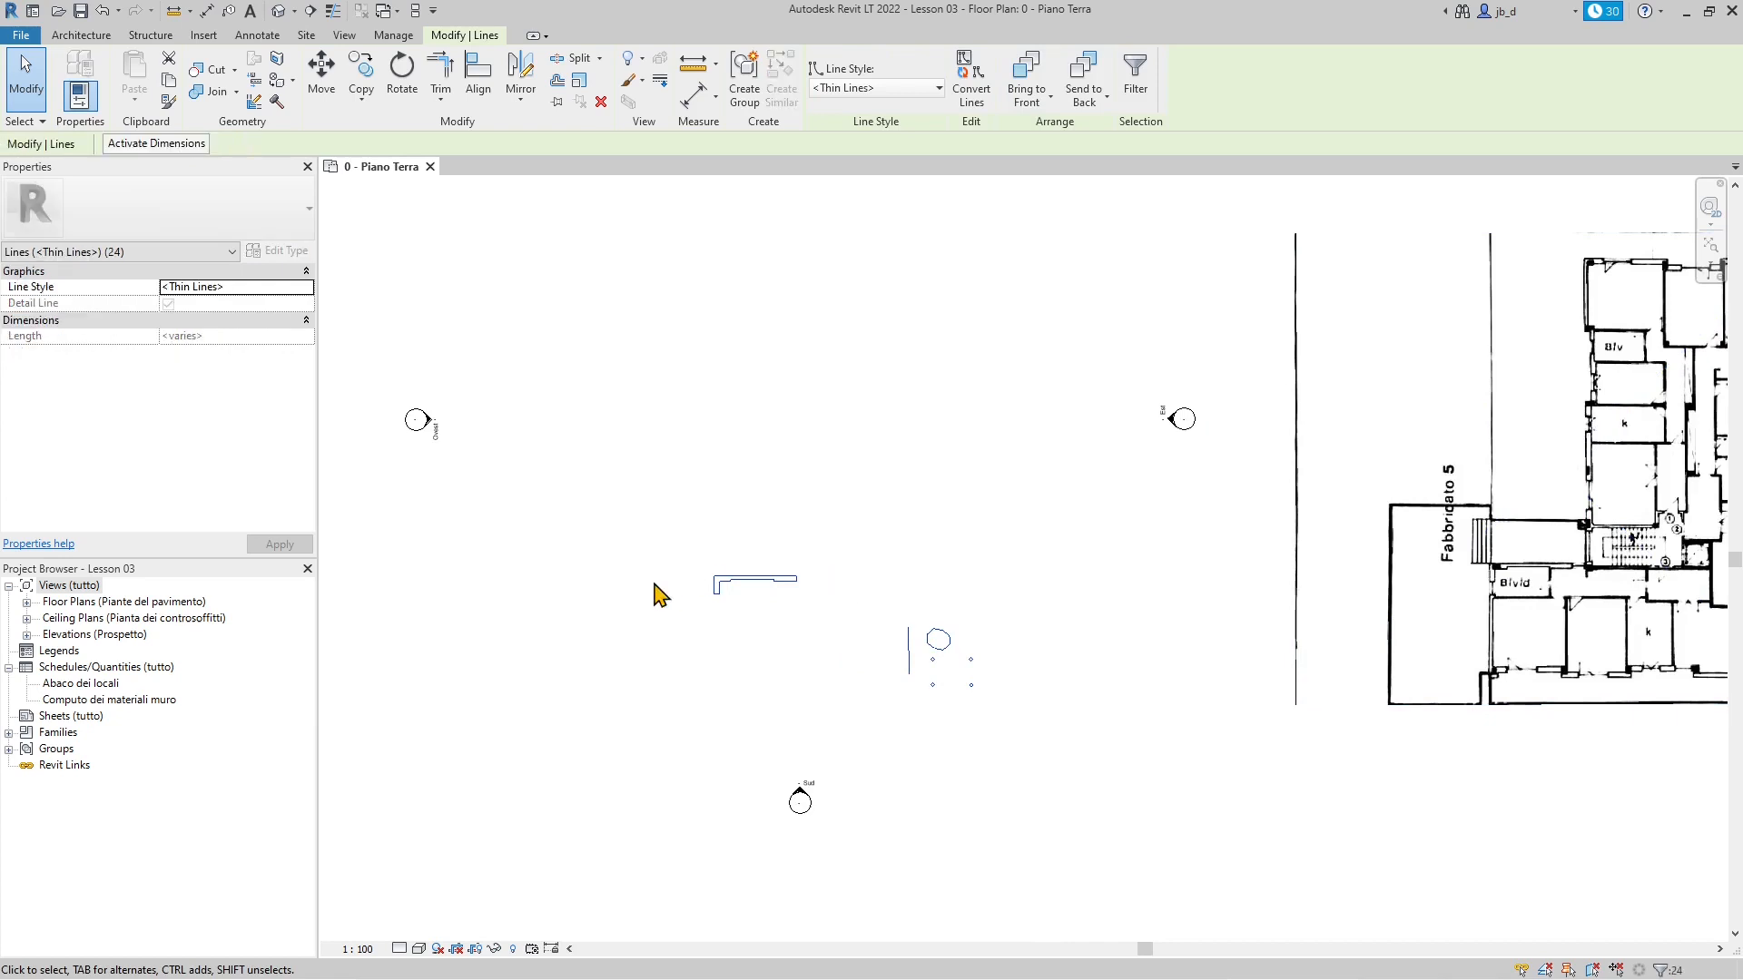
scroll(649, 604, "down", 1)
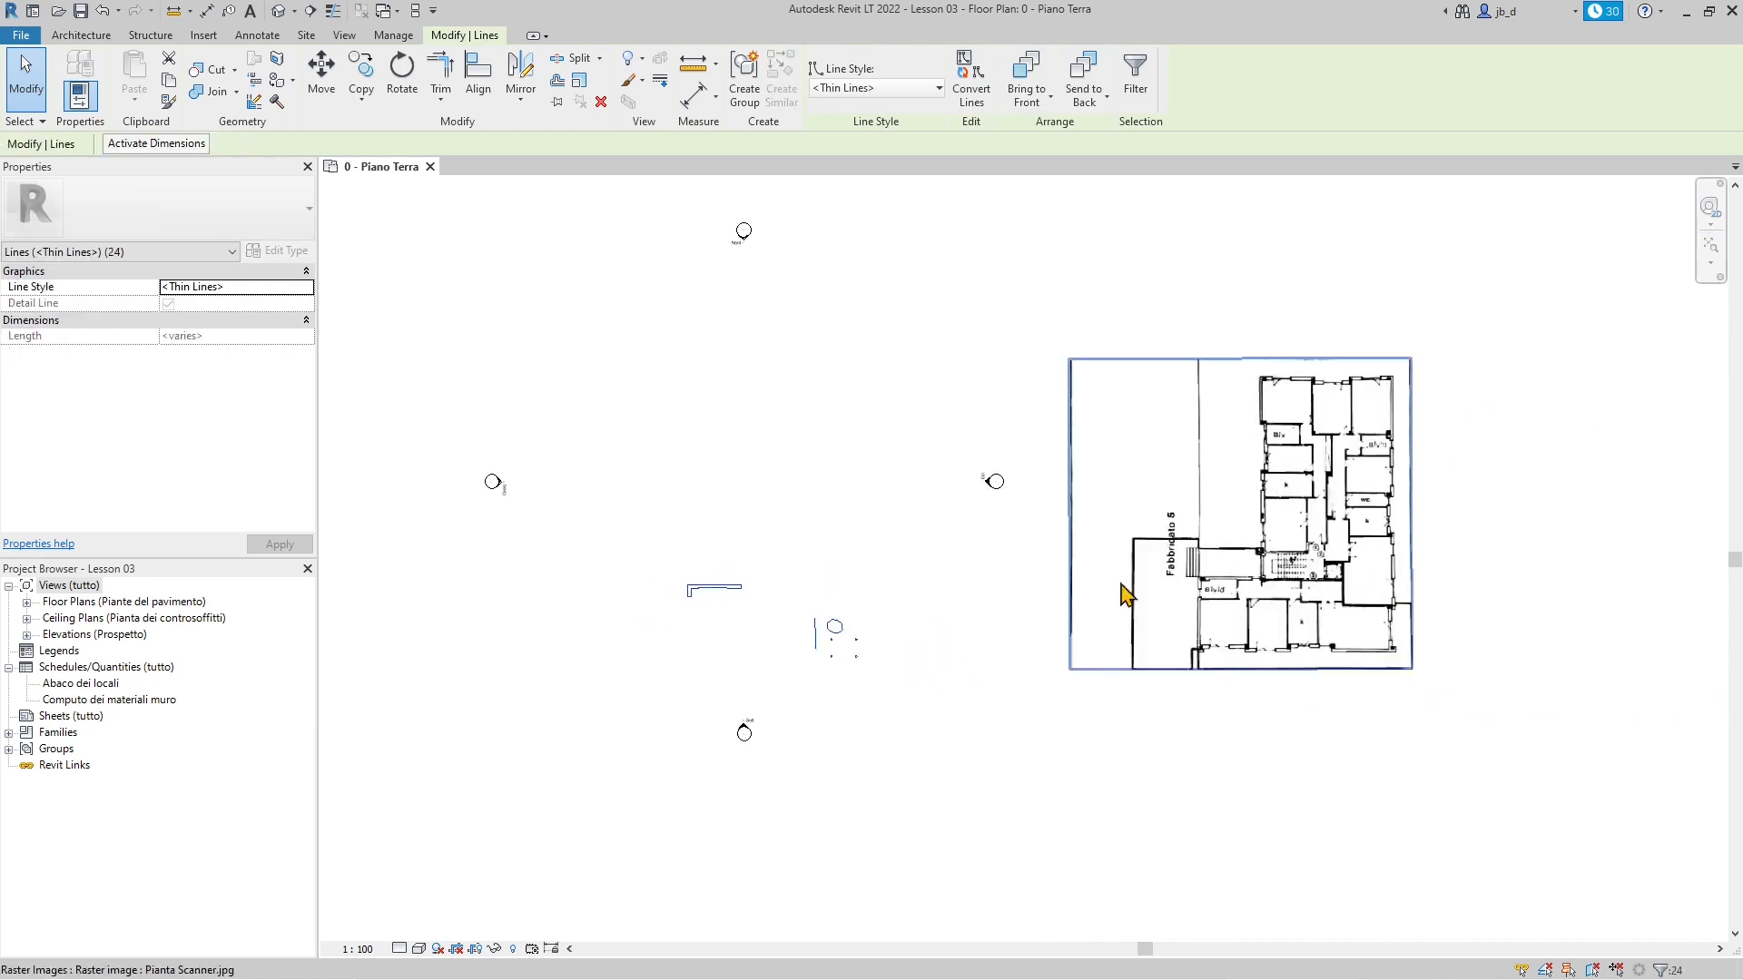
scroll(831, 633, "up", 1)
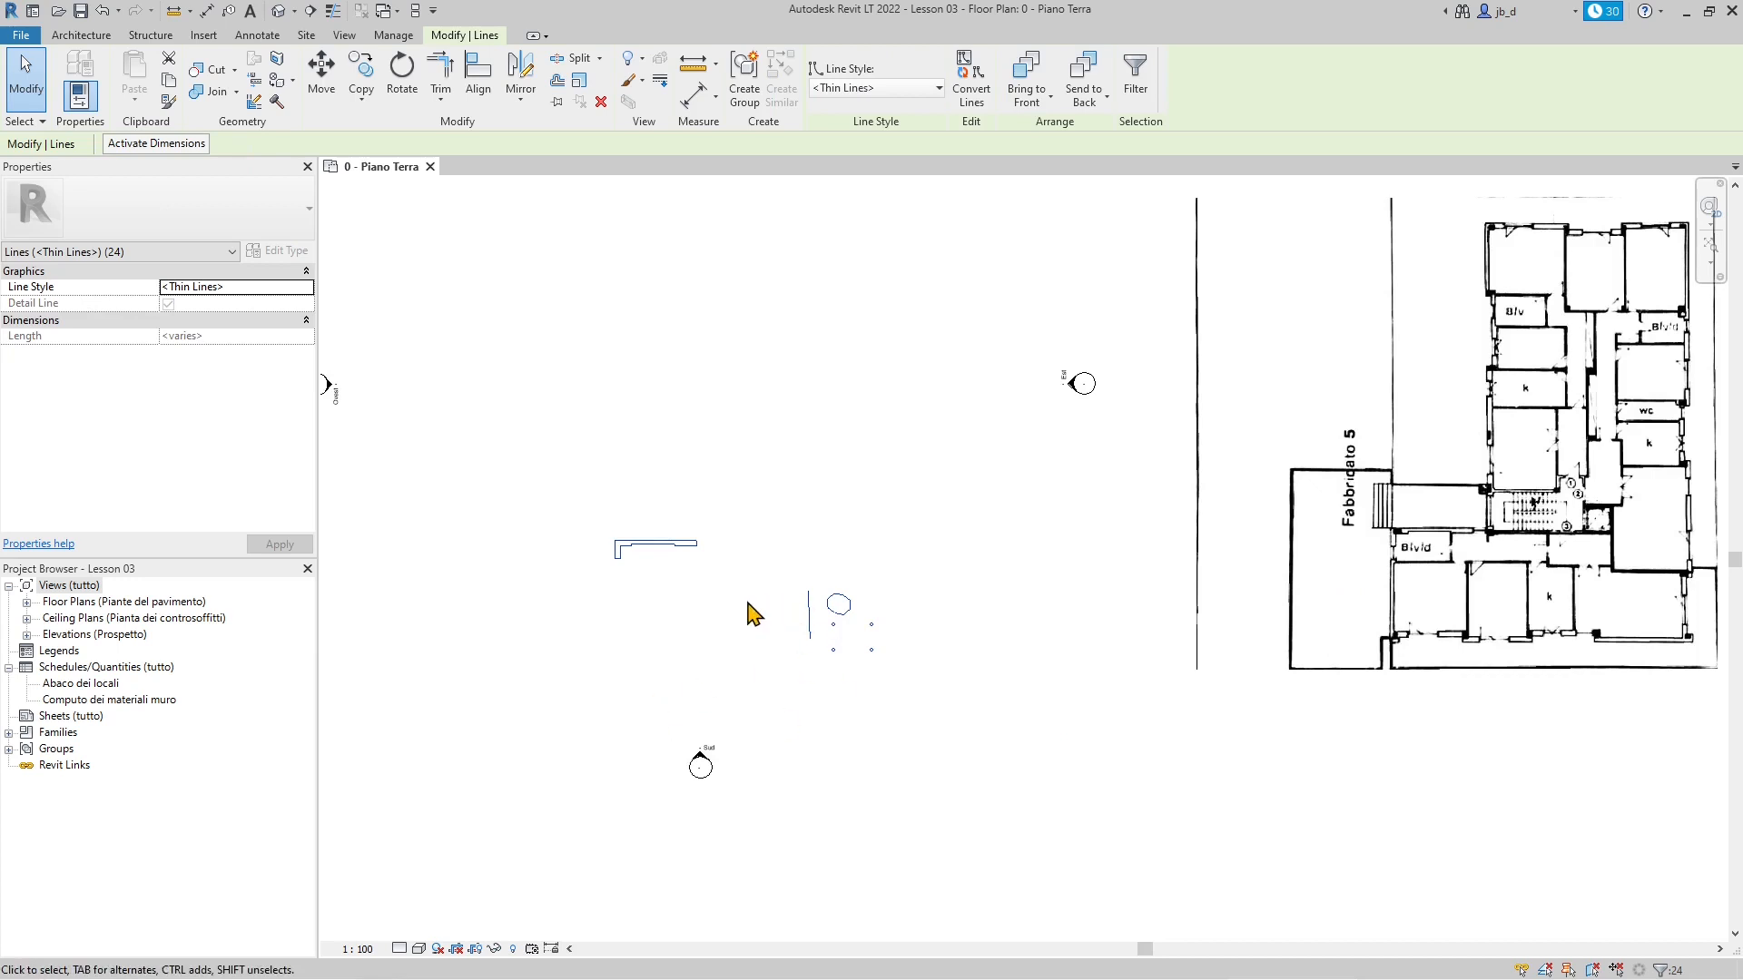
scroll(774, 645, "down", 1)
left_click_drag(817, 627, 1287, 297)
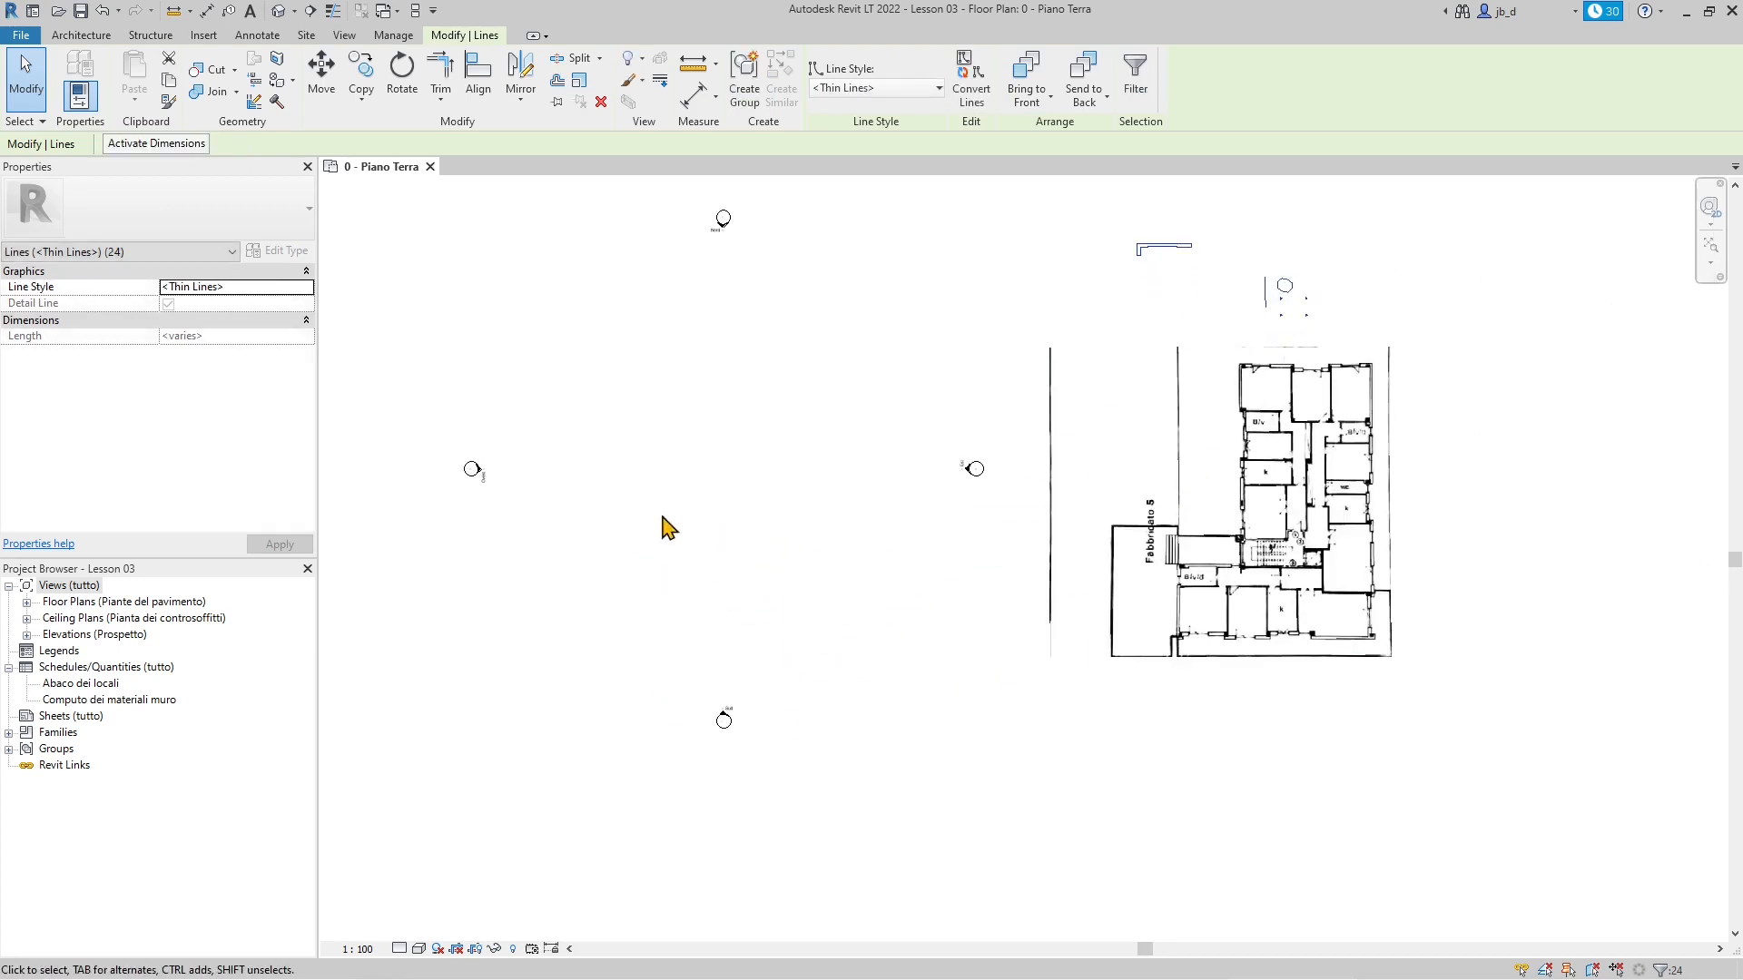
left_click(649, 537)
Step: Switch to File Explorer and import the CAD file Sketchup Export A from the DWG DXF folder, placing it between the elevation markers
scroll(602, 466, "up", 1)
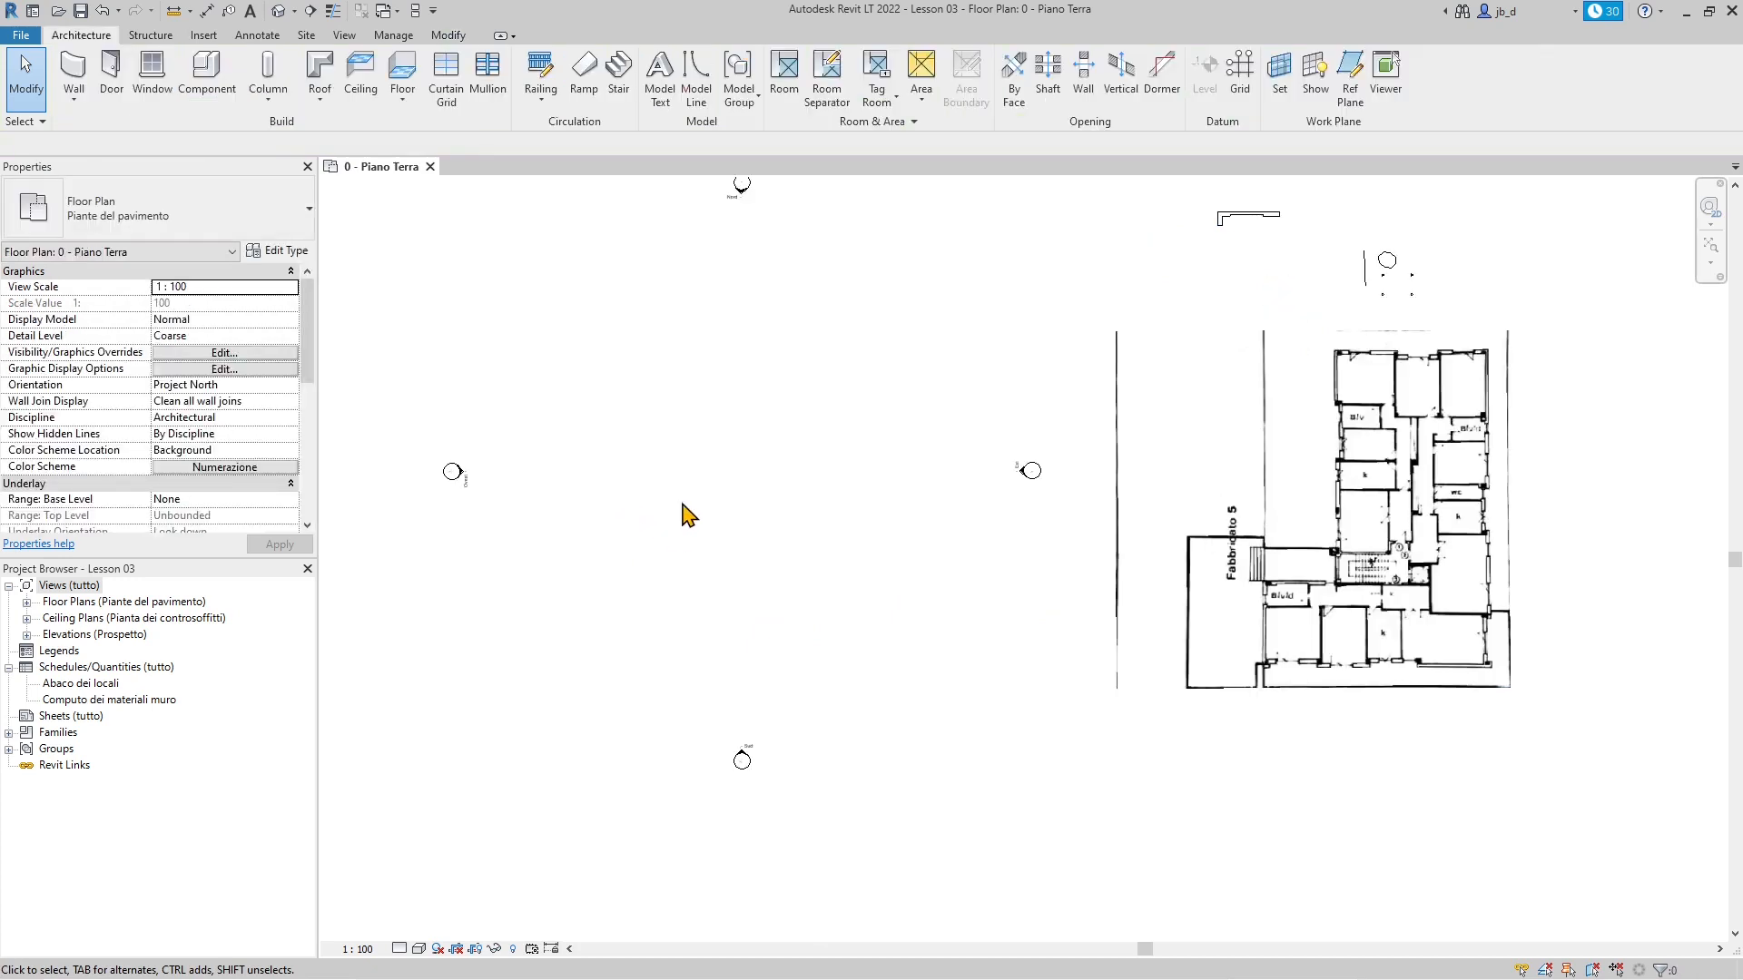
middle_click_drag(726, 485, 776, 544)
key("alt")
key("alt")
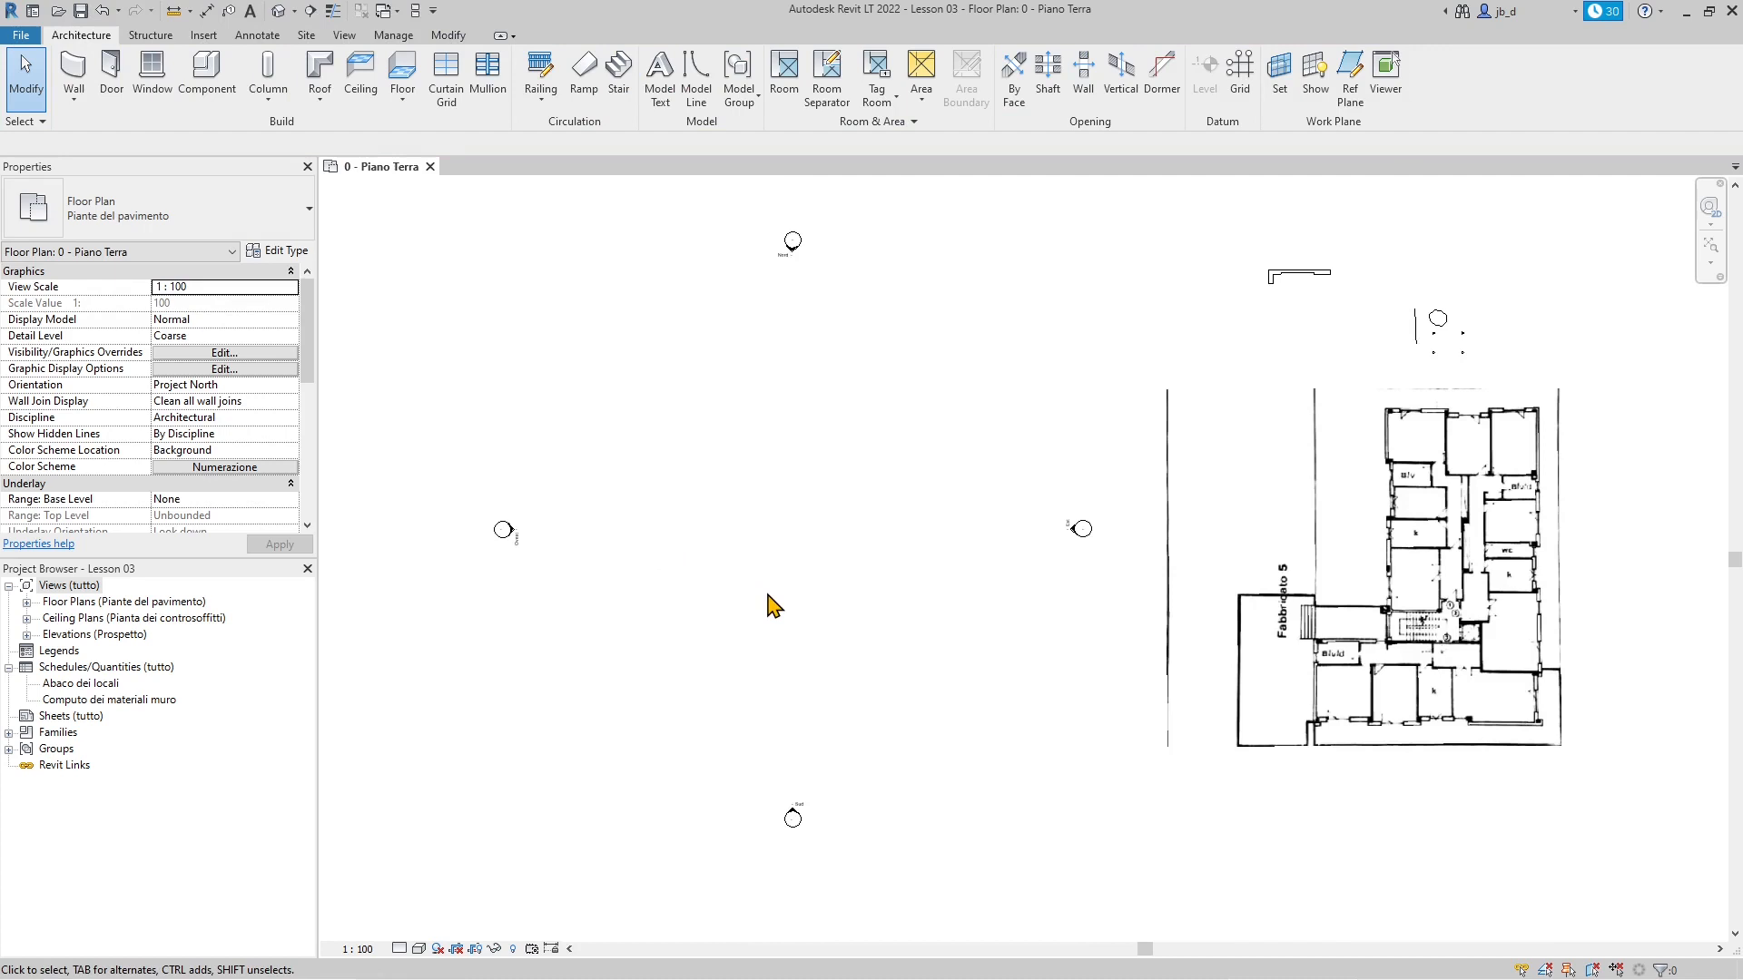
key("alt+Tab")
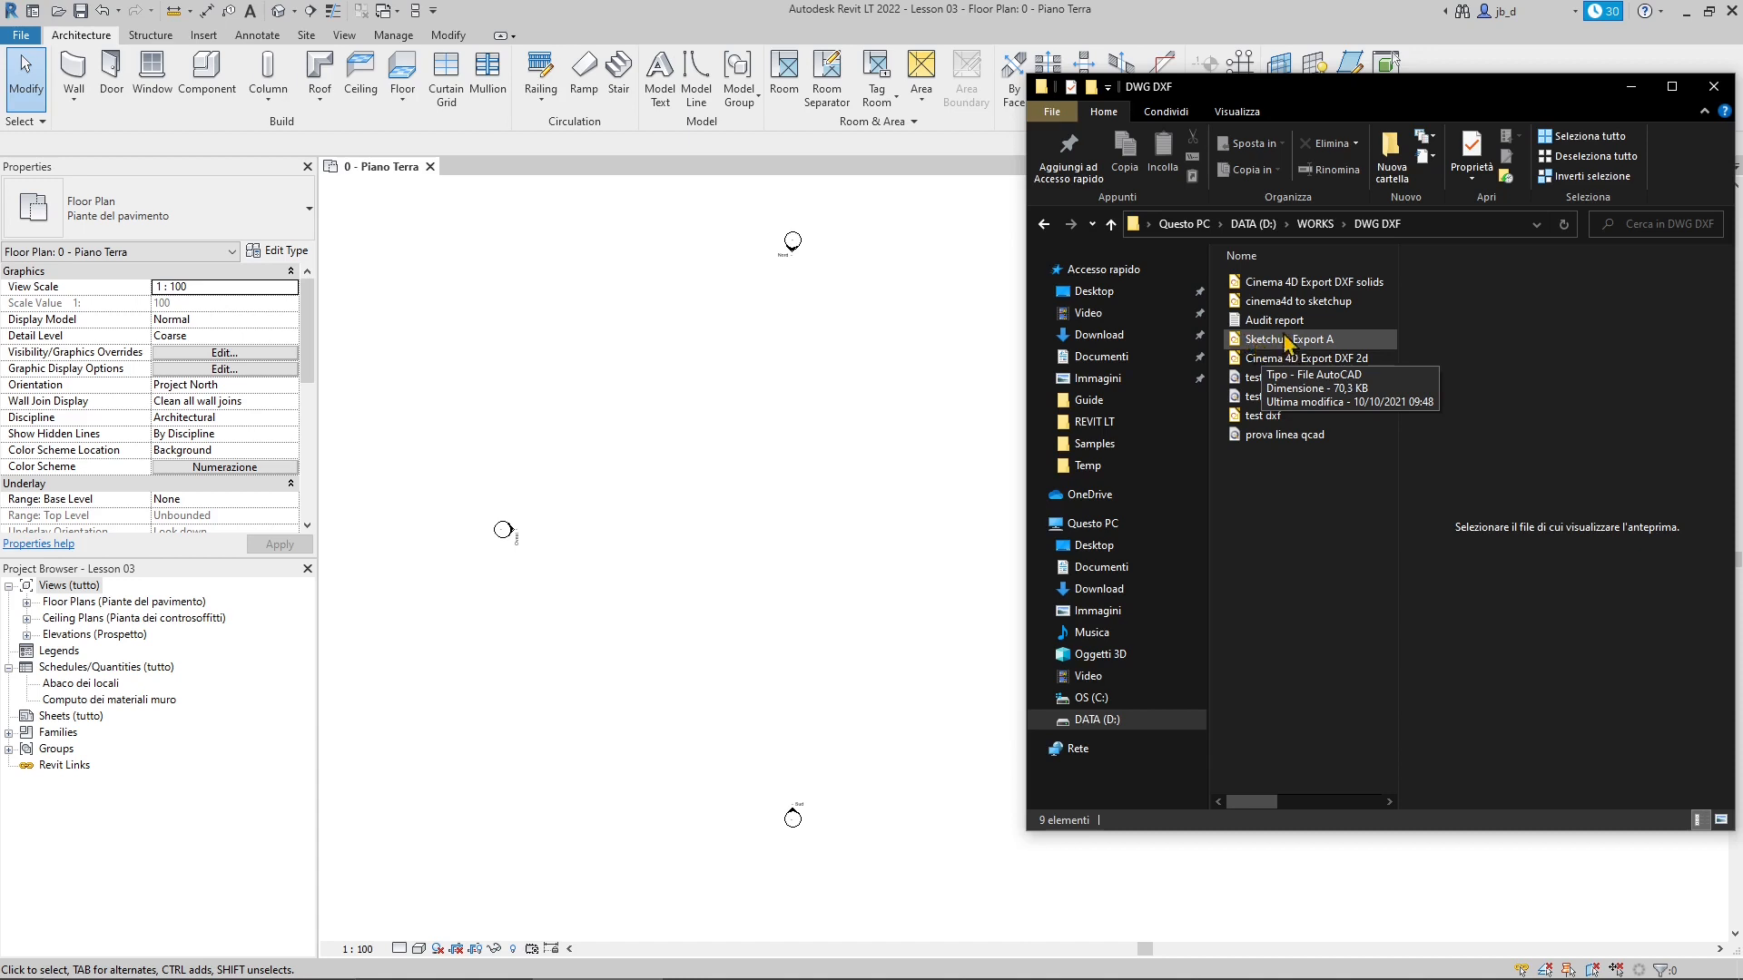
mouse_move(1300, 339)
left_mouse_down()
mouse_move(1125, 349)
mouse_move(1284, 338)
mouse_move(906, 313)
mouse_move(779, 507)
mouse_move(806, 526)
left_mouse_up()
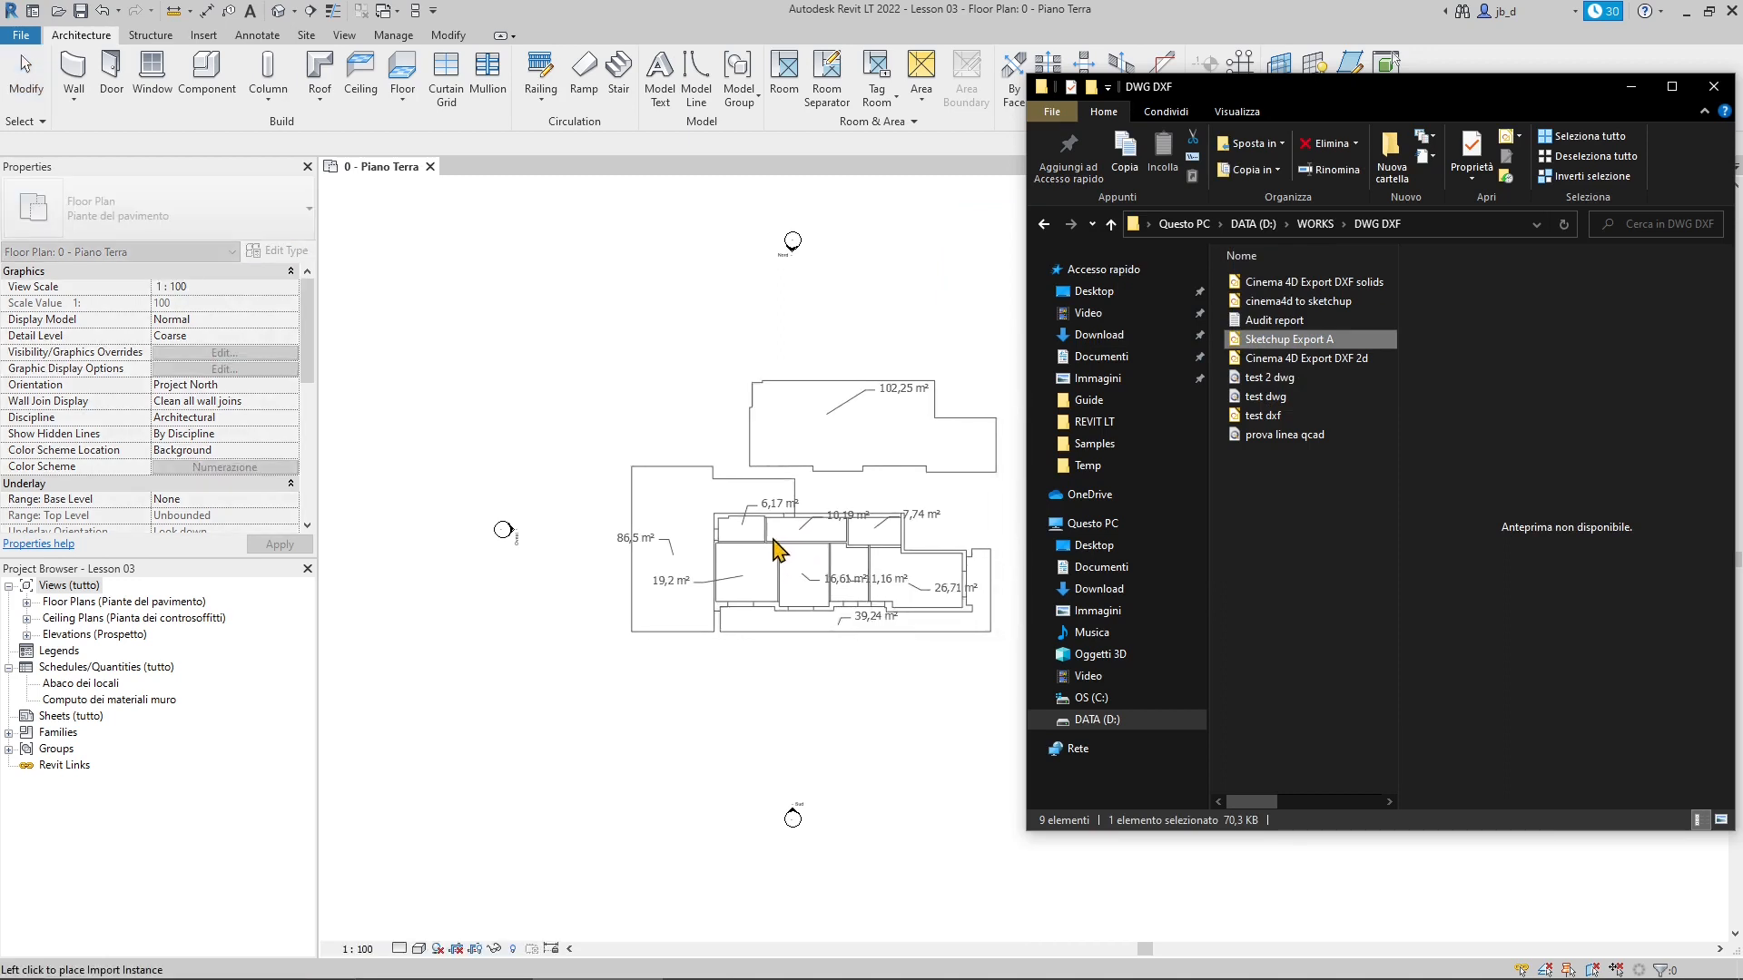
left_click(771, 550)
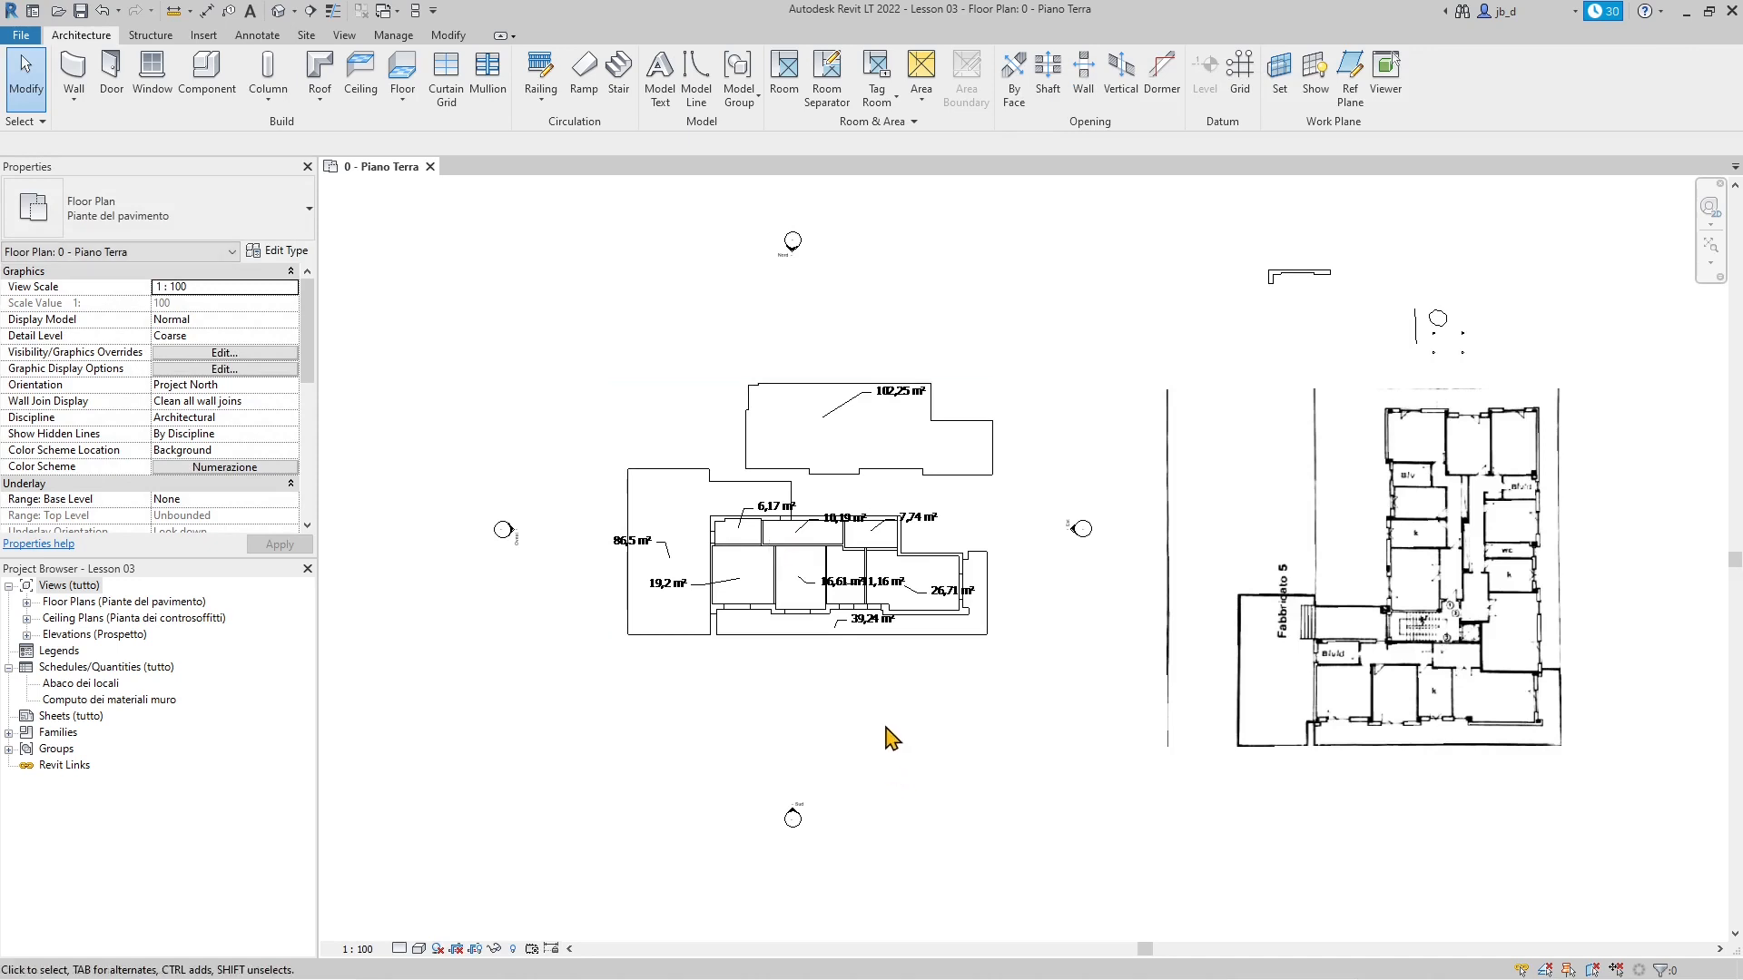
Step: Move the imported Sketchup Export A drawing slightly south so it sits more centrally between the elevation markers
scroll(817, 654, "up", 1)
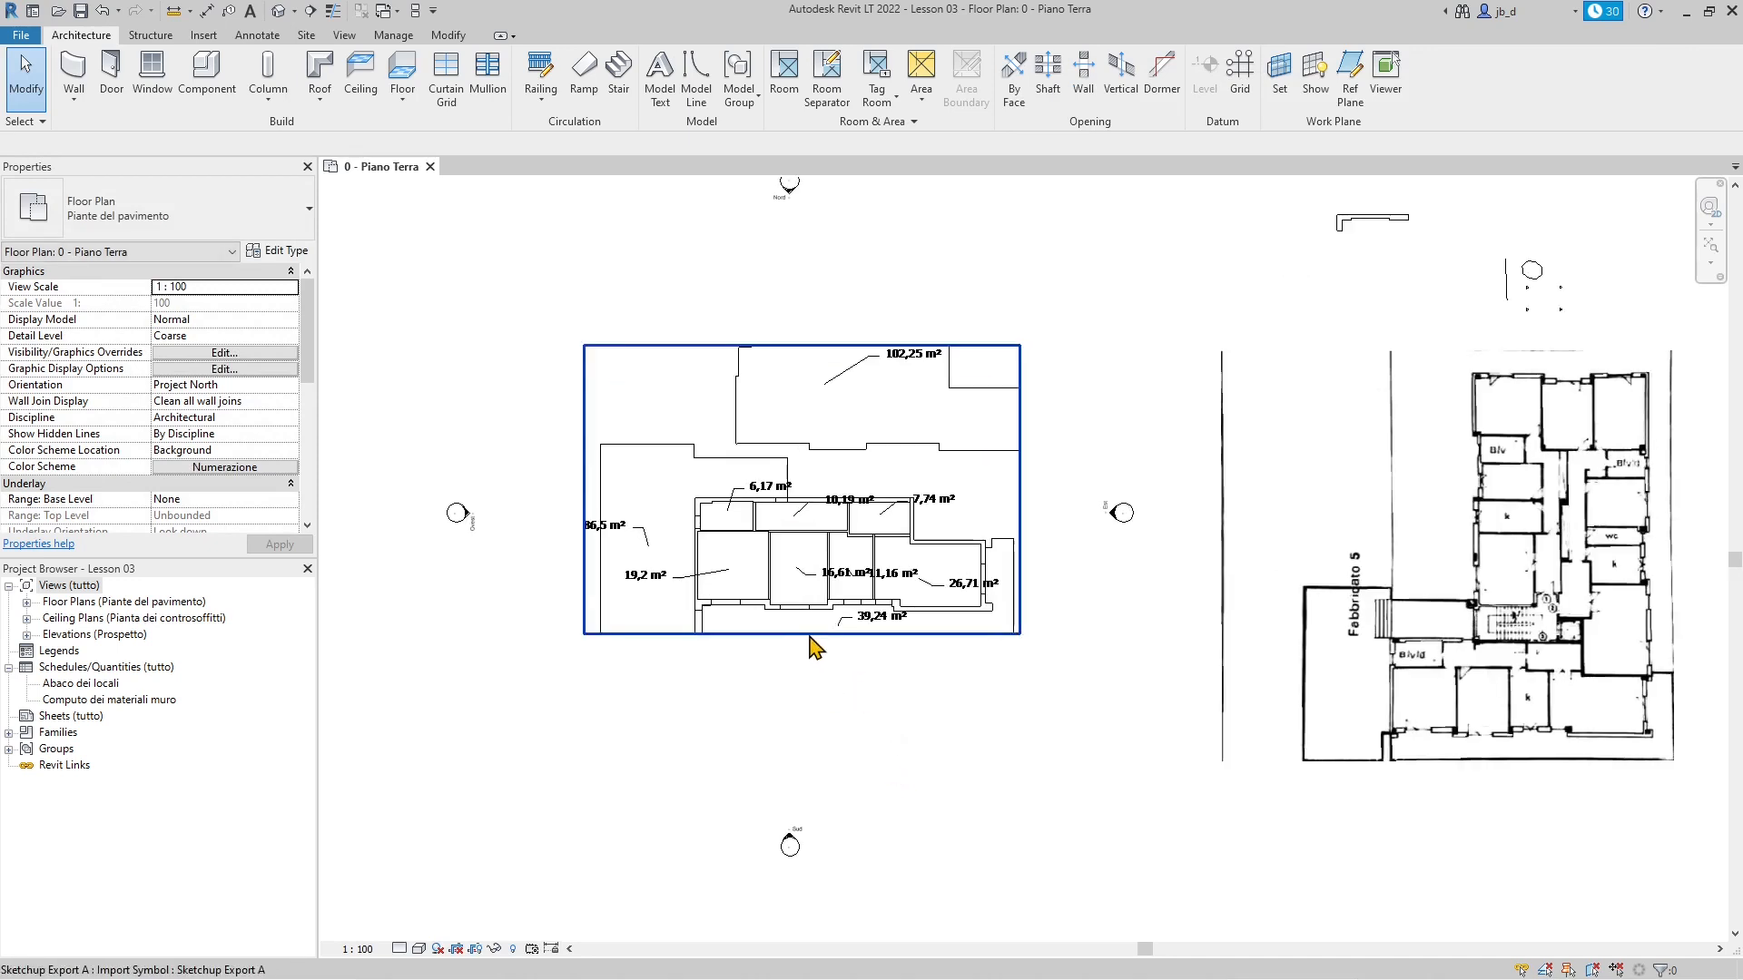
scroll(717, 665, "up", 1)
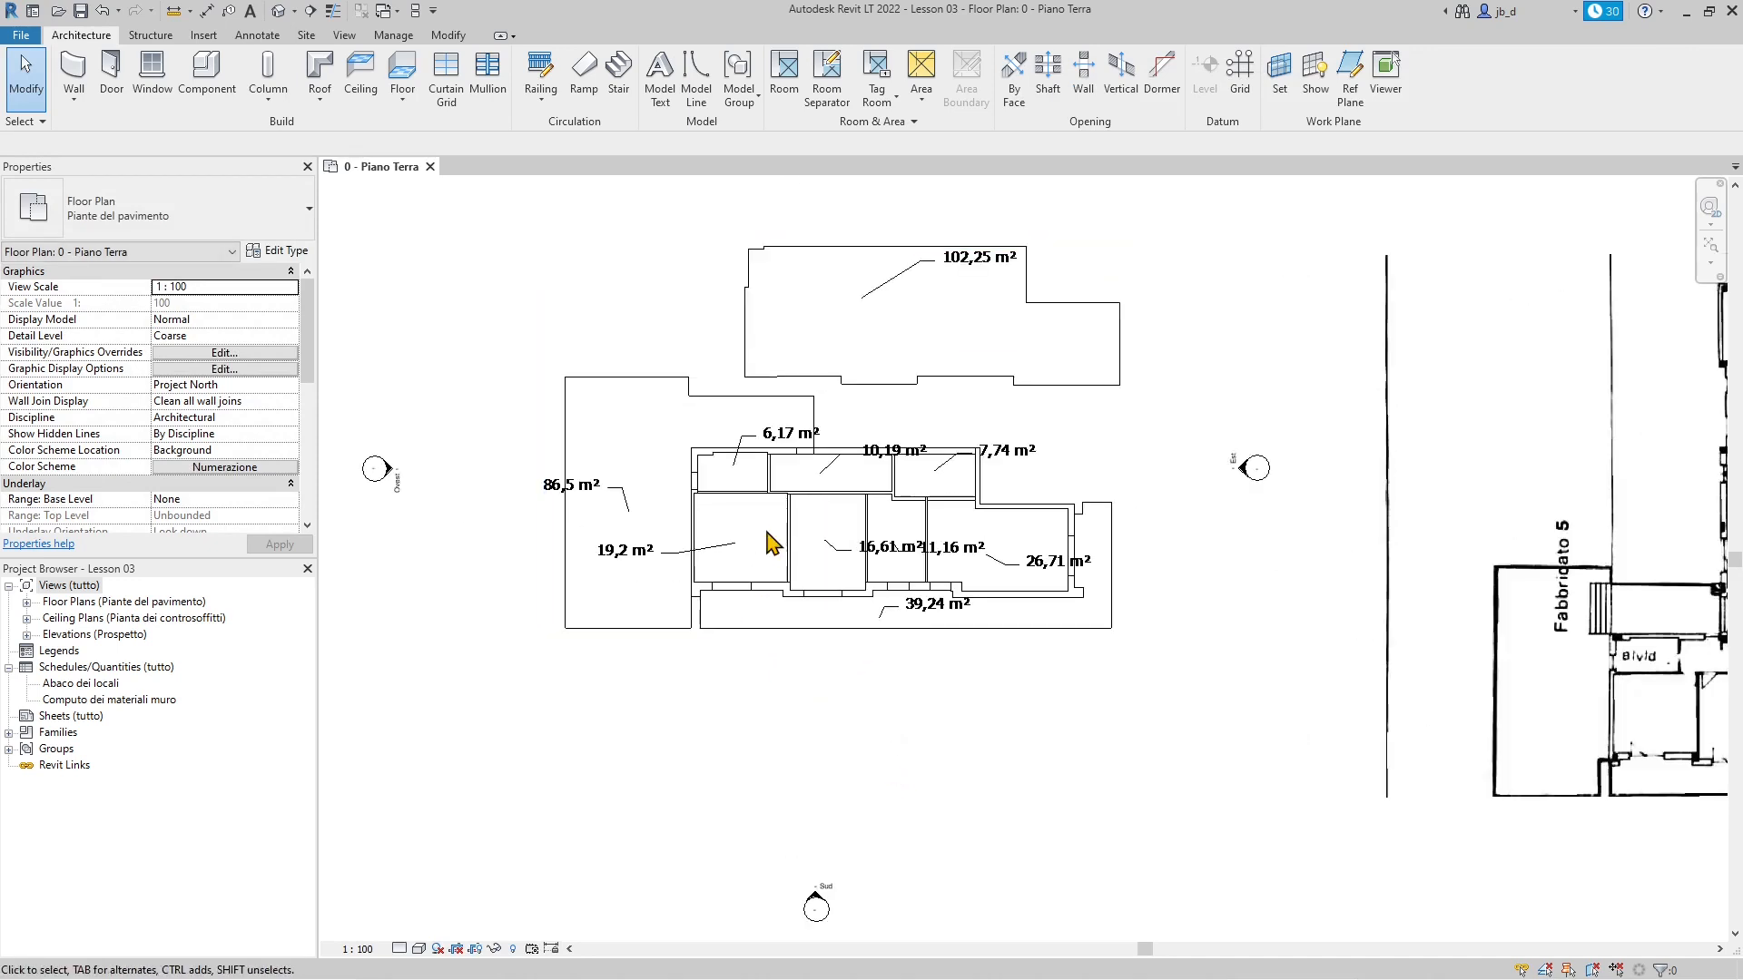
left_click(803, 481)
left_click_drag(814, 467, 826, 527)
left_click(723, 274)
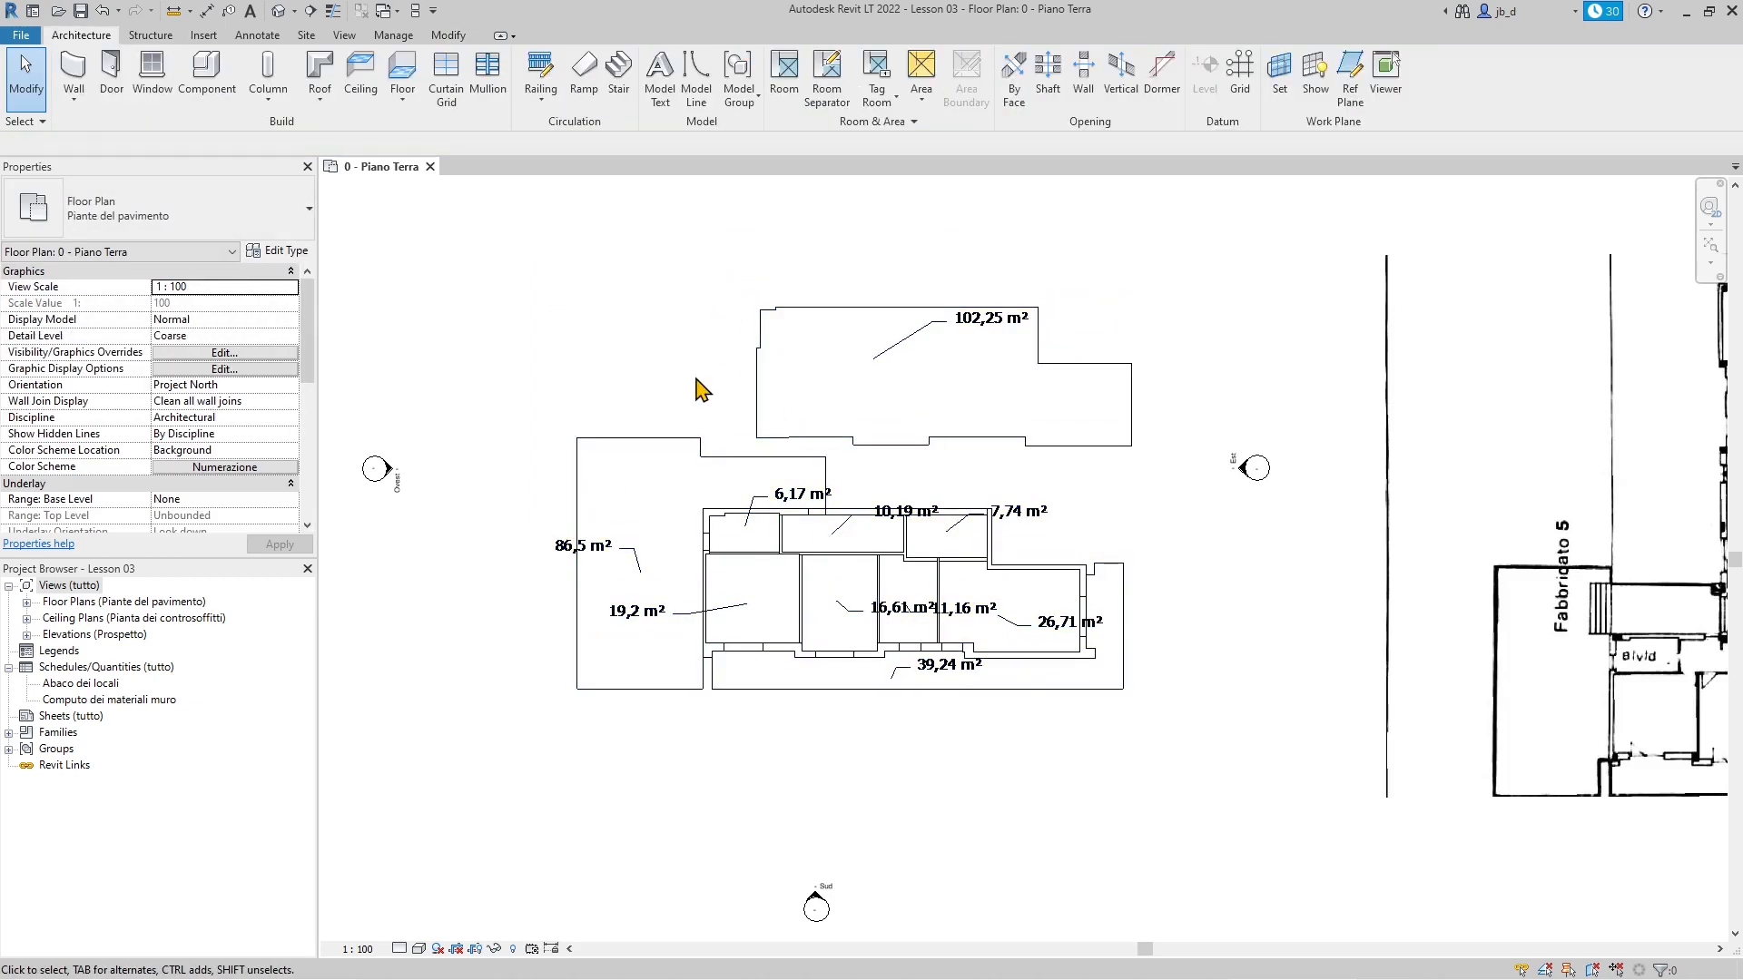
Step: Scale the imported Sketchup Export A drawing numerically by a factor of 10
scroll(669, 369, "down", 1)
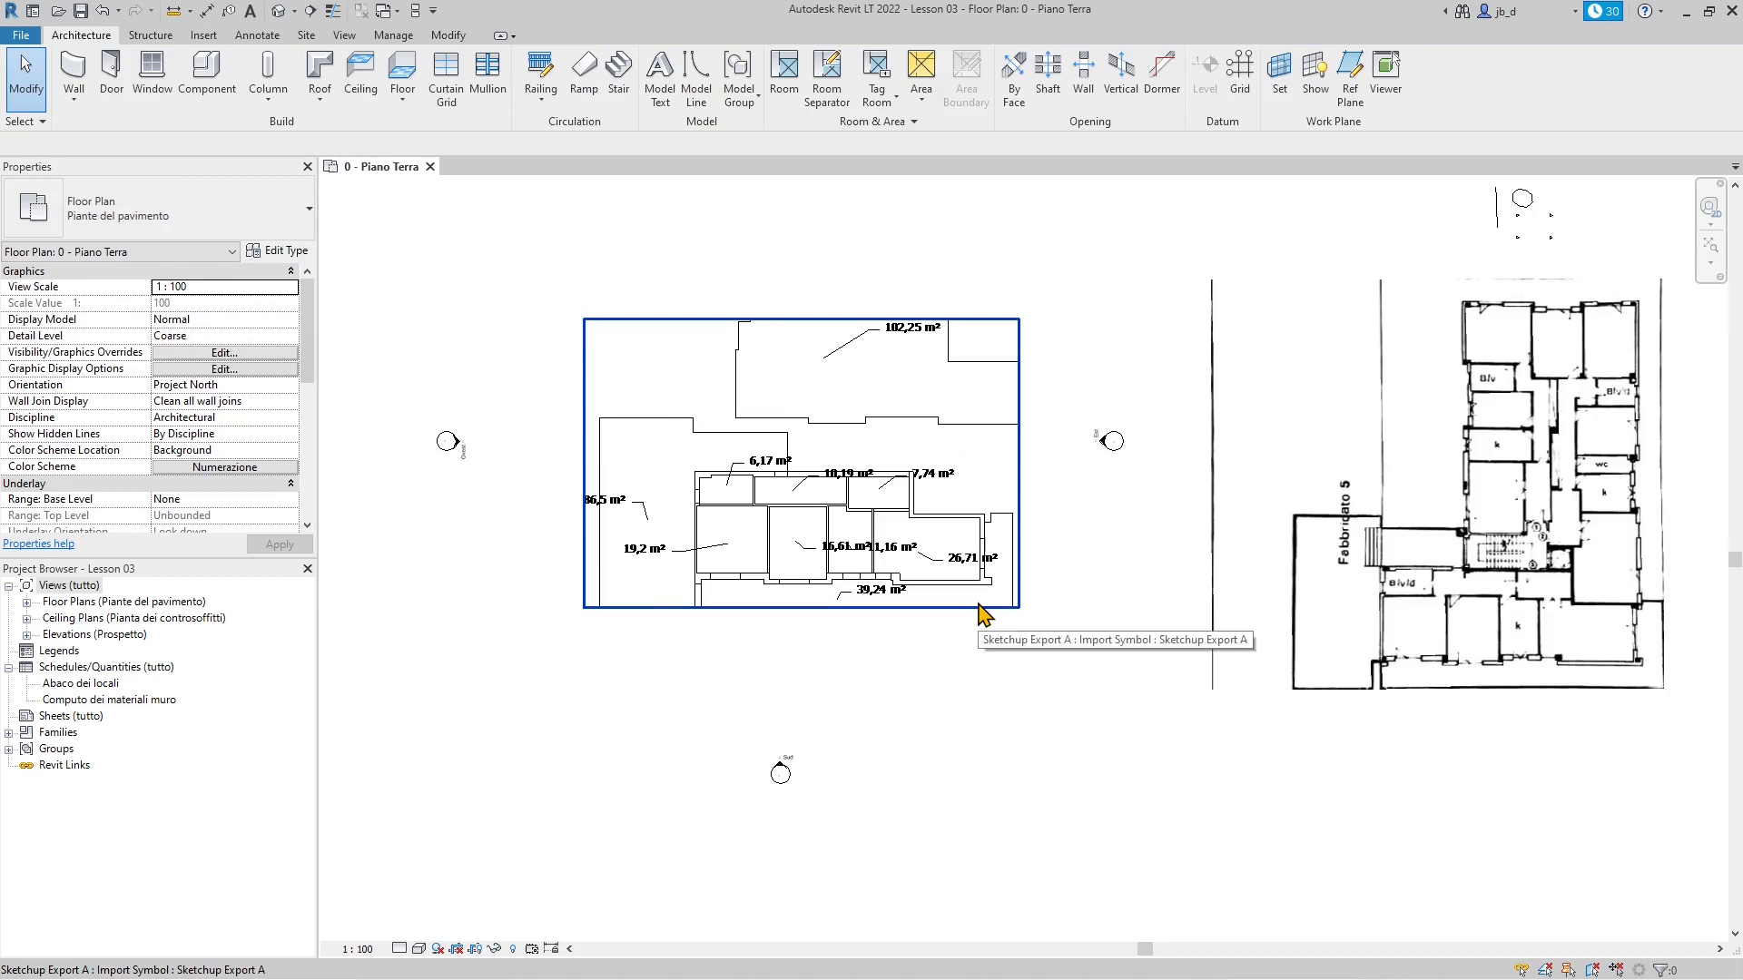
left_click(830, 516)
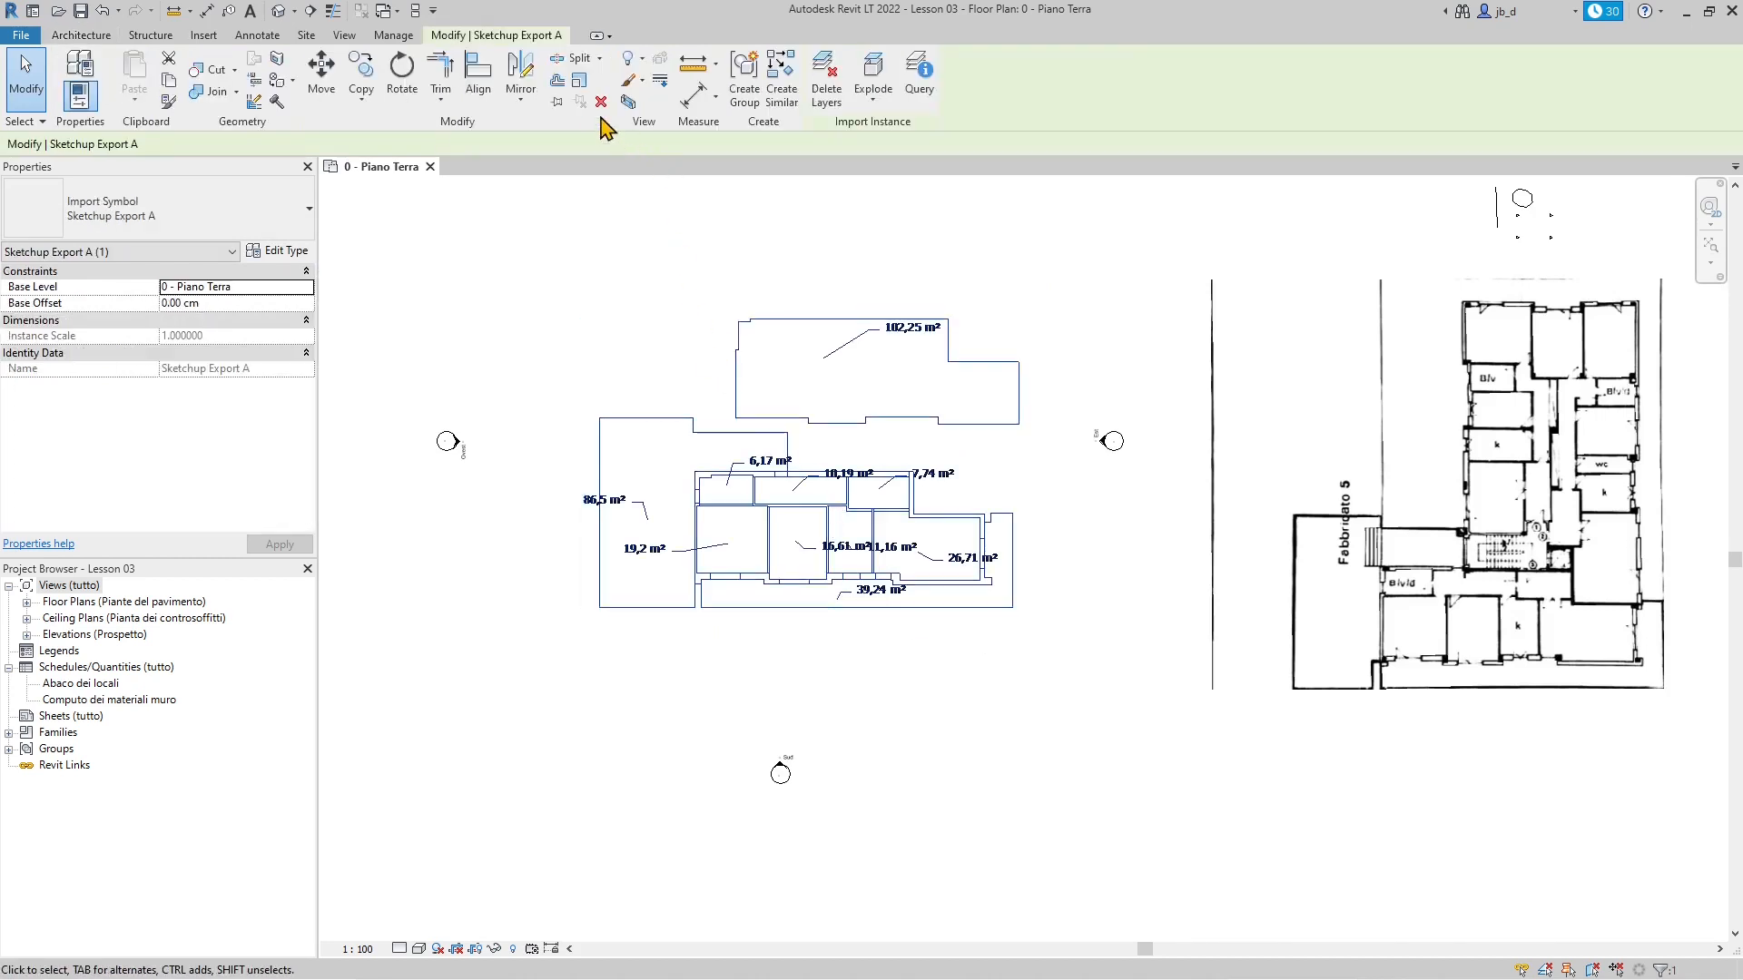
left_click(581, 83)
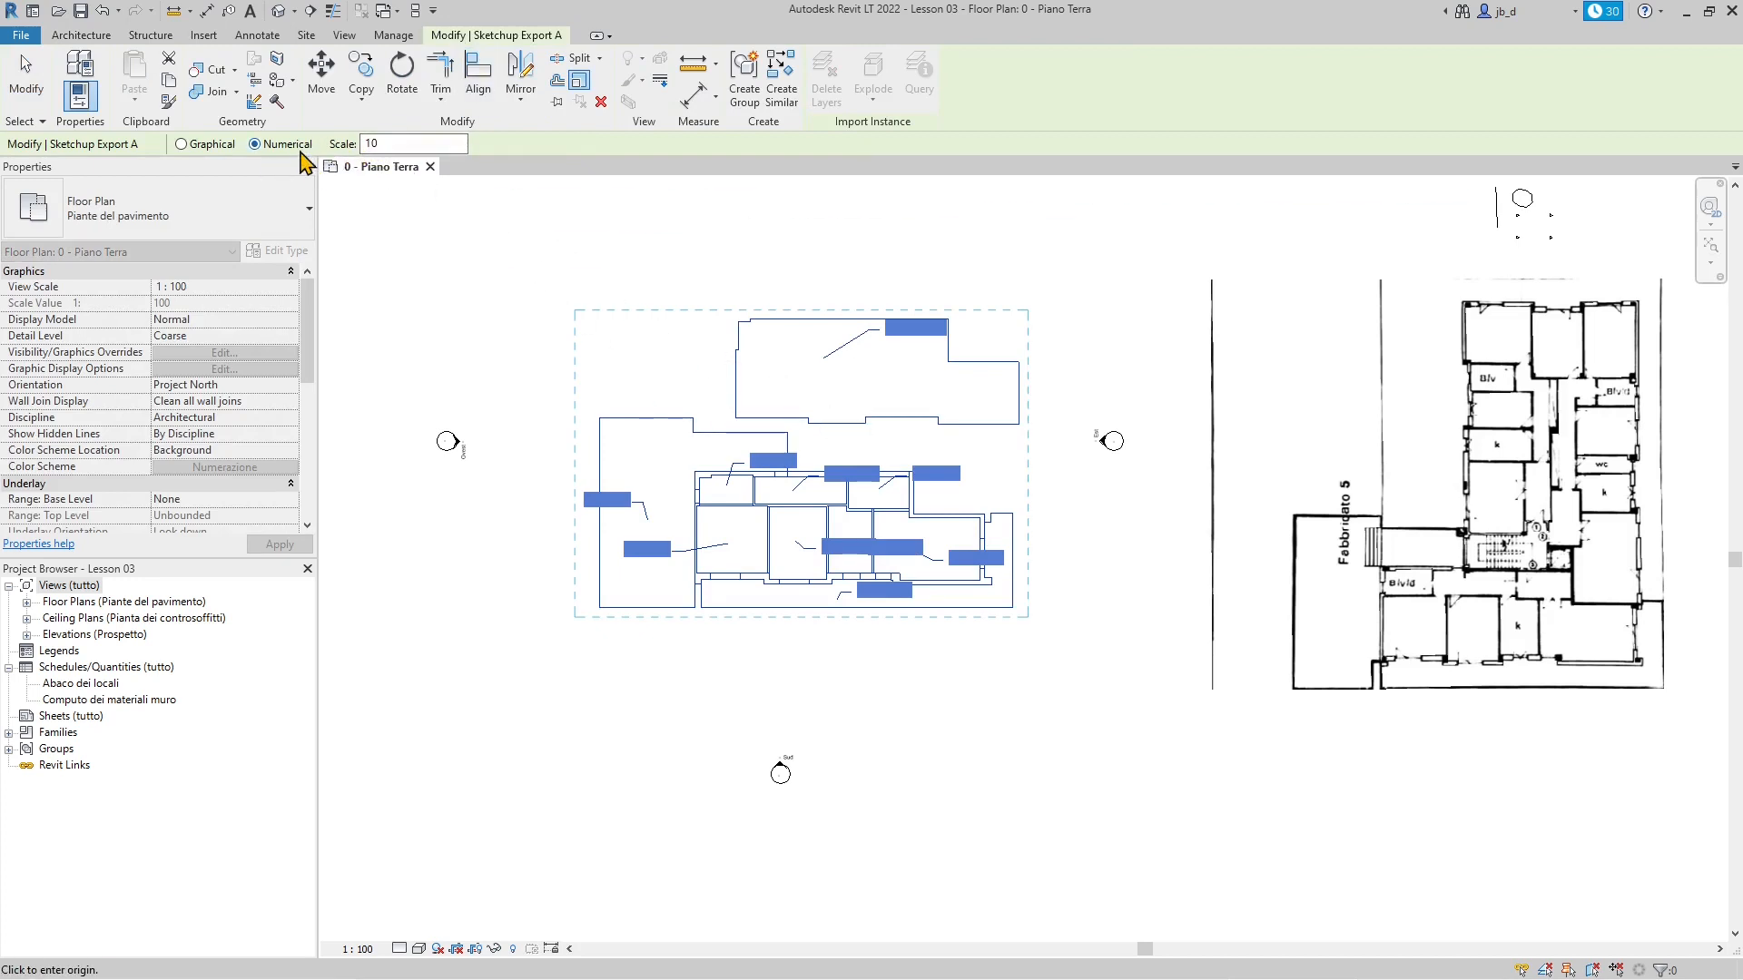
left_click(204, 145)
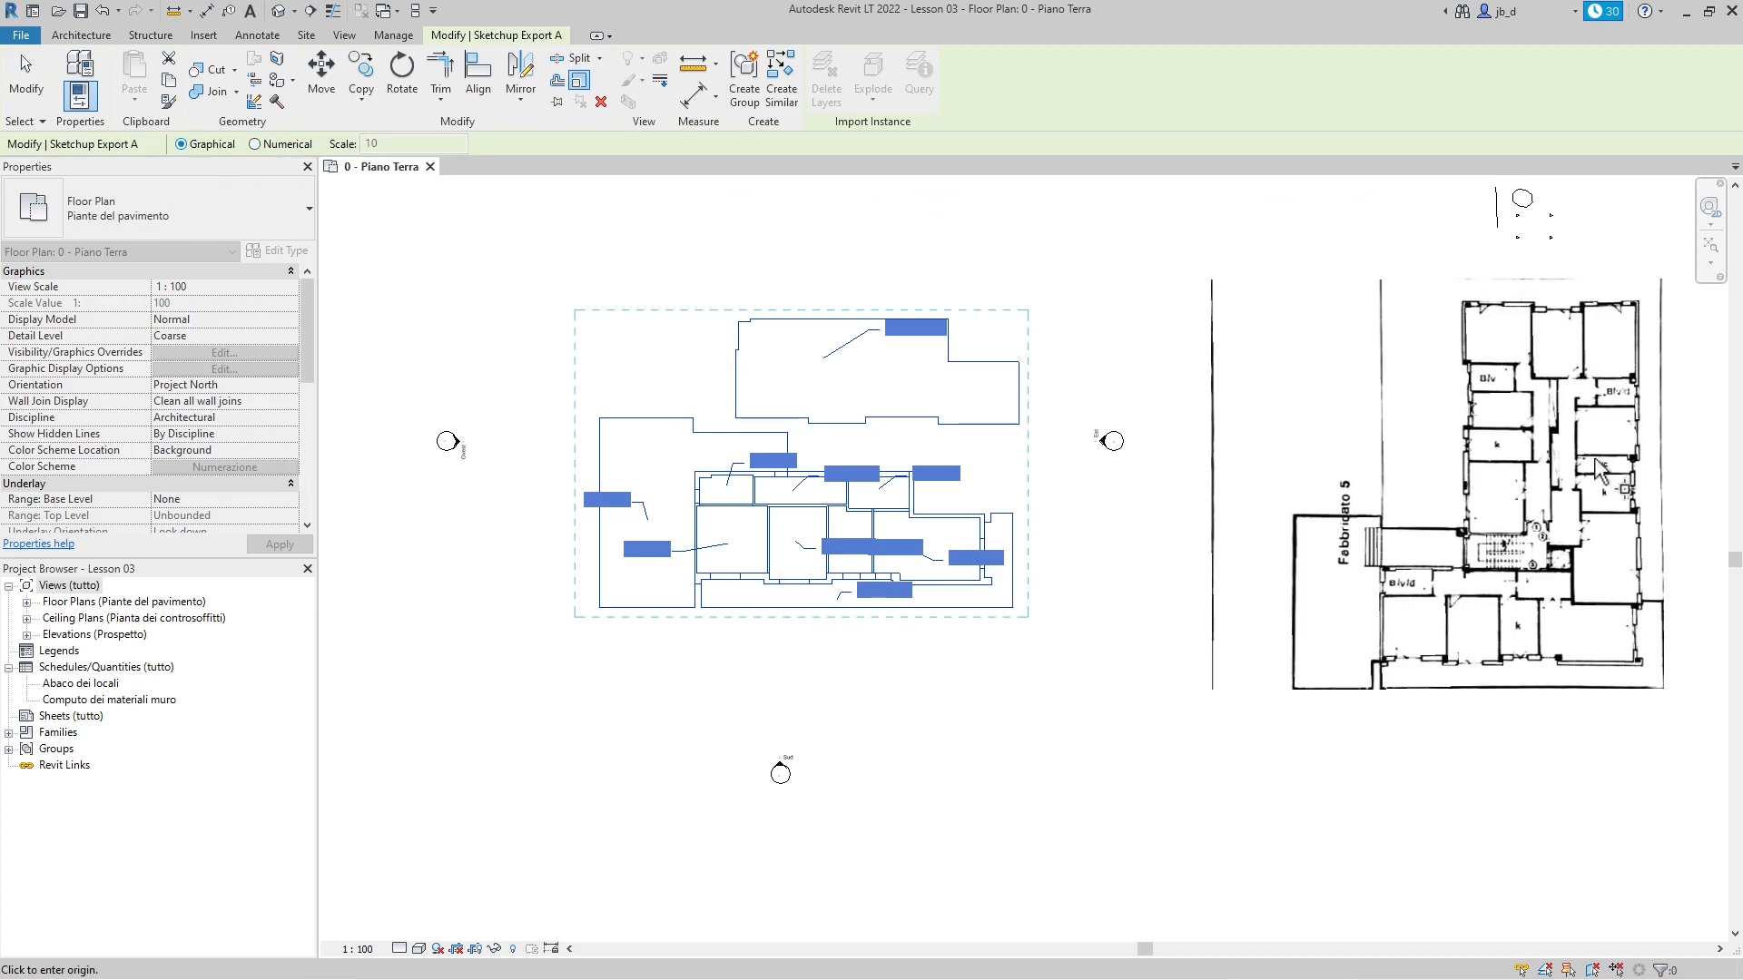
left_click(285, 145)
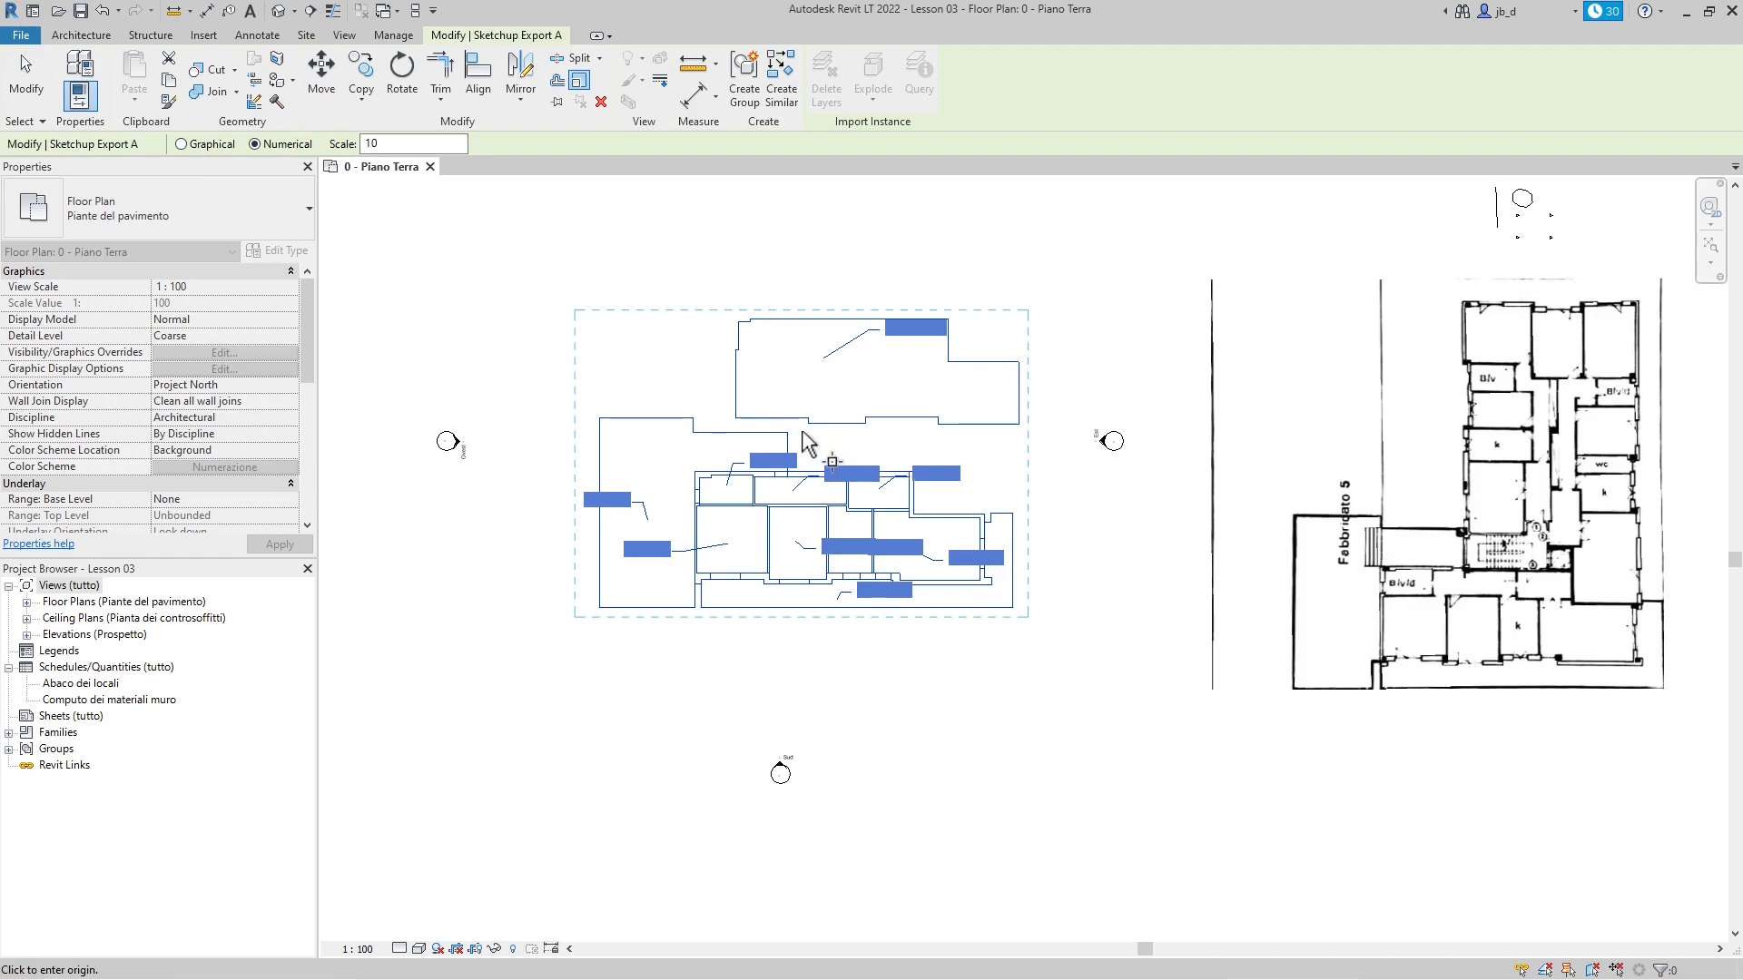
left_click(588, 277)
left_click(758, 579)
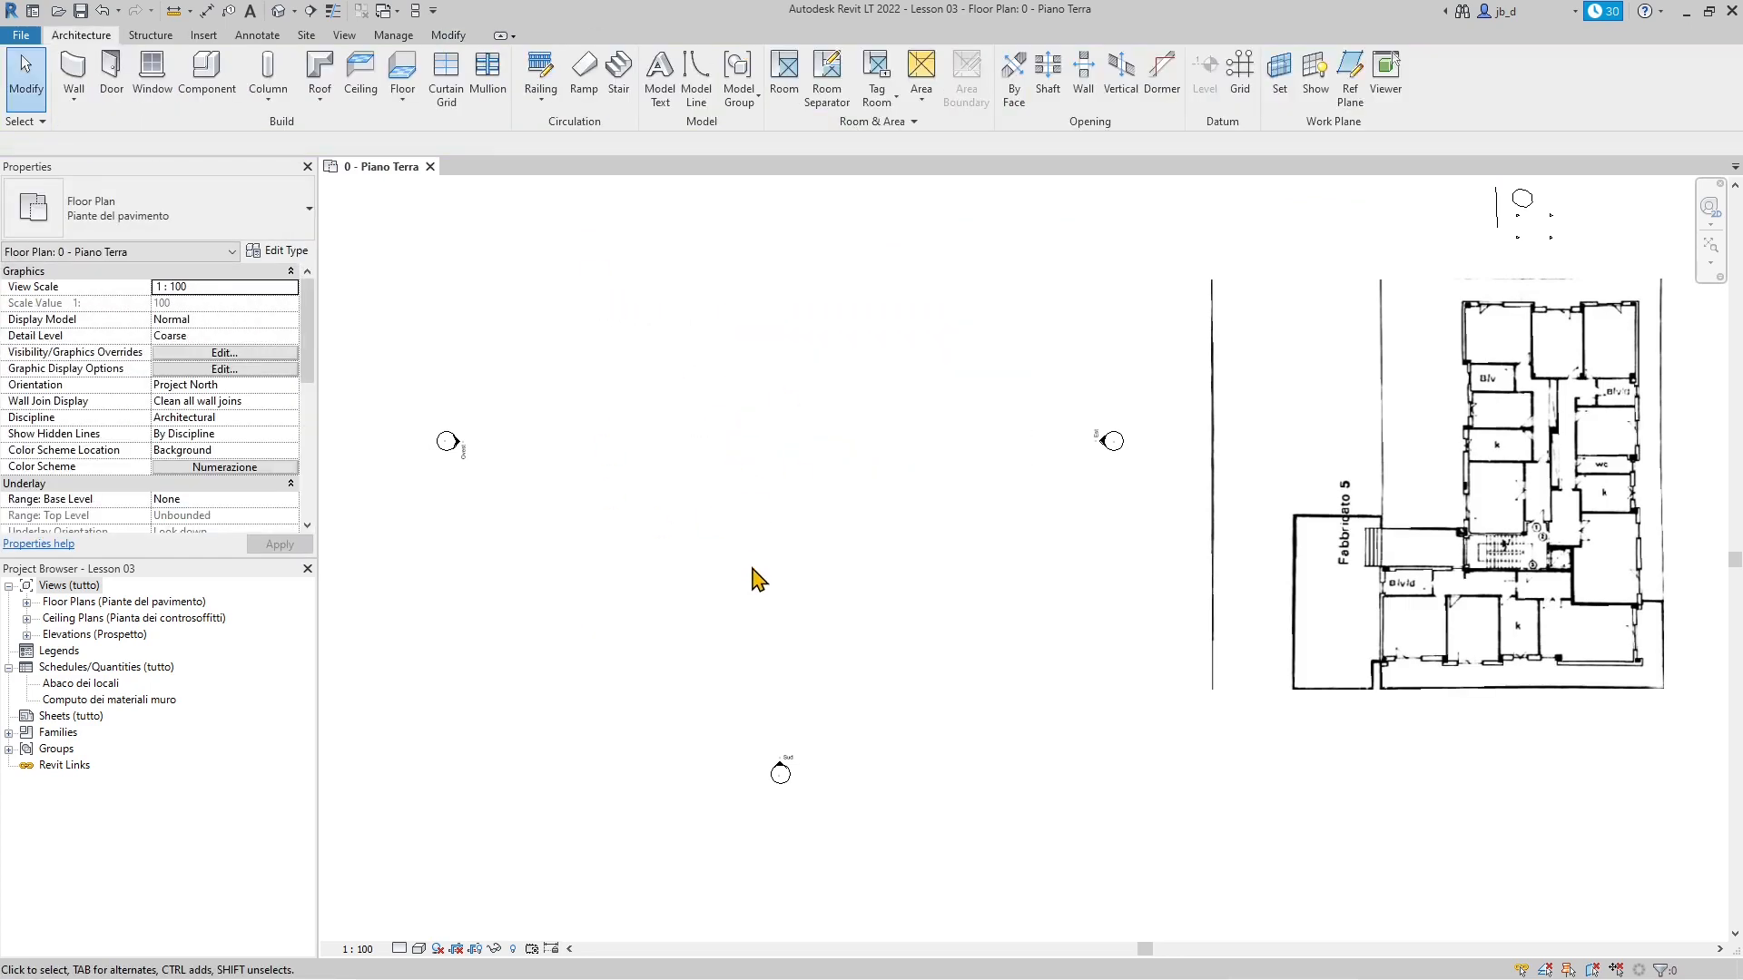
Step: Undo the scaling of the imported drawing
scroll(711, 509, "down", 5)
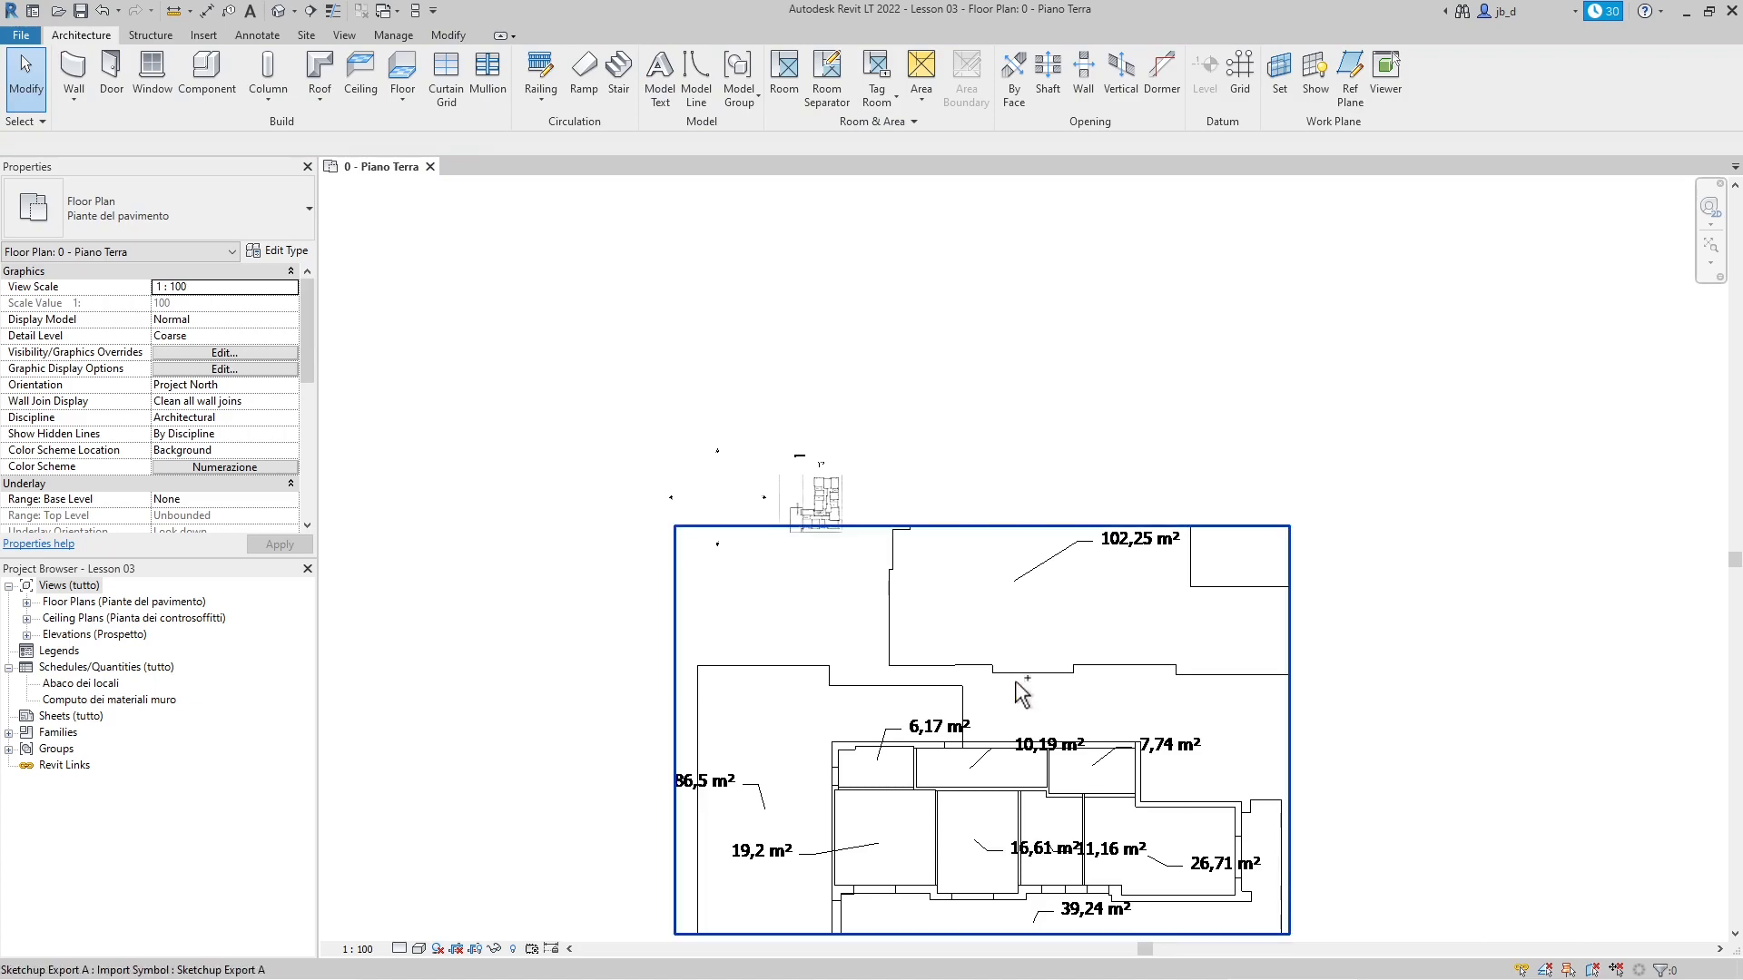
scroll(789, 439, "down", 2)
left_click(853, 431)
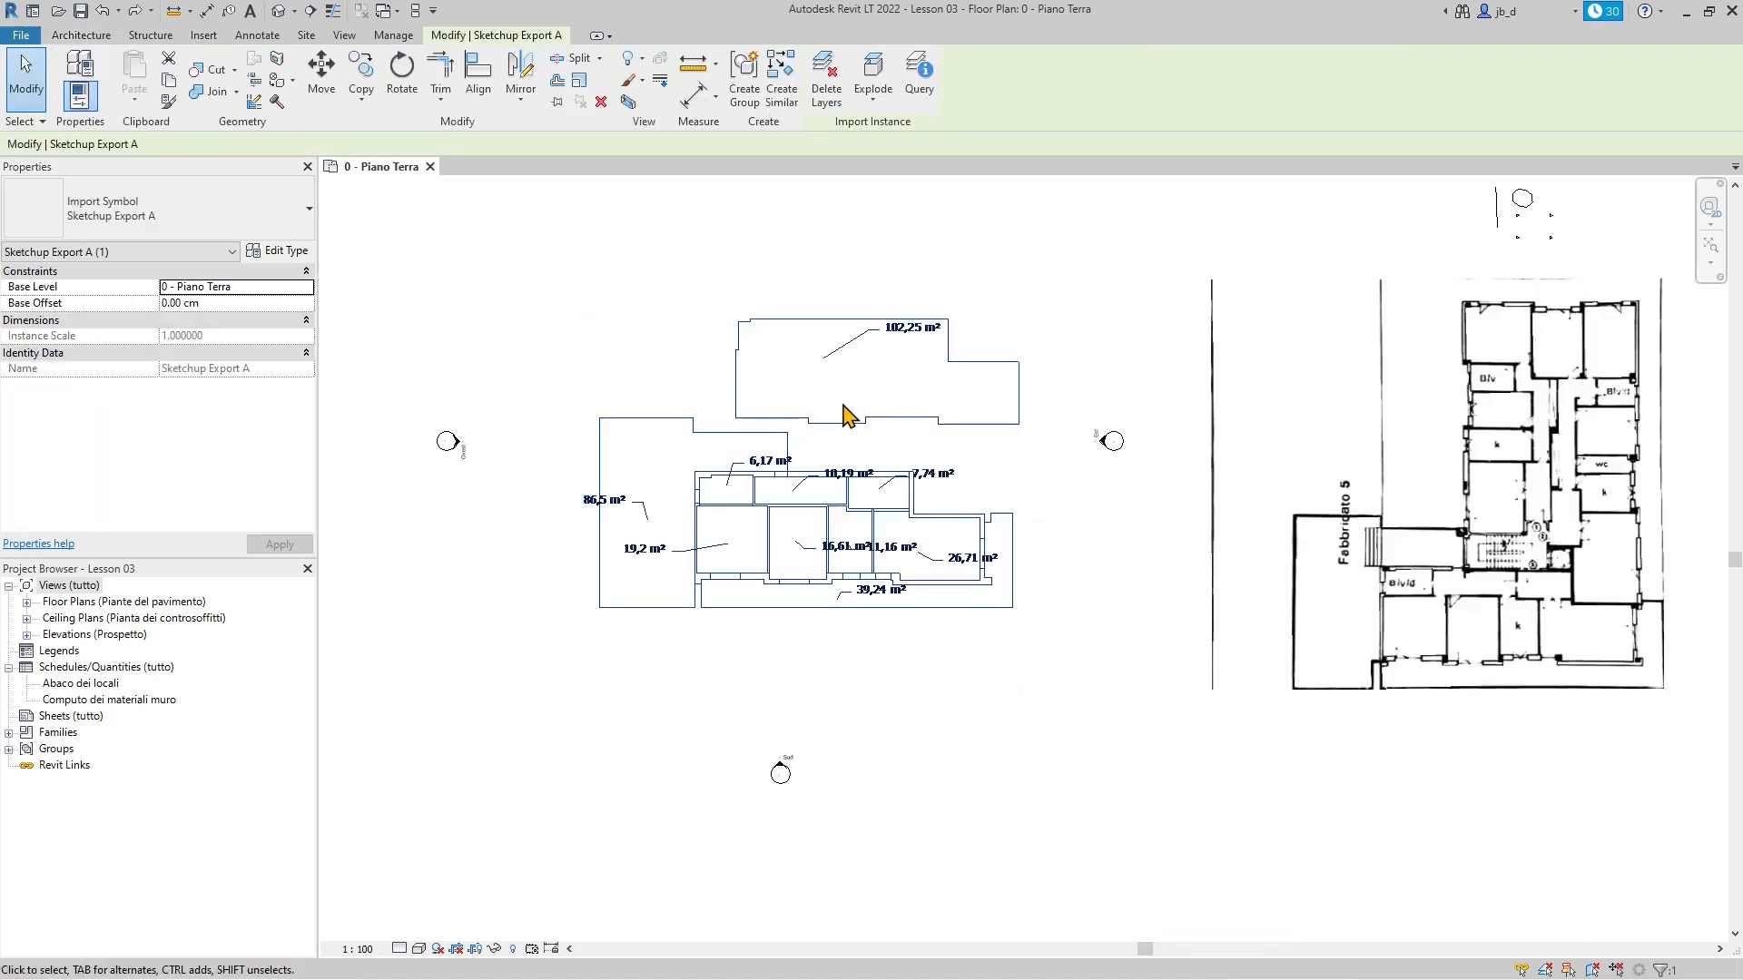
Step: Examine the imported drawing's walls, openings and room area labels up close and in relation to the scanned plan
scroll(771, 646, "up", 2)
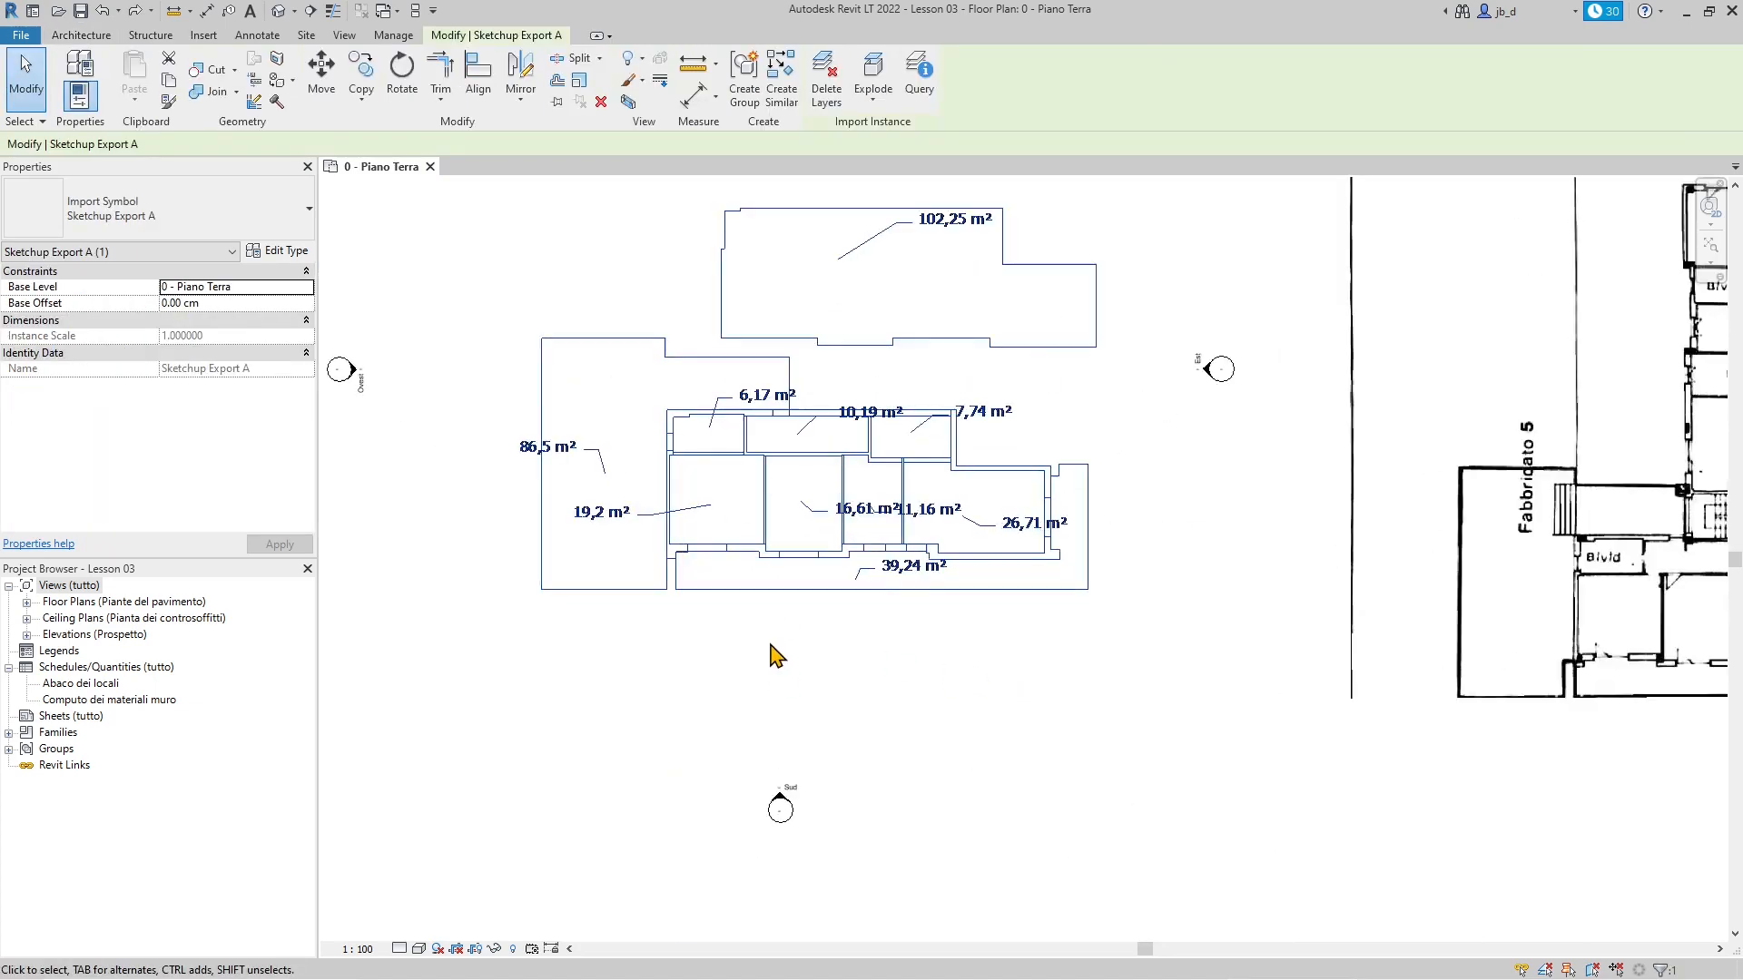
scroll(780, 704, "down", 2)
scroll(752, 498, "up", 2)
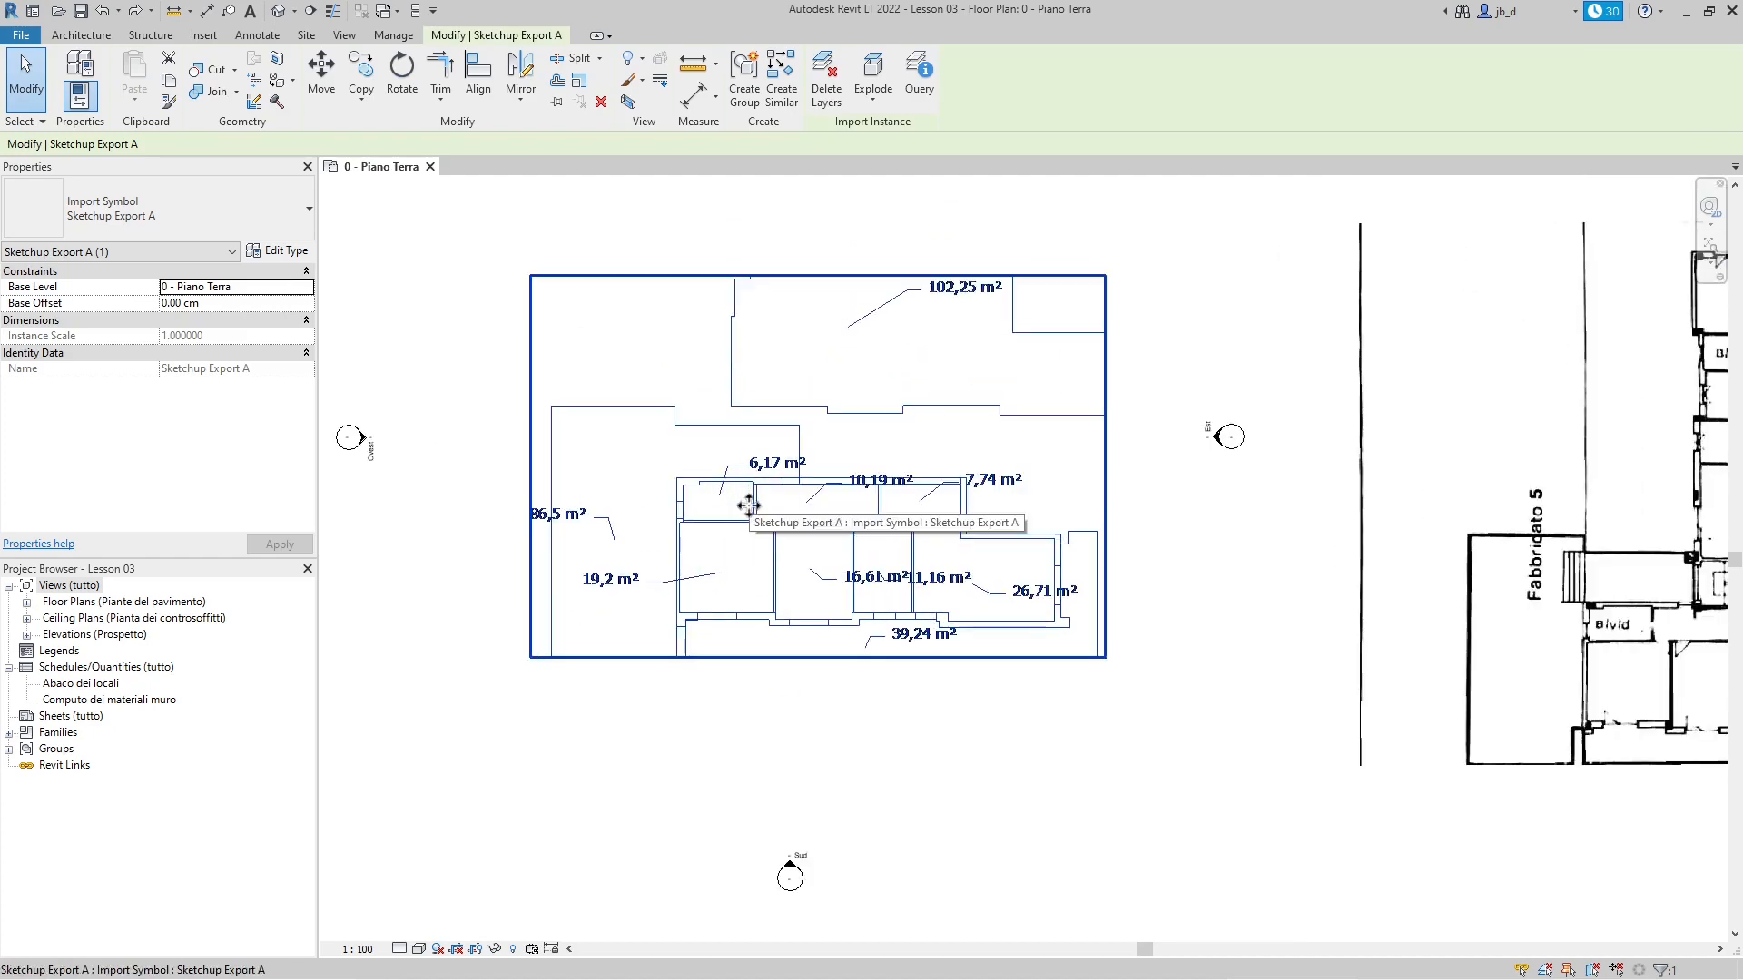
scroll(744, 498, "up", 1)
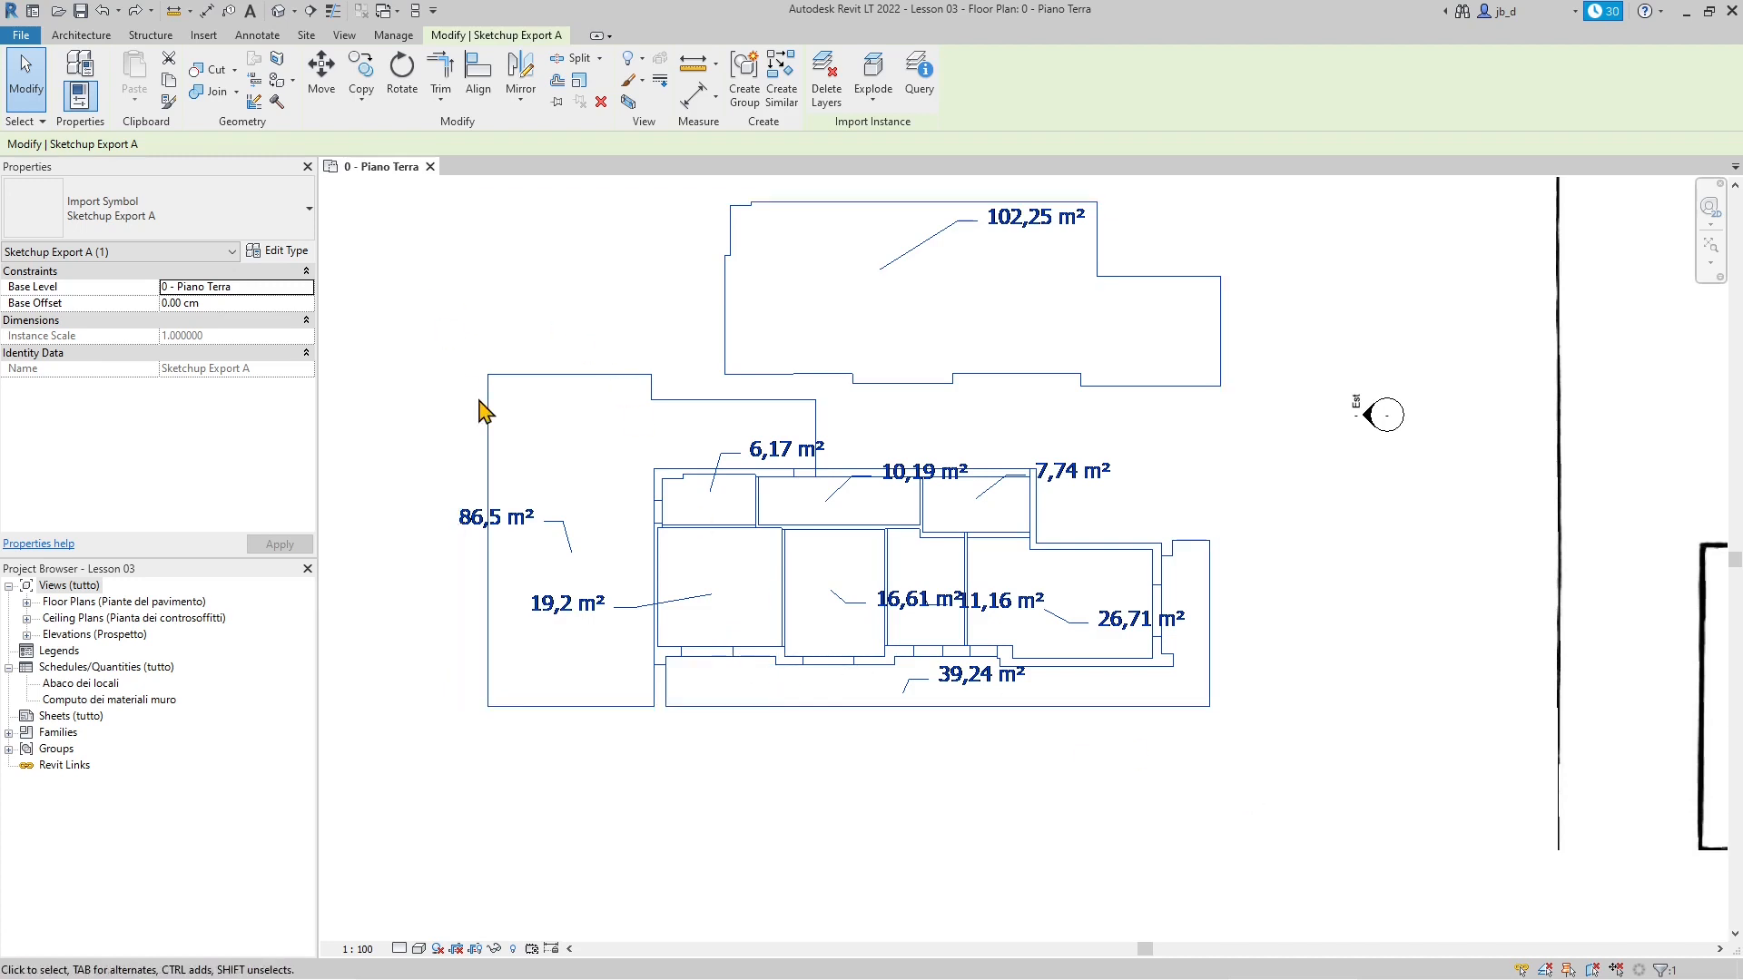
scroll(730, 764, "up", 2)
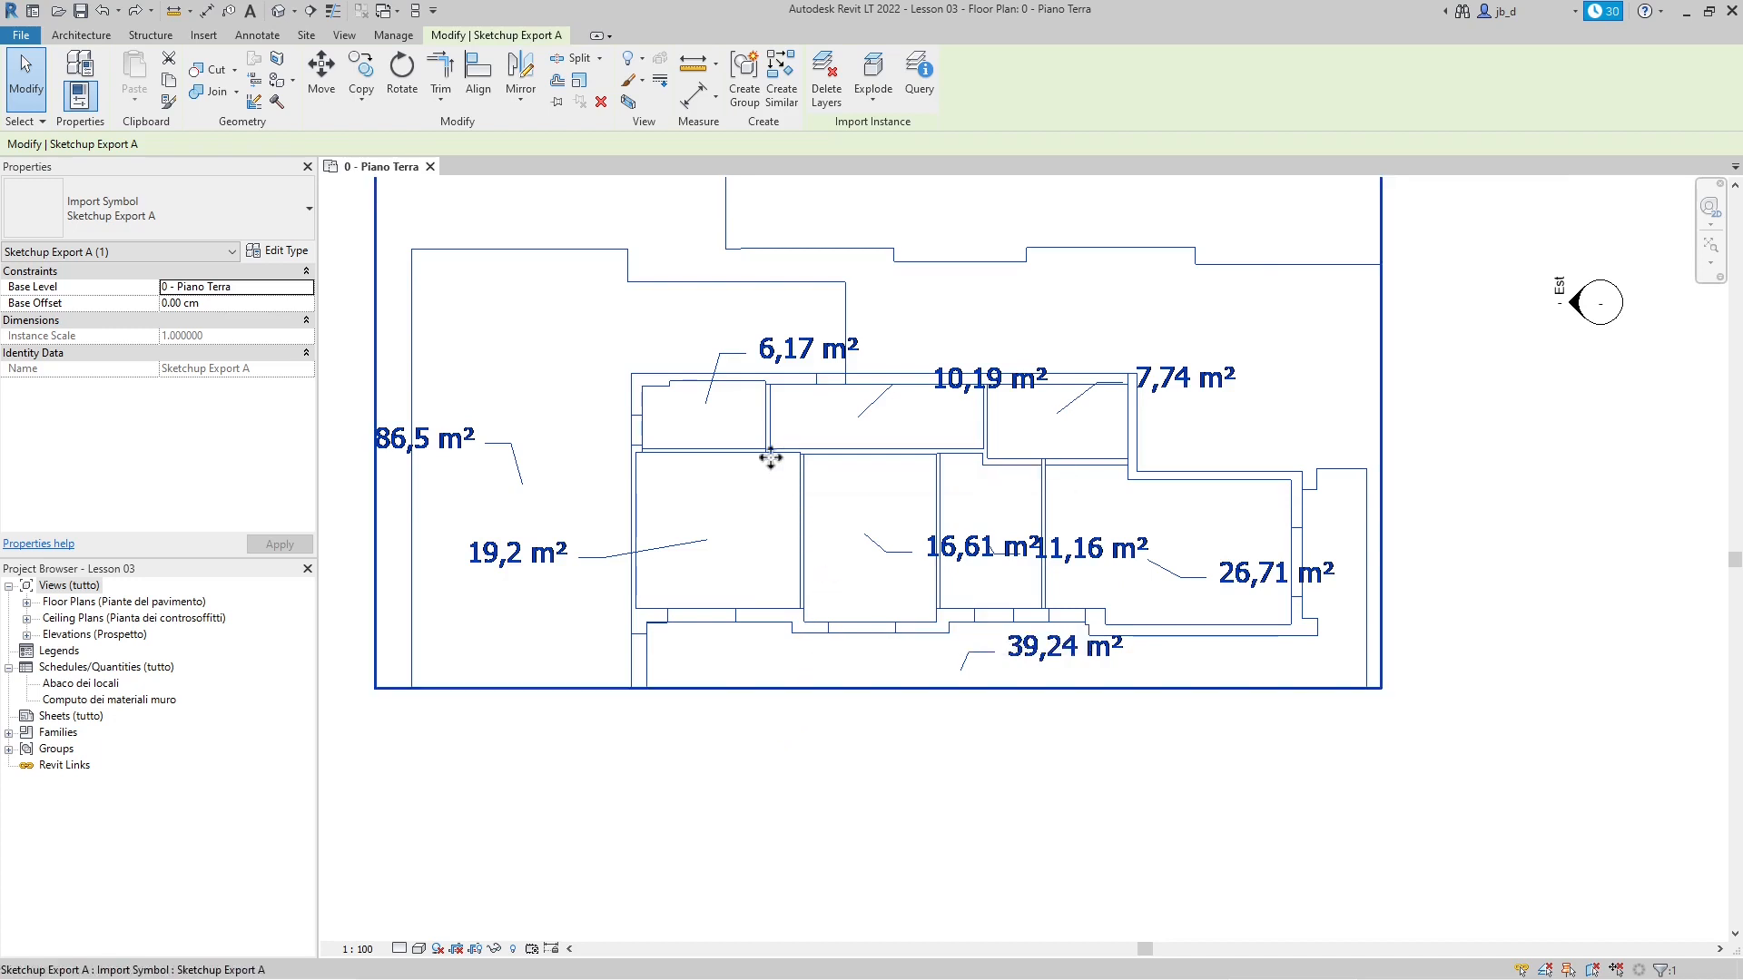
scroll(797, 628, "up", 5)
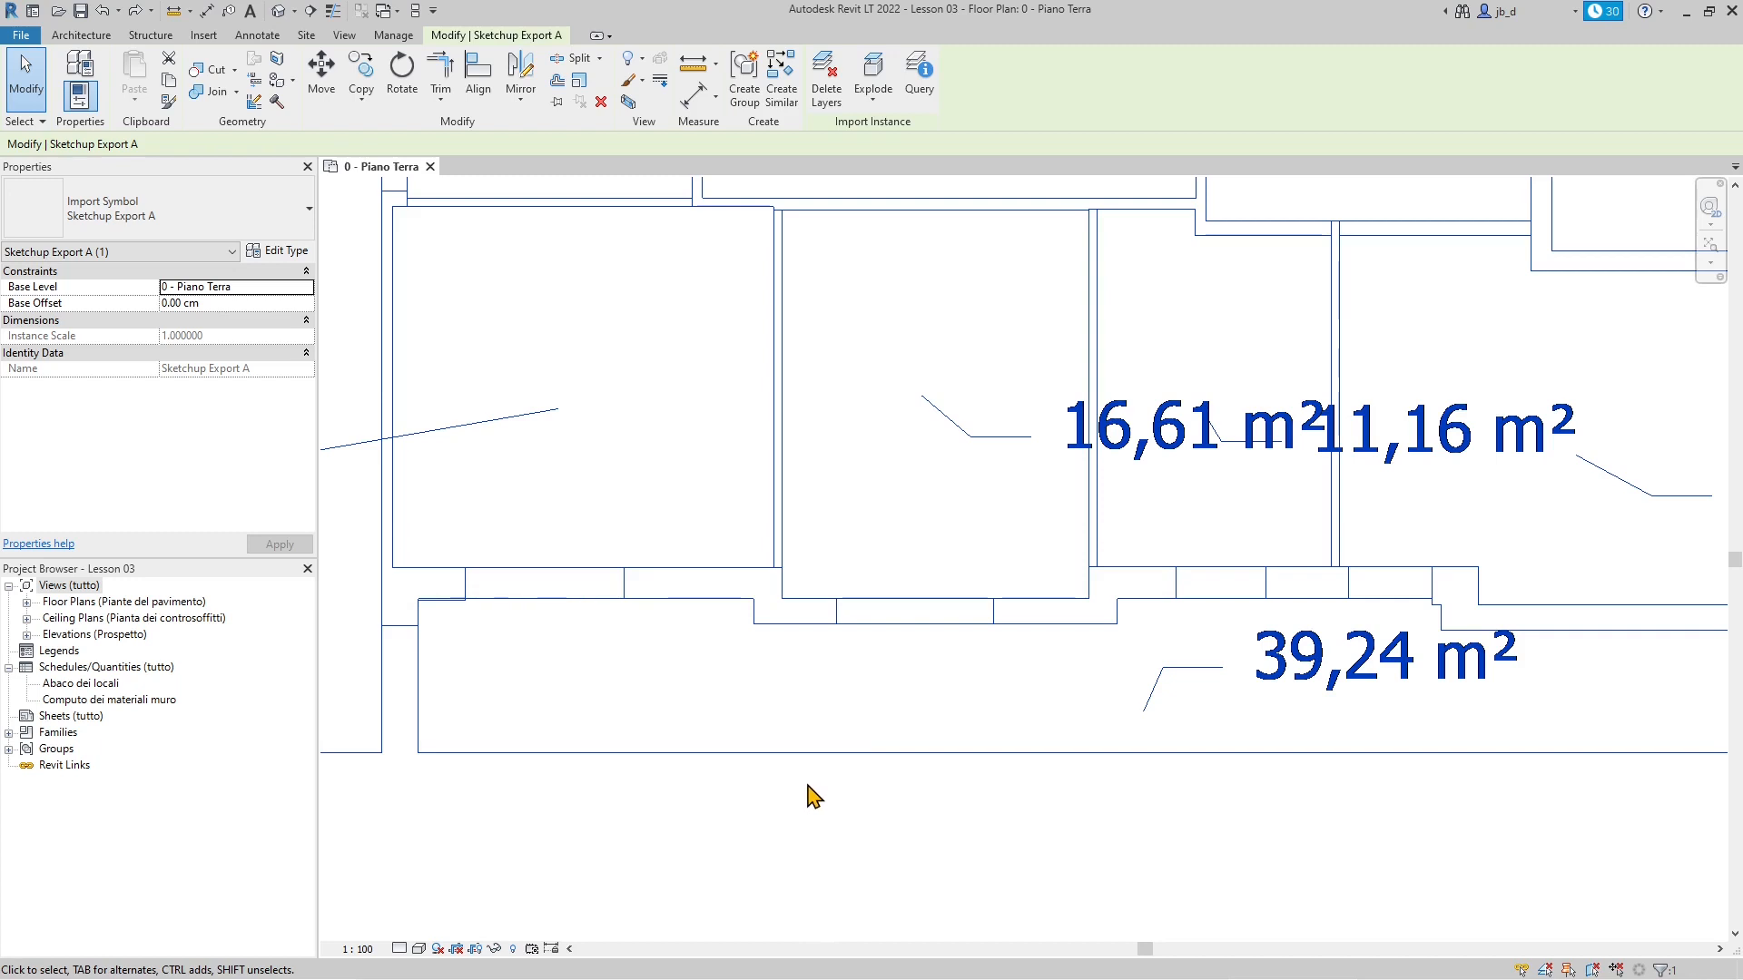
scroll(808, 792, "down", 3)
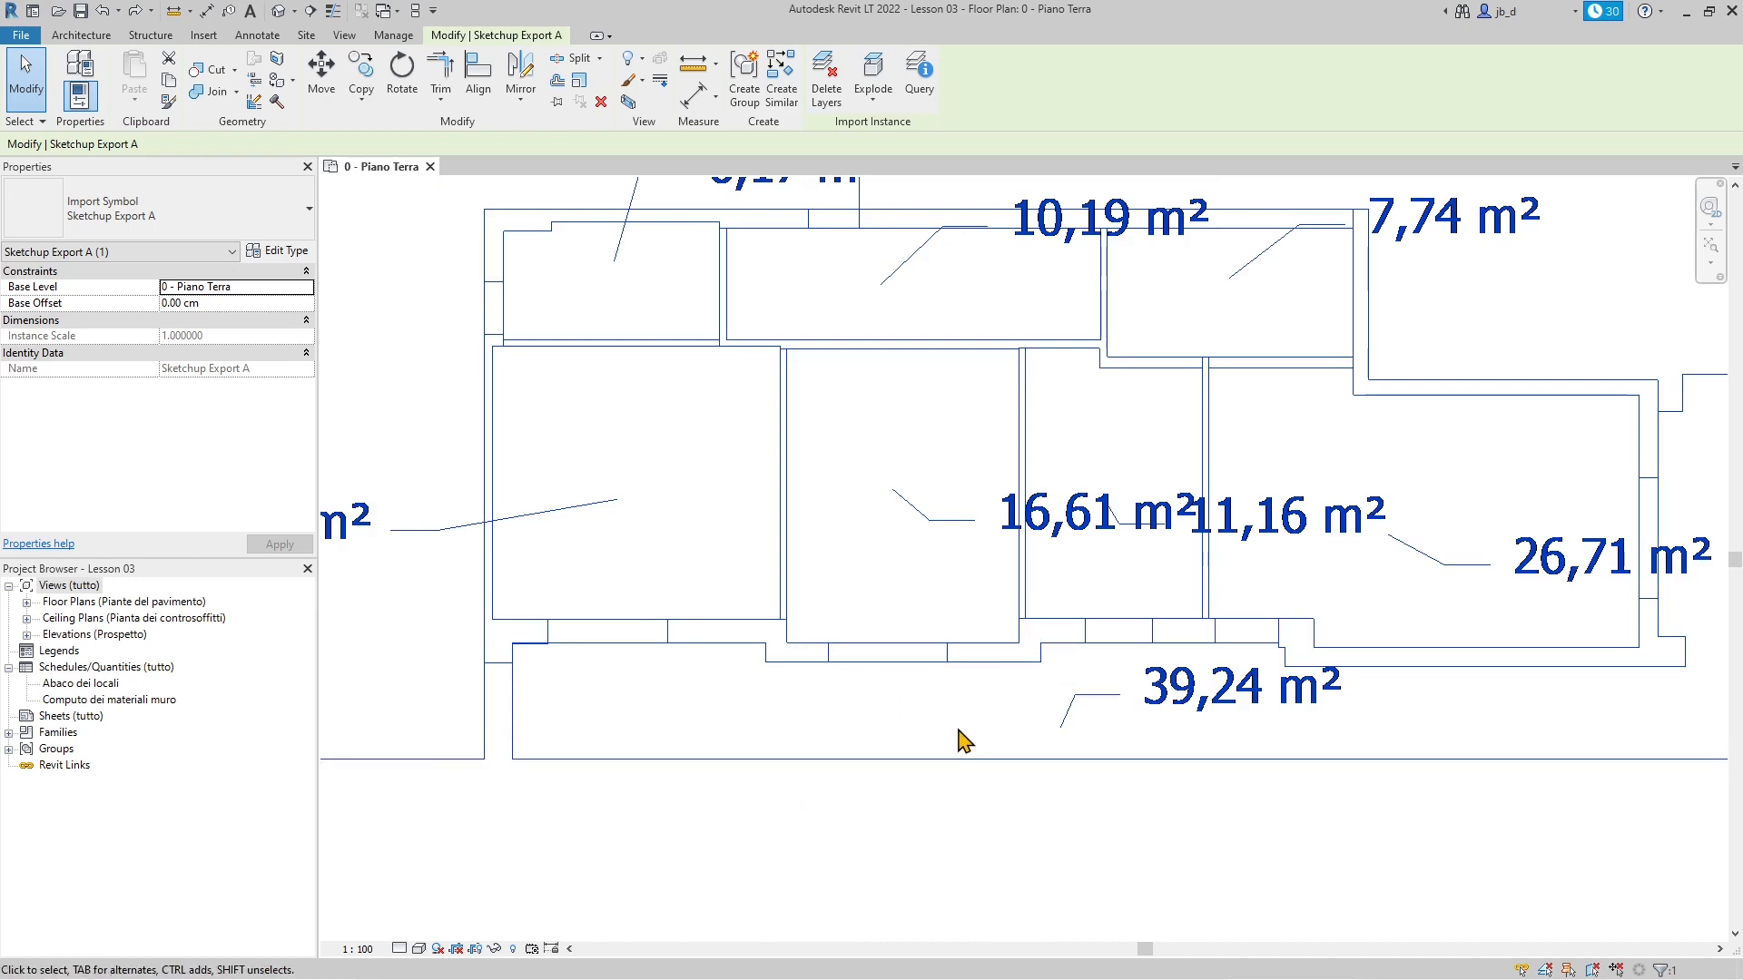
scroll(871, 717, "down", 2)
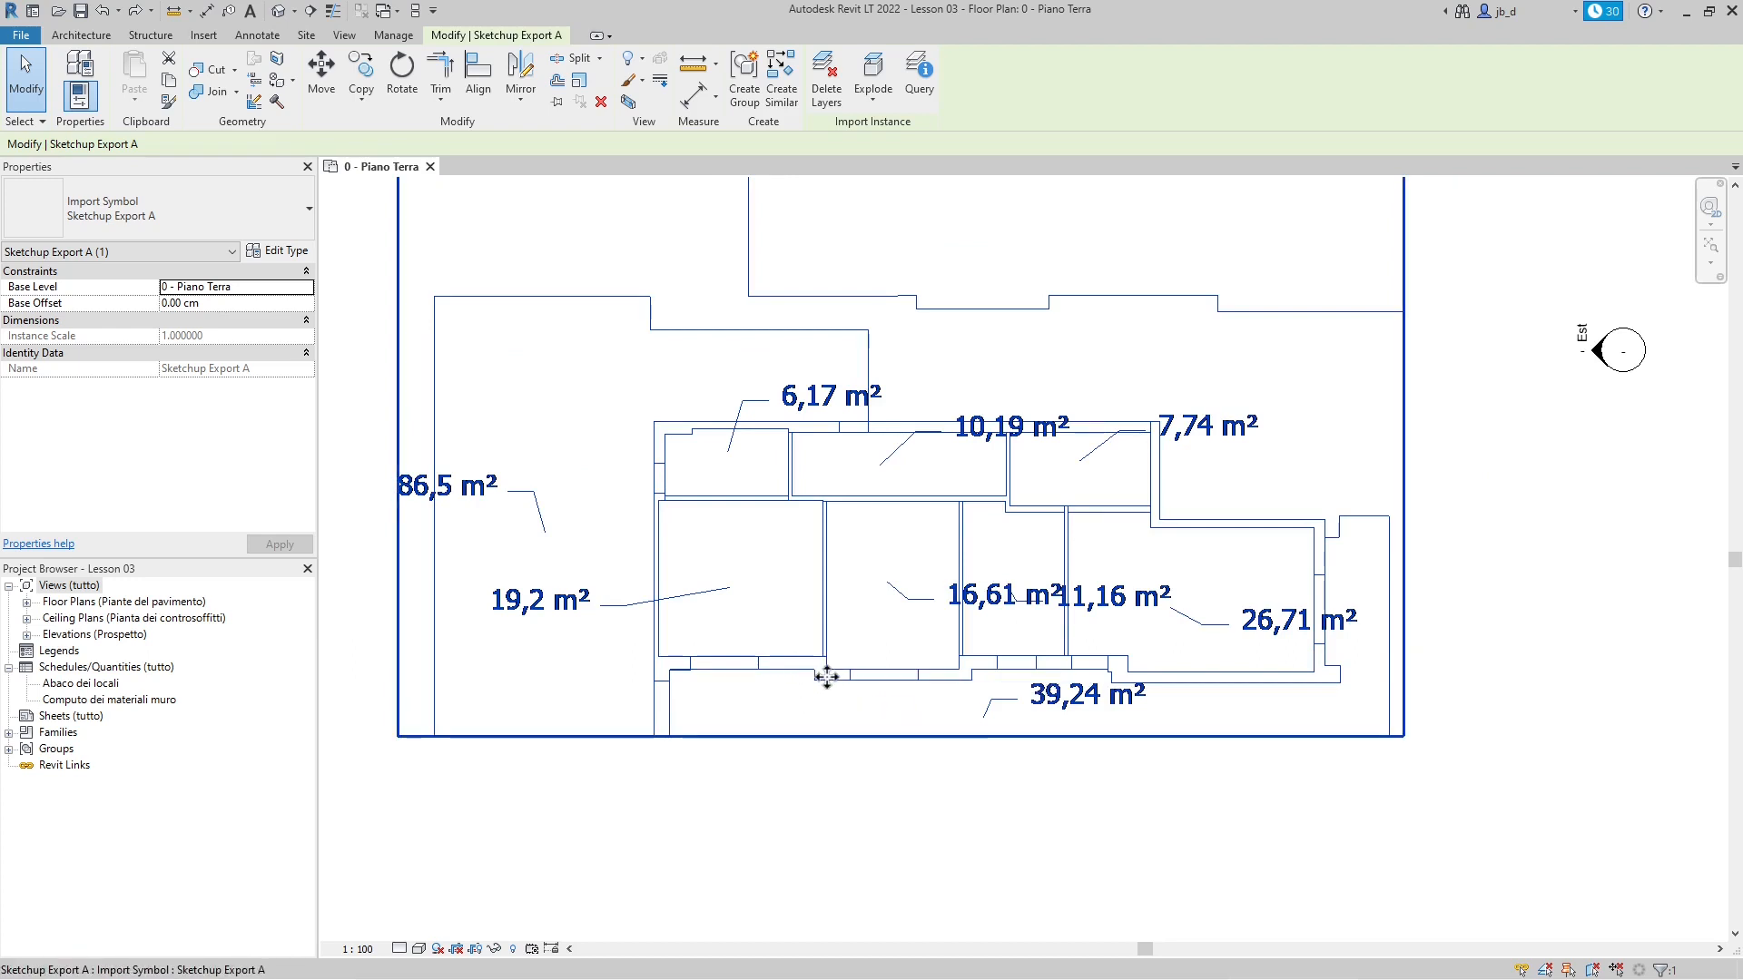
scroll(851, 724, "down", 2)
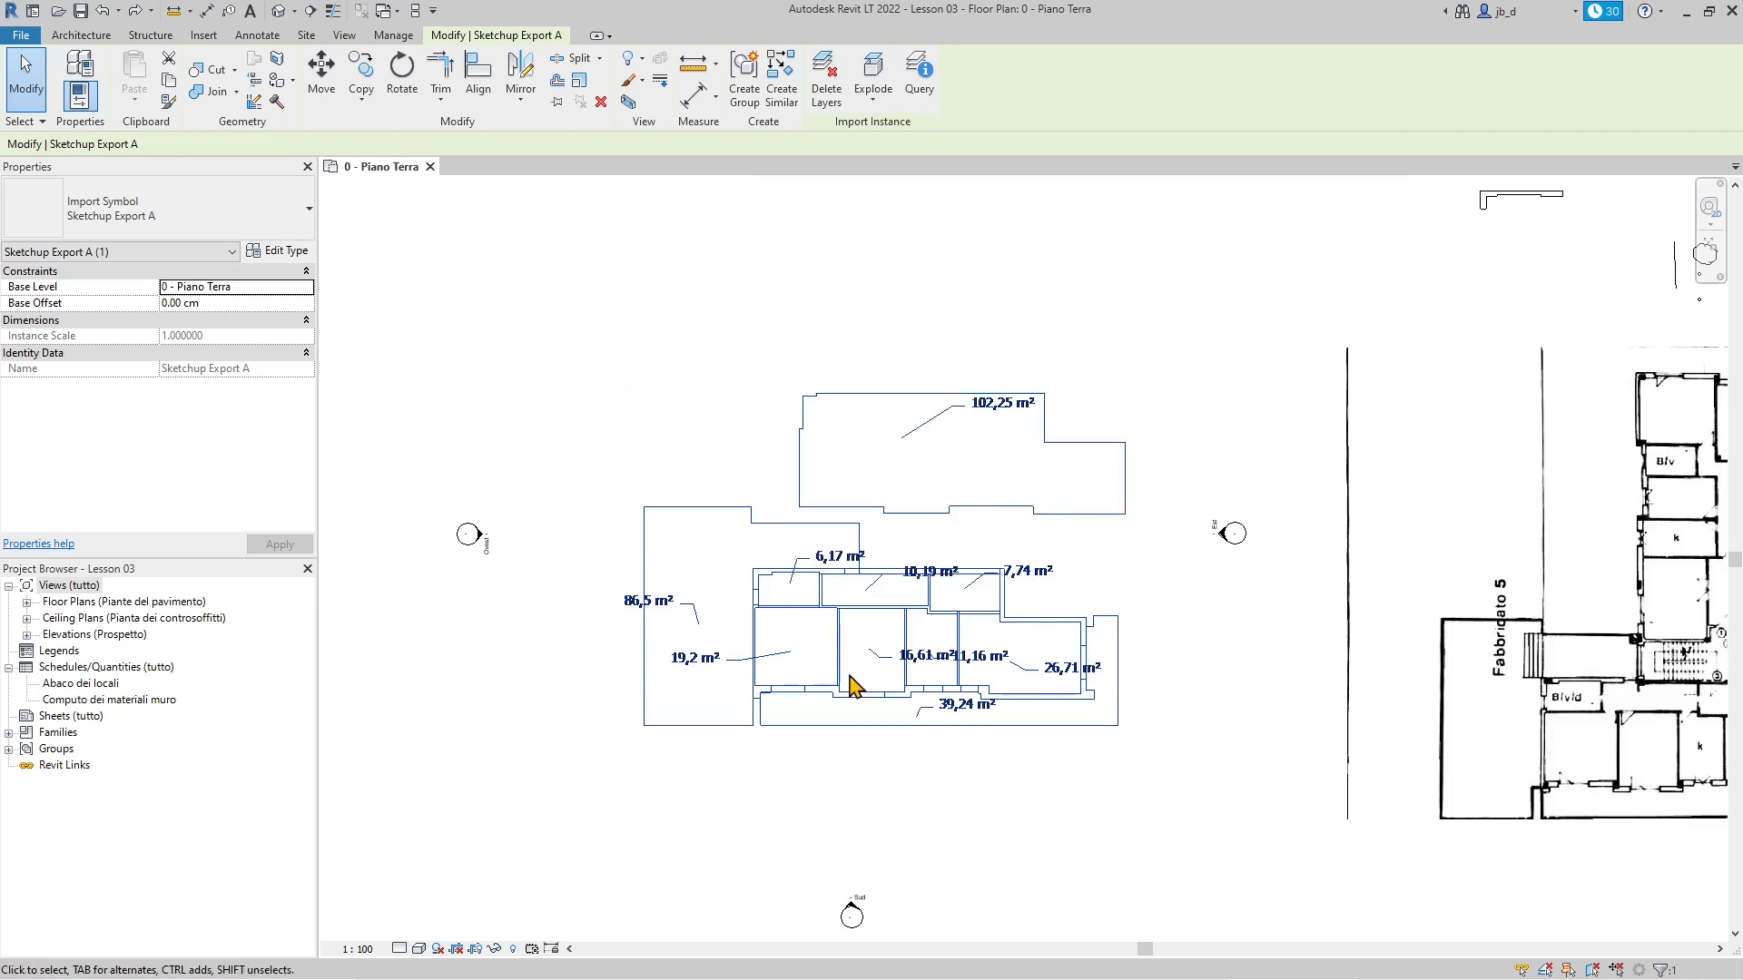
scroll(558, 486, "down", 1)
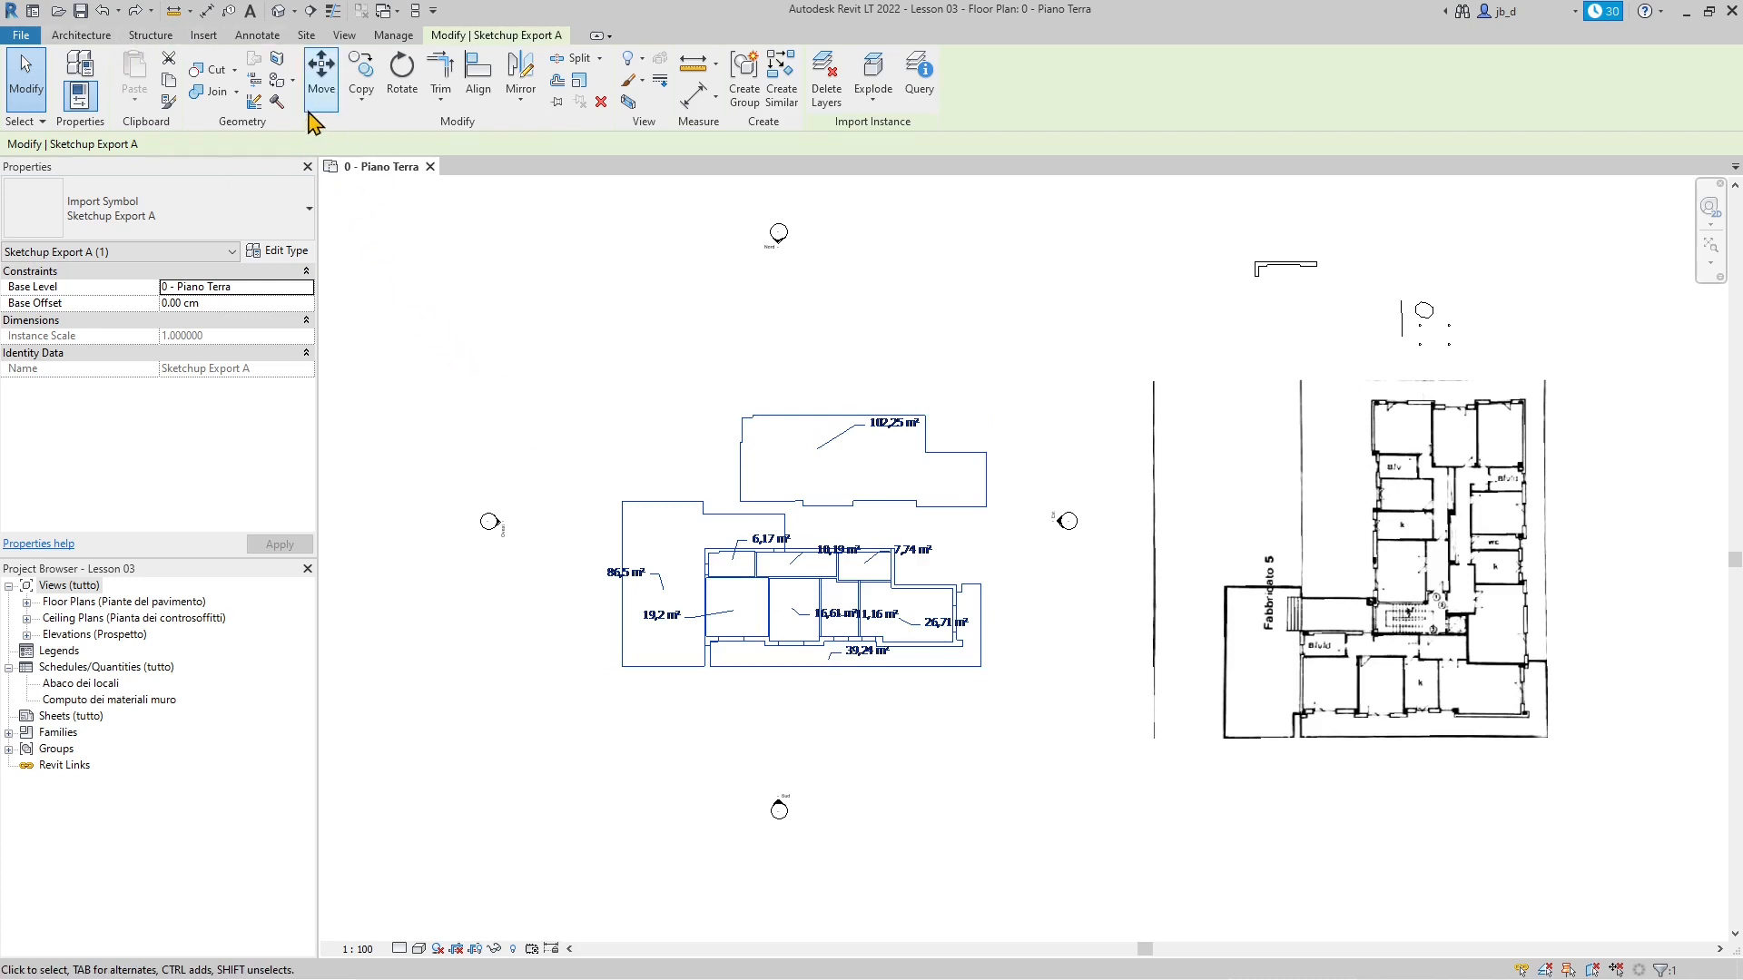
Step: Start a linear dimension for checking the north wall of the 10,19 m² room in the imported drawing
left_click(258, 36)
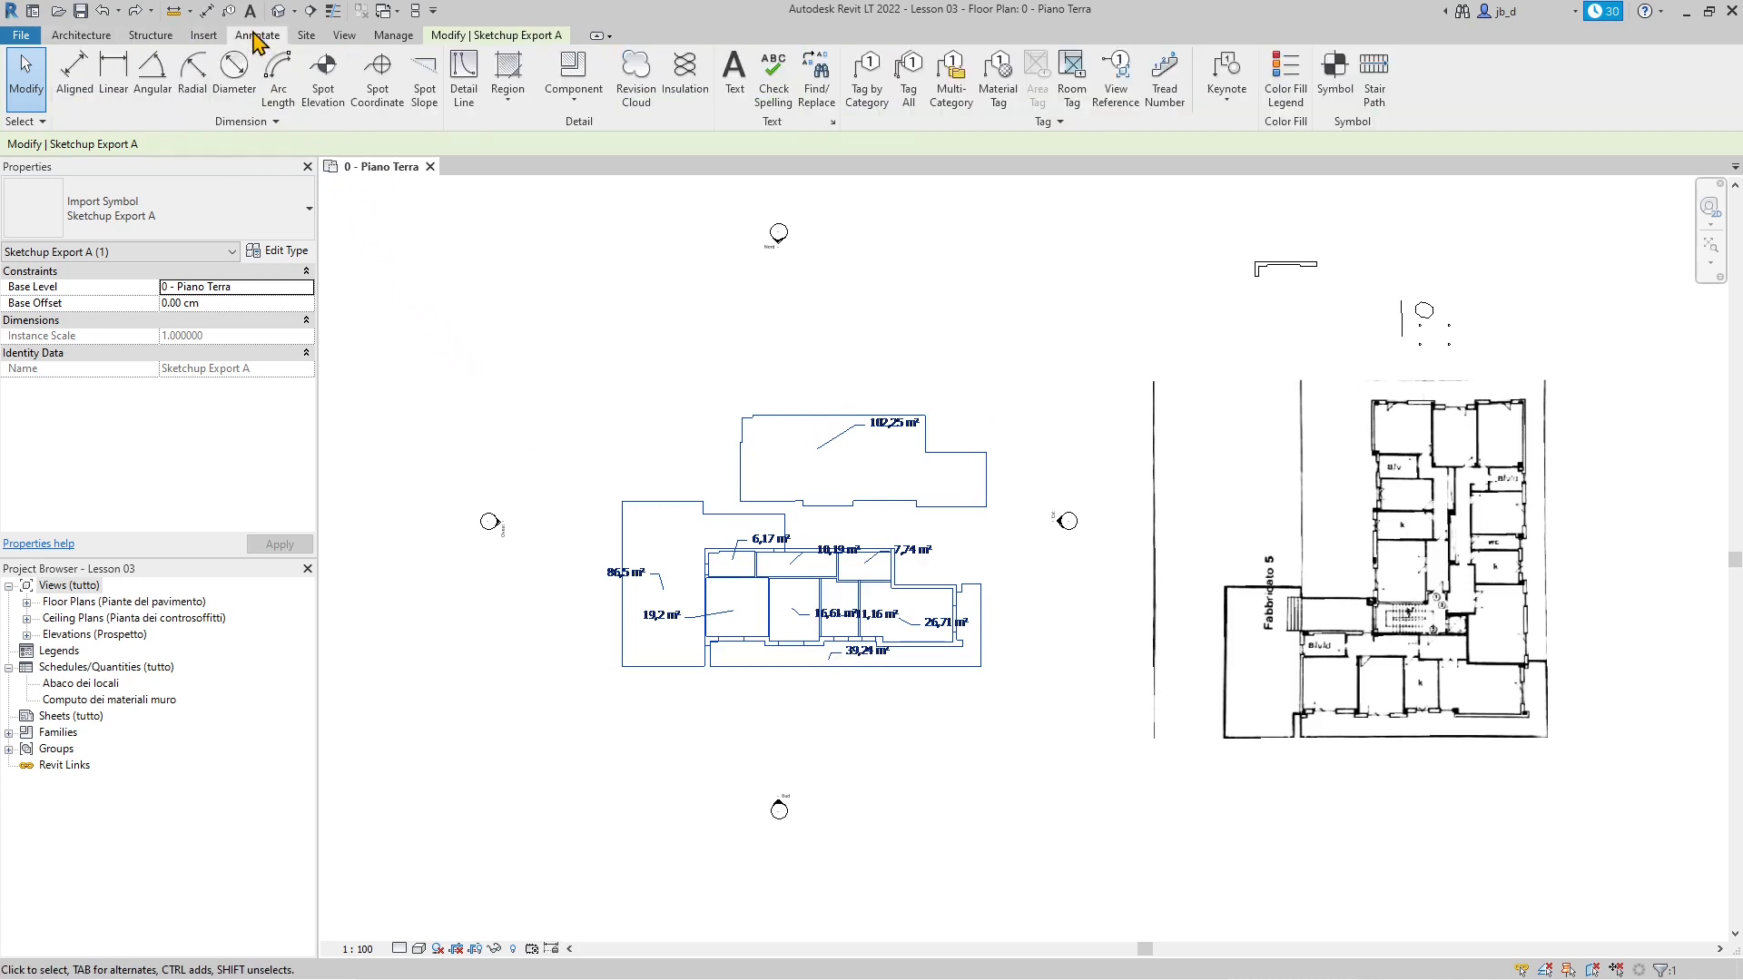
left_click(115, 91)
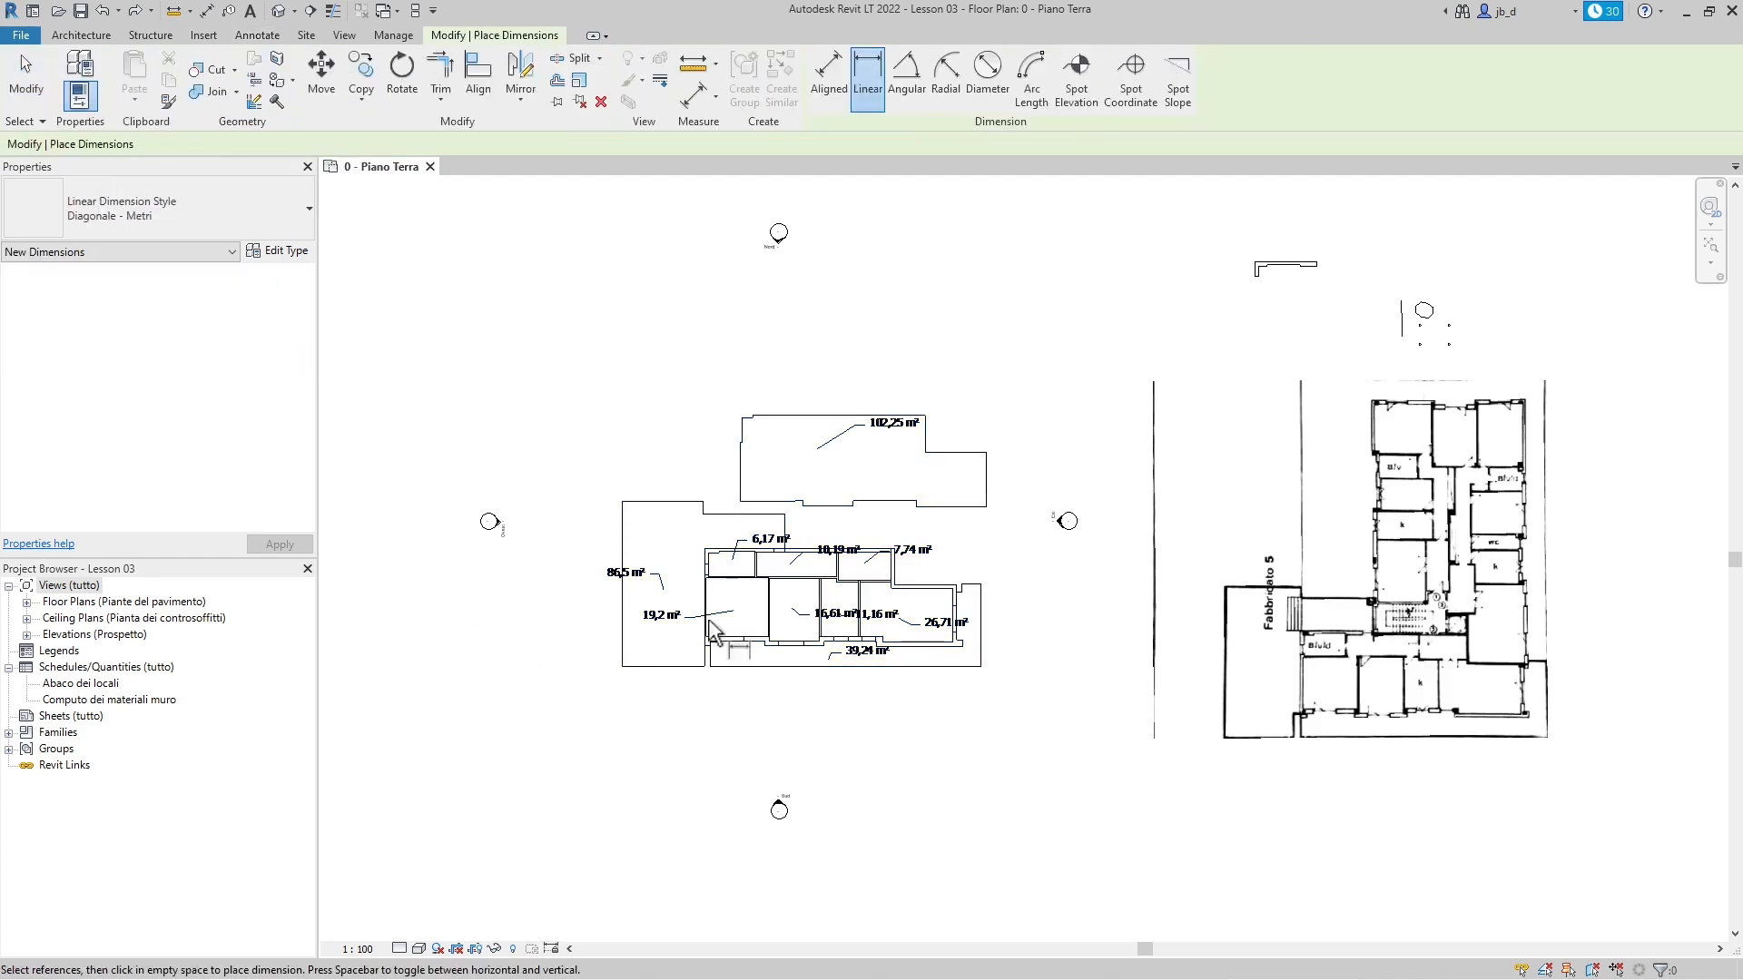
scroll(777, 585, "up", 5)
scroll(777, 585, "up", 2)
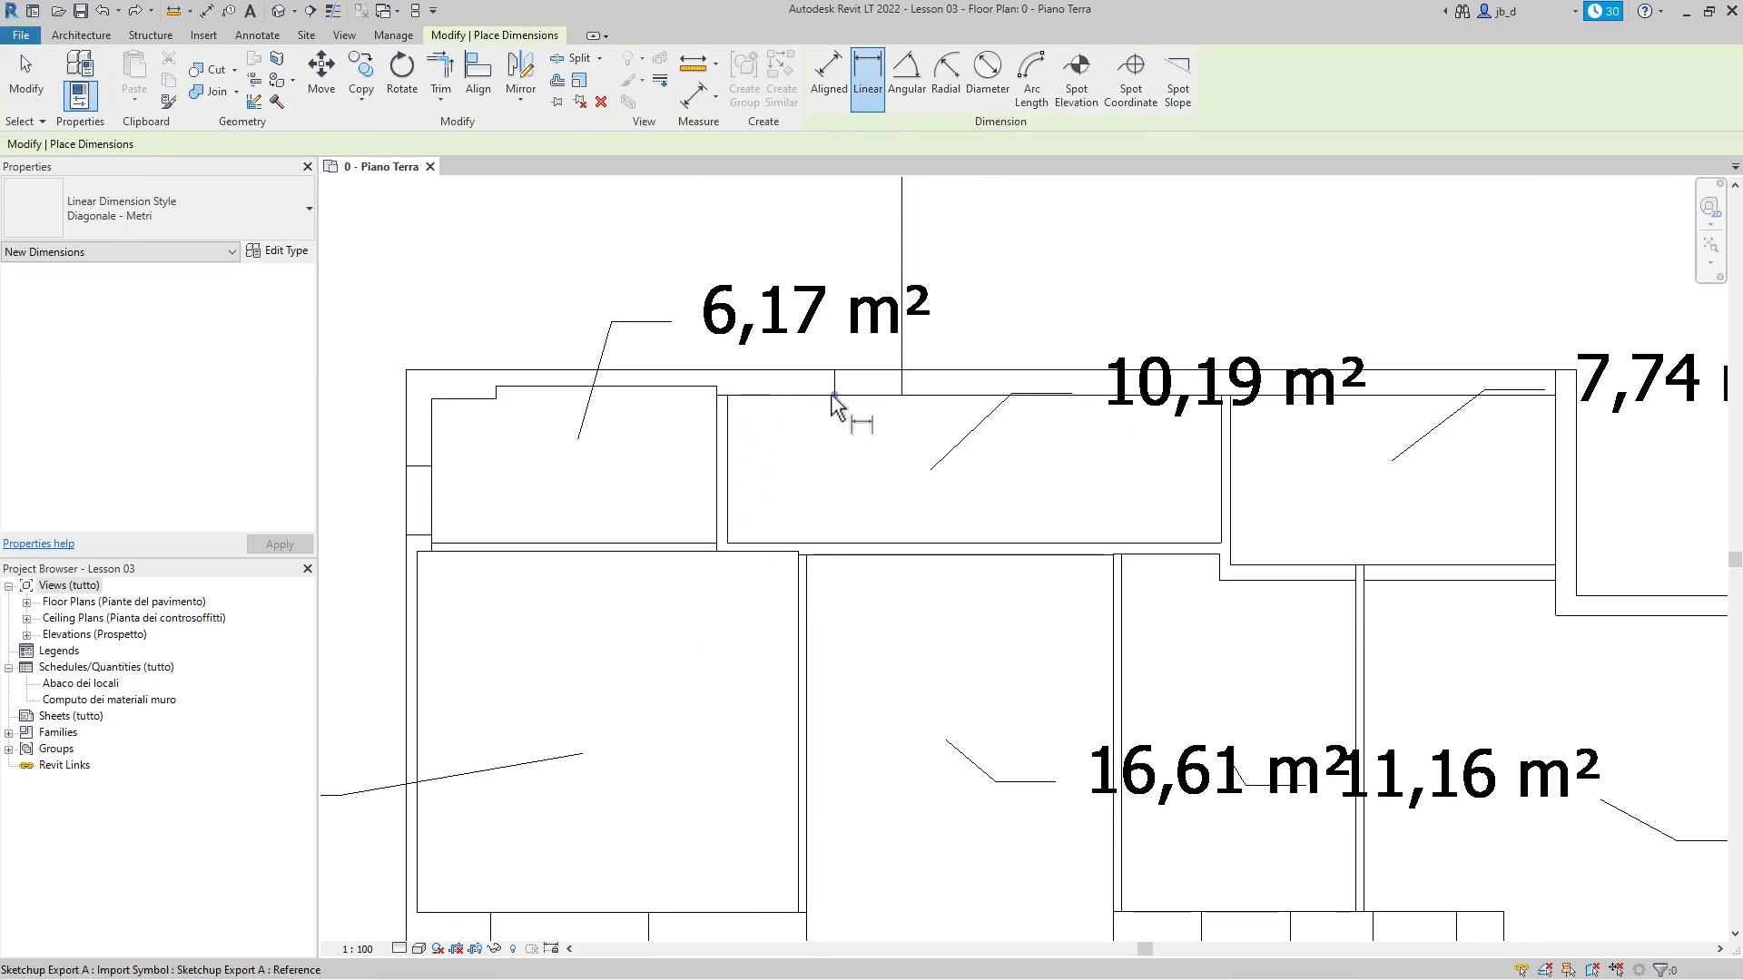
scroll(654, 494, "down", 6)
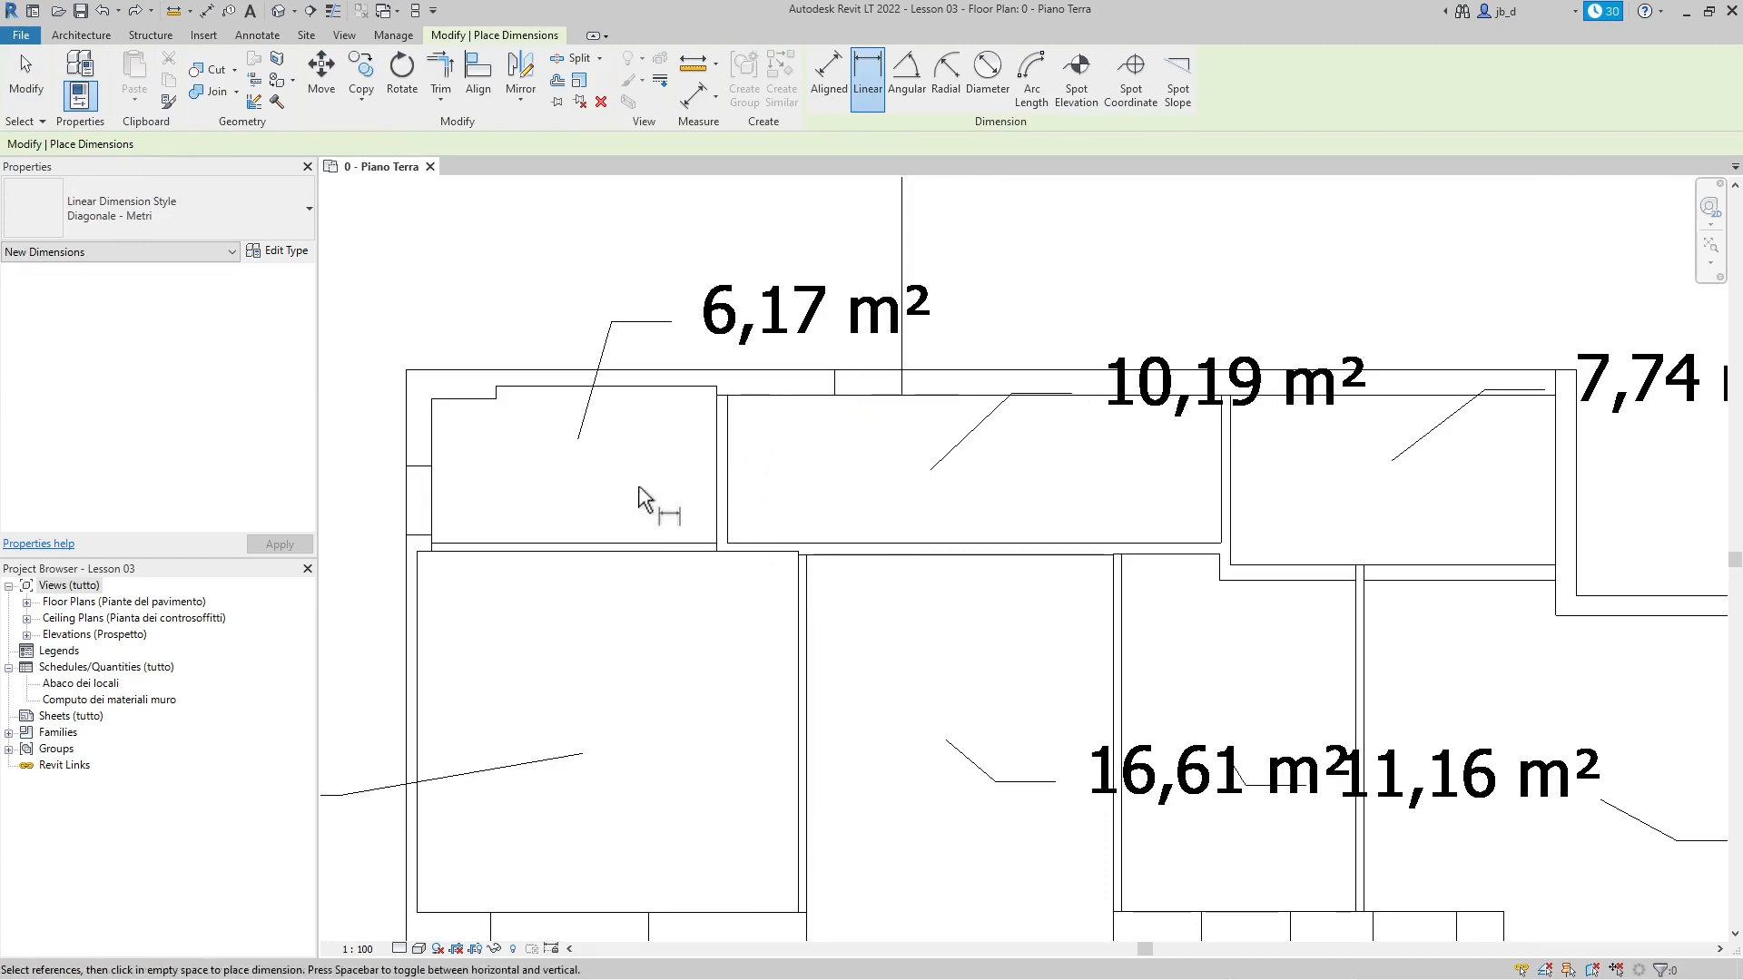
Step: Examine the scanned plan and the detail lines drawn north of it, comparing them with the imported drawing
scroll(1216, 422, "up", 3)
scroll(1216, 422, "up", 4)
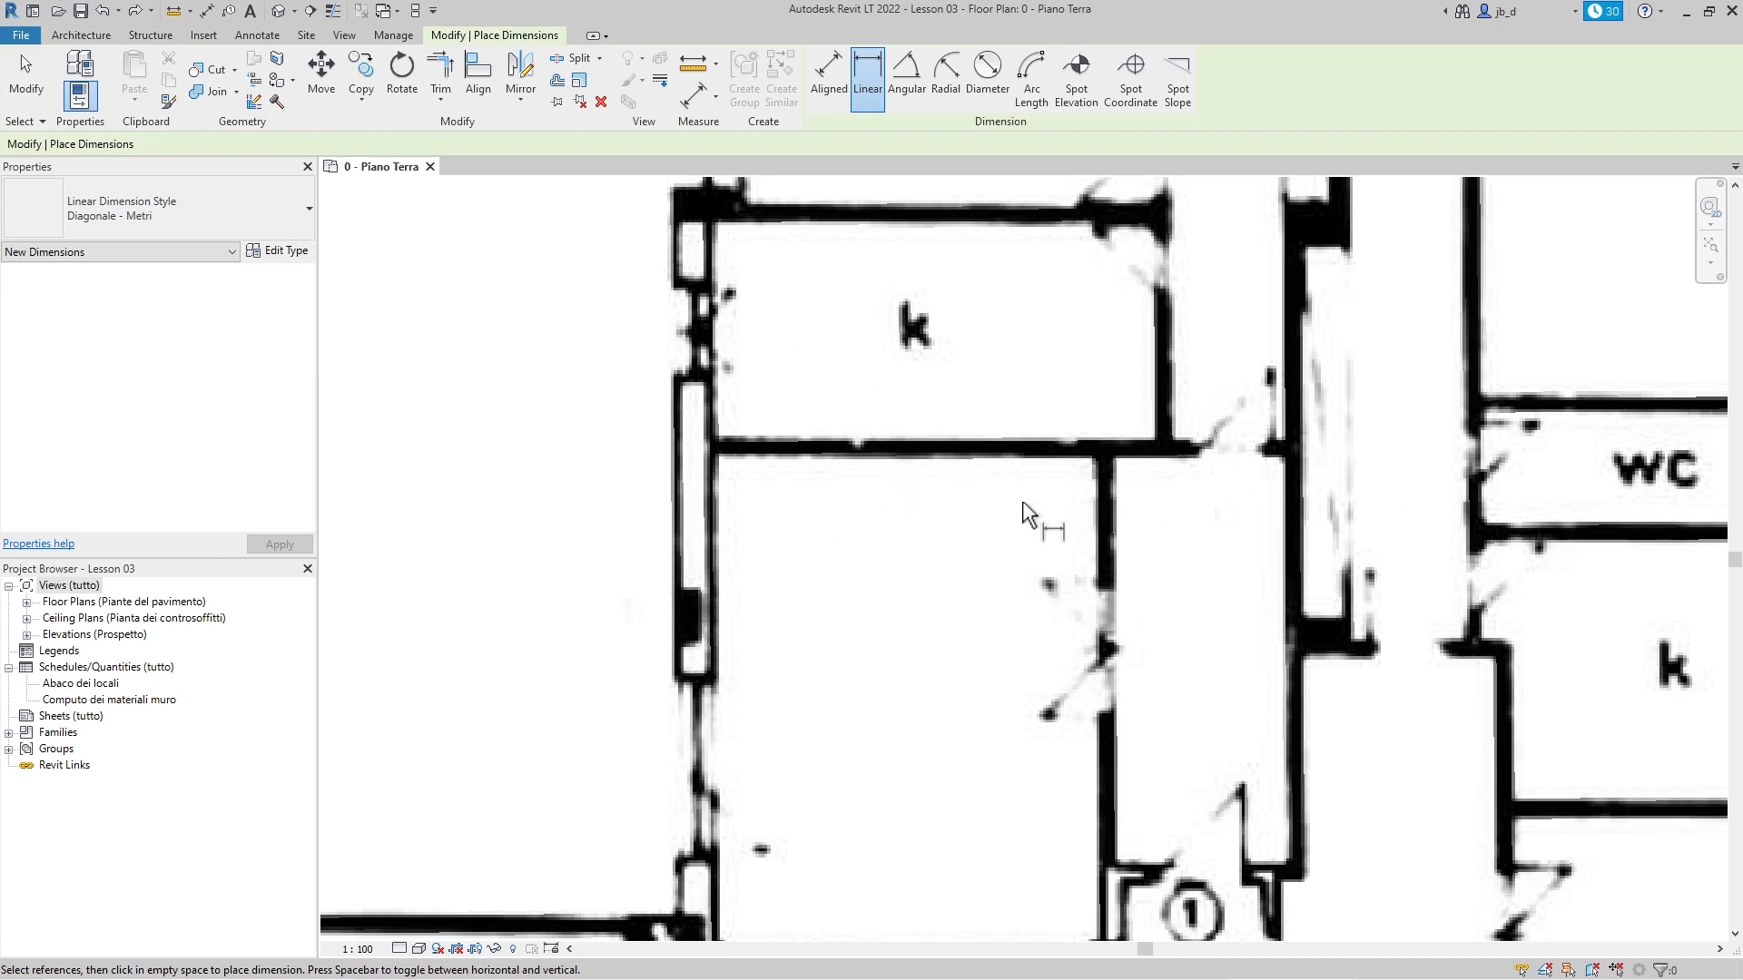
scroll(1362, 426, "down", 4)
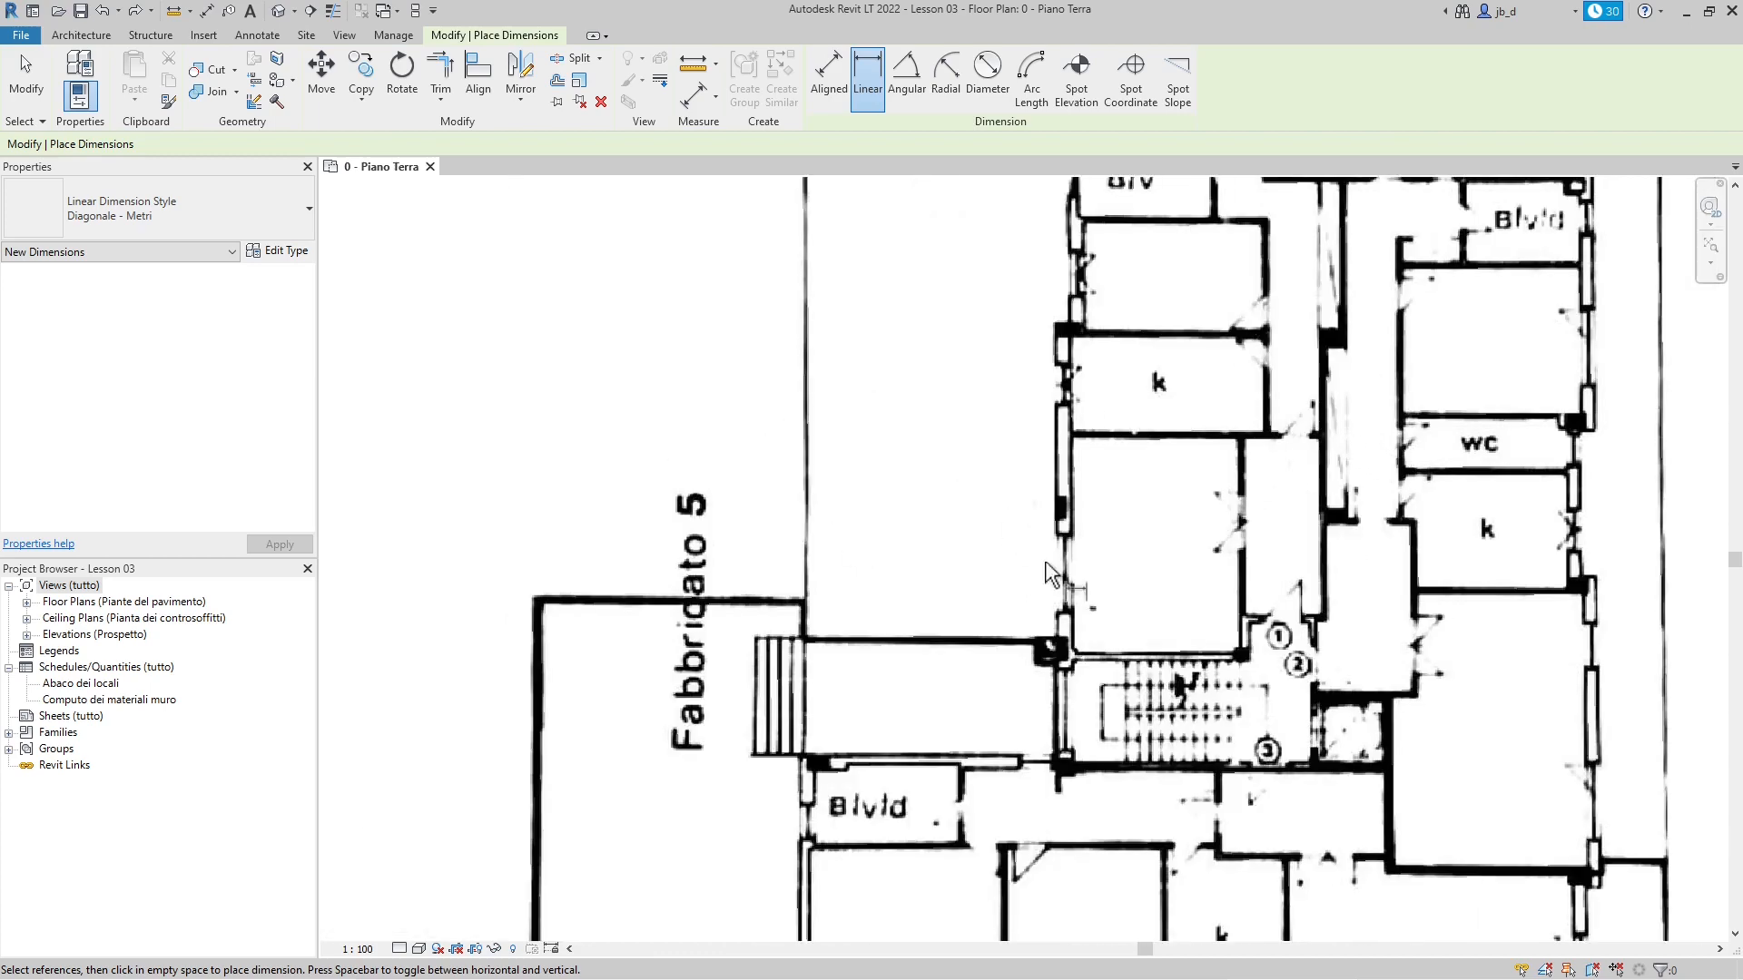
scroll(1167, 485, "down", 2)
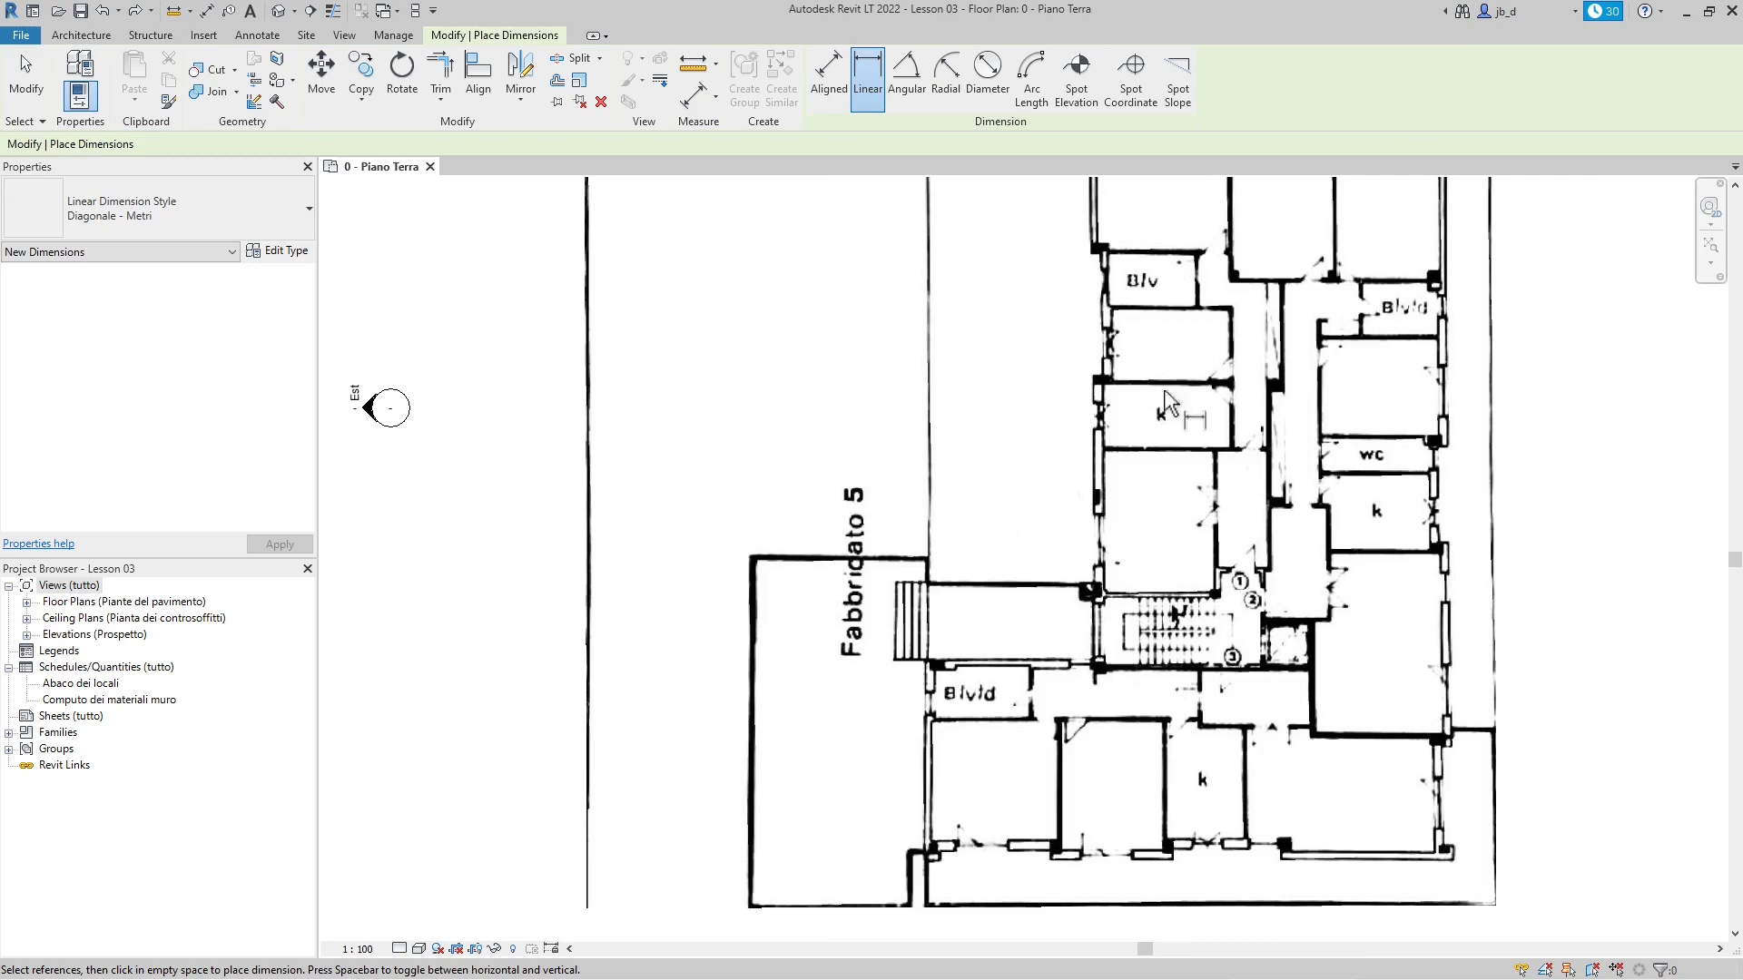
scroll(1248, 509, "down", 3)
scroll(1050, 240, "up", 5)
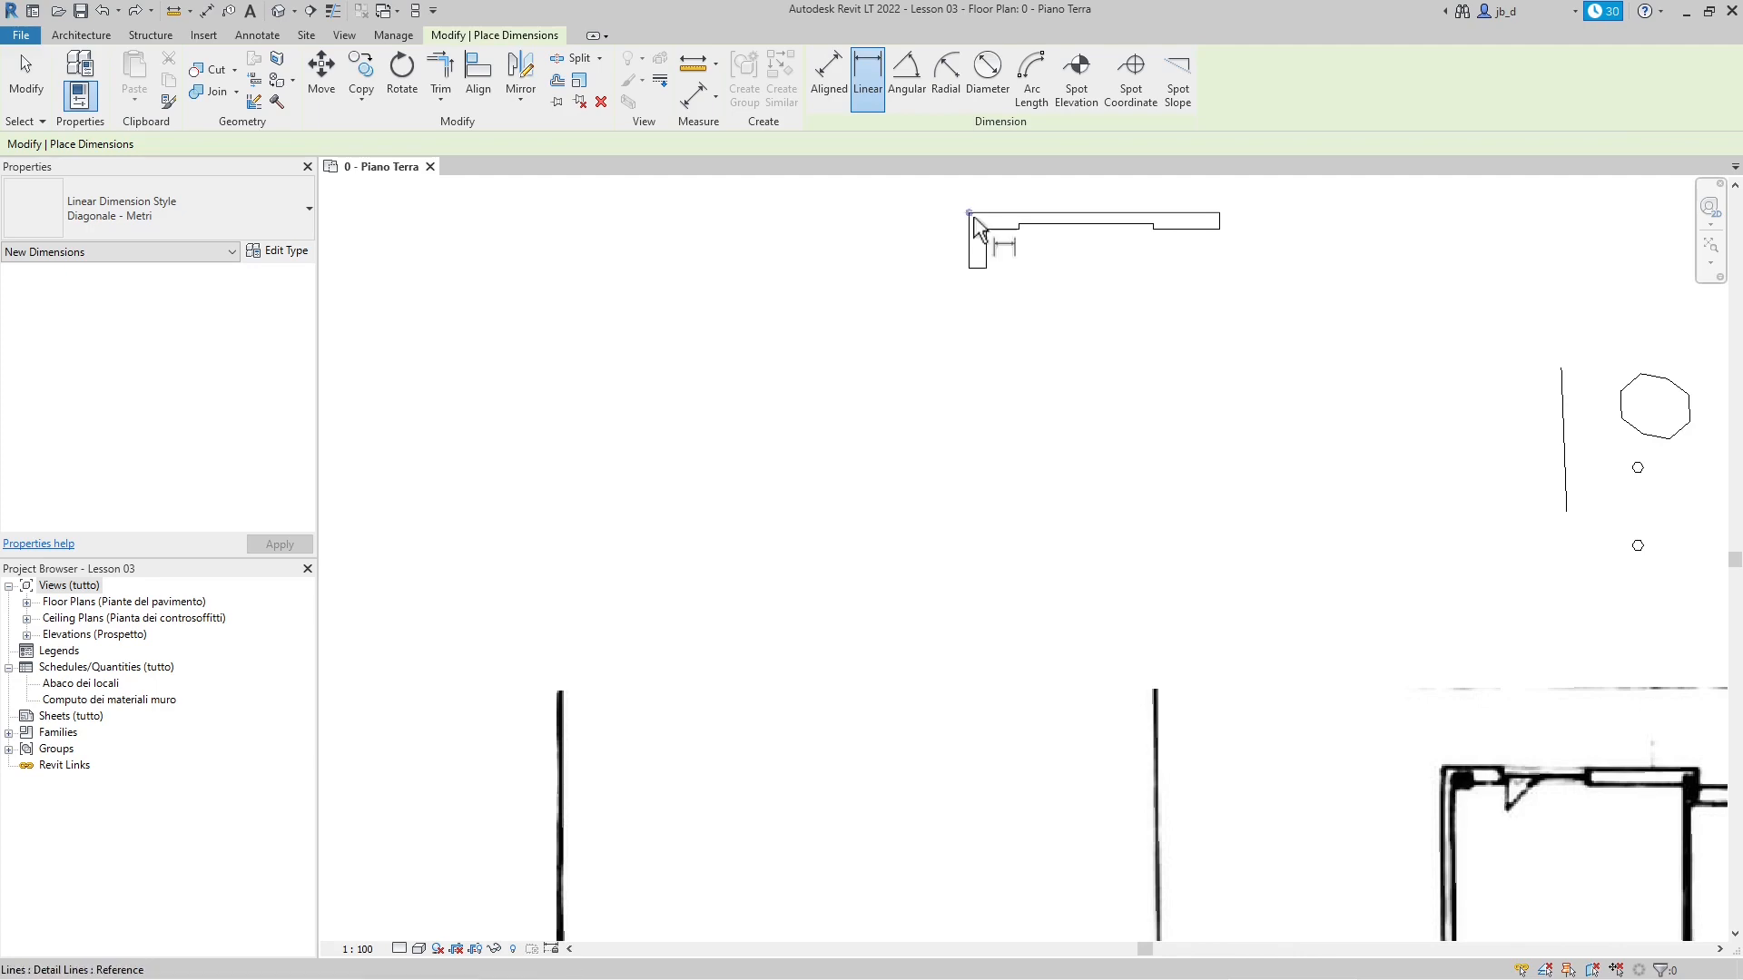
scroll(1330, 365, "down", 5)
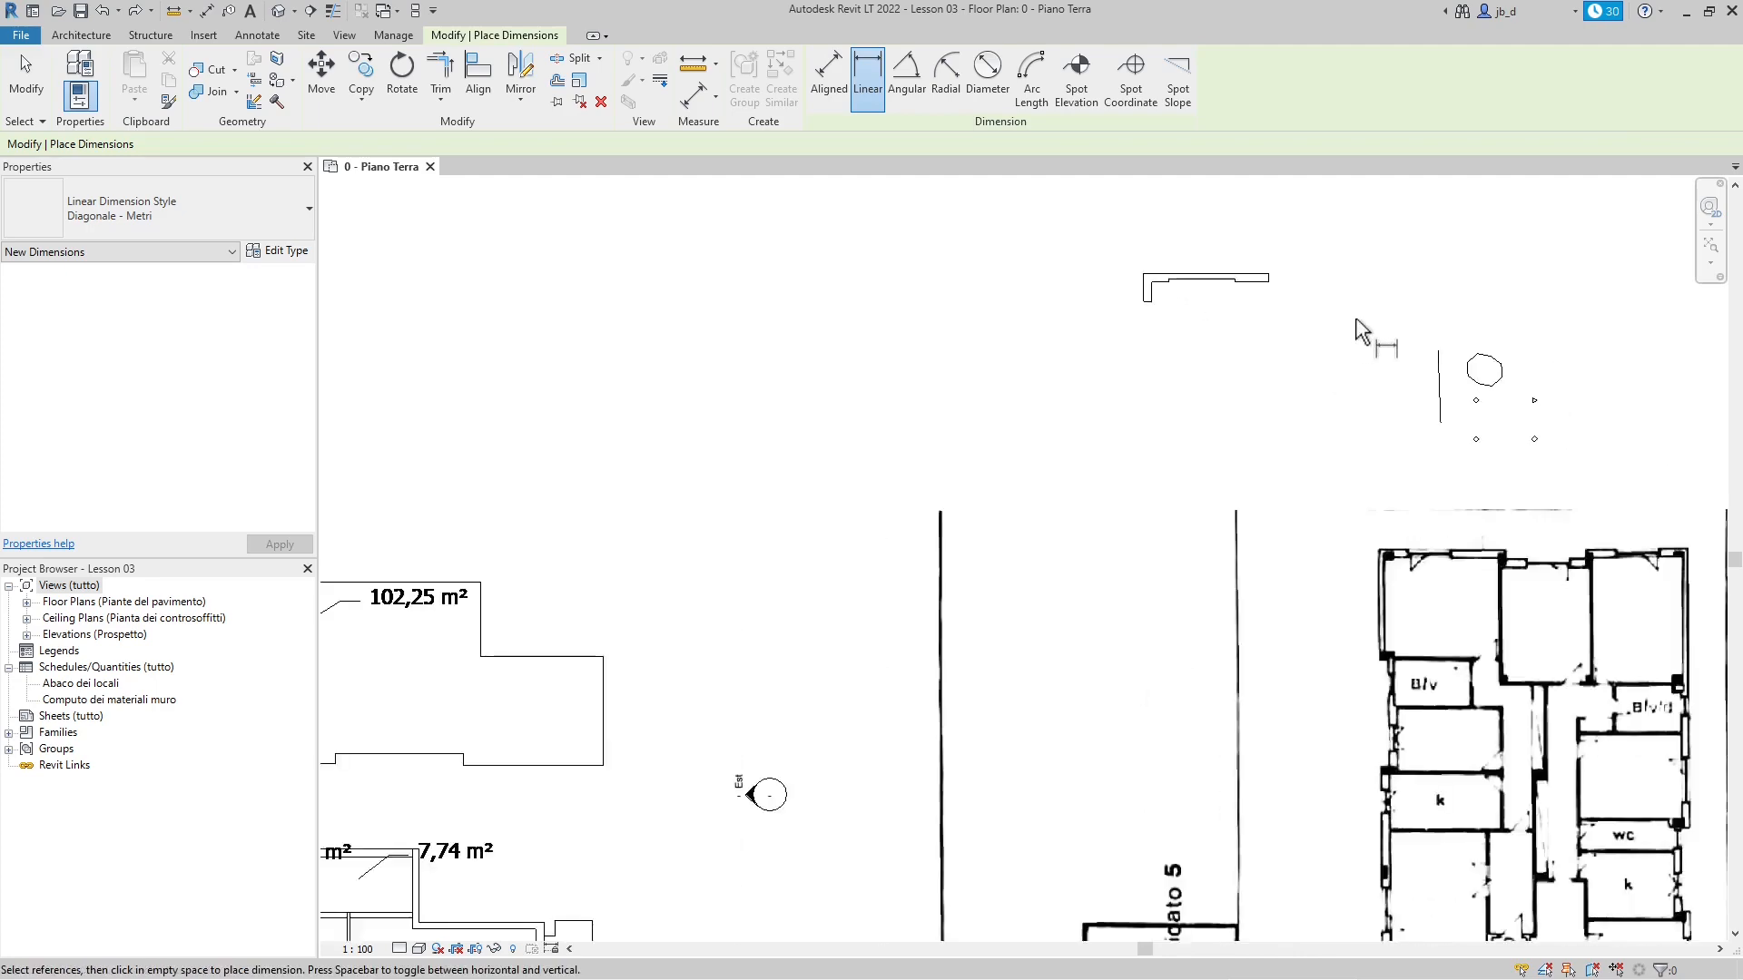
scroll(1369, 326, "down", 3)
scroll(1146, 468, "up", 3)
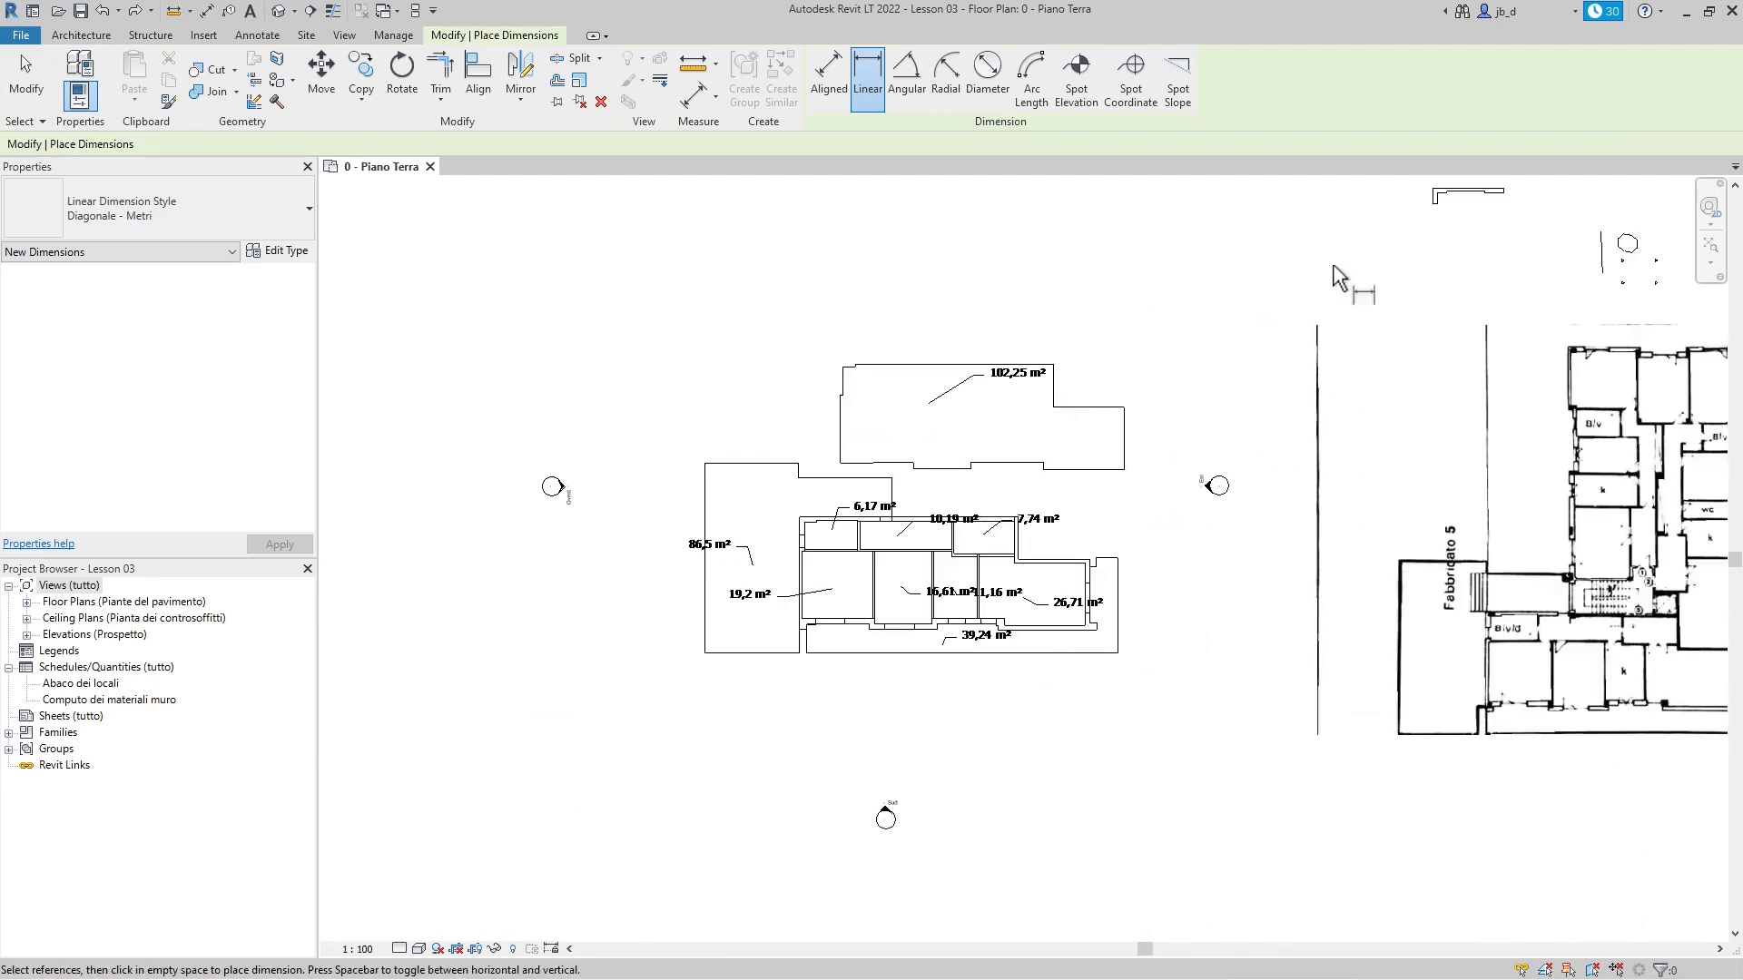
scroll(1536, 201, "up", 3)
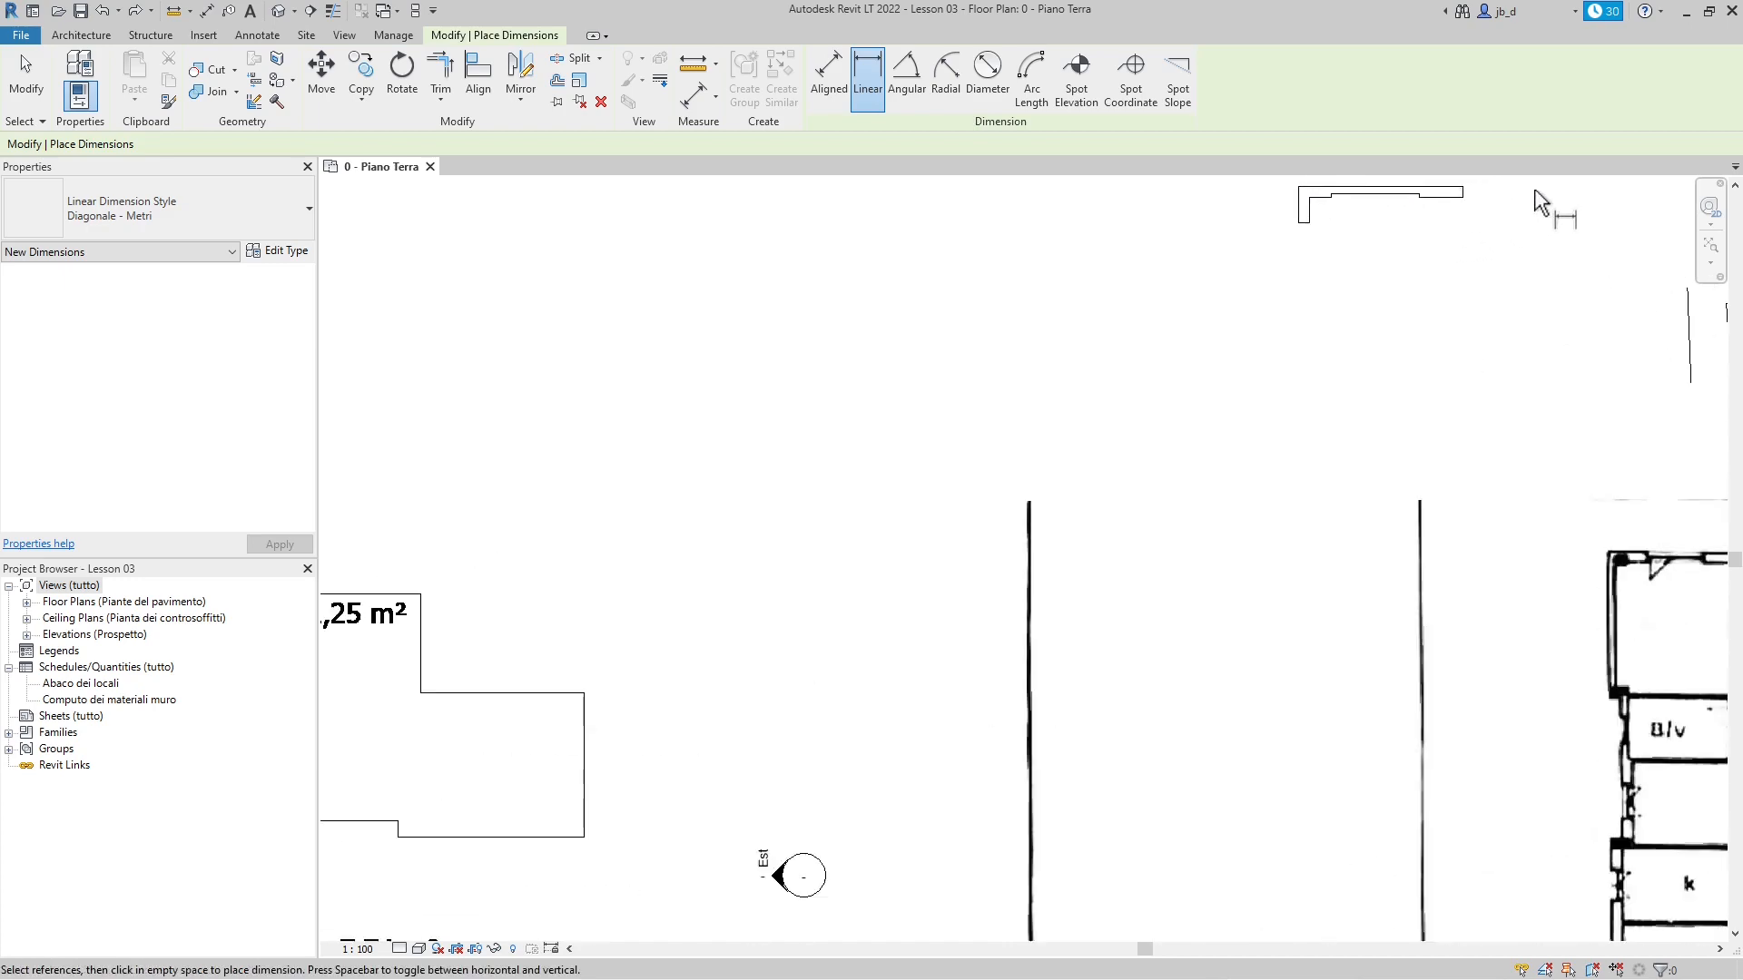
scroll(1080, 413, "down", 2)
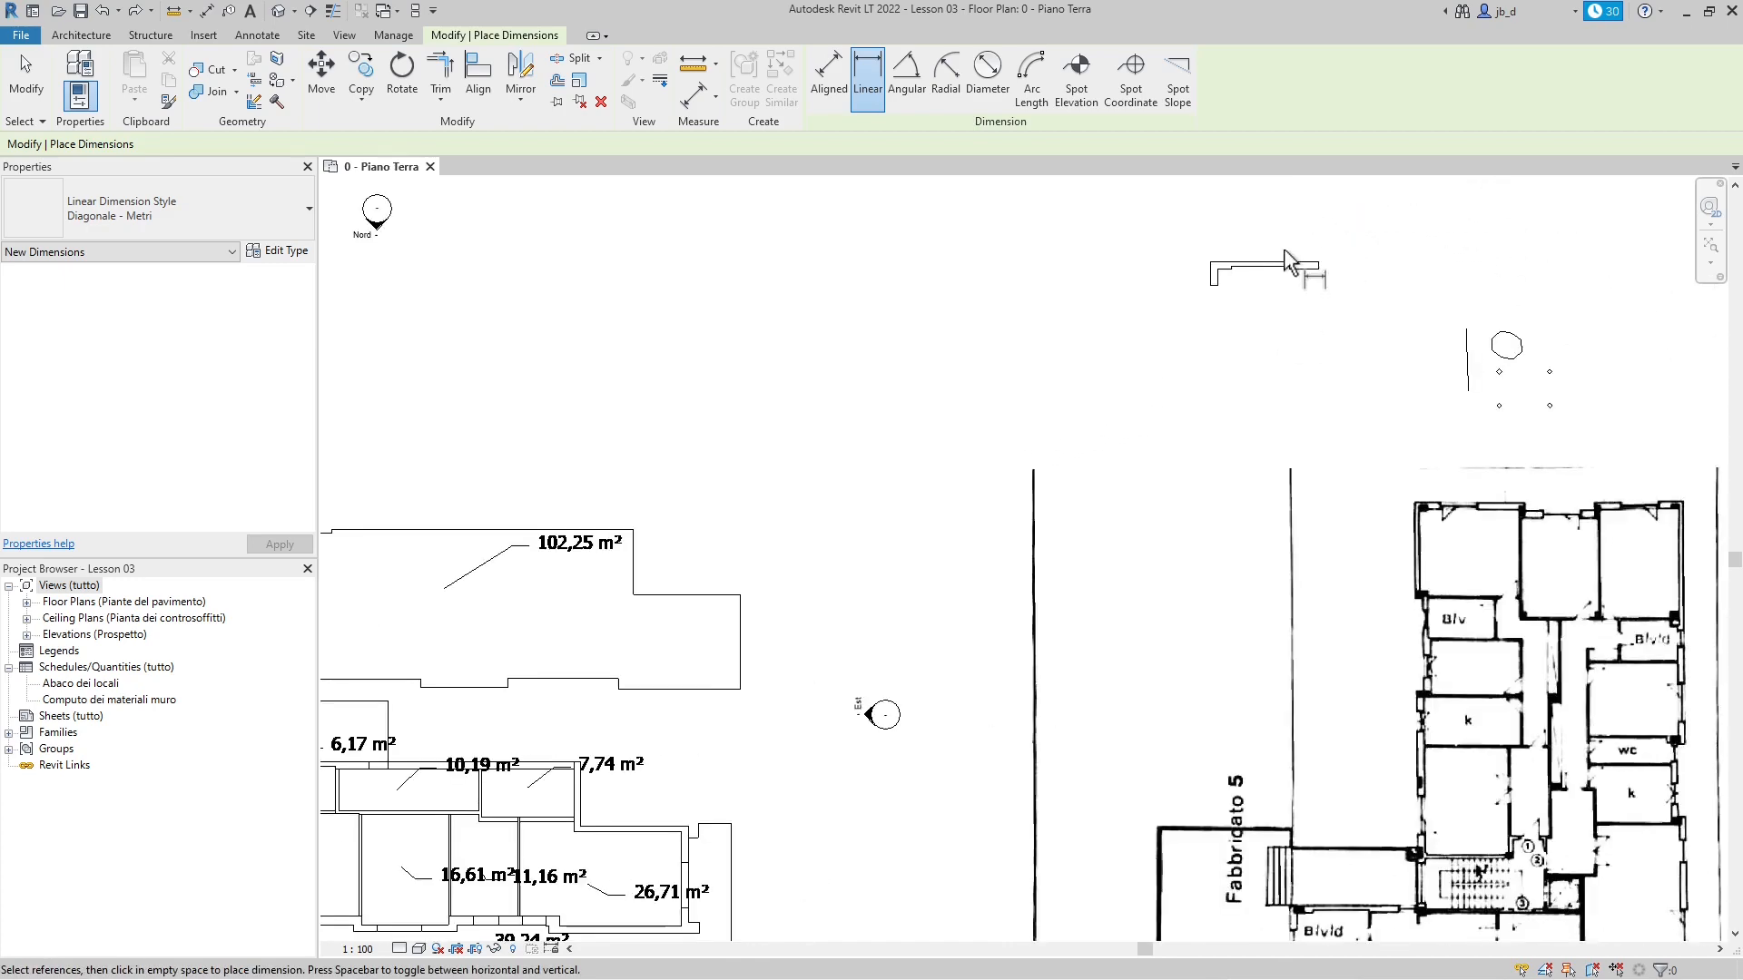
scroll(1459, 280, "down", 4)
scroll(908, 653, "up", 2)
scroll(726, 606, "up", 3)
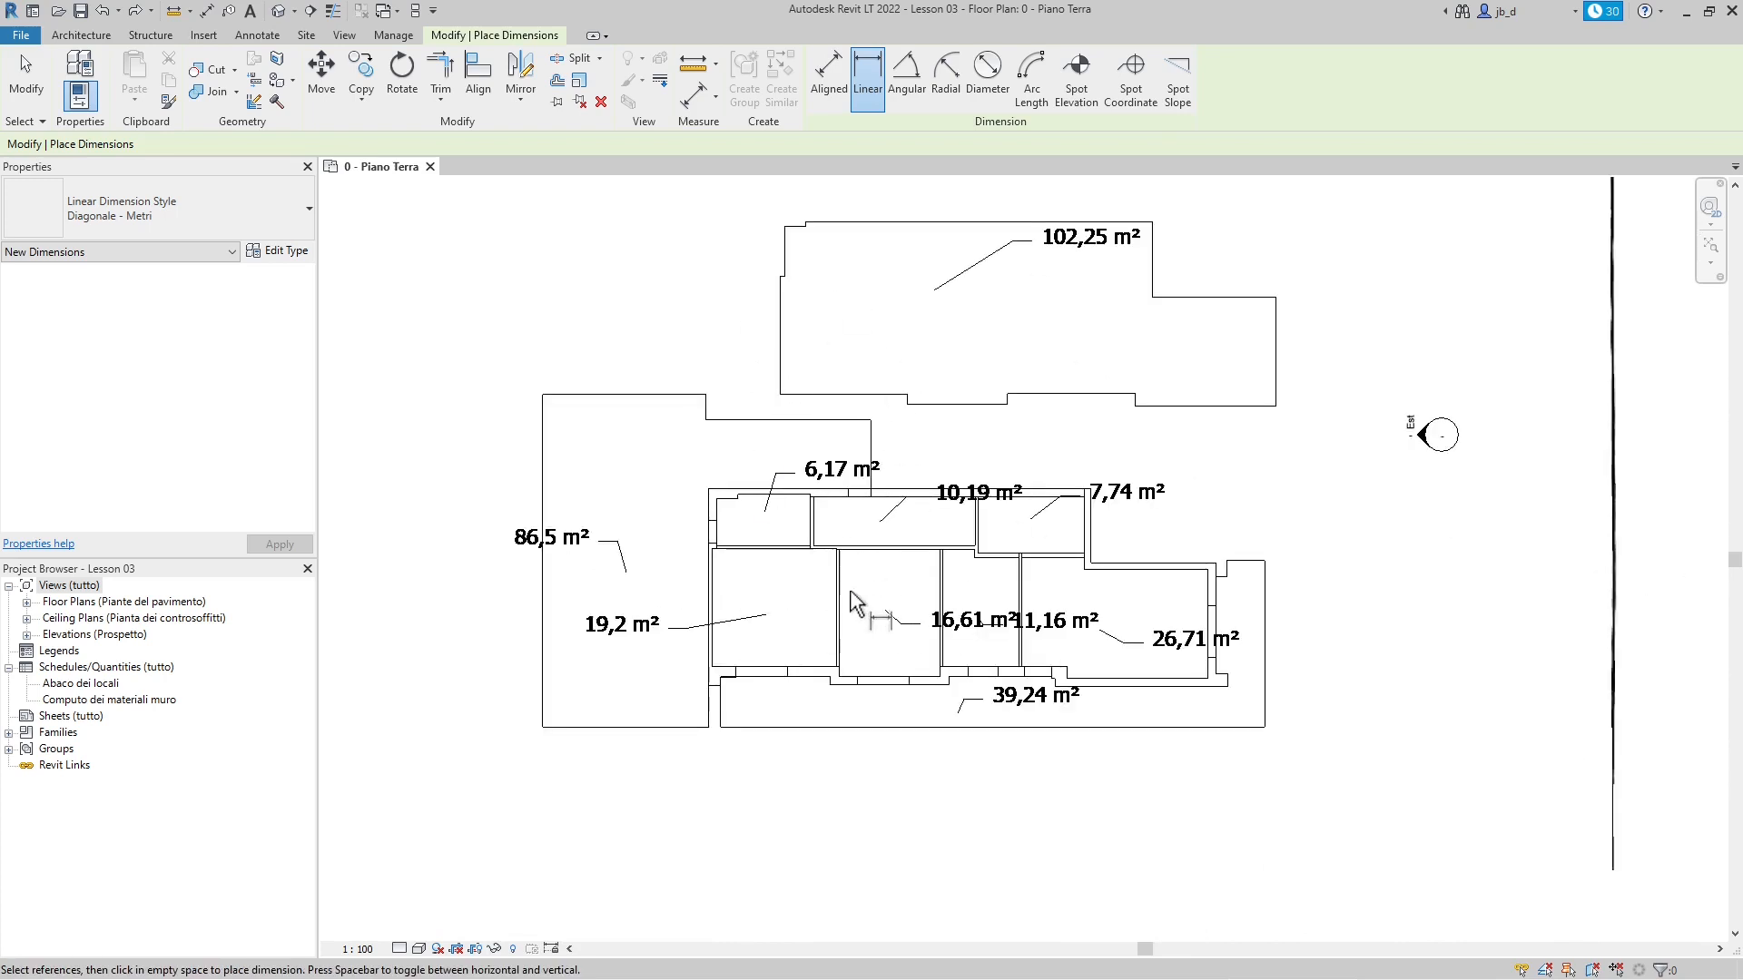
Step: Dimension the horizontal distance from the 10,19 m² room's west inner corner to the nearest opening line in its north wall
scroll(847, 540, "up", 2)
left_click(786, 432)
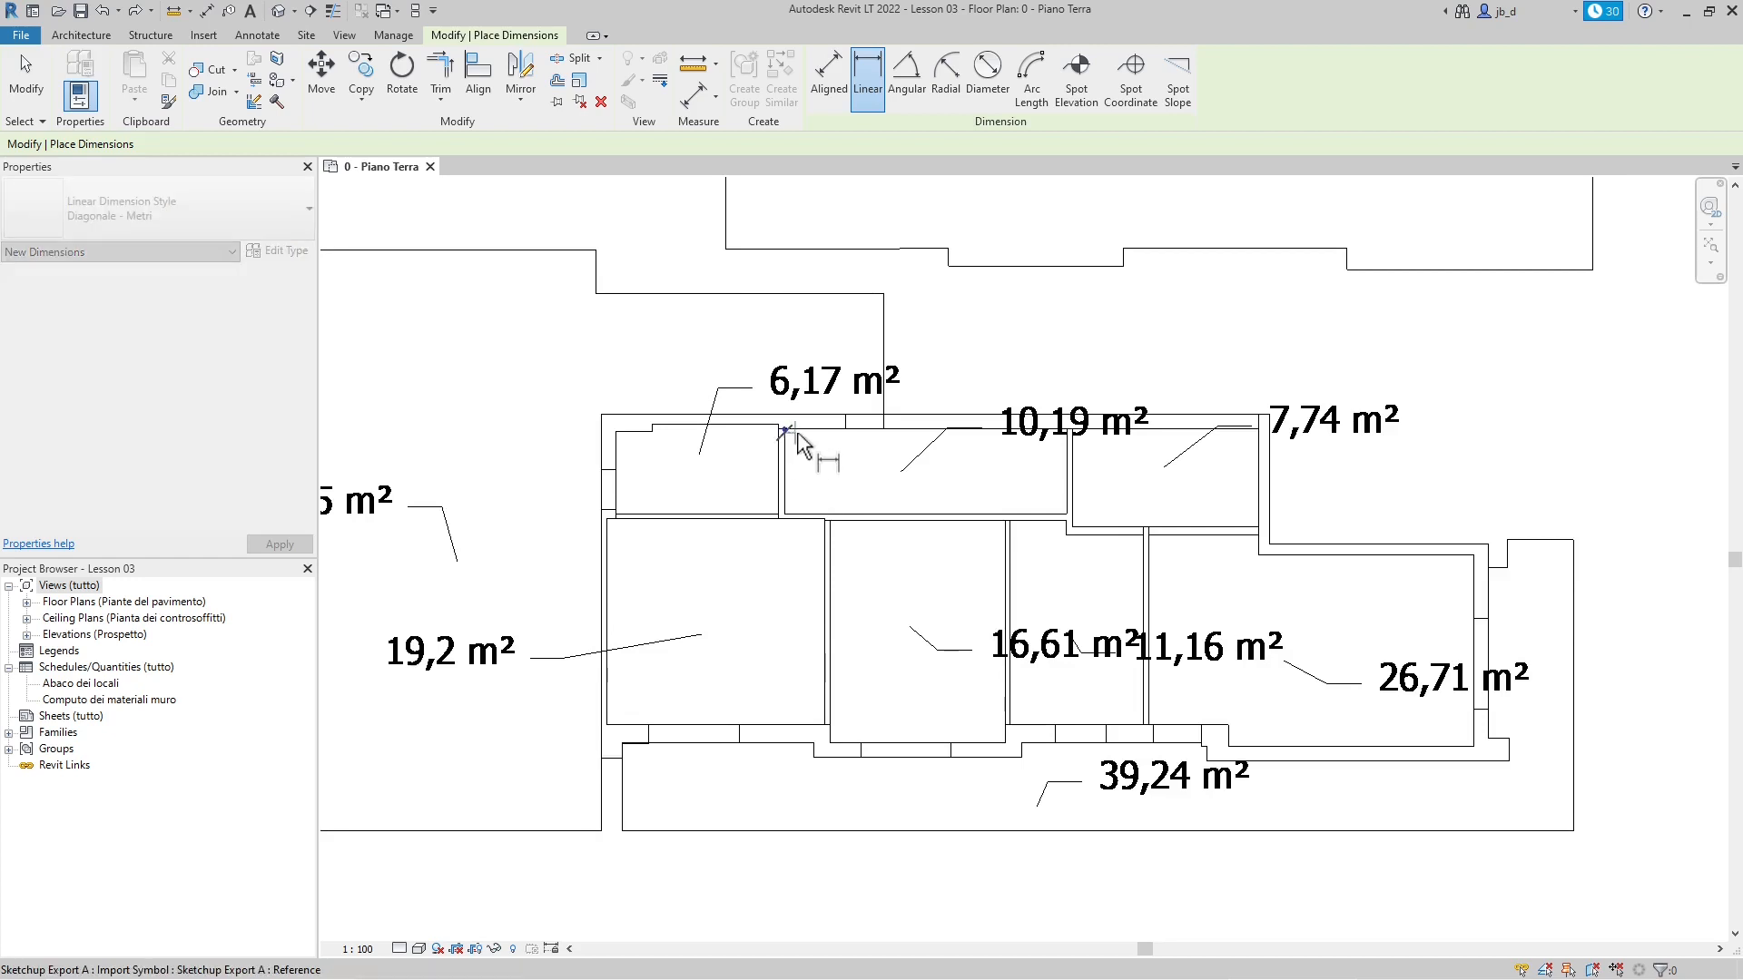
left_click(845, 434)
left_click(837, 454)
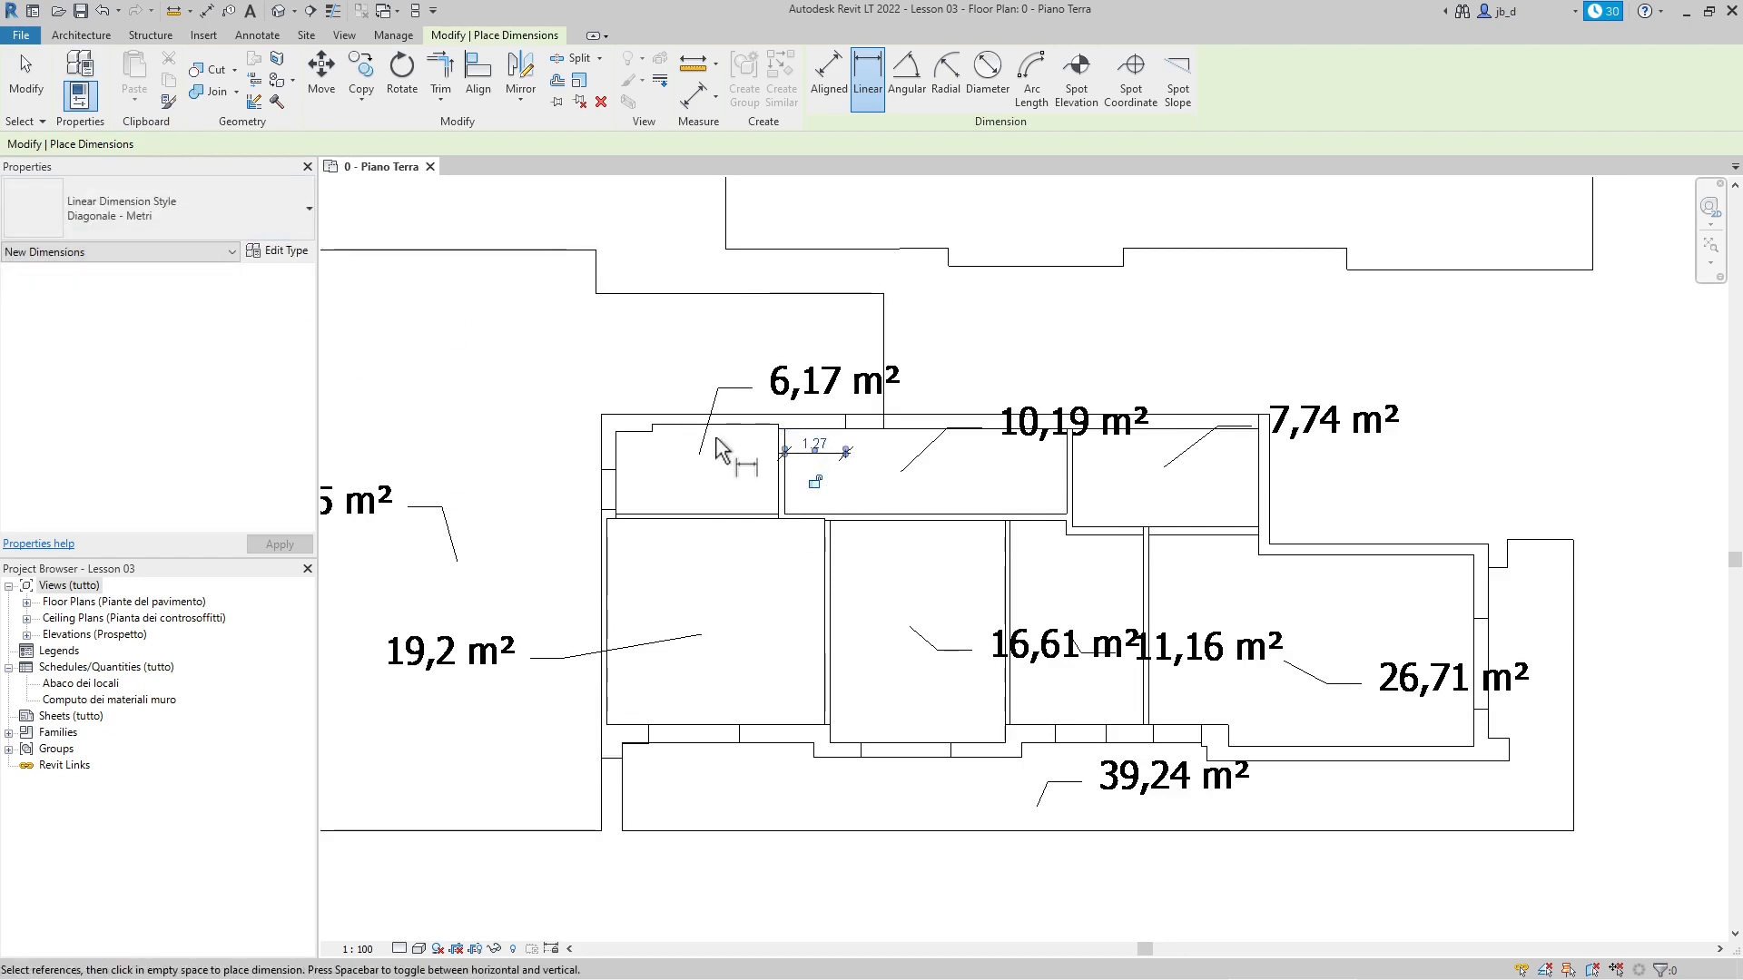
scroll(722, 450, "down", 3)
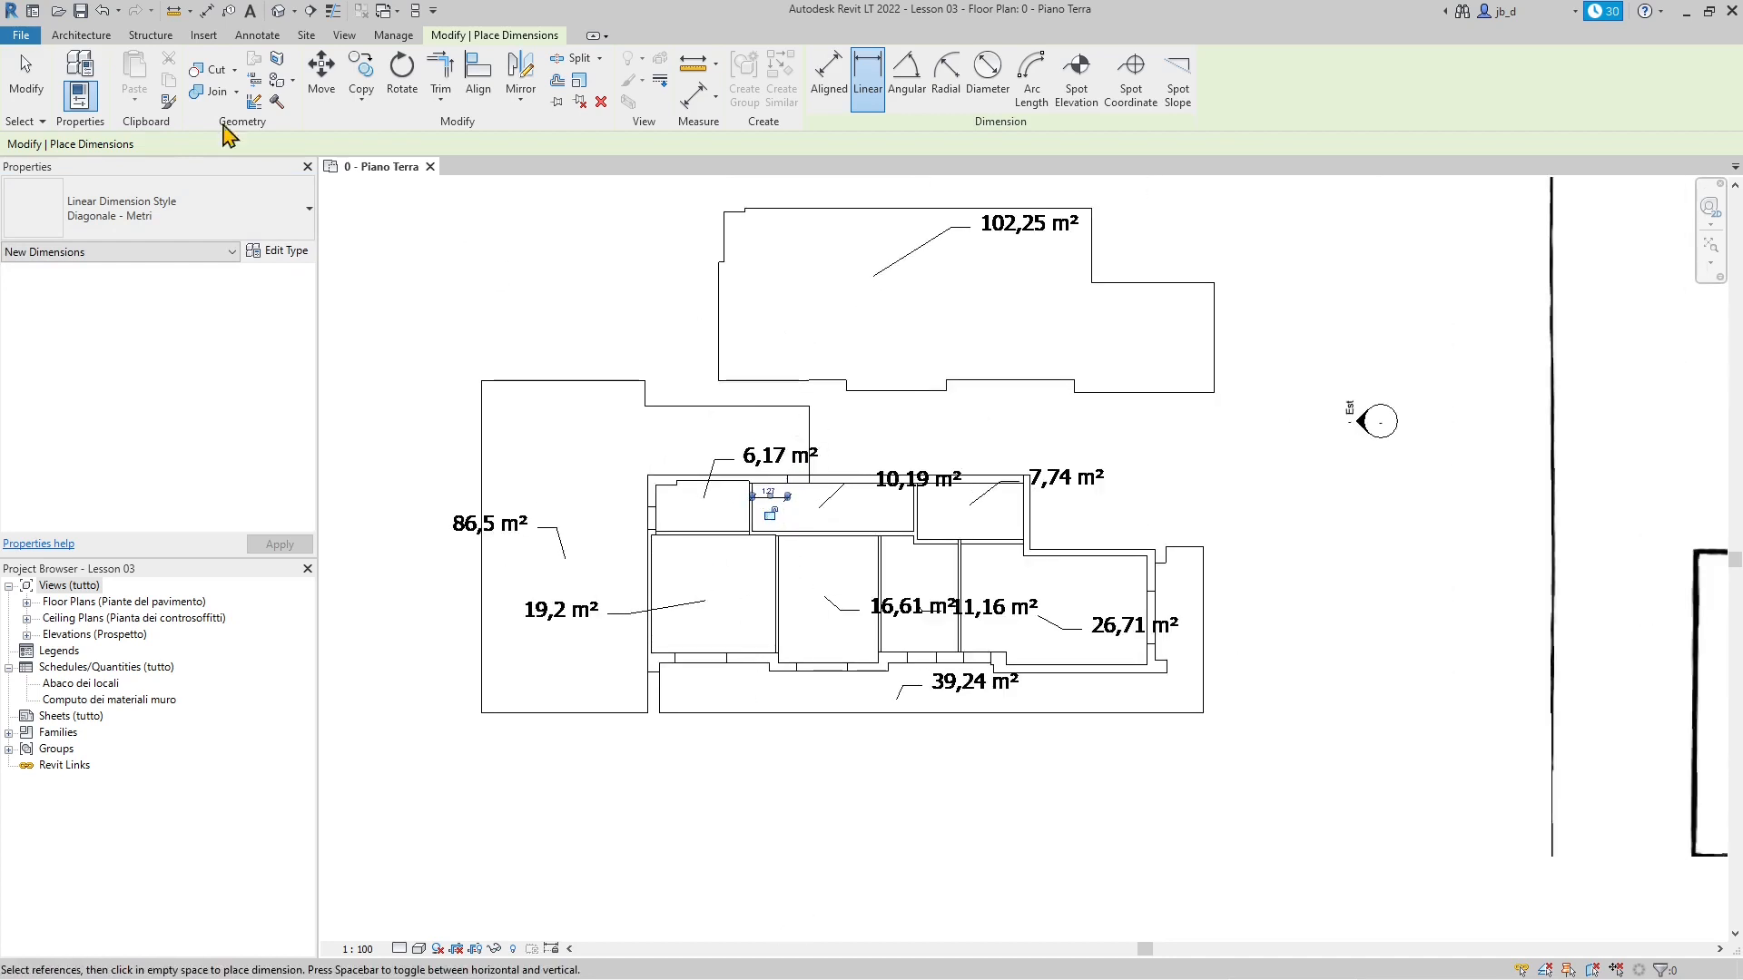
left_click(81, 34)
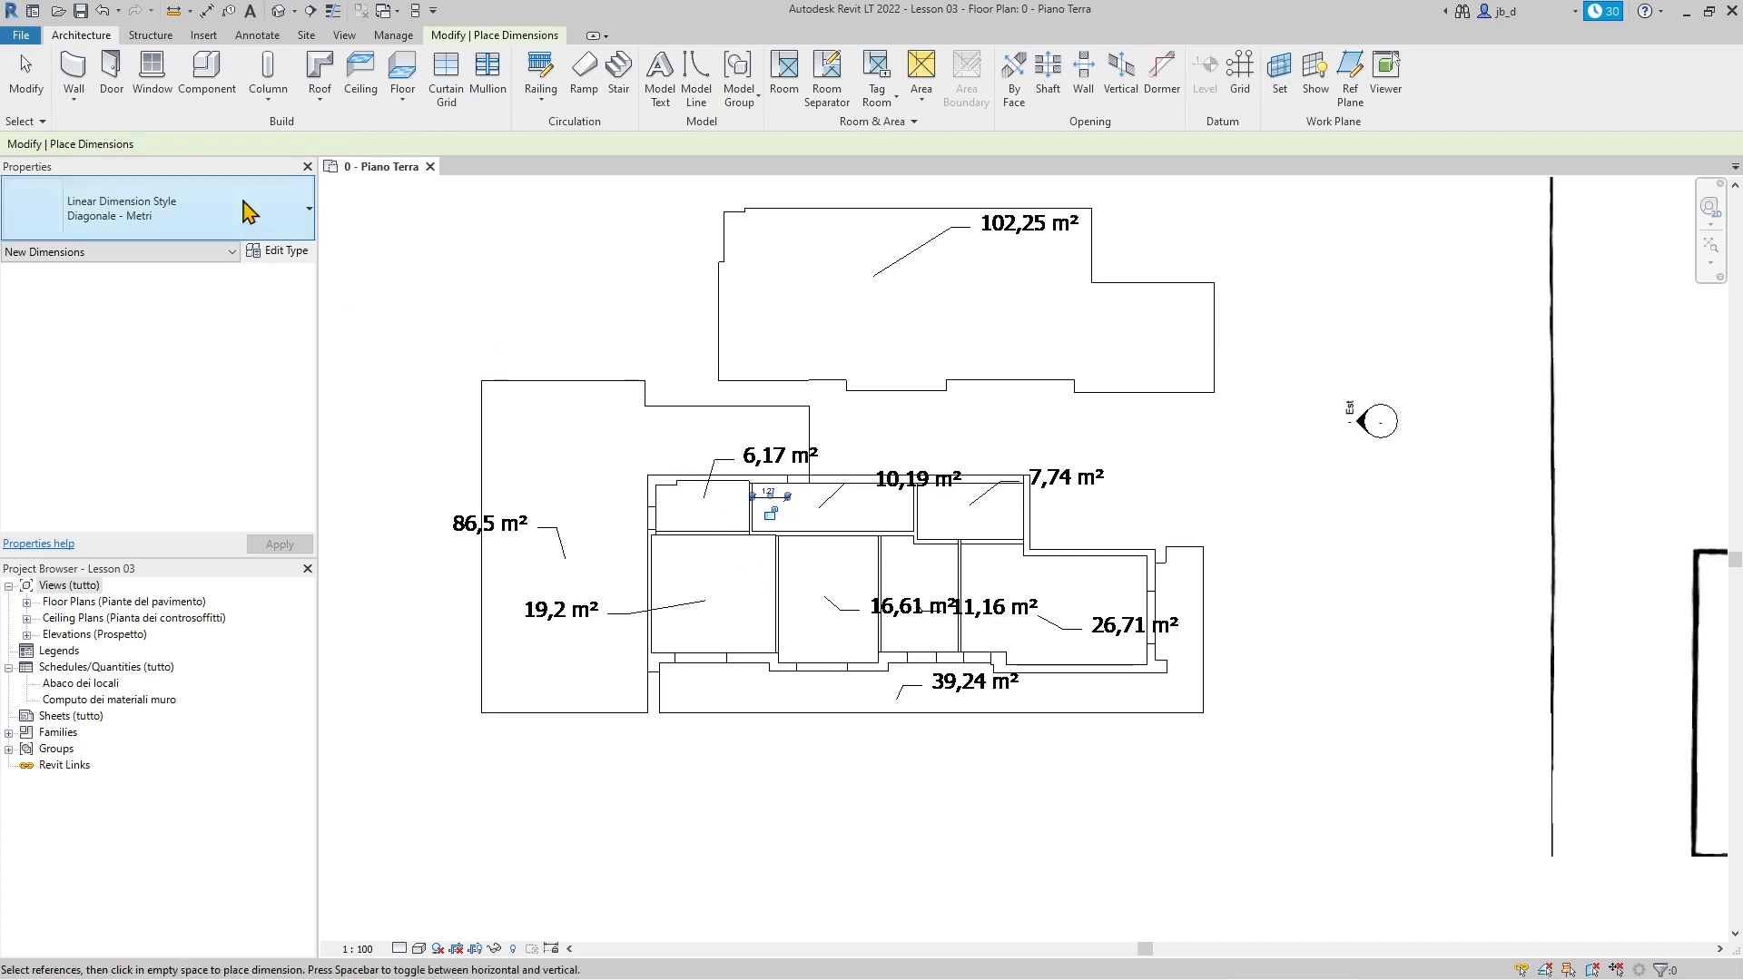
key("Escape")
key("Escape")
Step: Compare how the imported drawing and the separate detail lines north of the scanned plan get selected
left_click(917, 562)
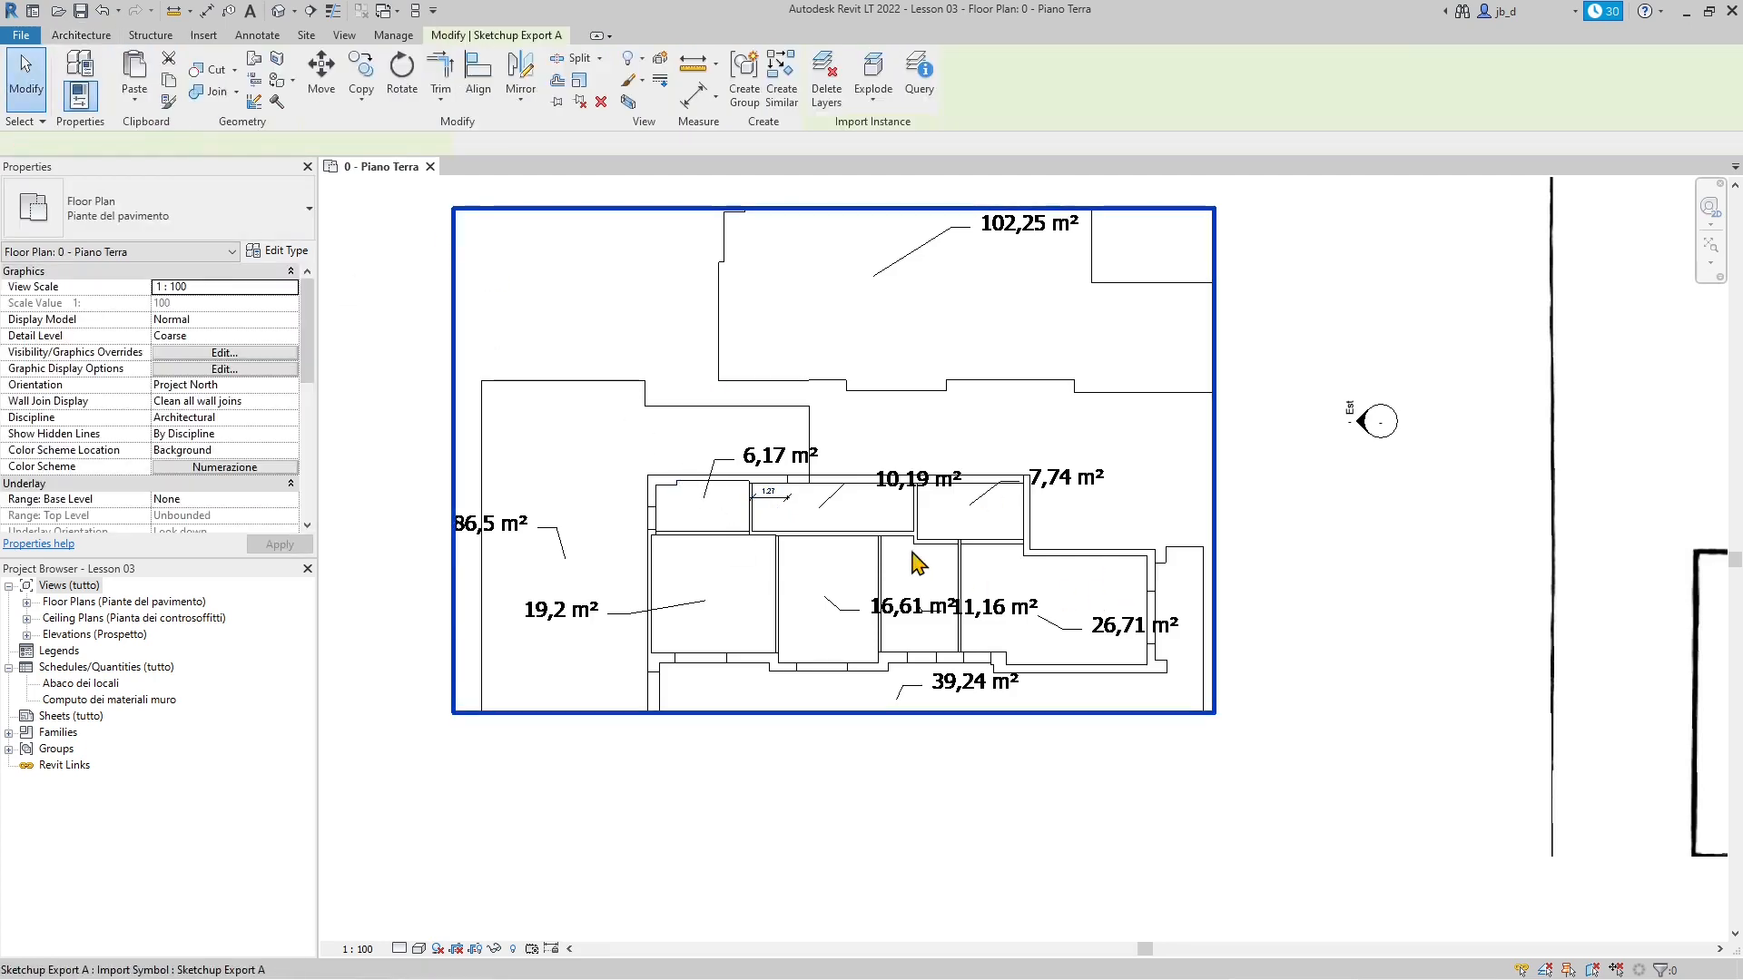
scroll(938, 656, "down", 1)
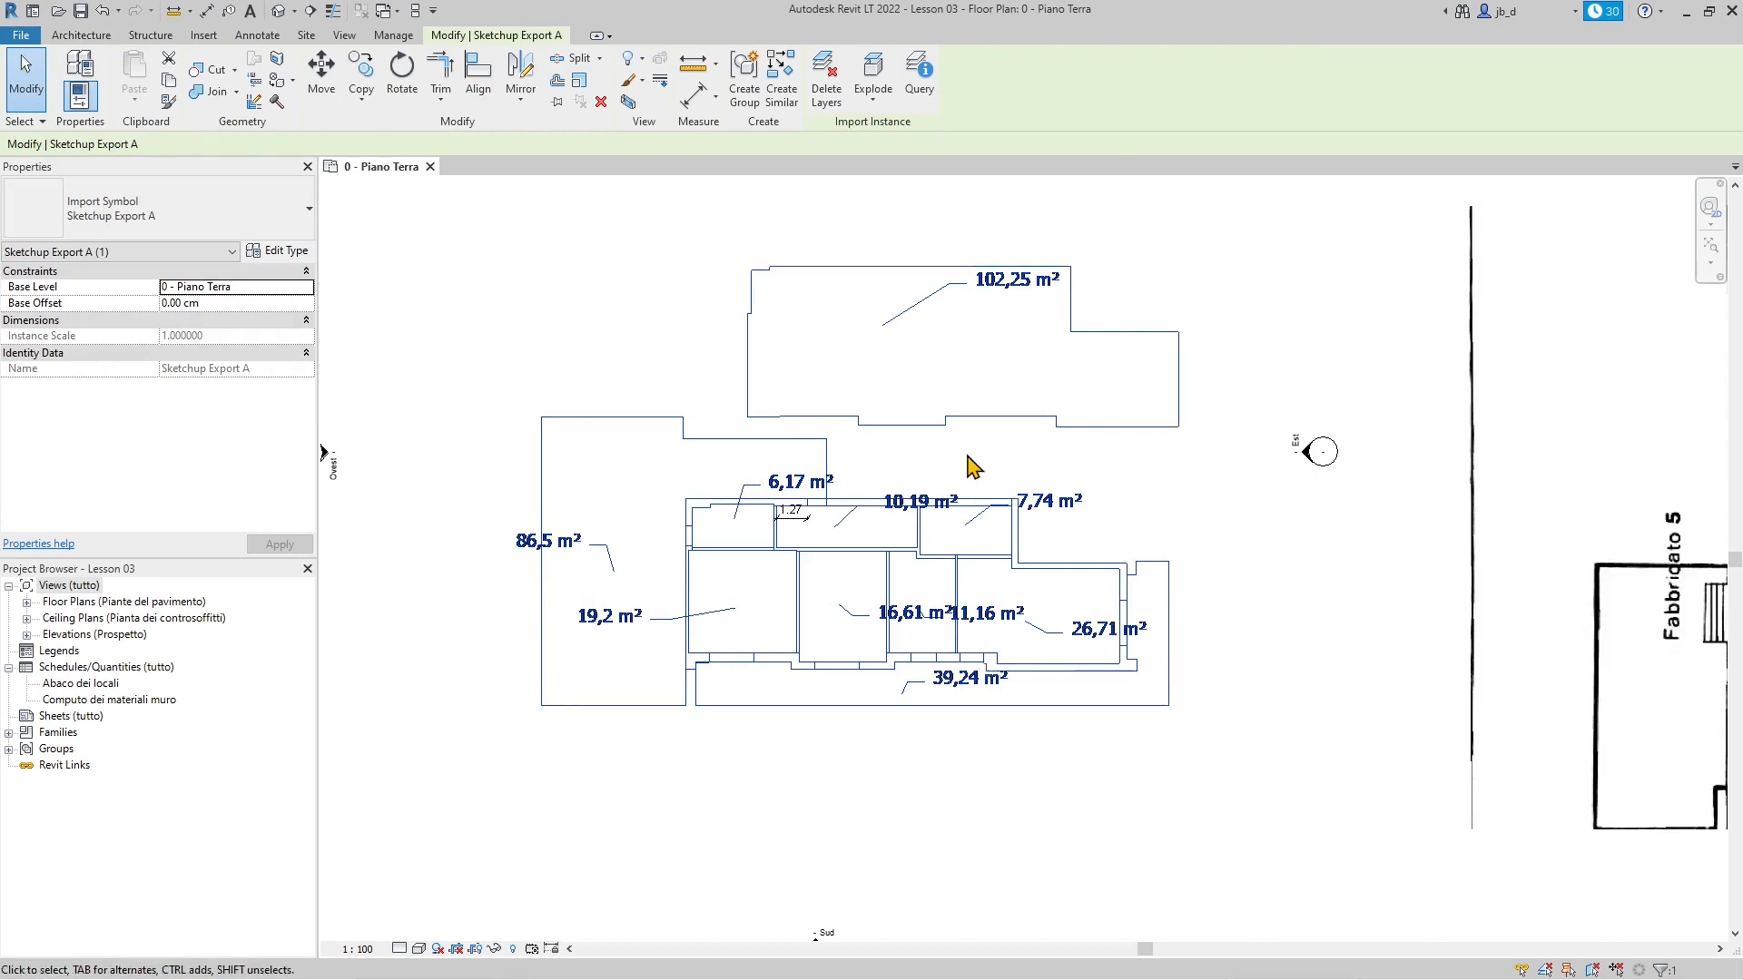
scroll(541, 455, "down", 3)
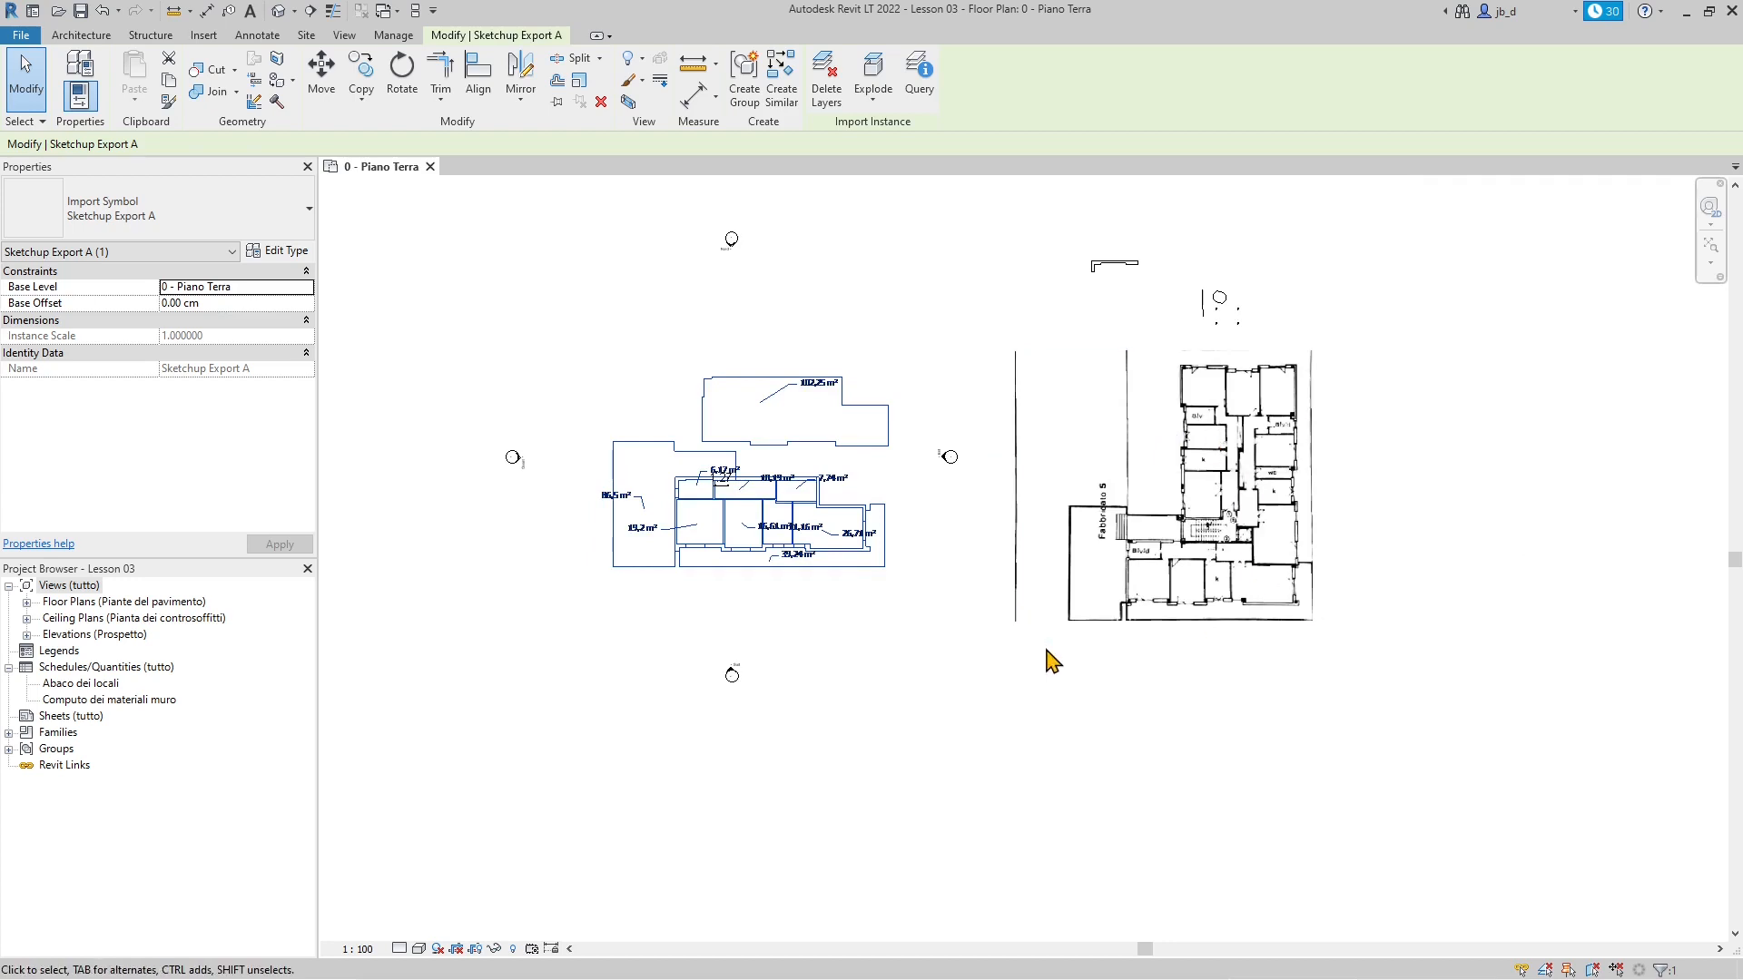
scroll(779, 592, "up", 1)
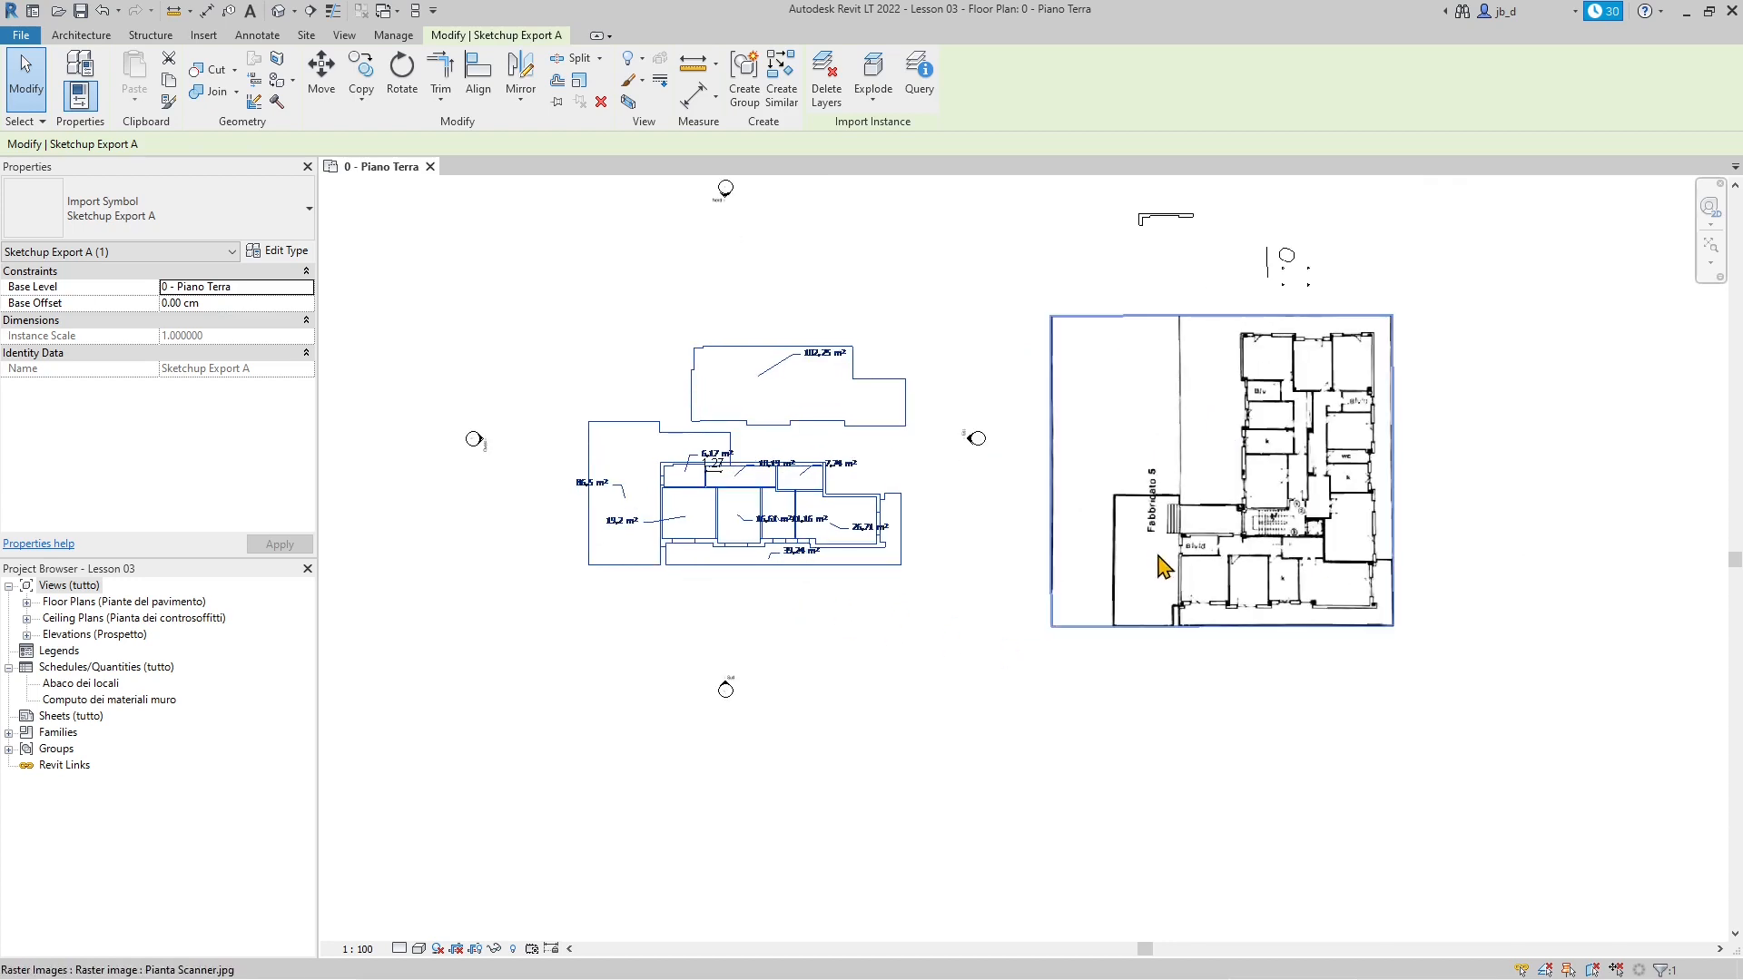
left_click_drag(1107, 195, 1217, 236)
key("Escape")
scroll(754, 596, "up", 3)
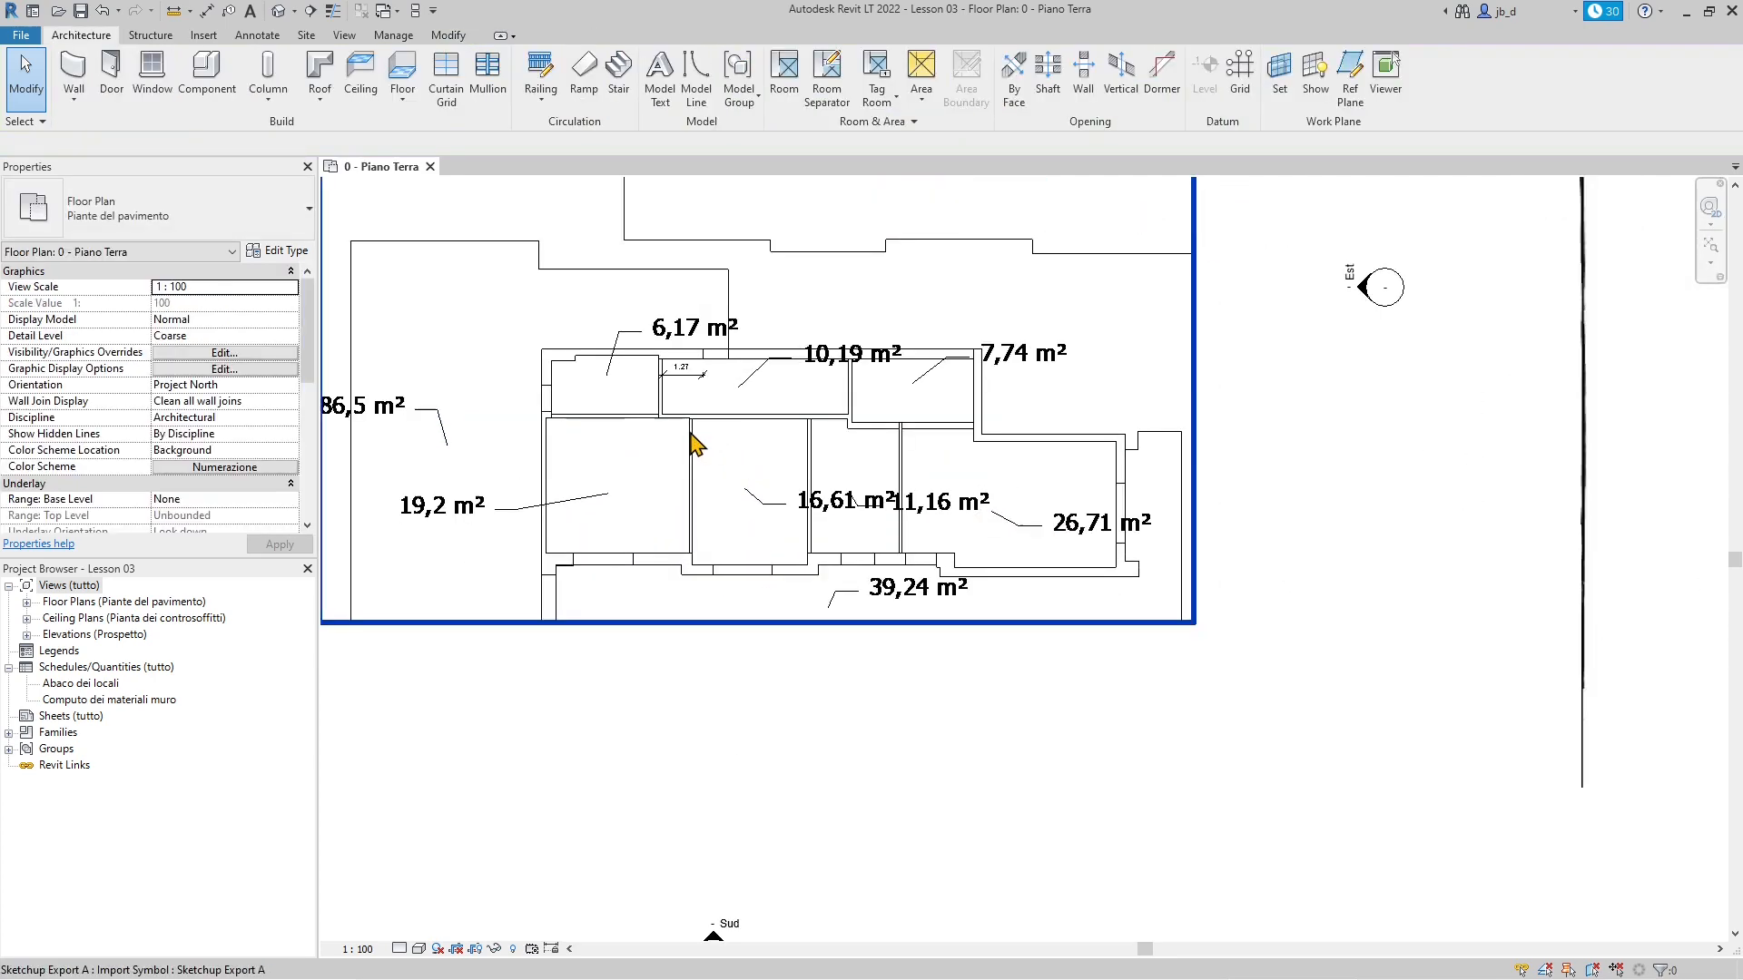
Step: Fully explode the imported Sketchup Export A drawing into separate lines and texts
left_click(700, 440)
scroll(944, 702, "down", 1)
scroll(643, 580, "down", 1)
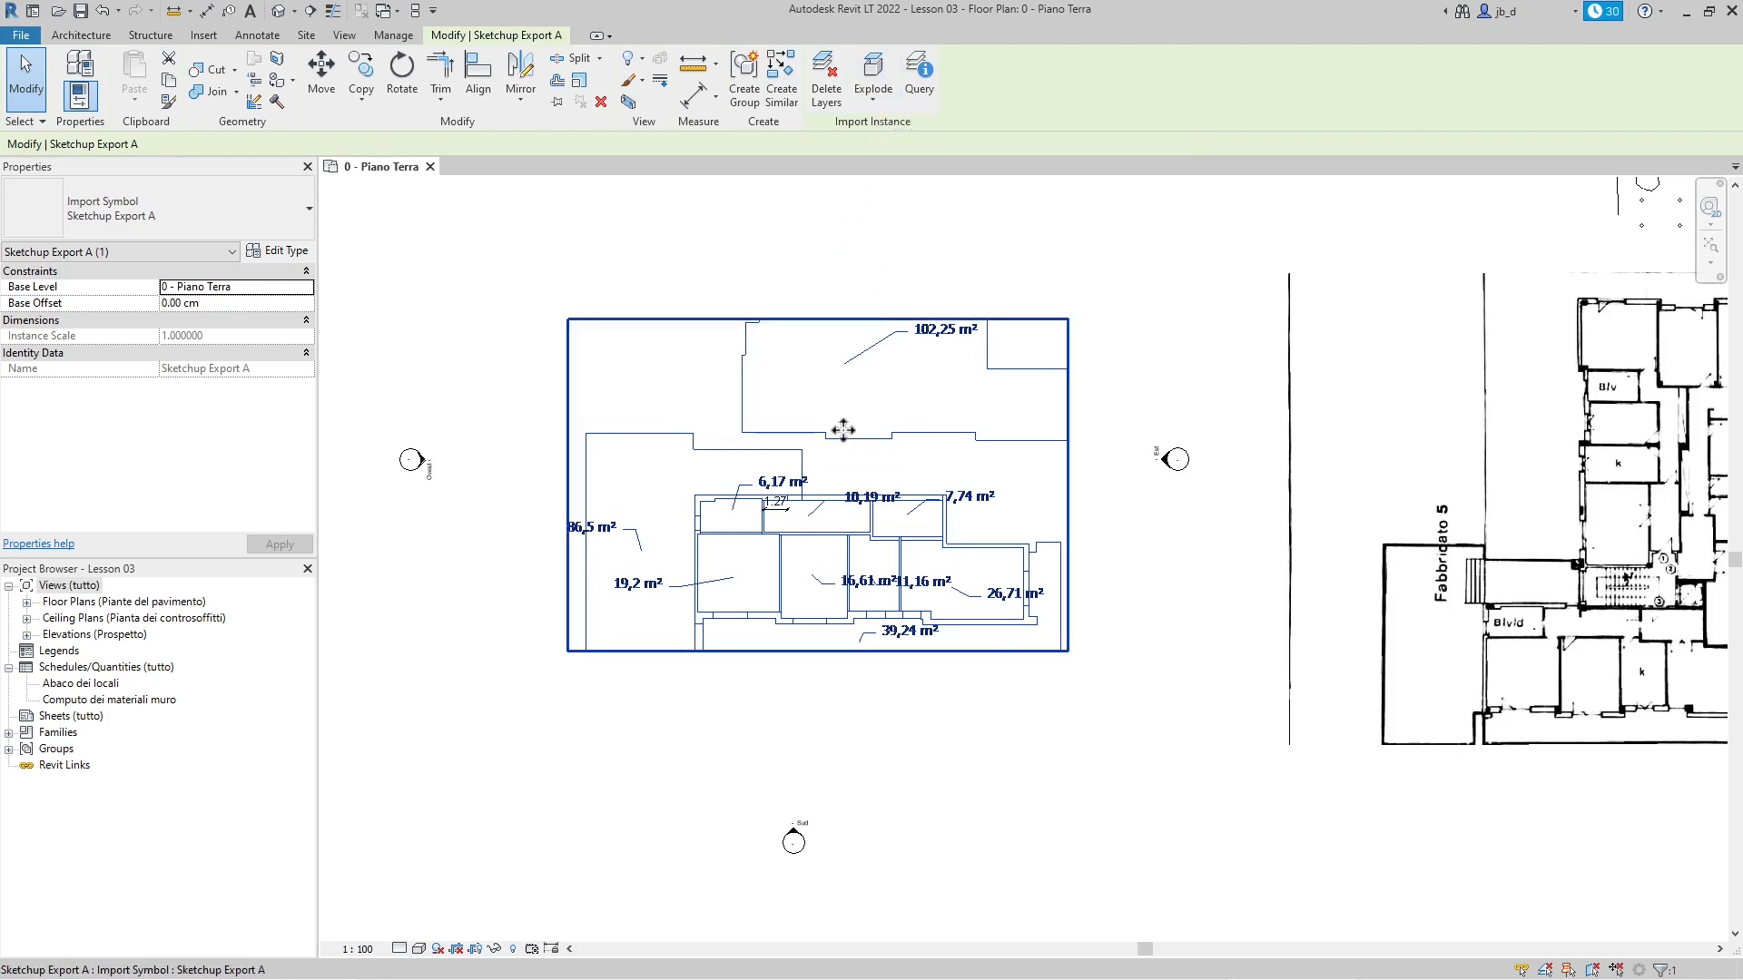
left_click(733, 300)
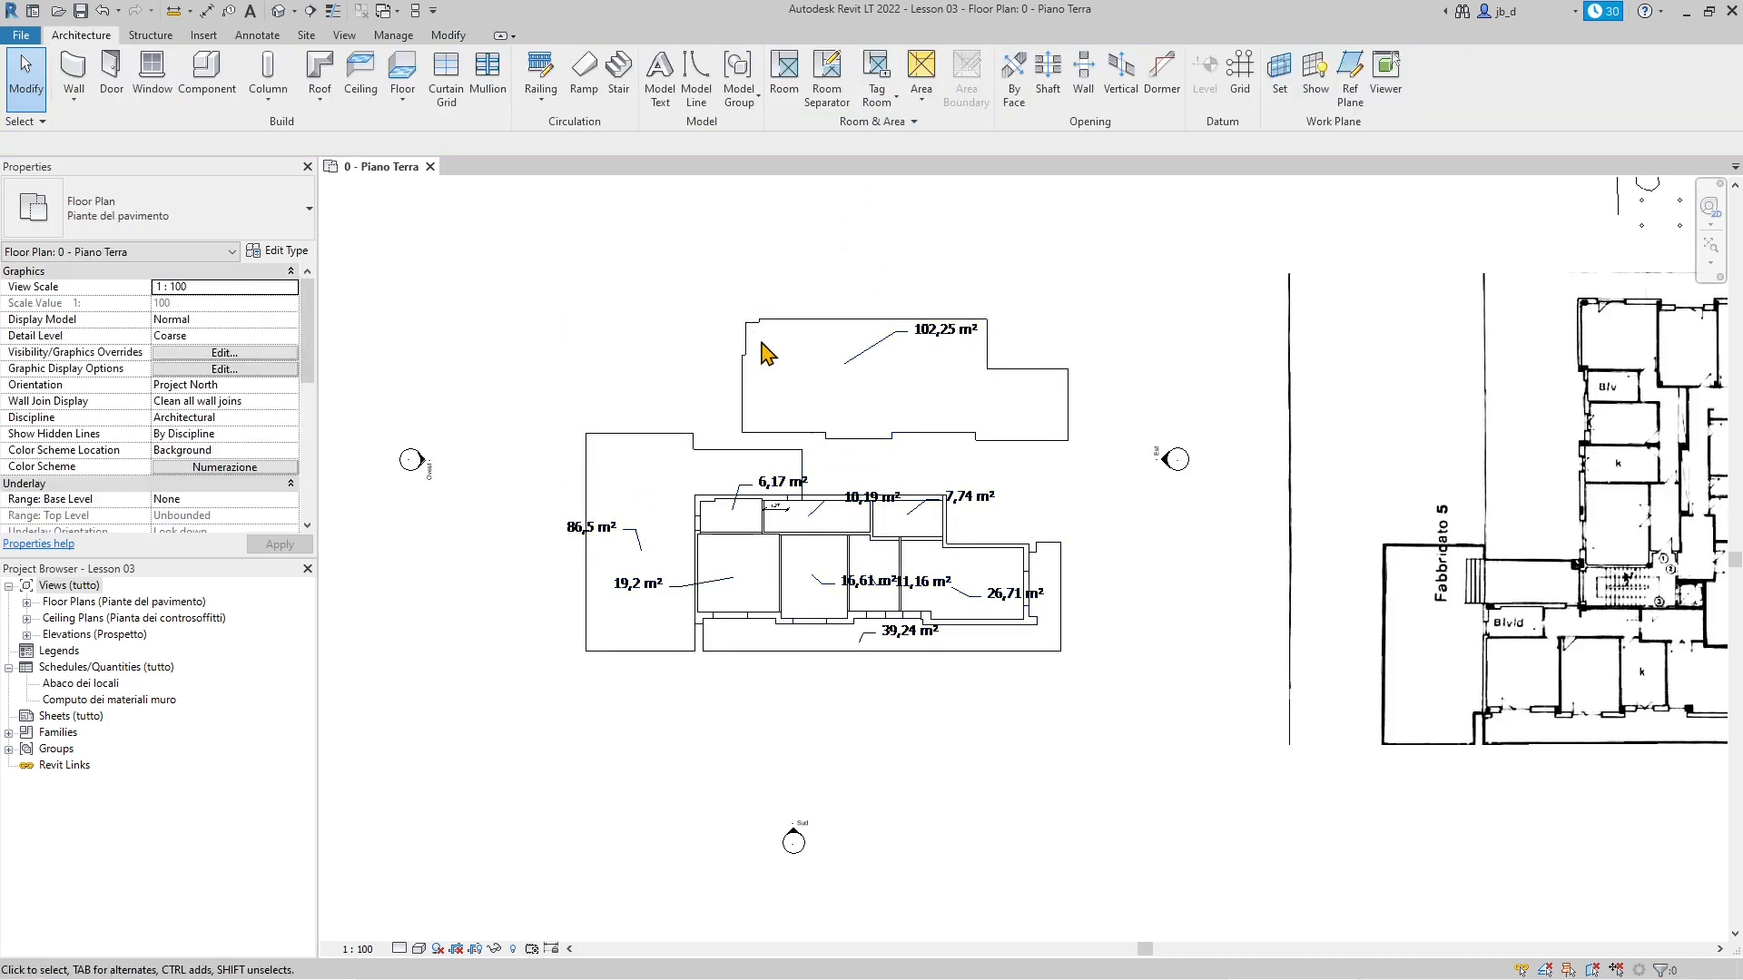
left_click(749, 336)
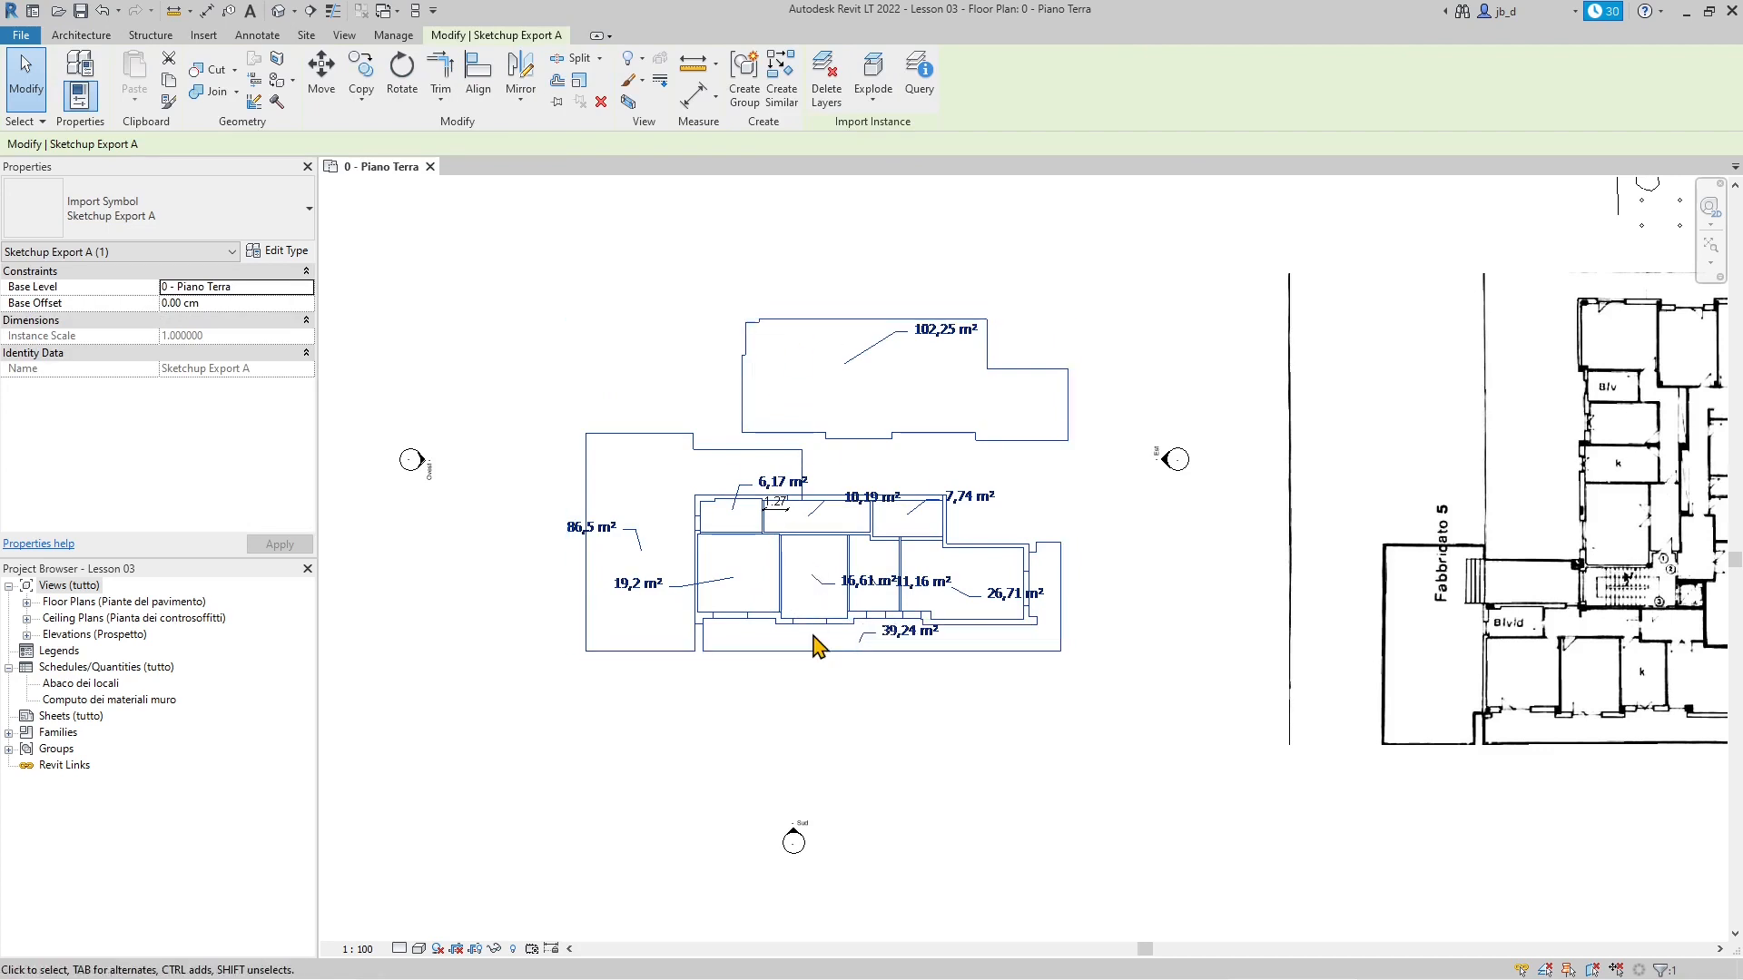
left_click(869, 99)
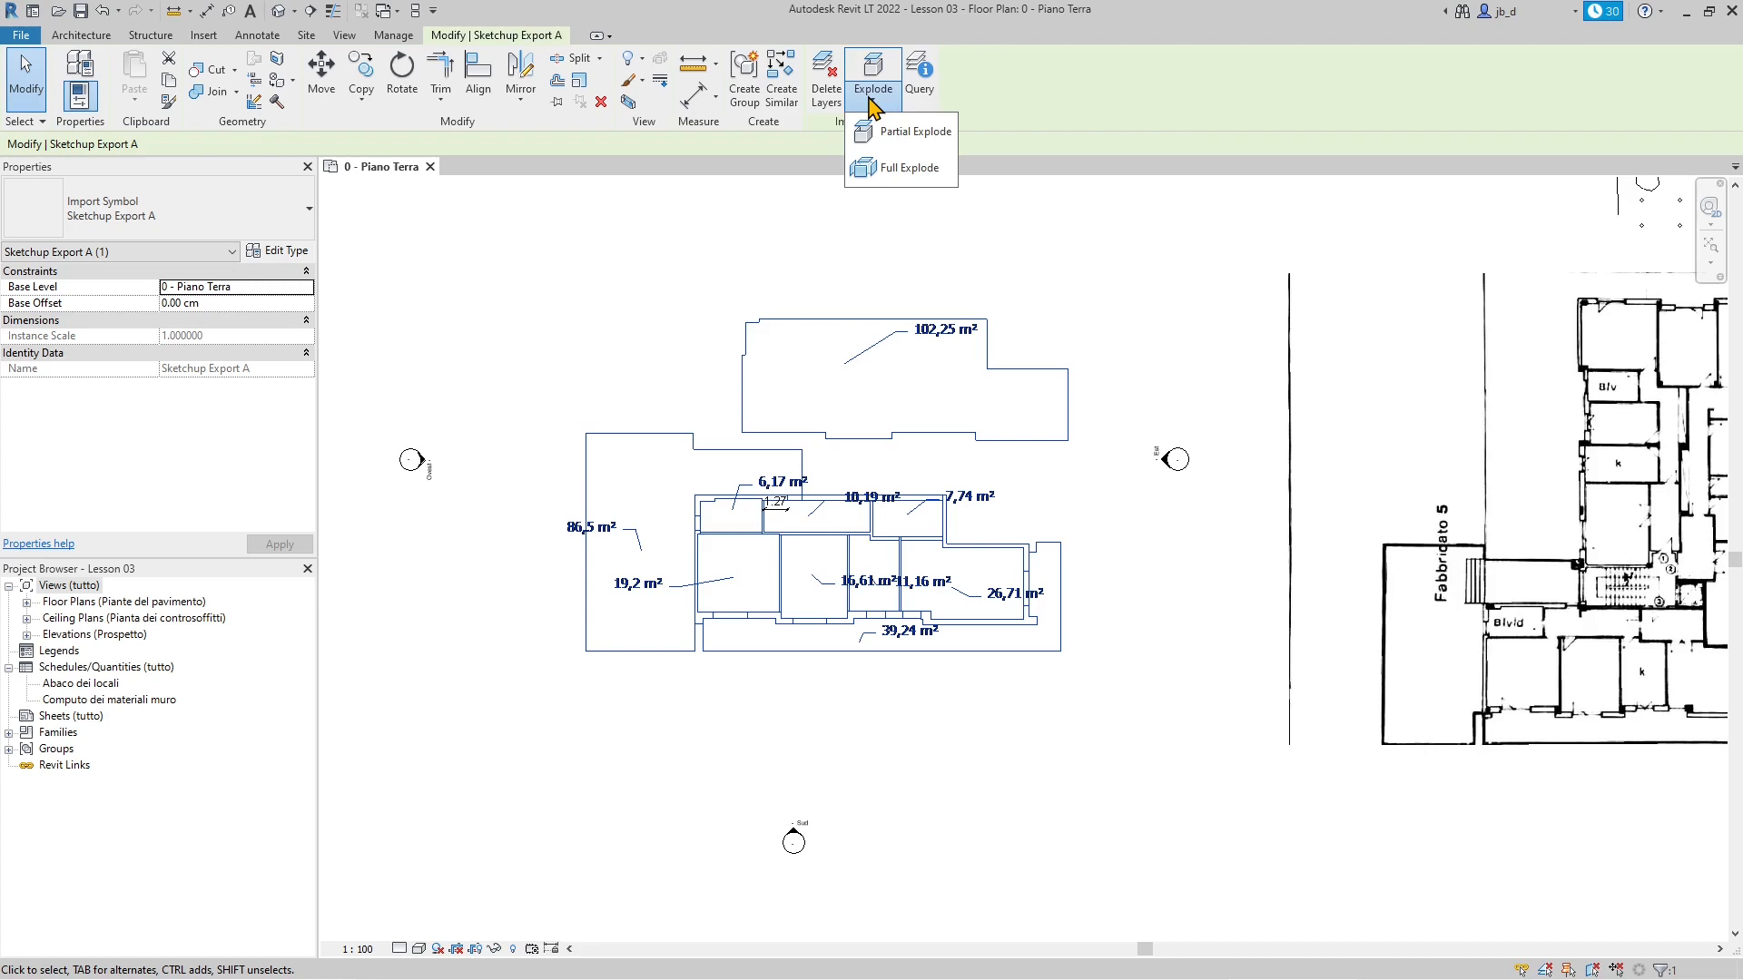
left_click(877, 171)
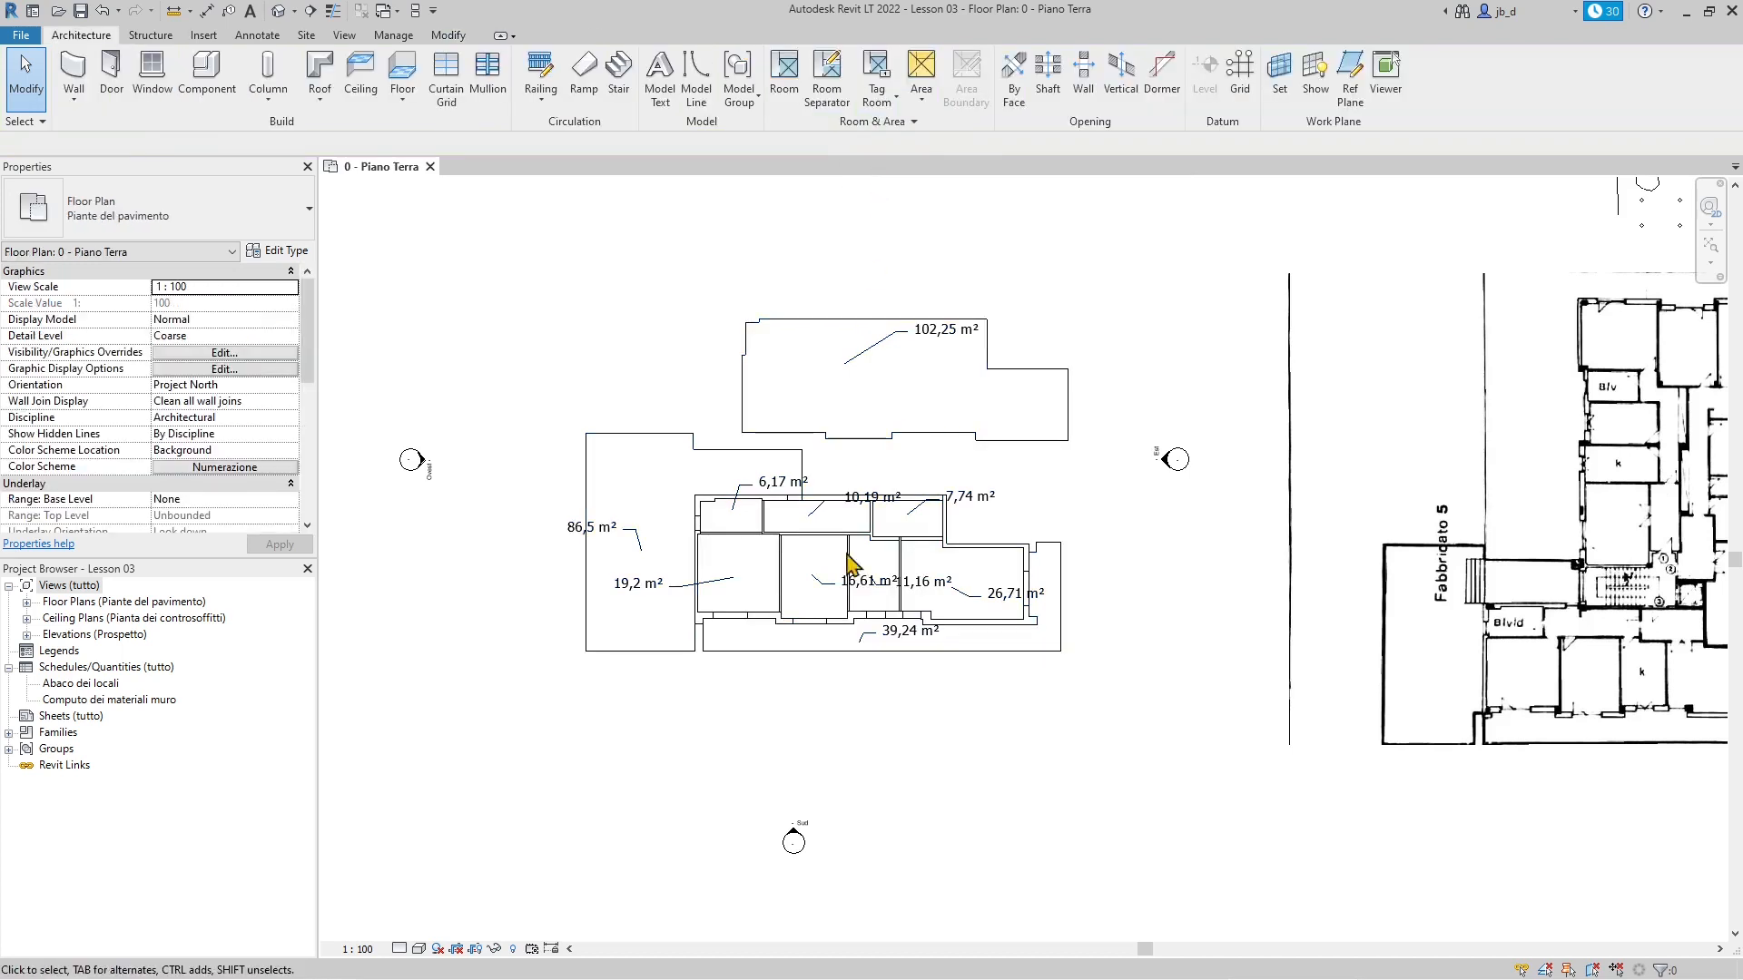
Step: Move the short projecting edge on the south side of the 102,25 m² outline south, to about 250 cm above the apartment's north wall
scroll(799, 544, "up", 2)
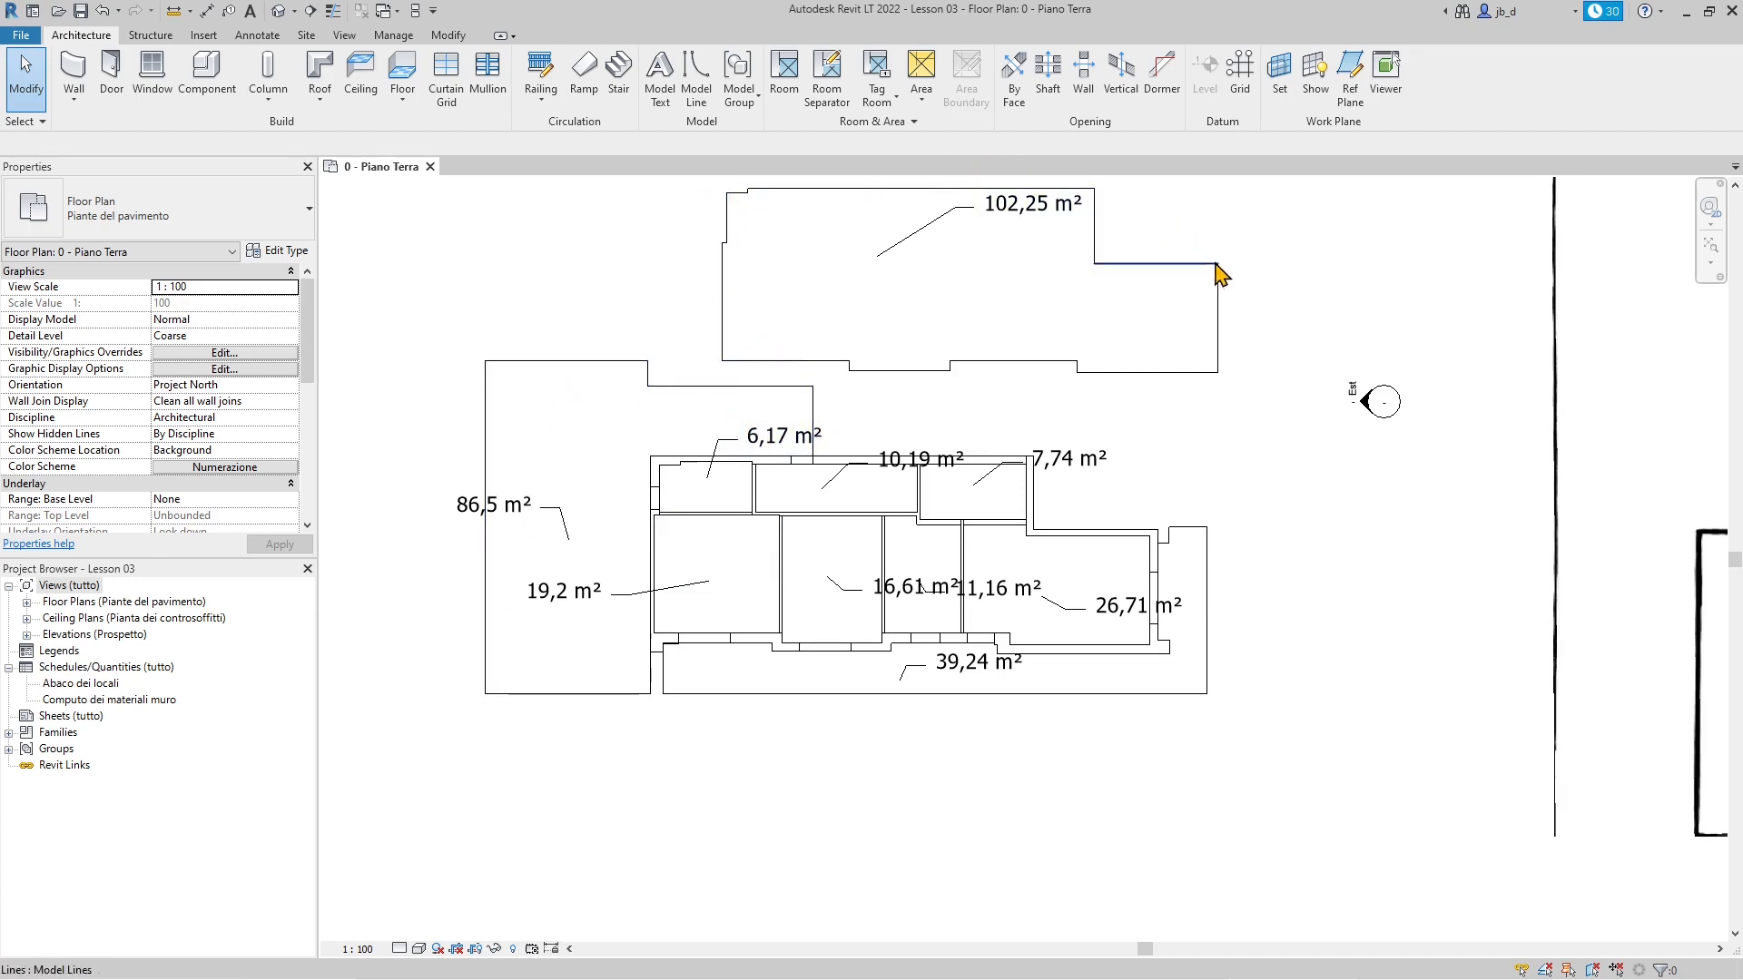
scroll(898, 438, "up", 1)
left_click(910, 353)
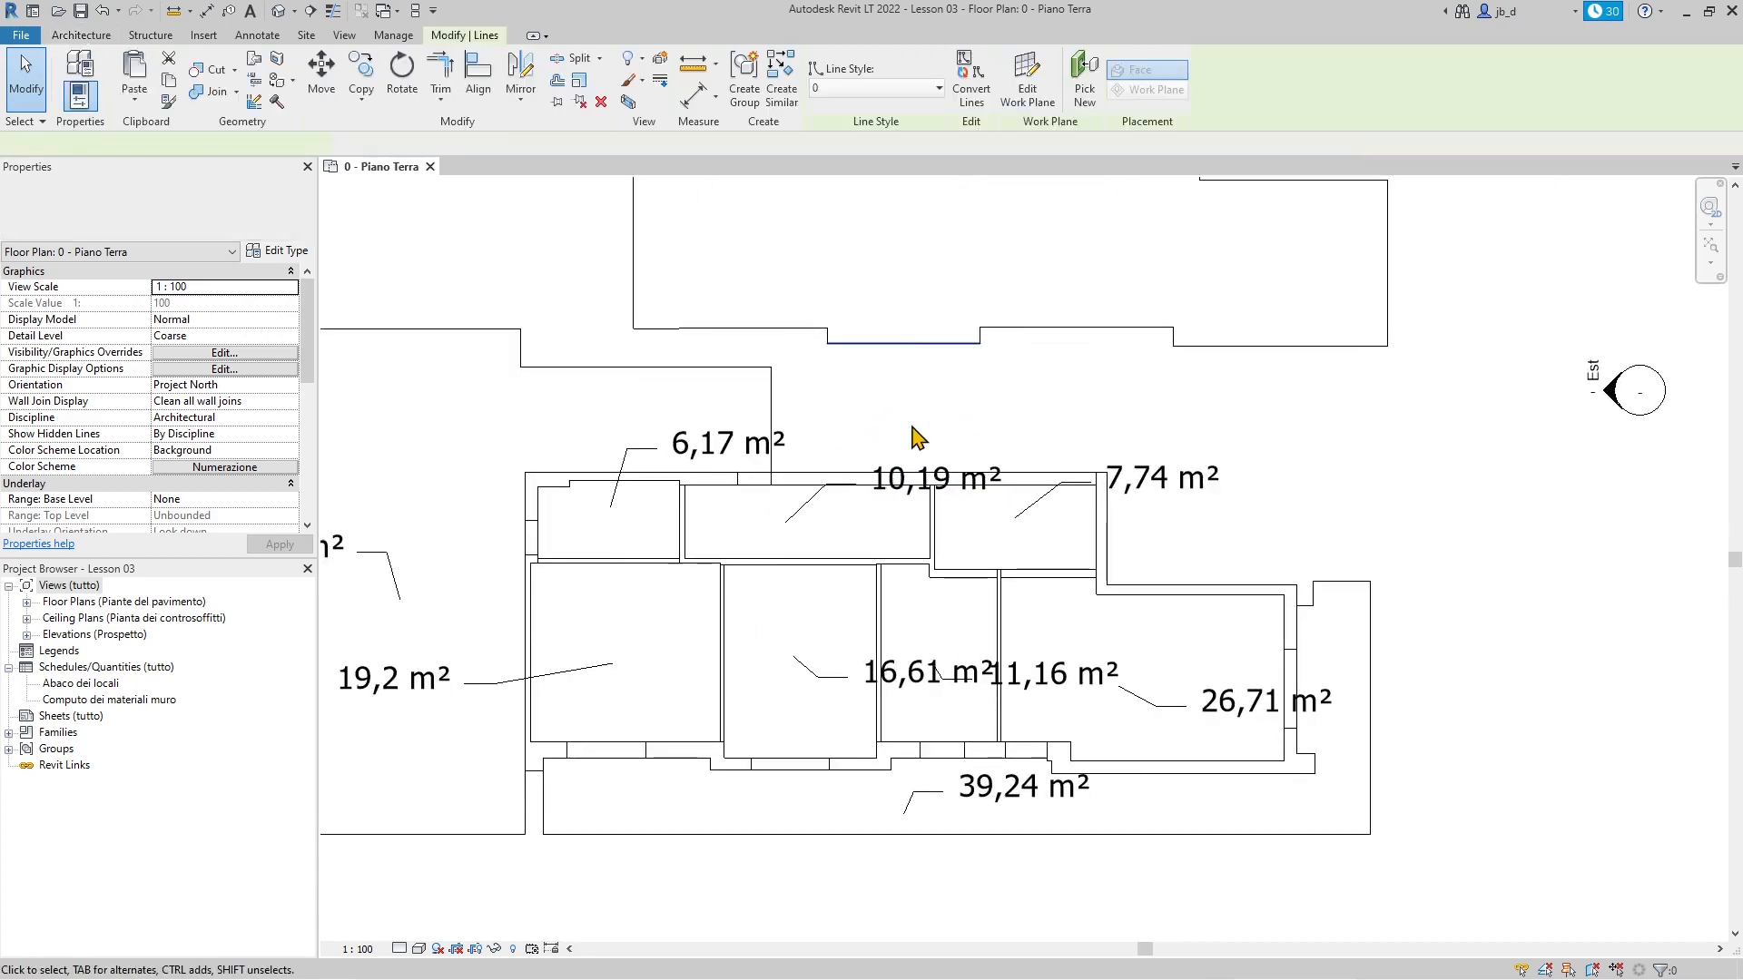
scroll(888, 352, "up", 2)
left_click_drag(895, 342, 903, 379)
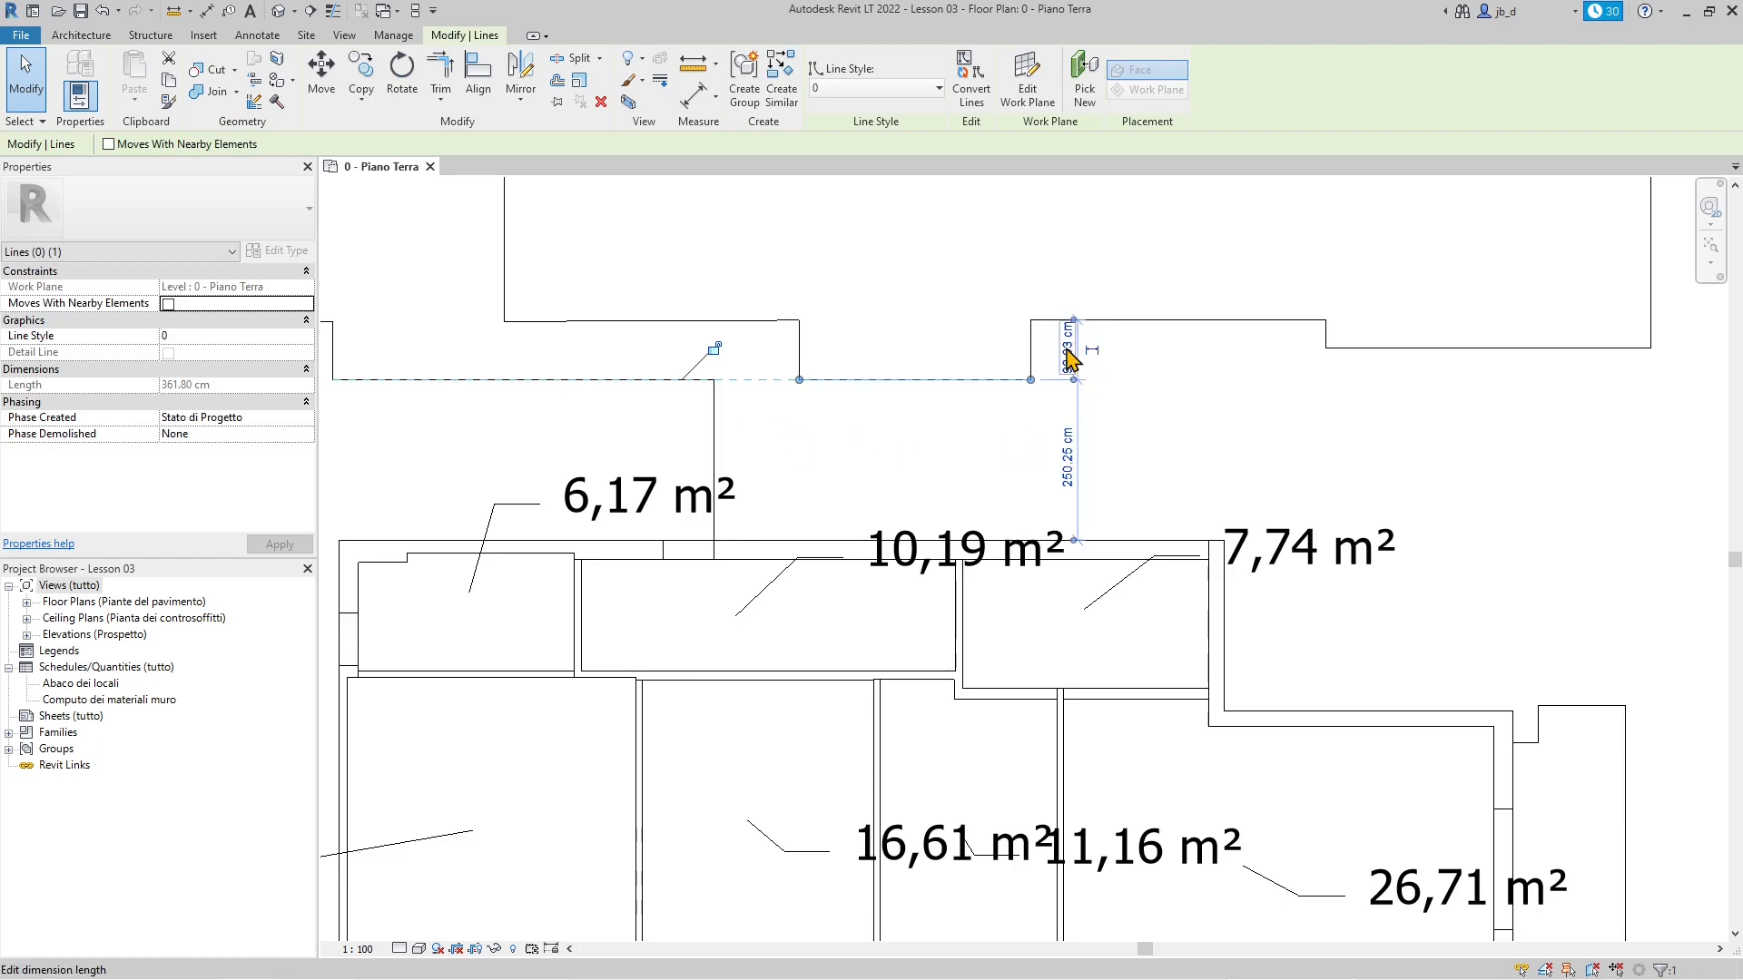
left_click(908, 429)
Step: Tilt that projecting edge by moving its west endpoint northeast, and set the line's length to 200 cm
left_click(810, 381)
left_click_drag(802, 380, 873, 320)
left_click(935, 399)
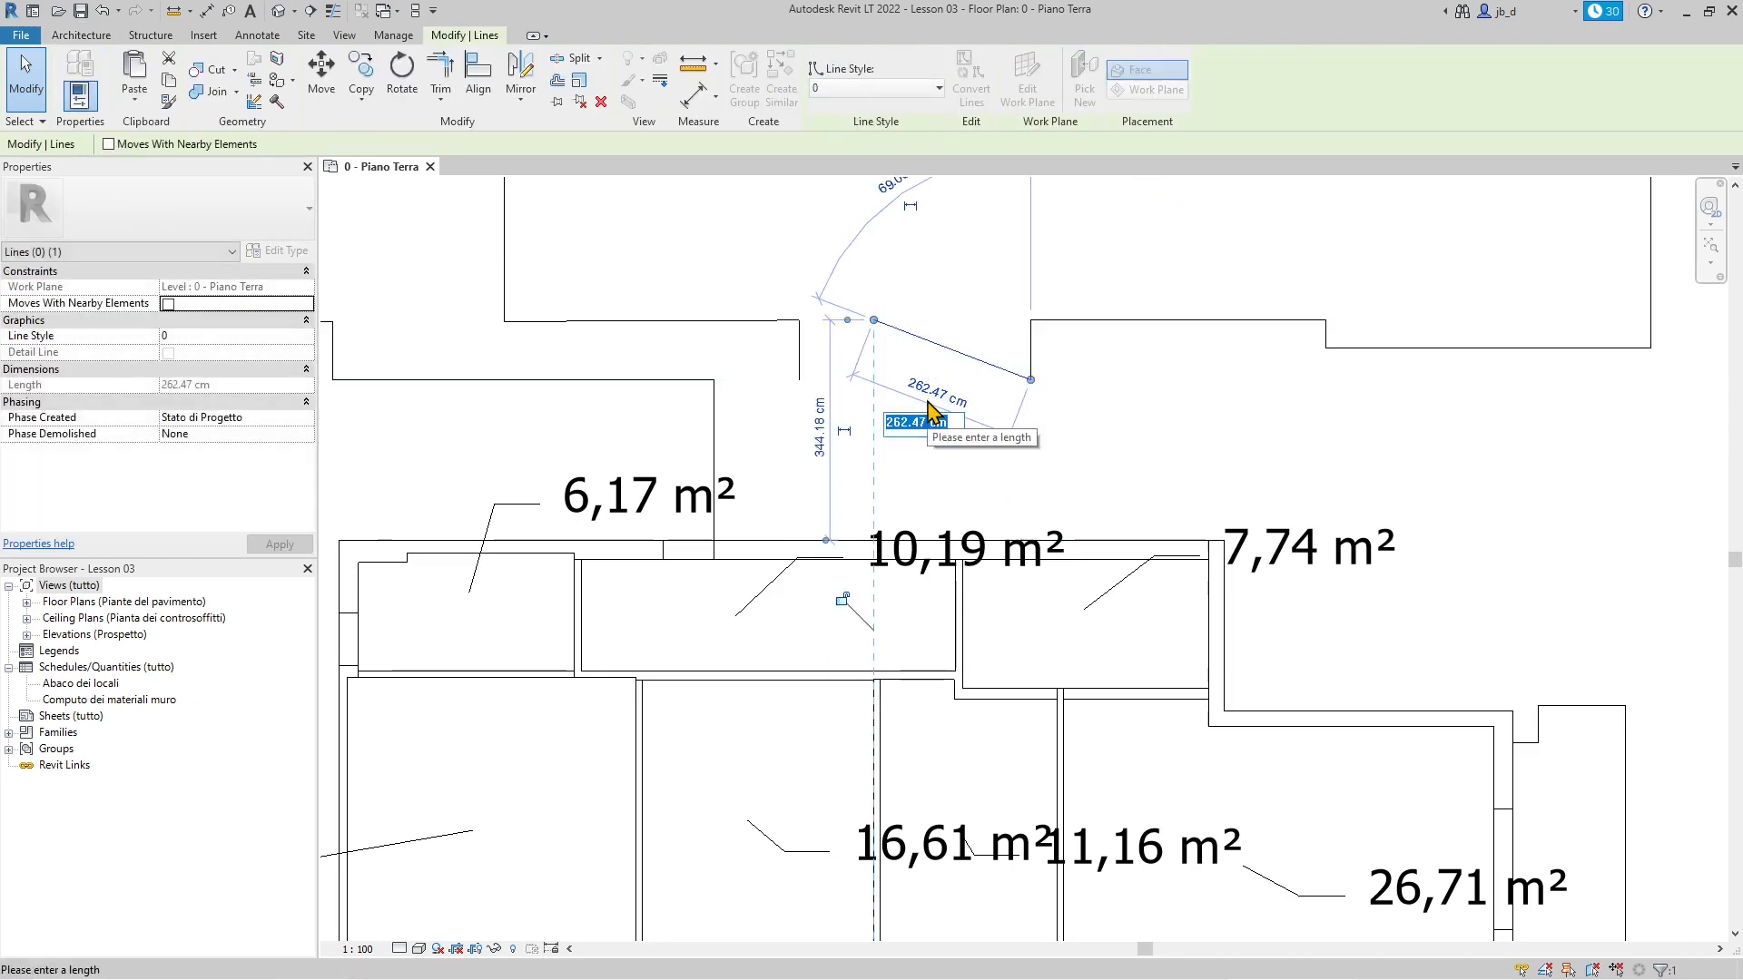
type("200")
key("Return")
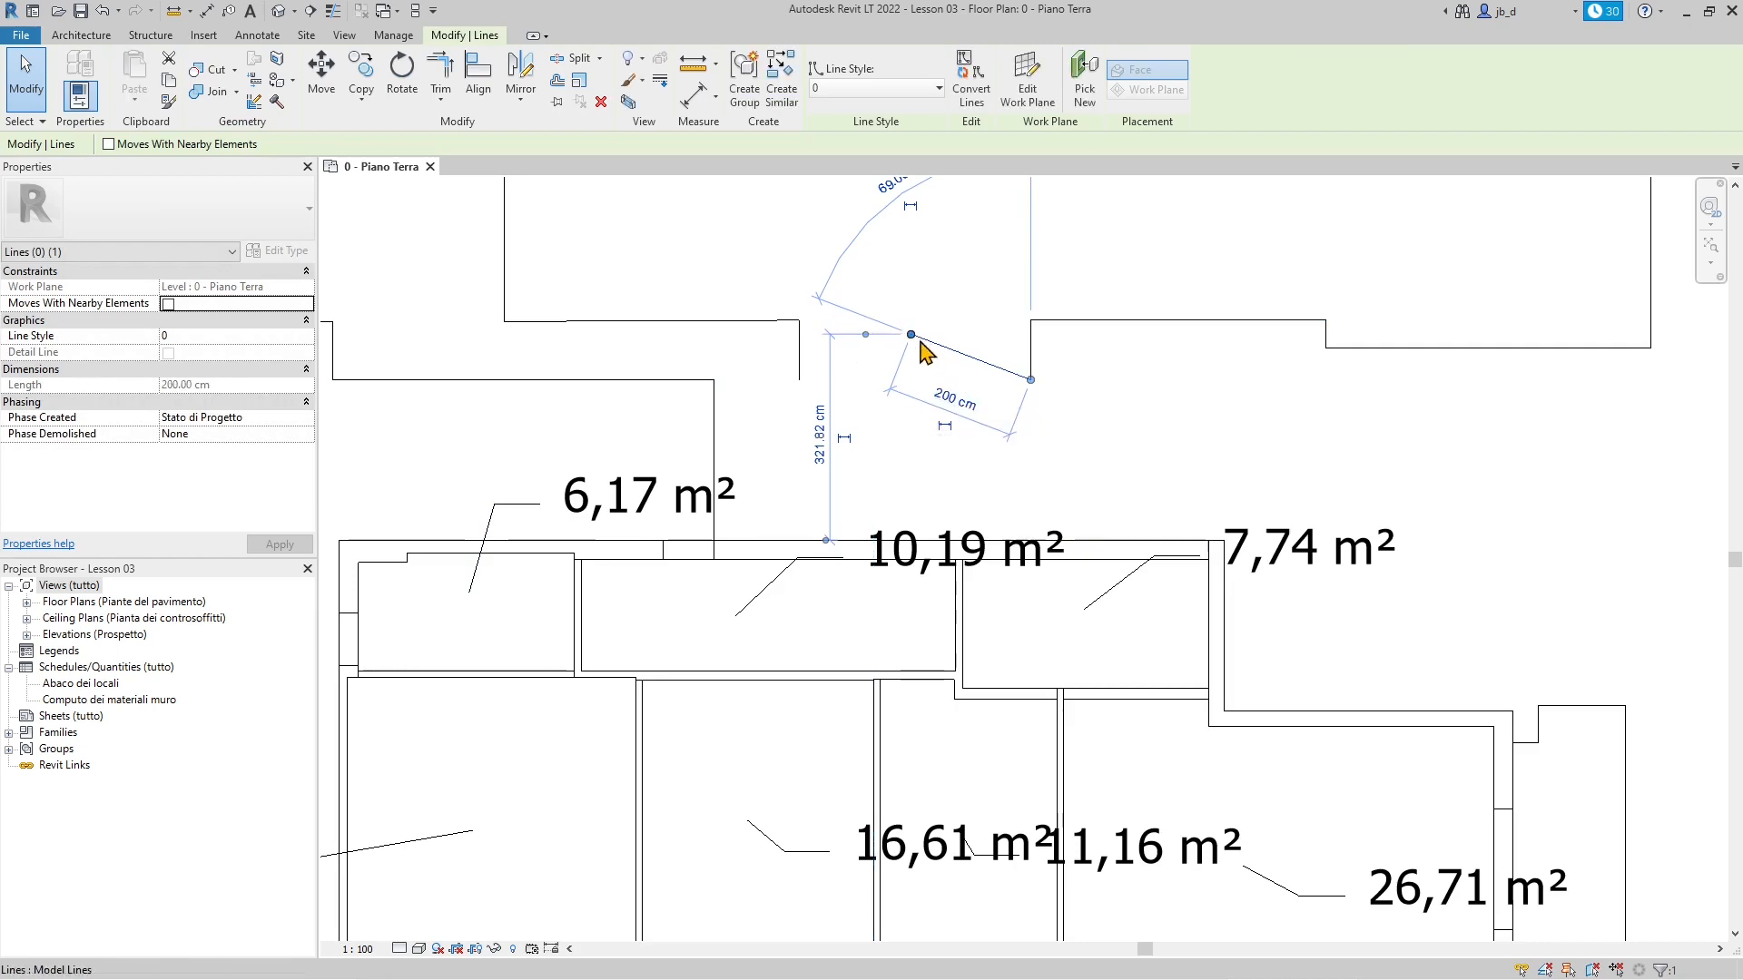
Step: Reattach the shortened line's free endpoint to the lower end of the projection's west side, making the line horizontal again
left_click(942, 321)
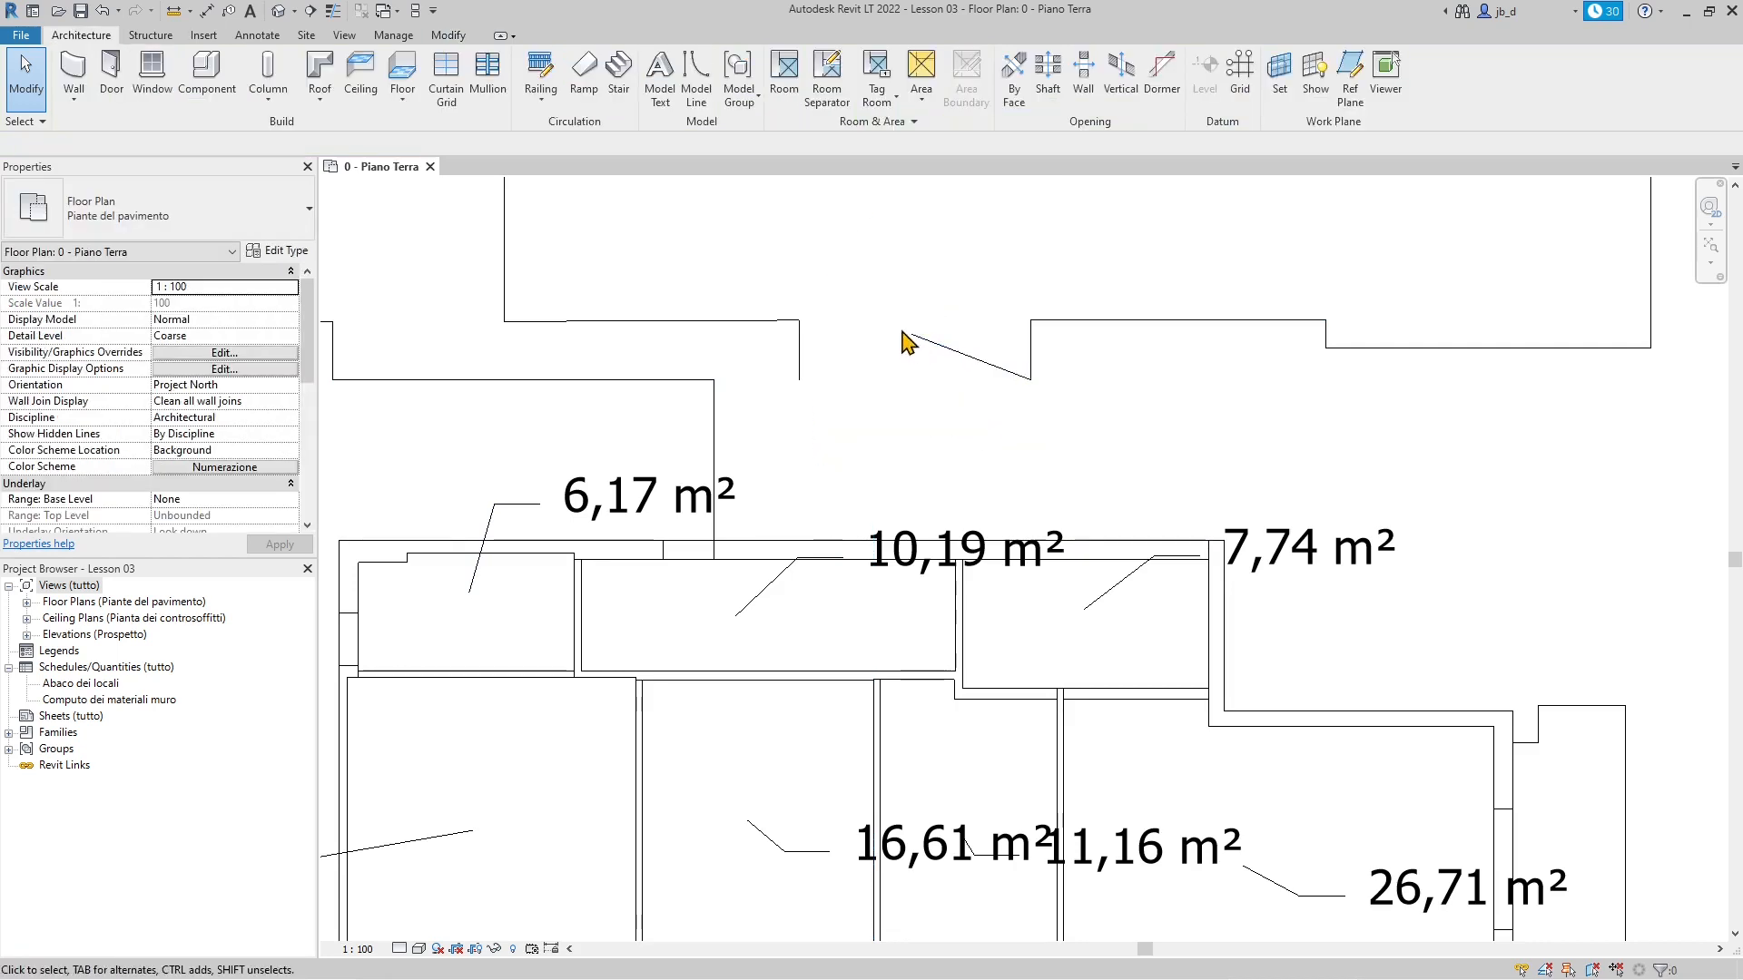
left_click(941, 348)
left_click_drag(911, 335, 798, 380)
left_click(783, 416)
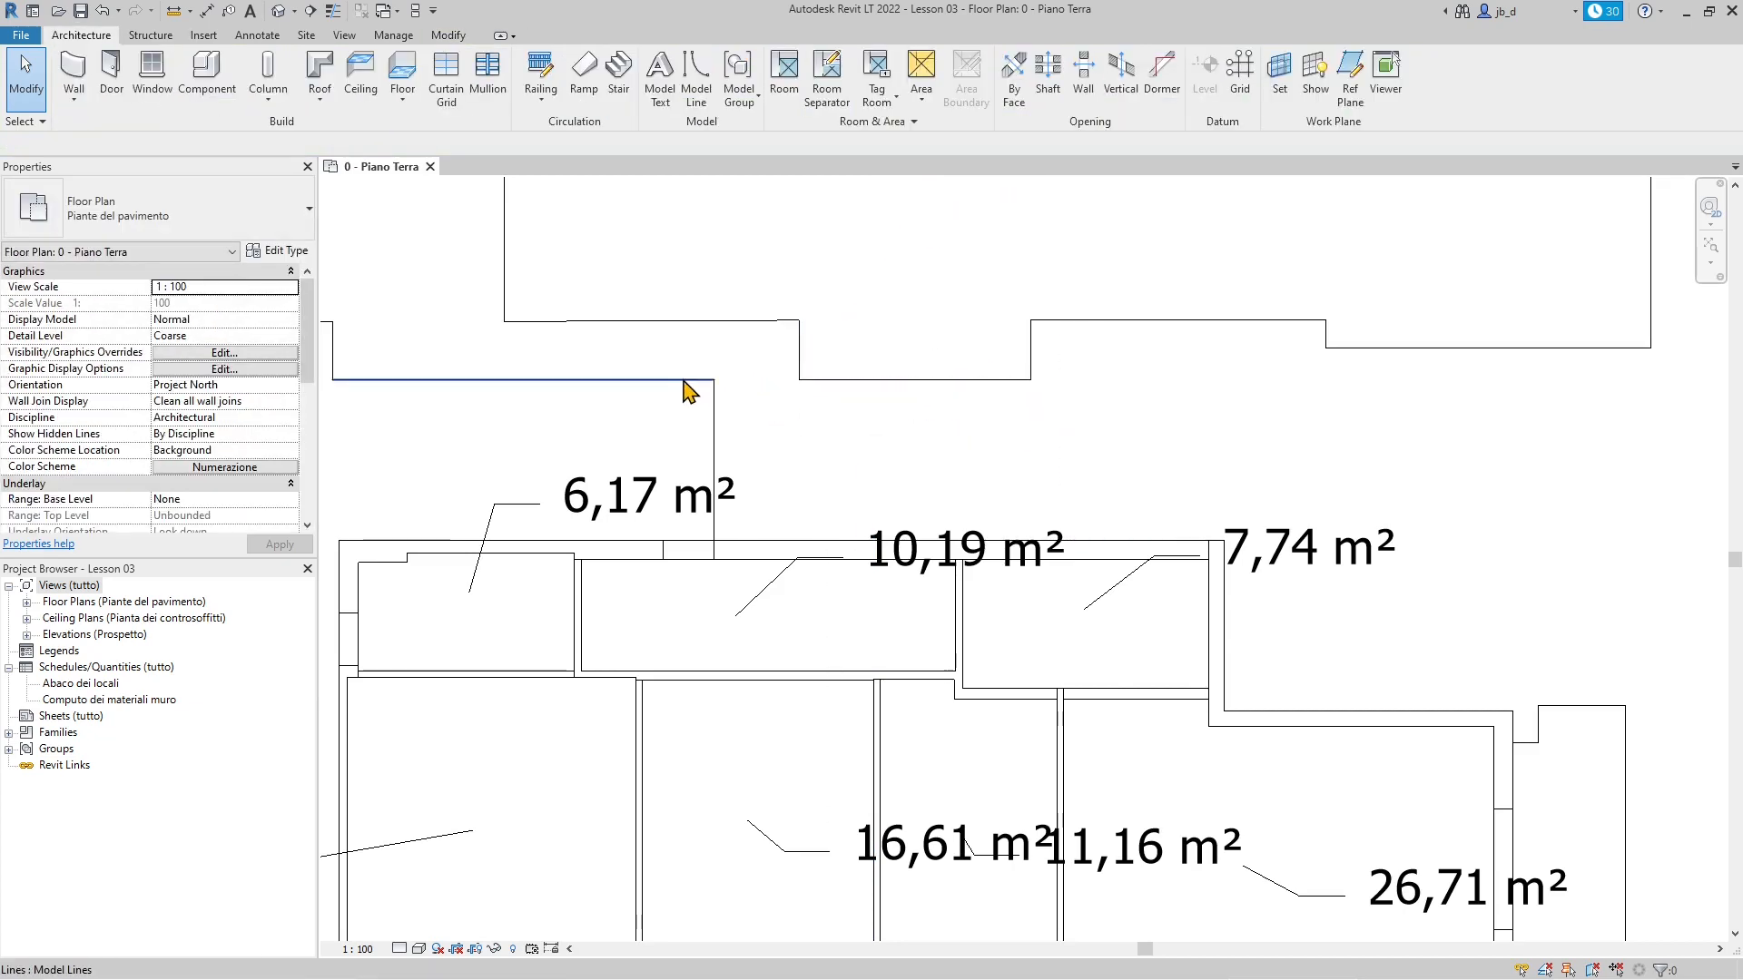
Step: Set the projecting edge's distance from the south side of the 102,25 m² outline to 90 cm
left_click(647, 379)
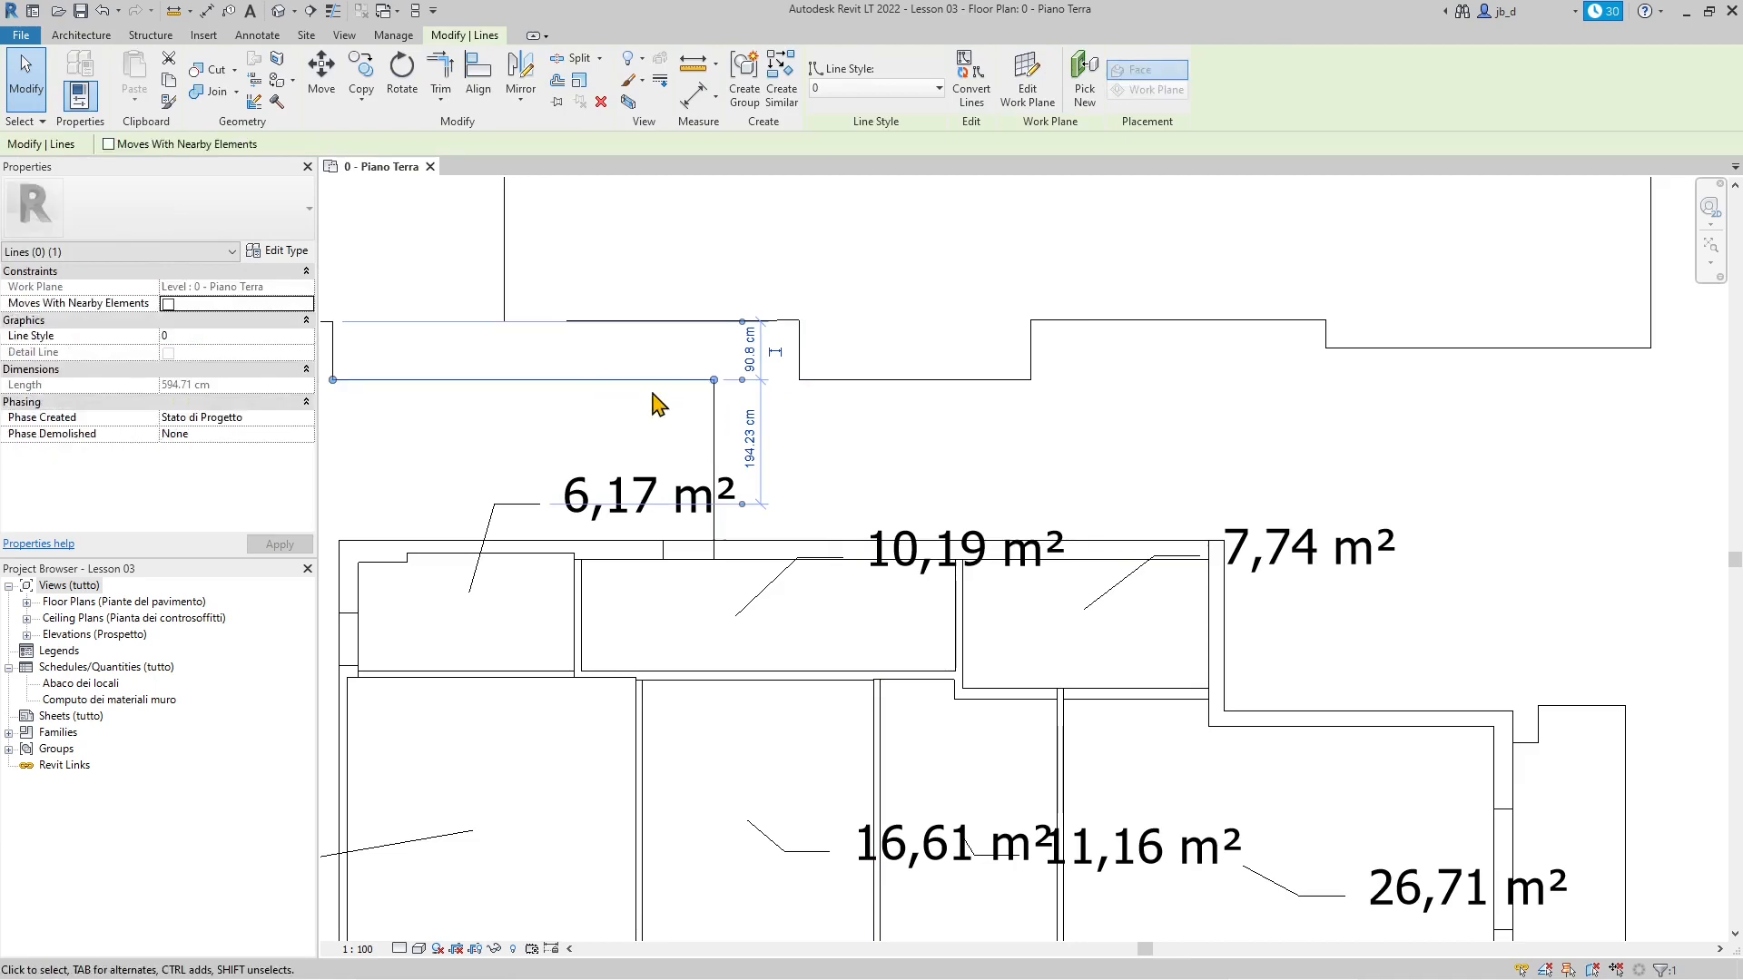
left_click(944, 420)
left_click(917, 389)
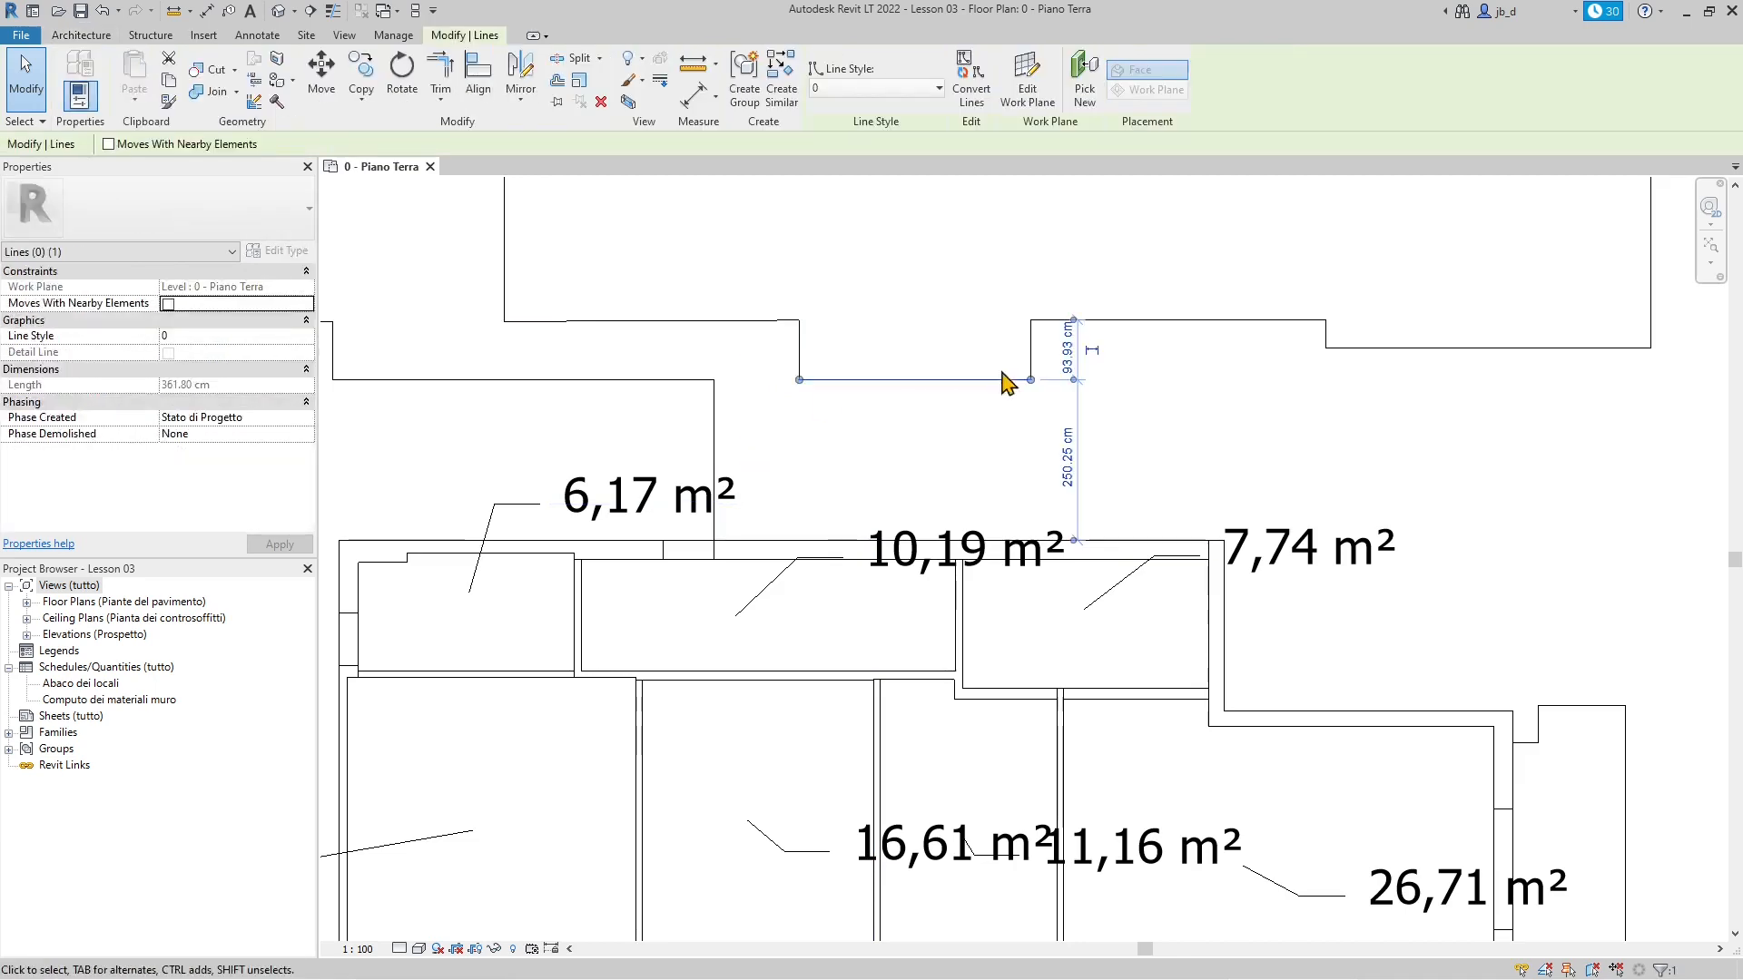
left_click(1067, 354)
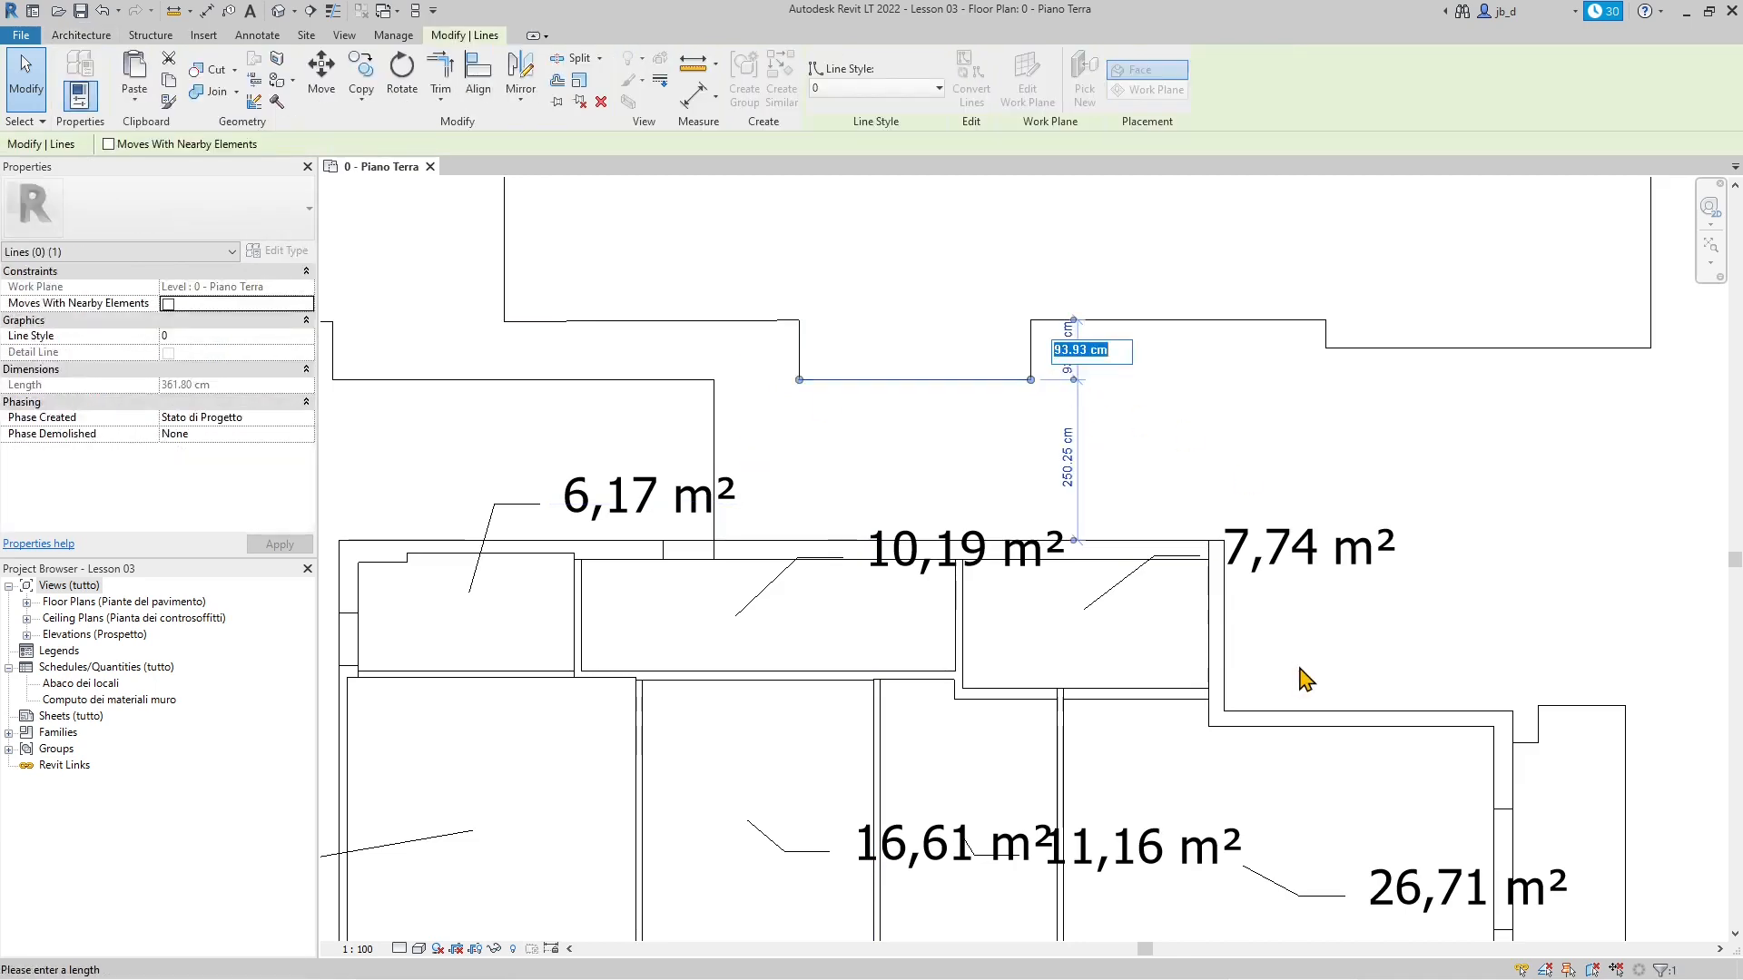
key("Return")
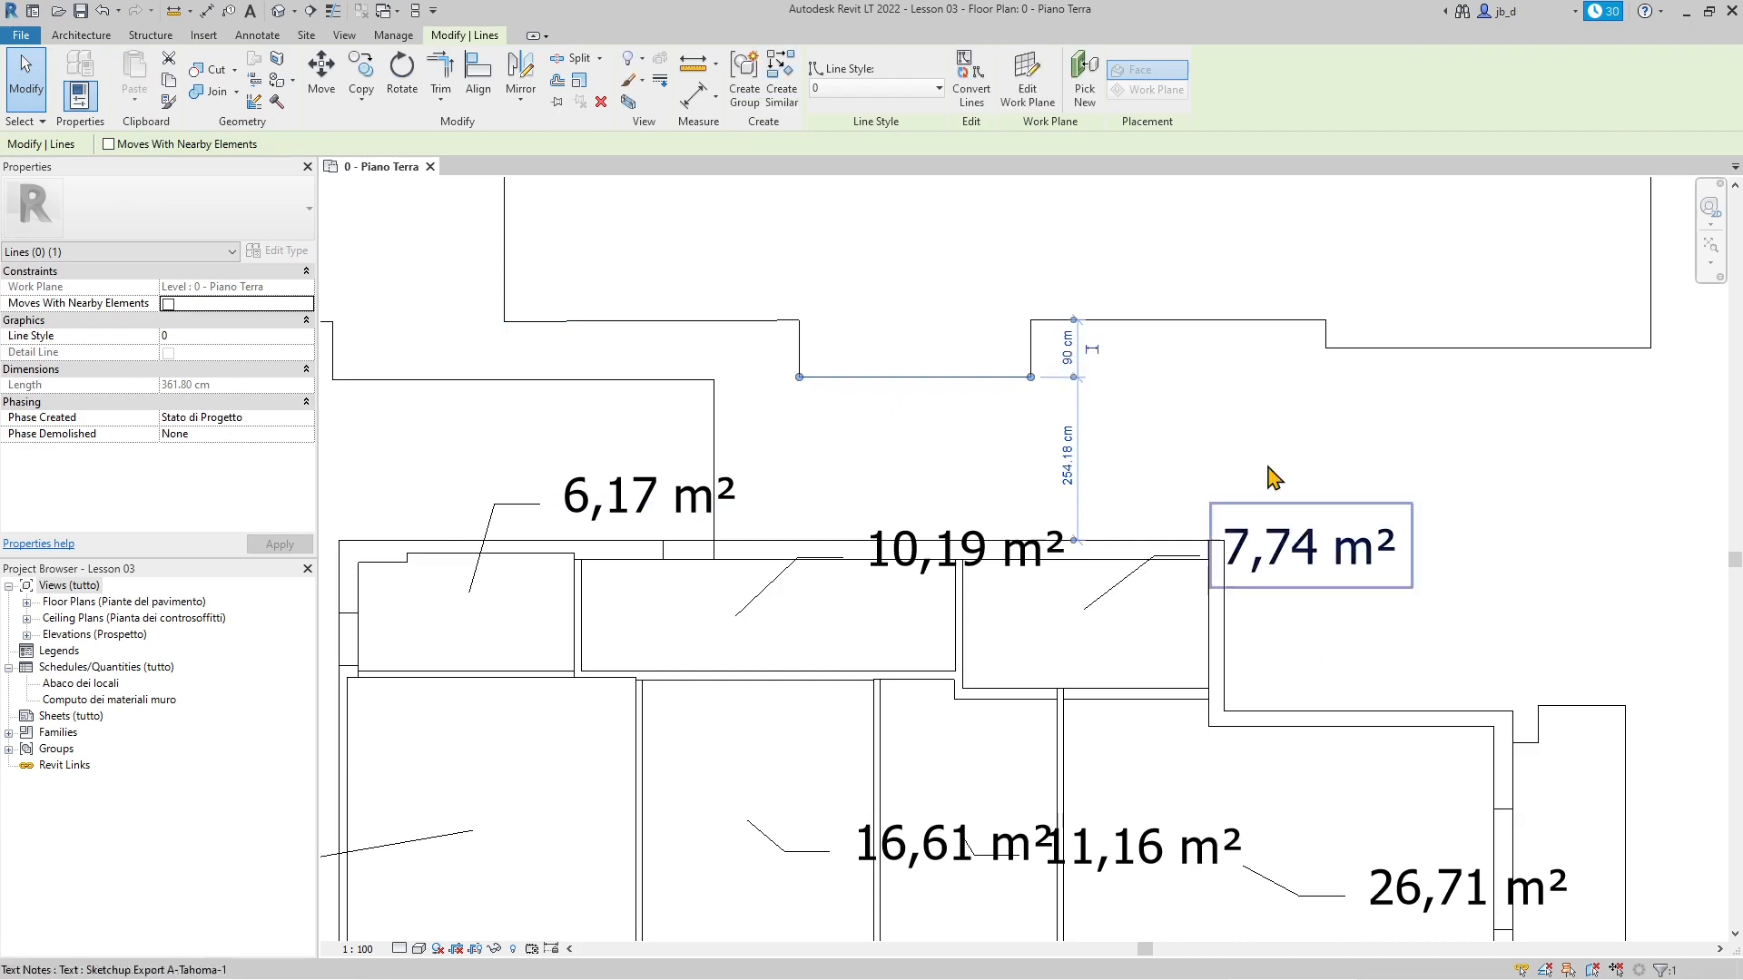
left_click(965, 413)
Step: Change the 6,17 m² area label's text to 1,17 m²
scroll(965, 413, "down", 5)
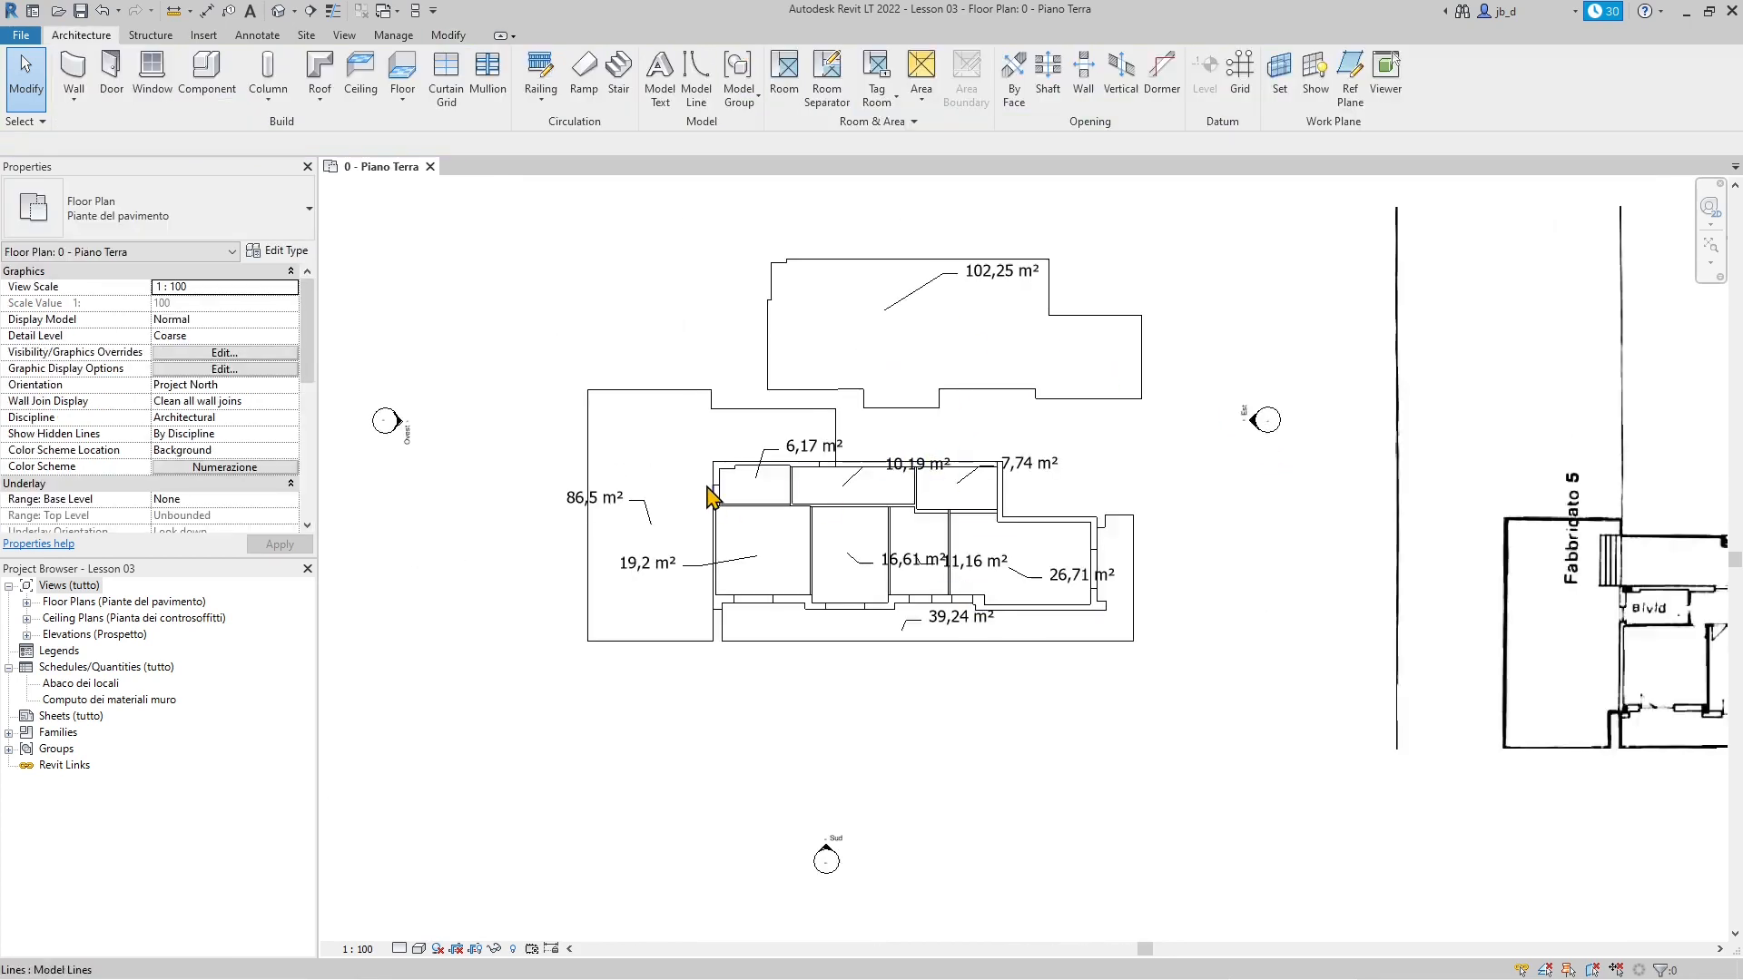
scroll(862, 458, "up", 2)
scroll(914, 645, "up", 1)
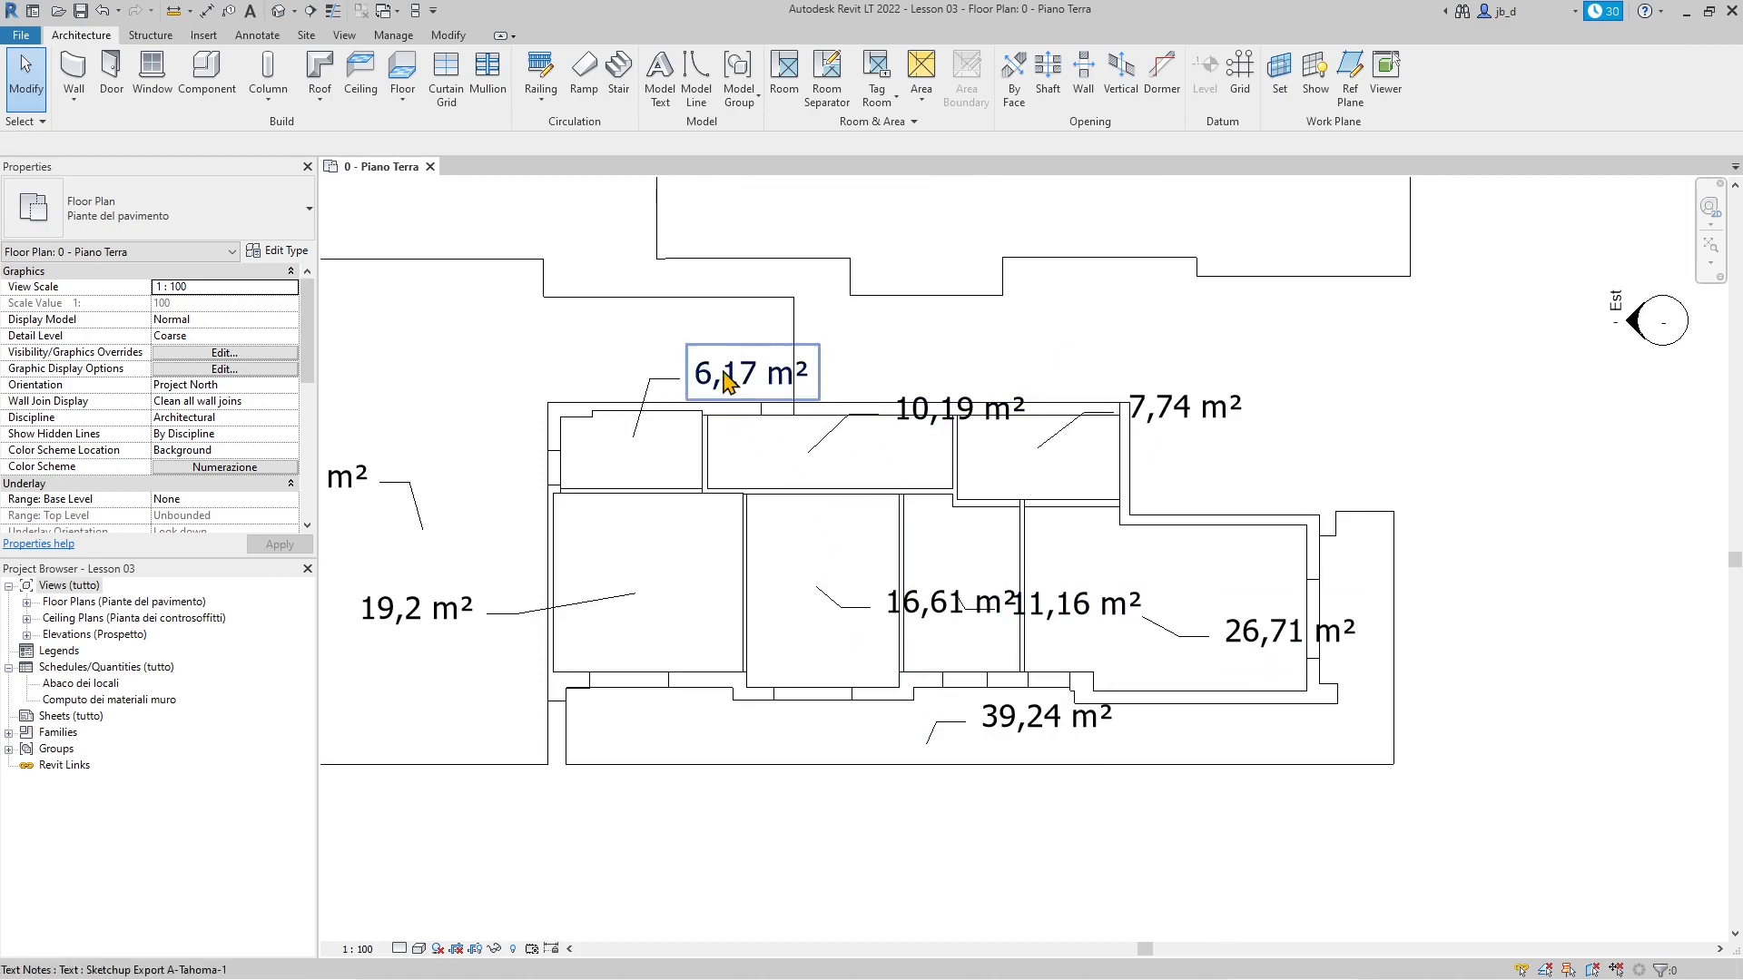
left_click(750, 385)
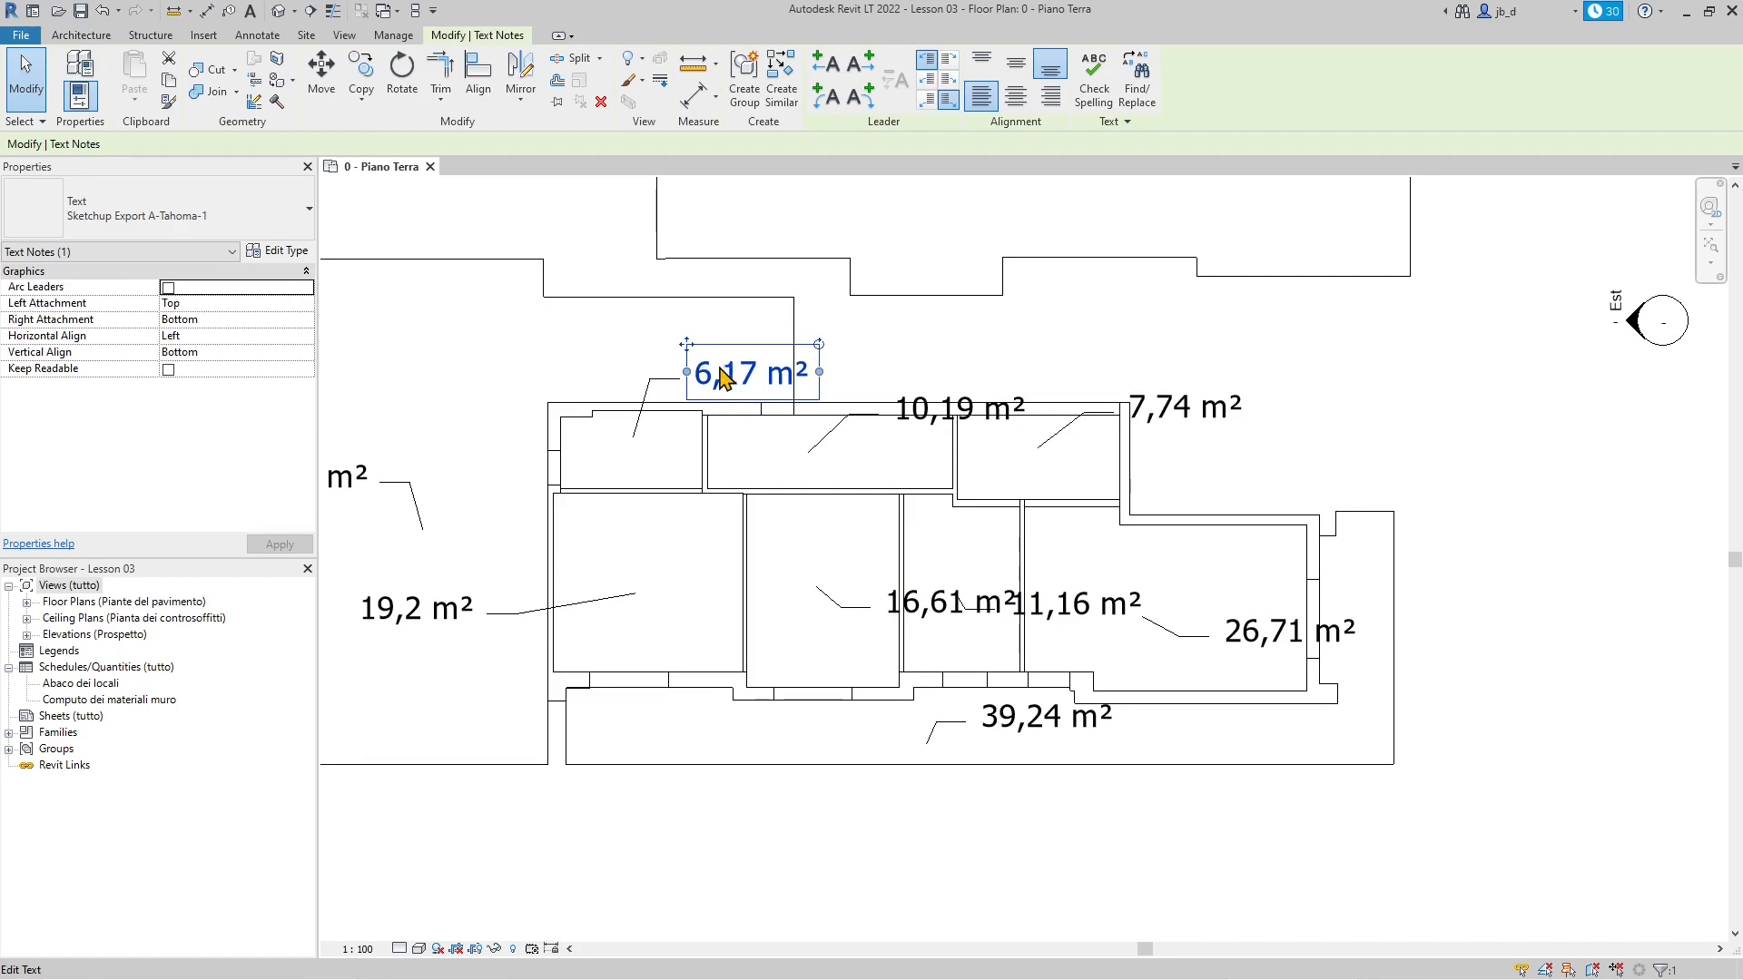
double_click(744, 385)
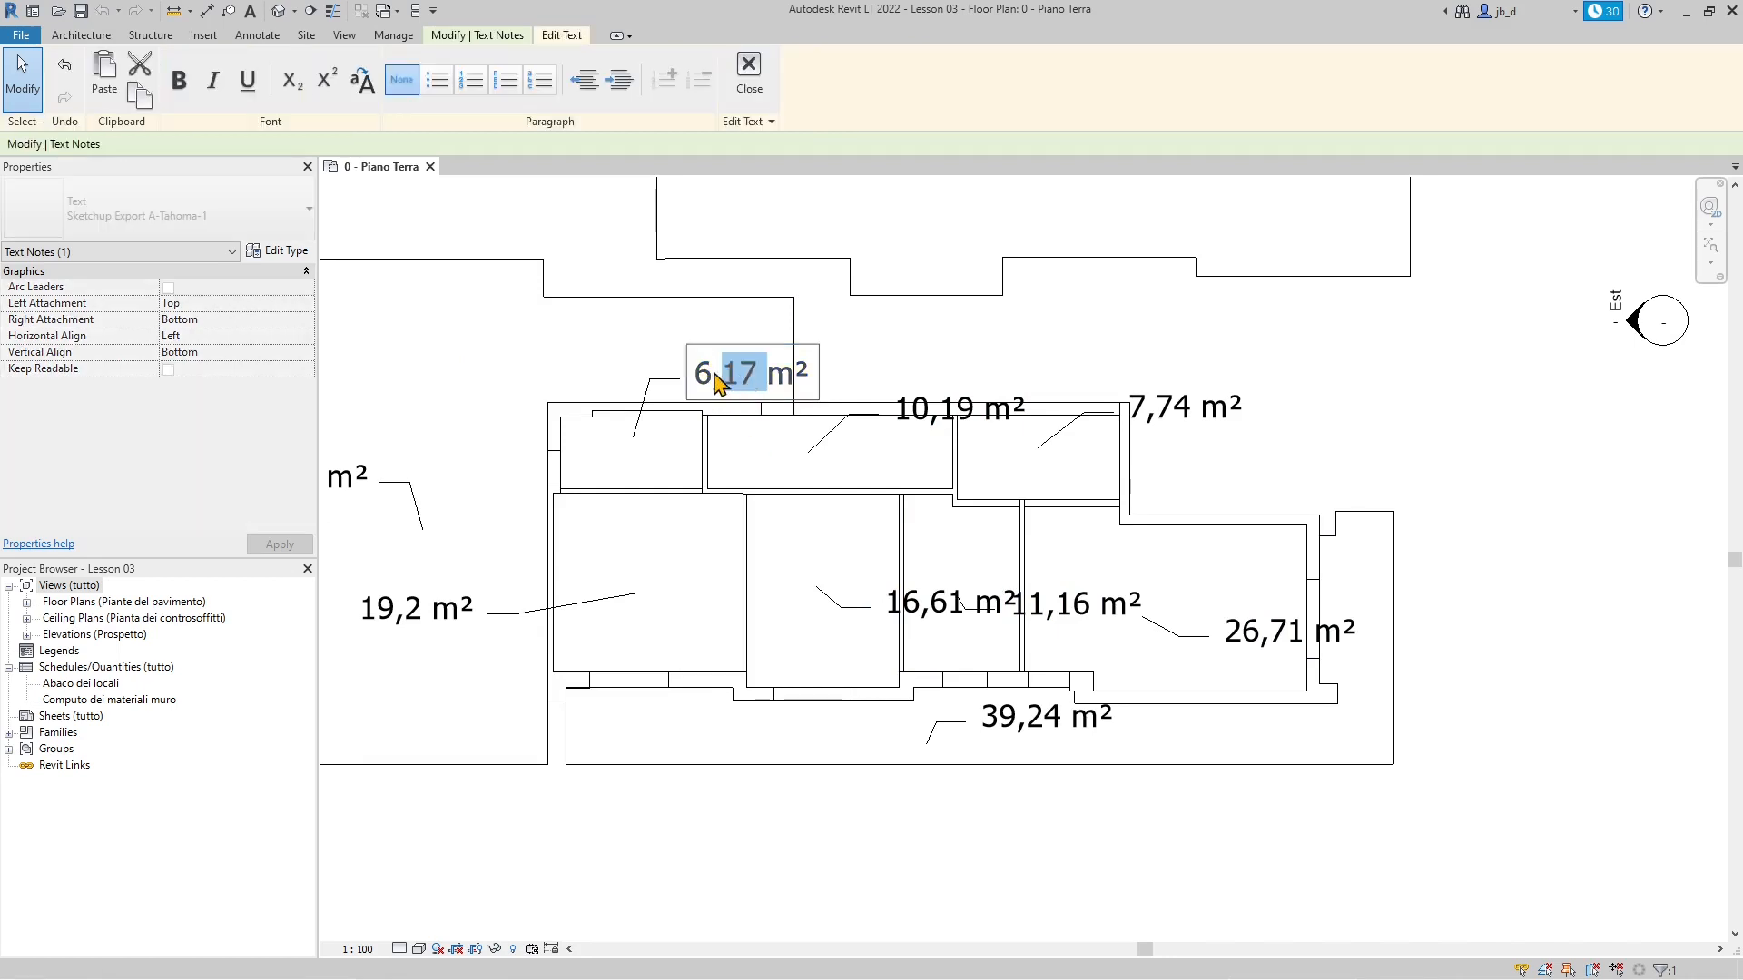
left_click(716, 376)
left_click_drag(707, 383, 689, 386)
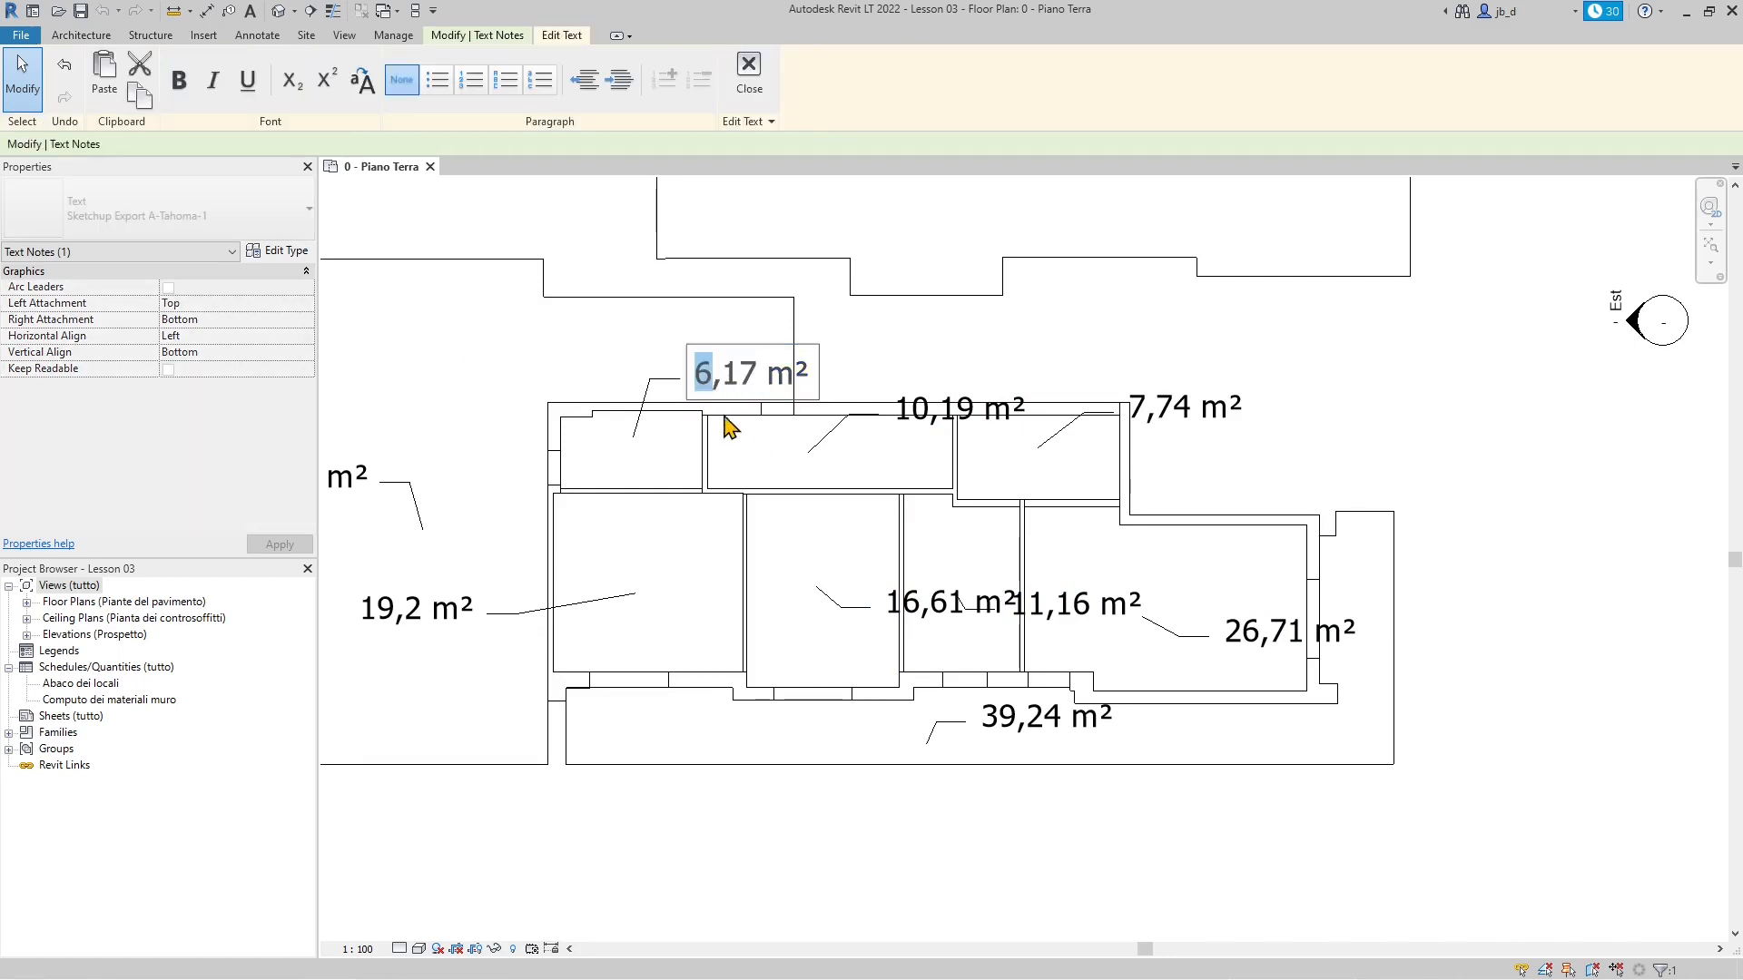
type("1")
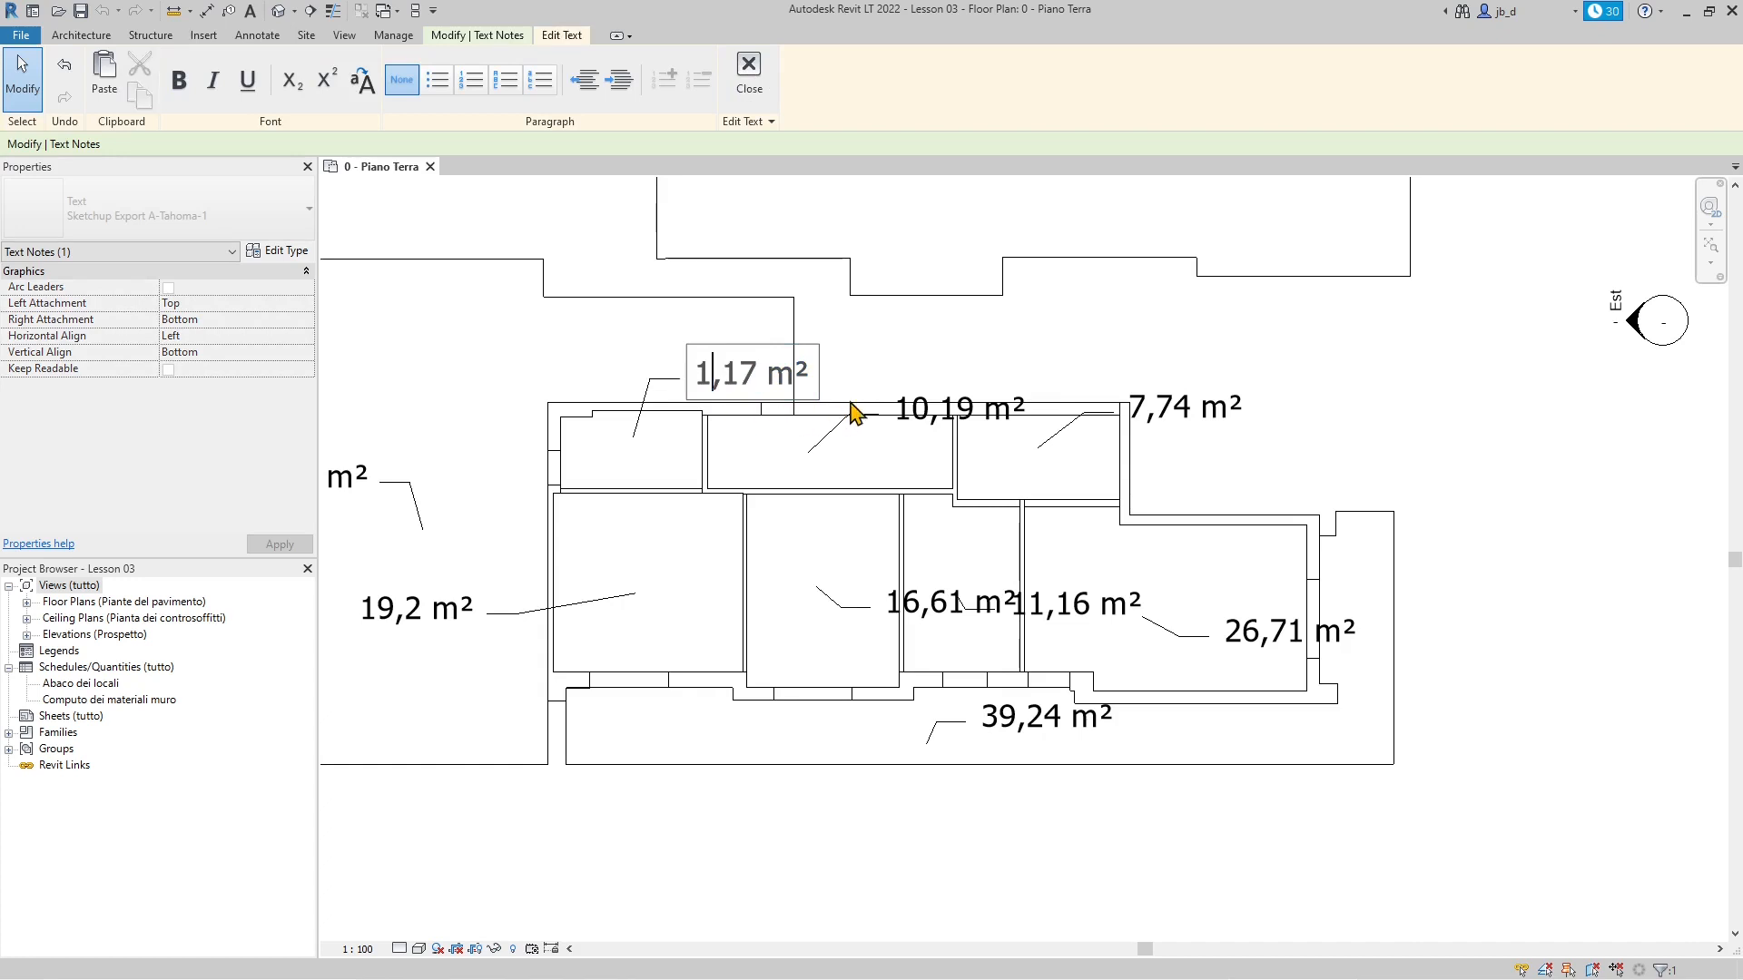
left_click(905, 376)
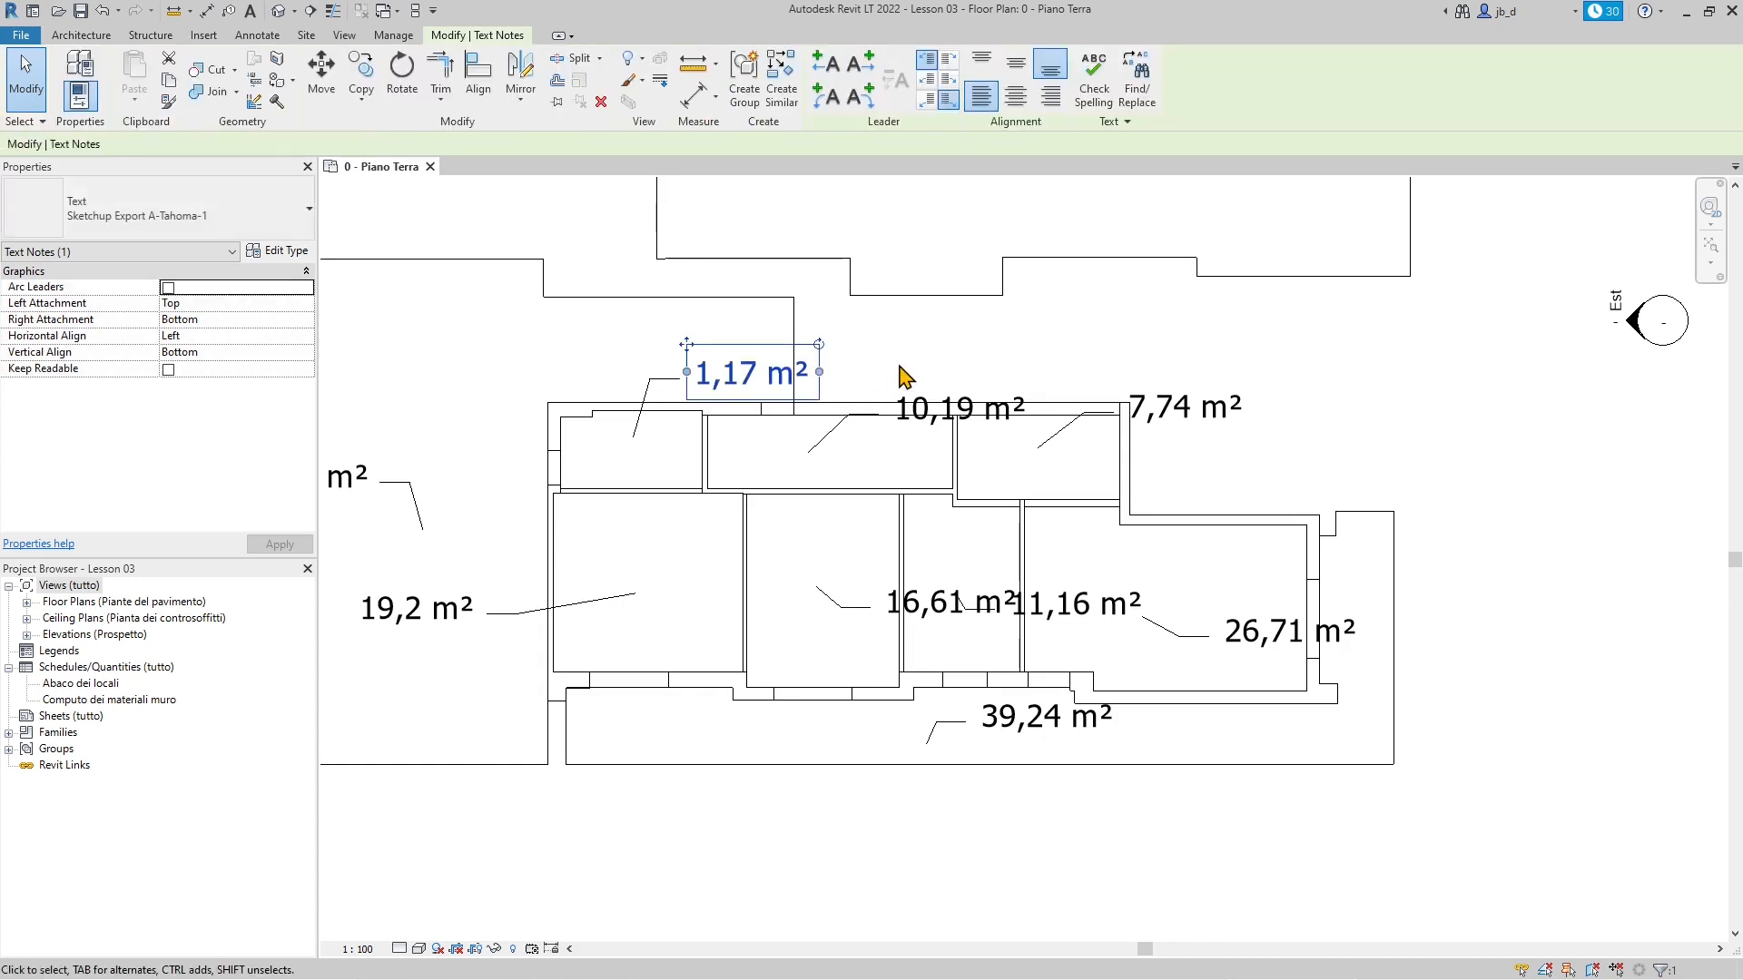
Step: Undo the text change on the northwest room's area label
left_click(635, 427)
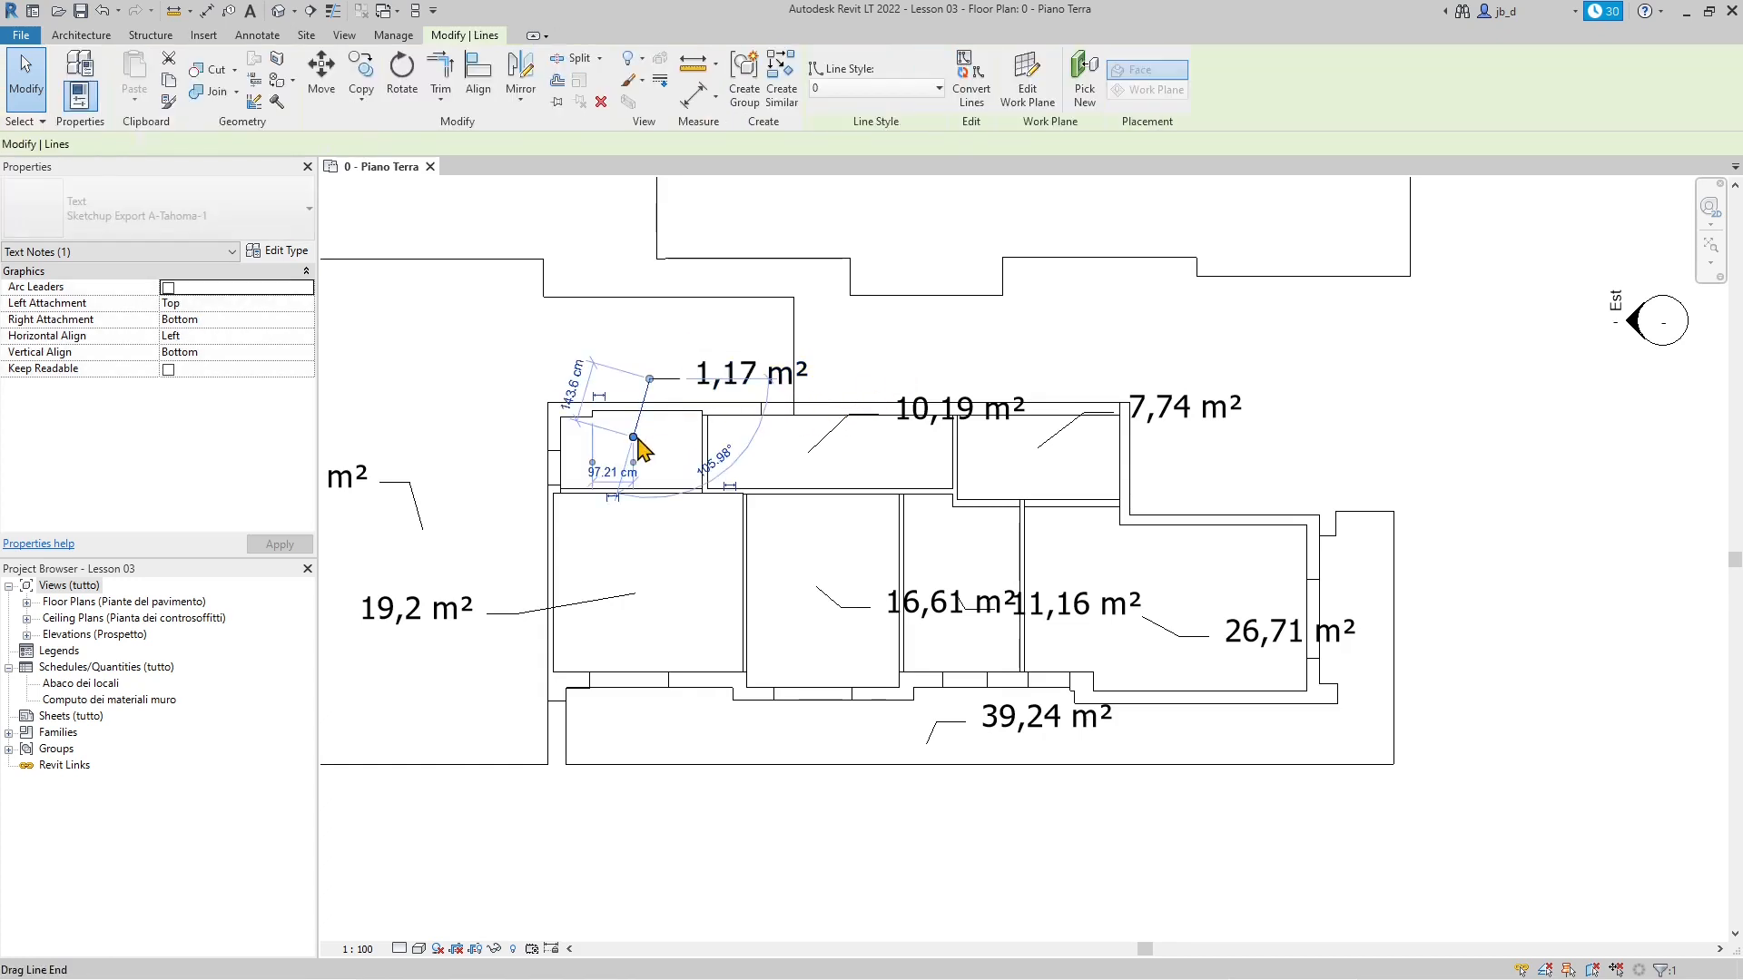
left_click(726, 374)
scroll(599, 497, "up", 2)
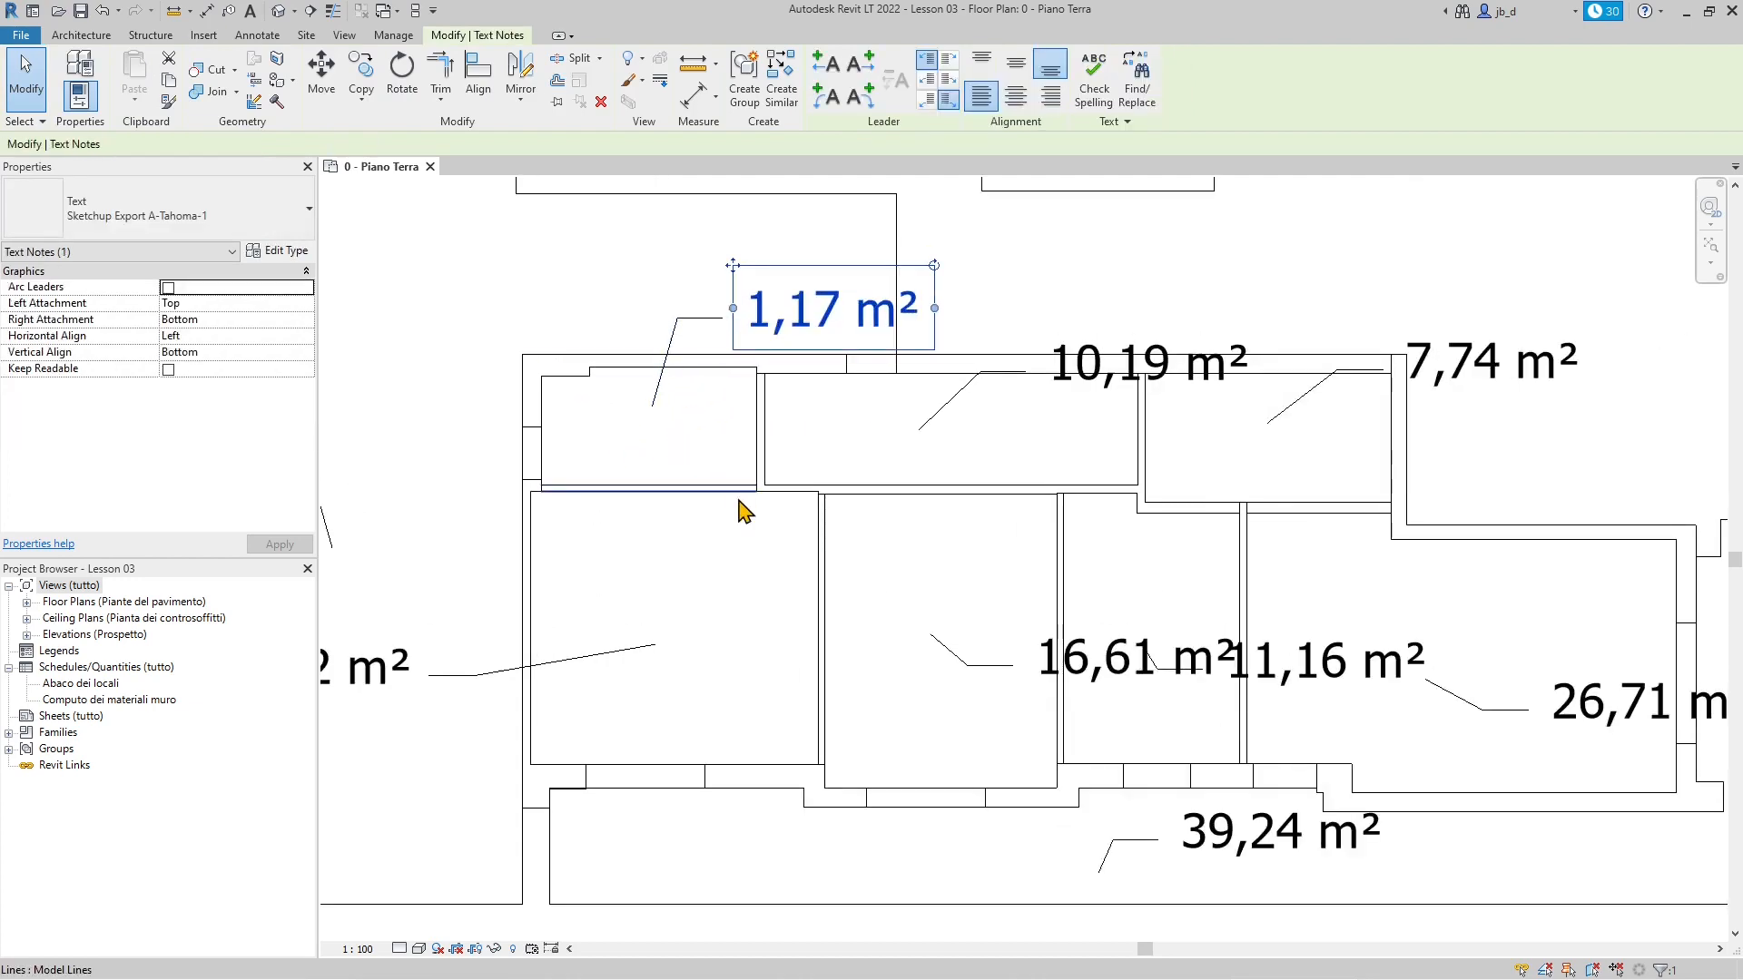
key("ctrl+z")
left_click(741, 379)
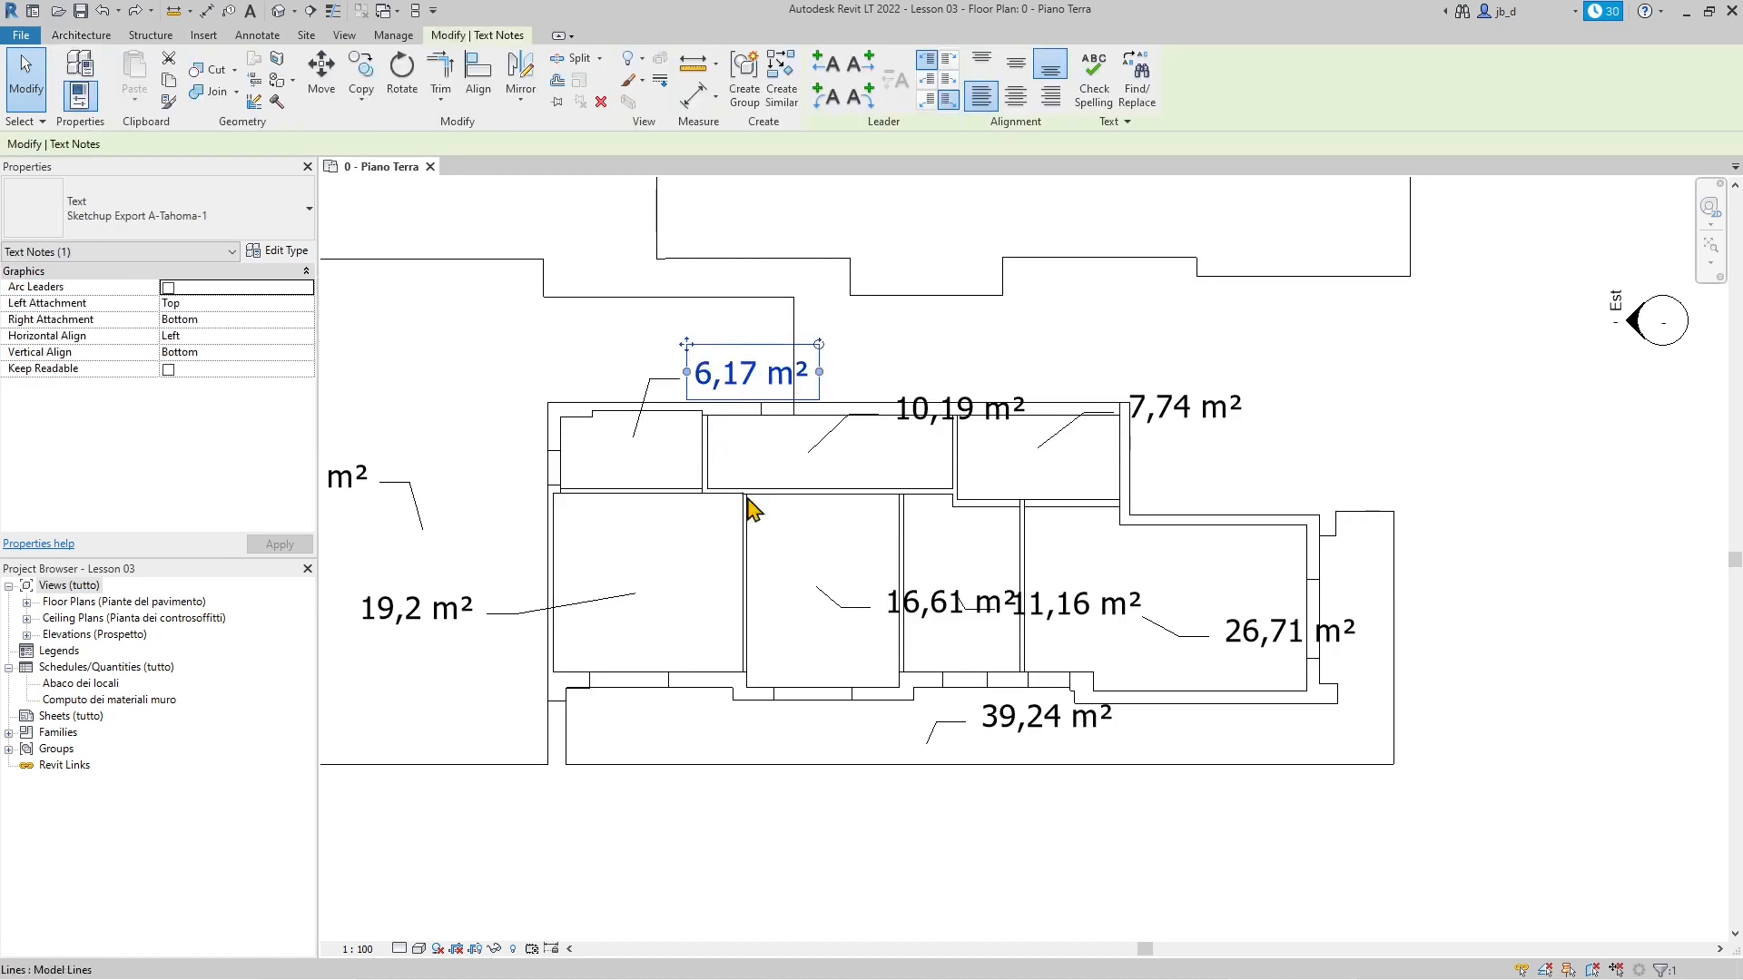
Step: Delete the slanted and horizontal line segments that link the 6,17 m² label to its room
scroll(1269, 542, "down", 2)
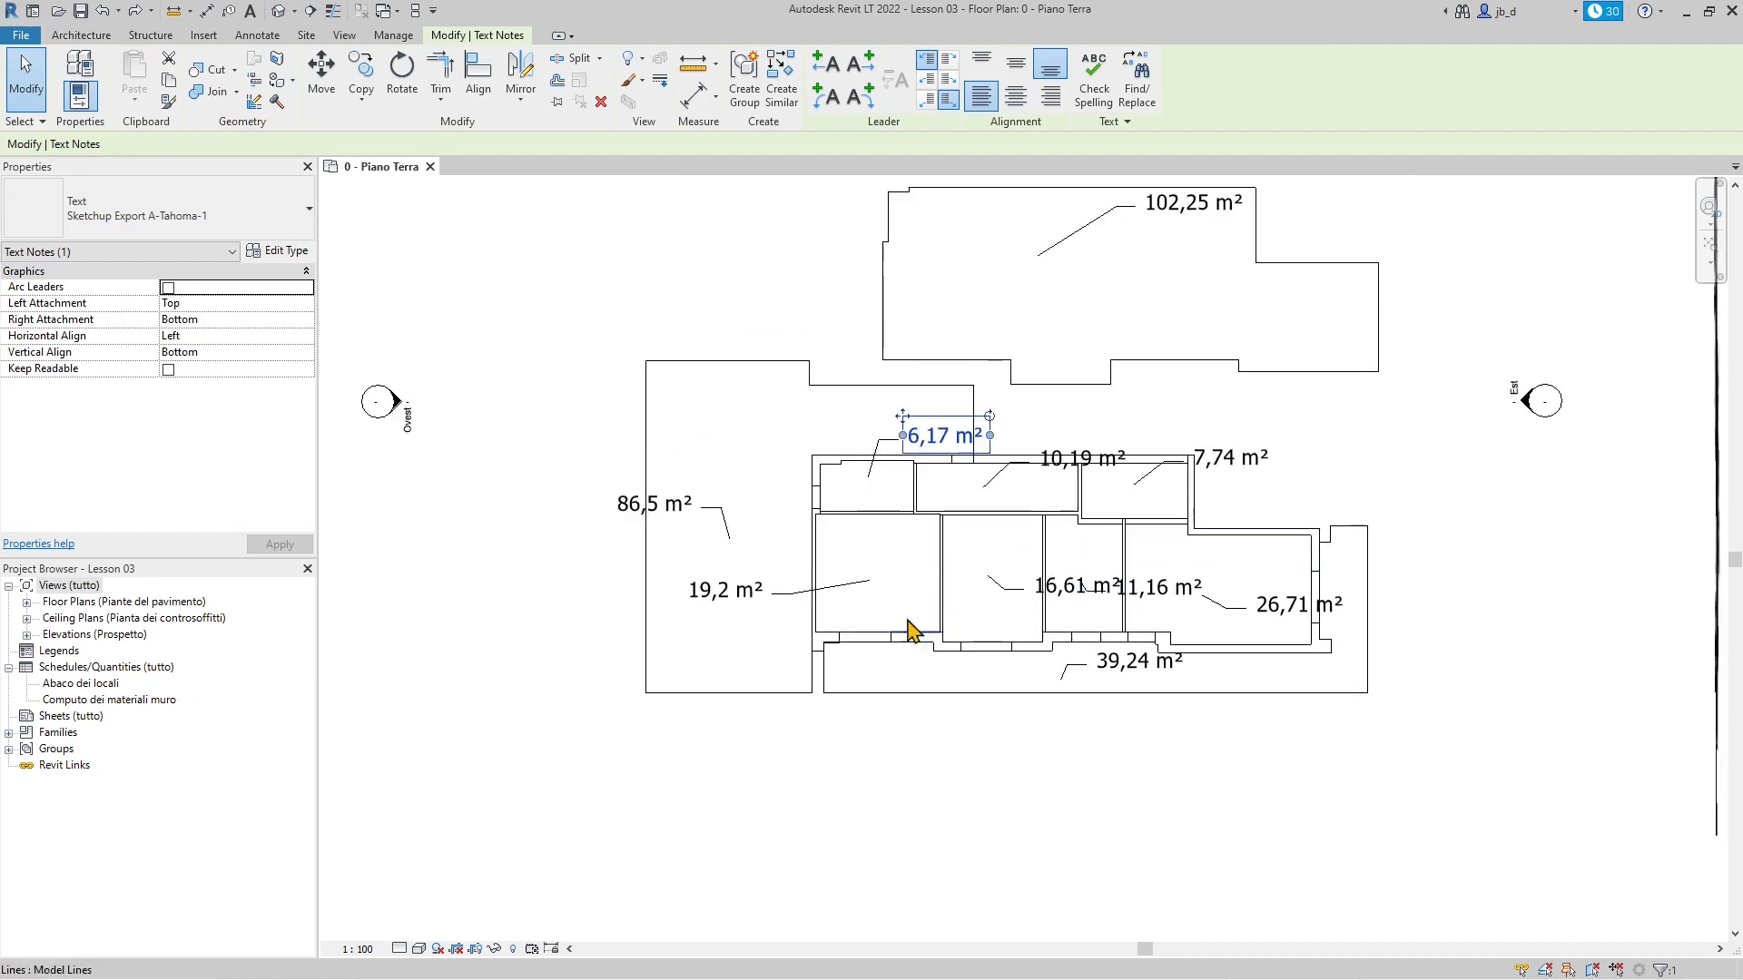
scroll(944, 404, "up", 1)
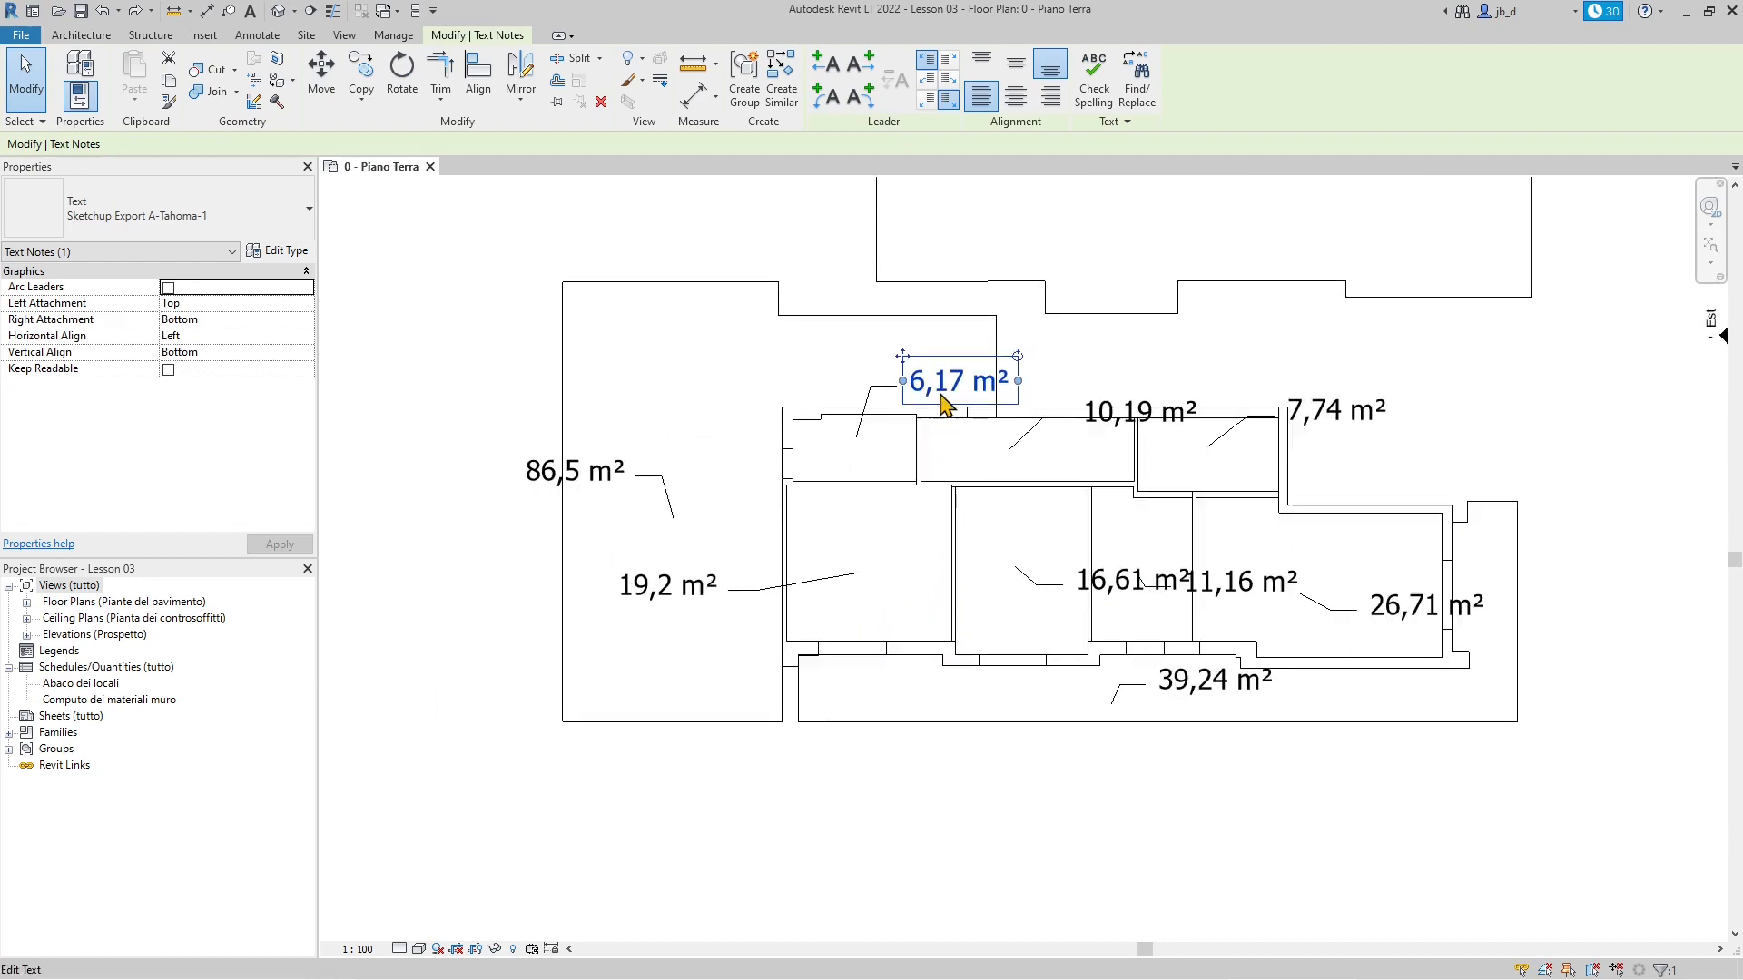
left_click(879, 404)
scroll(885, 410, "up", 1)
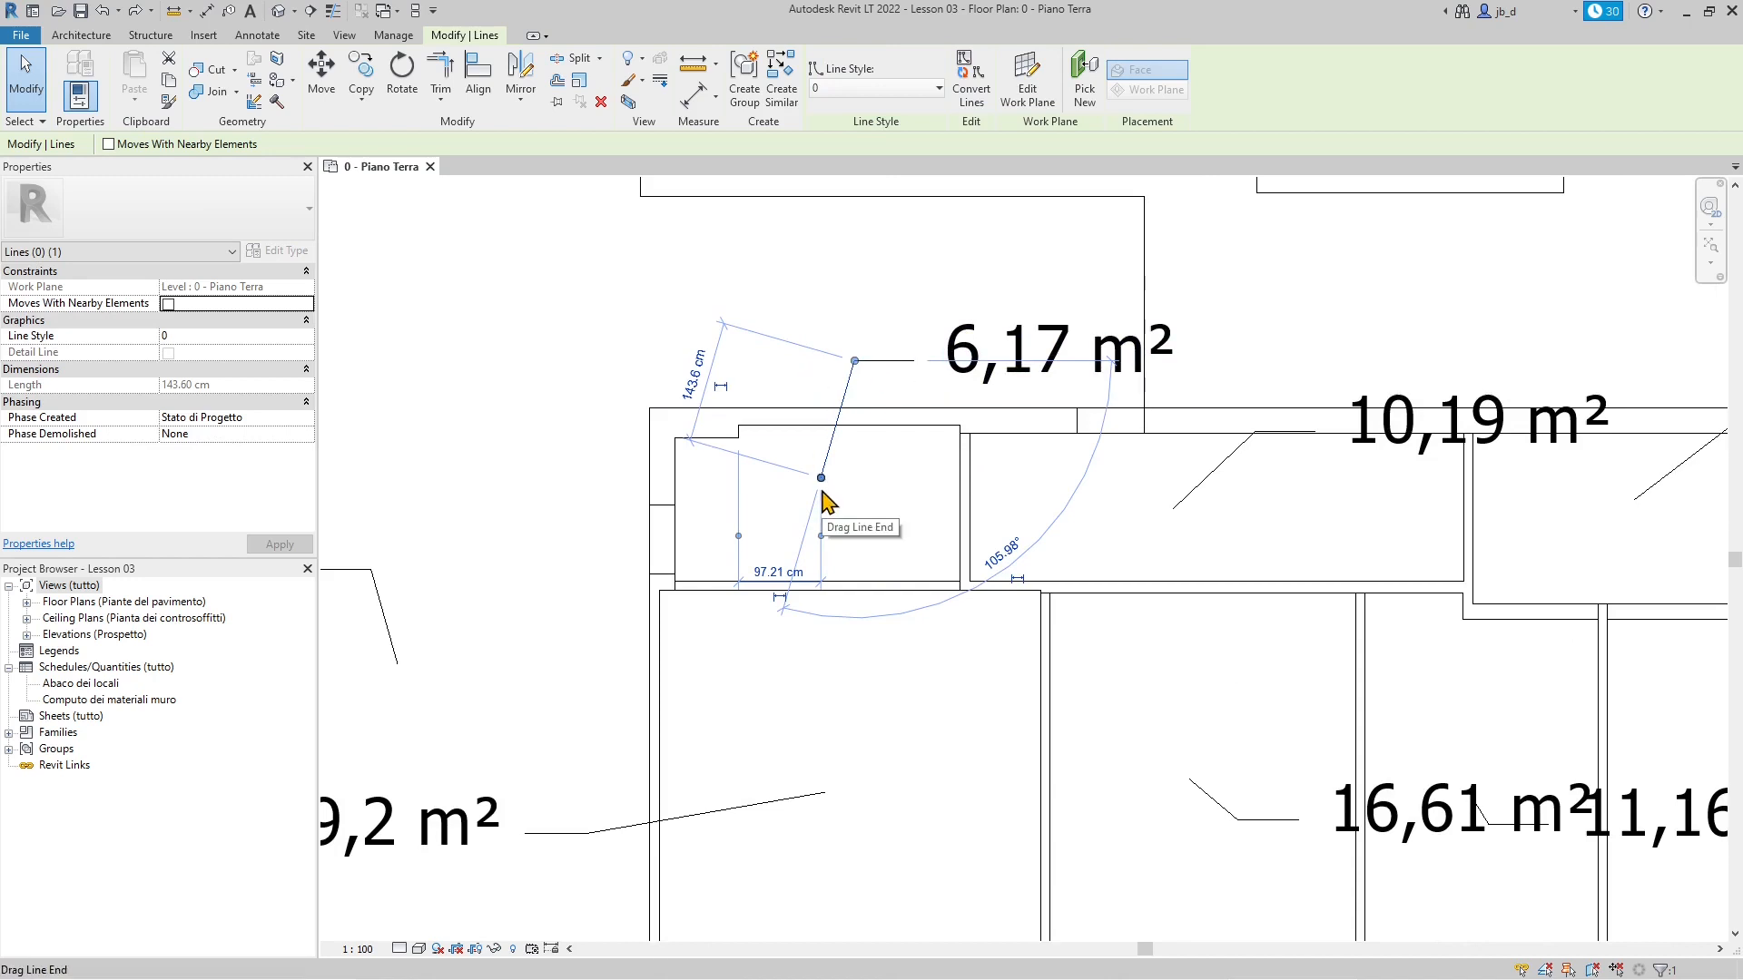
key("Delete")
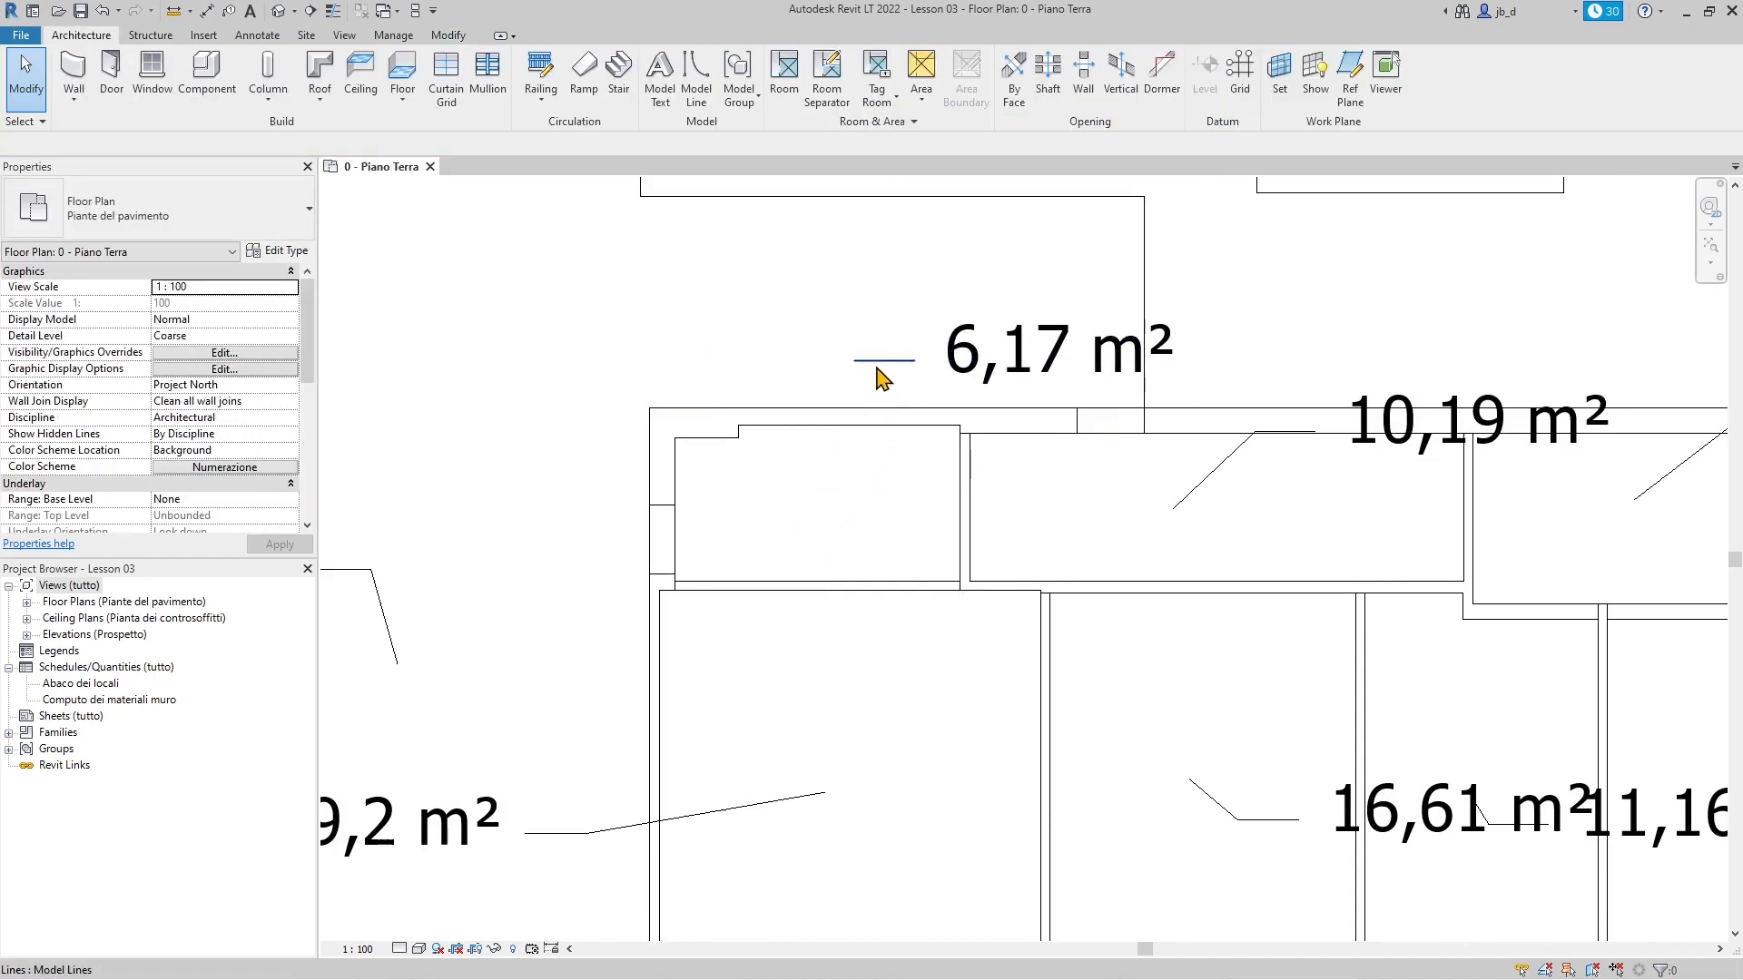
left_click(878, 363)
key("Delete")
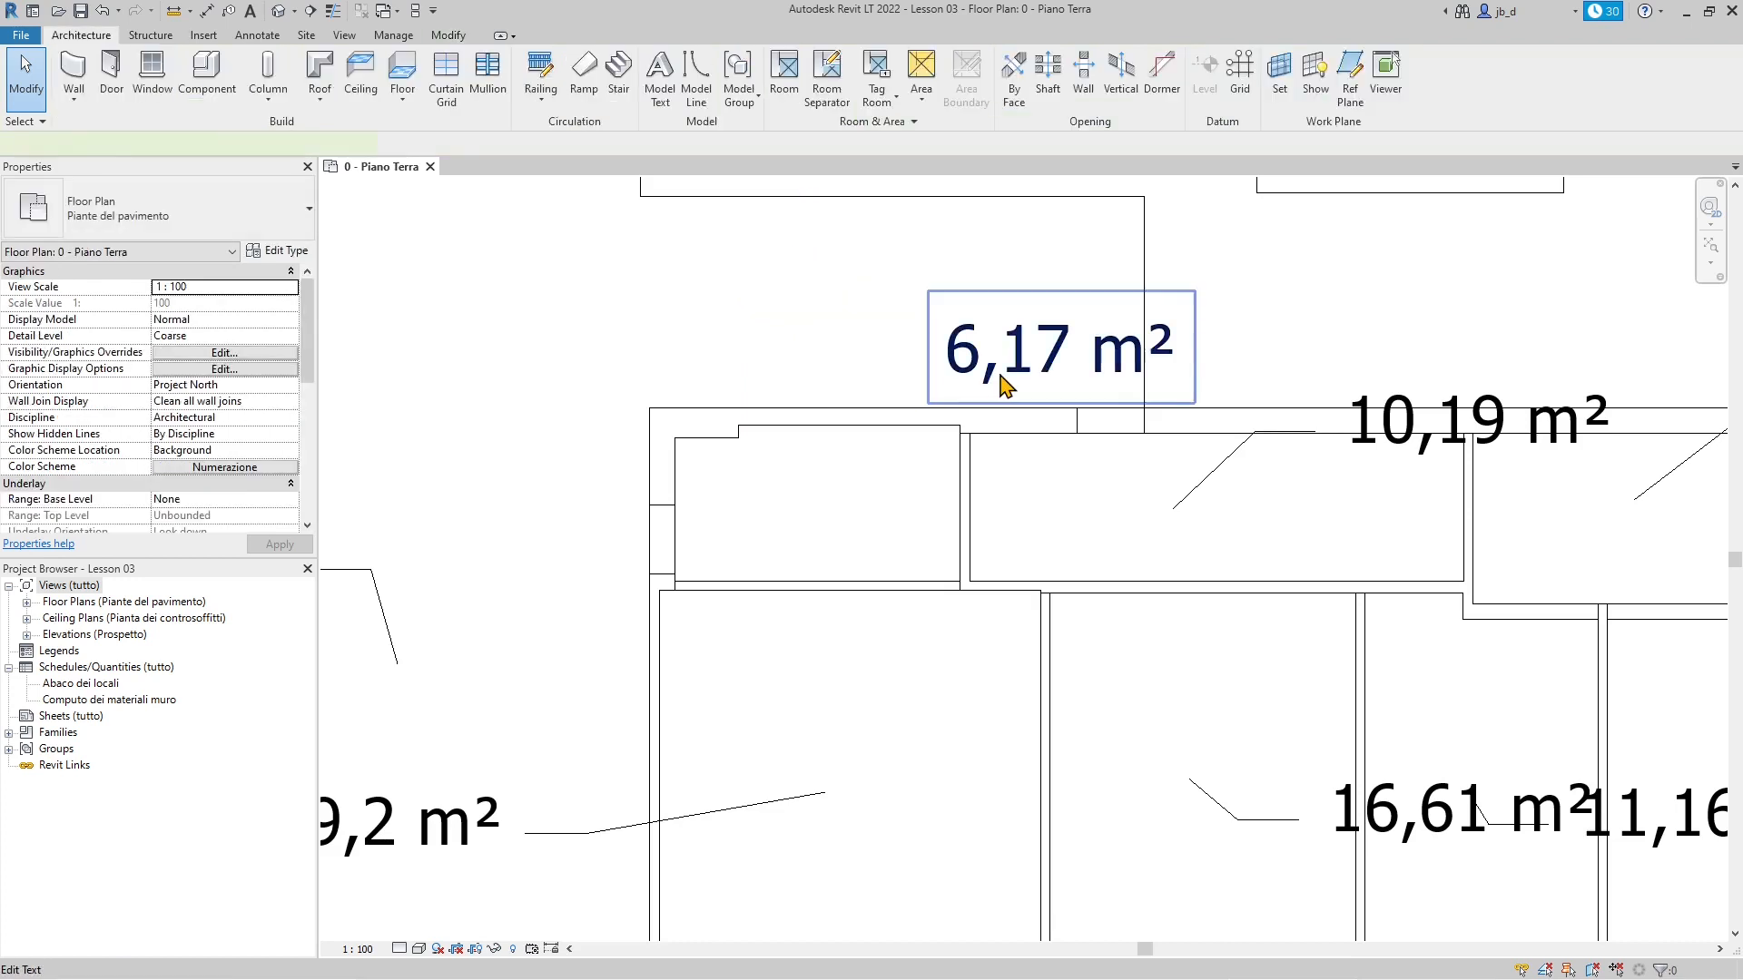
Step: Add a straight leader on the west side of the 6,17 m² label, bending it down so its arrow points into the northwest room
left_click(1004, 386)
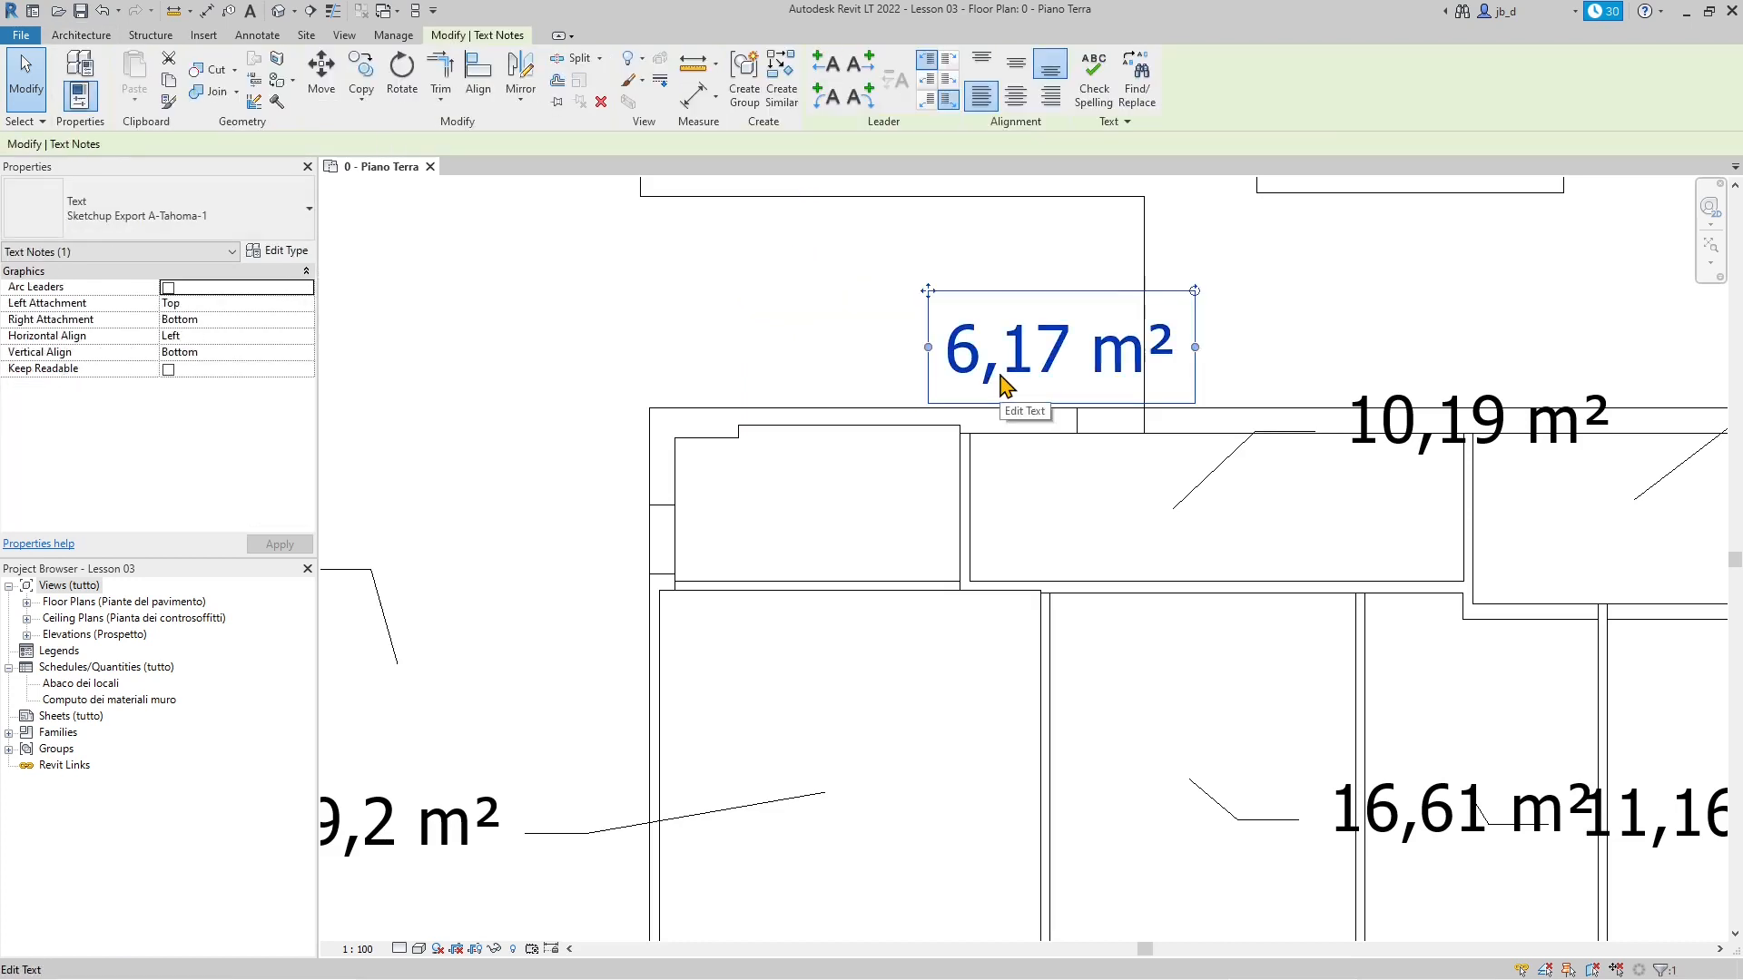
left_click(827, 76)
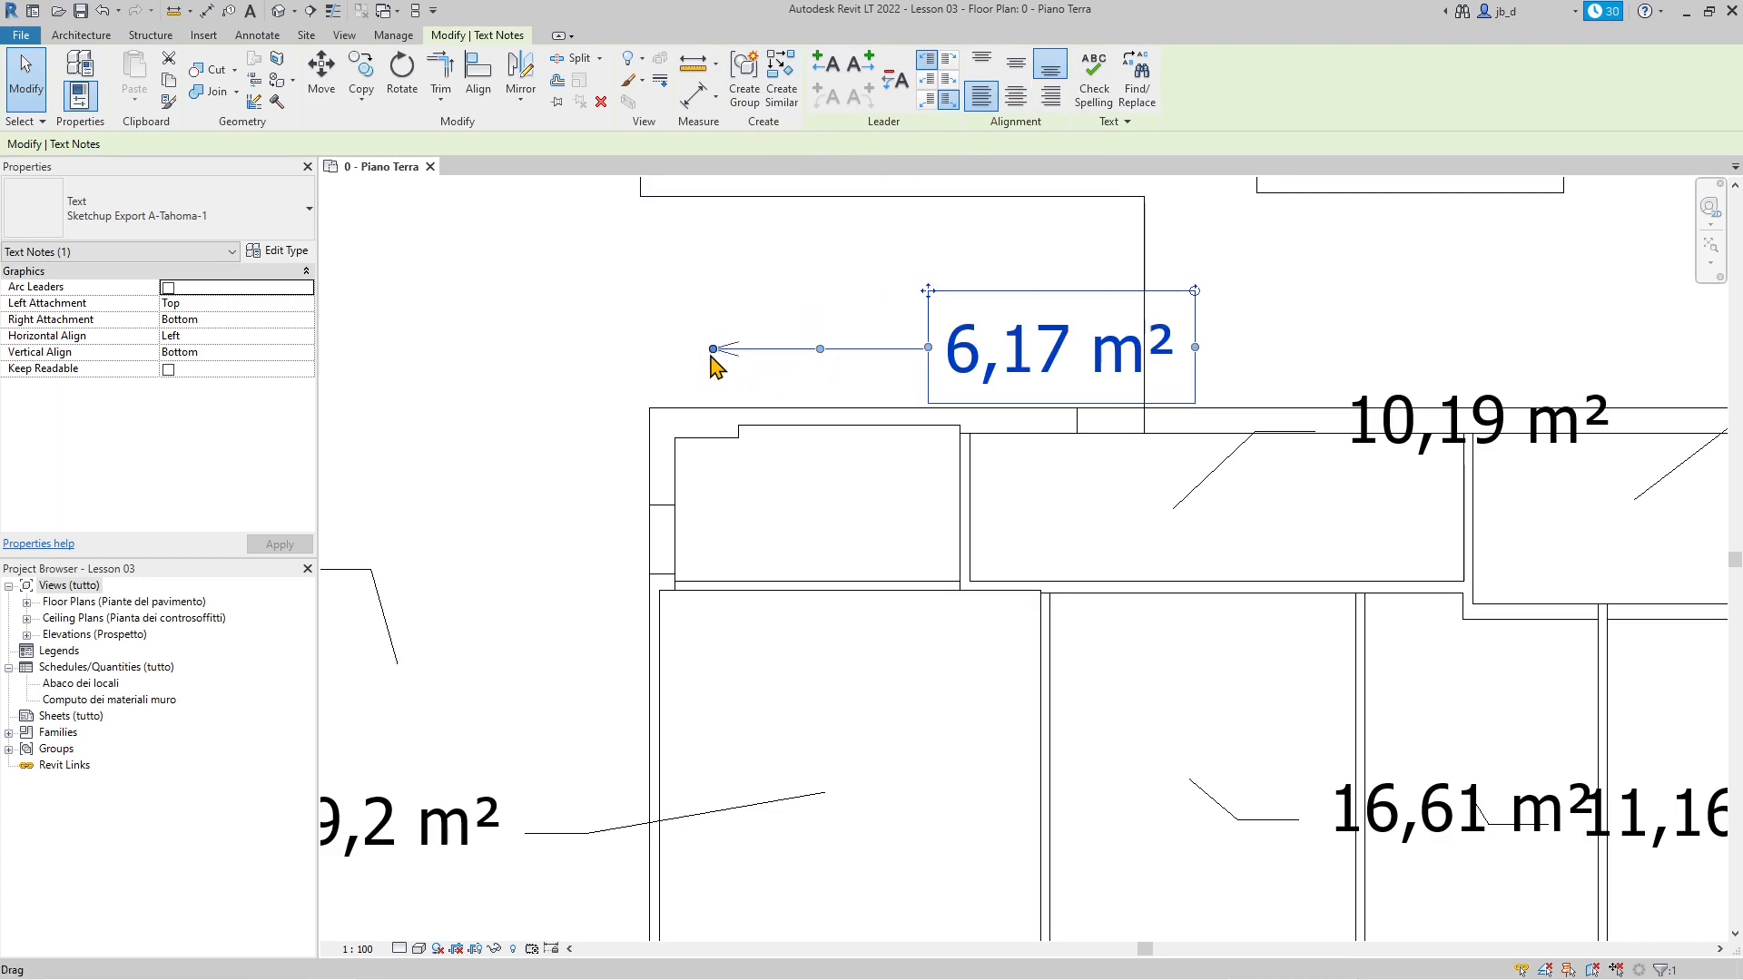
left_click_drag(715, 356, 774, 547)
left_click_drag(851, 447, 817, 390)
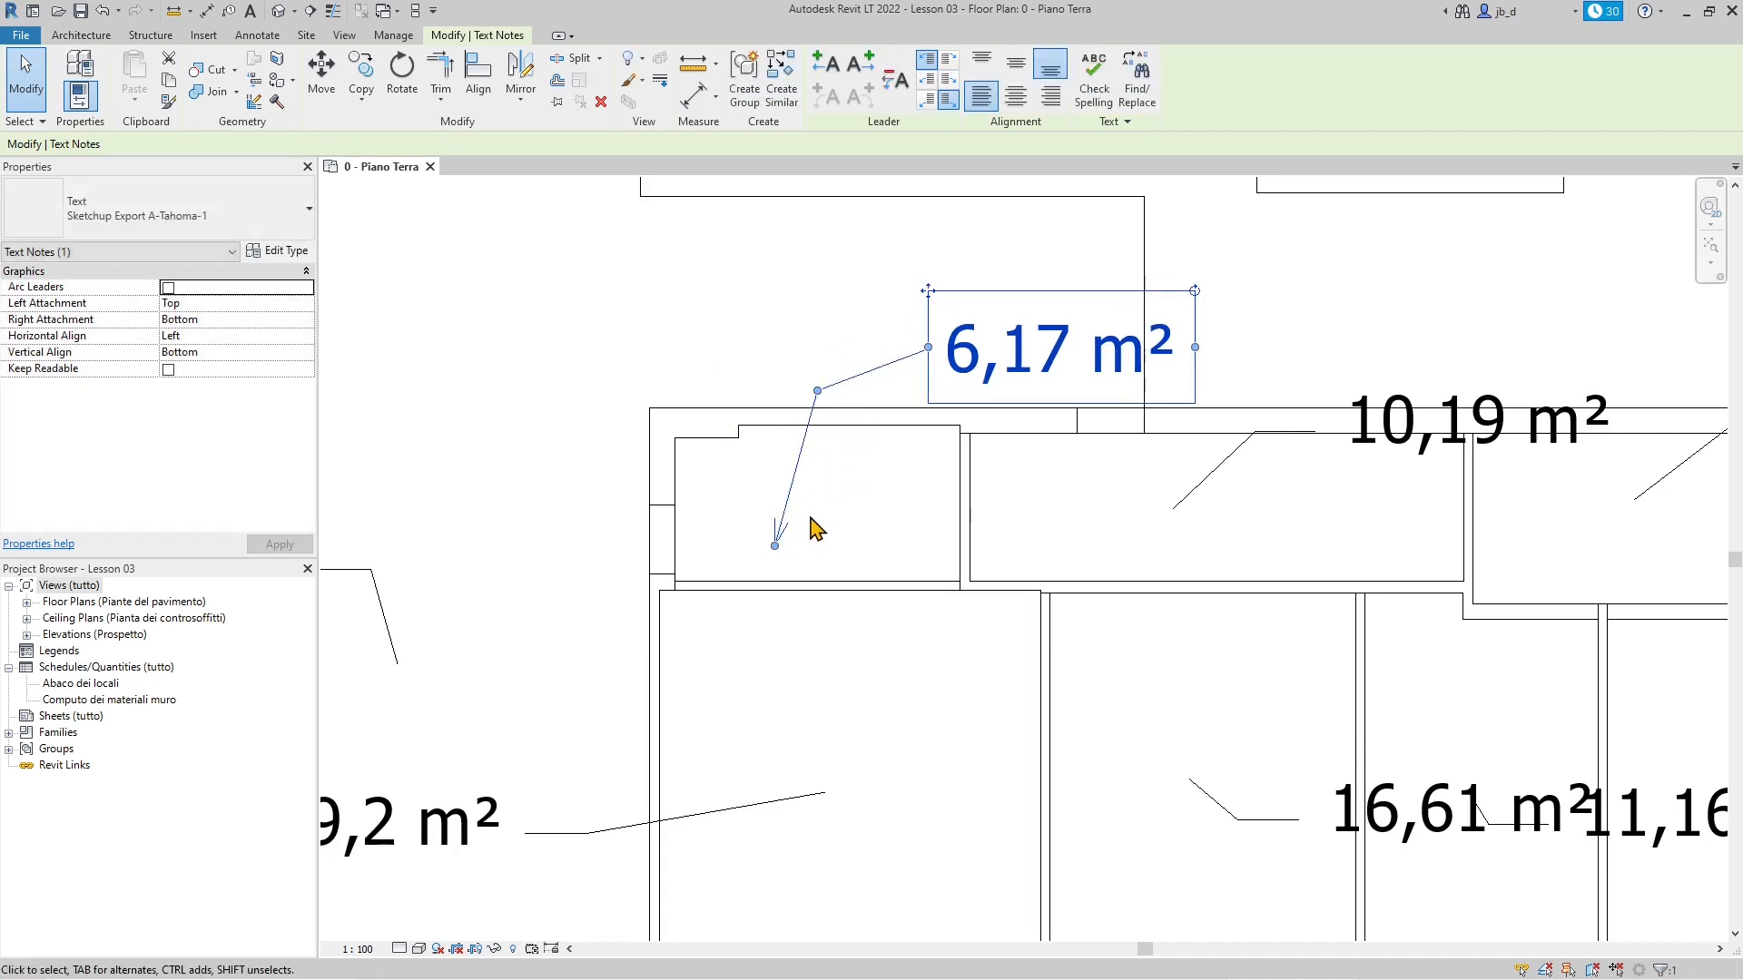
left_click_drag(775, 547, 788, 509)
left_click(259, 35)
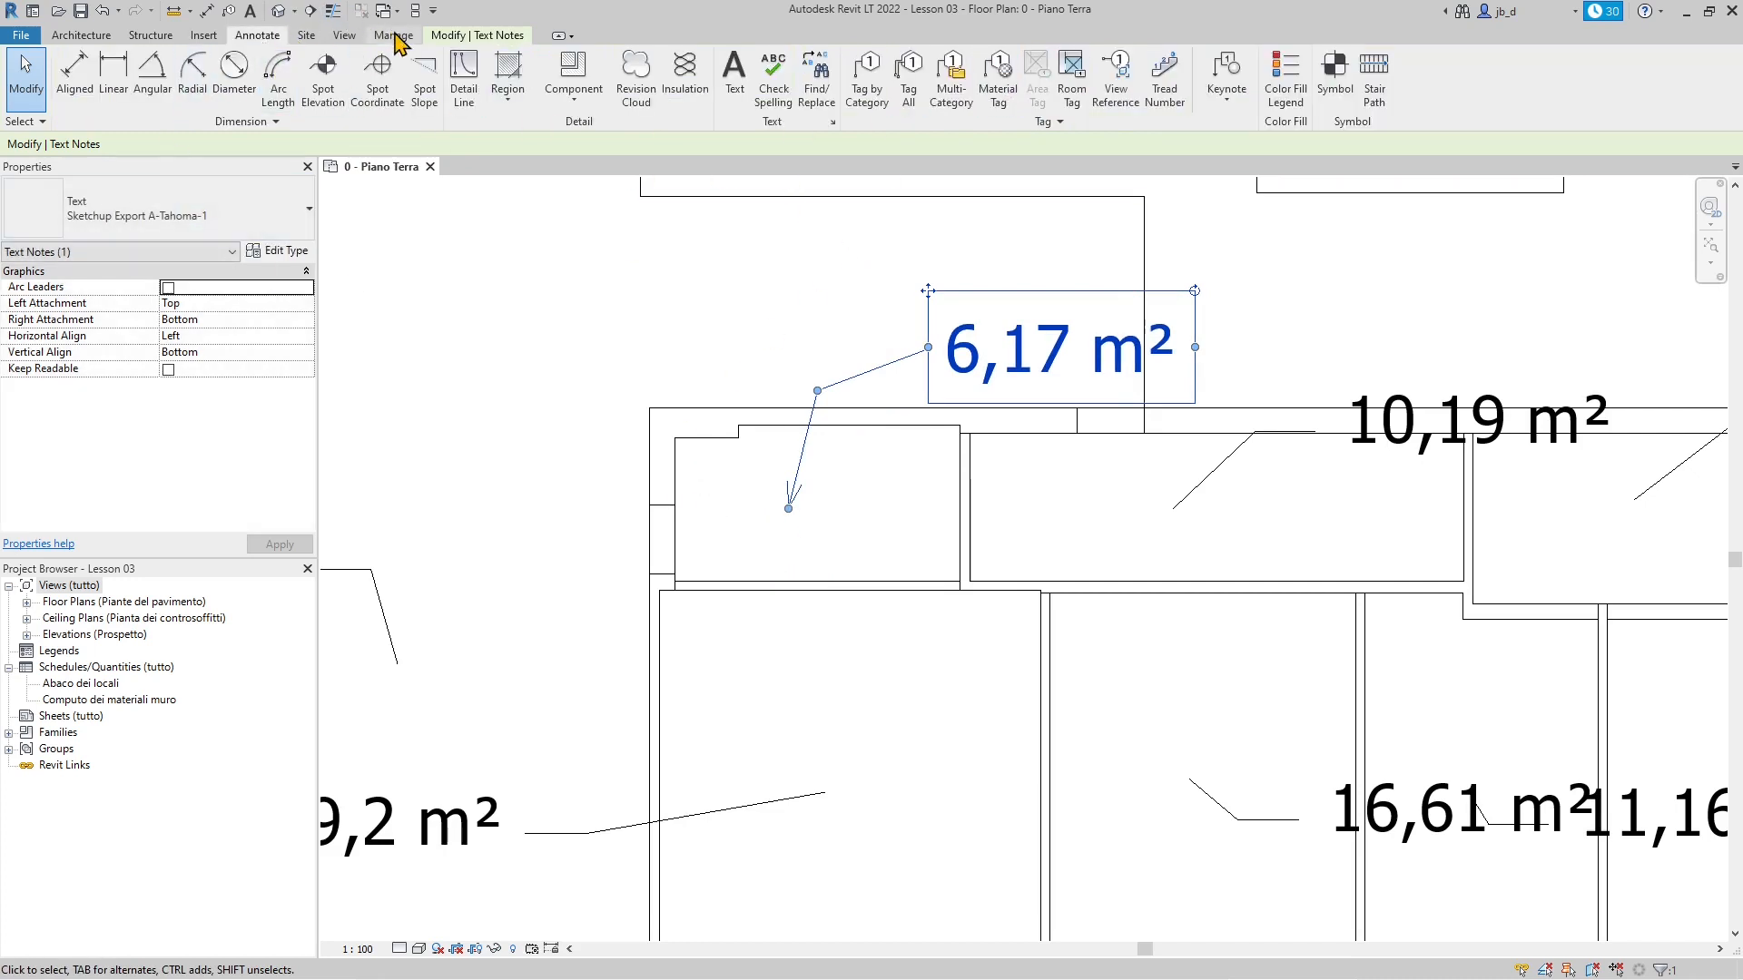
left_click(451, 36)
left_click(498, 397)
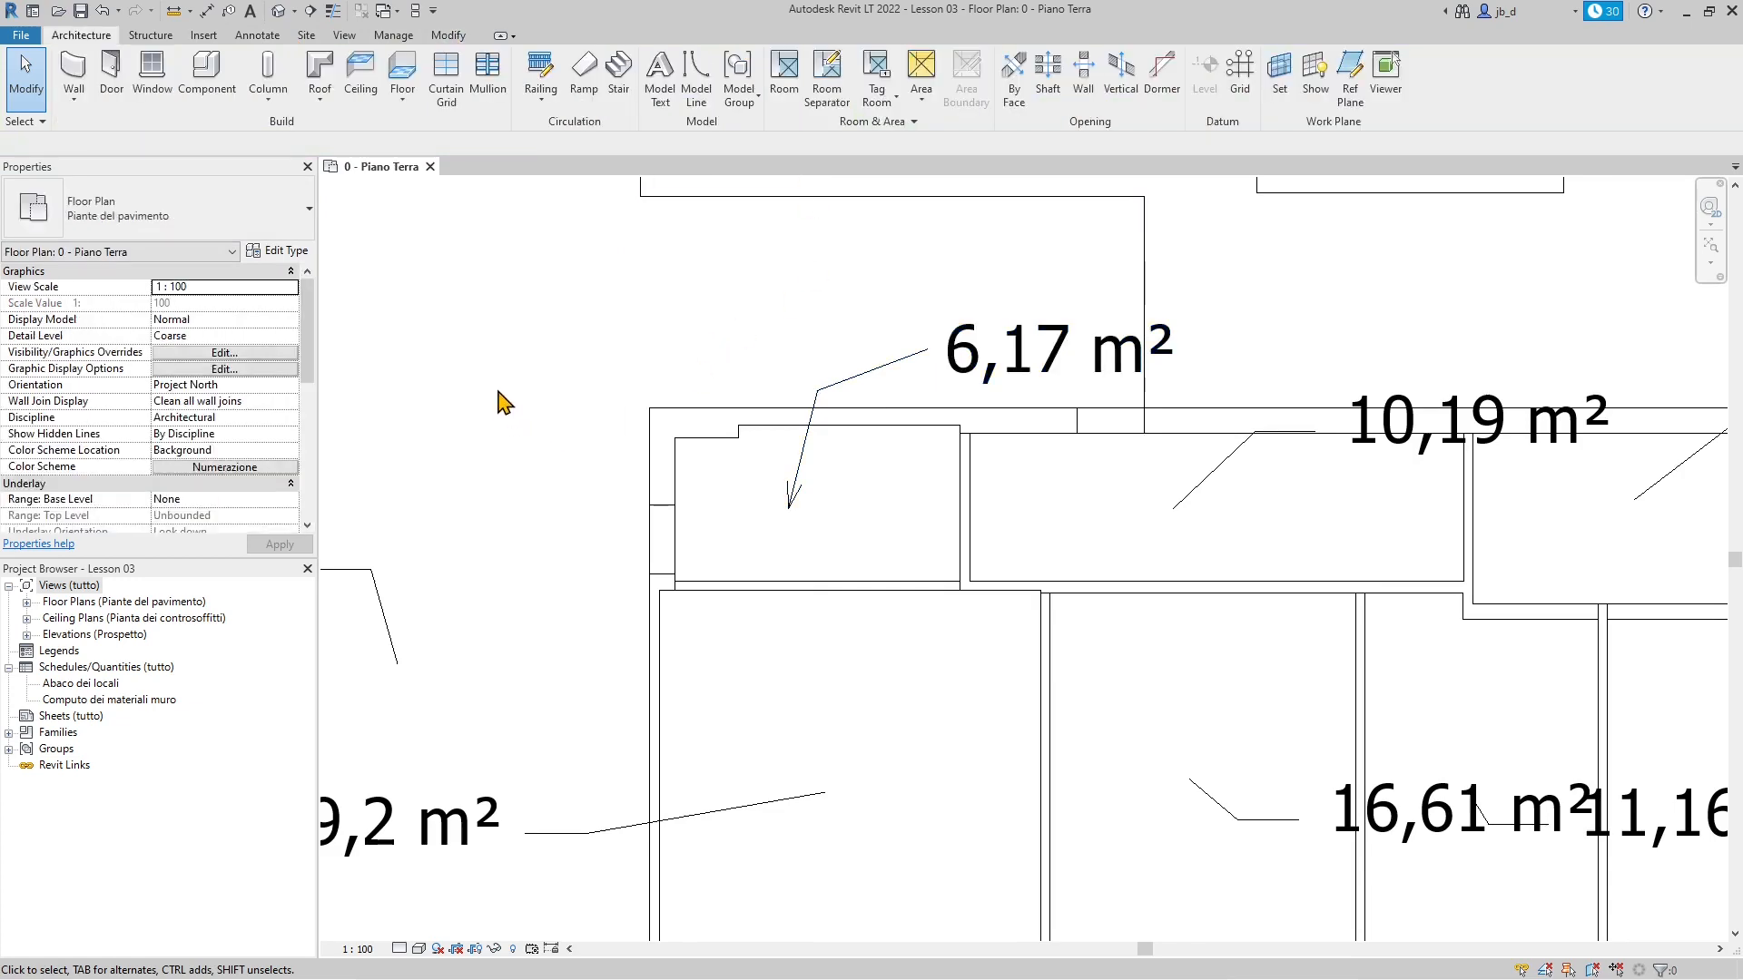
Step: Inspect the outline's projecting edge and the 6,17 m² label with its leader as individually selectable elements
scroll(606, 439, "down", 3)
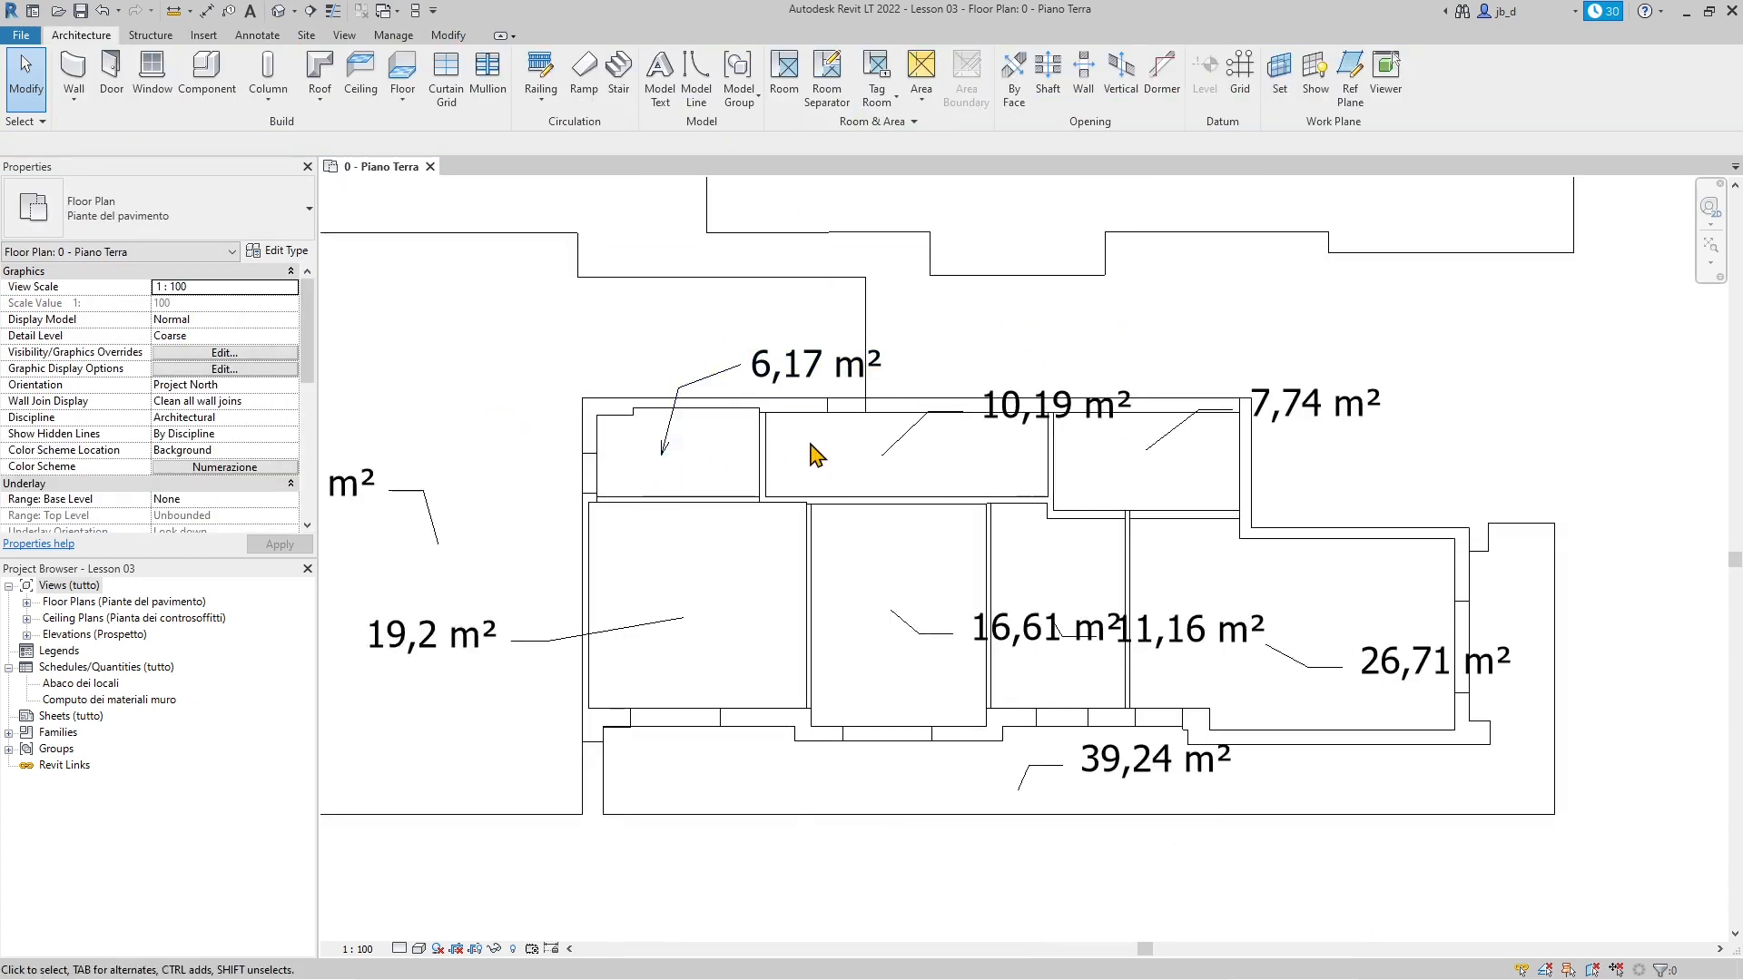
scroll(874, 517, "down", 2)
left_click(924, 359)
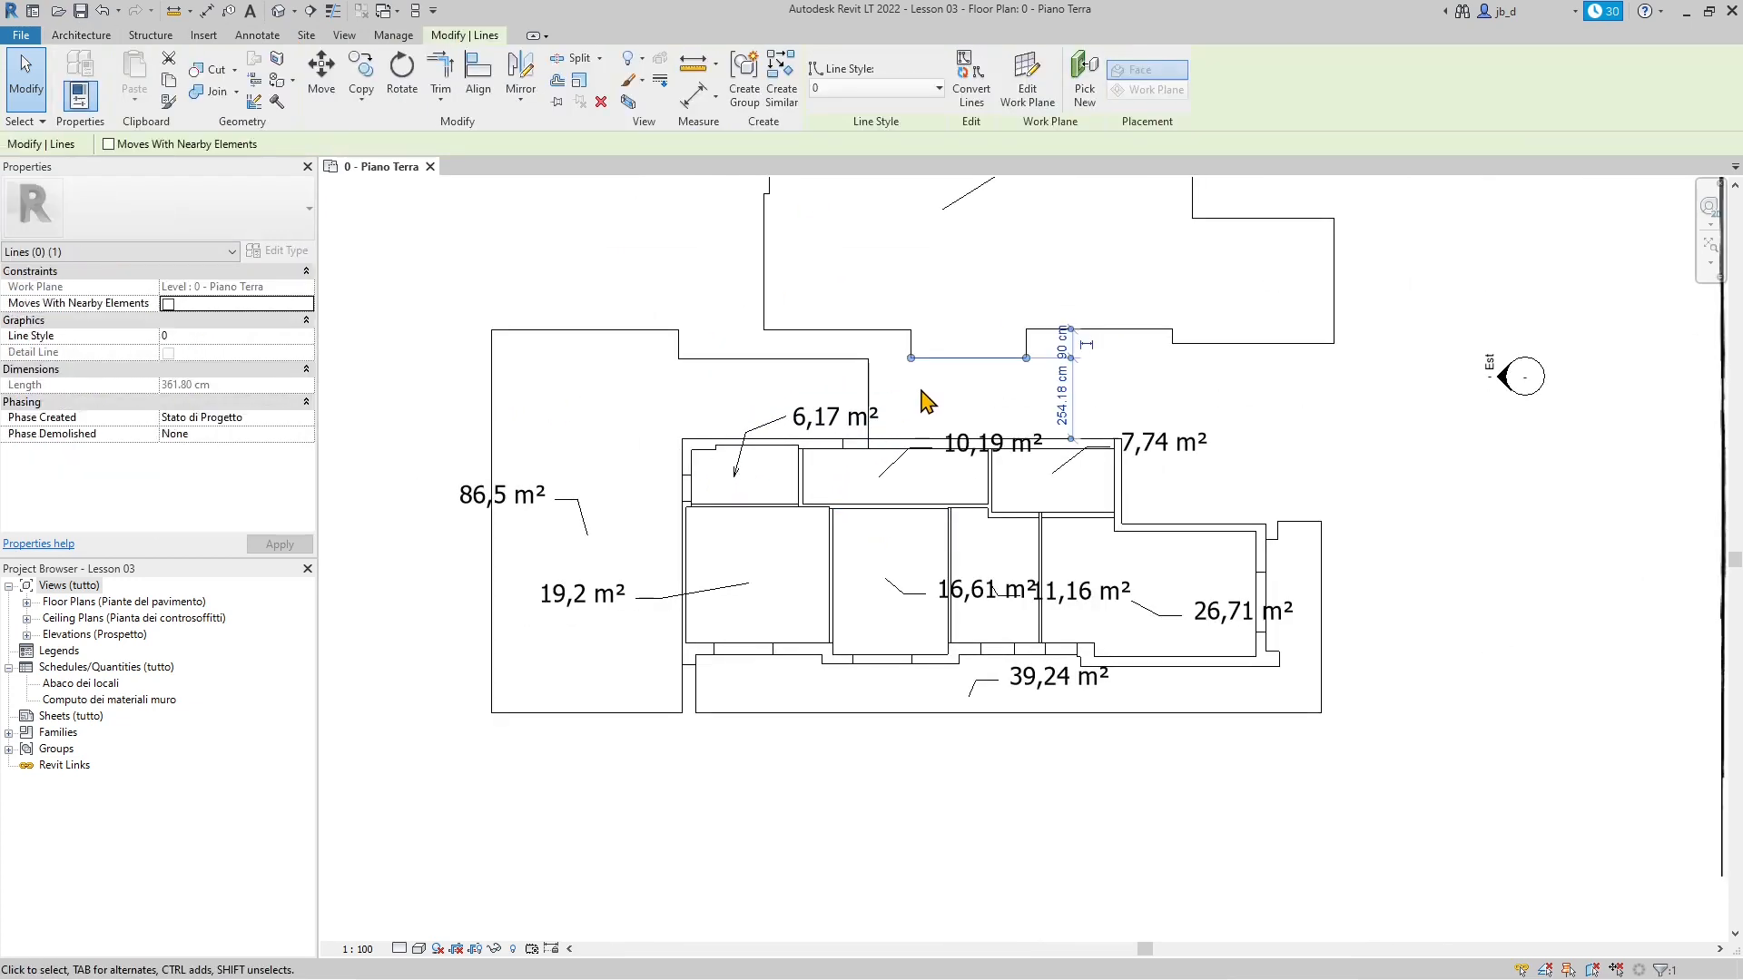
left_click(921, 391)
scroll(923, 400, "up", 2)
left_click(866, 397)
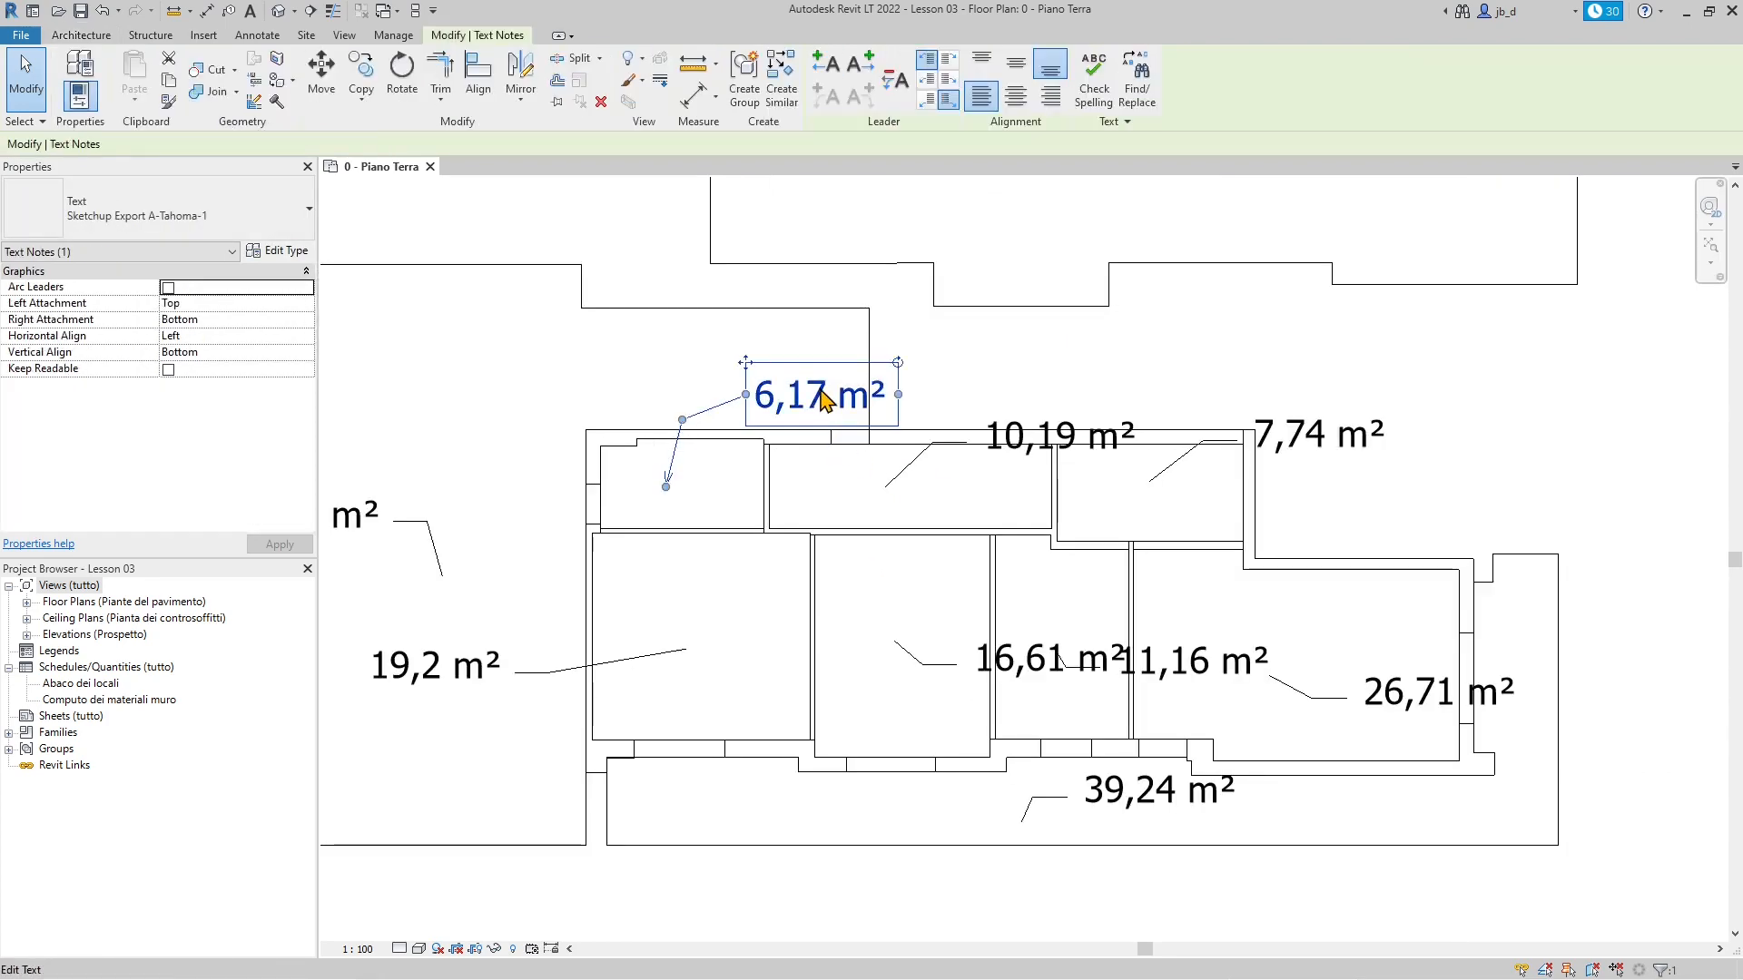
left_click(993, 400)
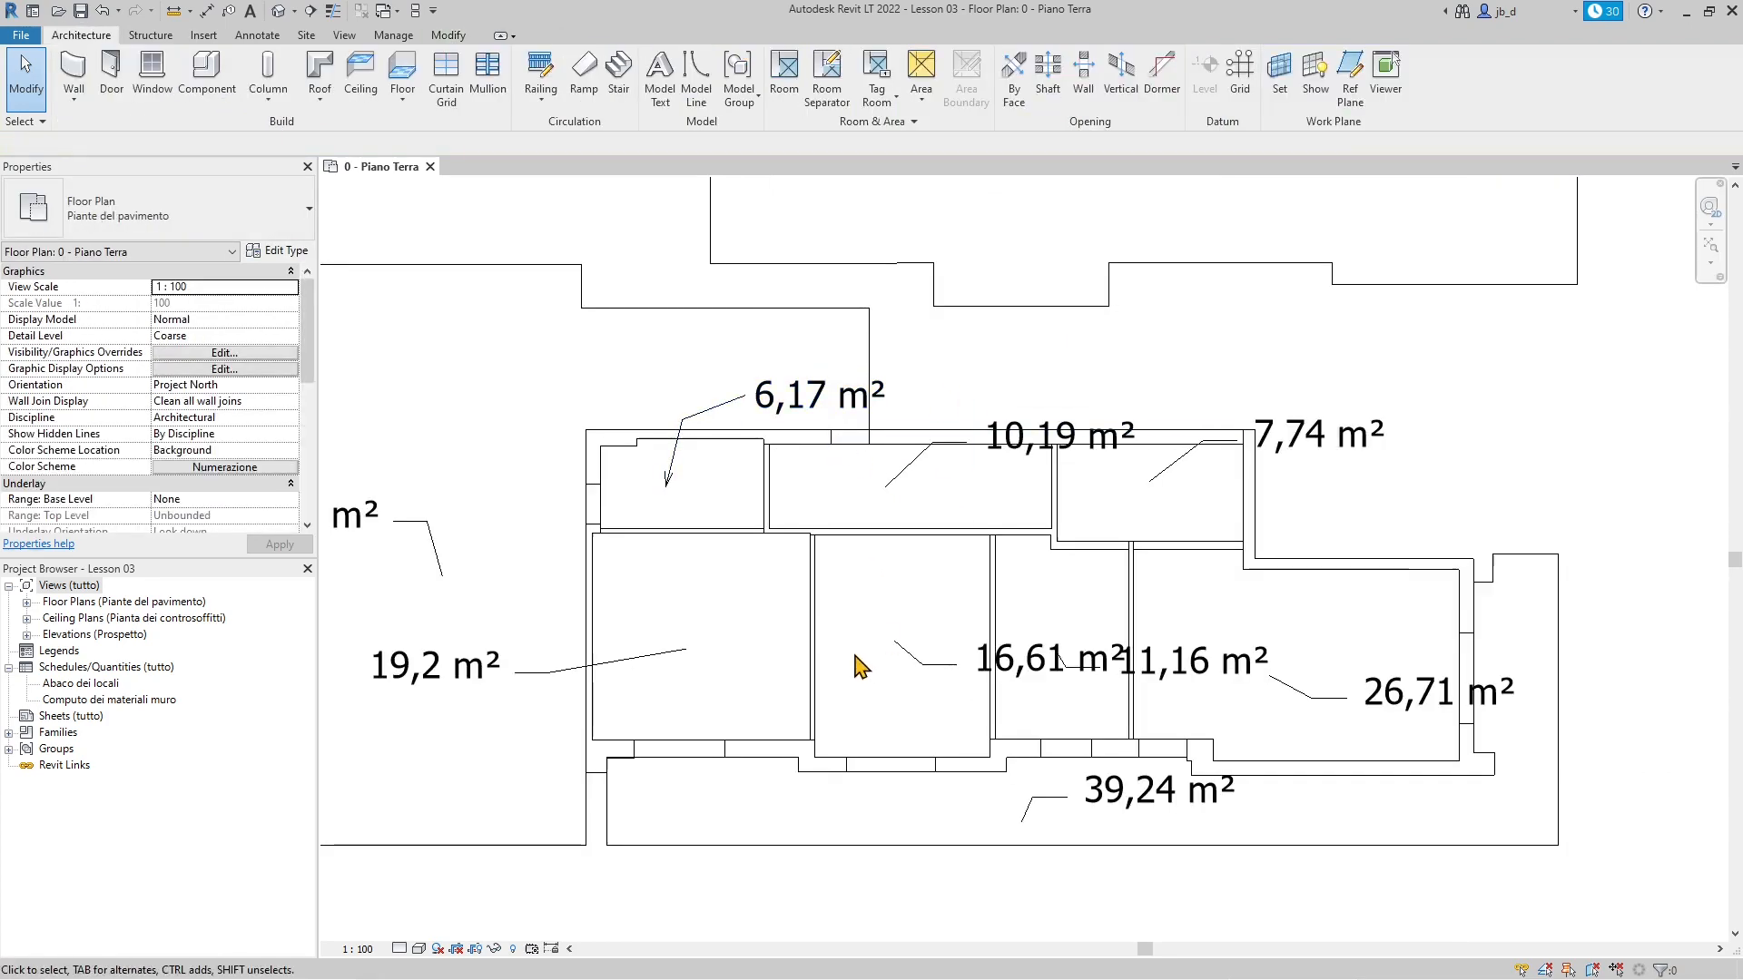
Step: Compare the exploded CAD drawing with the scanned plan image Pianta Scanner.jpg beside it
scroll(860, 667, "down", 2)
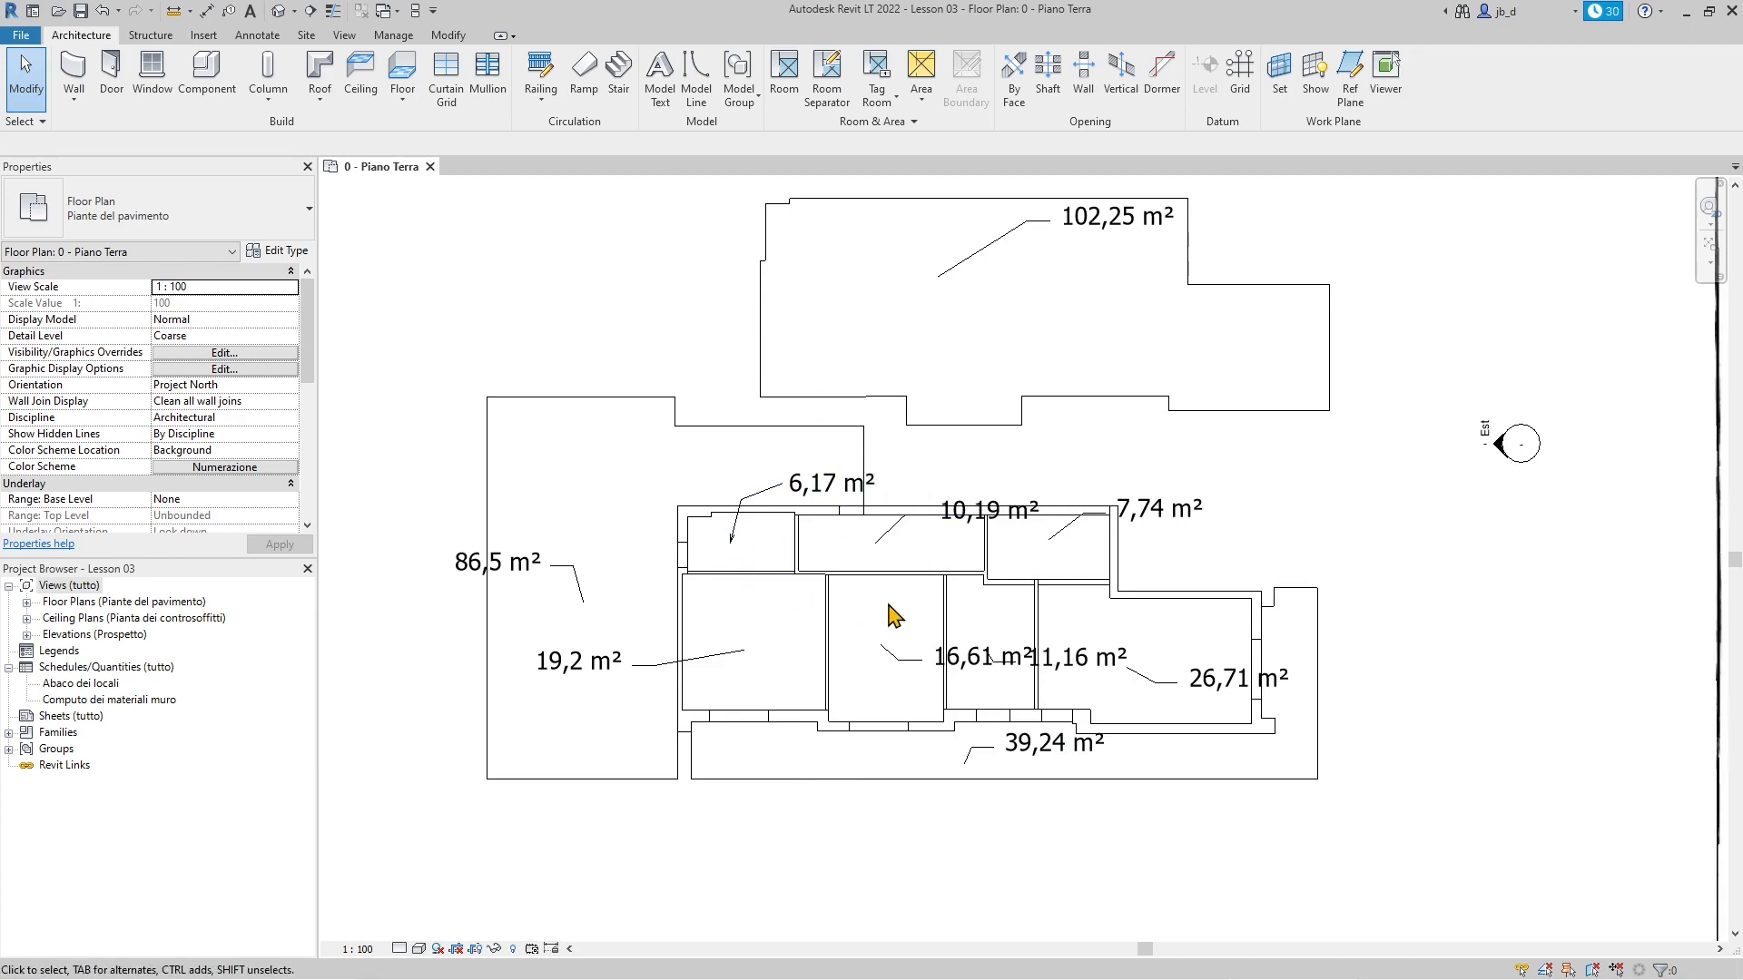
scroll(839, 572, "up", 2)
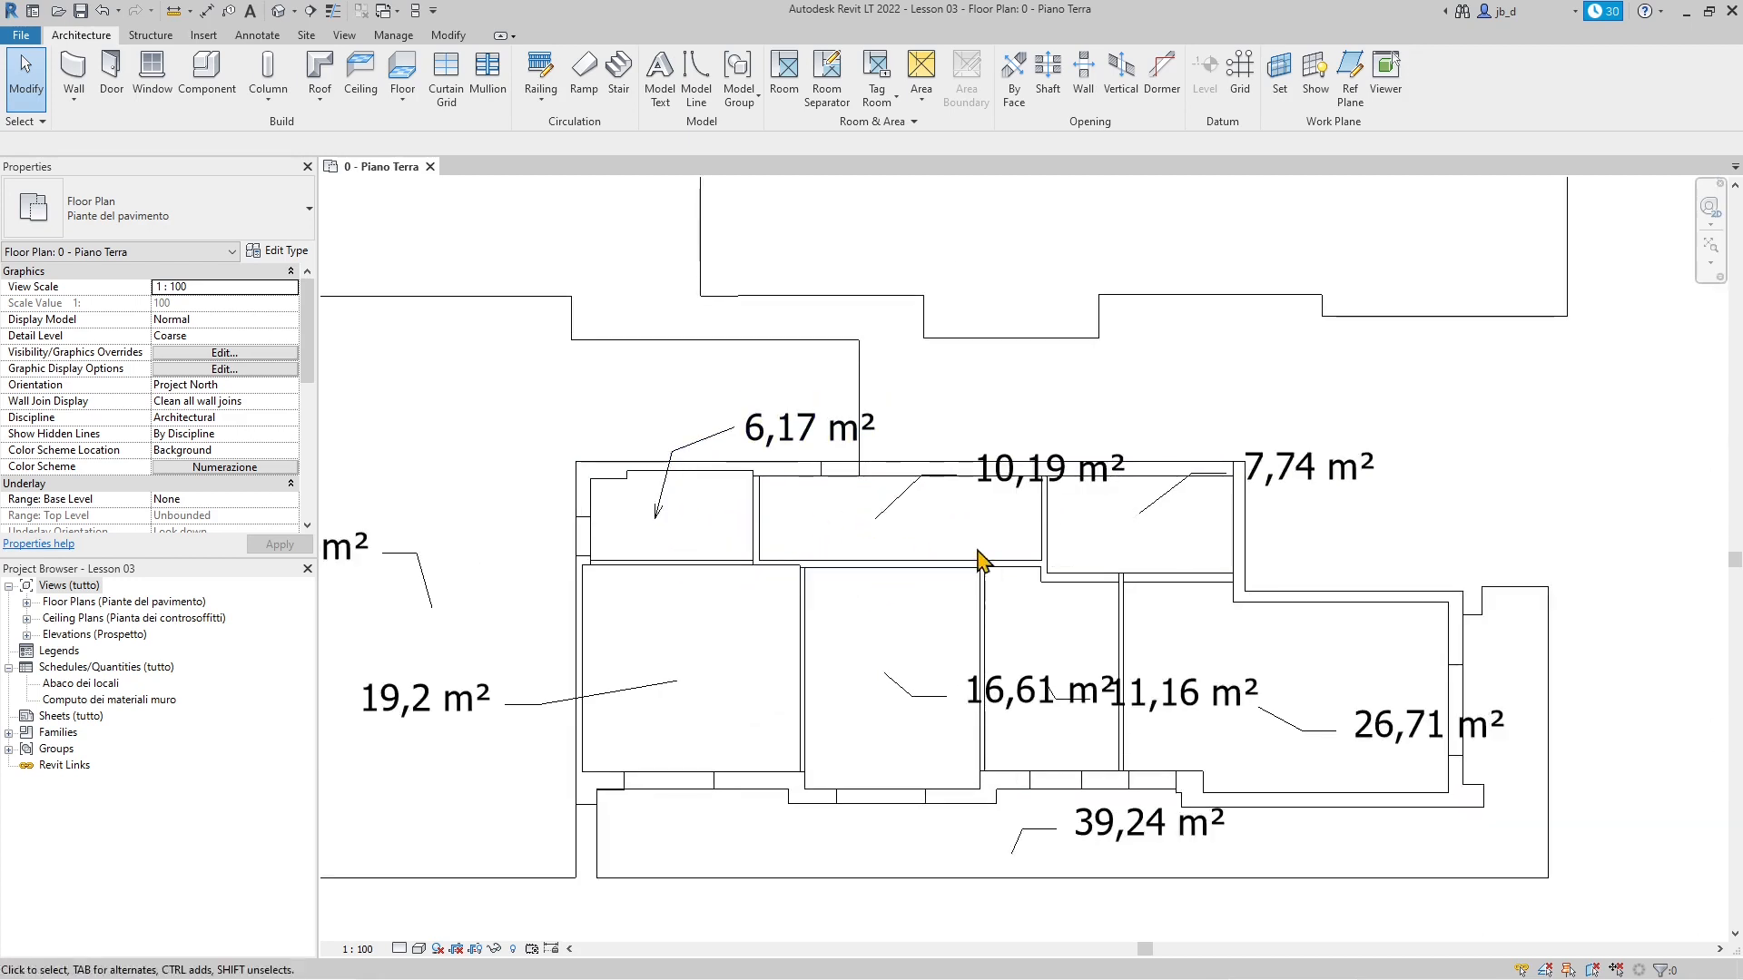
scroll(1112, 608, "down", 1)
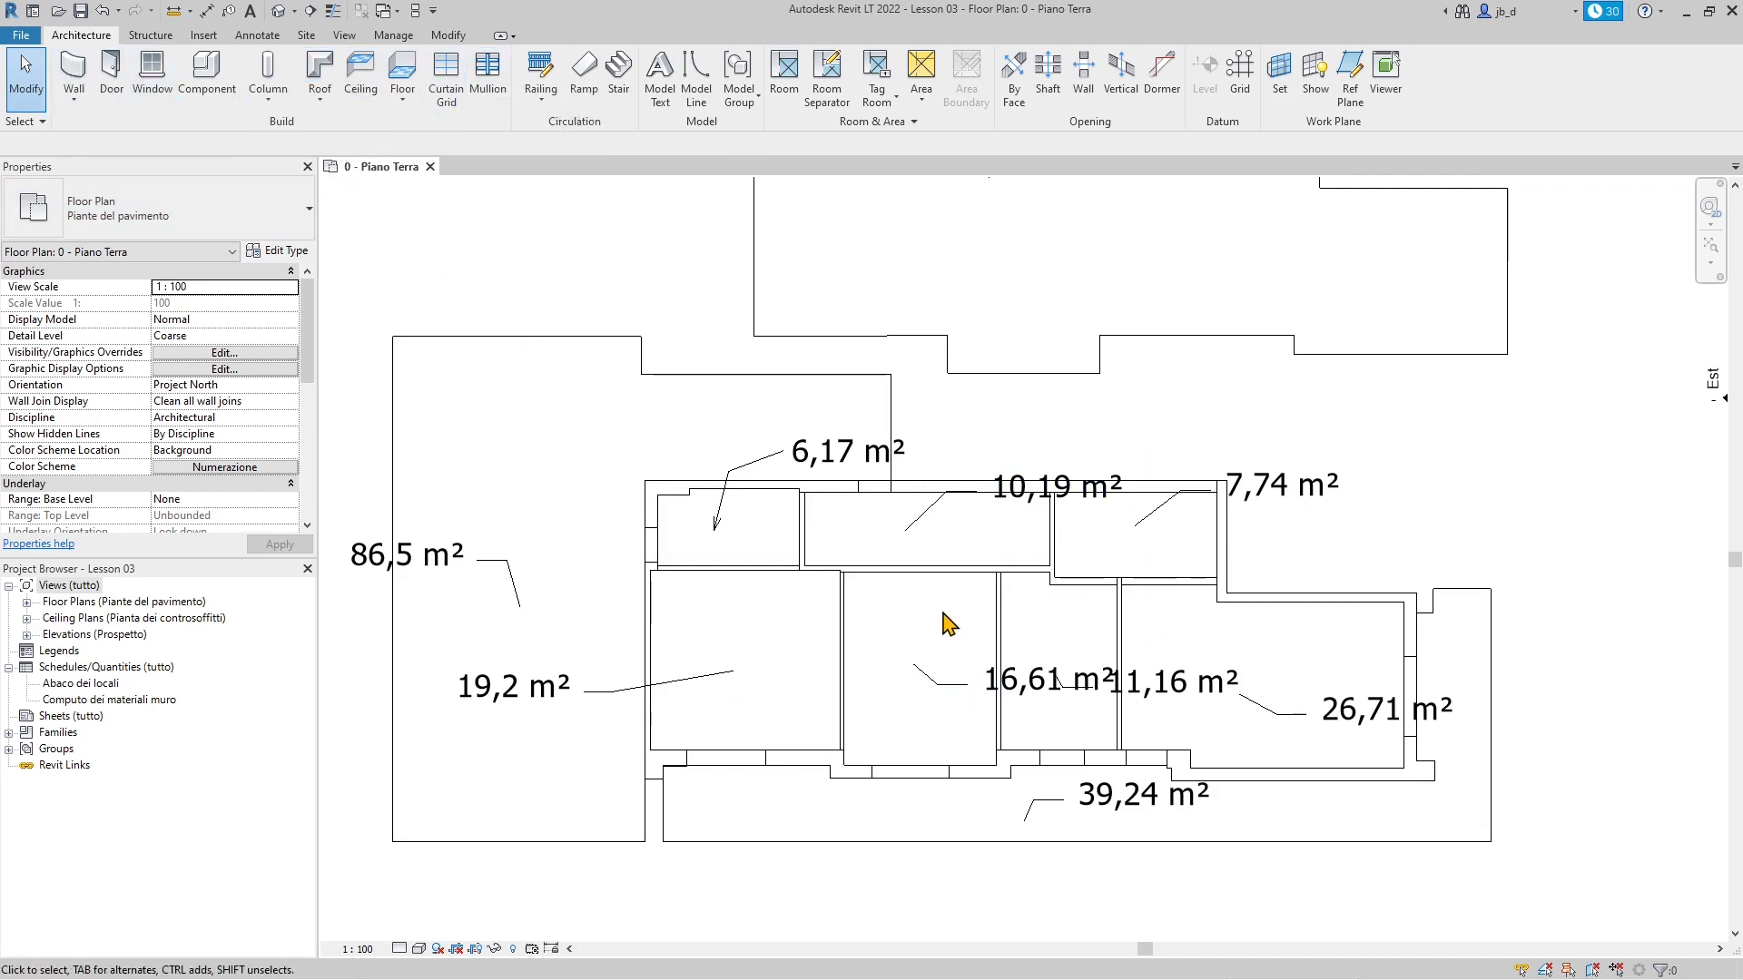
scroll(605, 645, "down", 3)
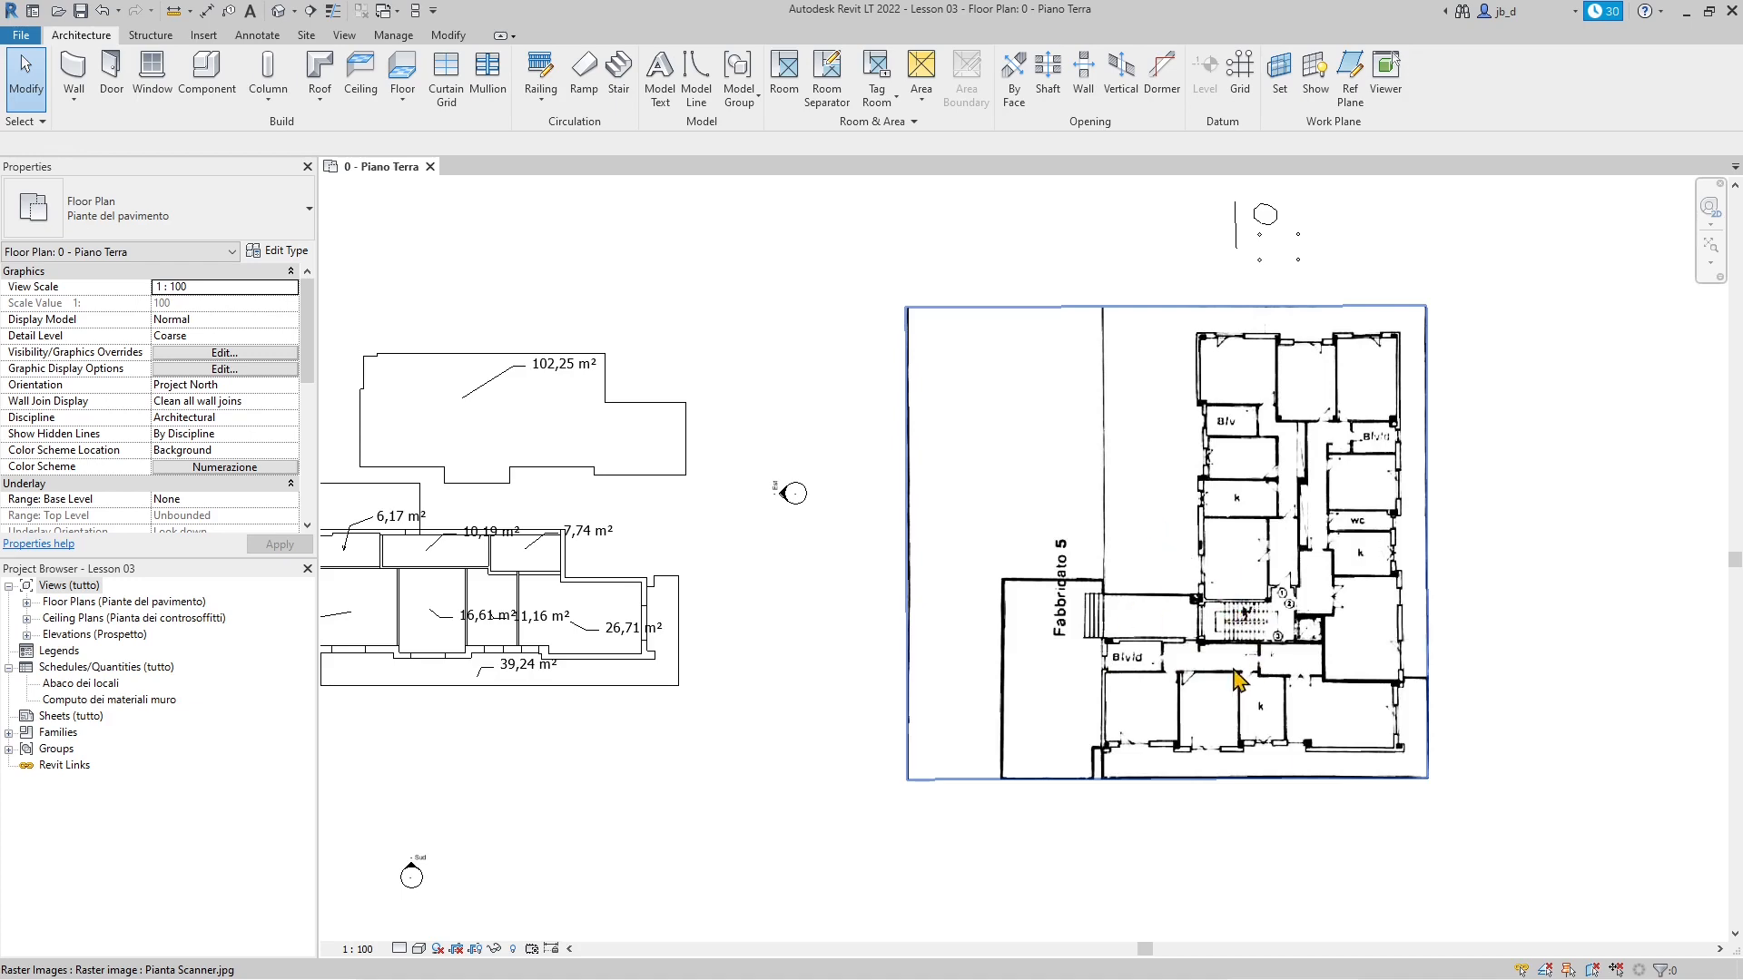
scroll(1242, 683, "up", 2)
scroll(1261, 690, "up", 2)
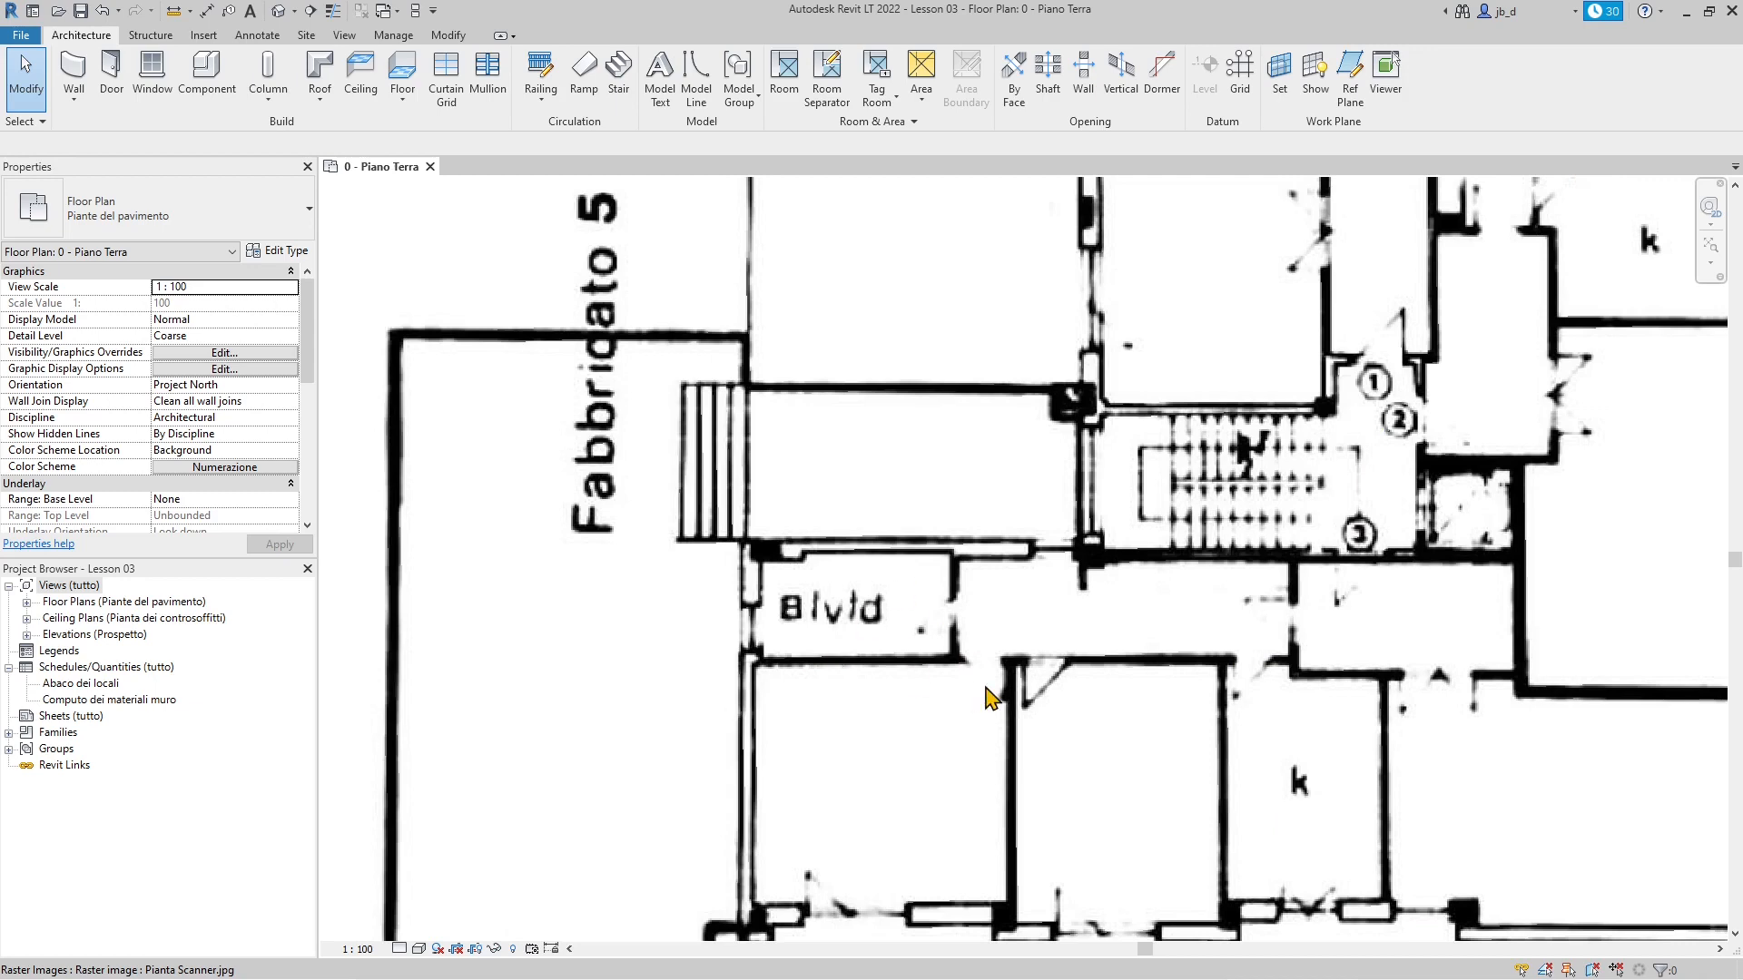
scroll(1183, 667, "down", 2)
scroll(1263, 586, "down", 2)
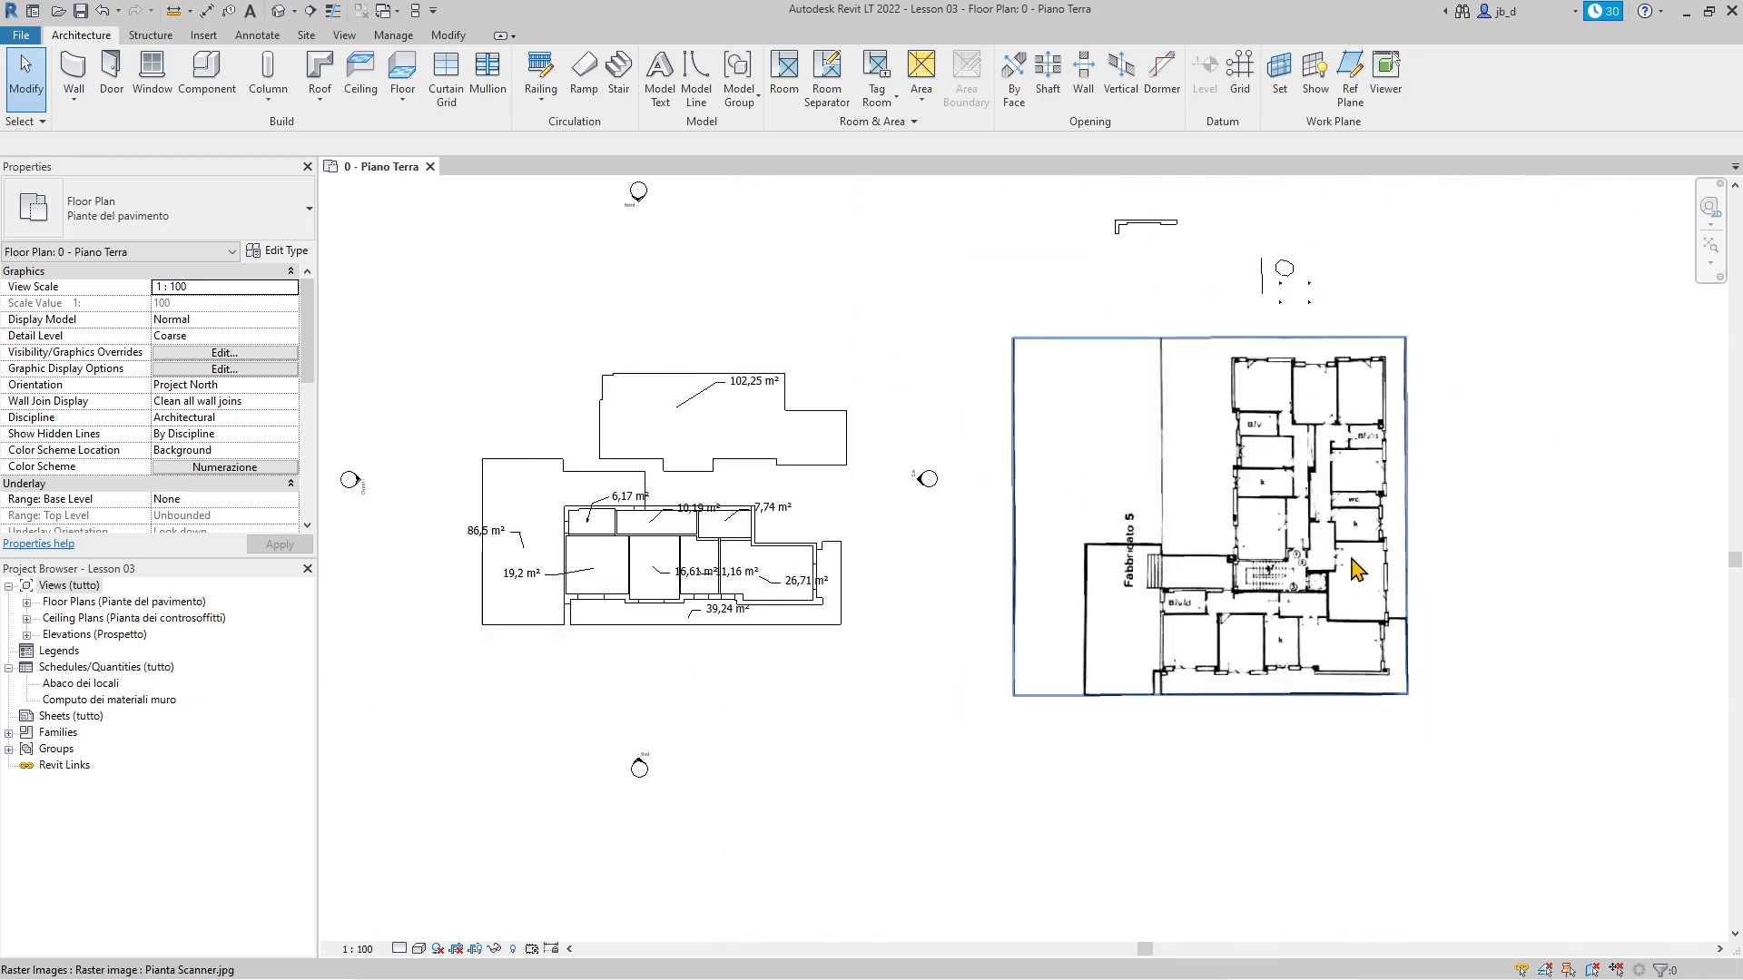
scroll(432, 535, "up", 3)
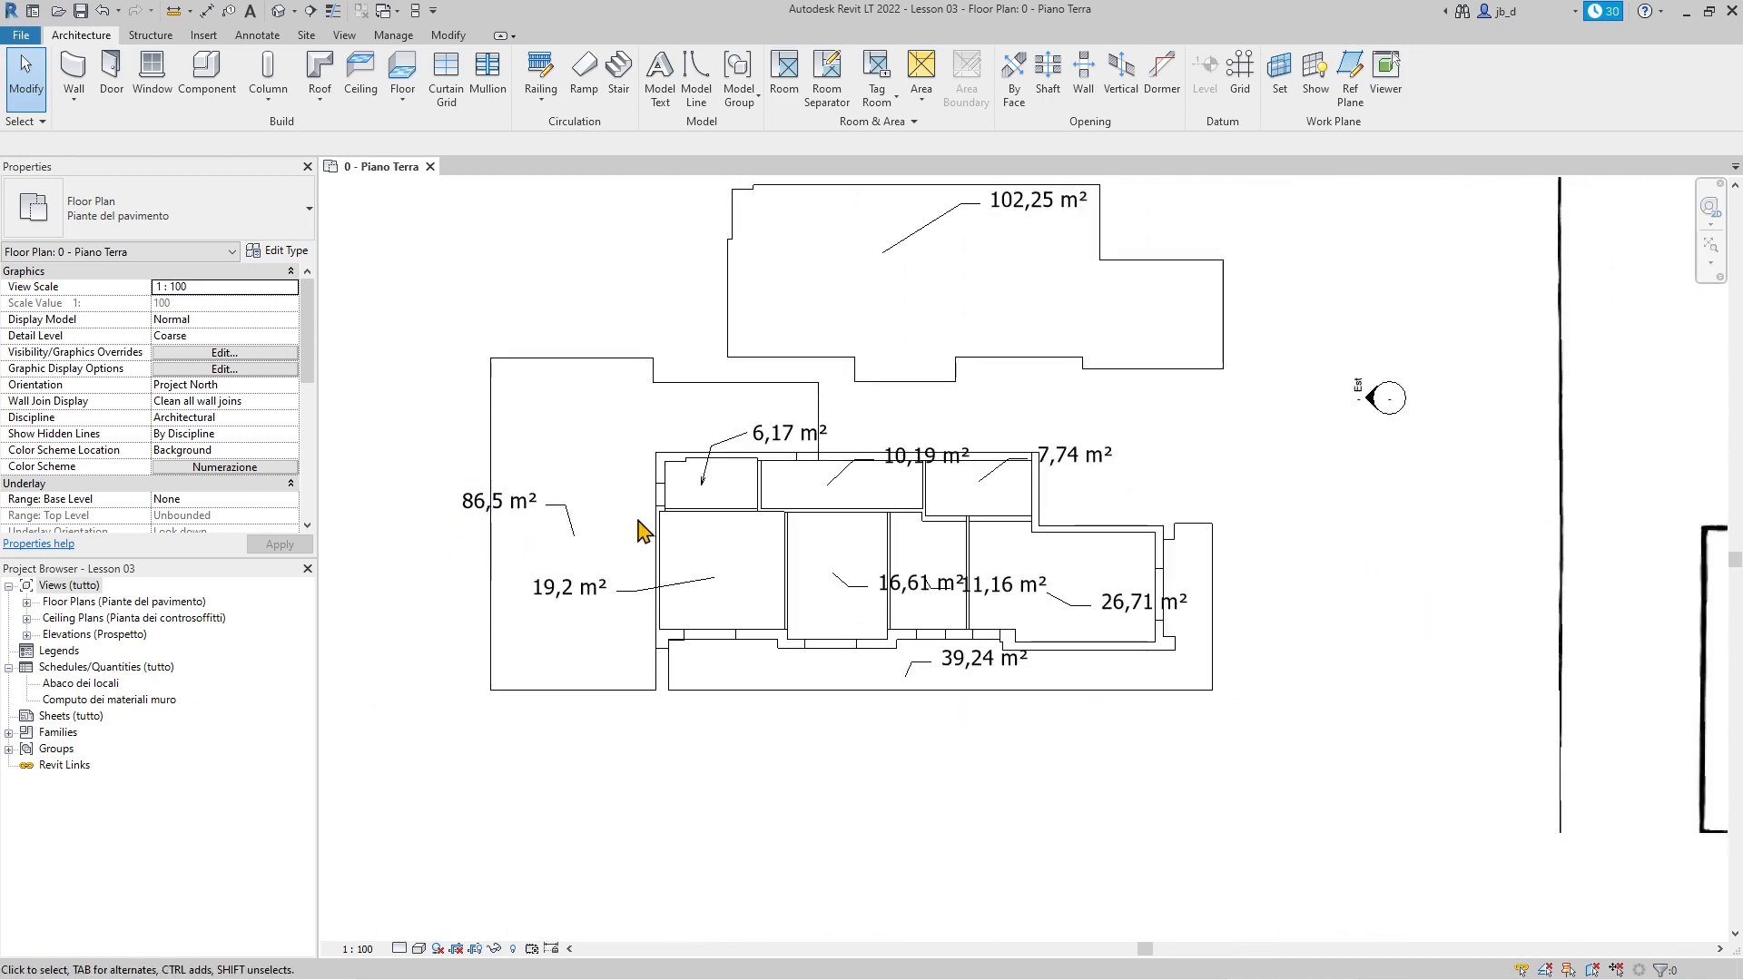
Step: Examine the exploded drawing's room outlines and area labels, together with the surrounding elevation markers and the scanned plan
scroll(709, 557, "up", 1)
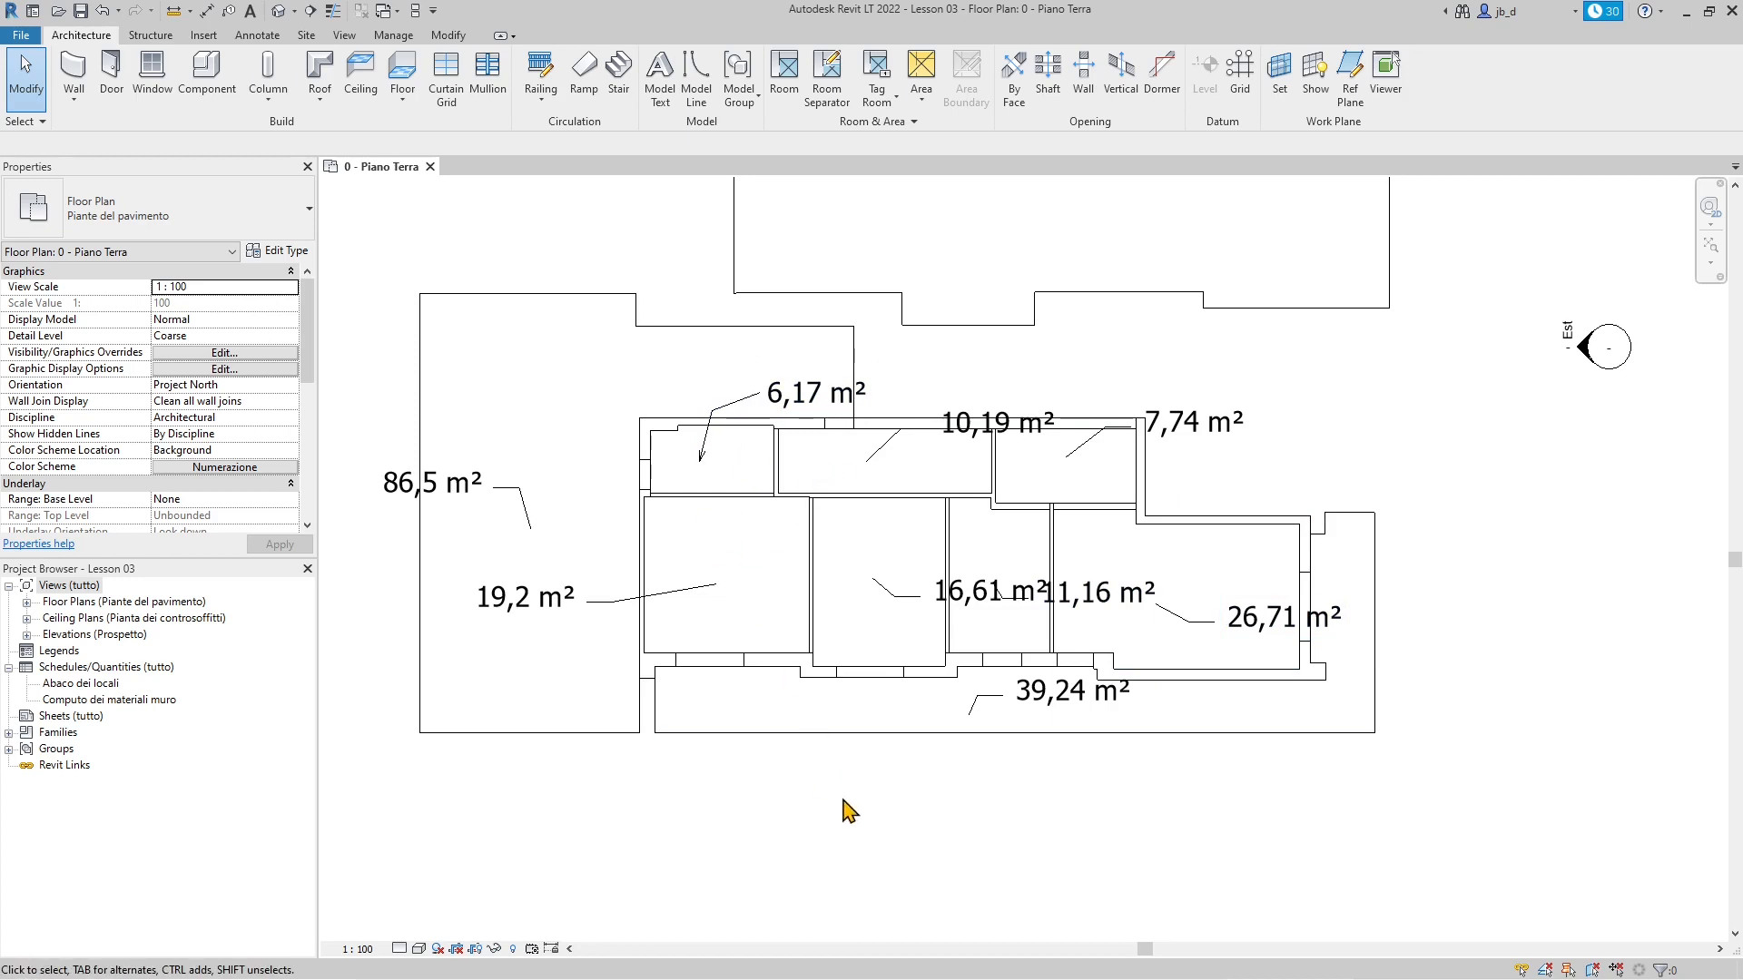
scroll(849, 811, "down", 2)
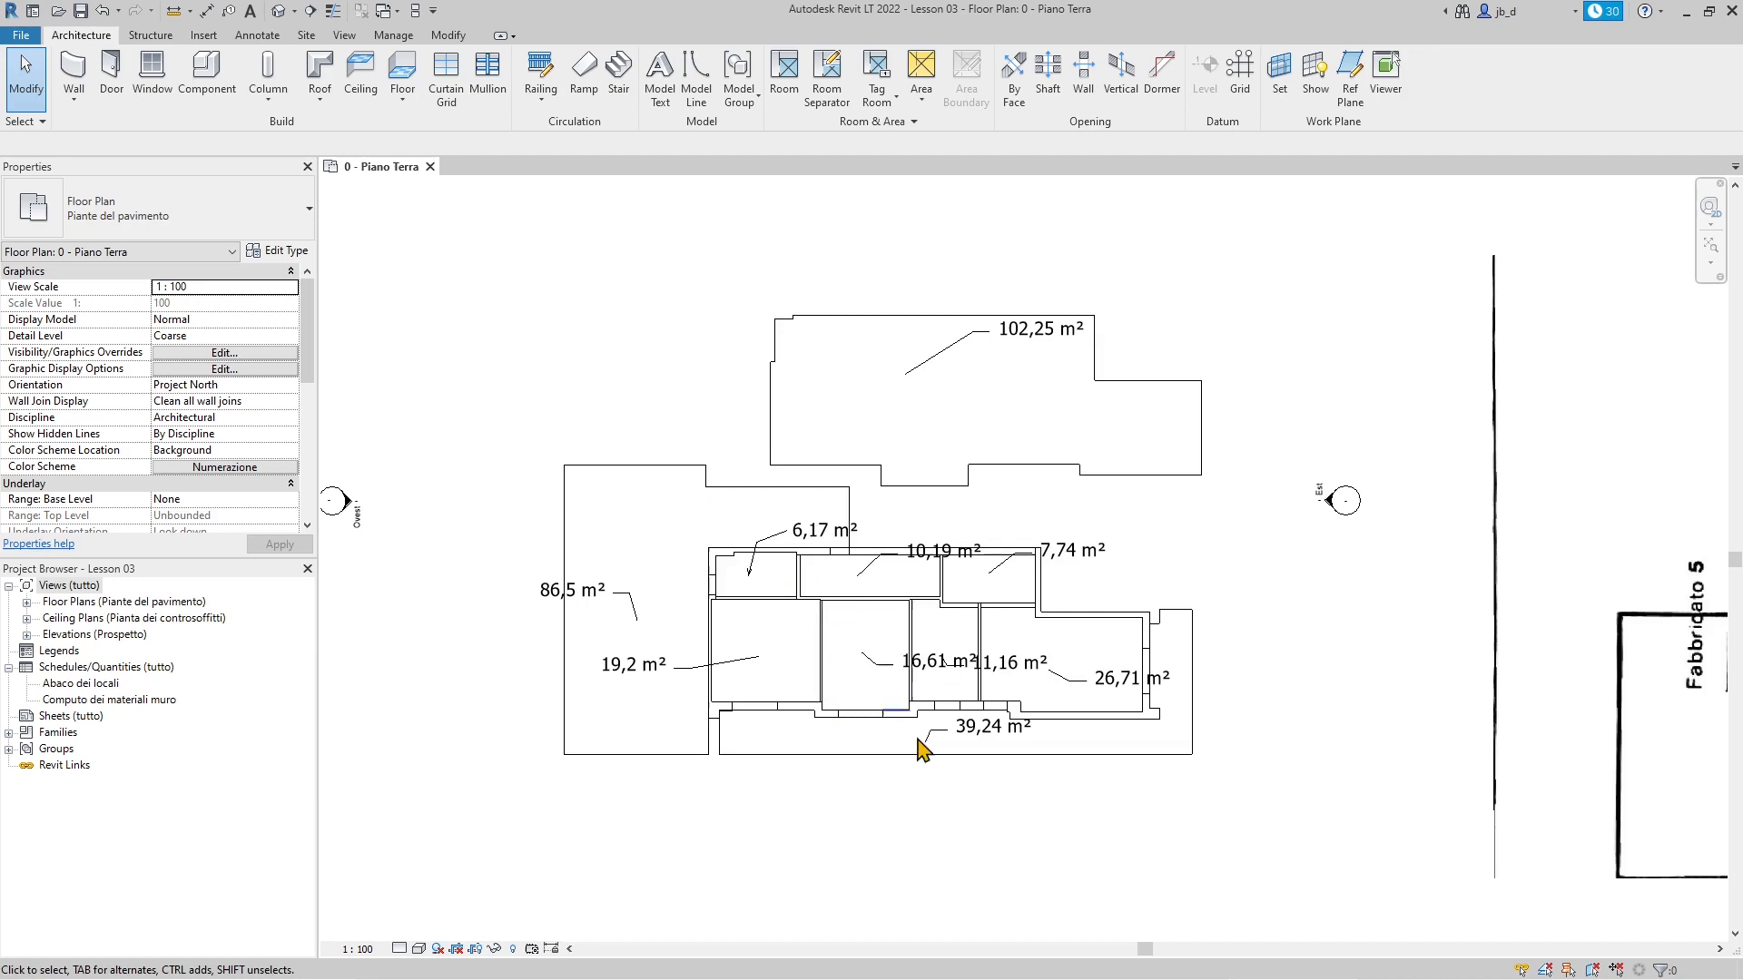
scroll(851, 660, "up", 1)
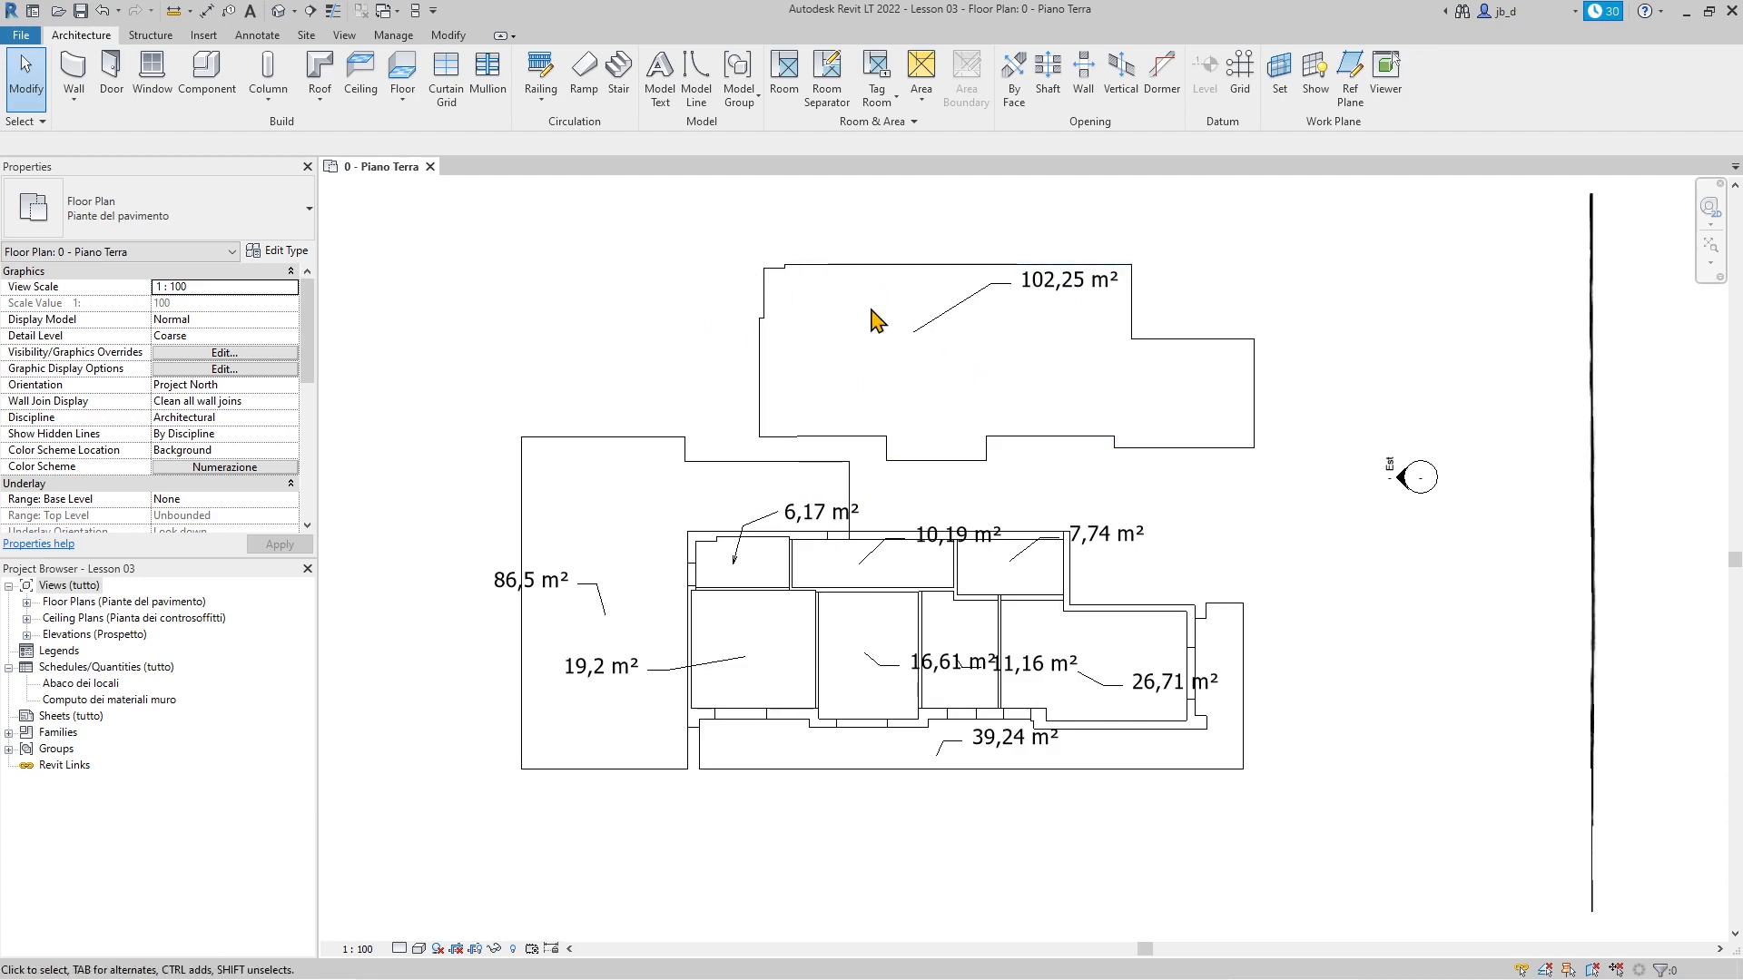
scroll(875, 329, "down", 1)
scroll(624, 572, "down", 1)
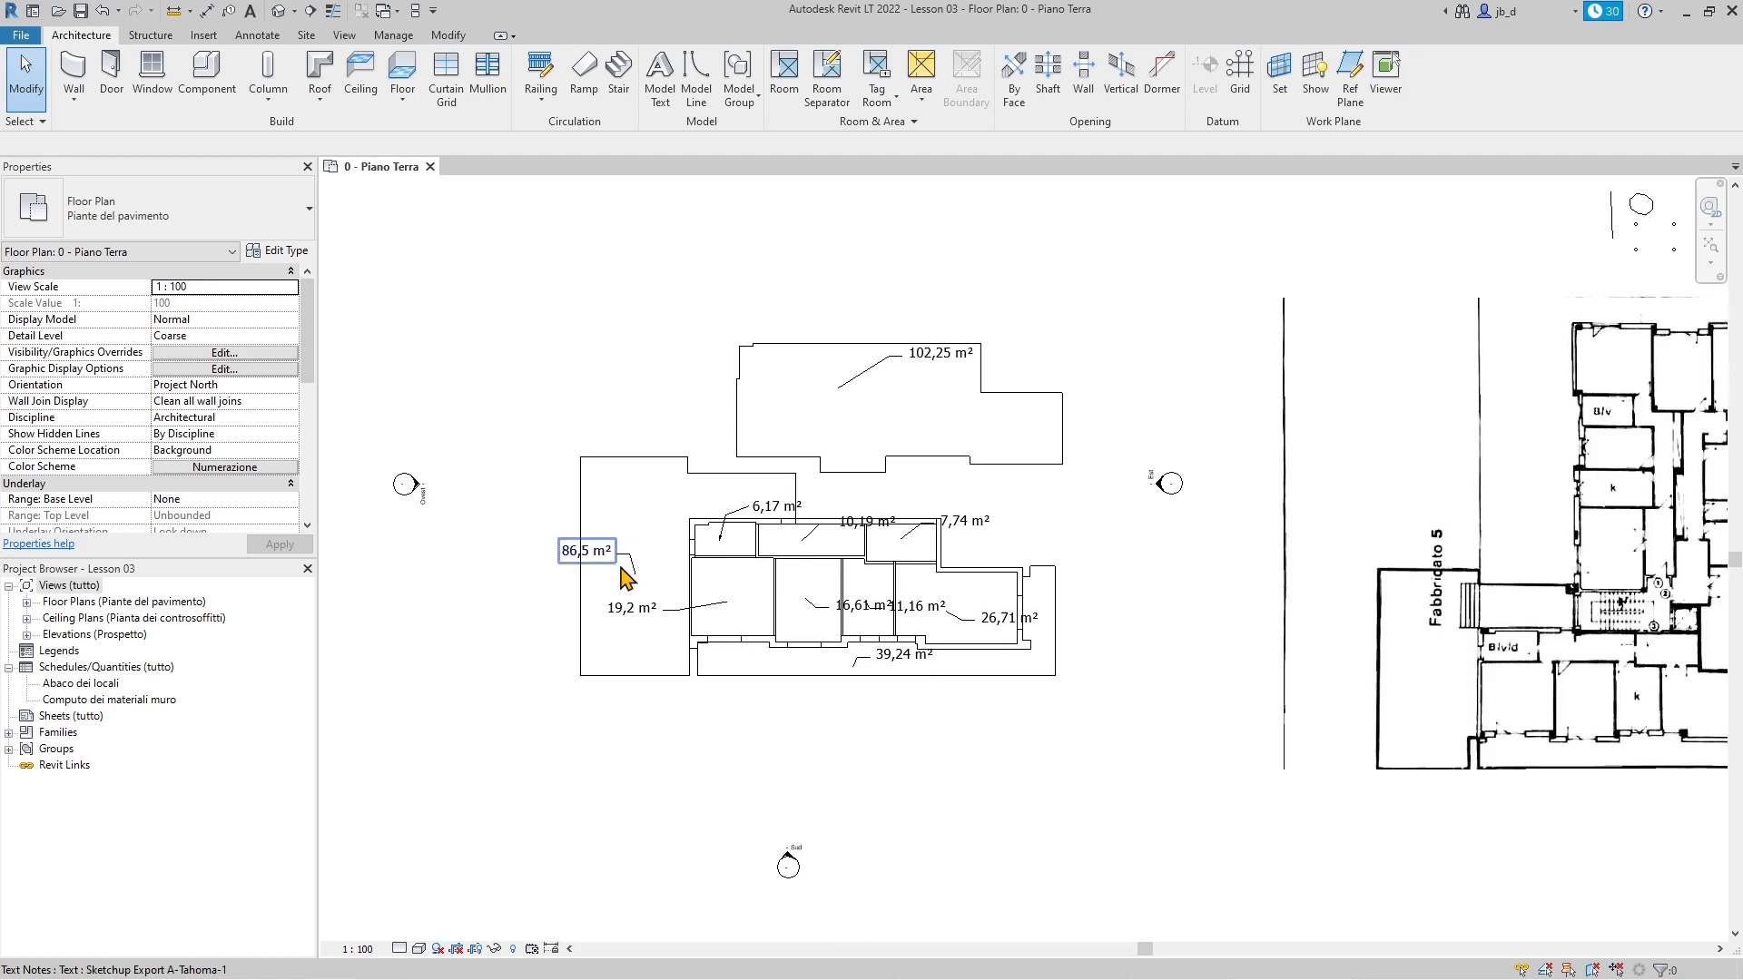
scroll(624, 579, "down", 1)
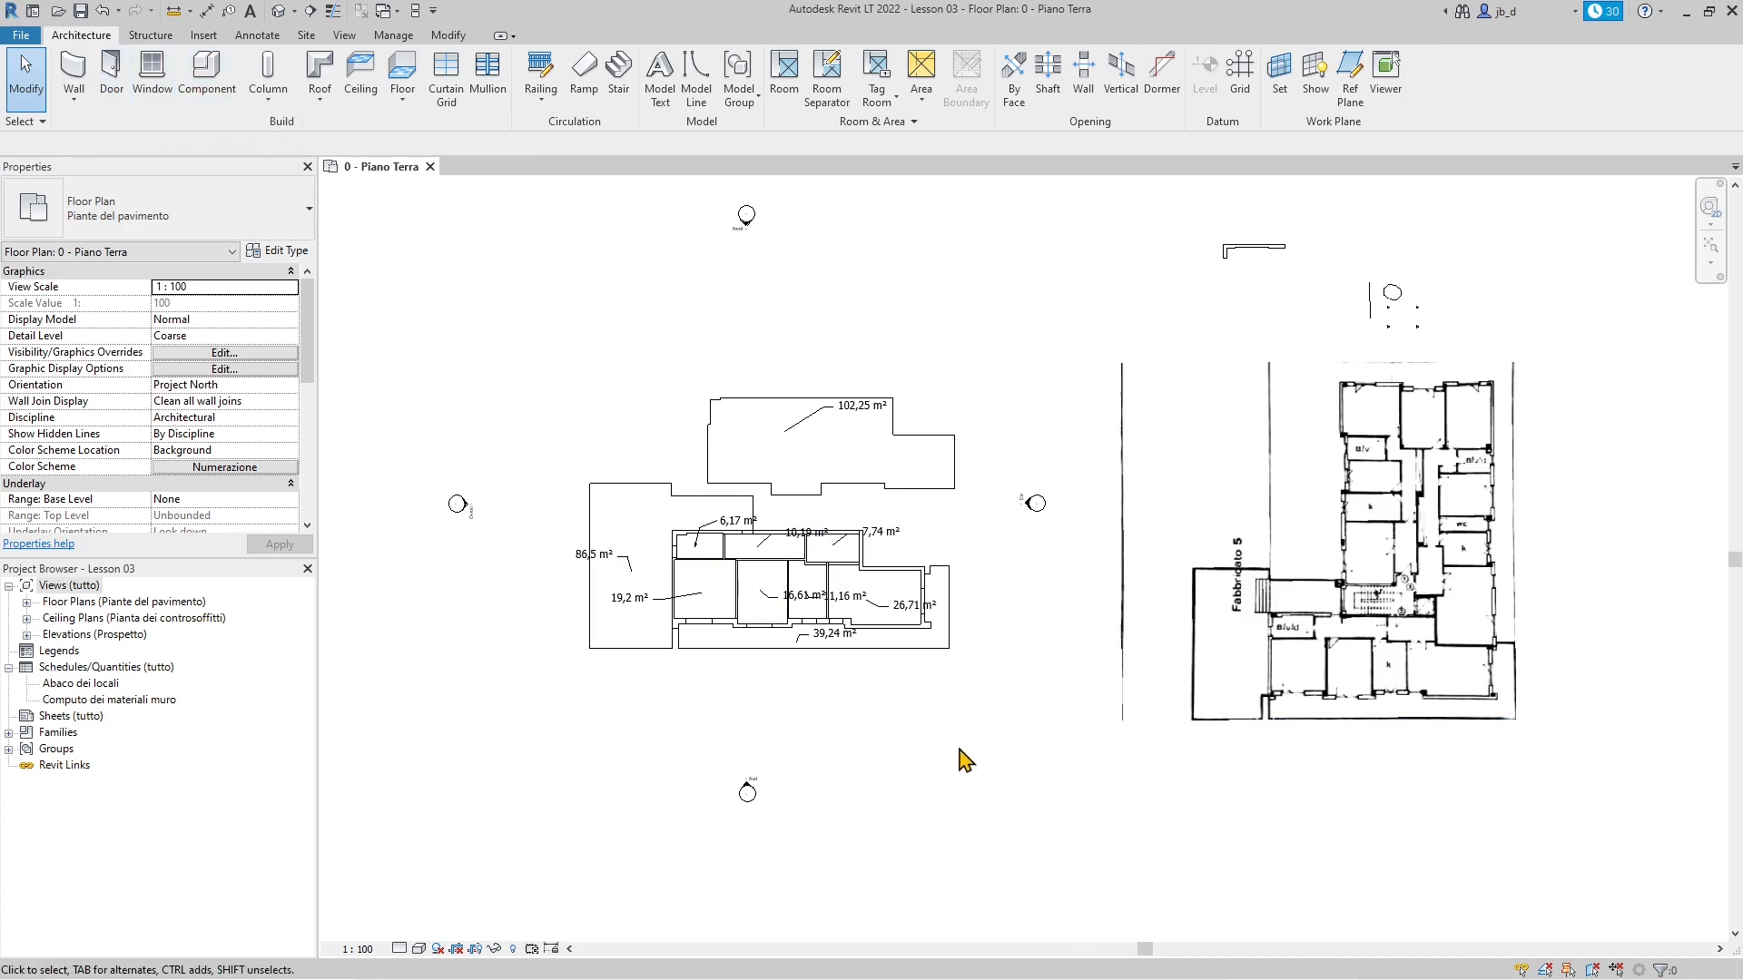
scroll(750, 669, "up", 2)
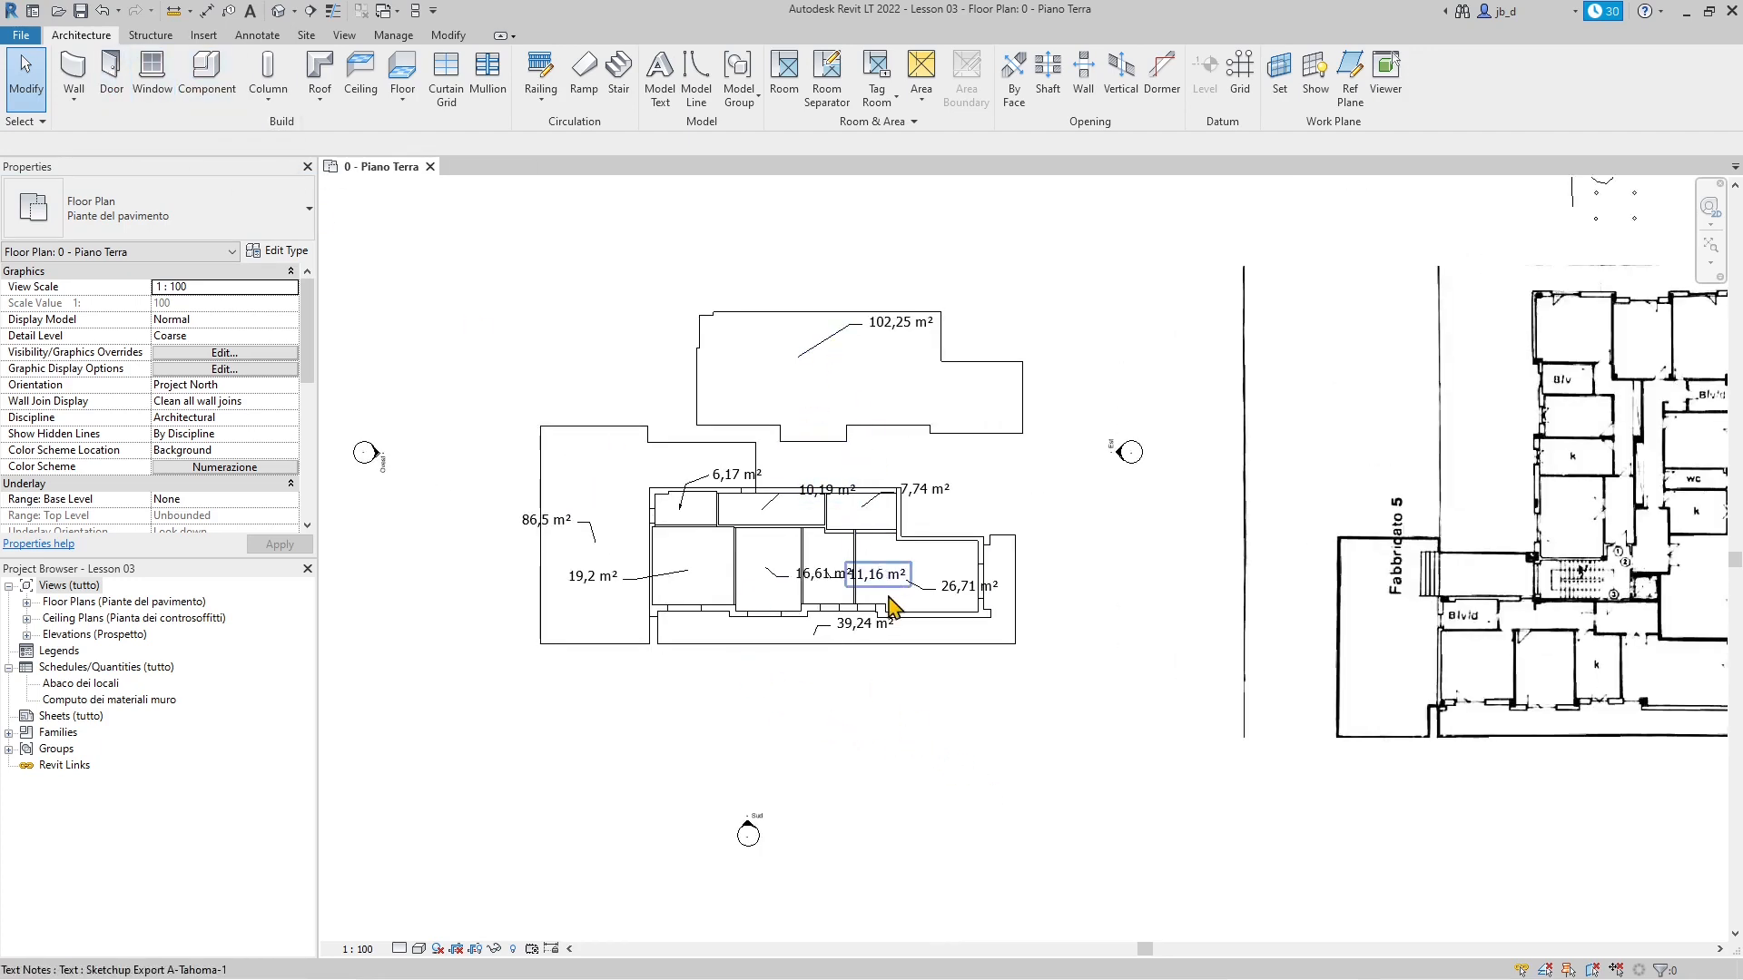
scroll(660, 656, "down", 1)
scroll(660, 656, "down", 1)
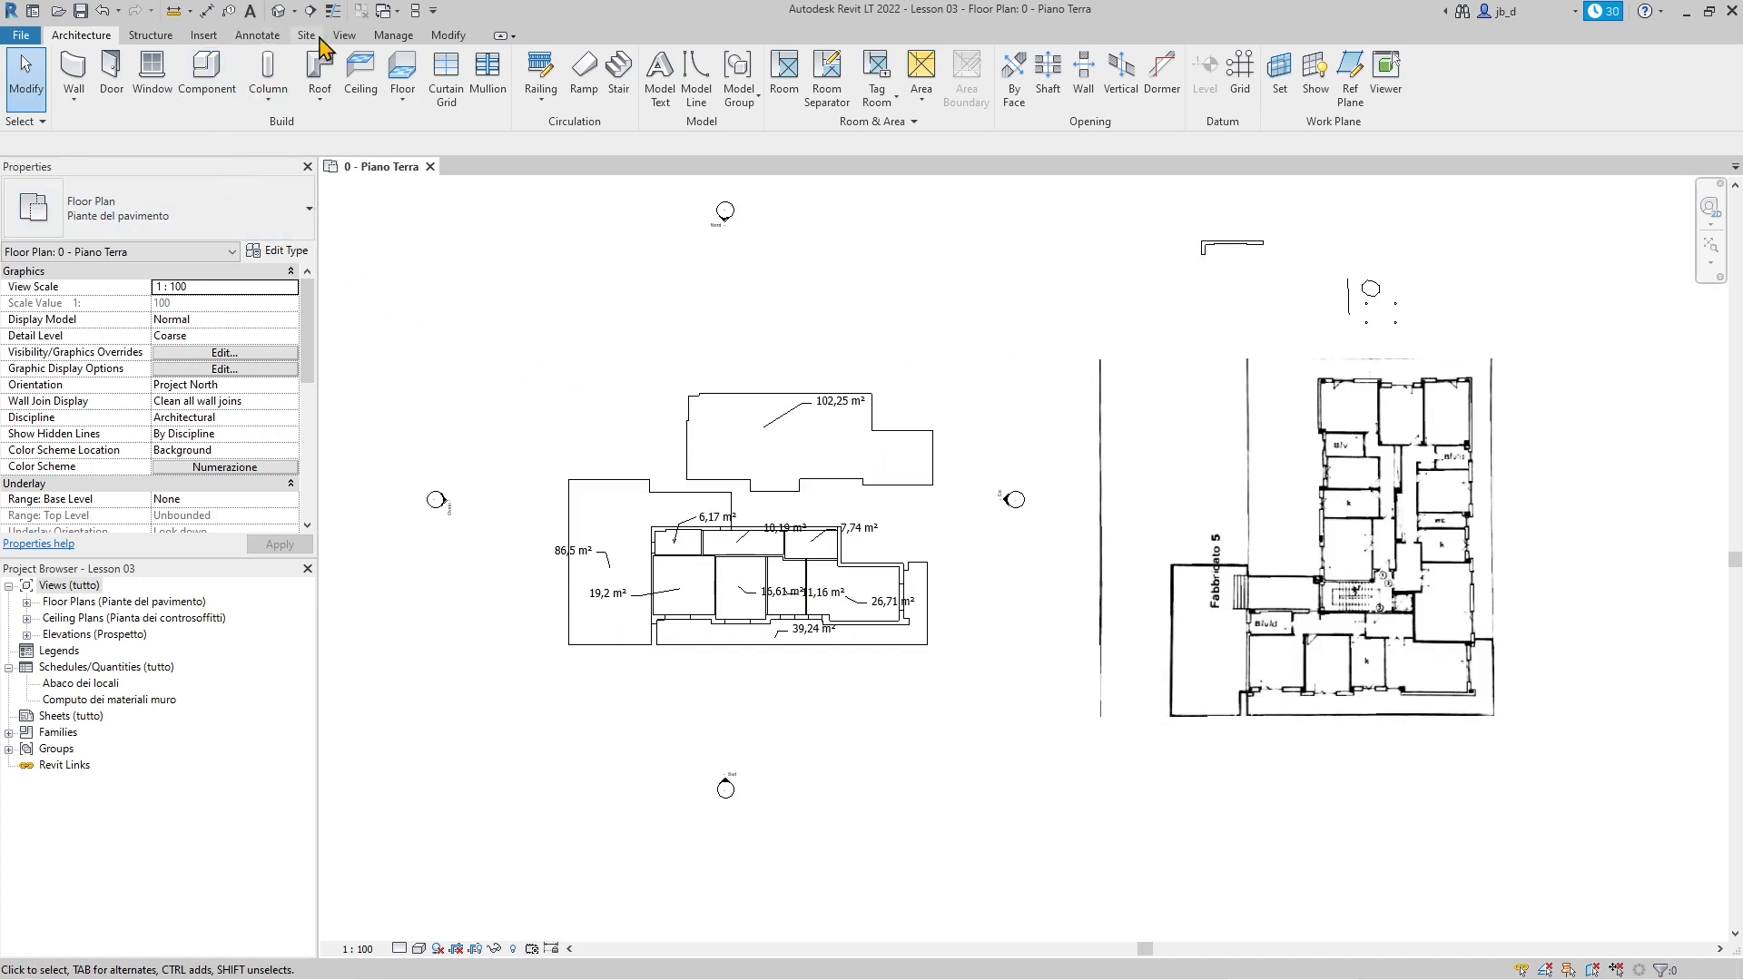
Step: Start a CAD import and browse from the REVIT LT folder up to WORKS and into its DWG DXF folder
left_click(203, 35)
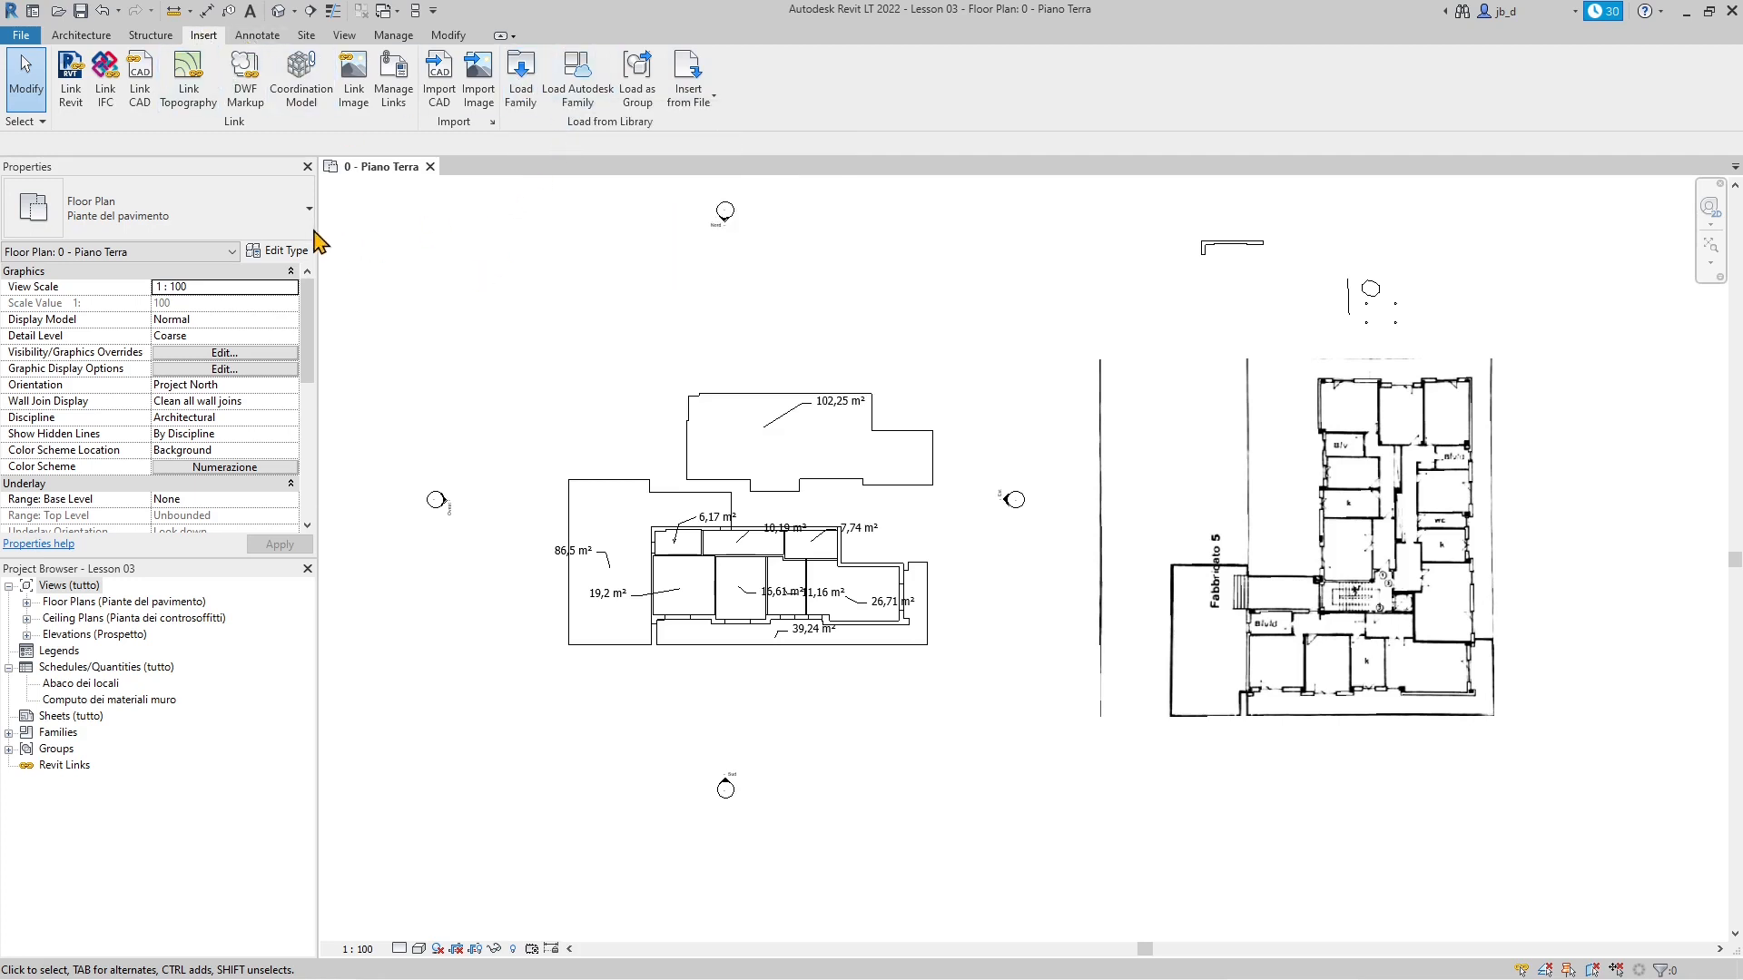
left_click(67, 37)
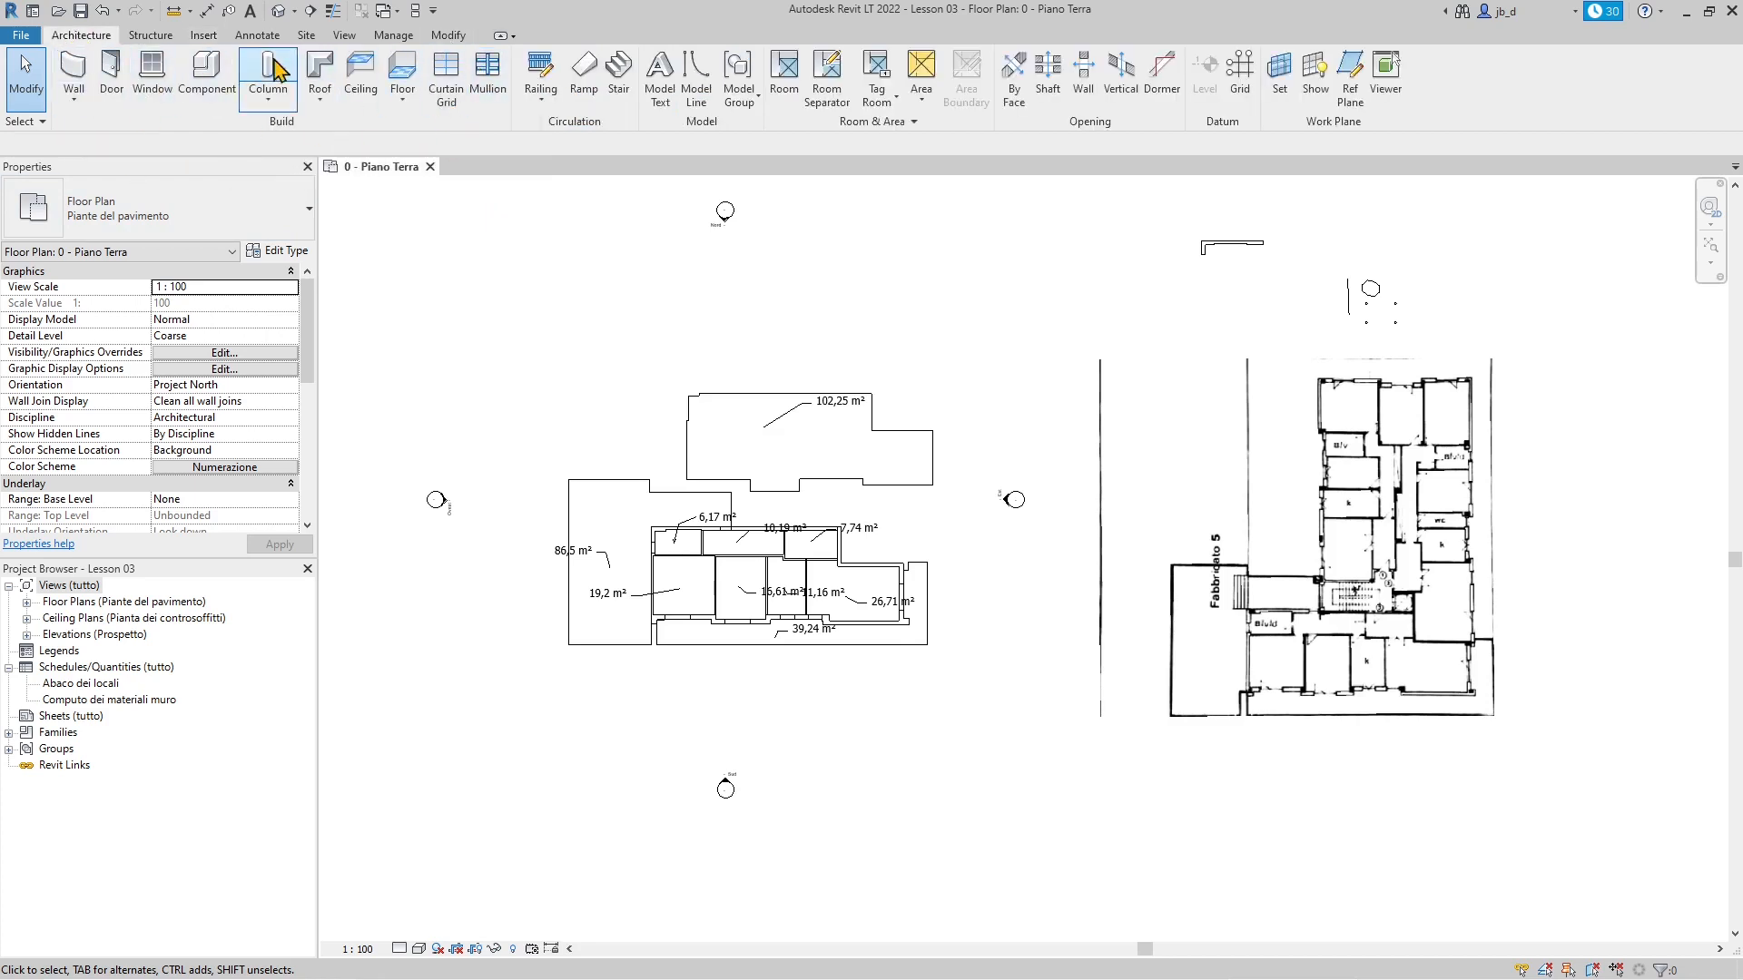
left_click(205, 36)
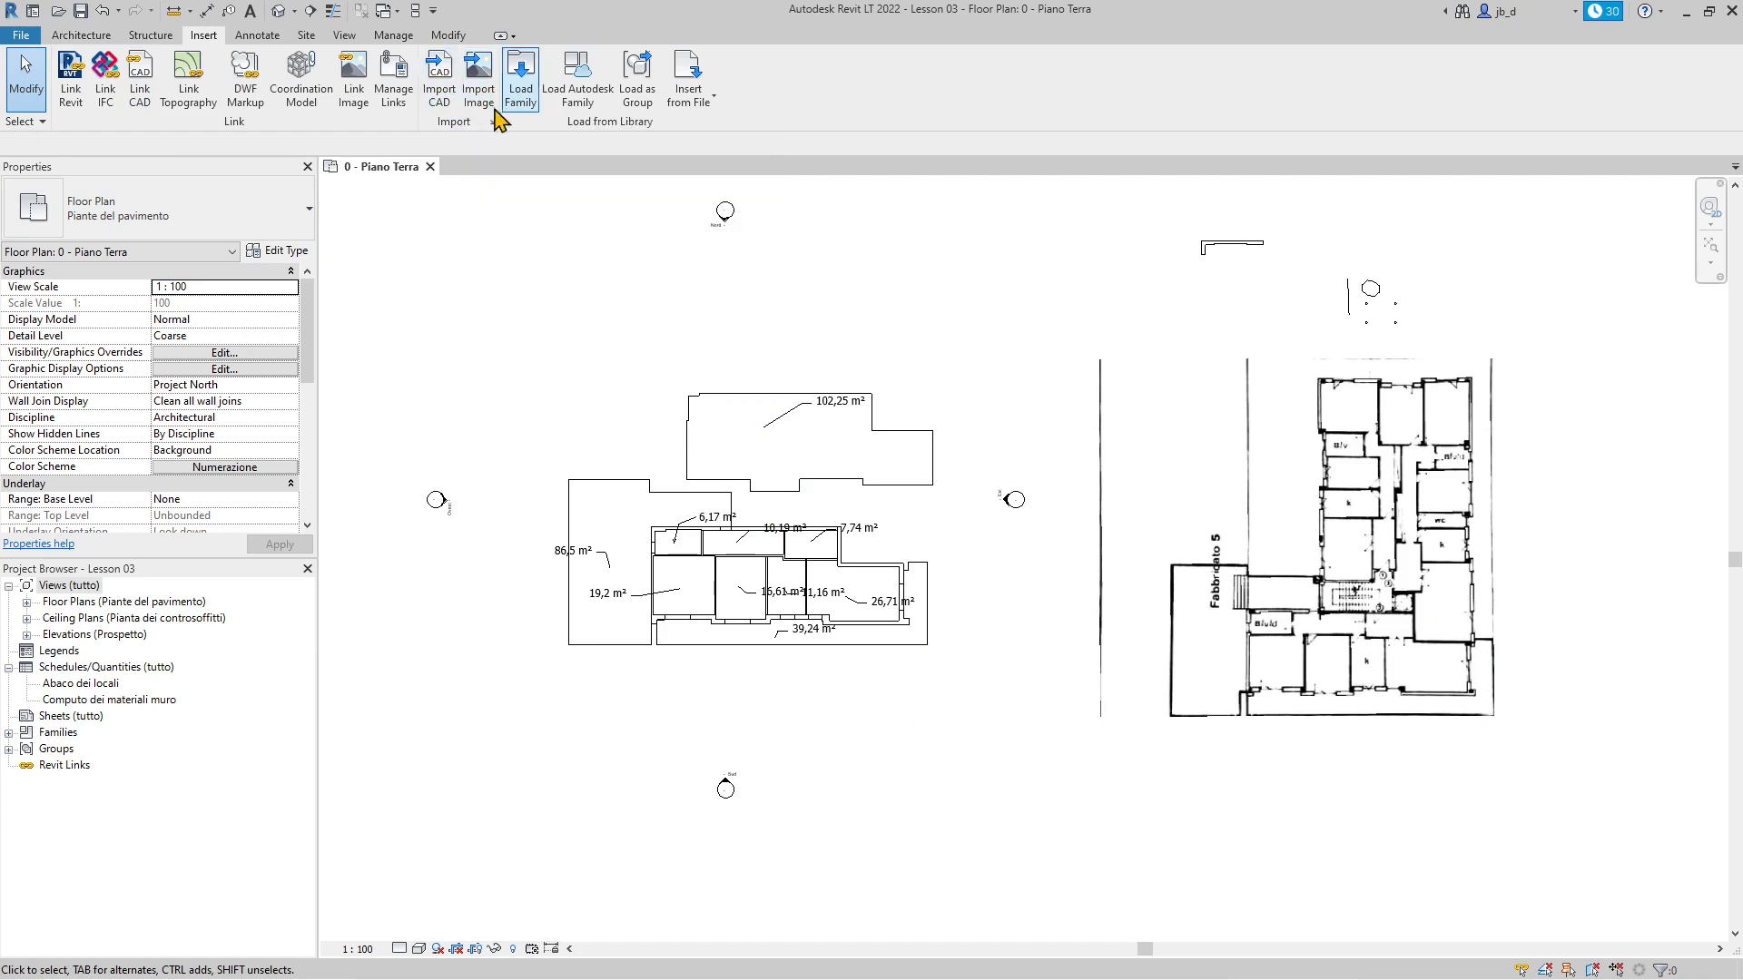
left_click(451, 69)
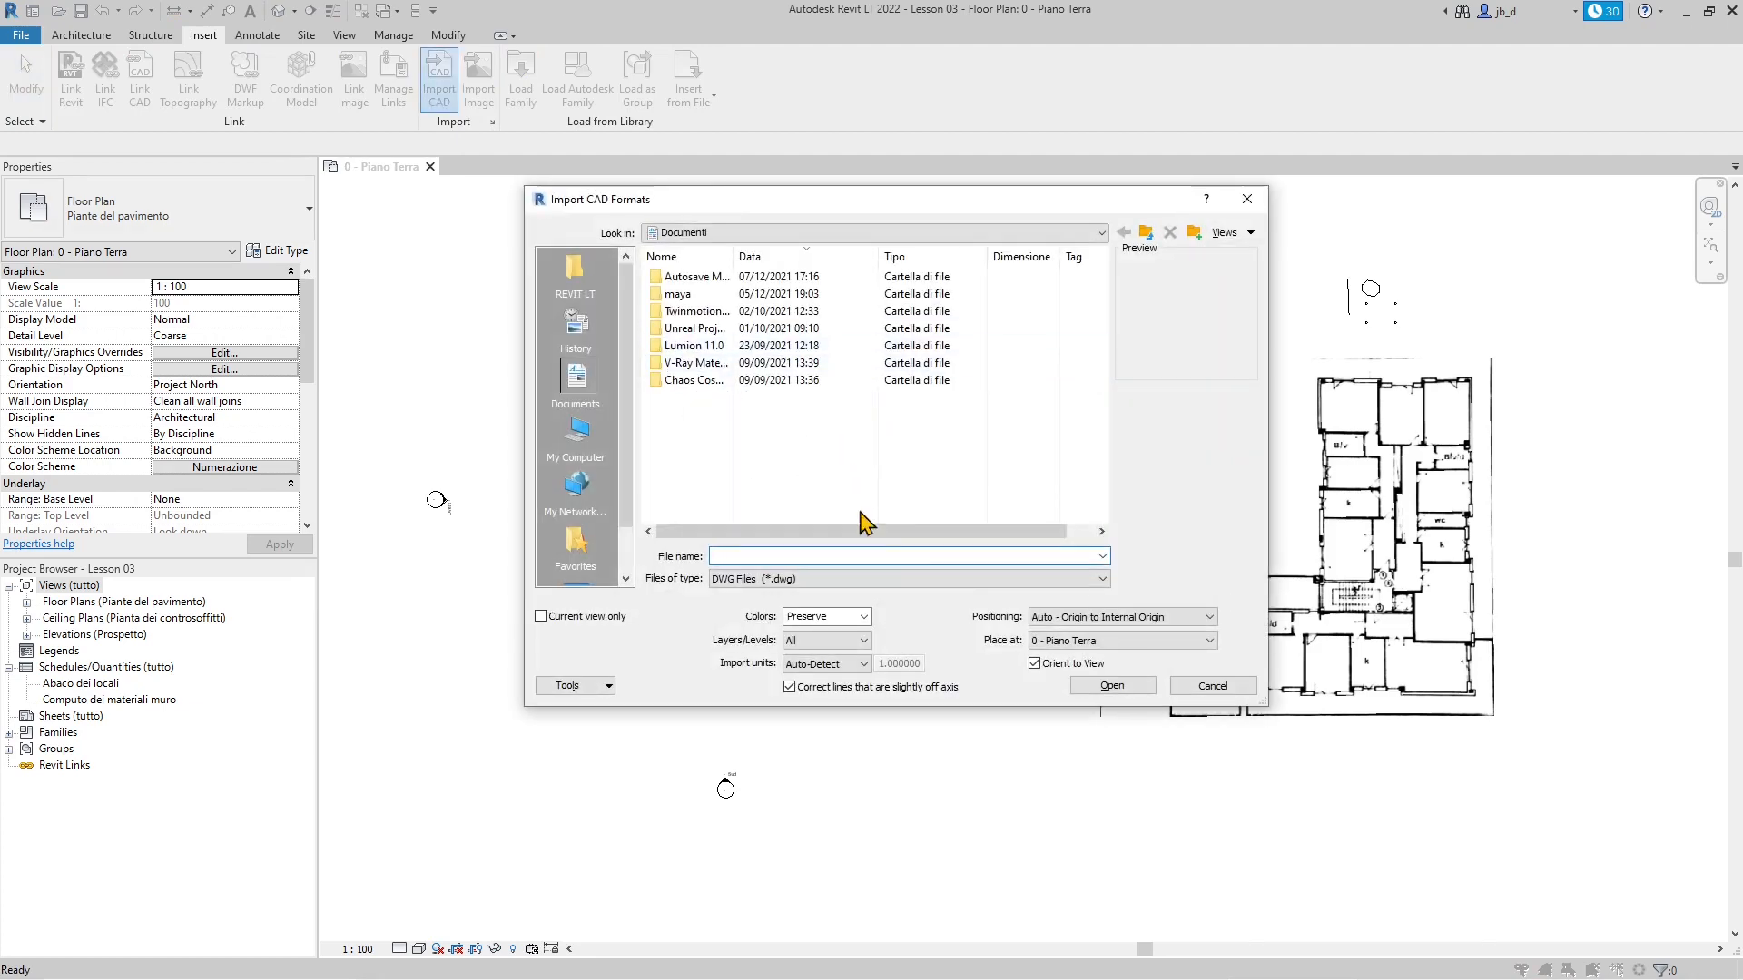
left_click(562, 289)
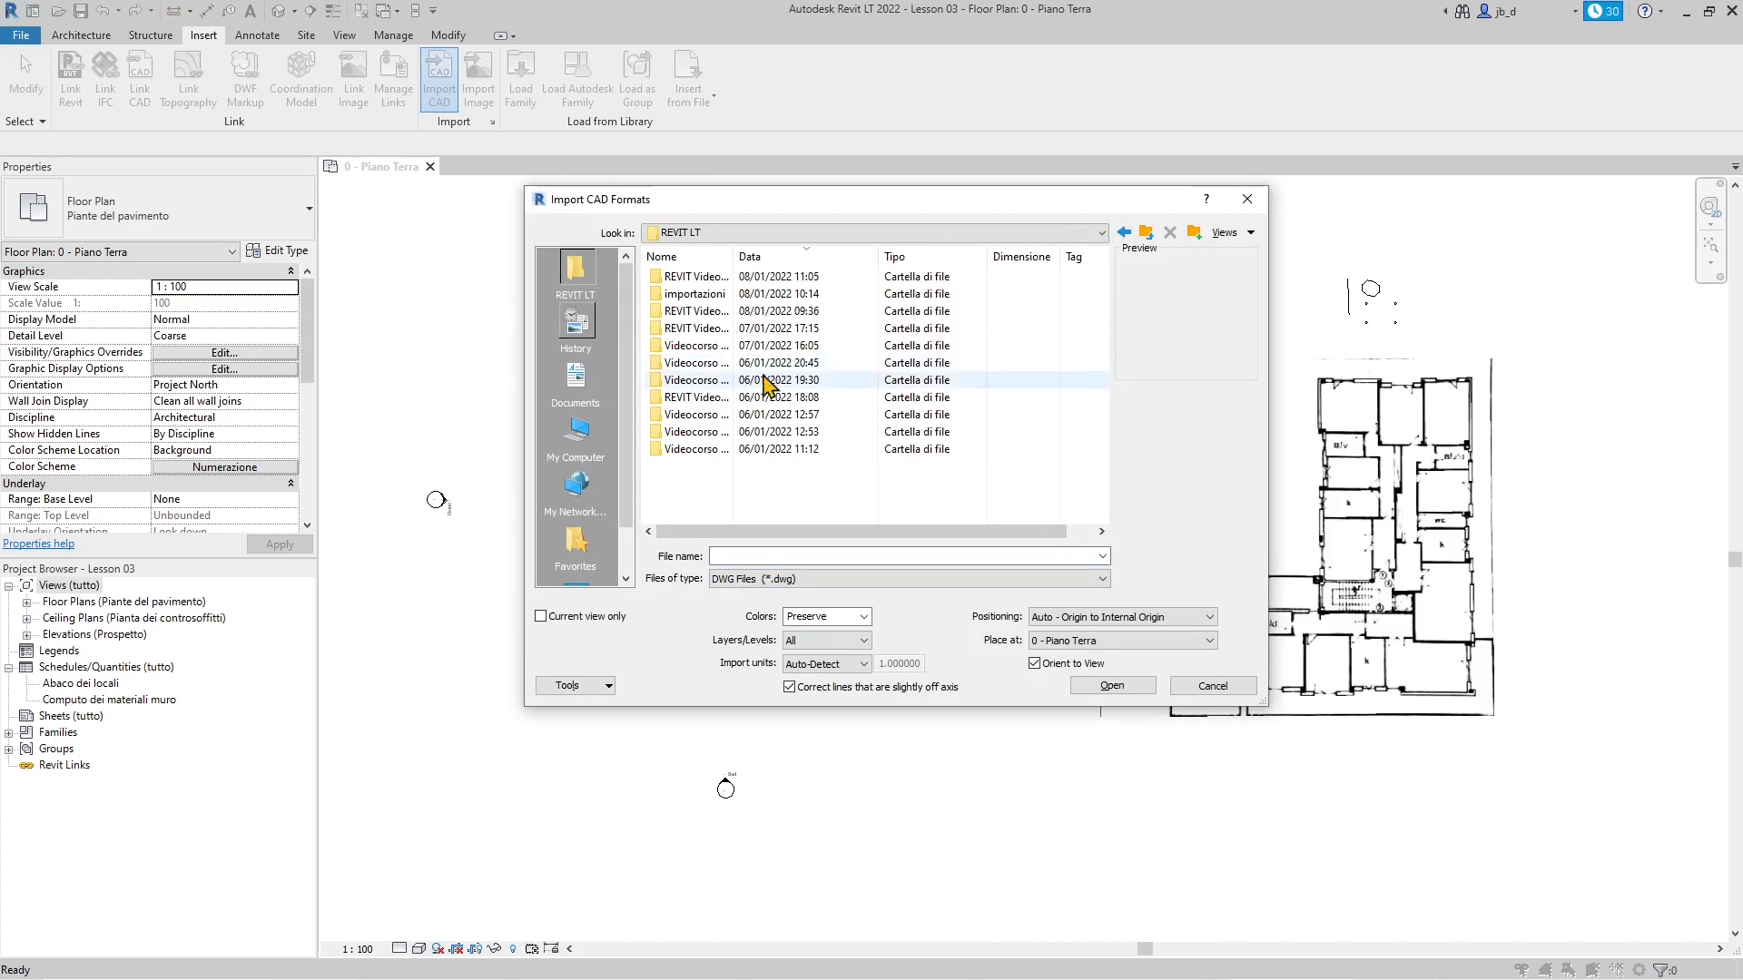
left_click(1149, 238)
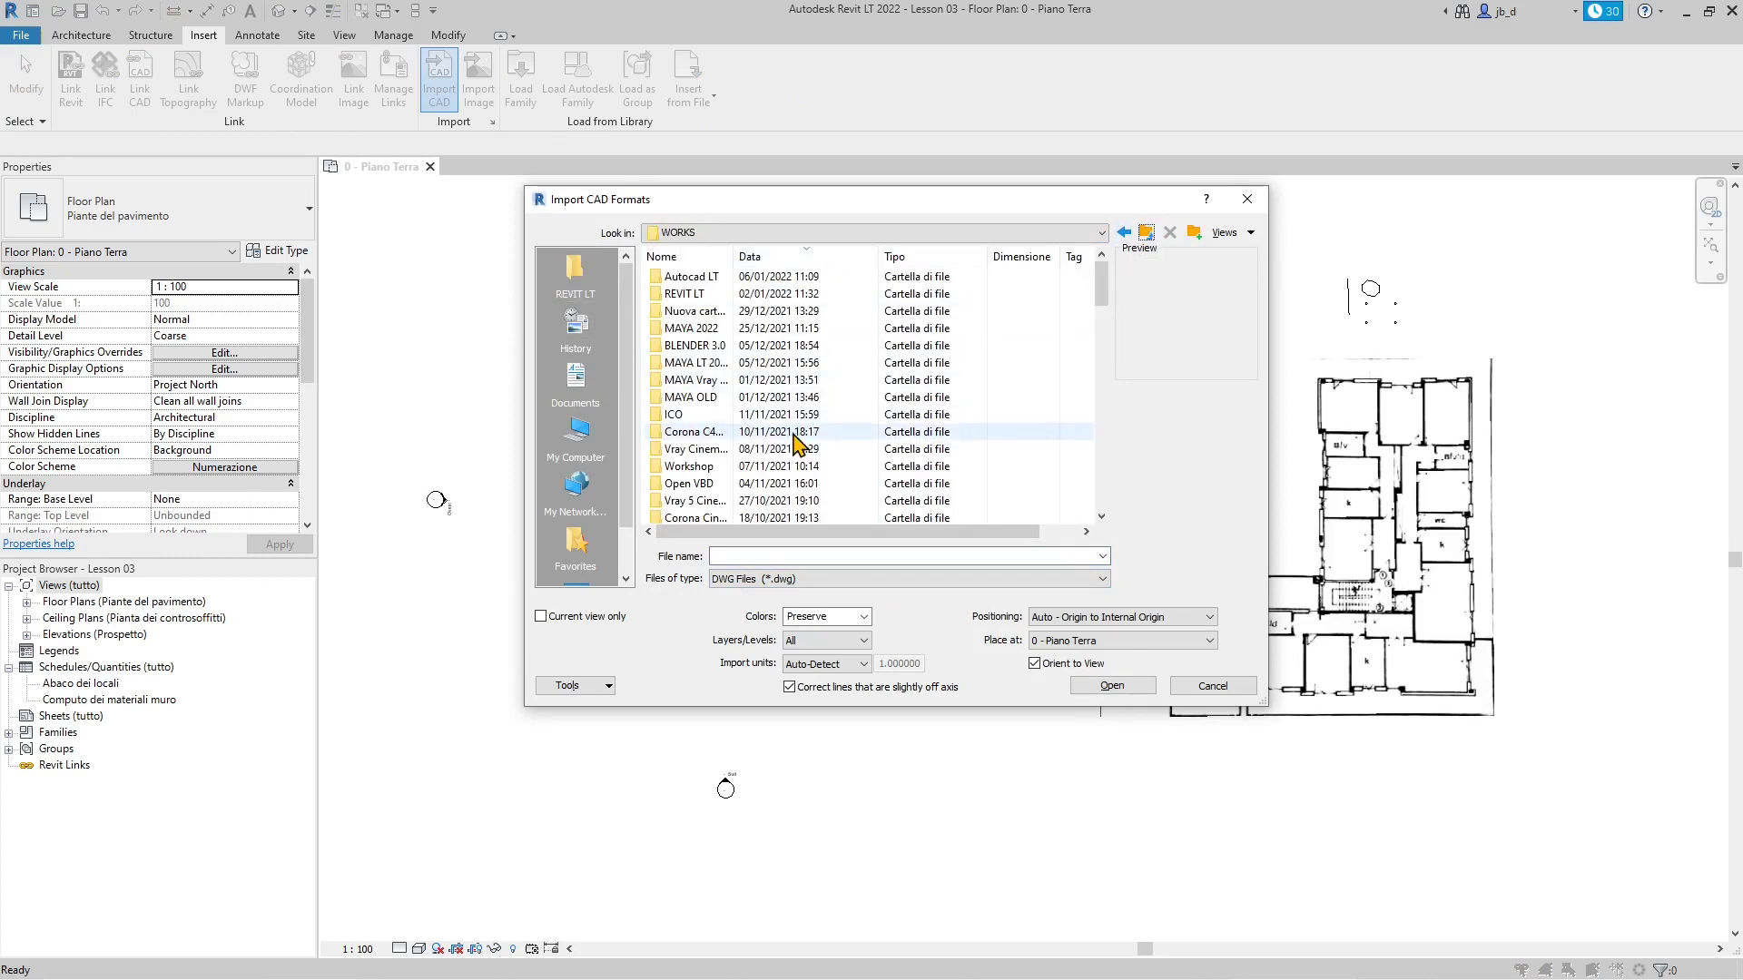
scroll(717, 440, "down", 3)
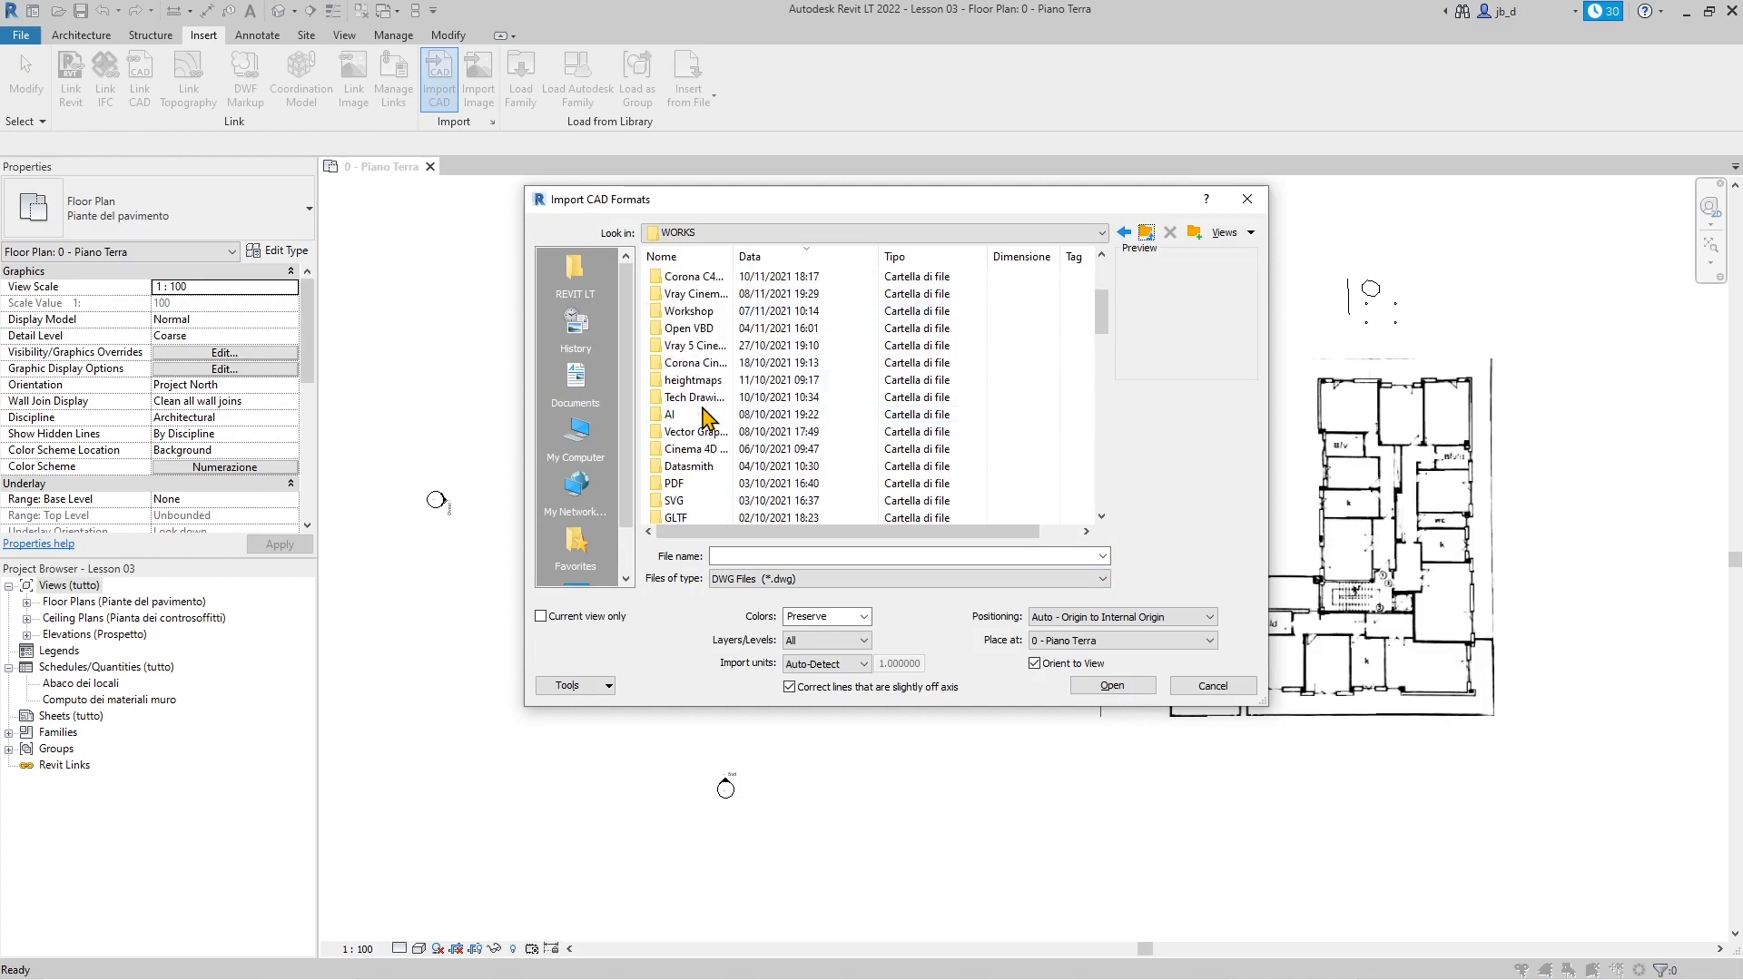
scroll(703, 488, "down", 3)
double_click(699, 467)
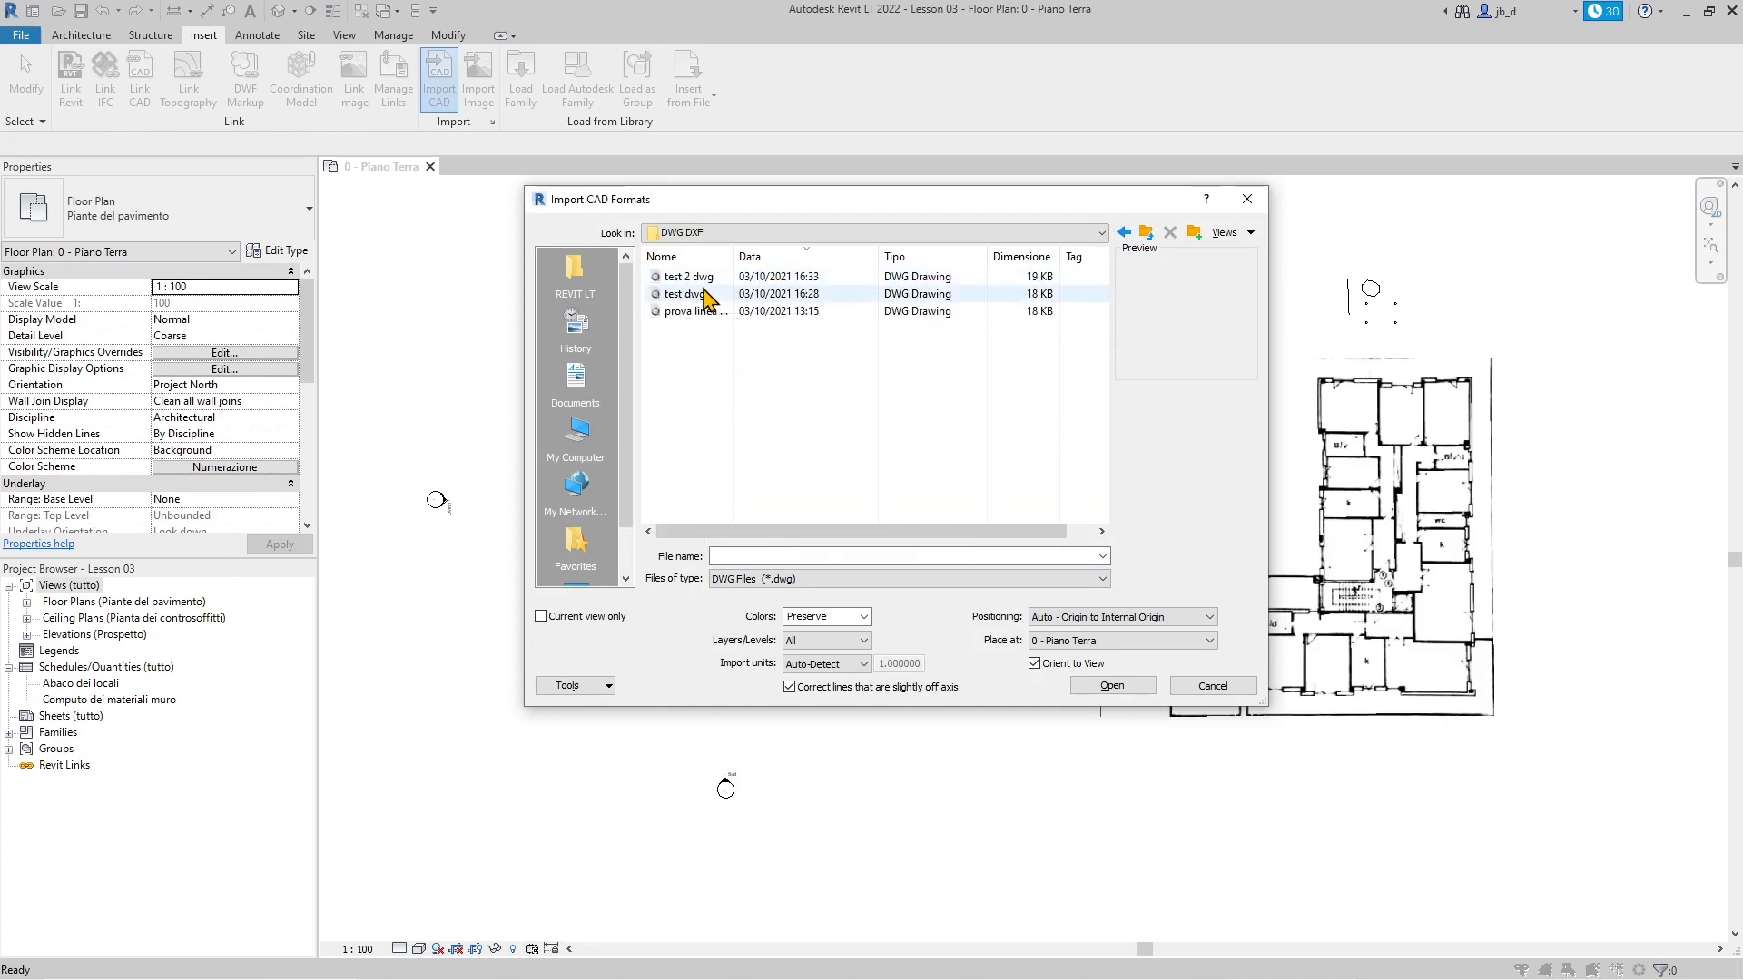
Step: List the folder's DXF files with a wider name column and choose cinema4d to sketchup.dxf as the import file
left_click(775, 580)
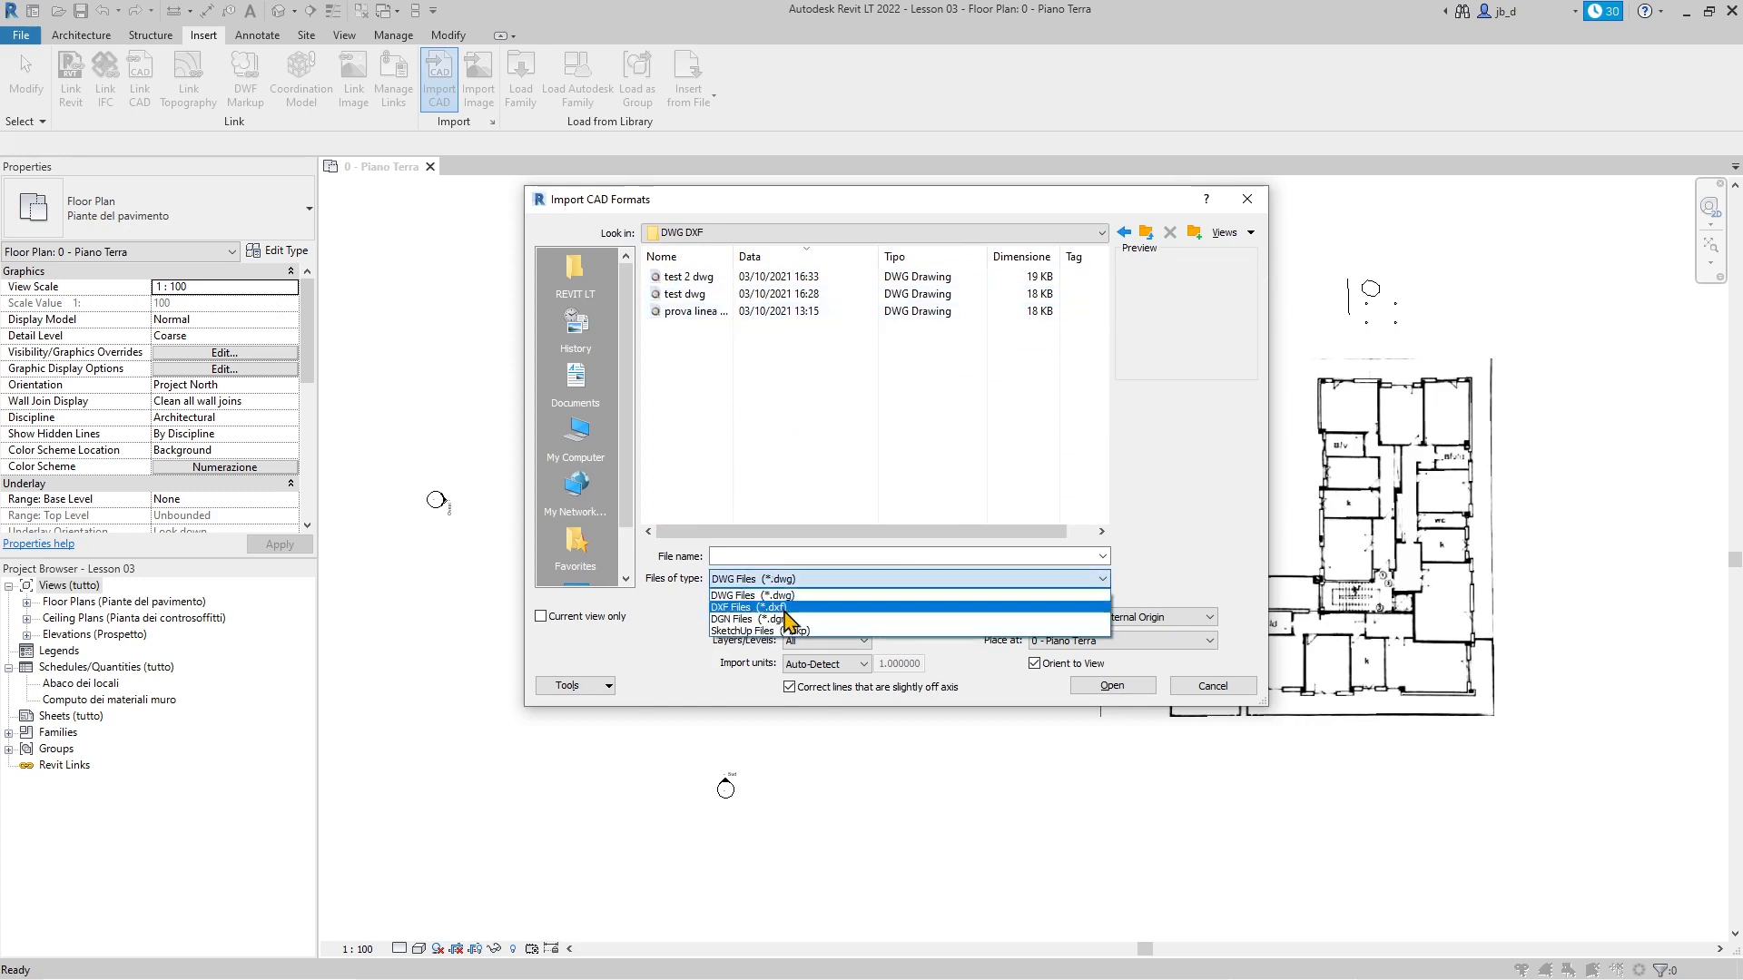
left_click(777, 608)
left_click_drag(734, 257, 795, 257)
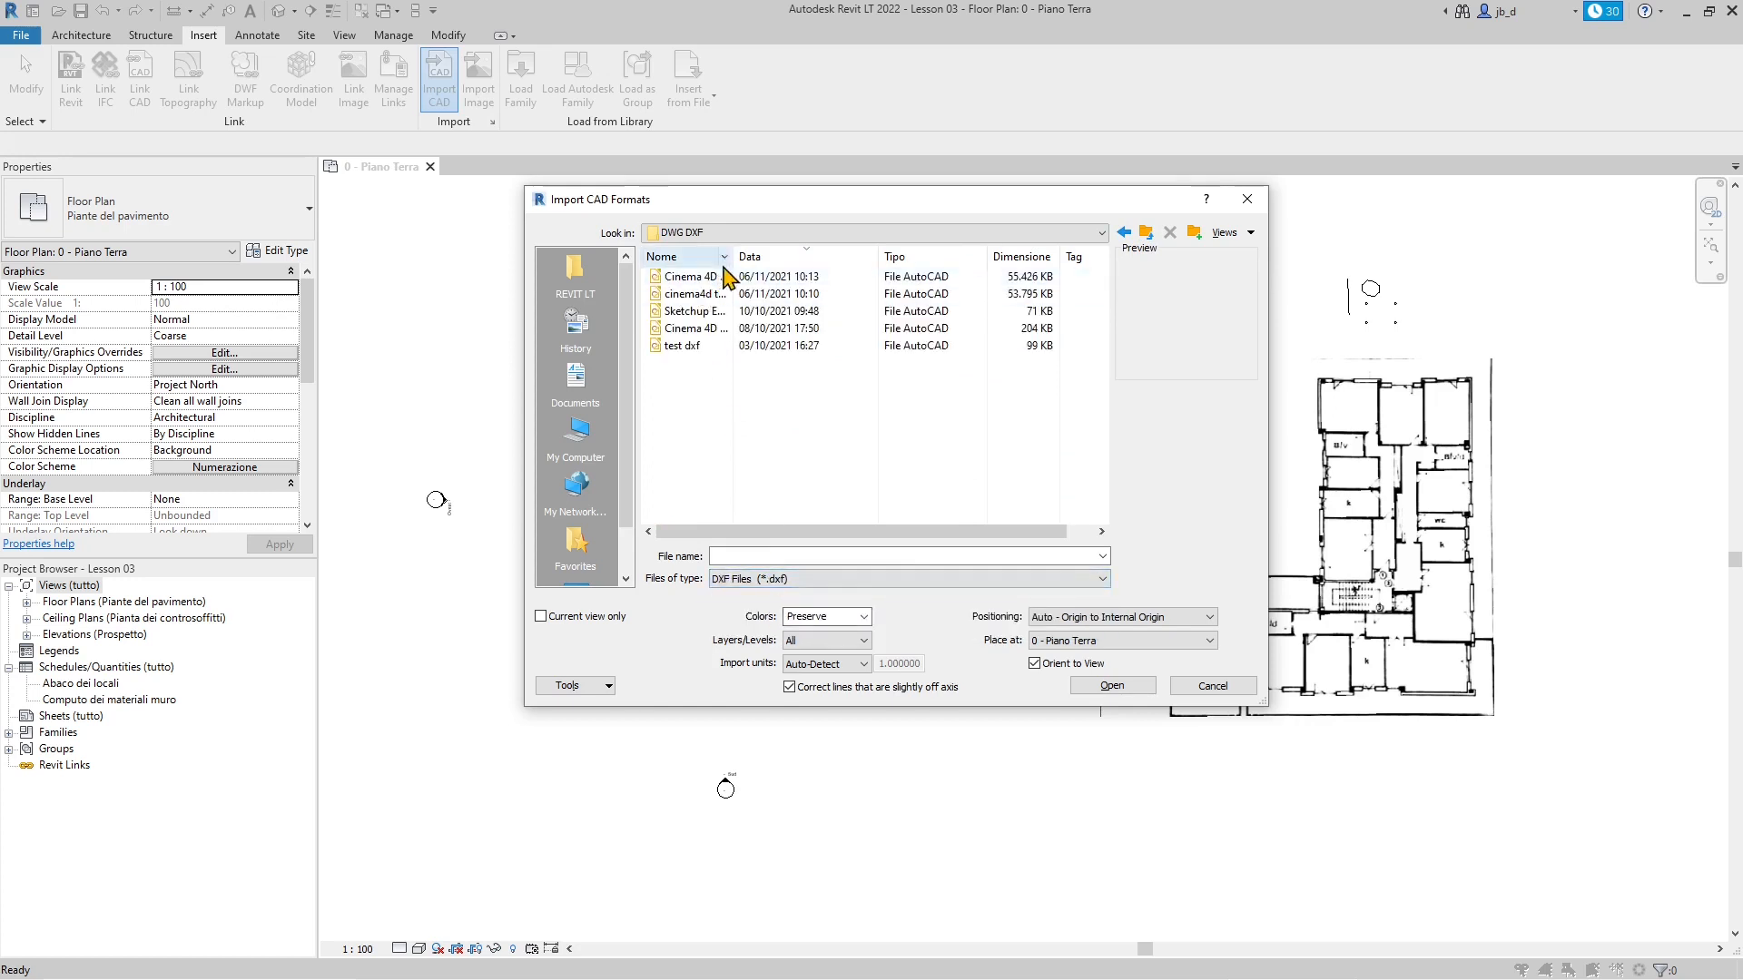
left_click(682, 346)
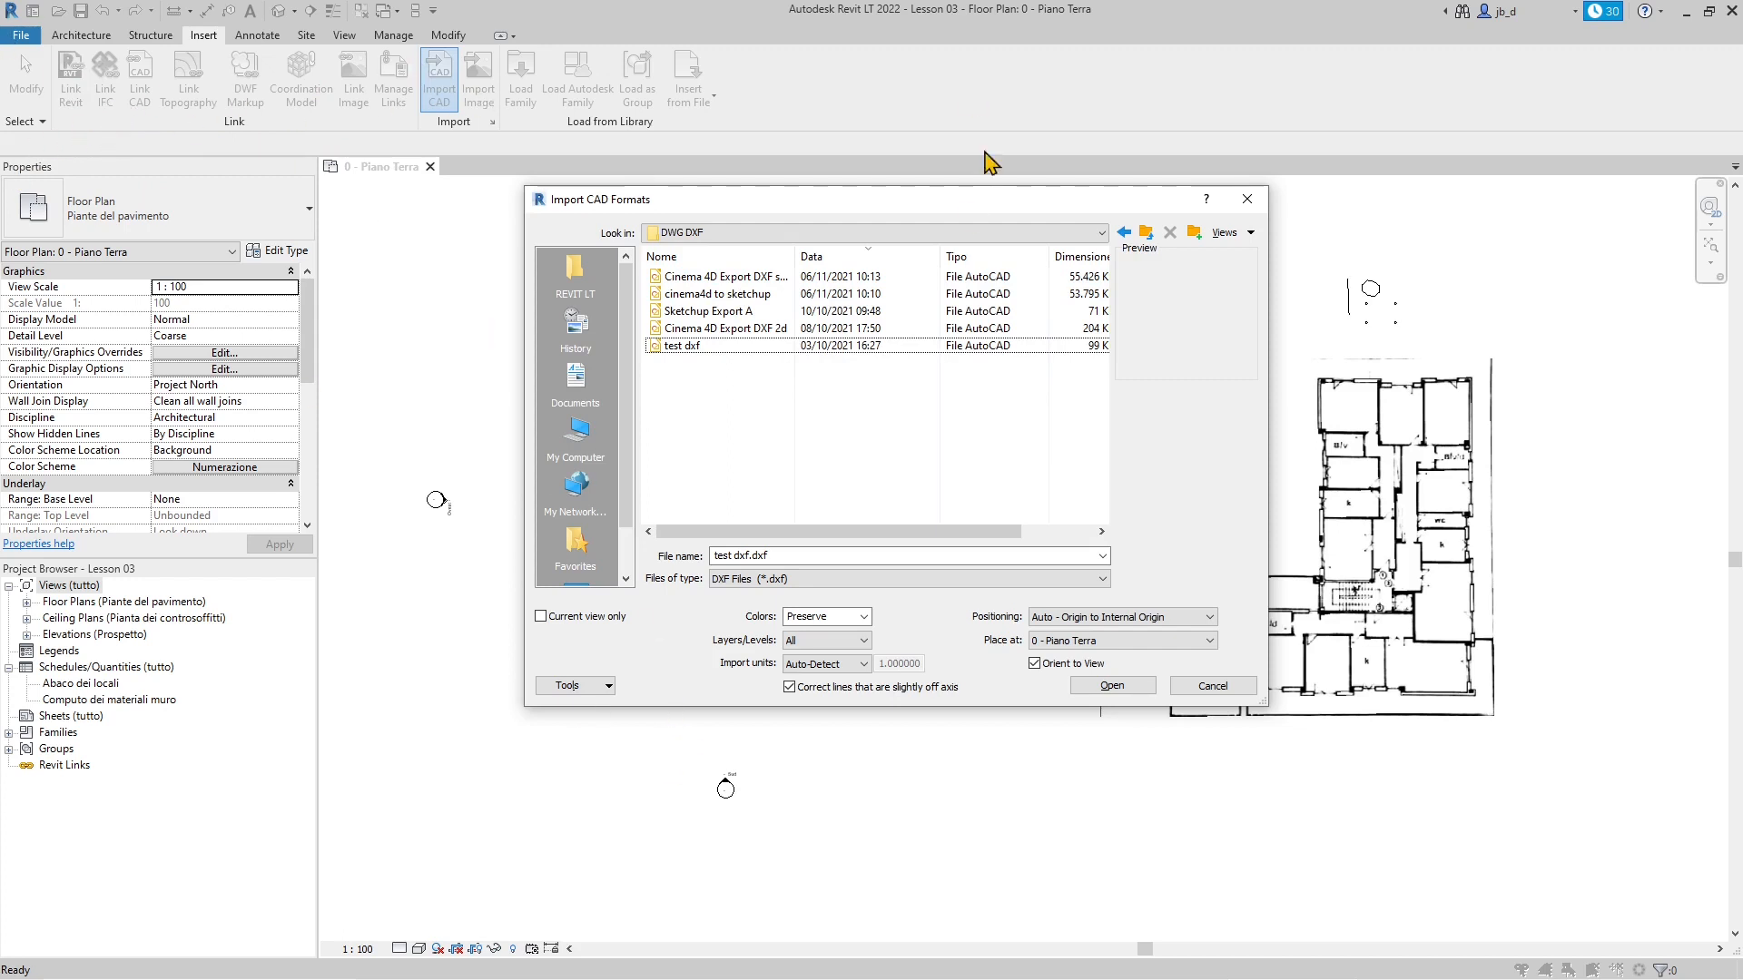
left_click(821, 579)
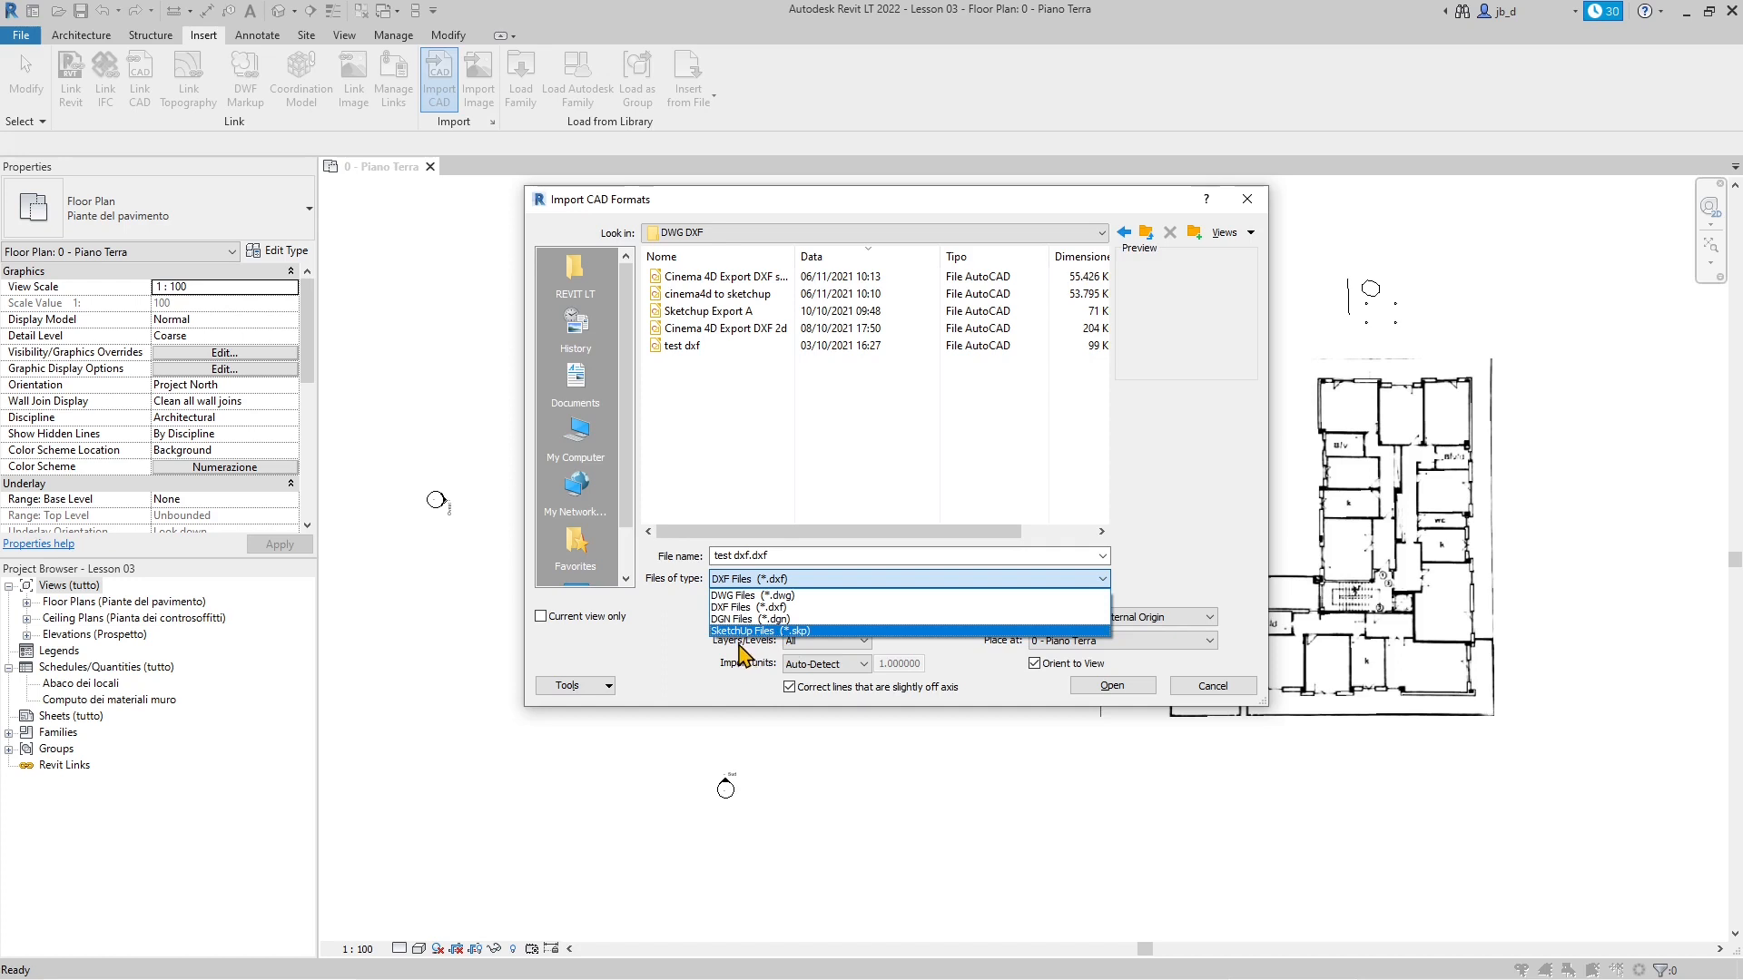
left_click(703, 437)
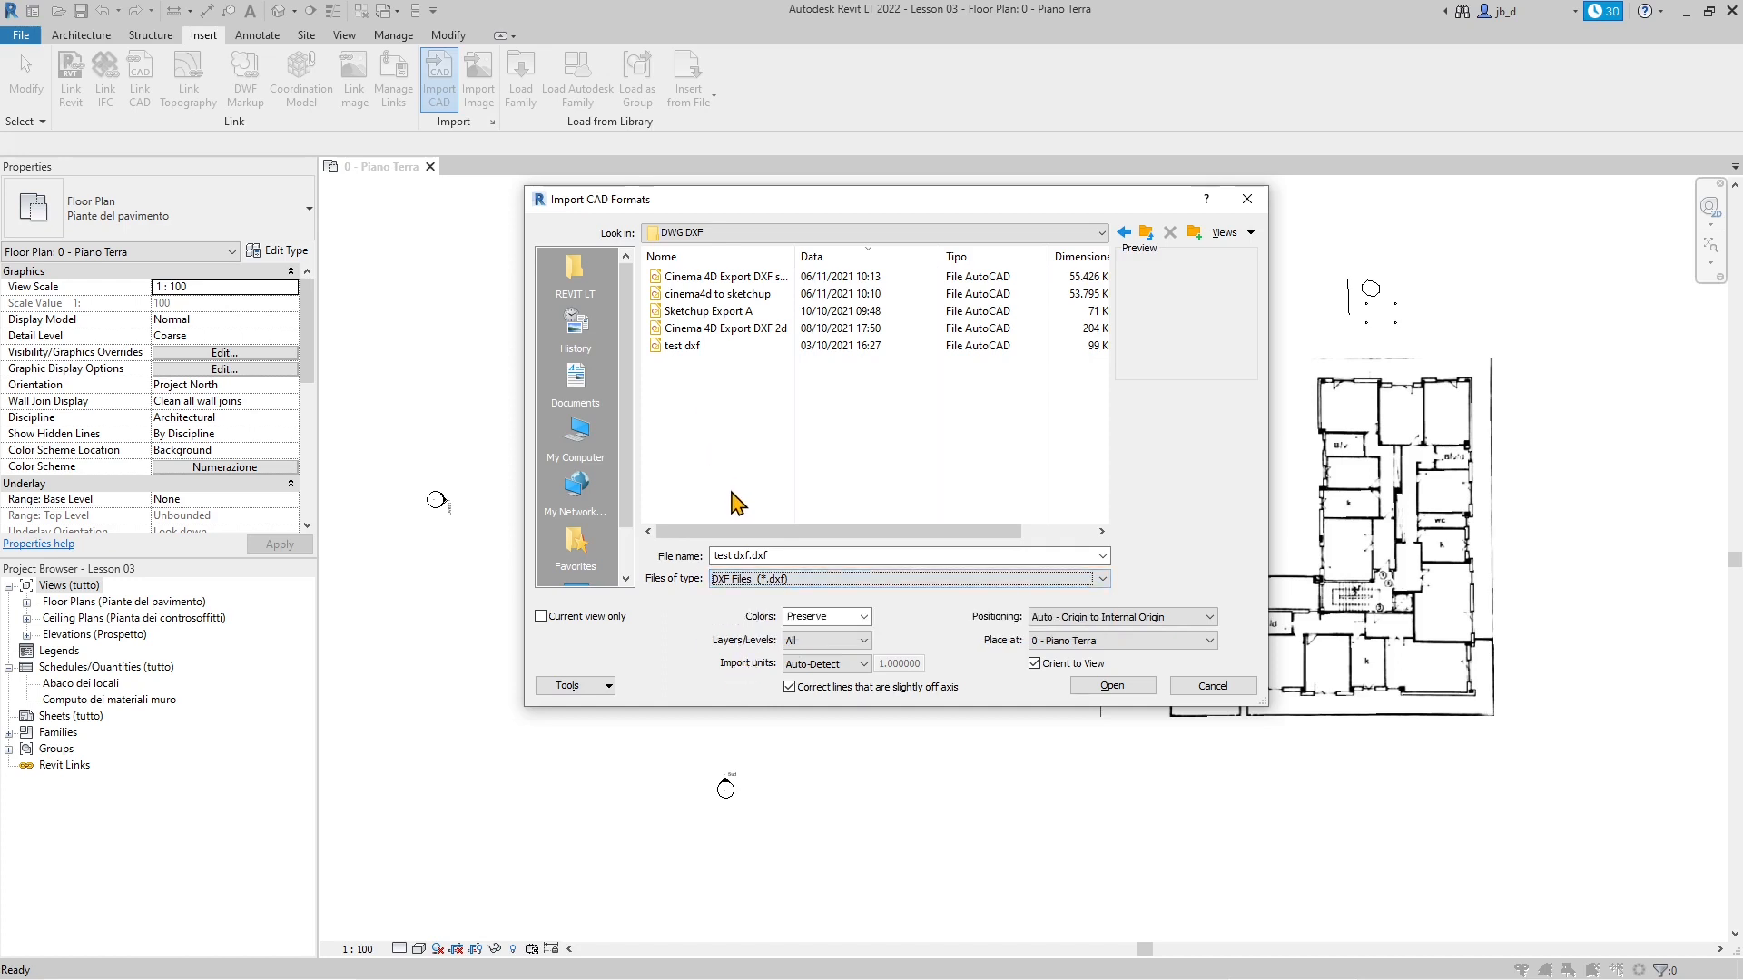
left_click(739, 294)
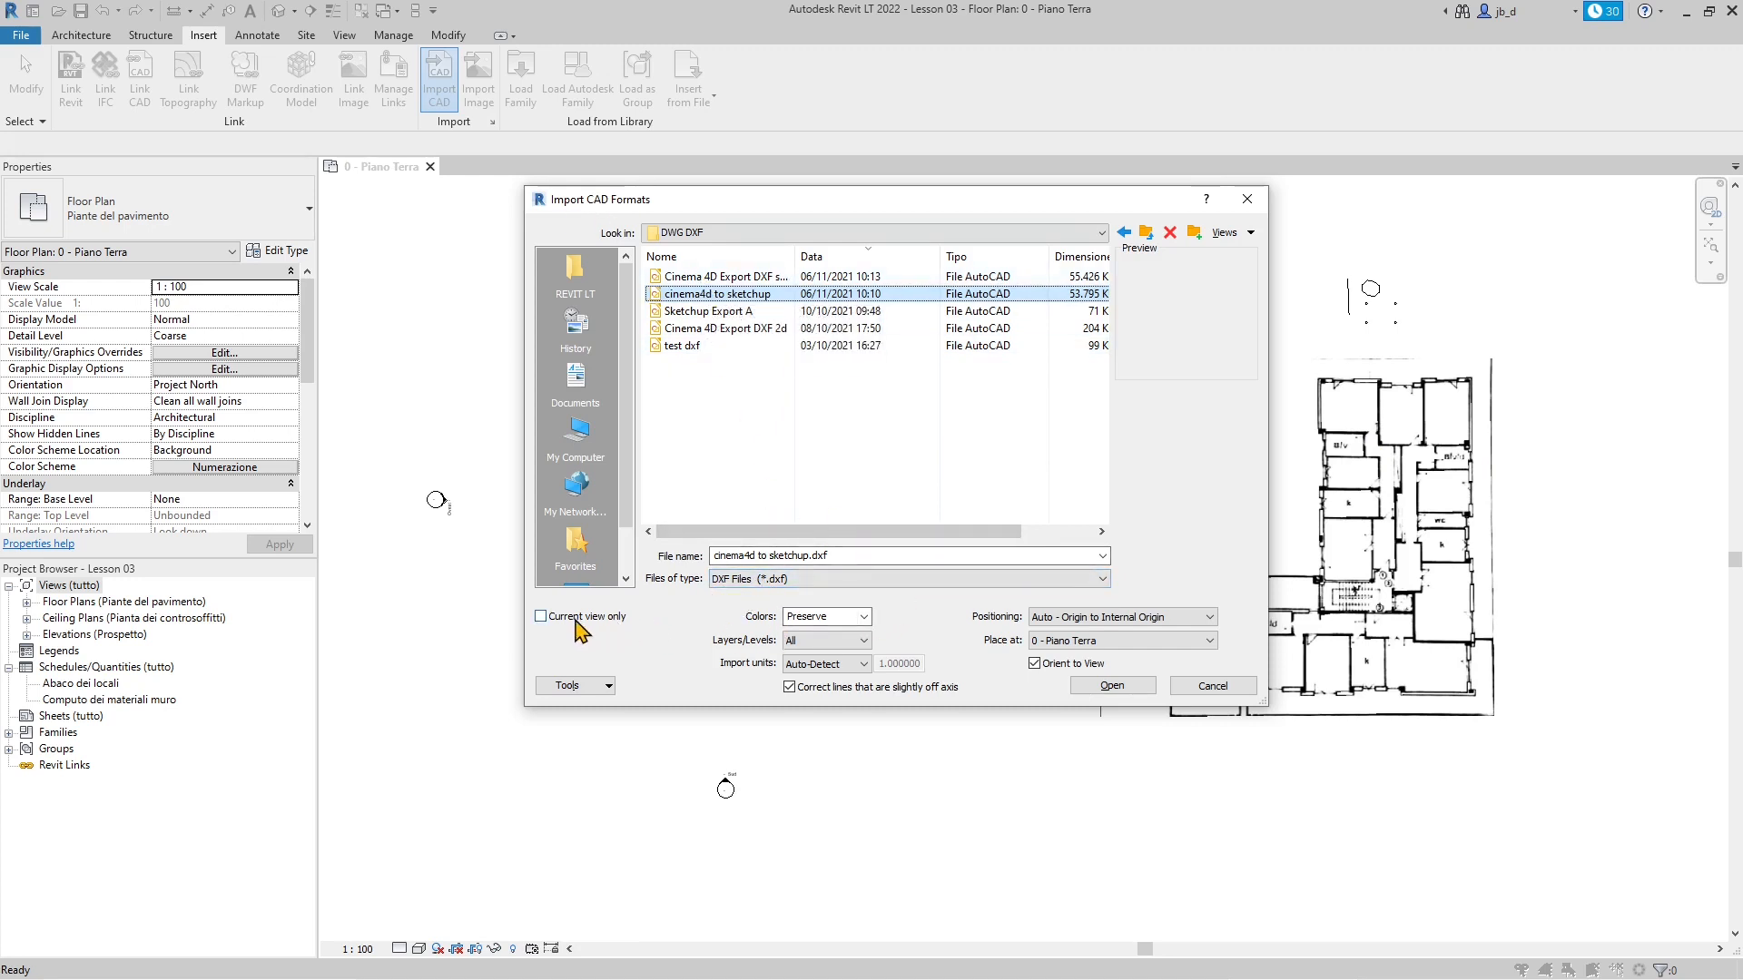
Step: Restrict the import to the current view only and set its colors to Black and White
left_click(541, 618)
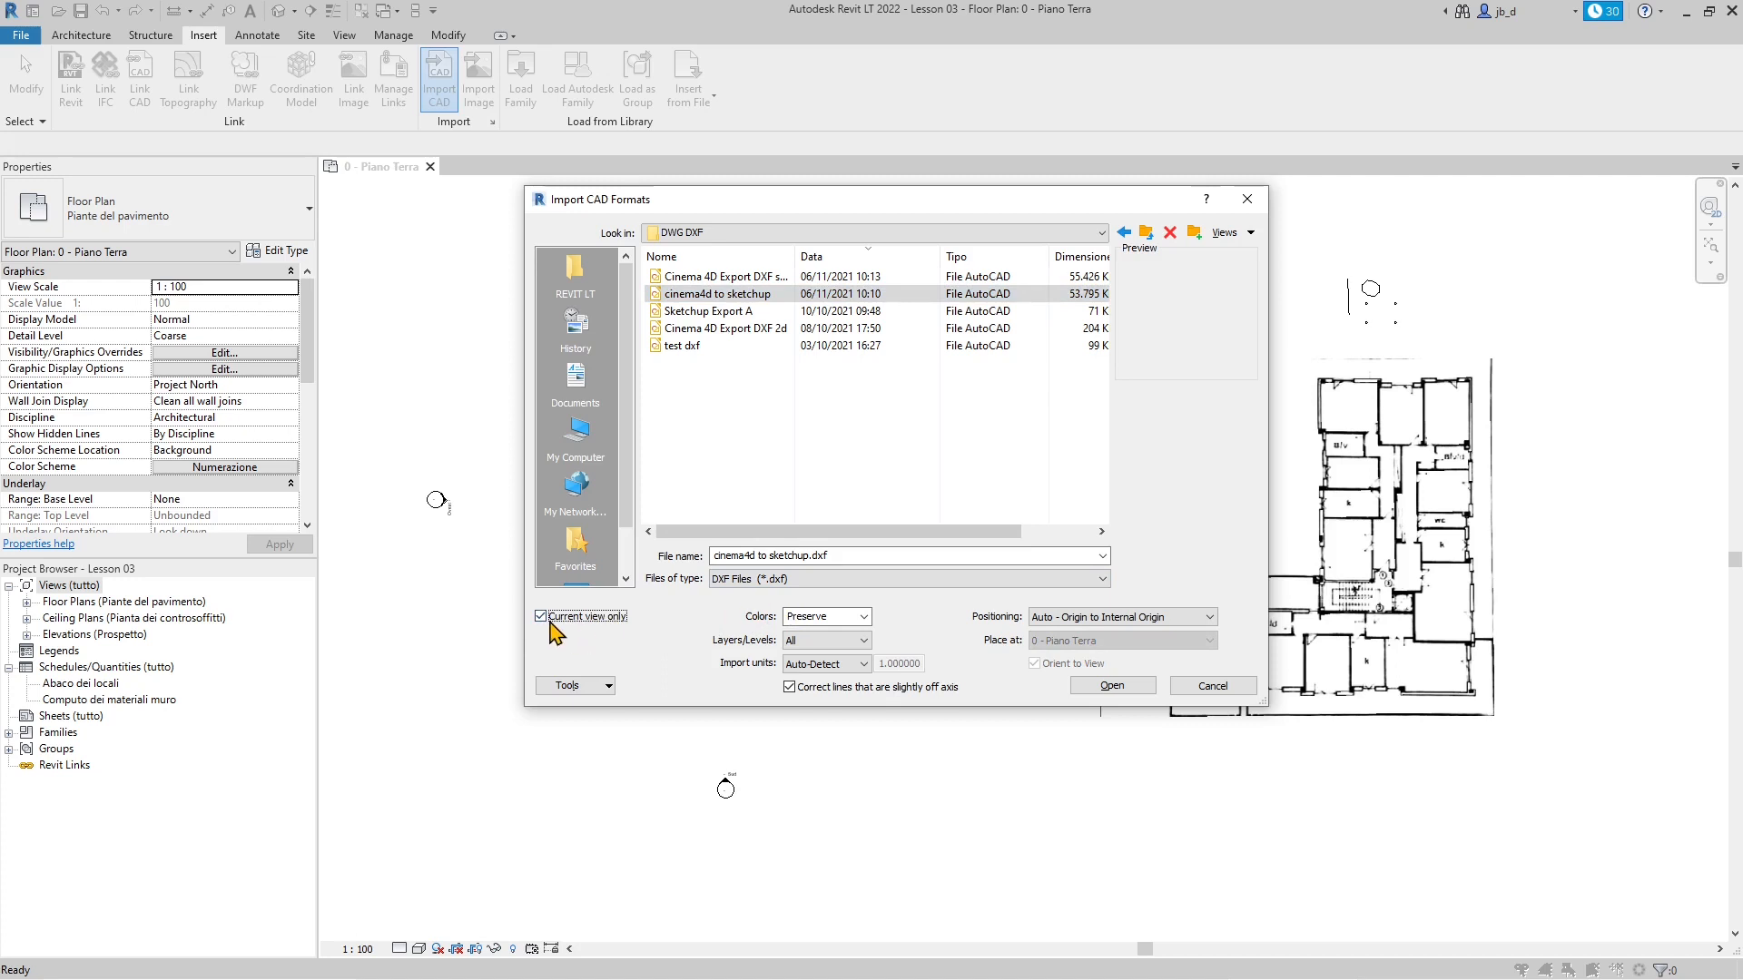
left_click(541, 616)
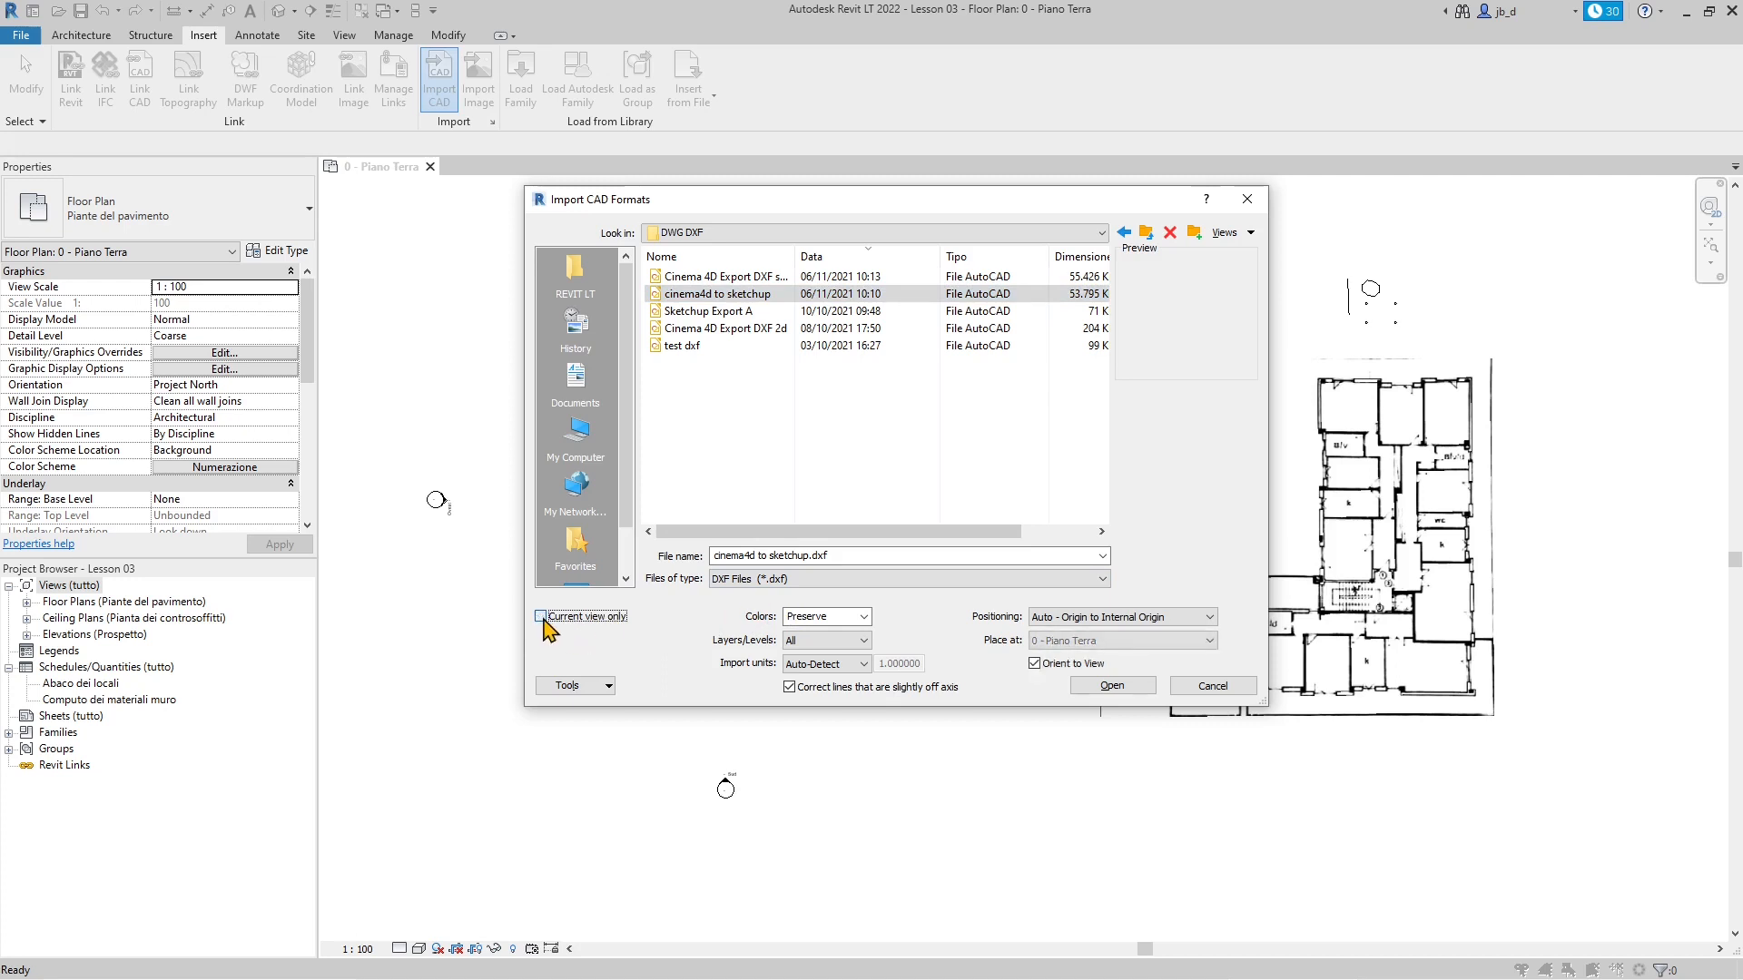
left_click(542, 618)
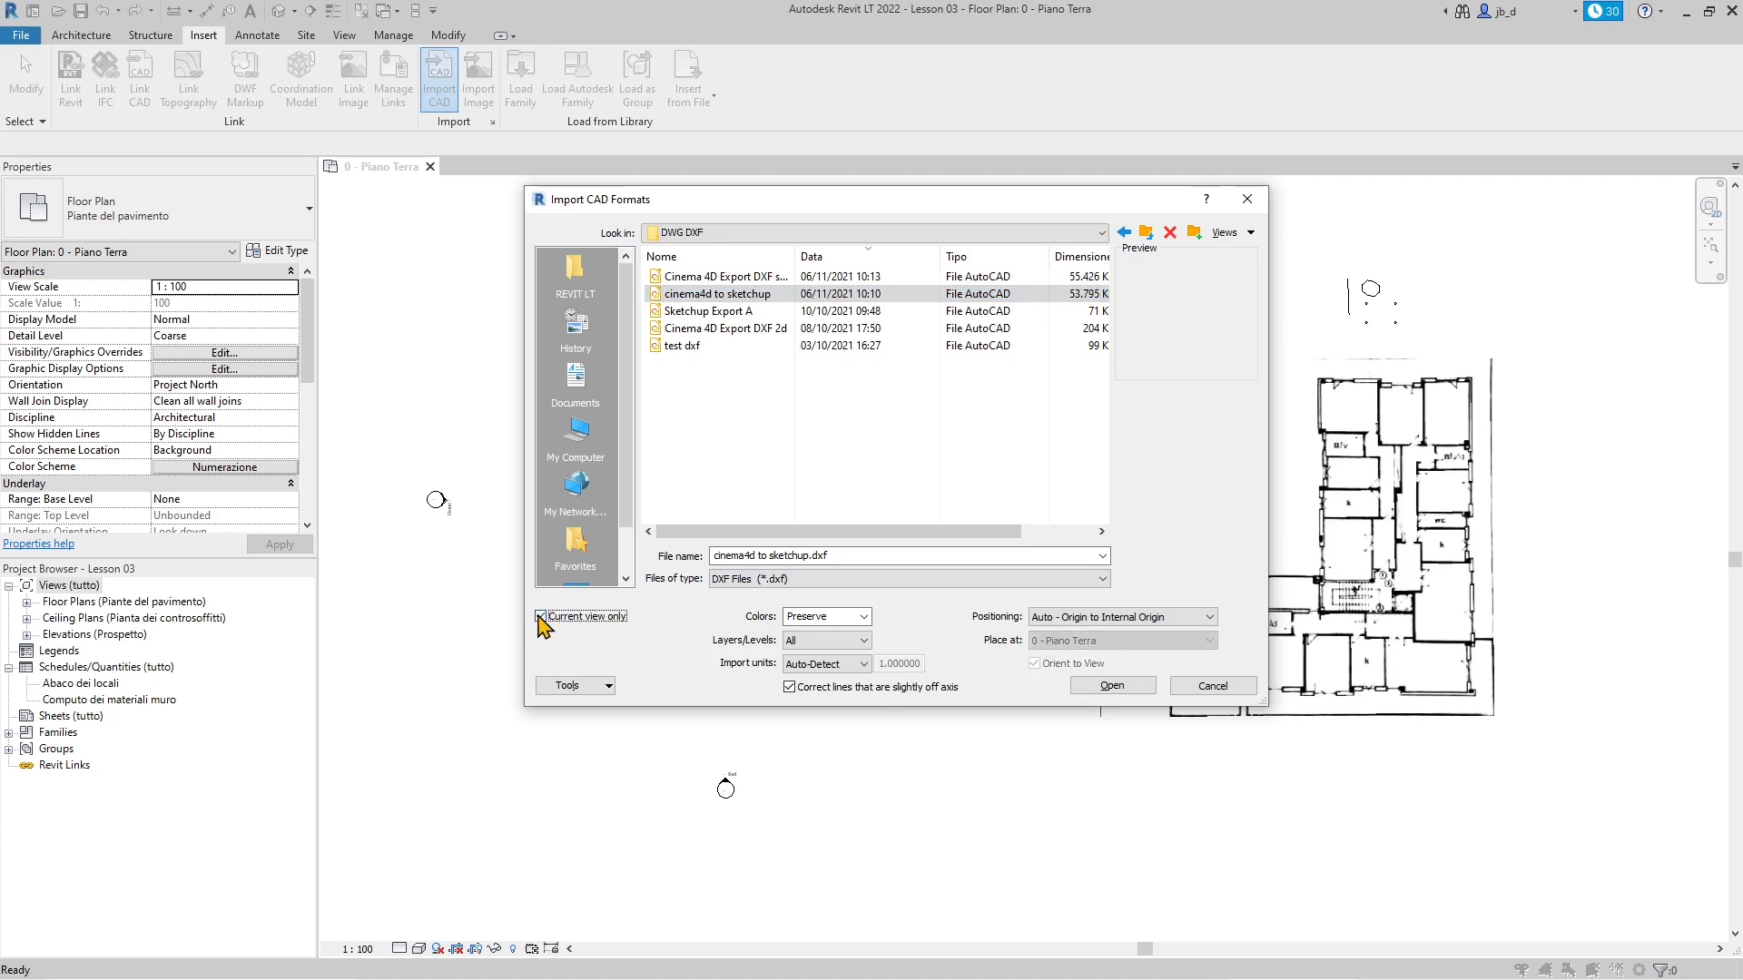
left_click(540, 618)
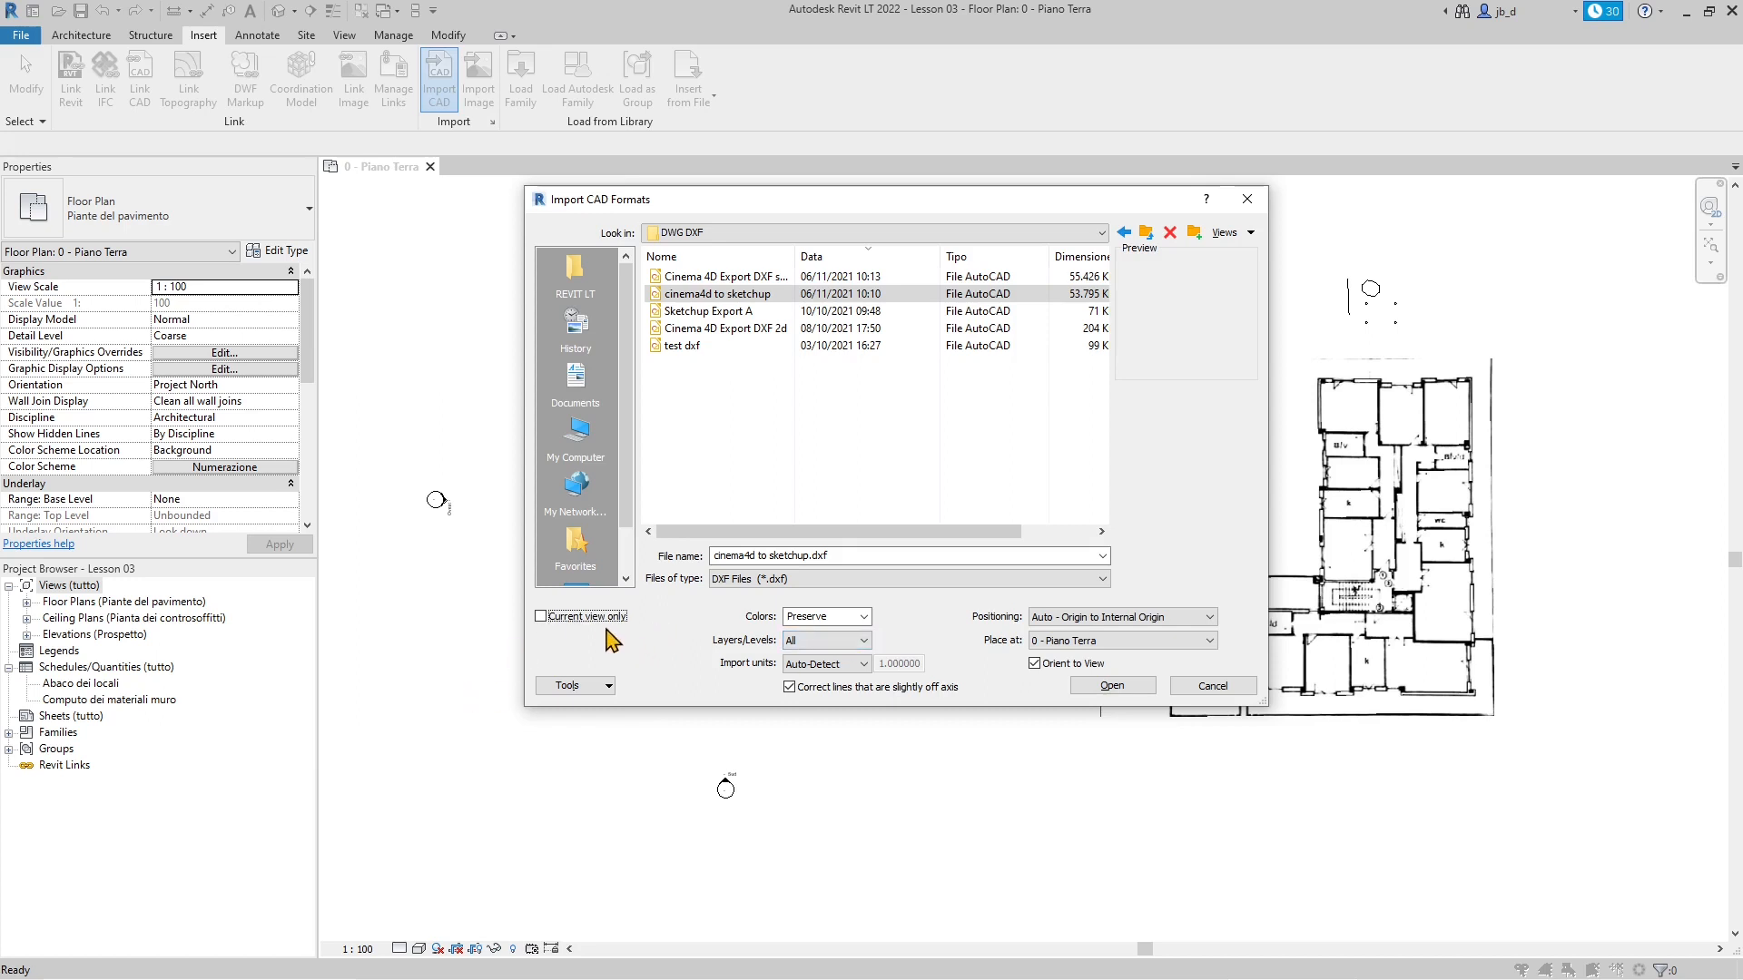
left_click(541, 617)
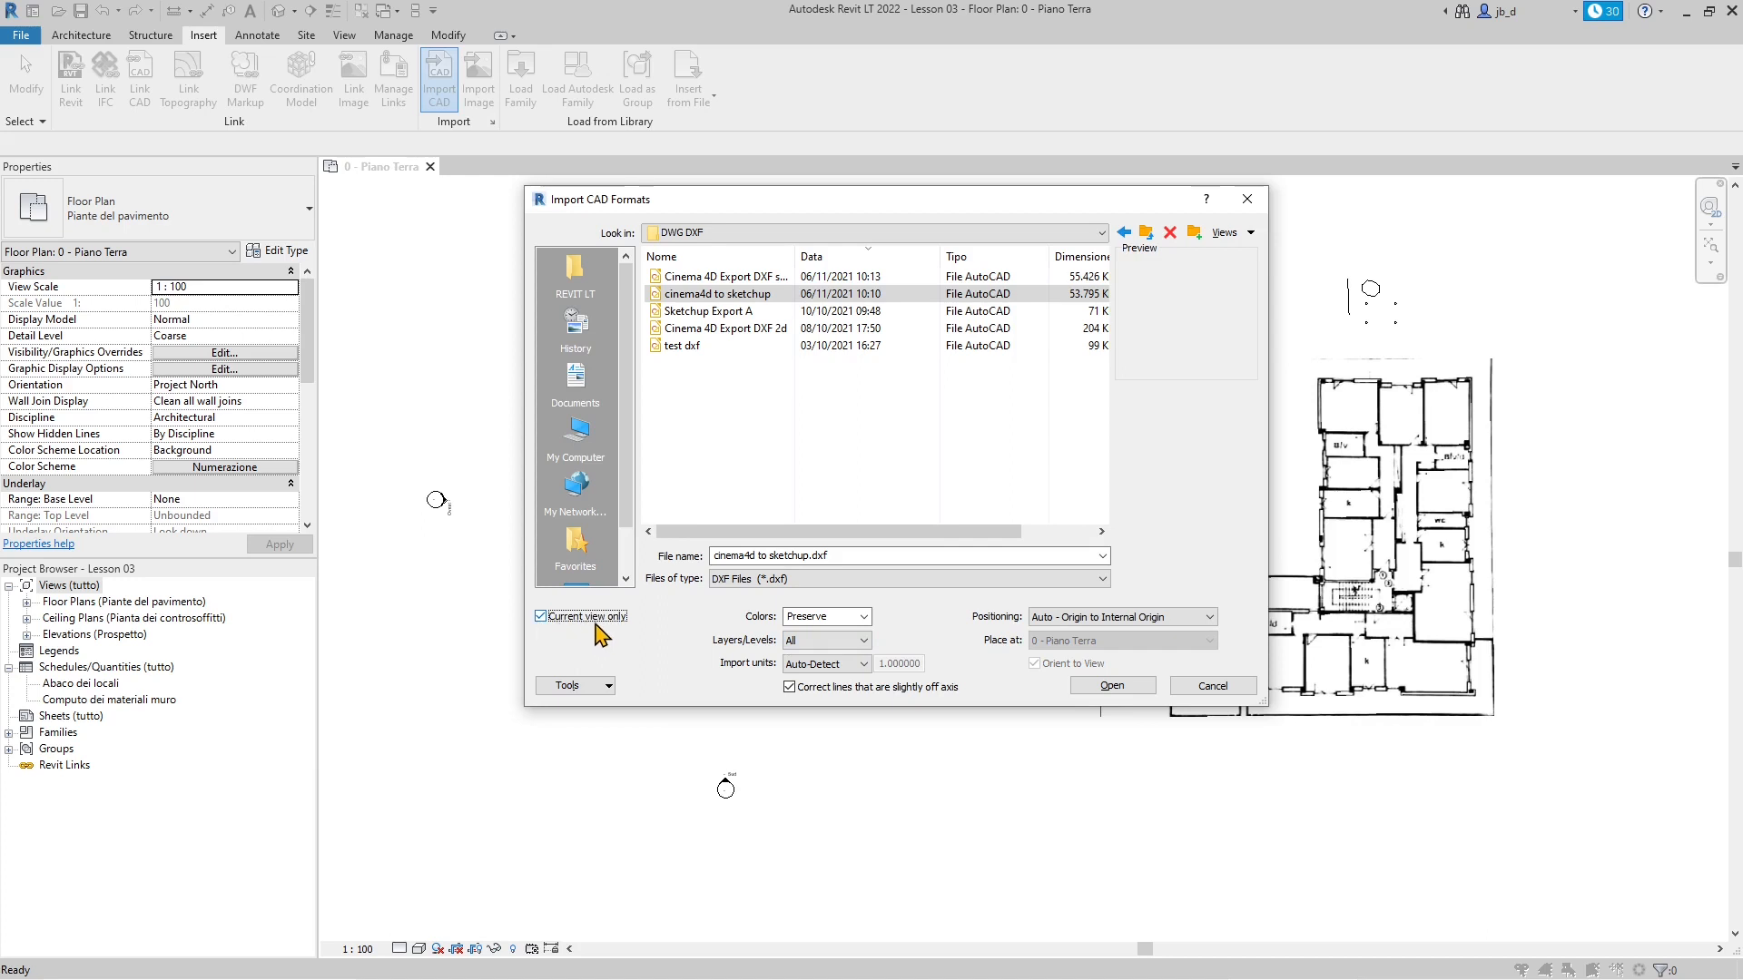
left_click(863, 617)
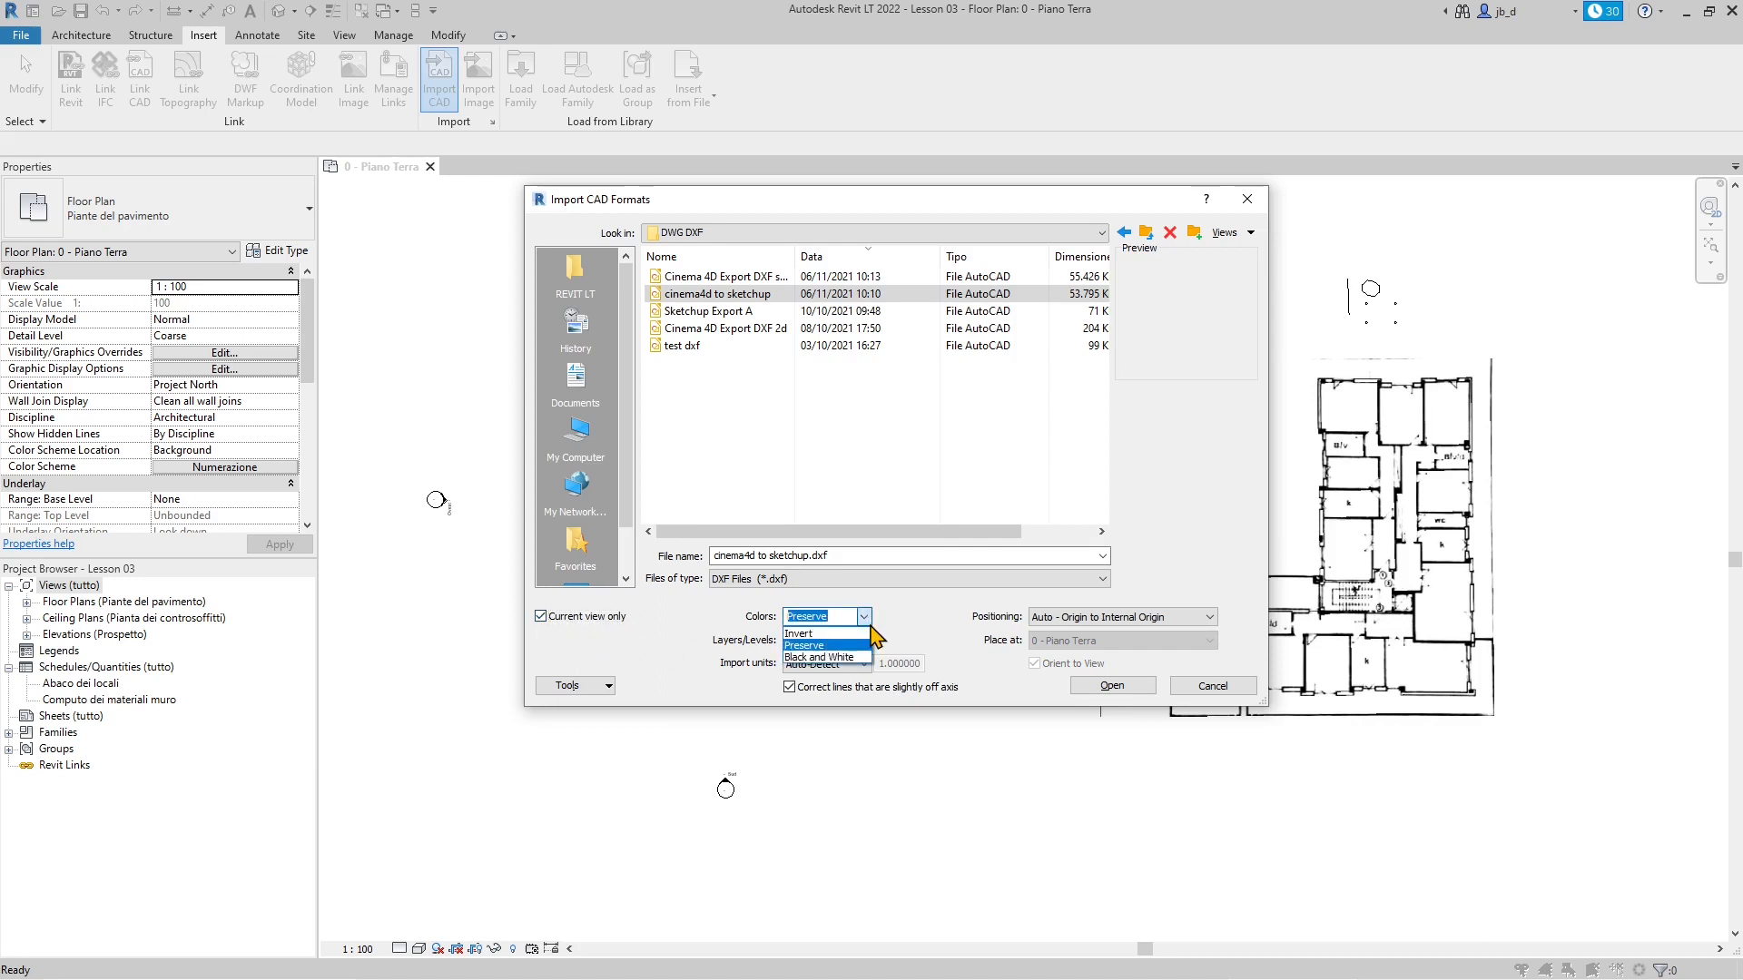
left_click(822, 657)
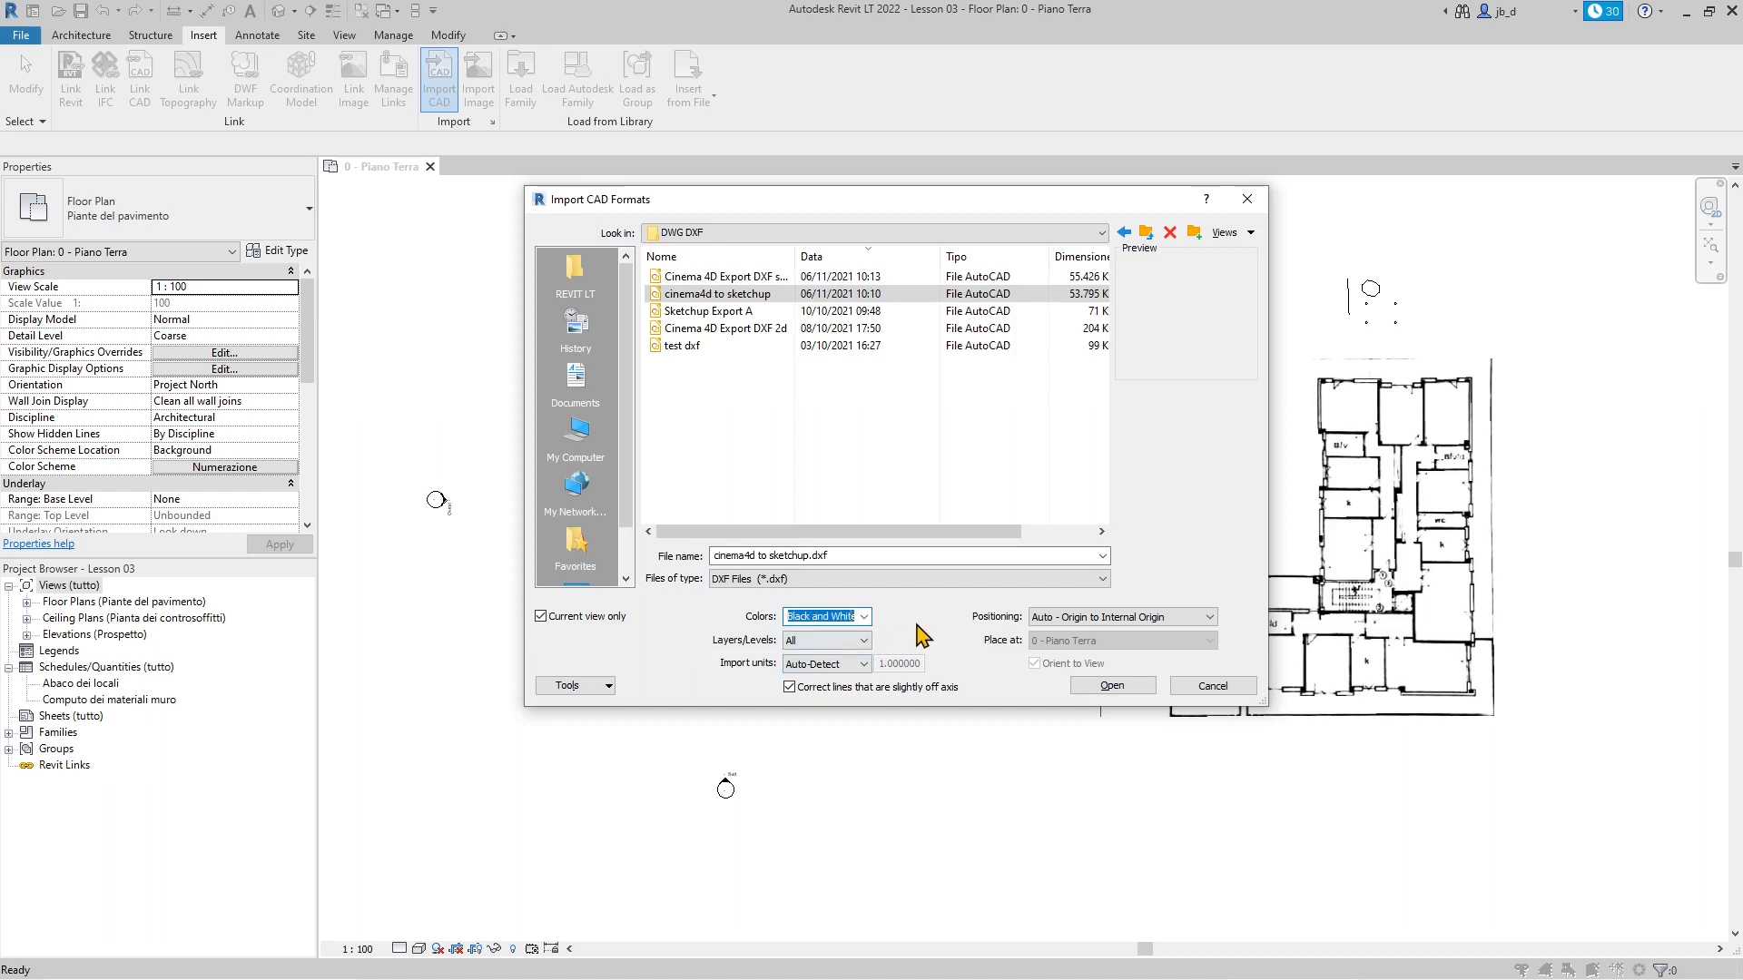
Step: Try Visible for the import's layers and levels, and set the option to Specify
left_click(855, 641)
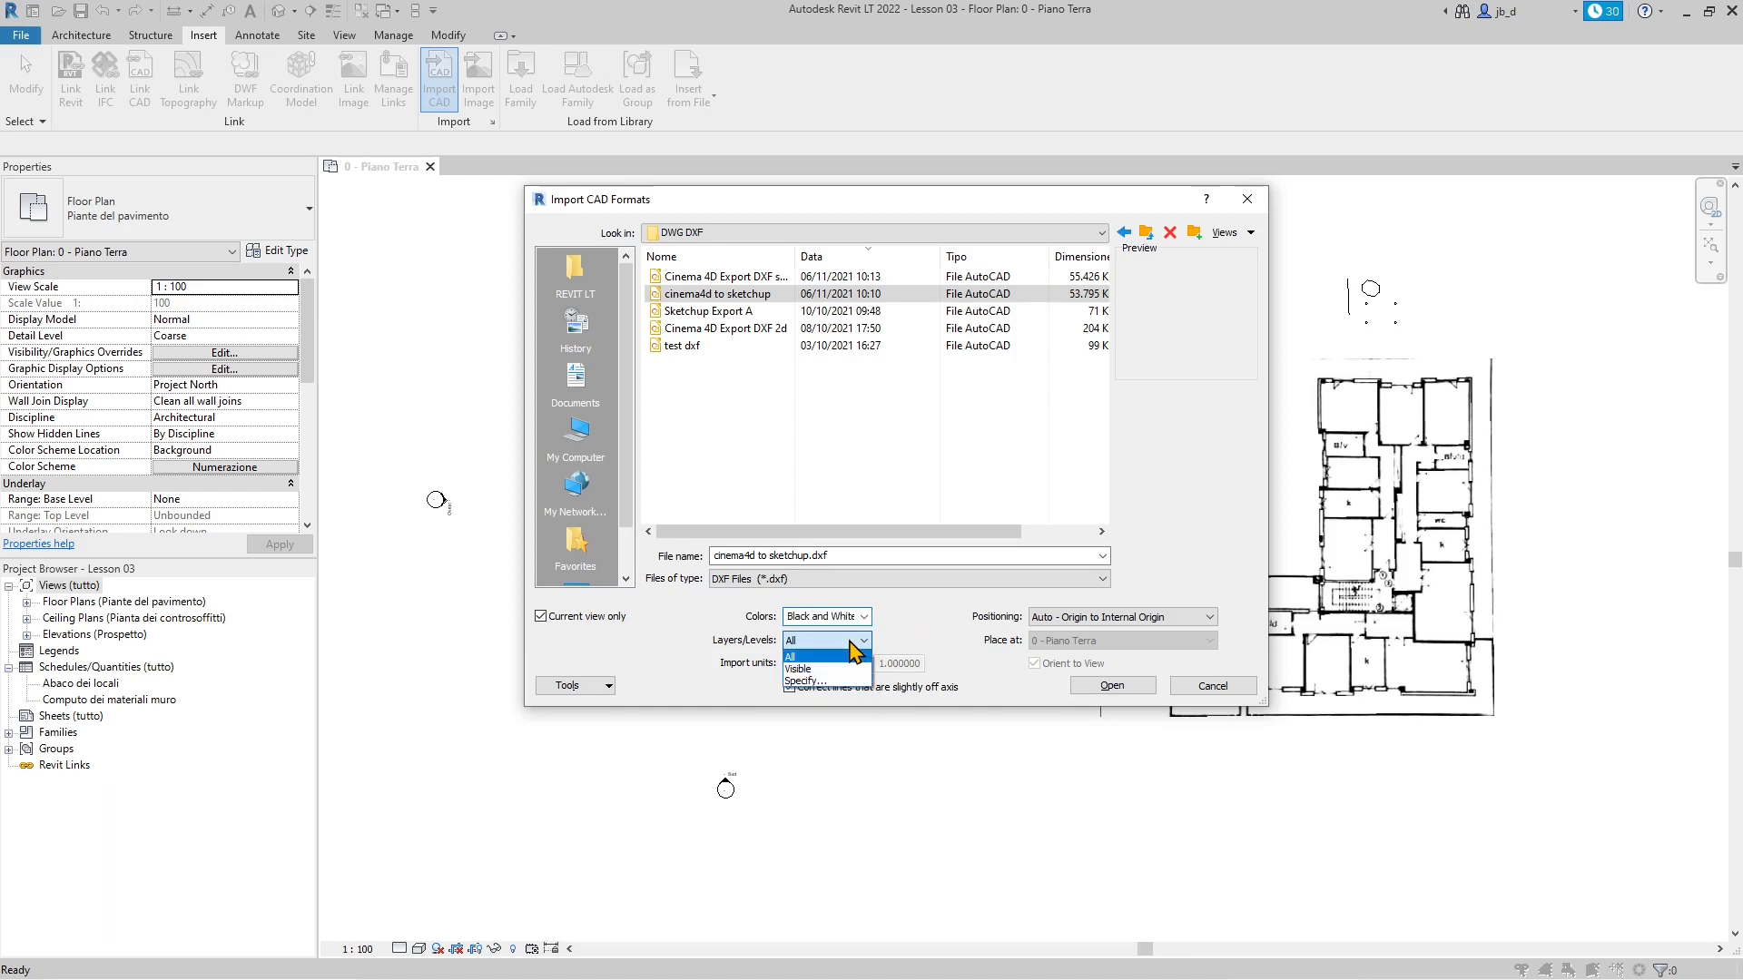
left_click(803, 669)
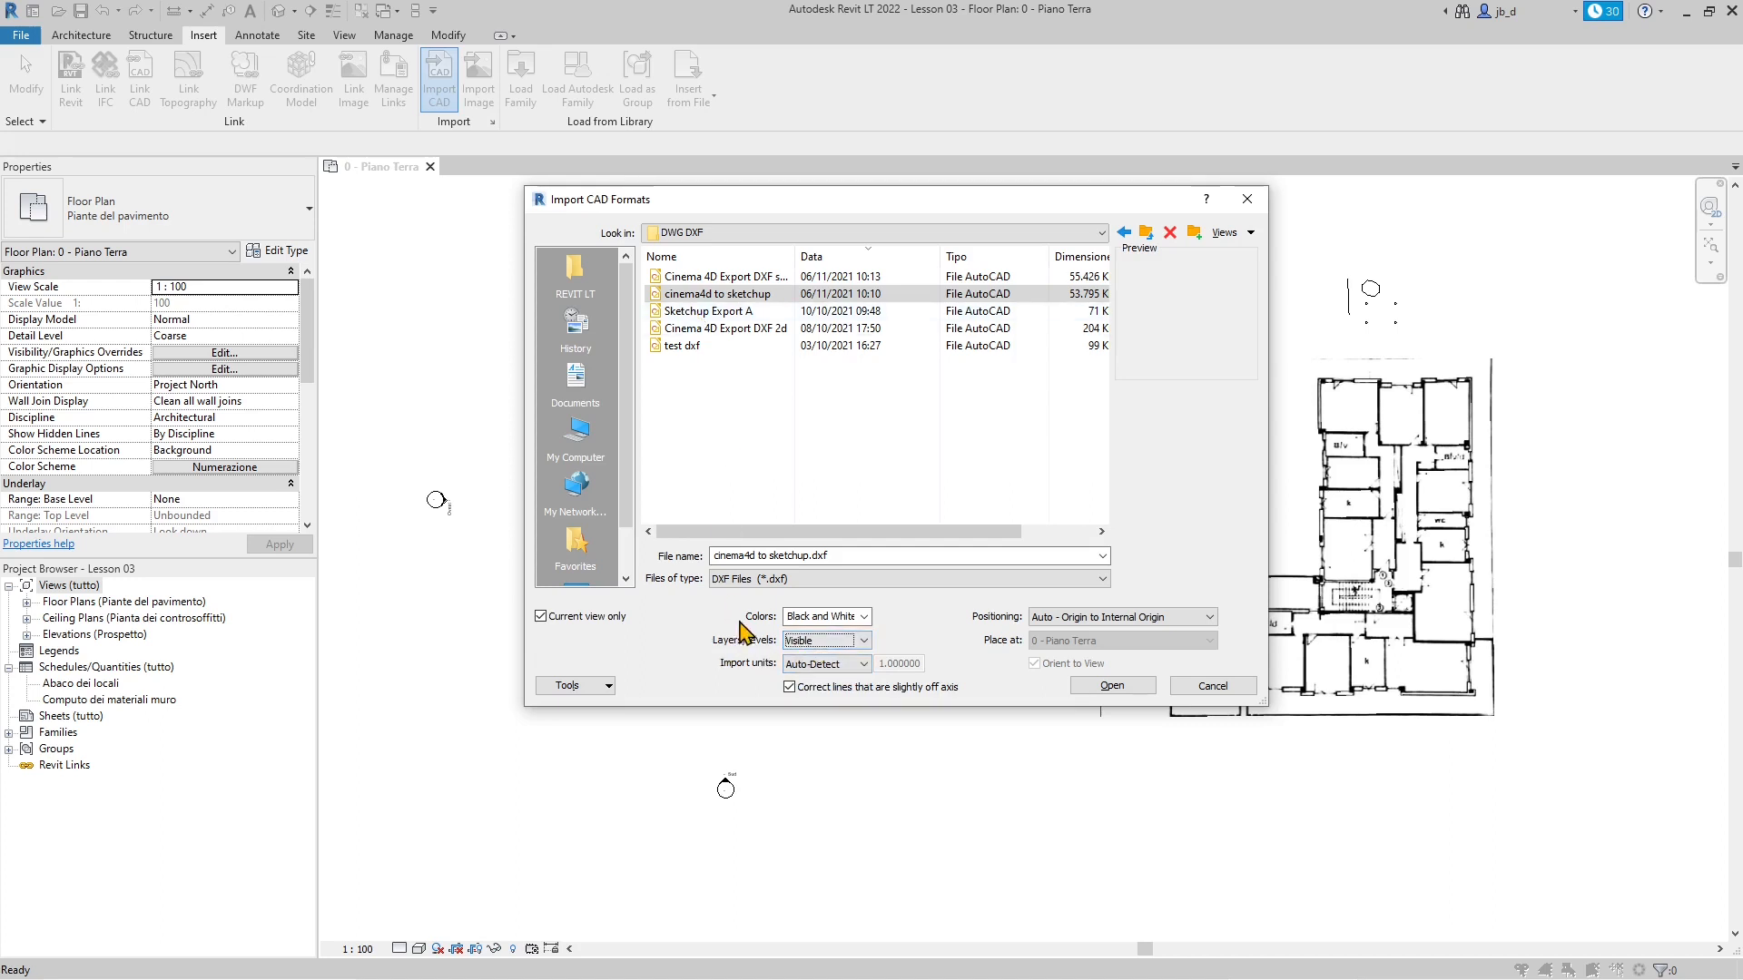
left_click(799, 641)
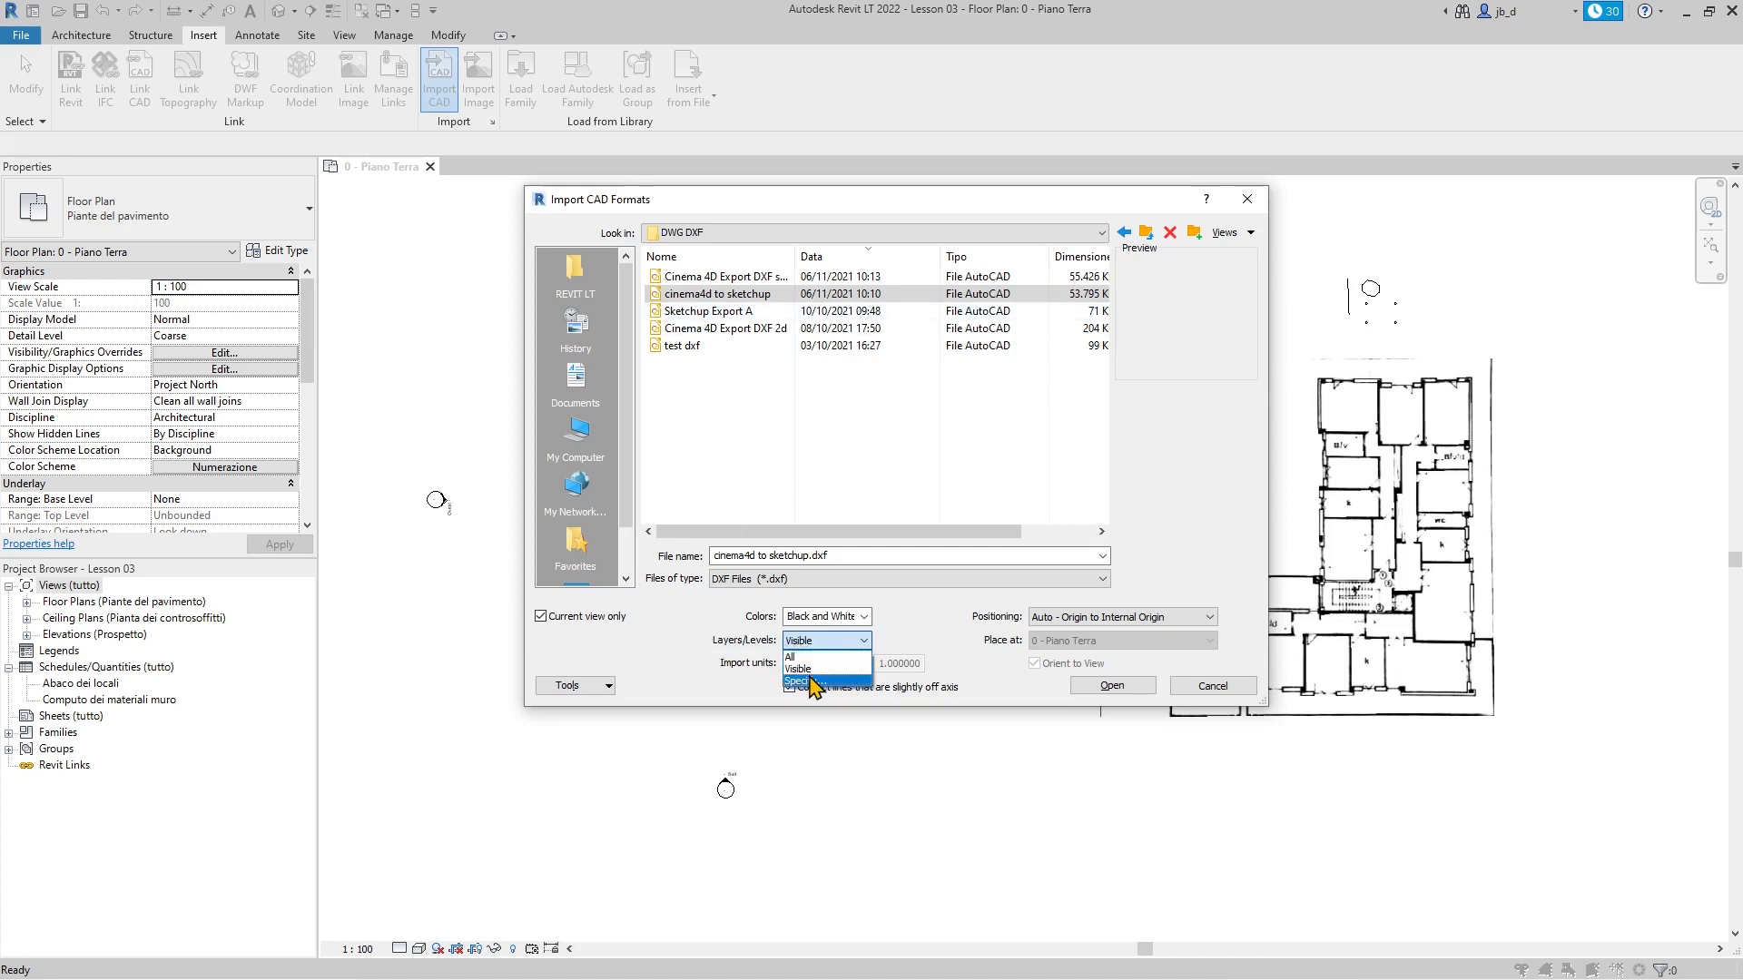
left_click(810, 681)
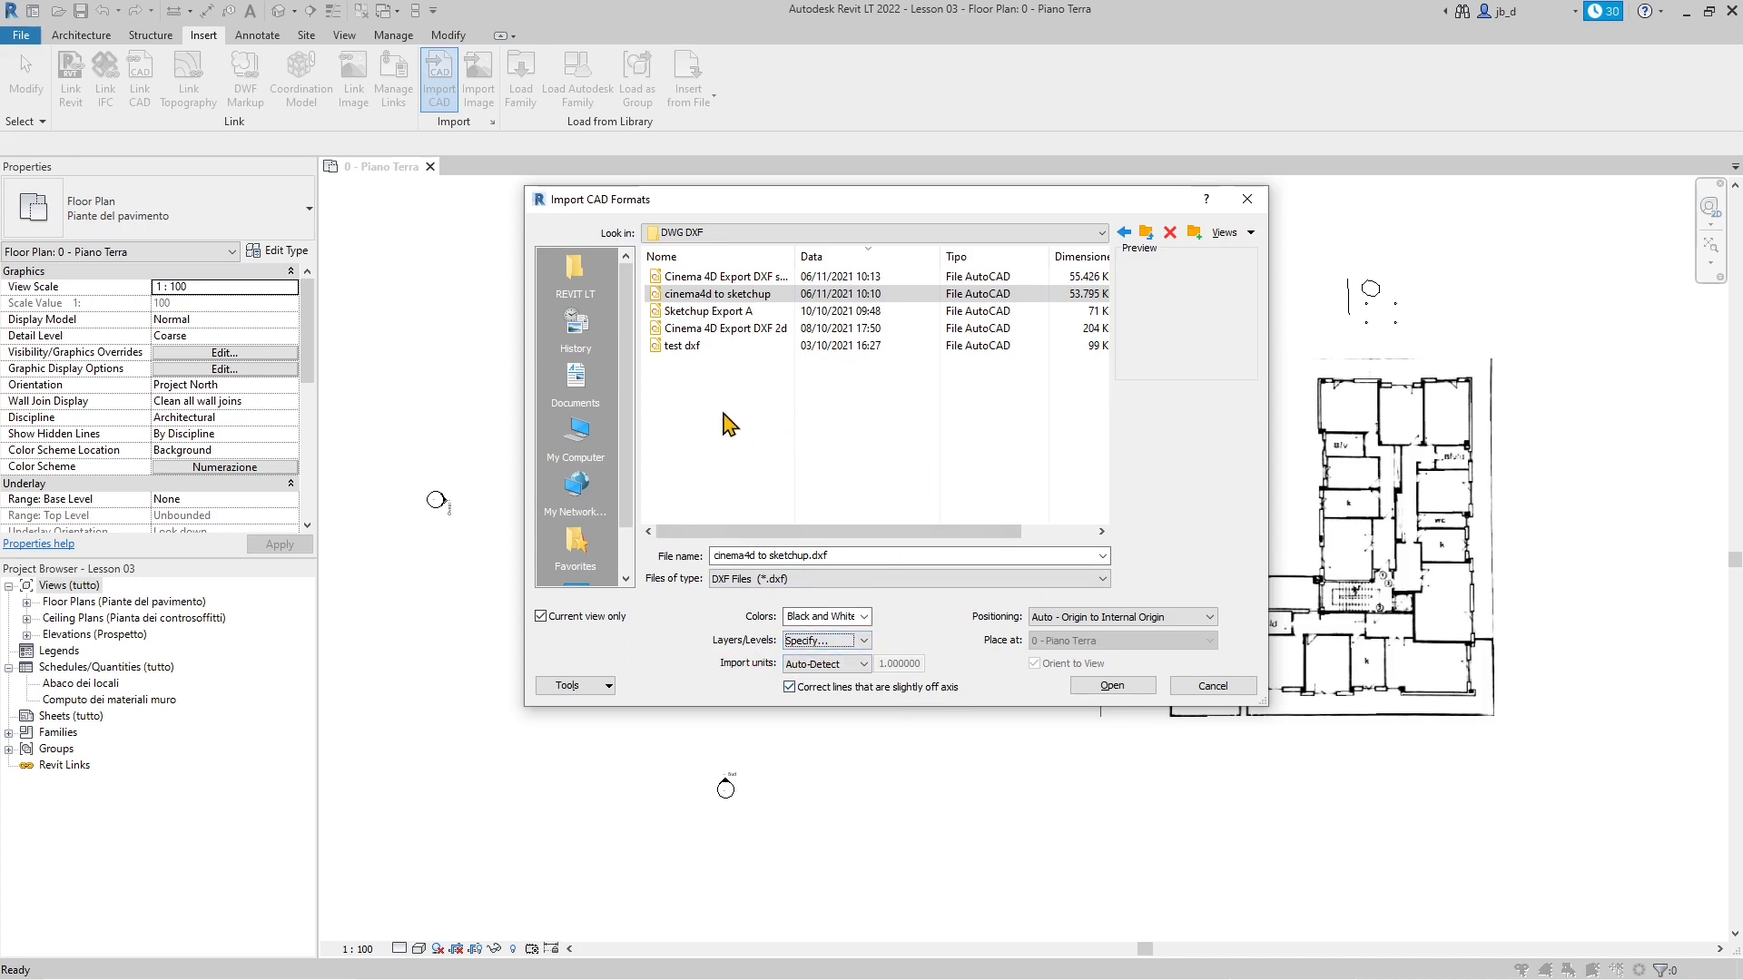
Step: Try millimeter as the import units and return the setting to Auto-Detect
mouse_move(874, 207)
left_mouse_down()
mouse_move(898, 232)
mouse_move(882, 224)
left_mouse_up()
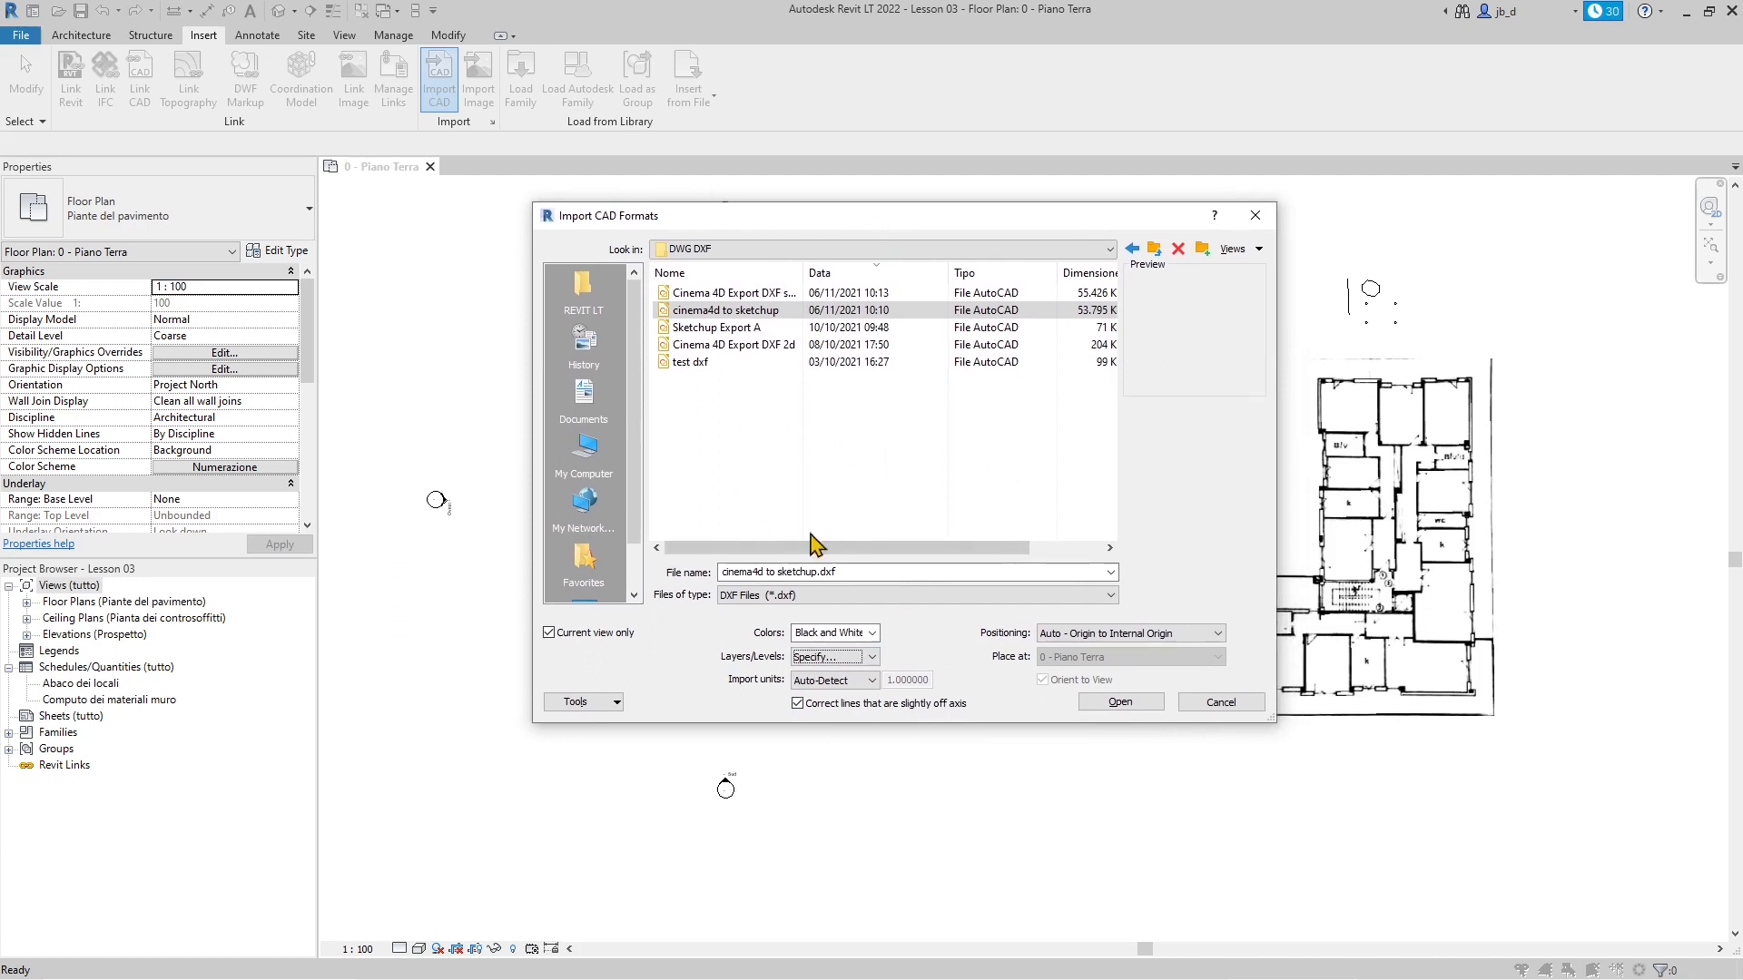
left_click_drag(828, 225, 836, 260)
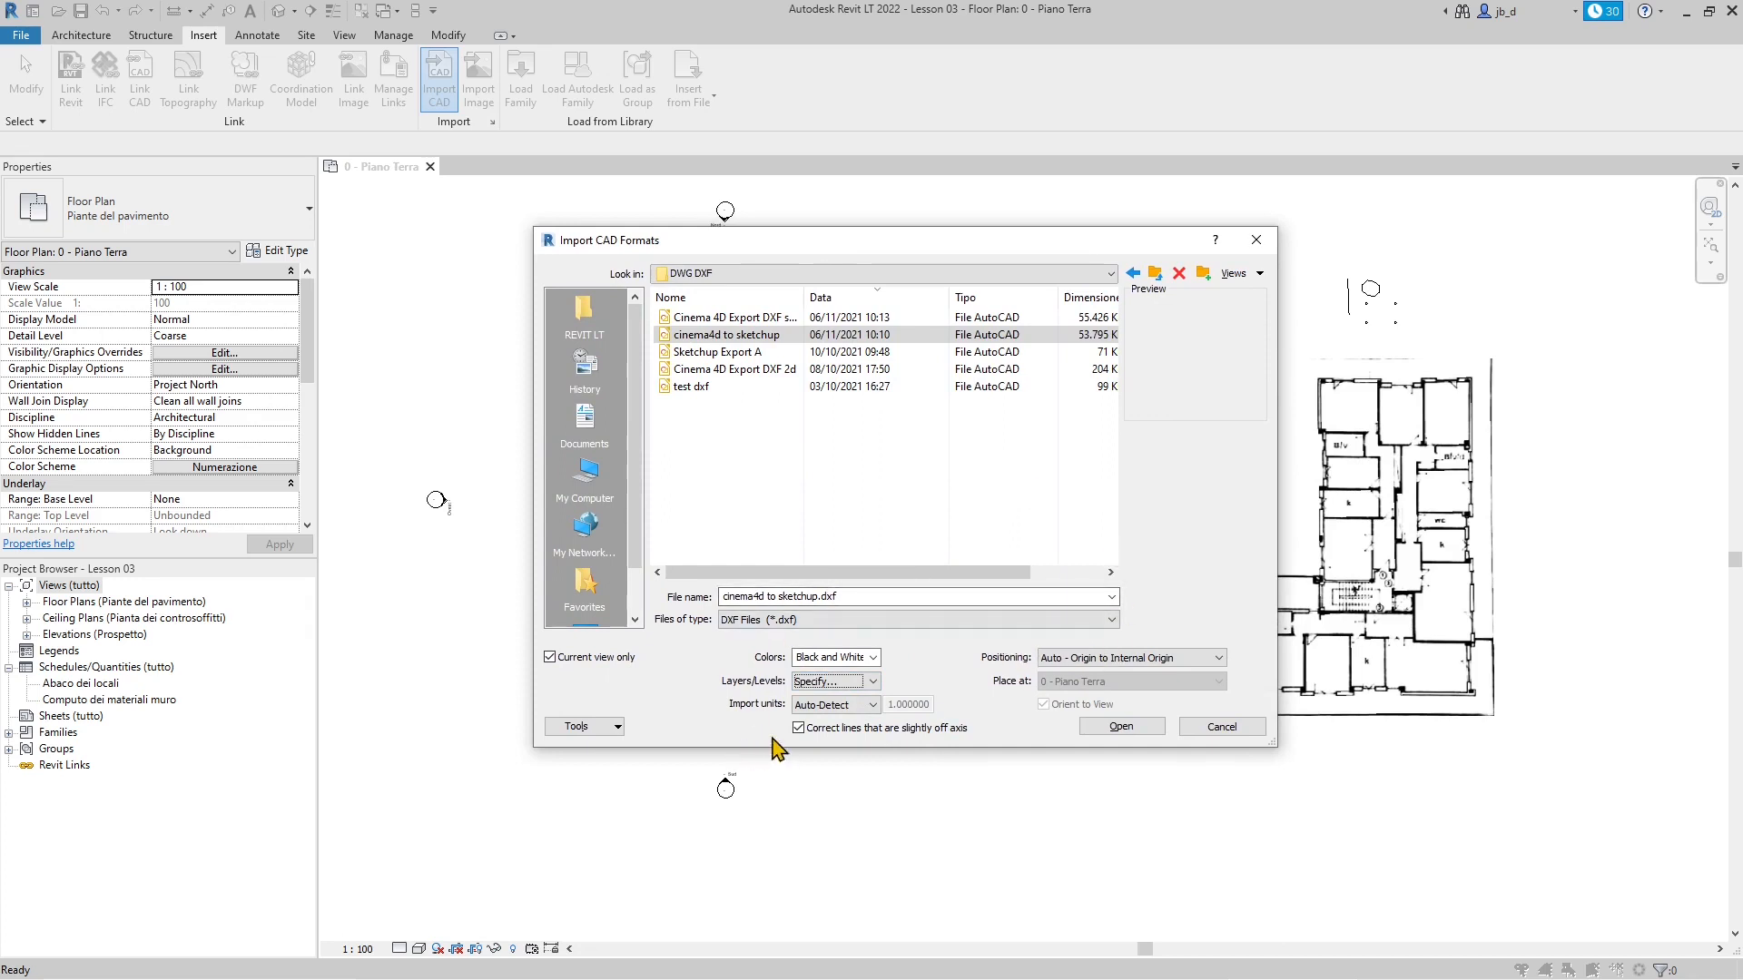
left_click(830, 706)
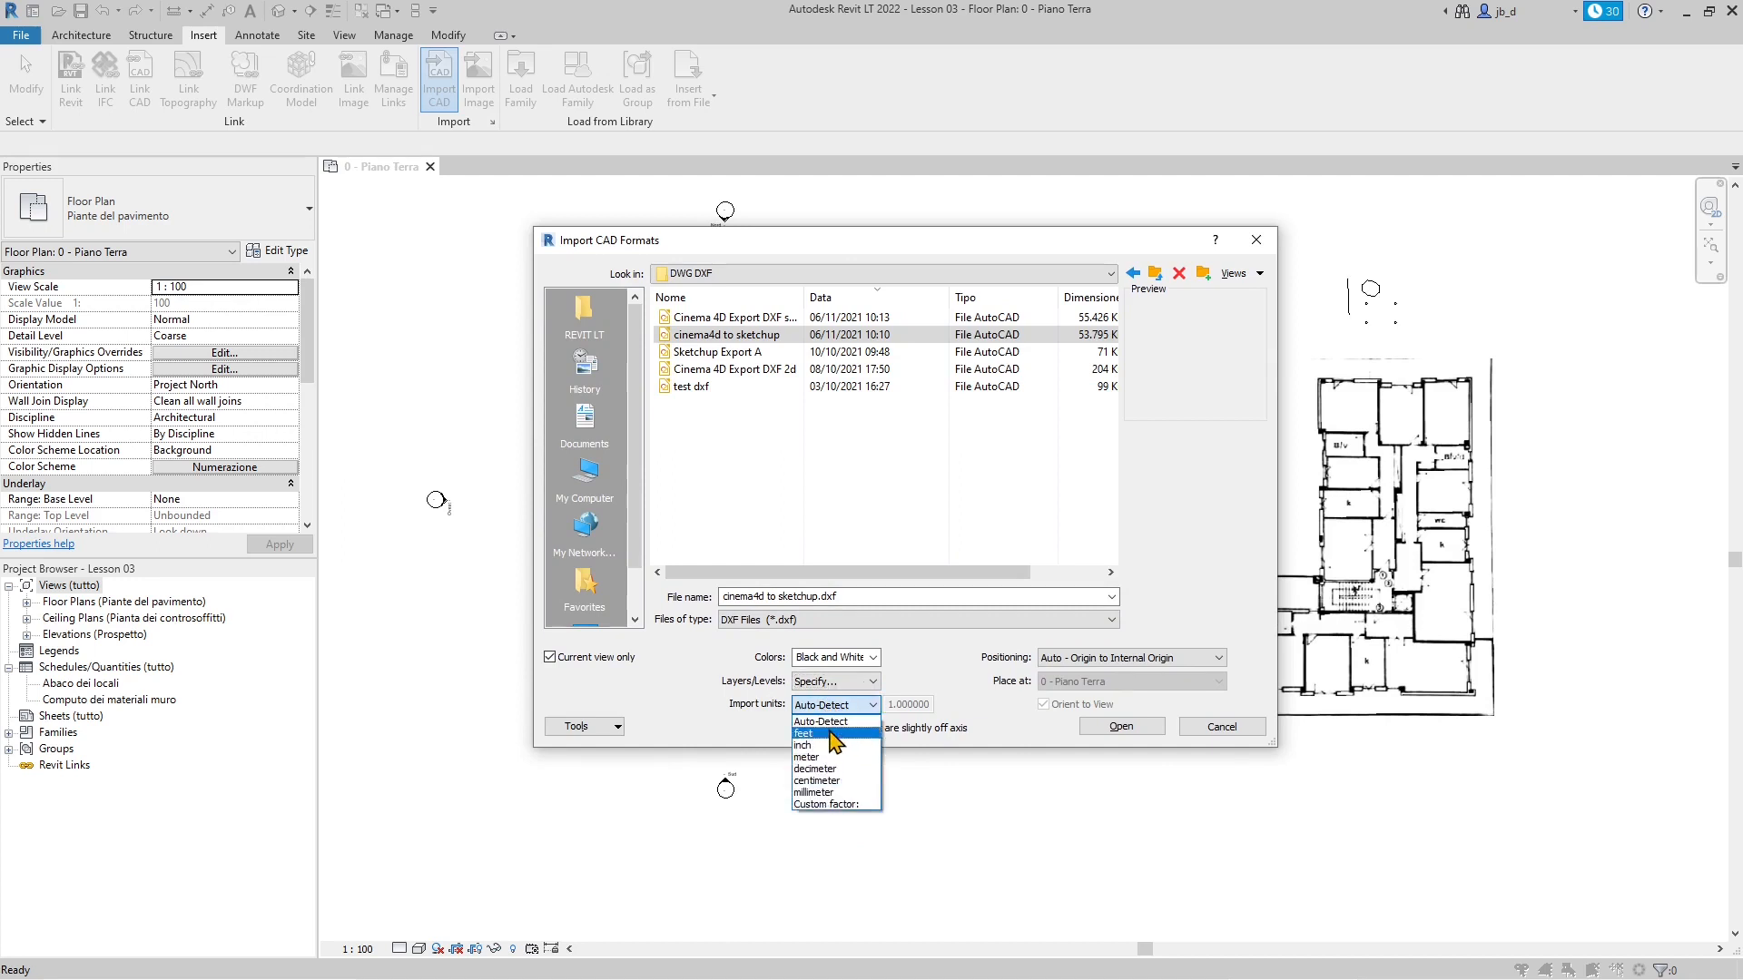
left_click(836, 793)
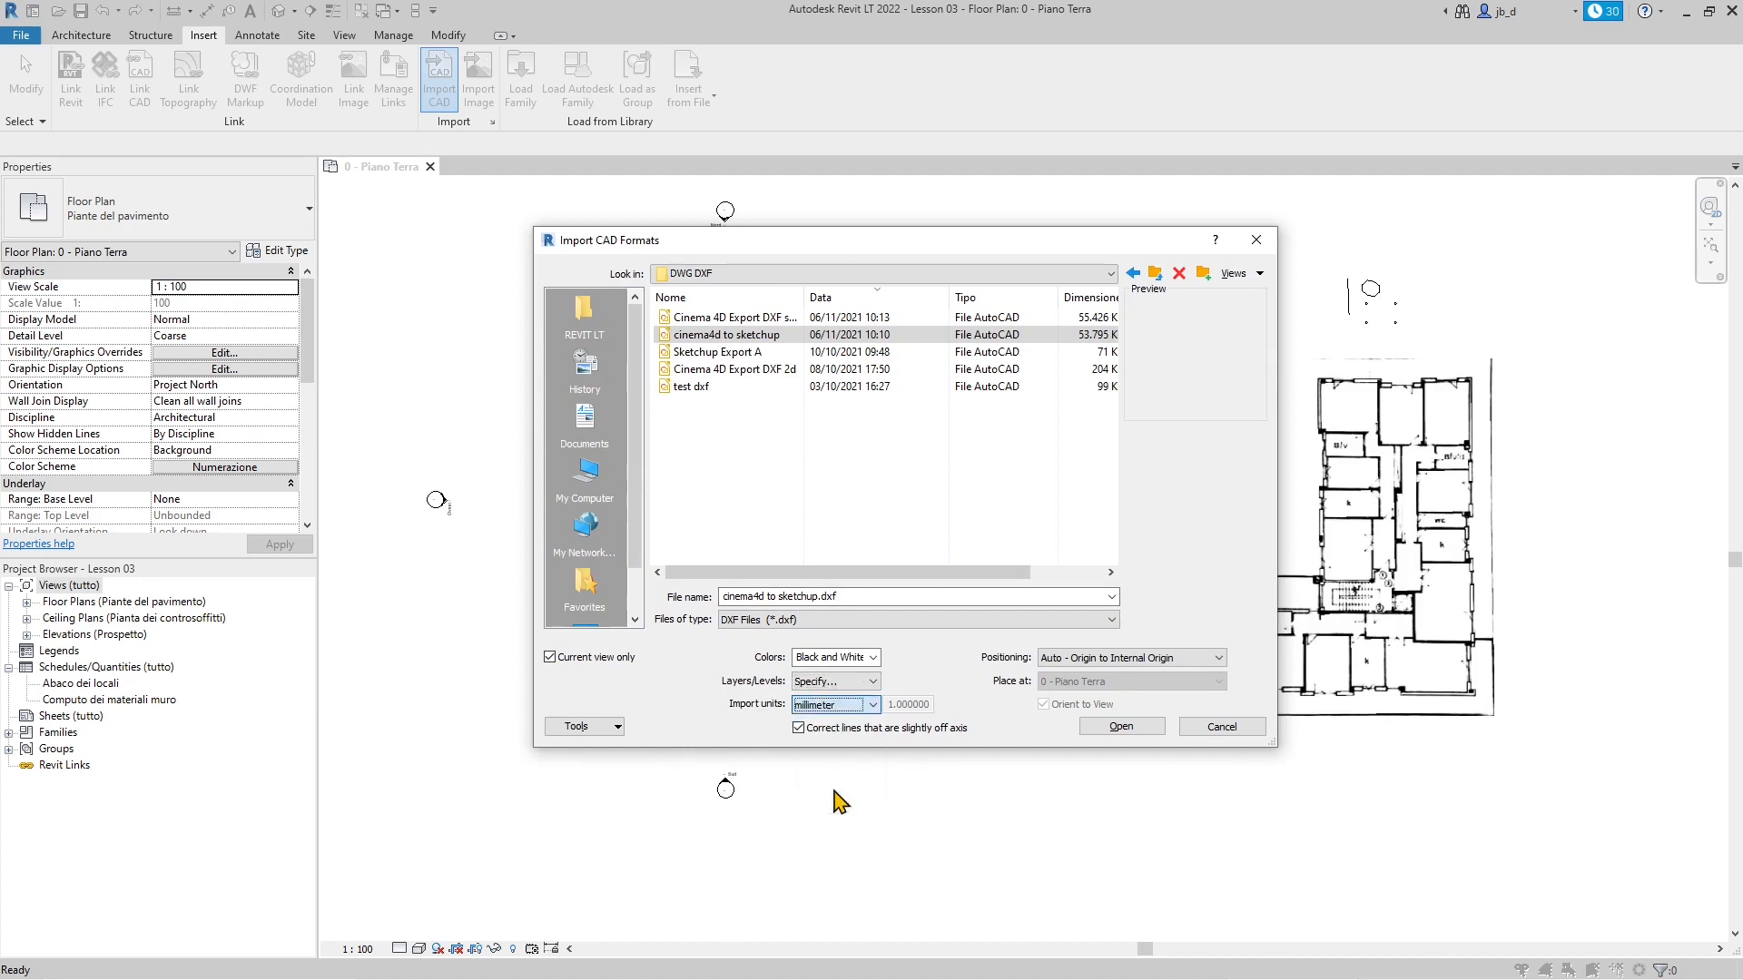
left_click(814, 706)
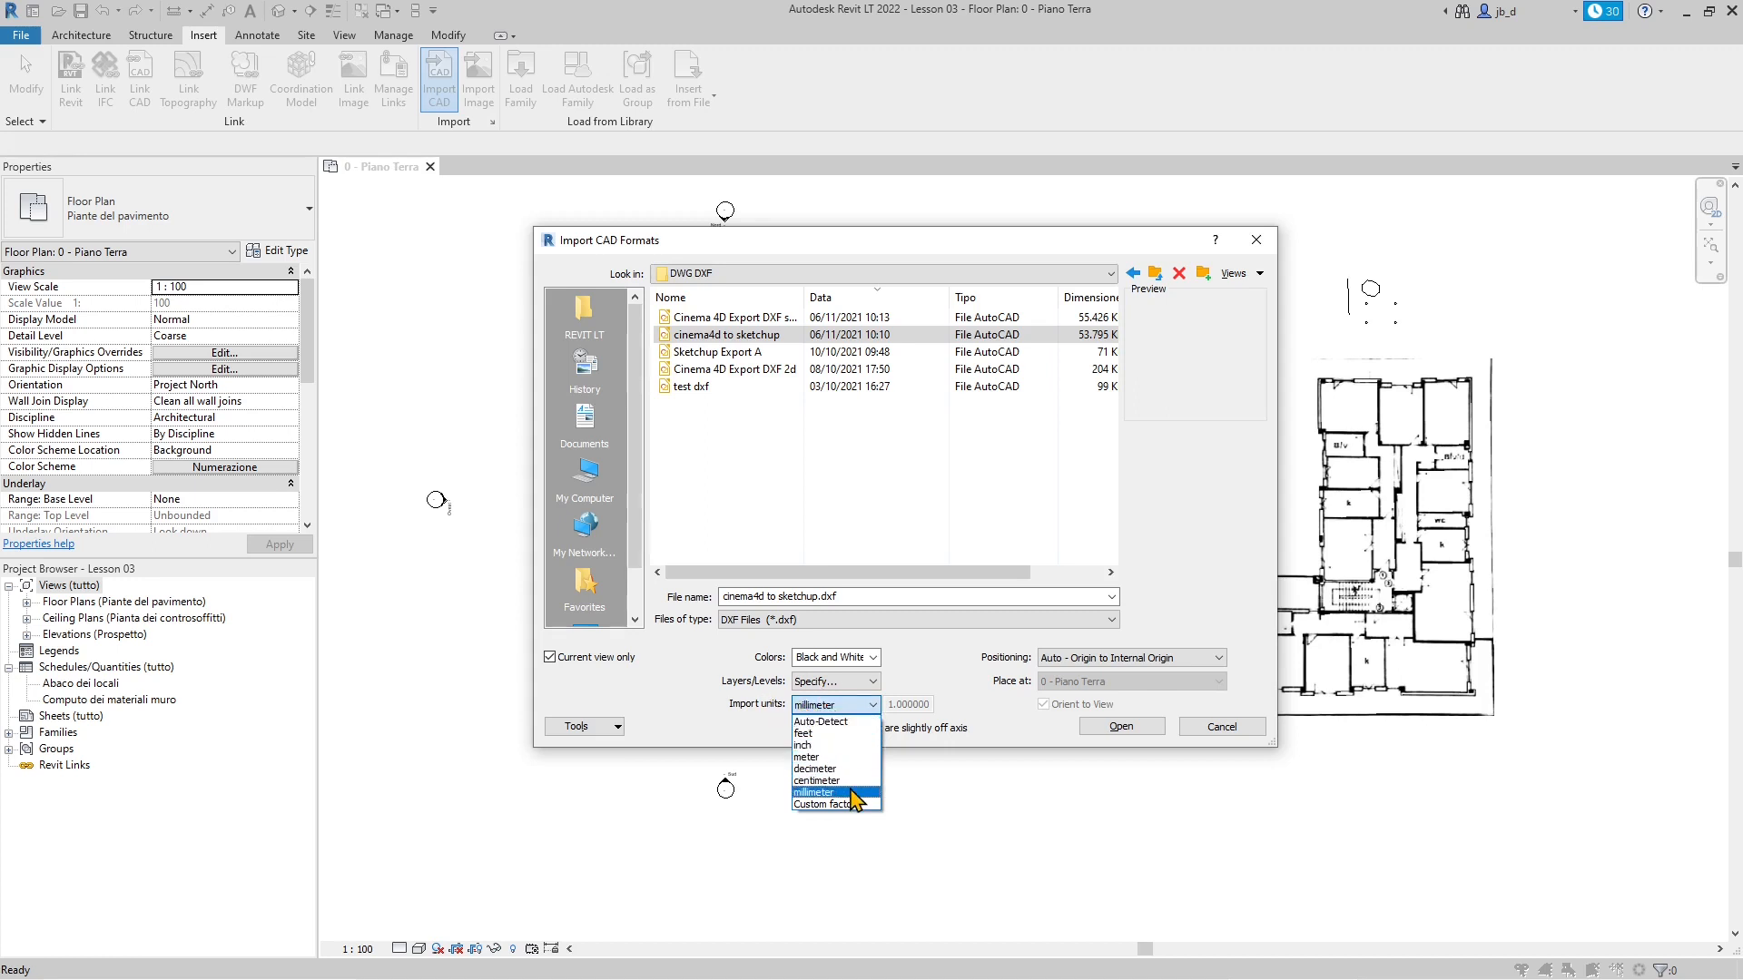
left_click(826, 721)
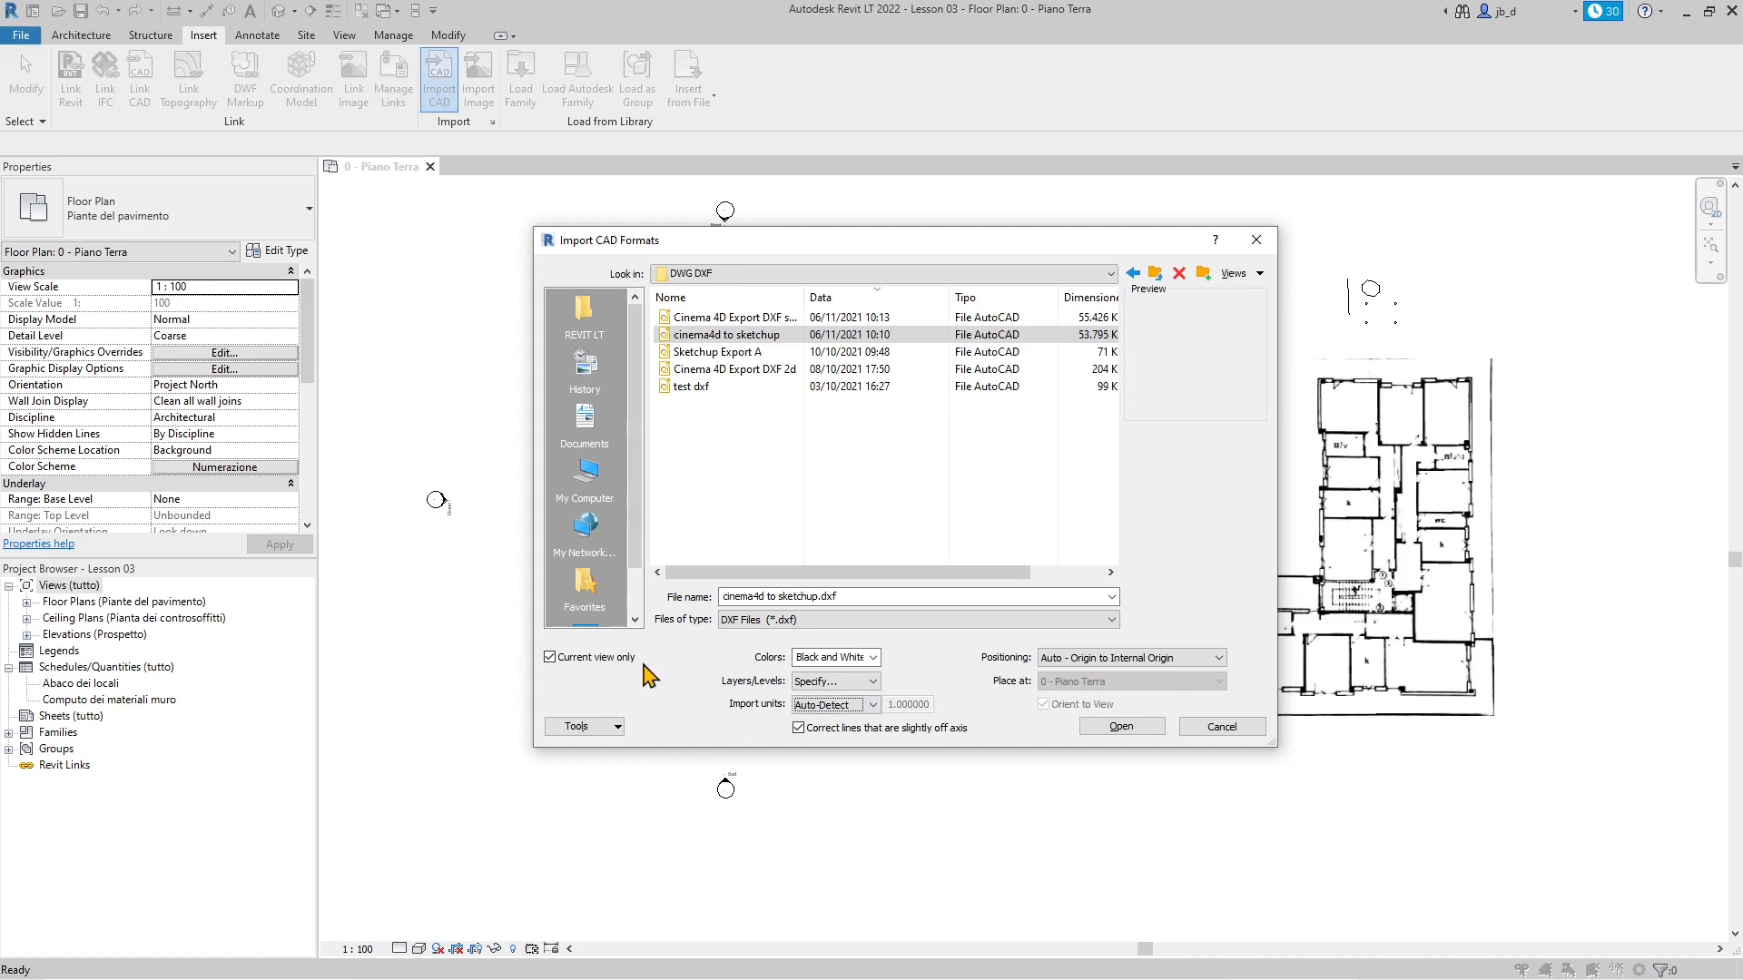
Step: Try lifting the Current view only restriction to access the Place at level, and restore the restriction
left_click(605, 660)
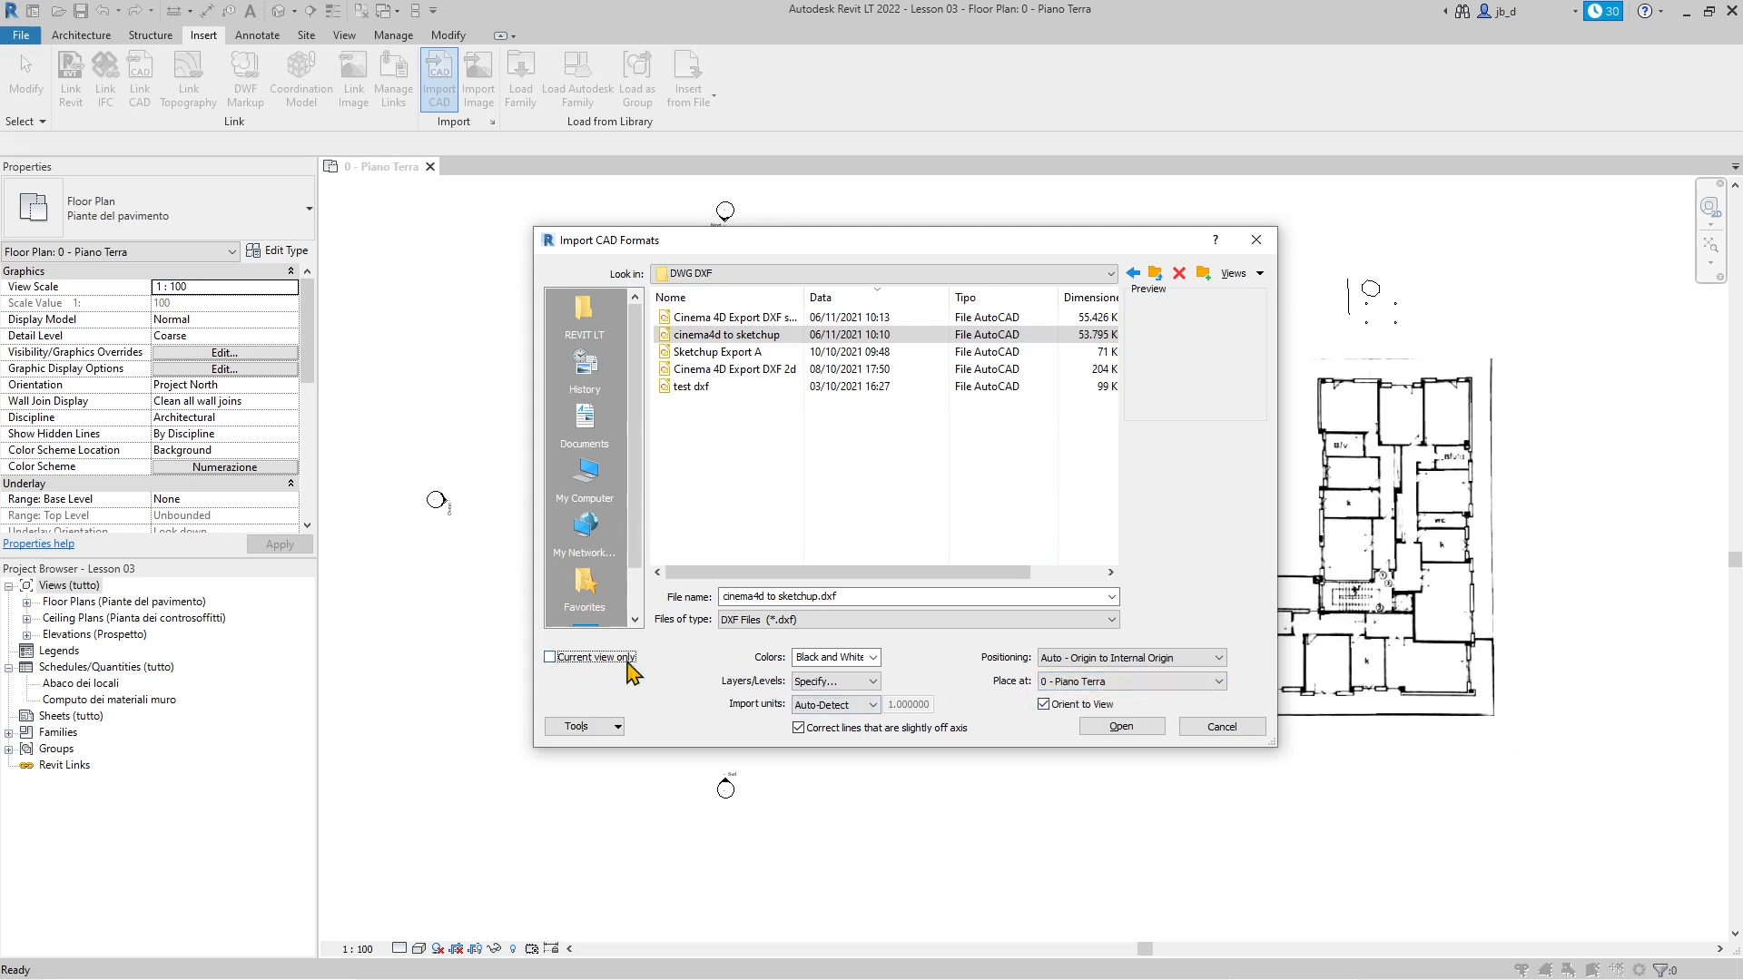
left_click(1074, 684)
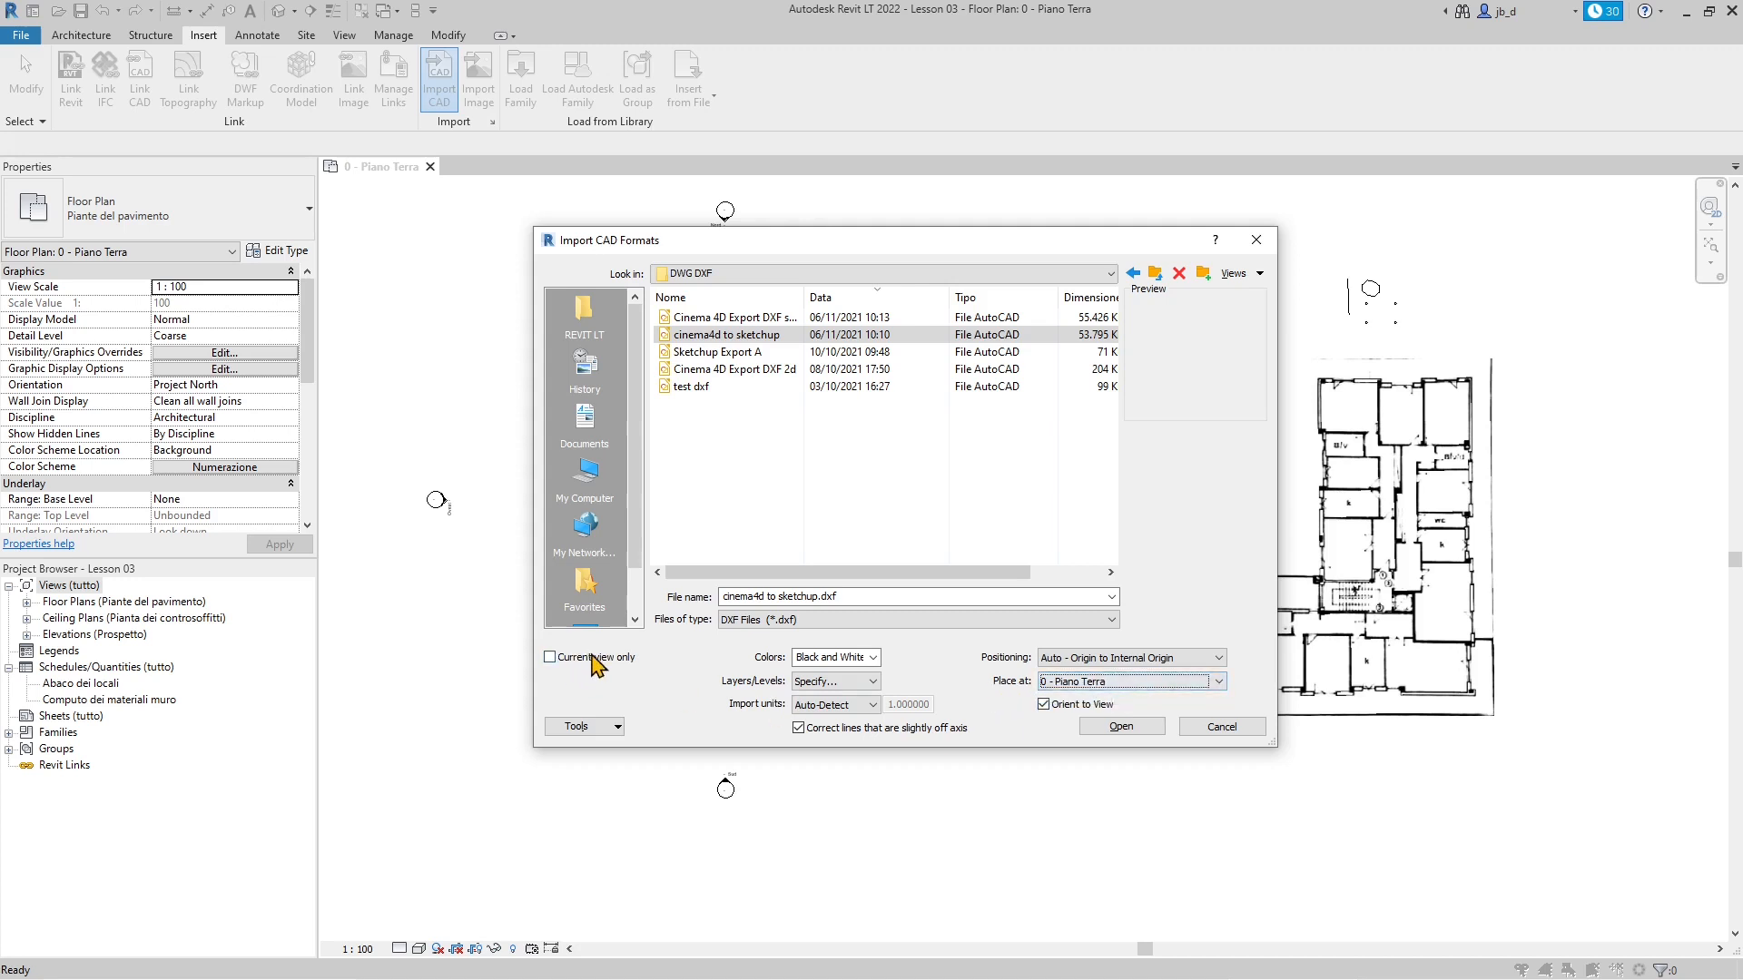
left_click(550, 659)
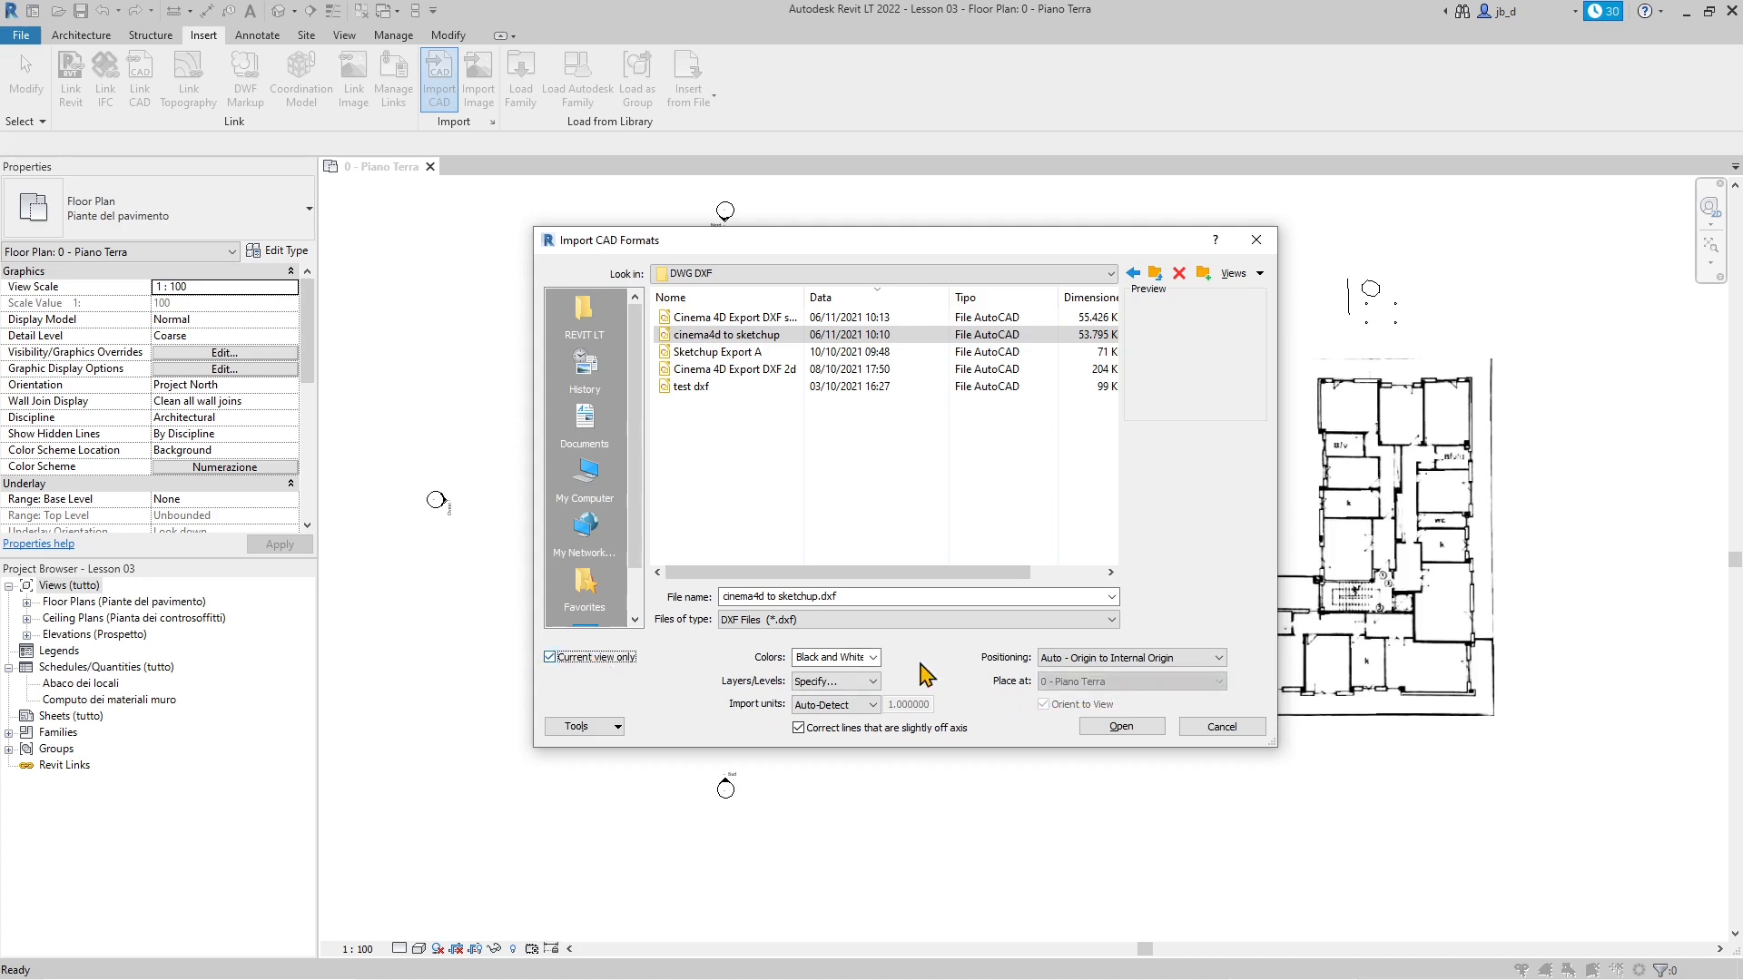
Step: Set the import positioning to Auto - Center to Center and open the DXF file to reach its layer selection
left_click(1053, 660)
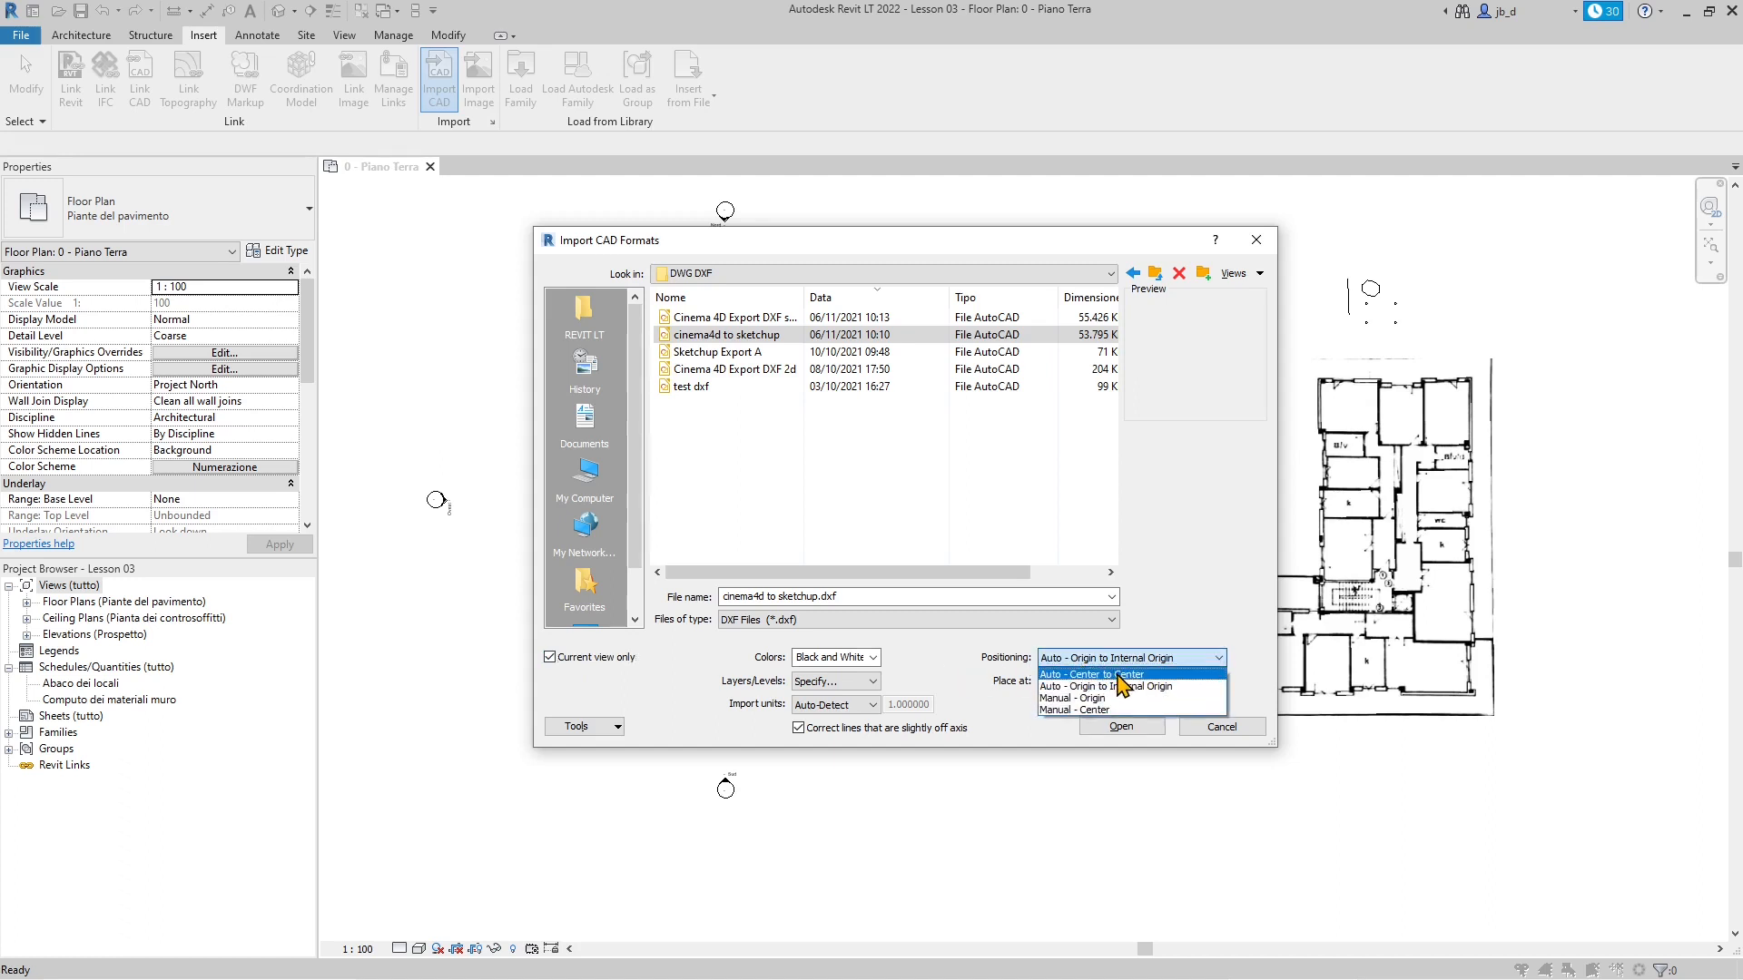
left_click(1118, 675)
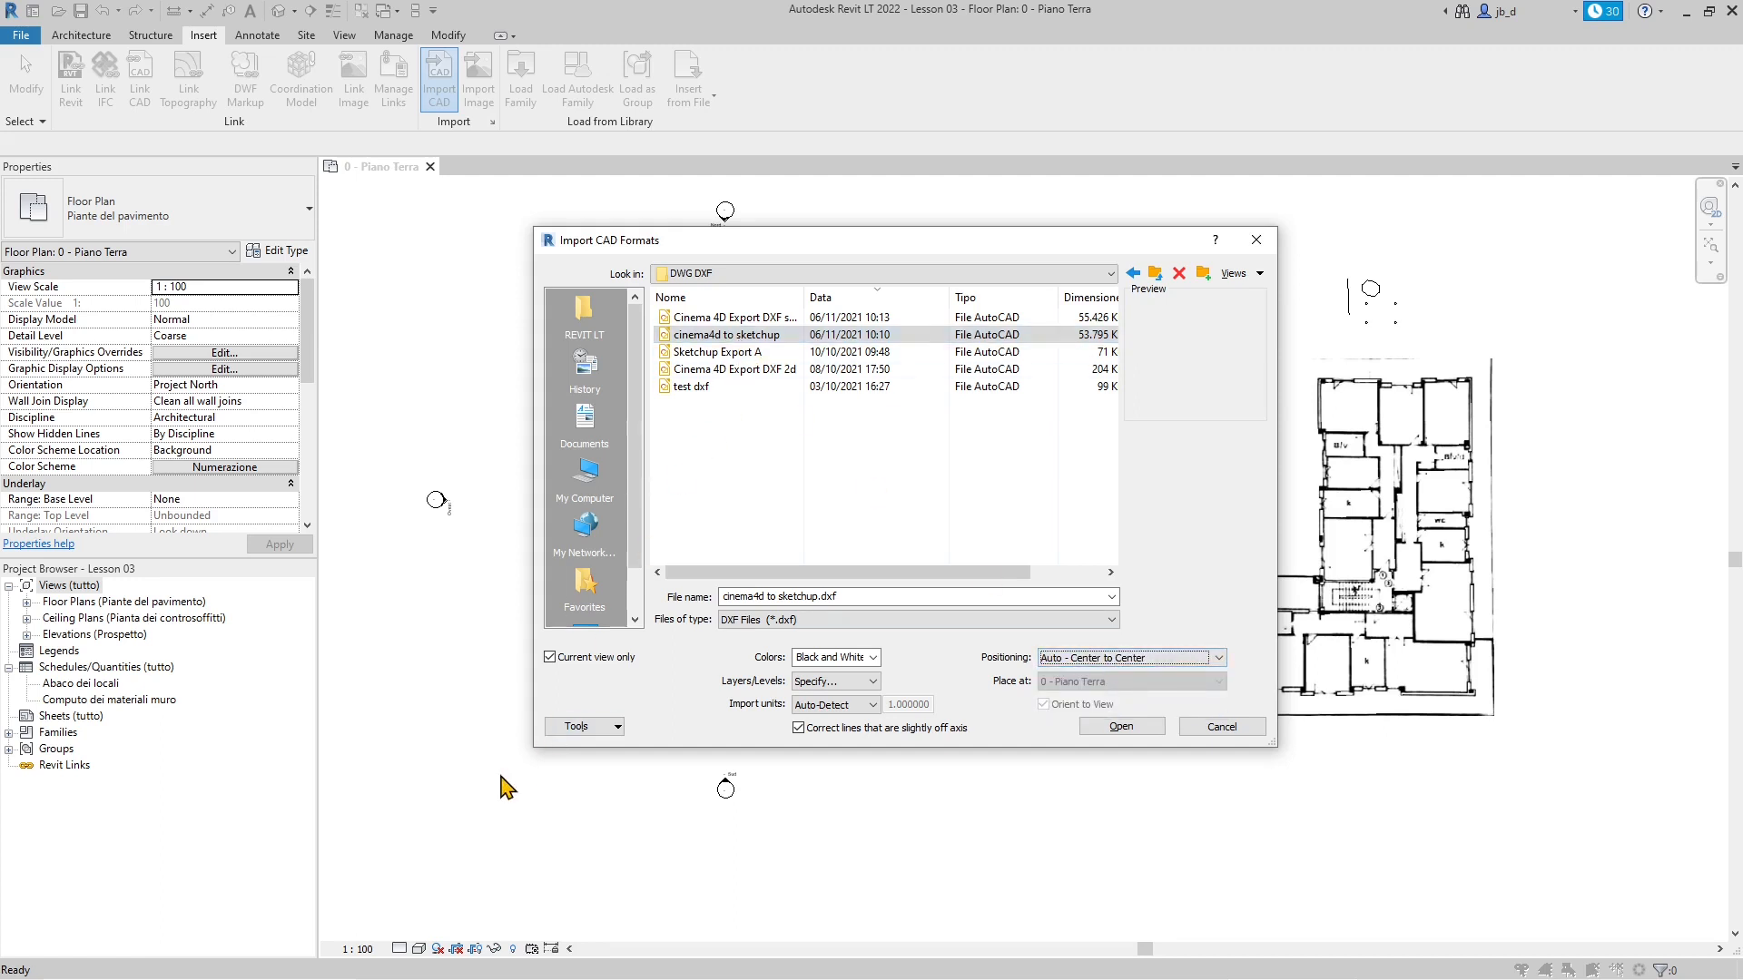
left_click(1111, 660)
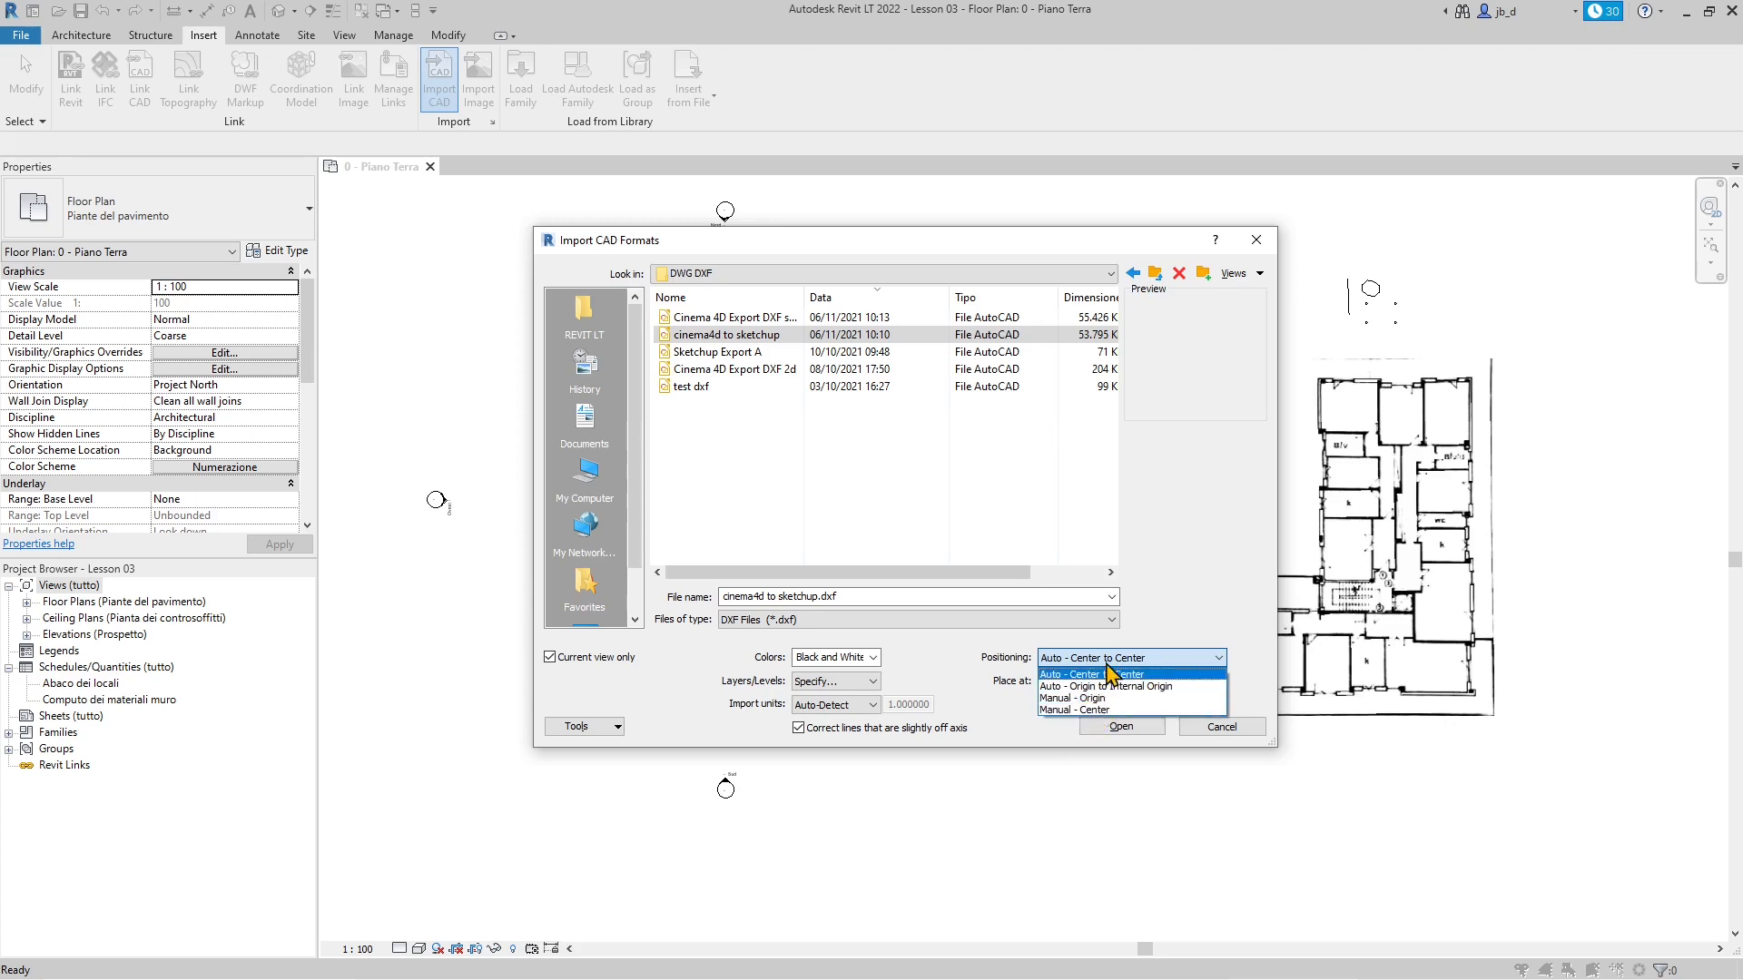
left_click(1109, 674)
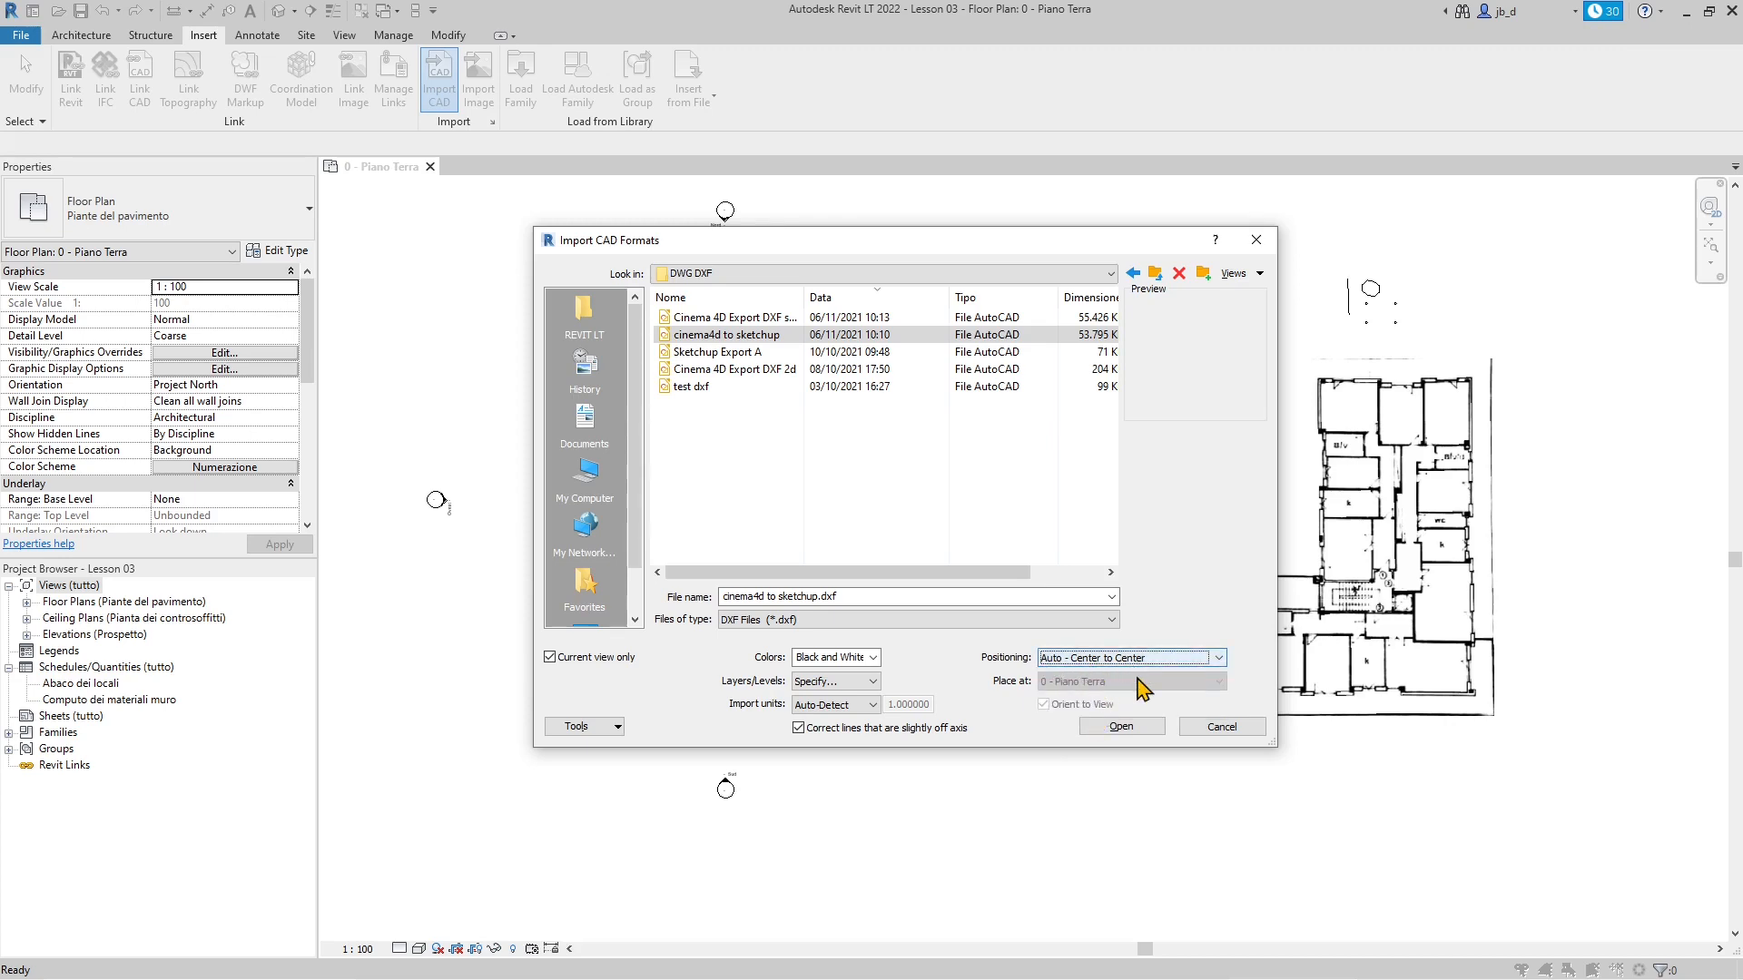
left_click(1122, 726)
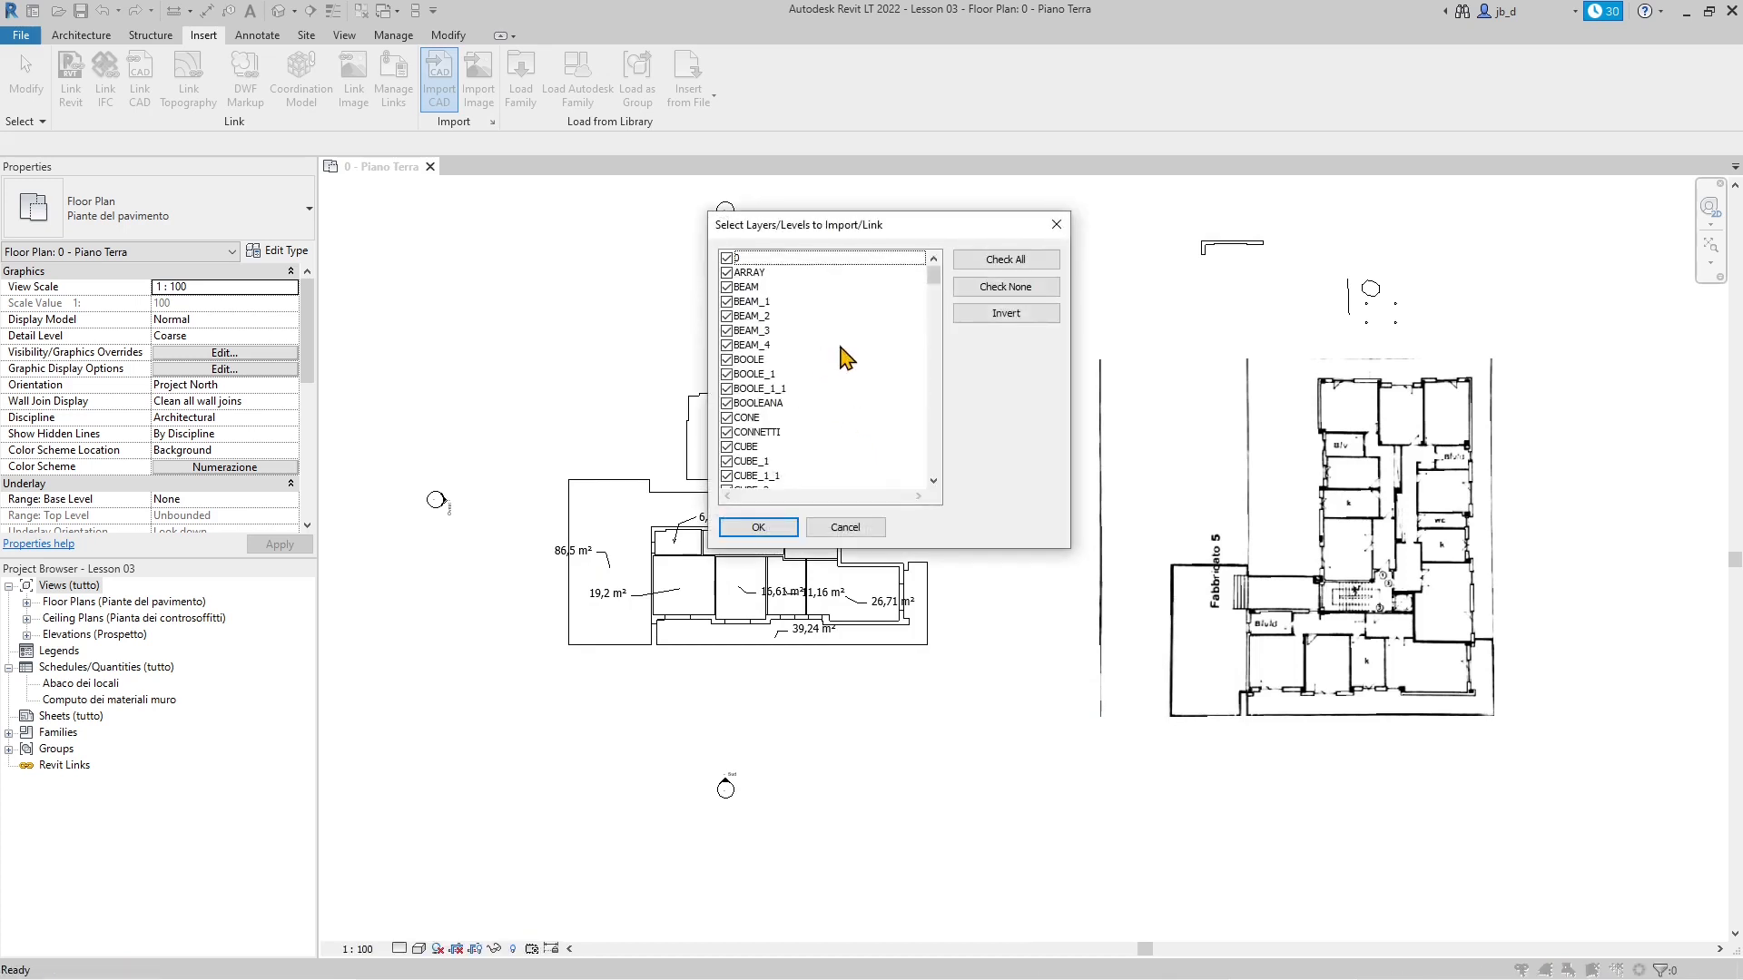
Step: Look through the file's layer list and exclude all layers from the import
left_click_drag(940, 232, 979, 210)
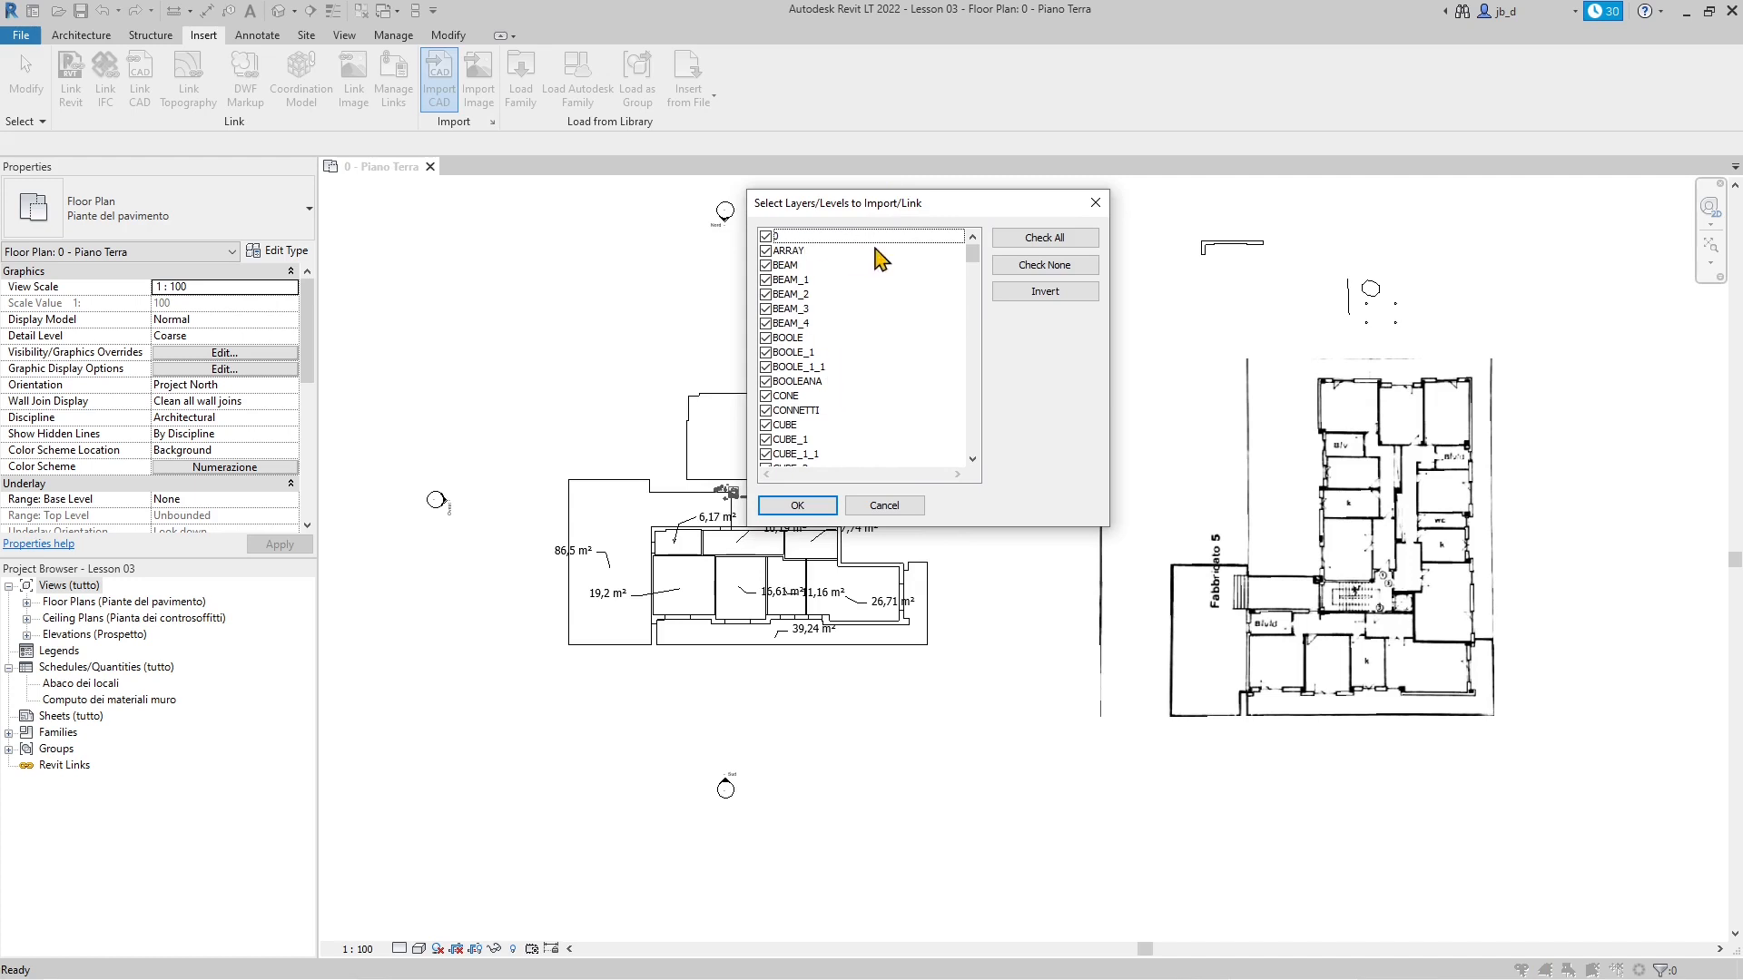
mouse_move(973, 256)
left_mouse_down()
mouse_move(974, 445)
mouse_move(973, 247)
left_mouse_up()
left_click_drag(972, 254, 986, 456)
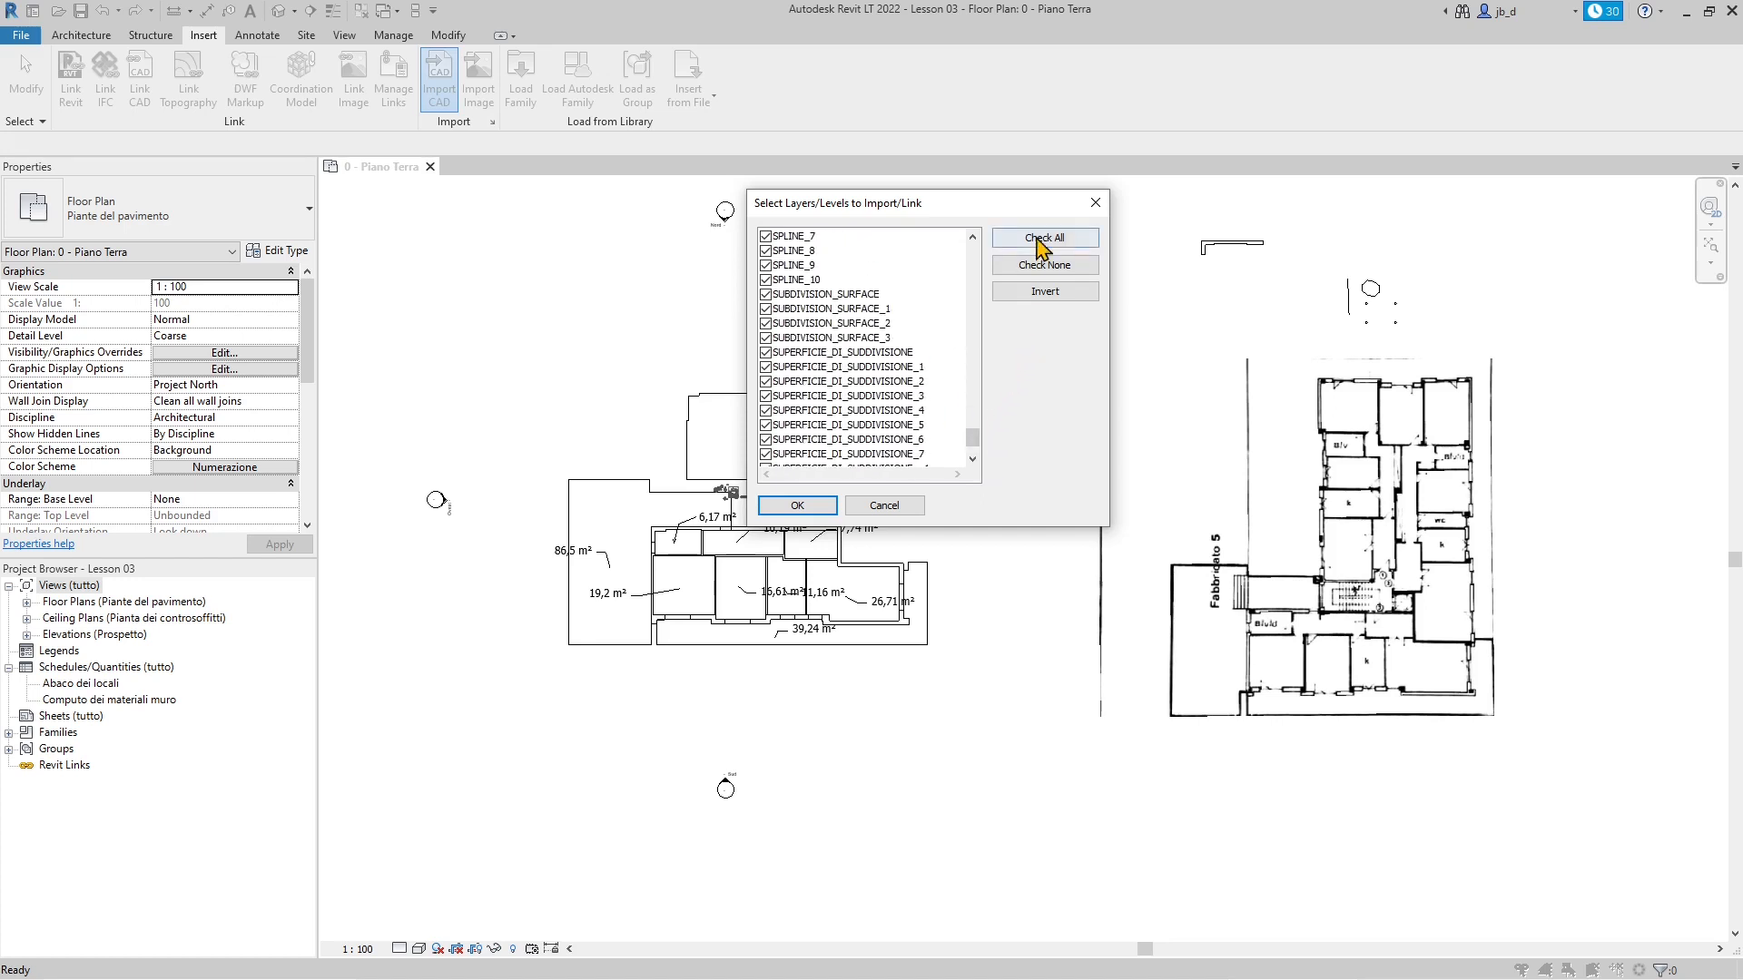
left_click(1055, 266)
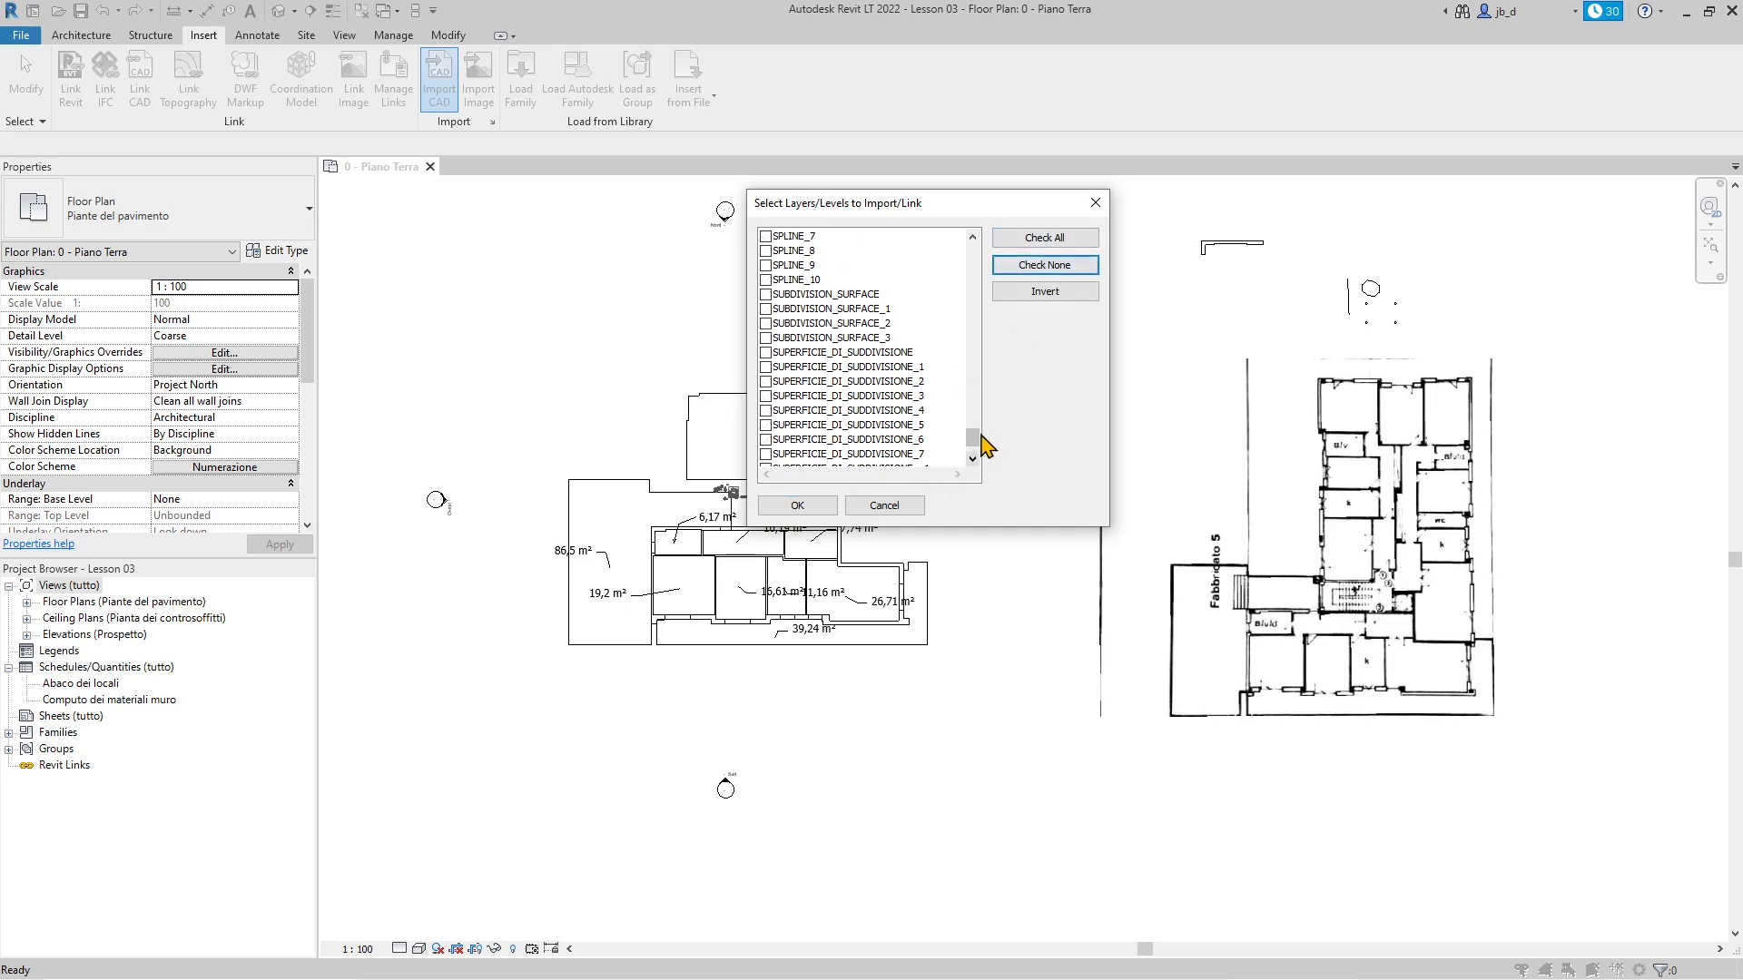
left_click_drag(981, 439, 988, 239)
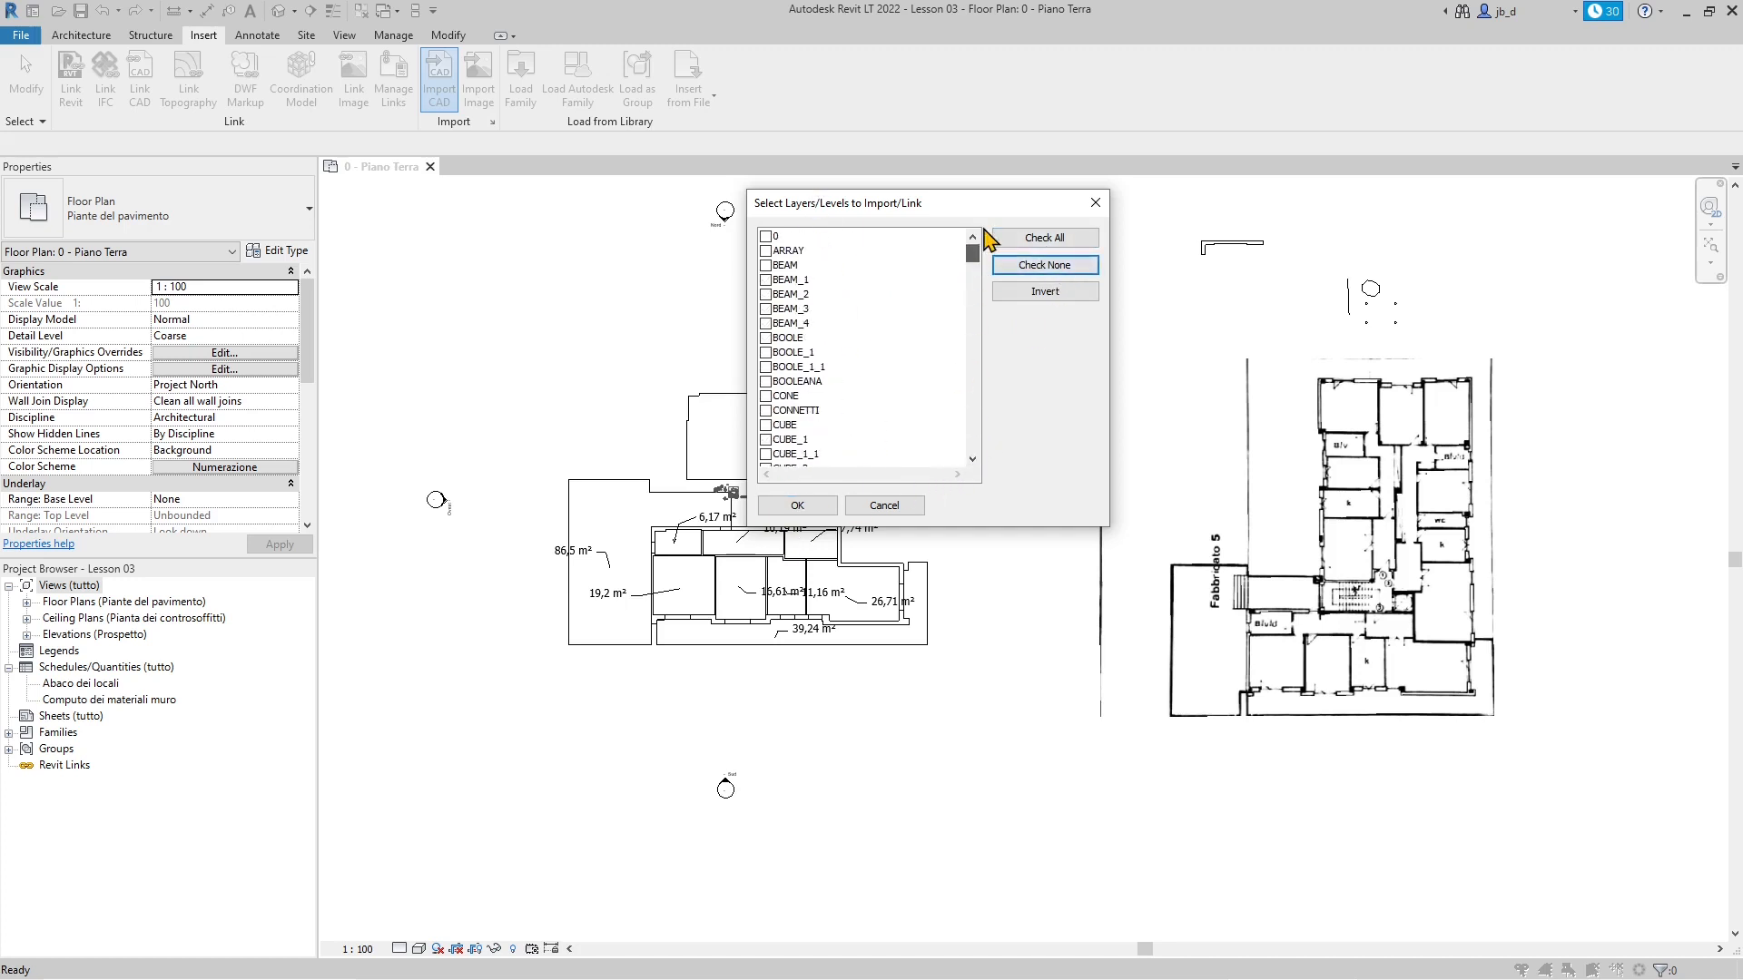
Step: Include layers 0, ARRAY, BEAM, BEAM_3, BOOLE_1, CUBE and CUBO_2 in the import
left_click(766, 236)
left_click(765, 250)
left_click(767, 265)
left_click(766, 308)
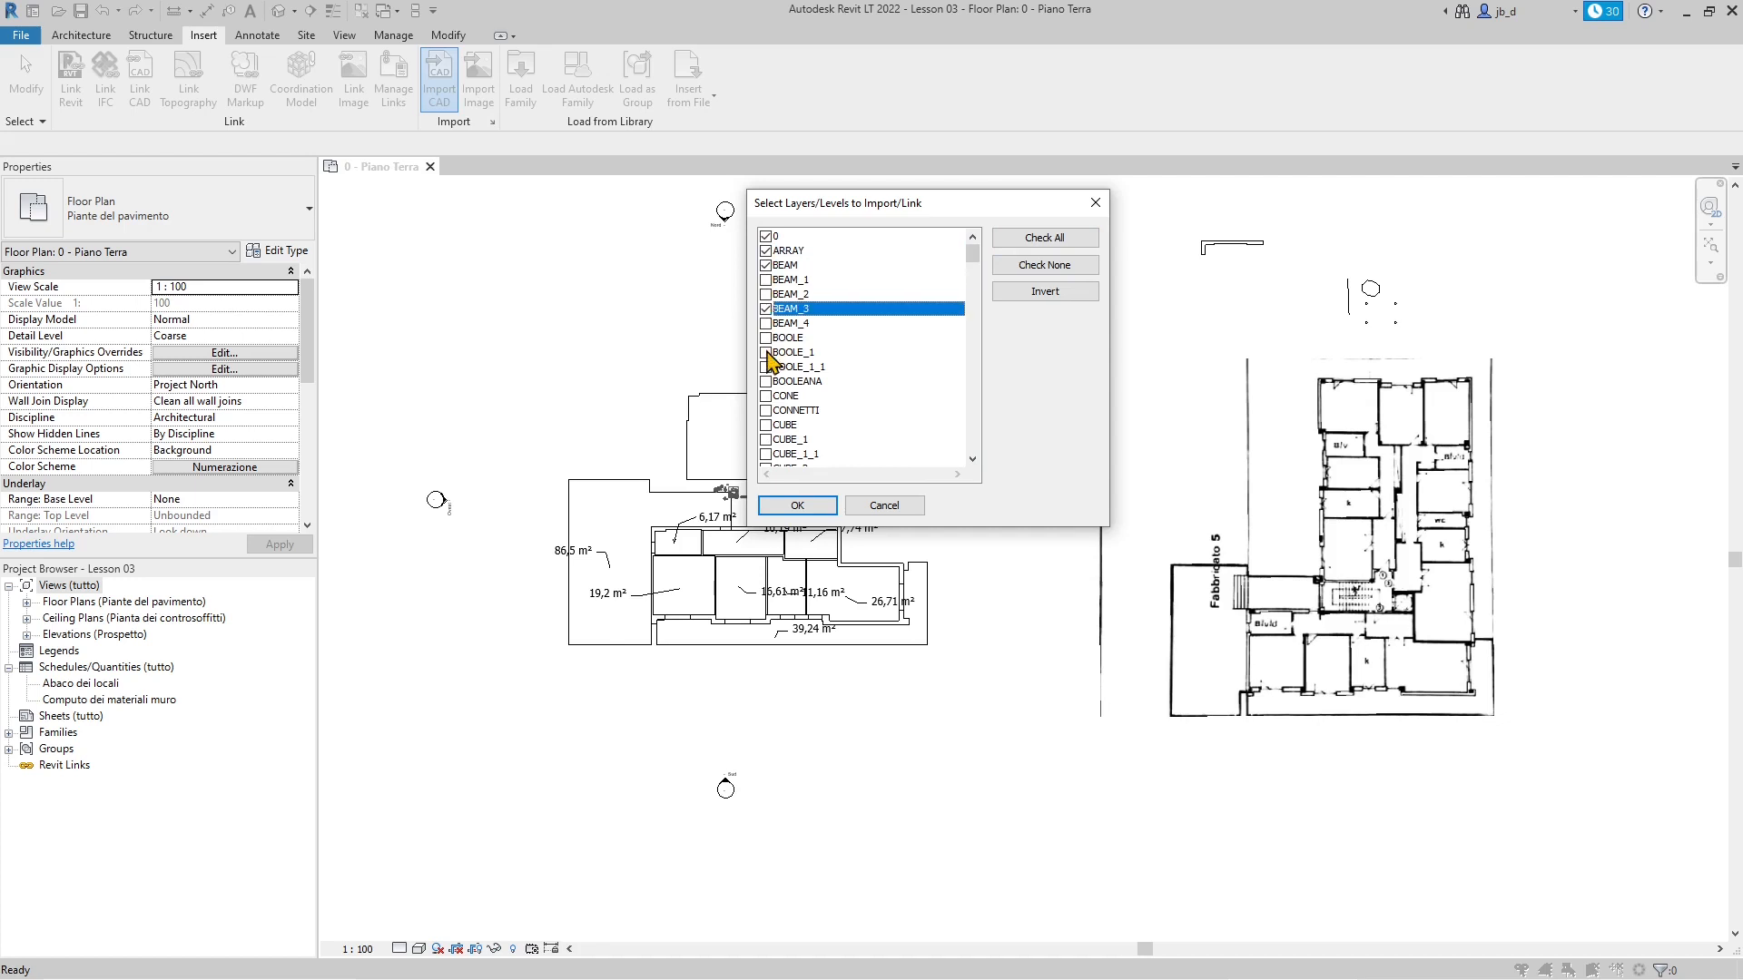
left_click(766, 352)
left_click(767, 425)
scroll(879, 395, "down", 2)
left_click(766, 425)
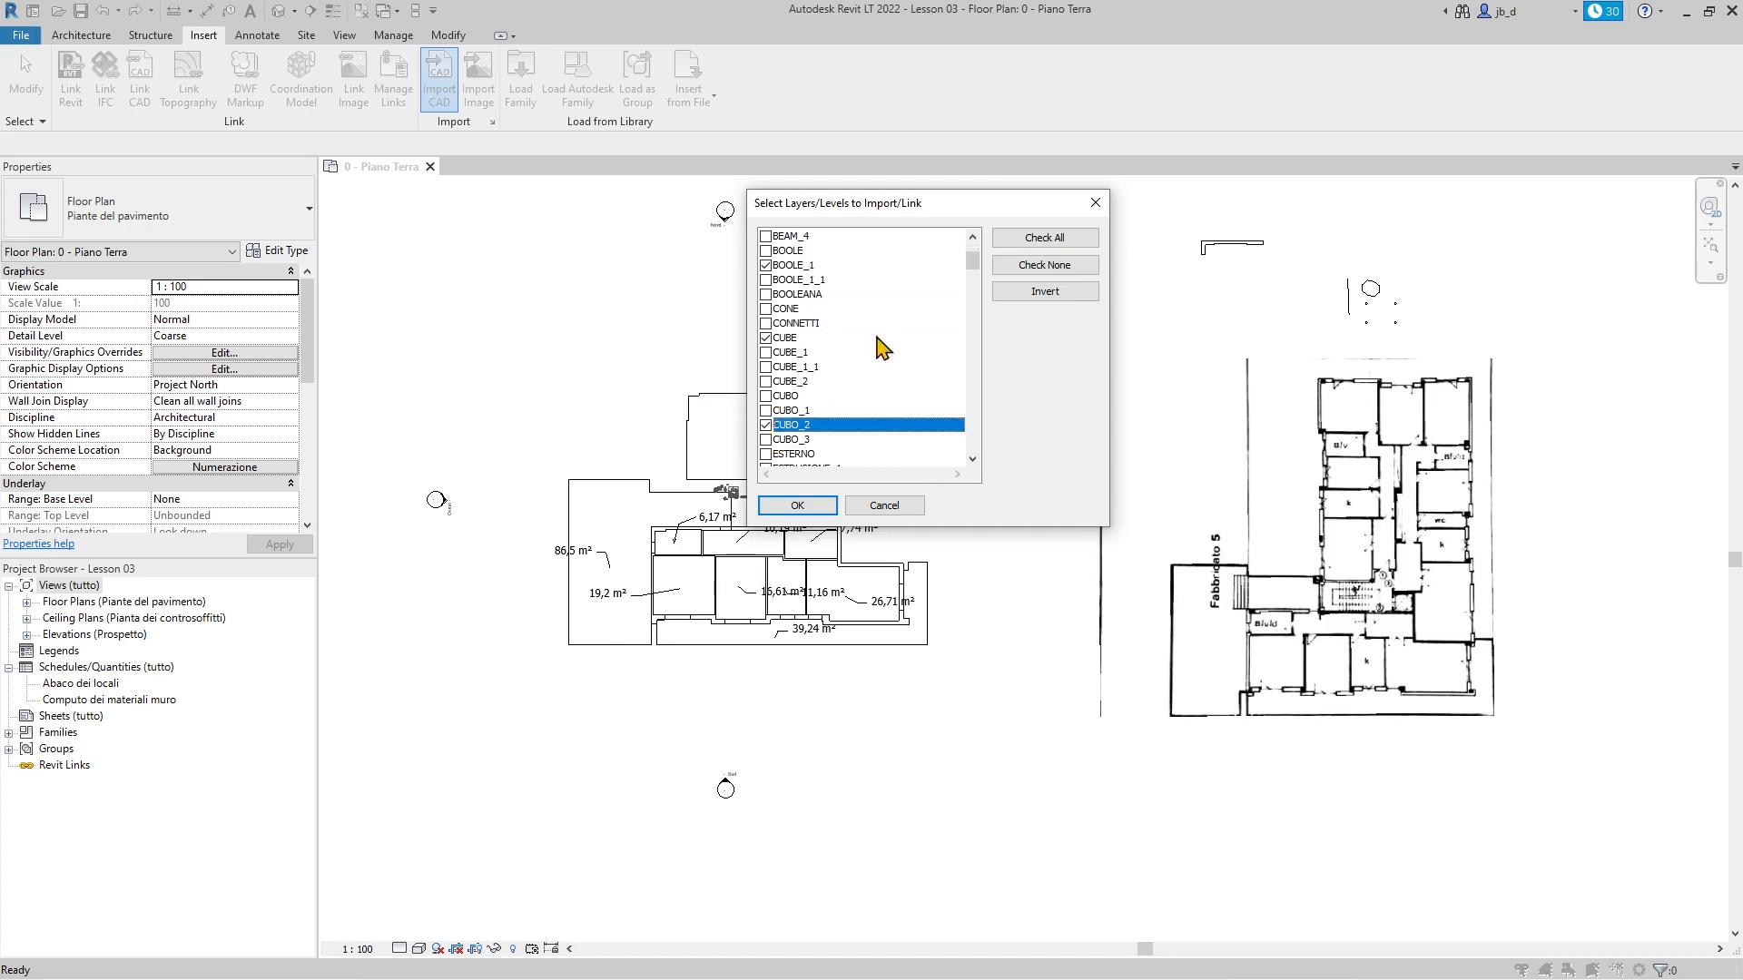
Step: Include the EXTRUDE and GRUPPO_4 layers in the import
scroll(880, 345, "down", 4)
left_click(766, 352)
scroll(782, 400, "down", 6)
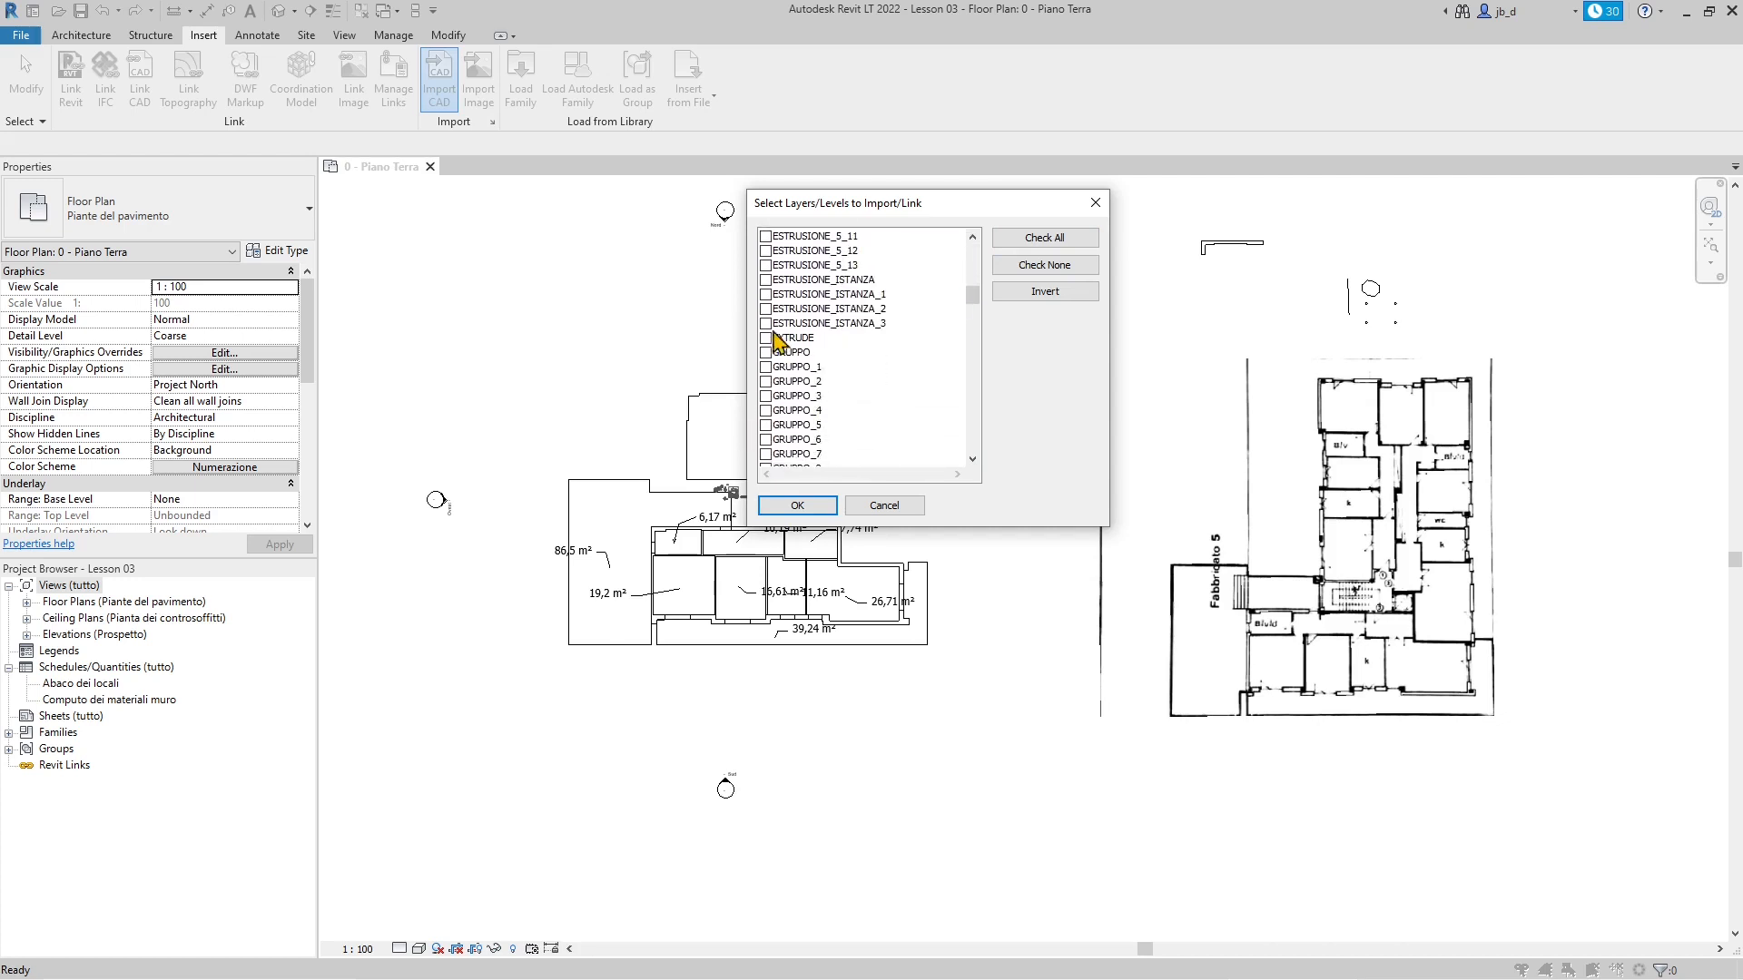
left_click(766, 338)
left_click(766, 410)
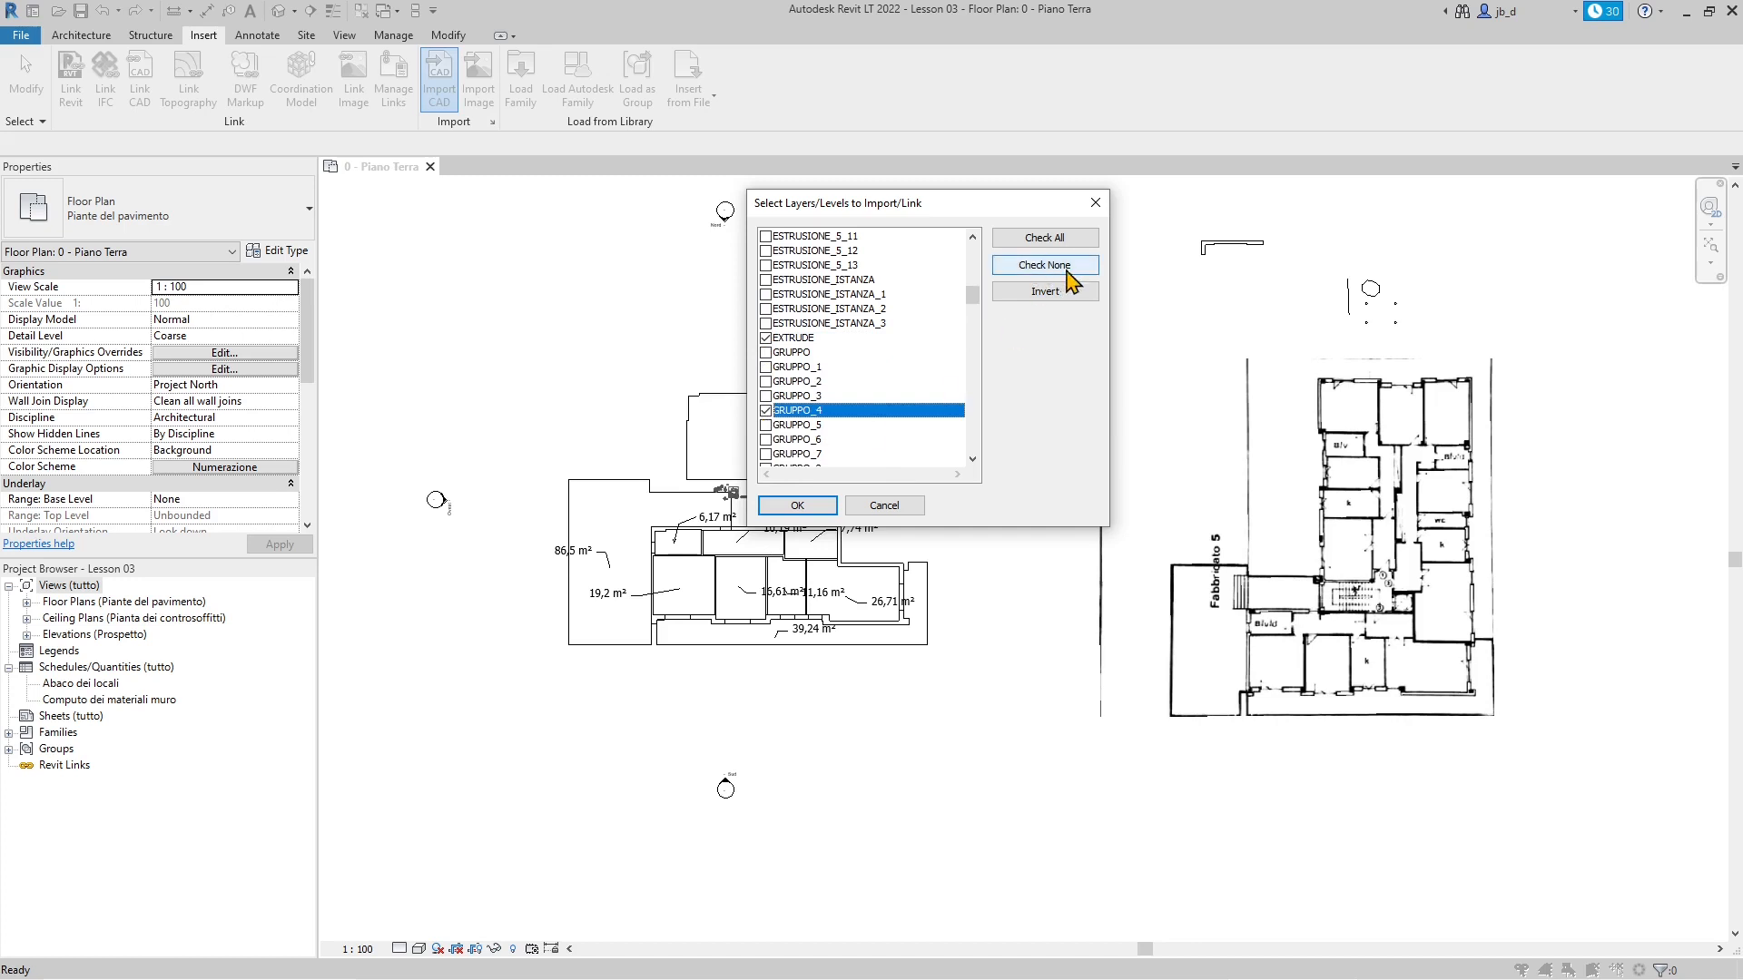
Step: Include further scattered GRUPPO layers in the import, among them GRUPPO_27 and GRUPPO_70
scroll(897, 356, "down", 5)
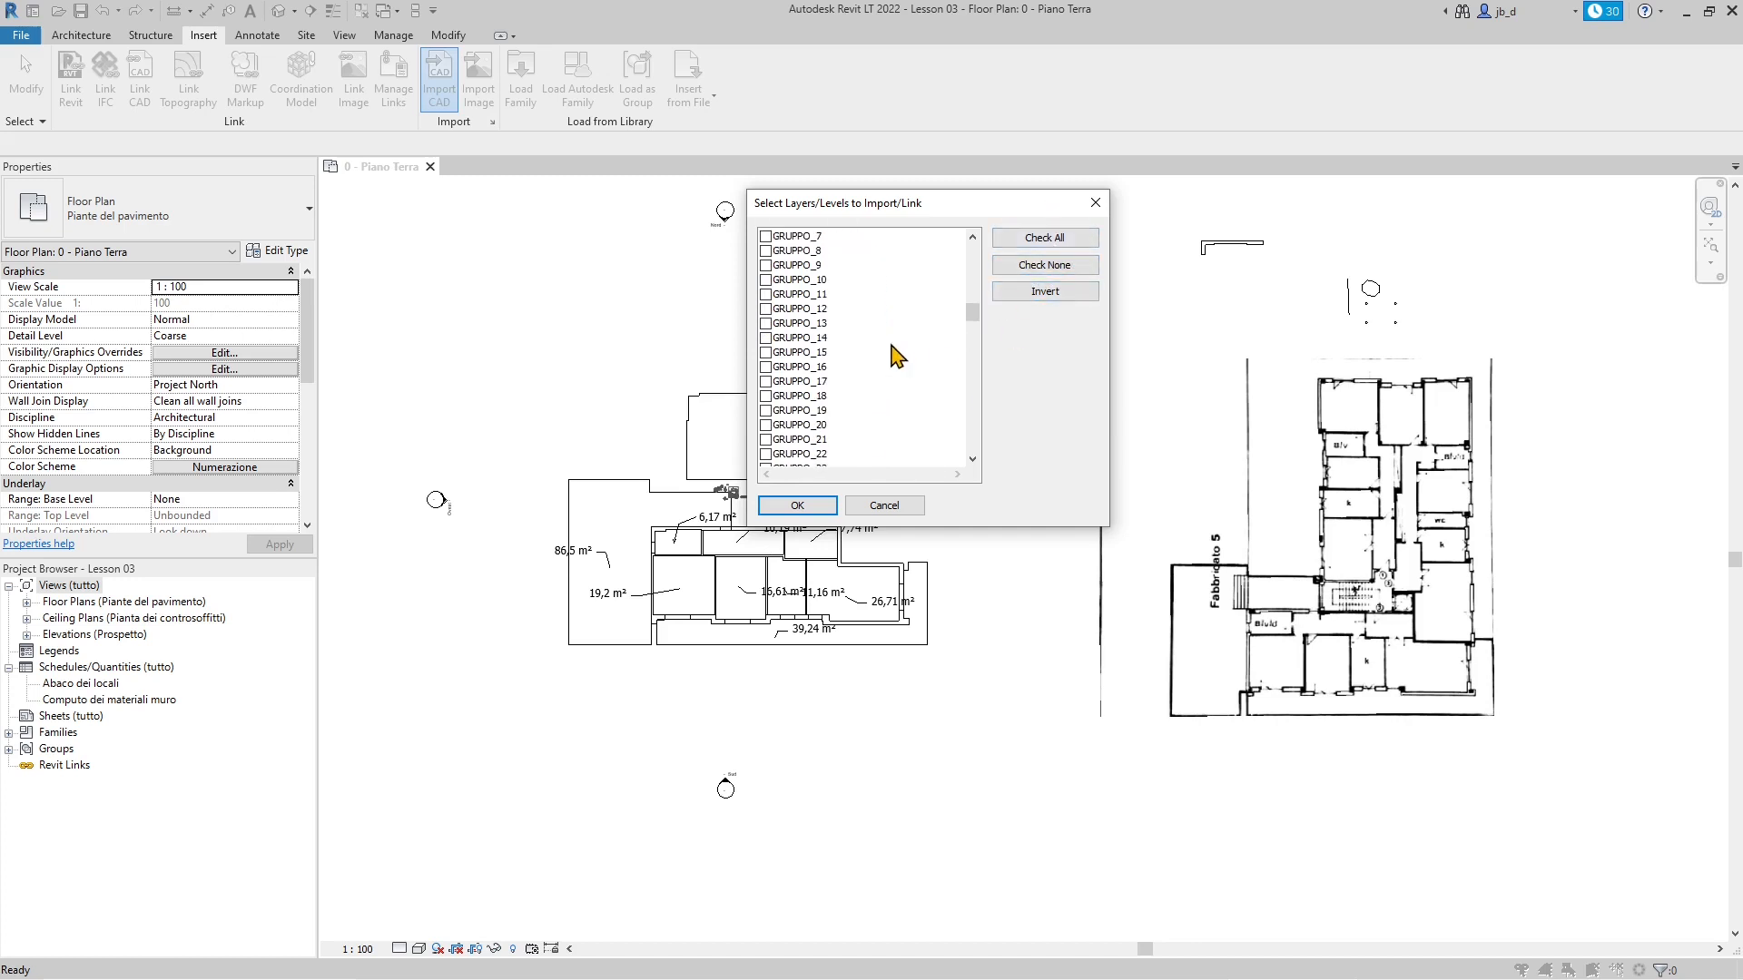
left_click(812, 397)
scroll(811, 345, "down", 5)
left_click(768, 311)
scroll(768, 373, "down", 8)
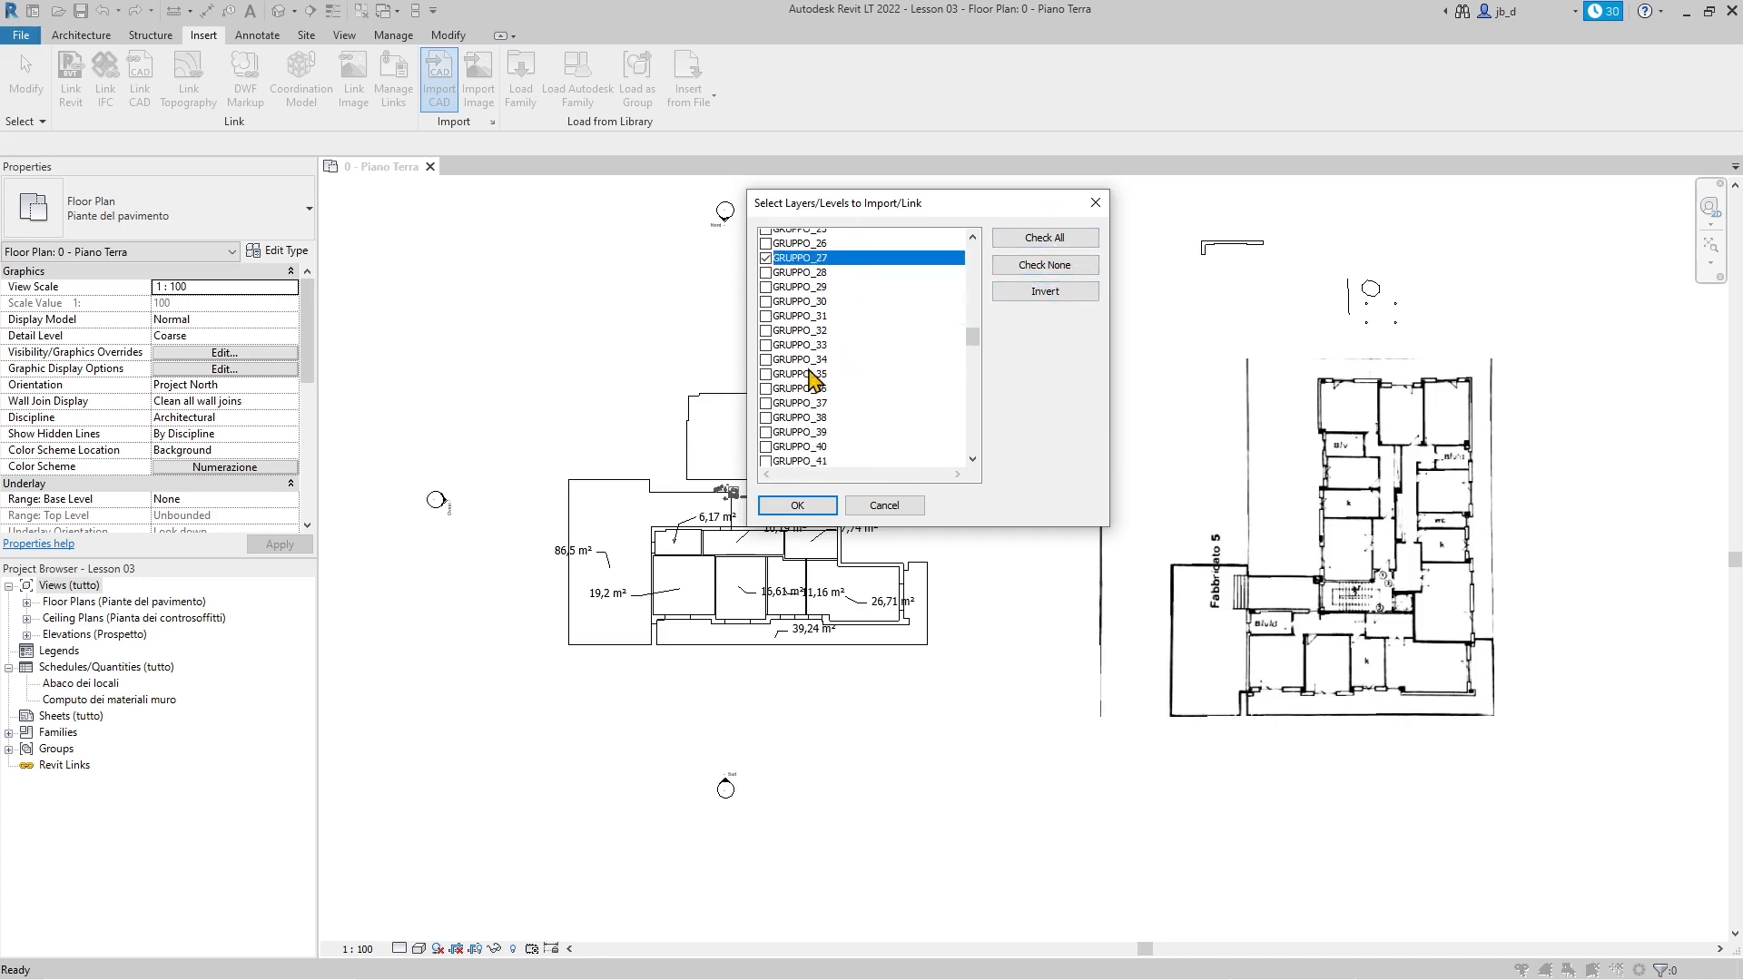
left_click(766, 367)
scroll(817, 399, "down", 5)
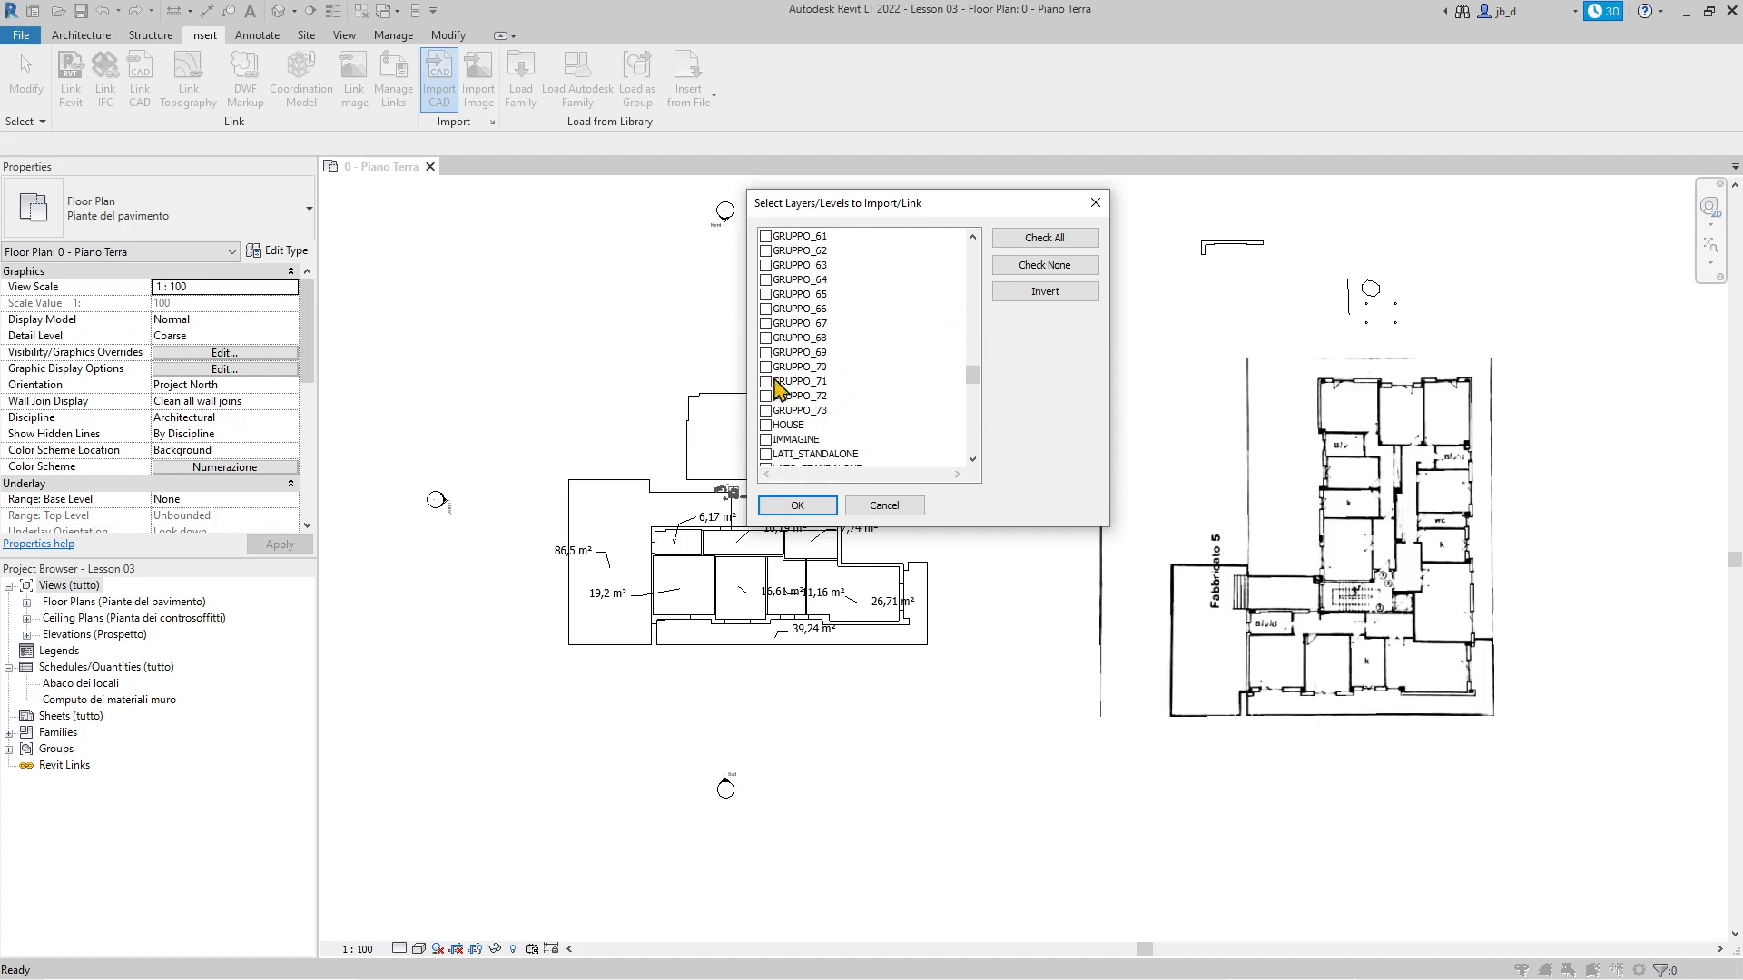
left_click(768, 370)
scroll(782, 382, "down", 5)
scroll(776, 345, "up", 2)
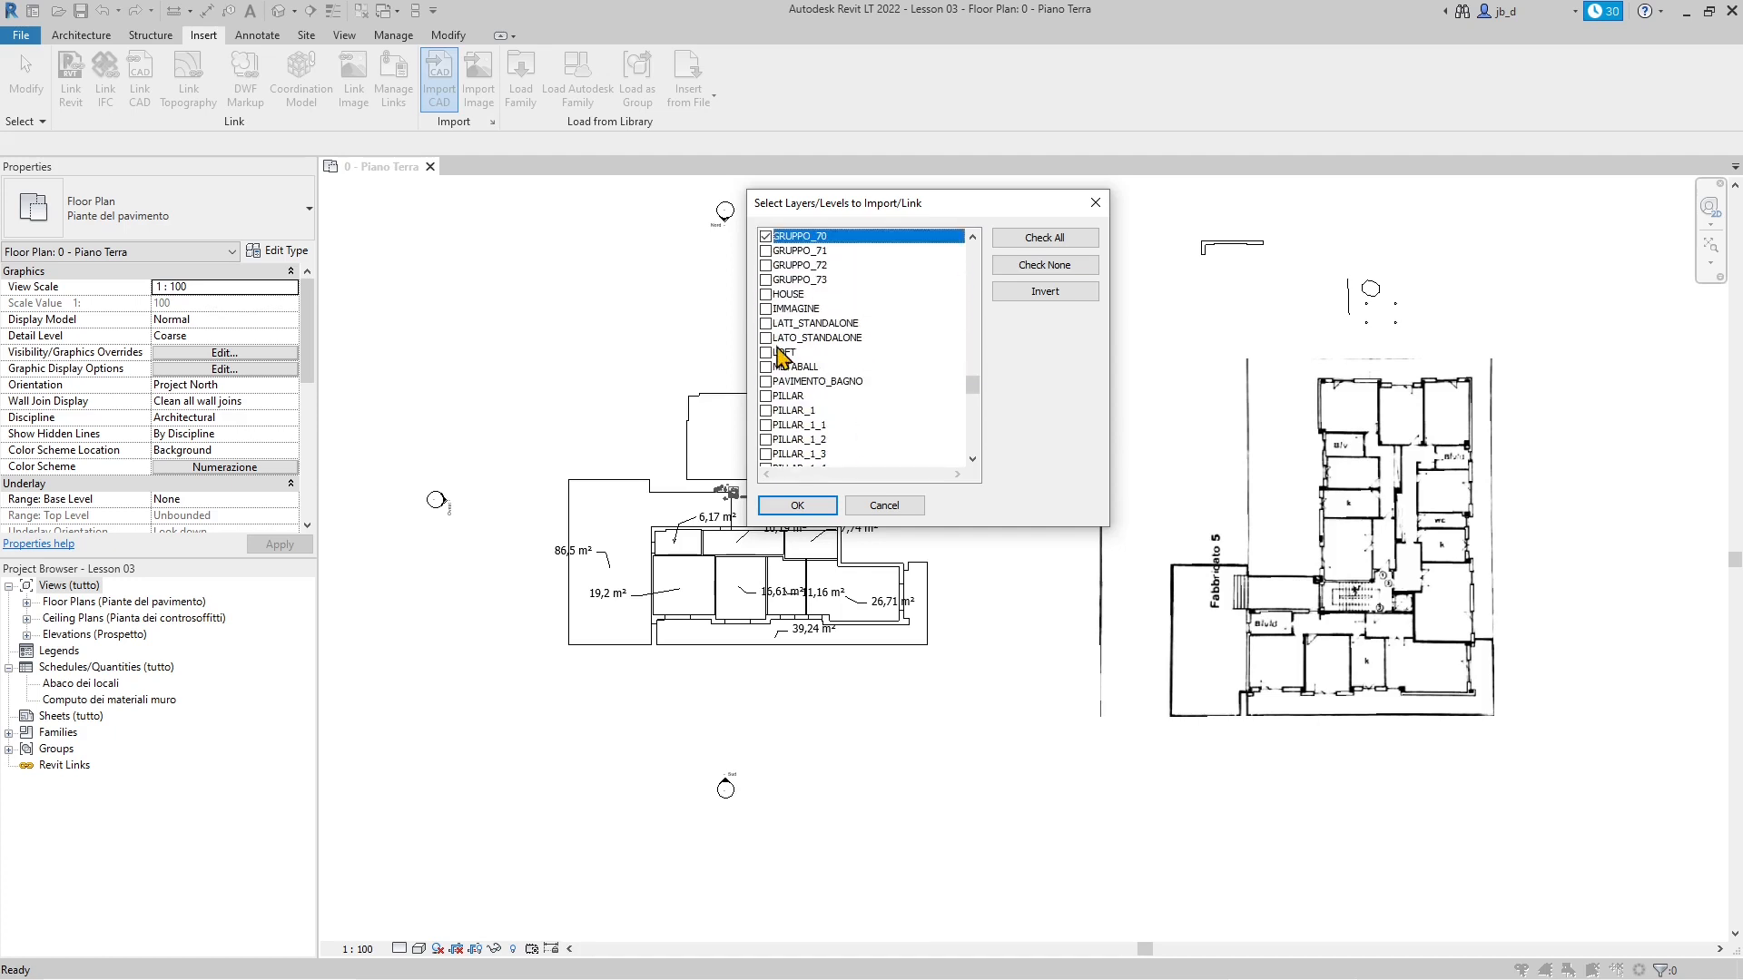
Step: Include the HOUSE, IMMAGINE, LATI_STANDALONE, LATO_STANDALONE, LOFT and METABALL layers in the import
left_click(765, 294)
left_click(765, 309)
left_click(765, 323)
left_click(766, 338)
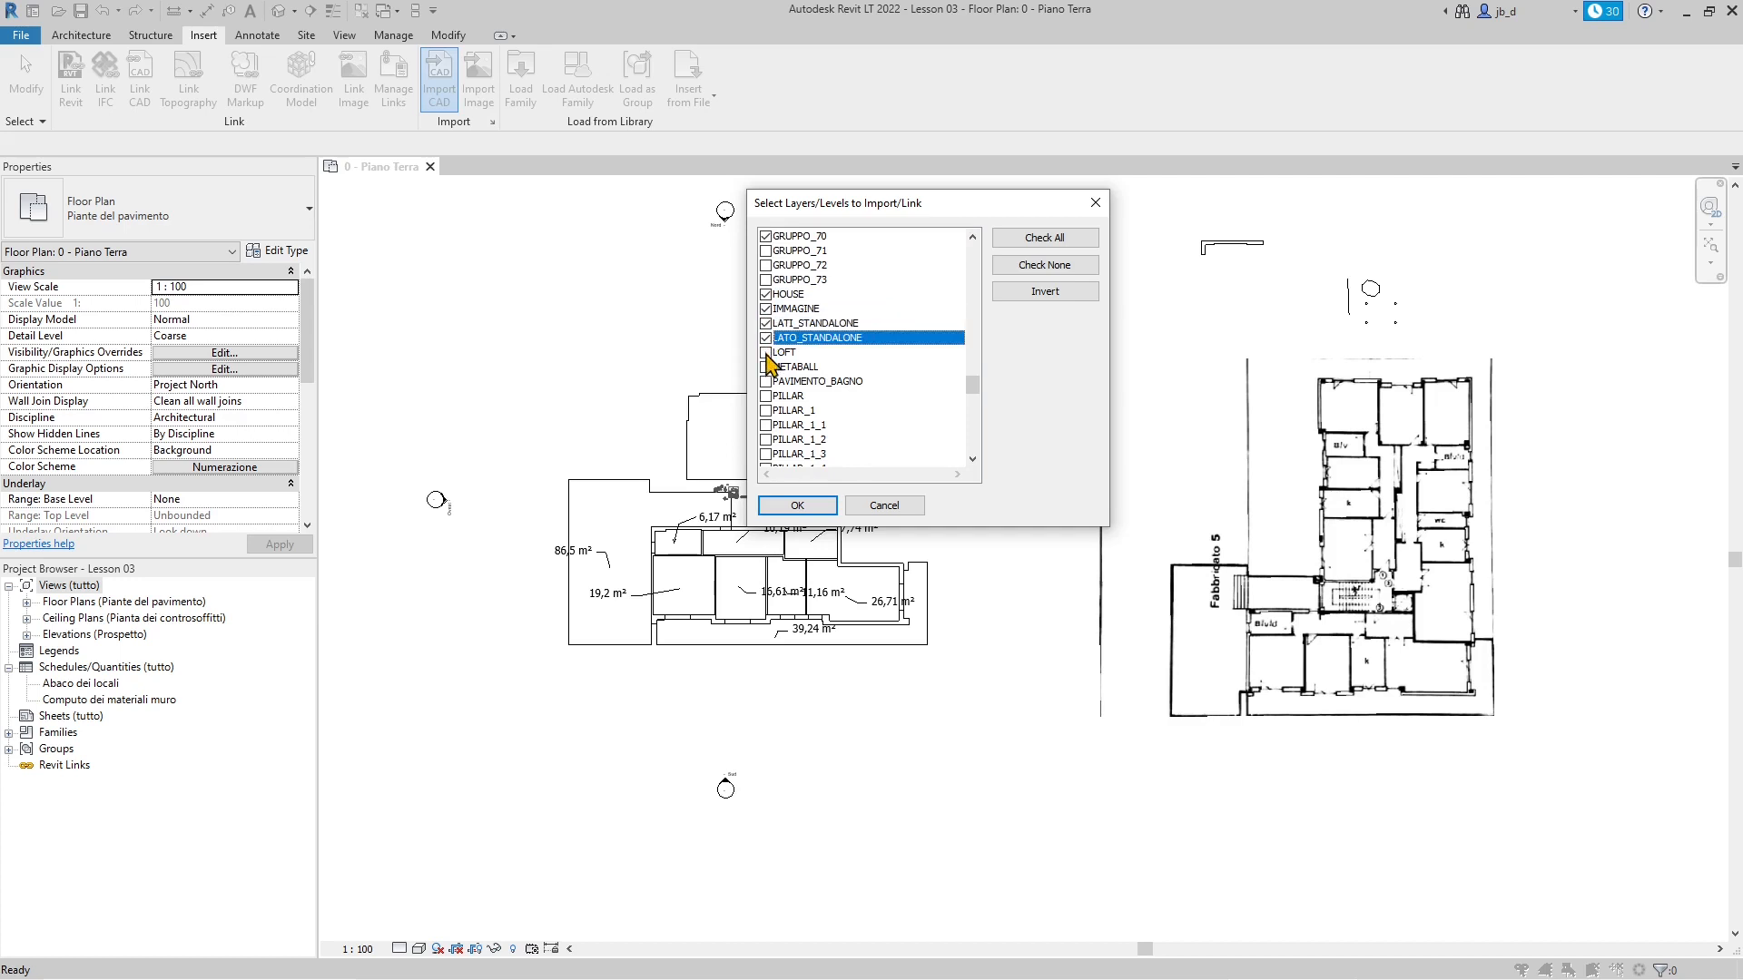
left_click(765, 352)
left_click(765, 366)
scroll(776, 363, "down", 1)
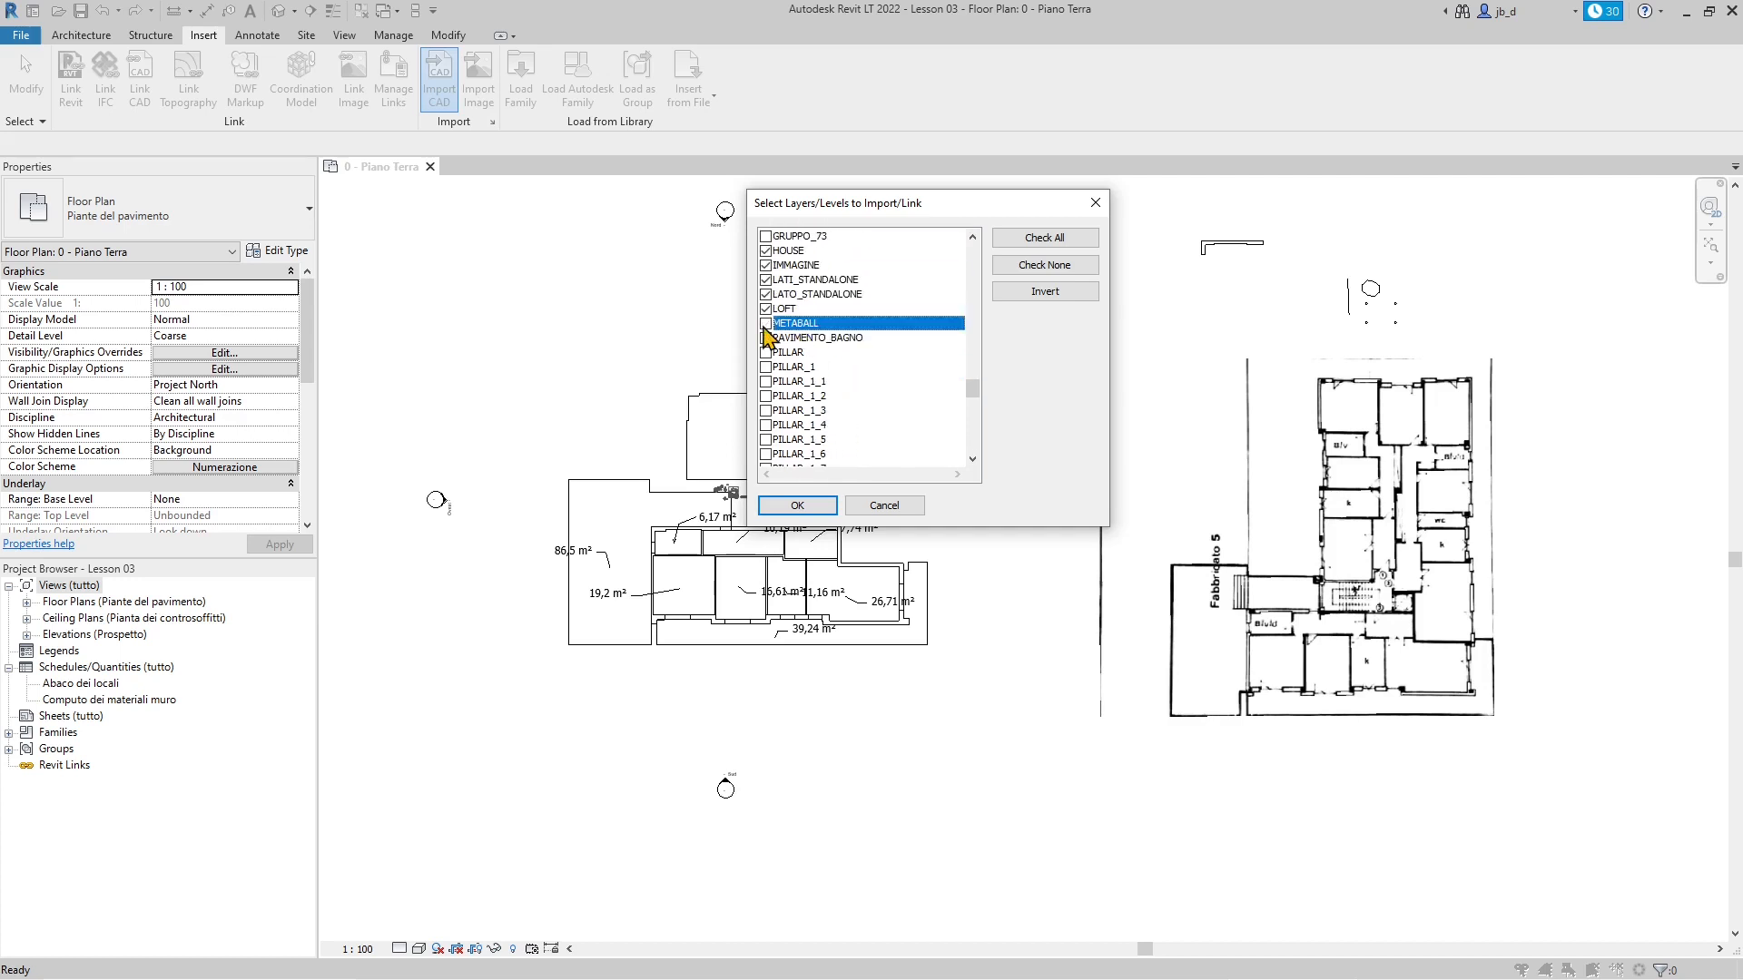
Step: Include the PILLAR_1_6, PILLAR_1_9, REMESH and SOFA layers in the import
scroll(835, 372, "down", 4)
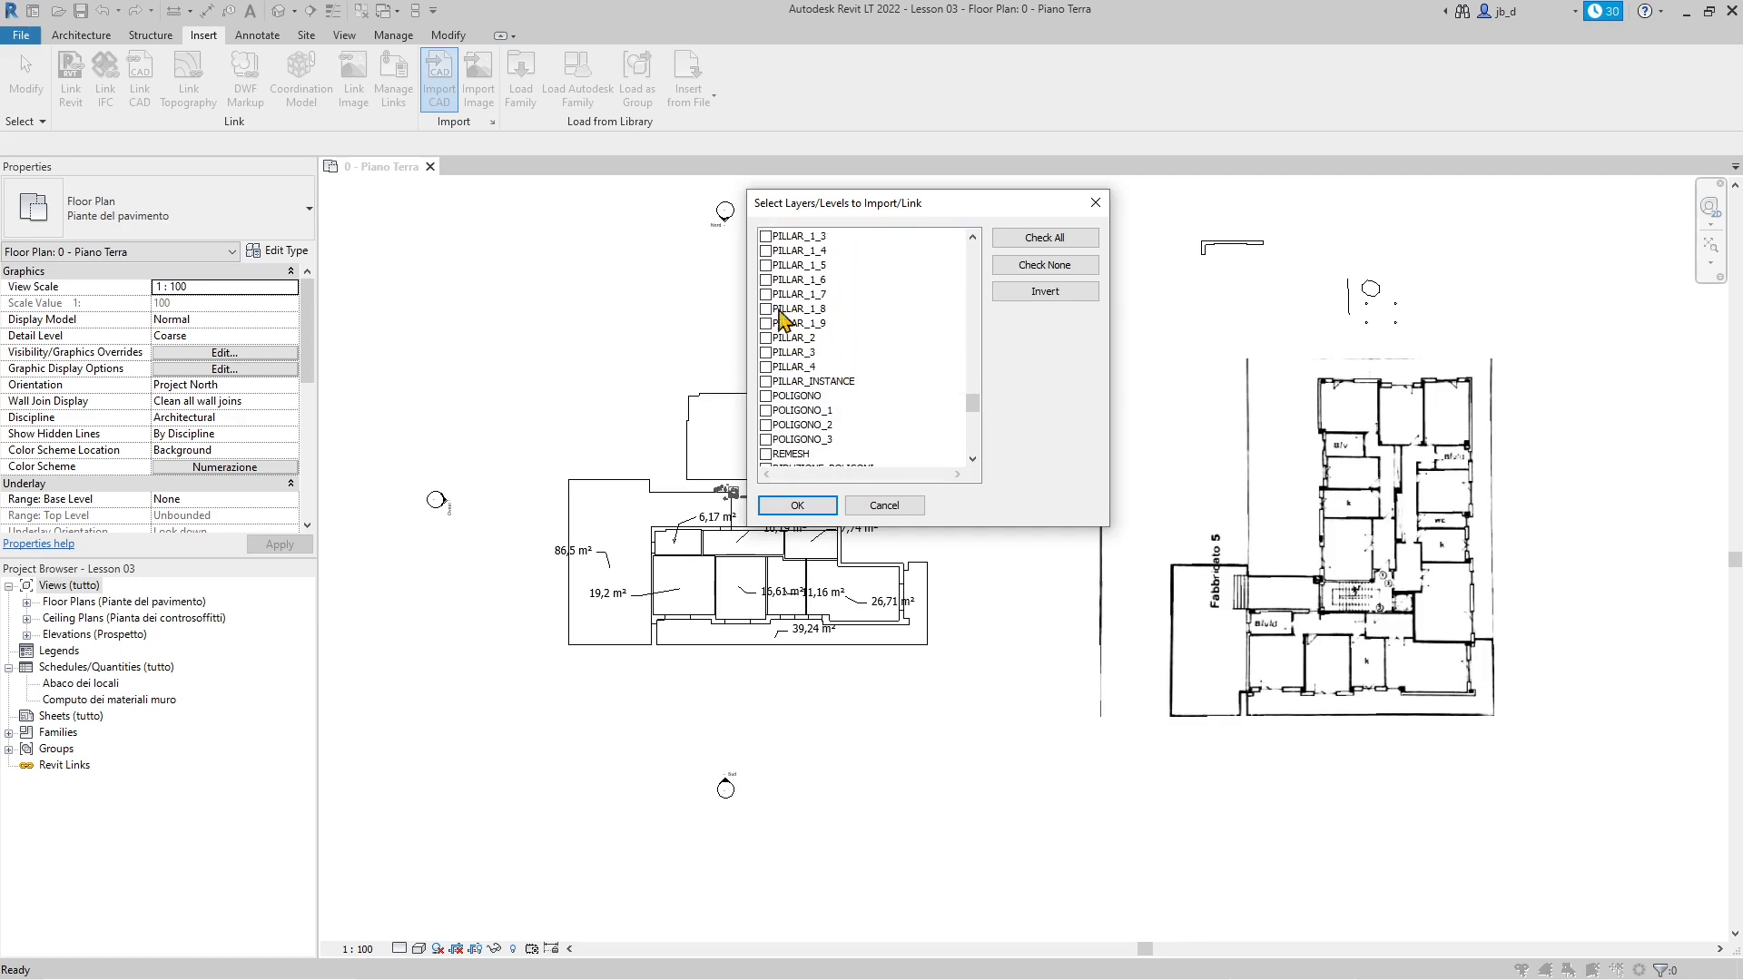
left_click(765, 280)
left_click(765, 323)
left_click(779, 396)
scroll(822, 399, "down", 2)
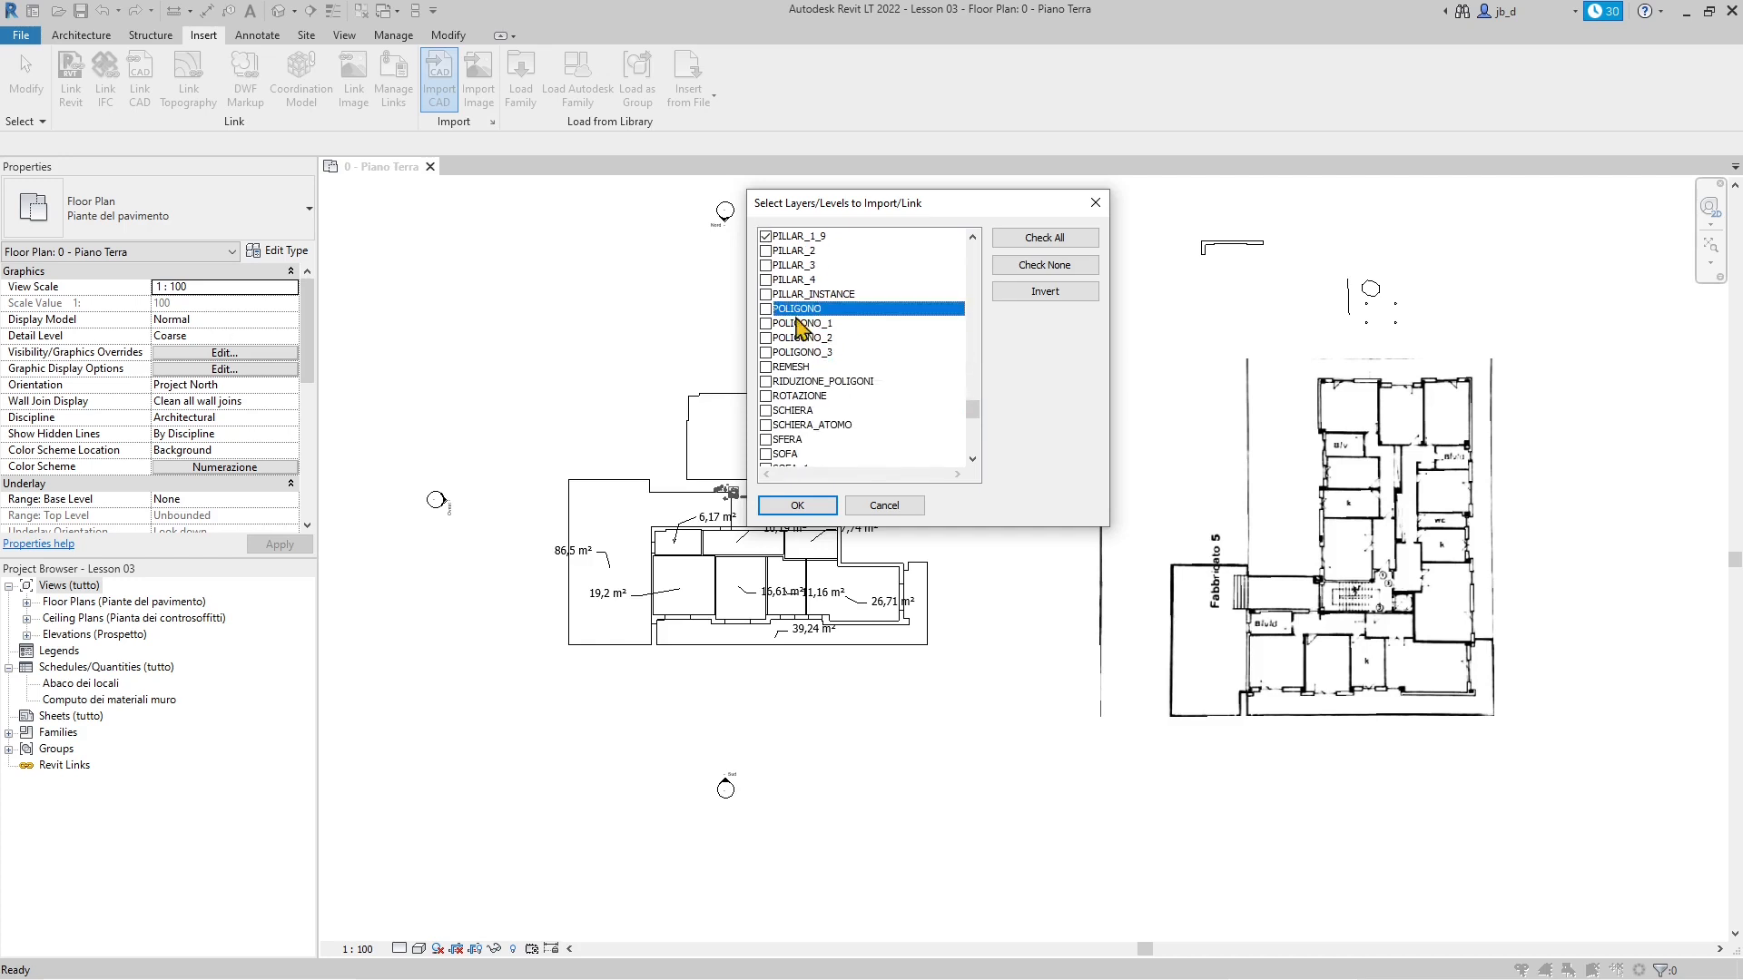
scroll(910, 363, "down", 2)
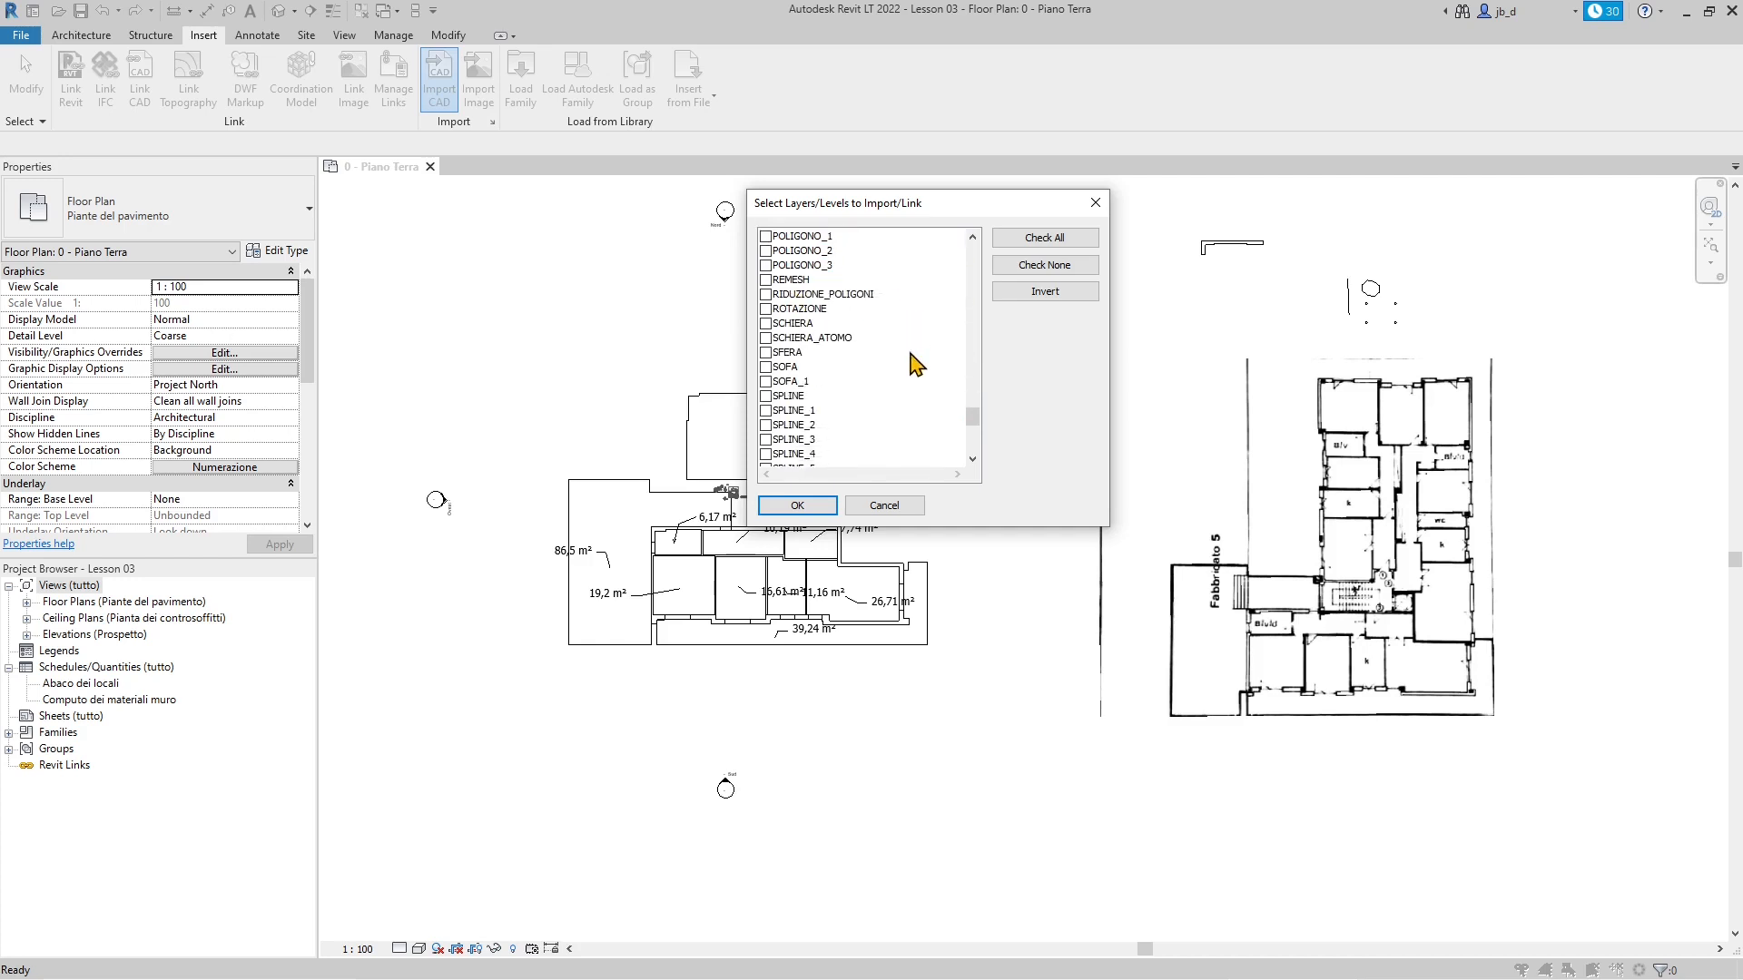
left_click(766, 280)
left_click(773, 381)
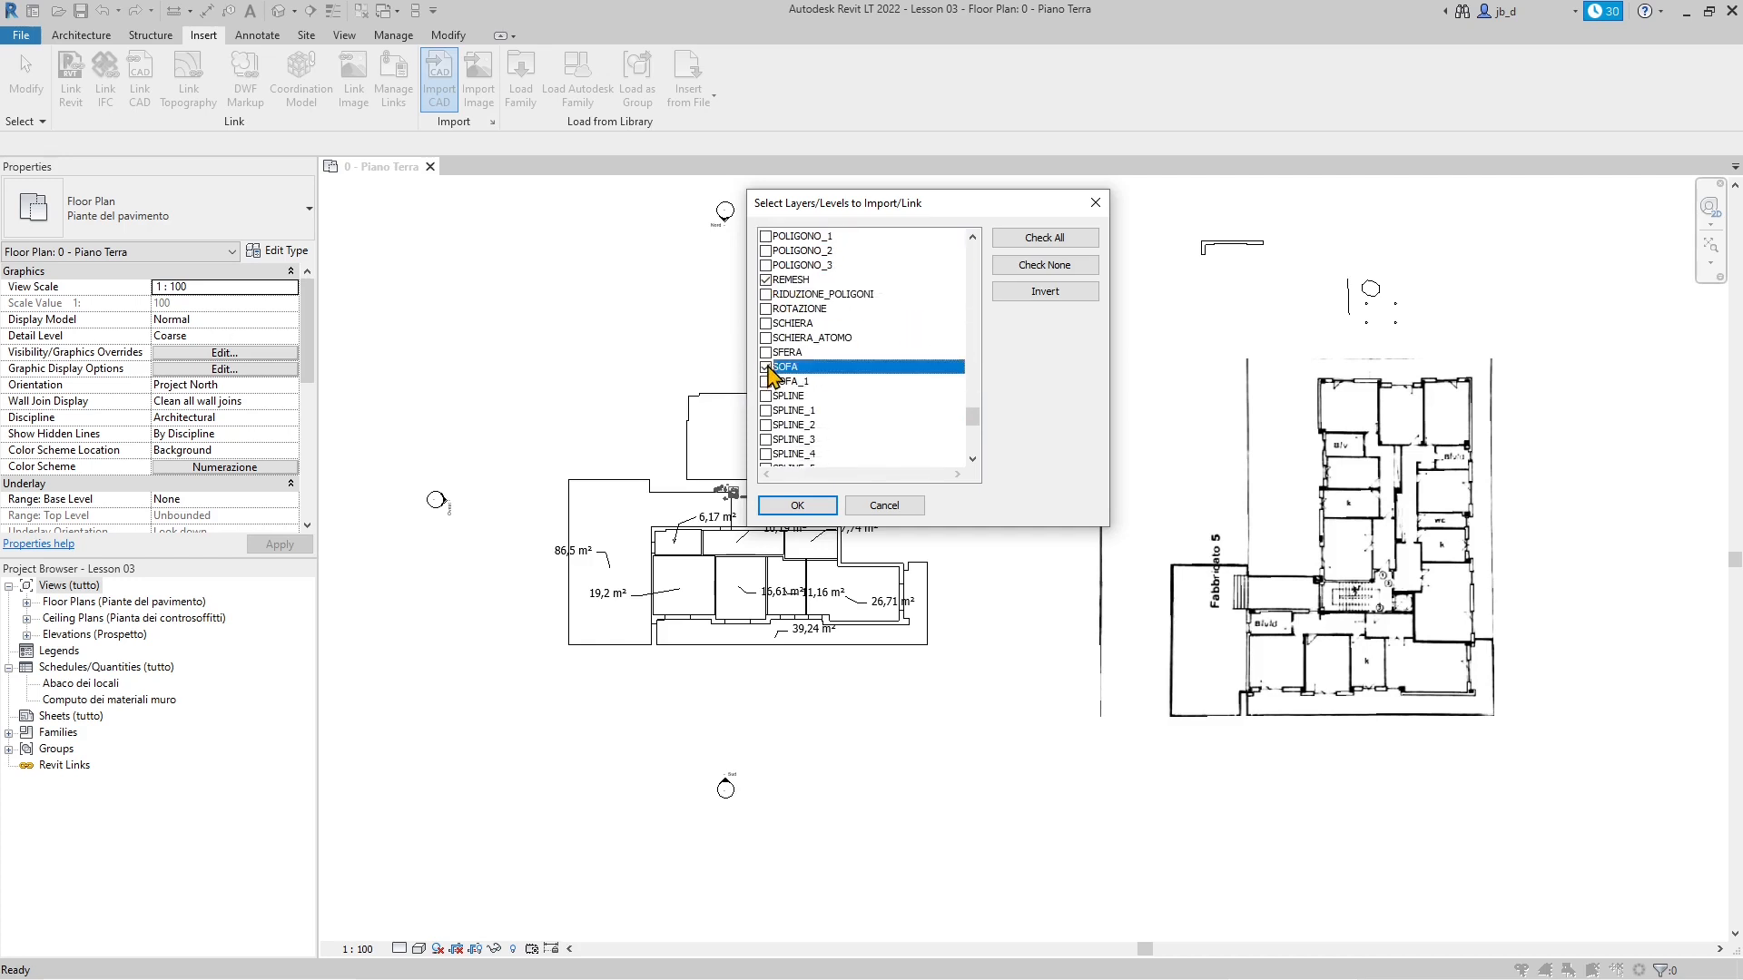
Step: Include the SPLINE_8, SPLINE_10 and SPLINE layers in the import
scroll(876, 389, "down", 5)
left_click(767, 292)
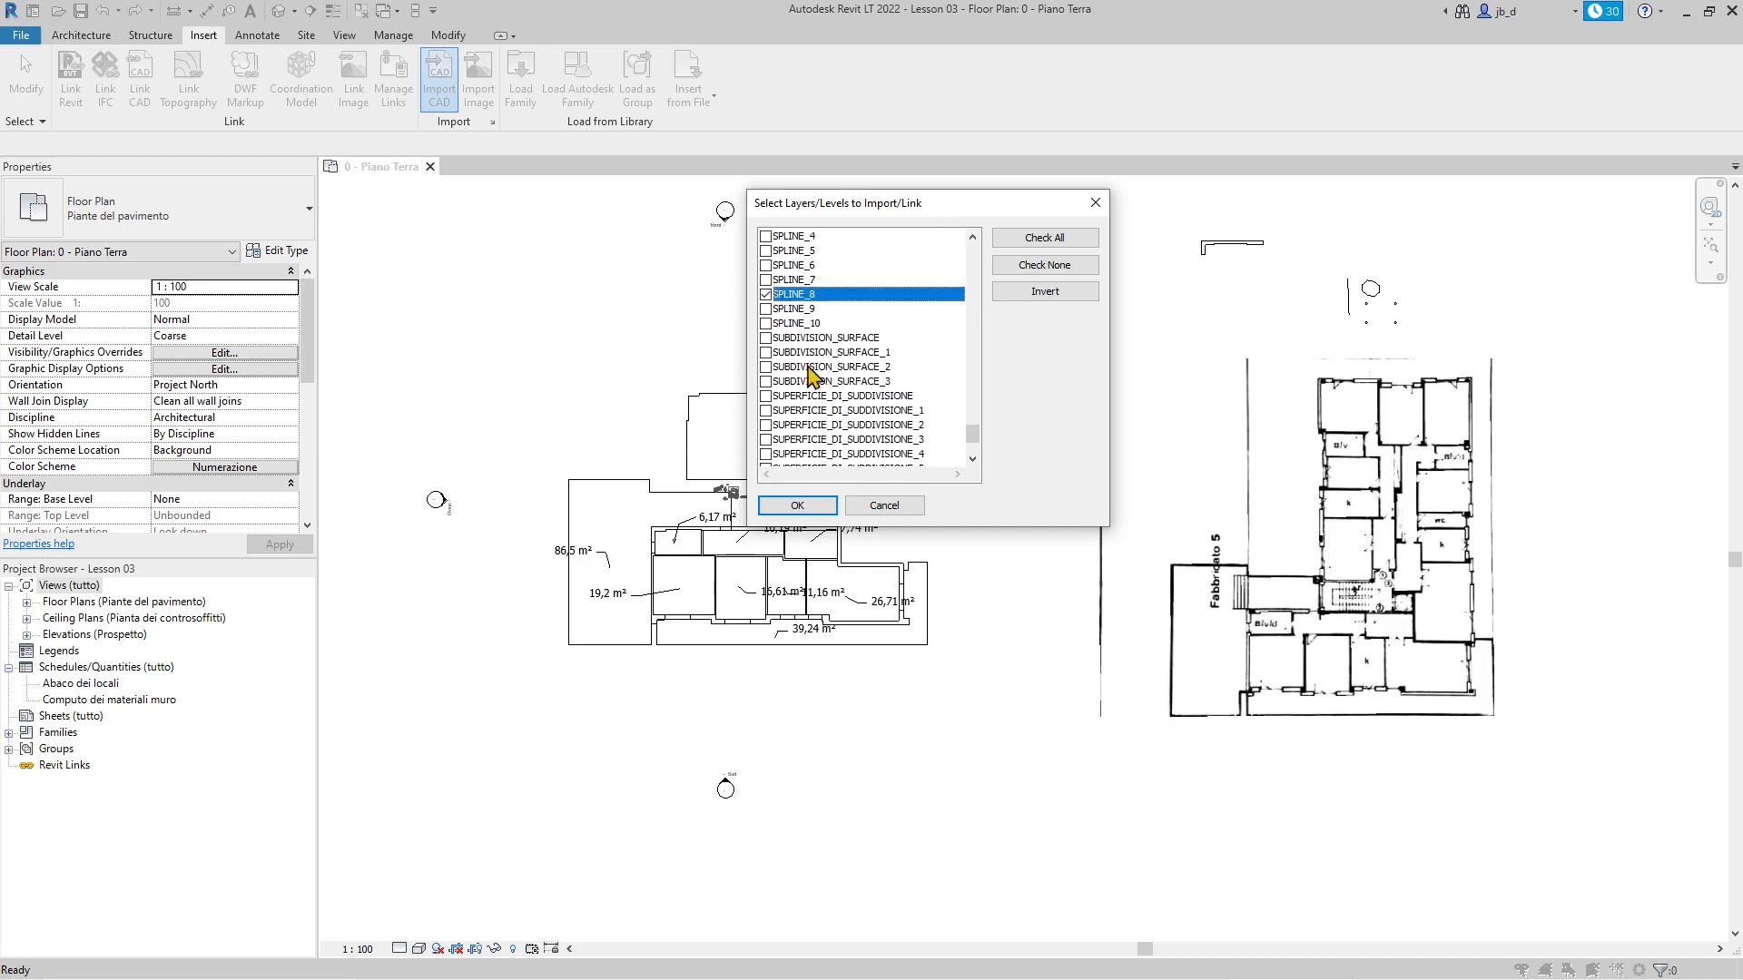
left_click(766, 324)
scroll(772, 345, "up", 3)
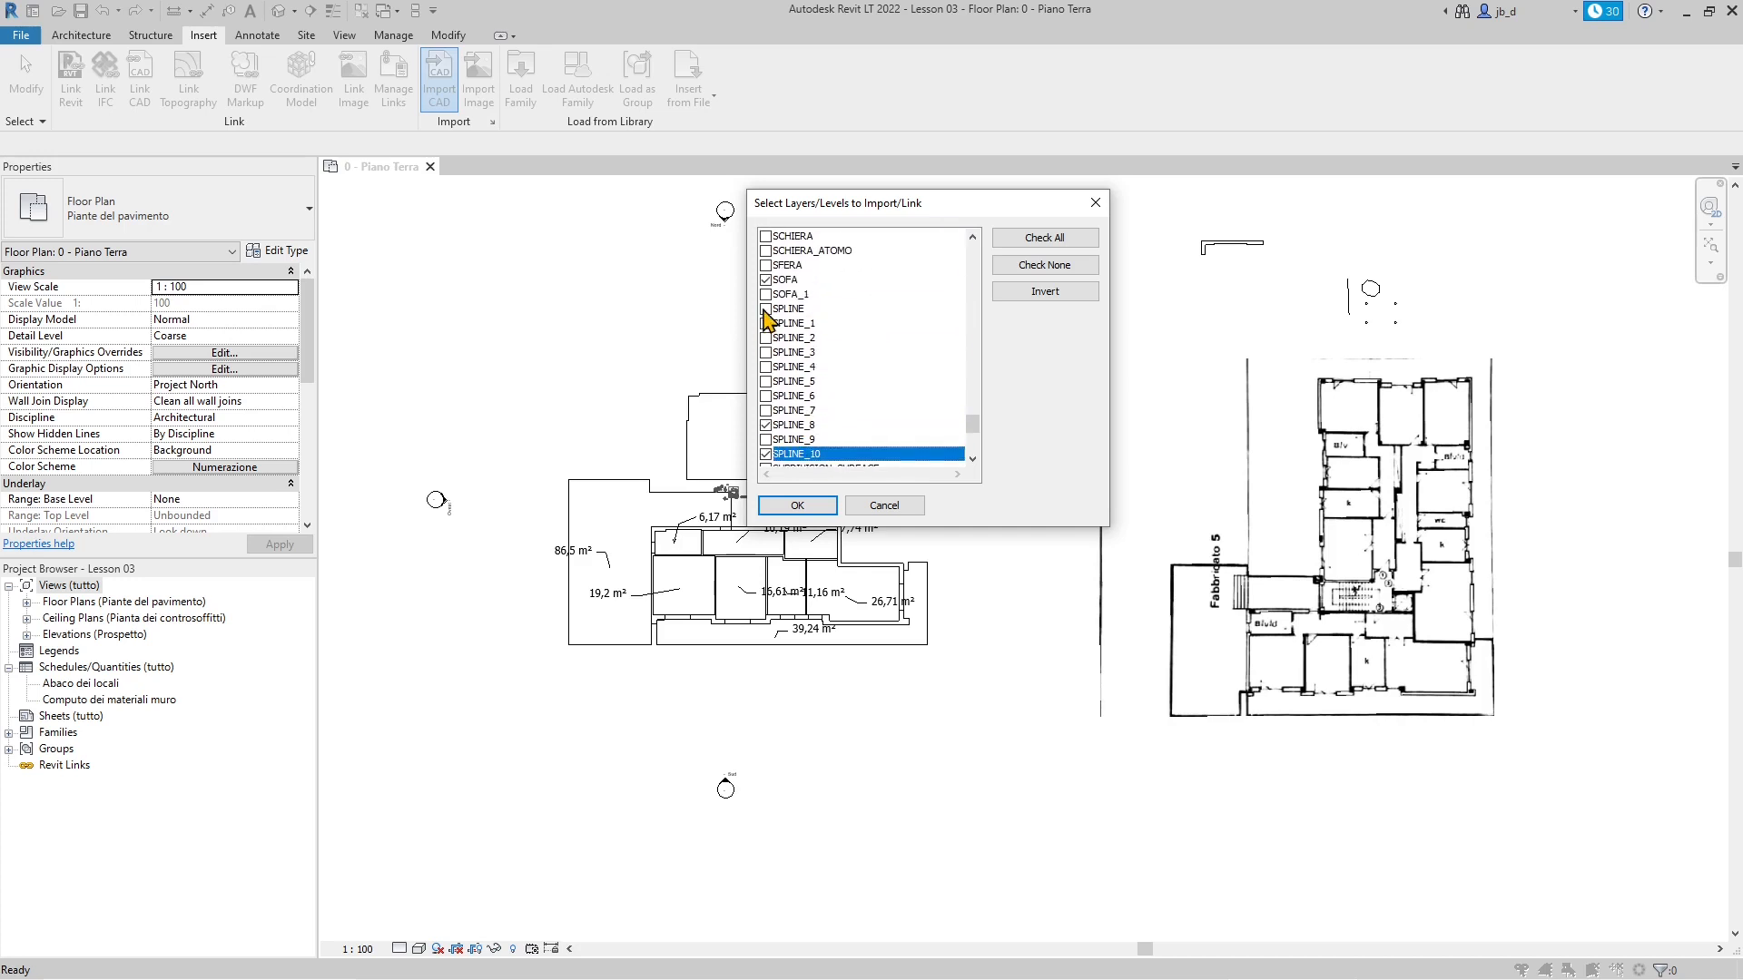
left_click(766, 310)
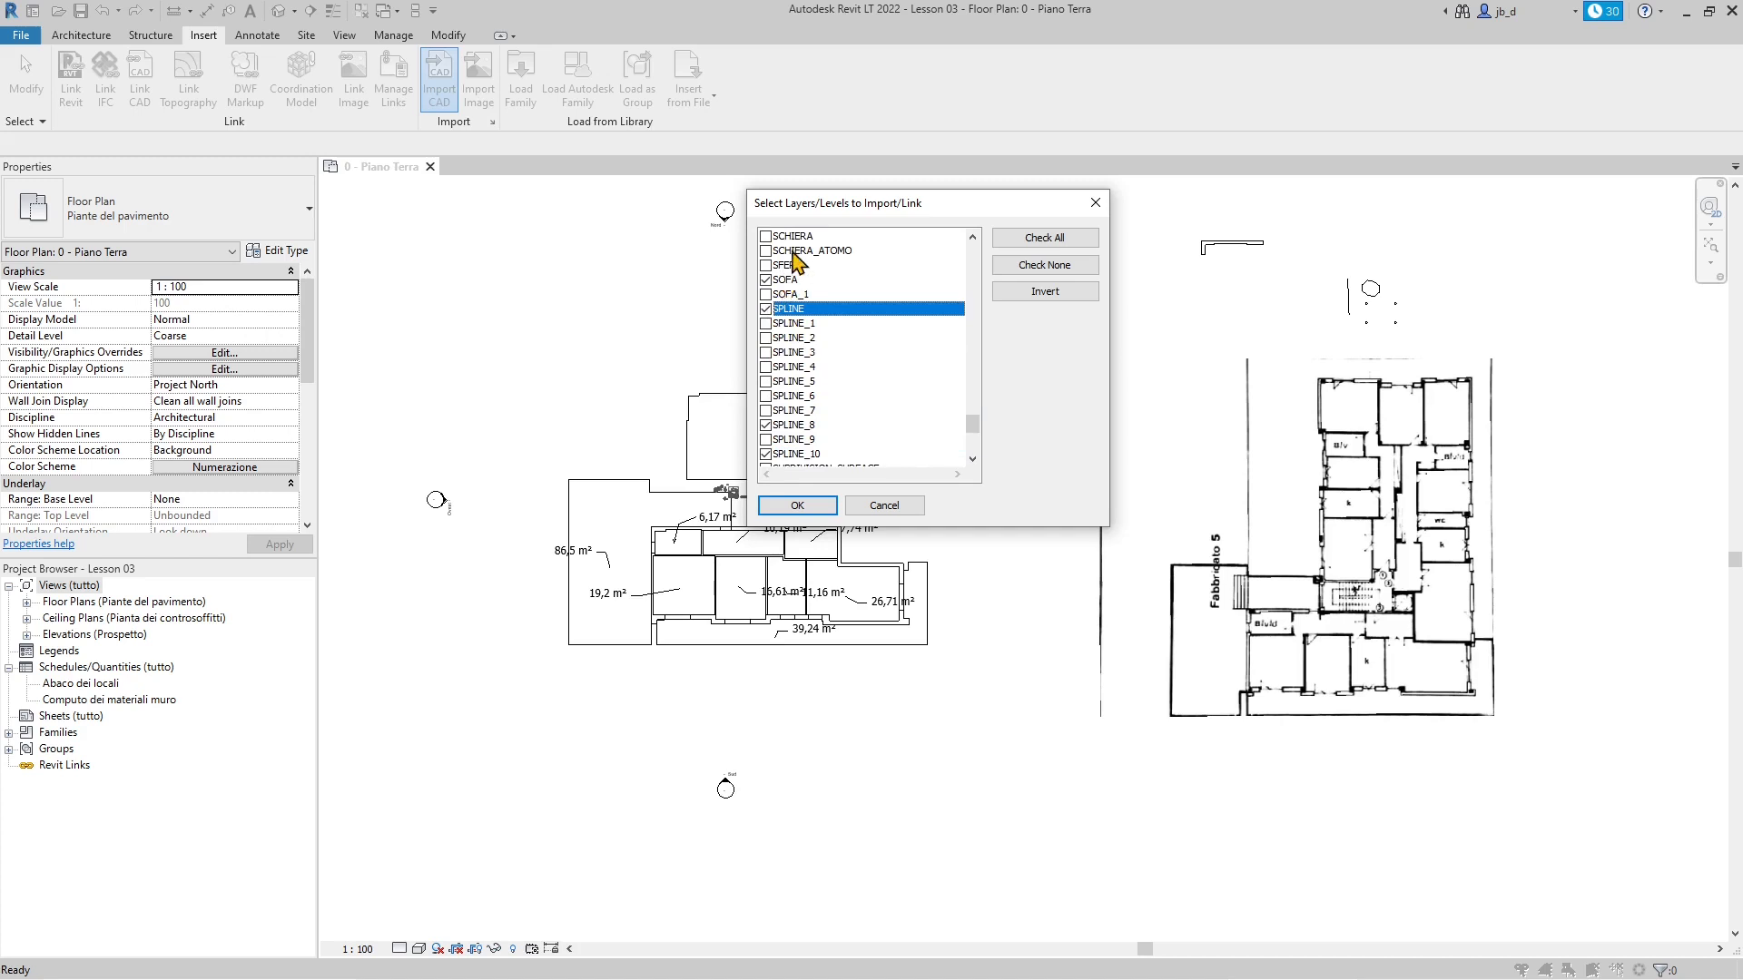
Step: Include the SPLINE_1, SPLINE_2, SWEEP, SWEEP_1 and WALLS layers and run the DXF import
left_click(768, 338)
left_click(771, 324)
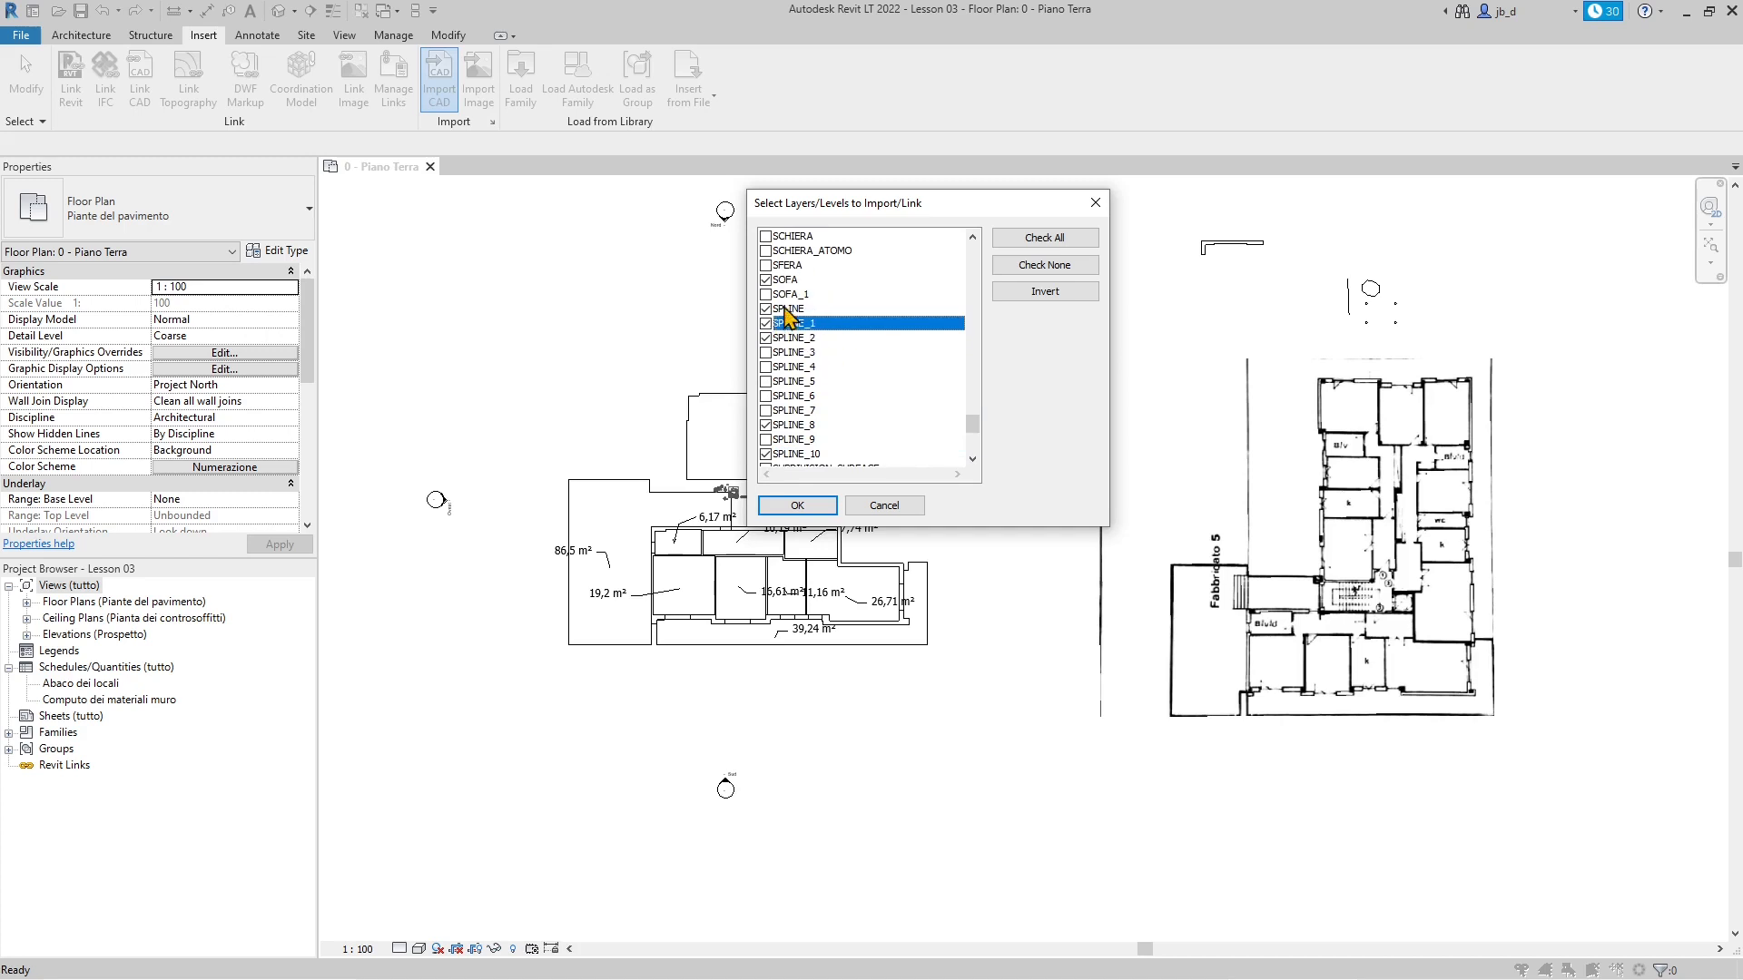
scroll(806, 363, "down", 5)
scroll(789, 322, "down", 1)
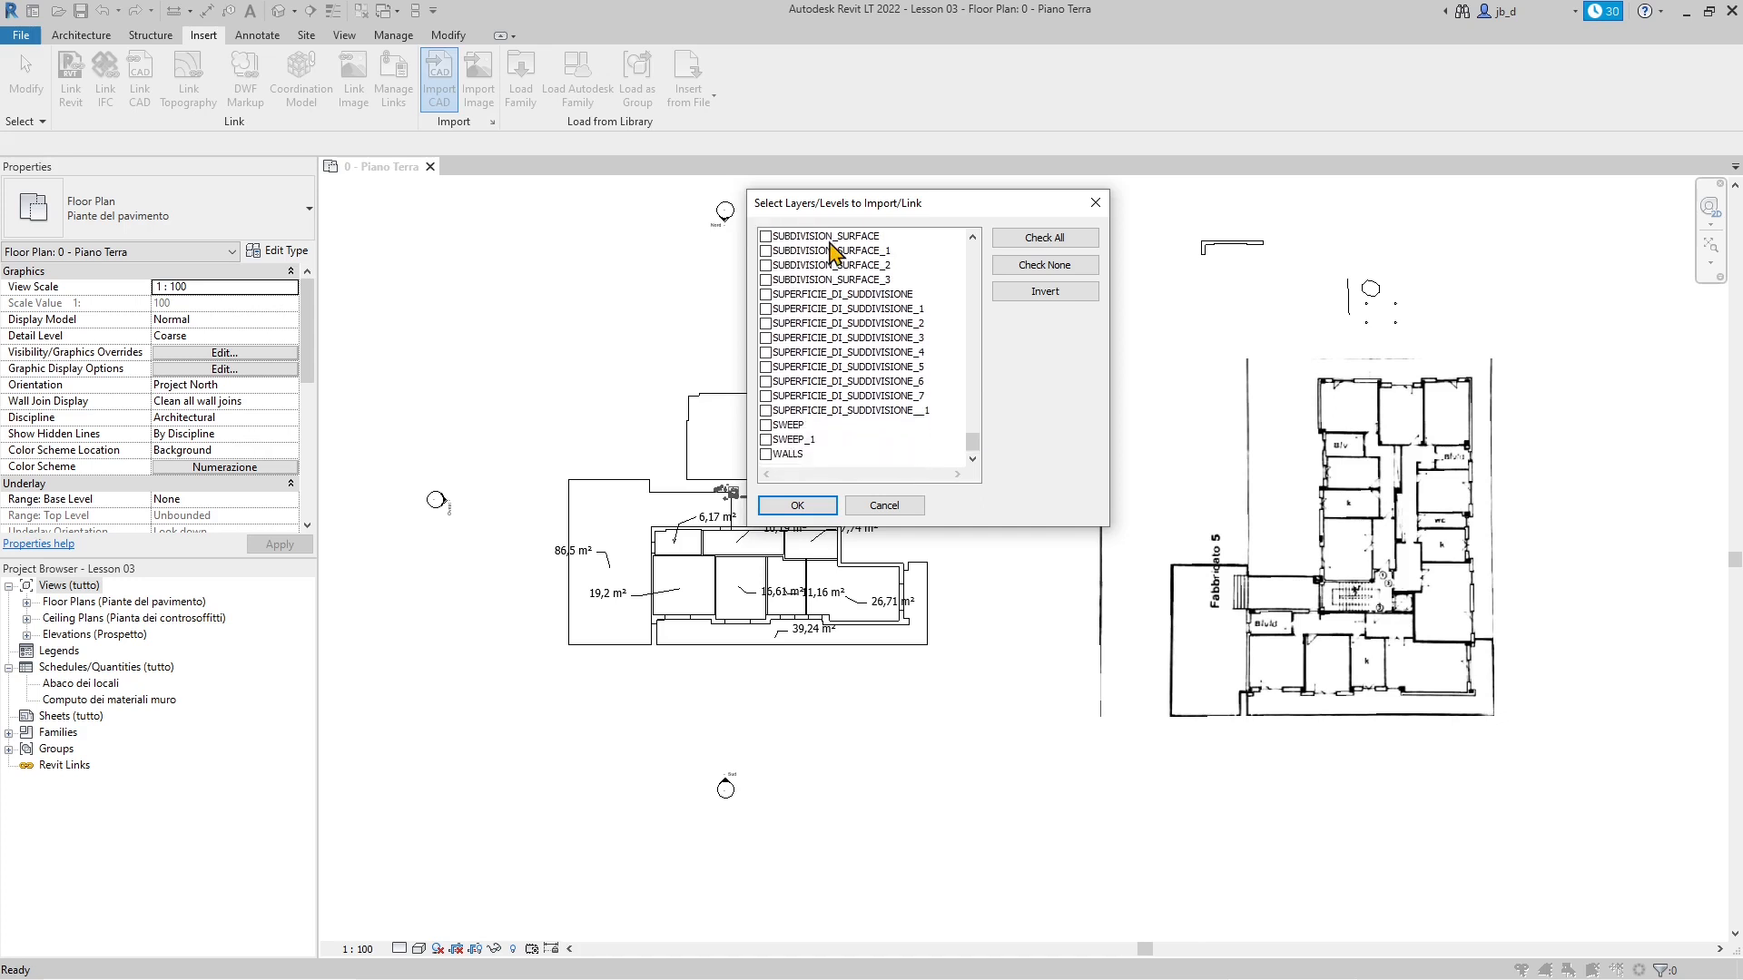
left_click(767, 454)
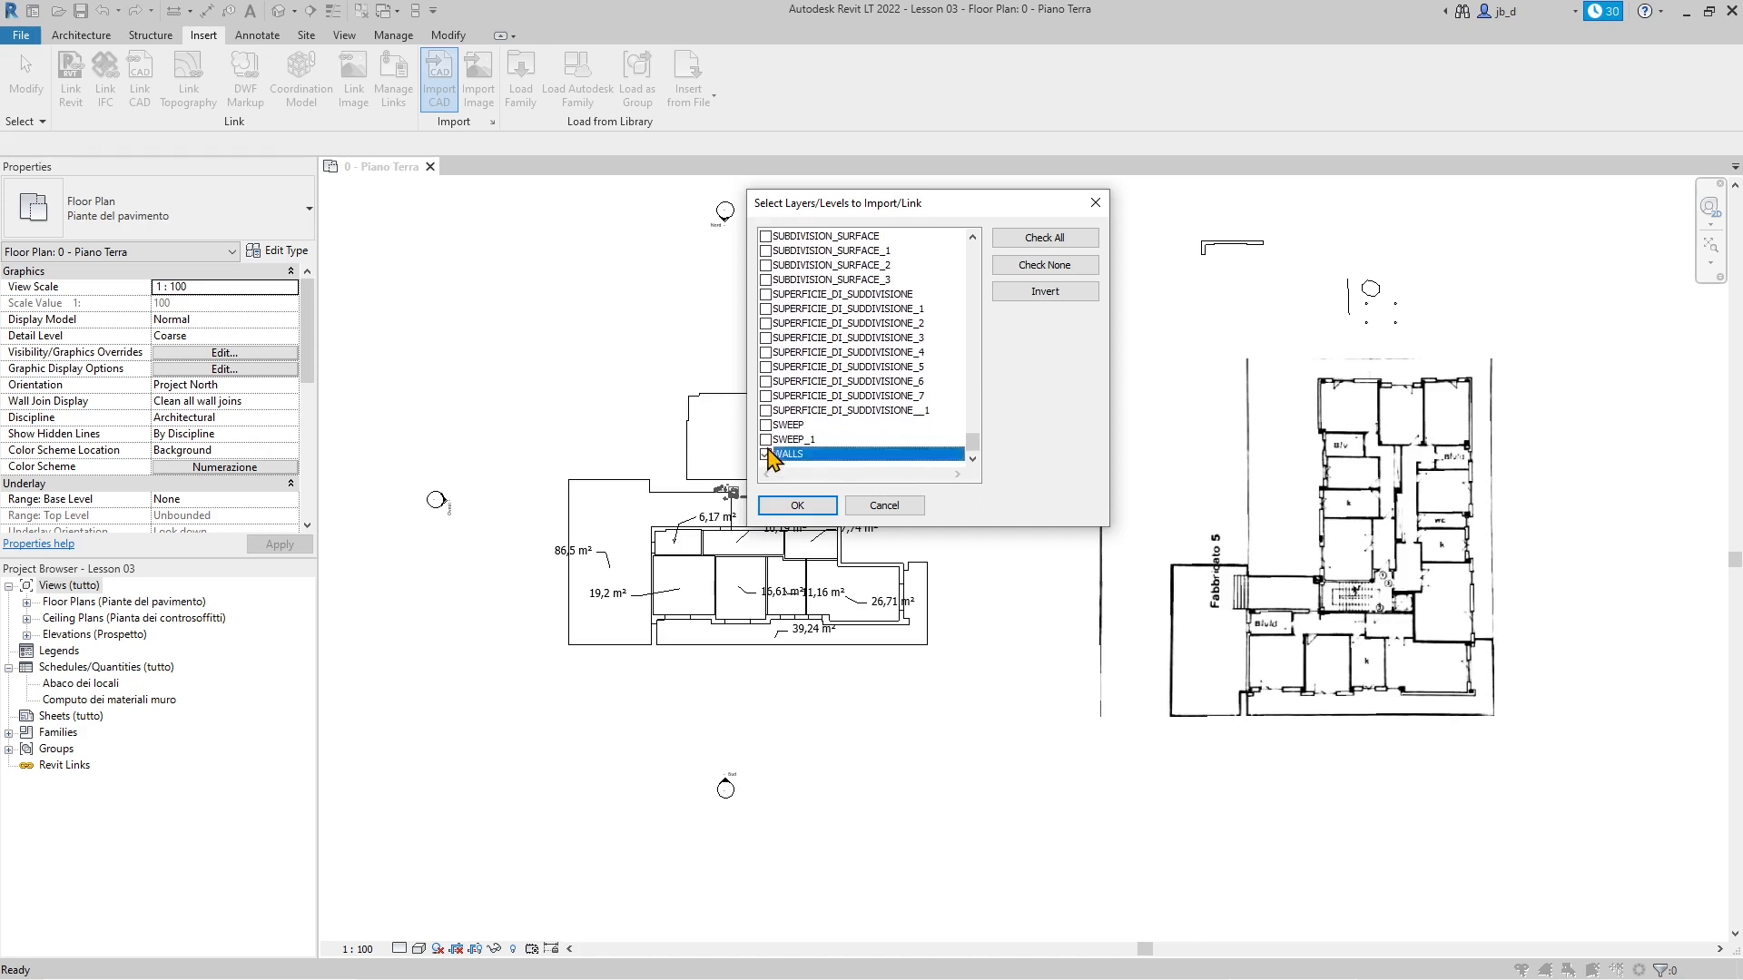
left_click(767, 425)
left_click(774, 441)
left_click(767, 440)
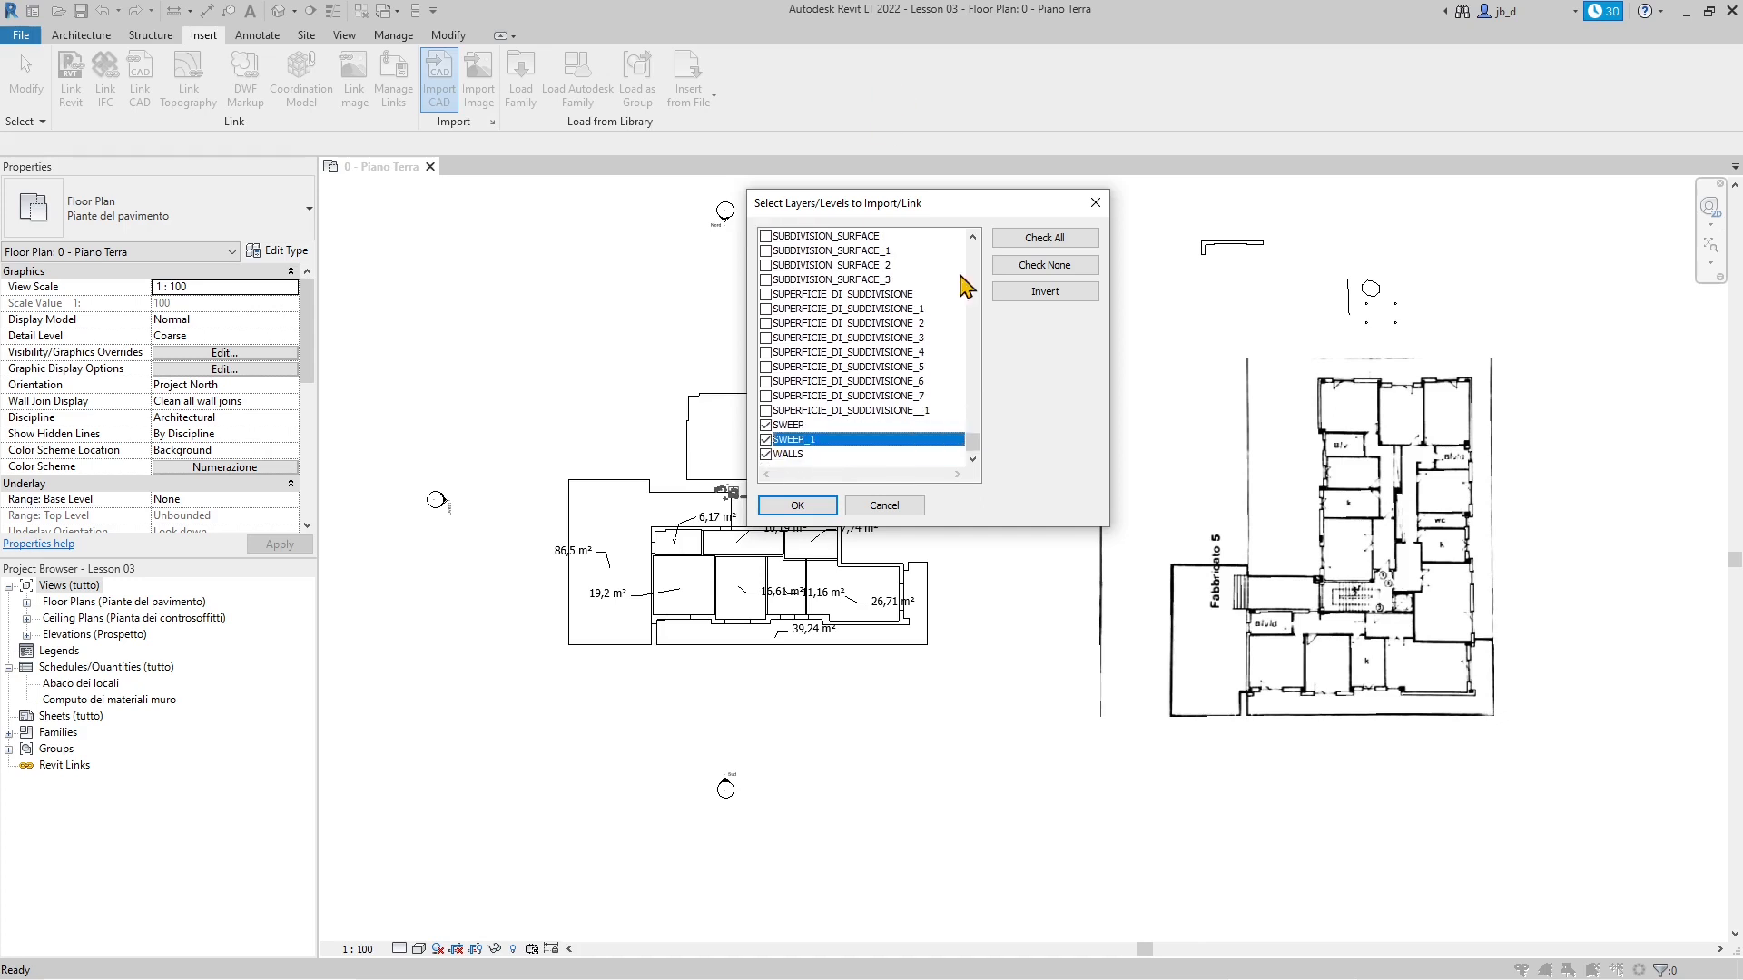
left_click(797, 504)
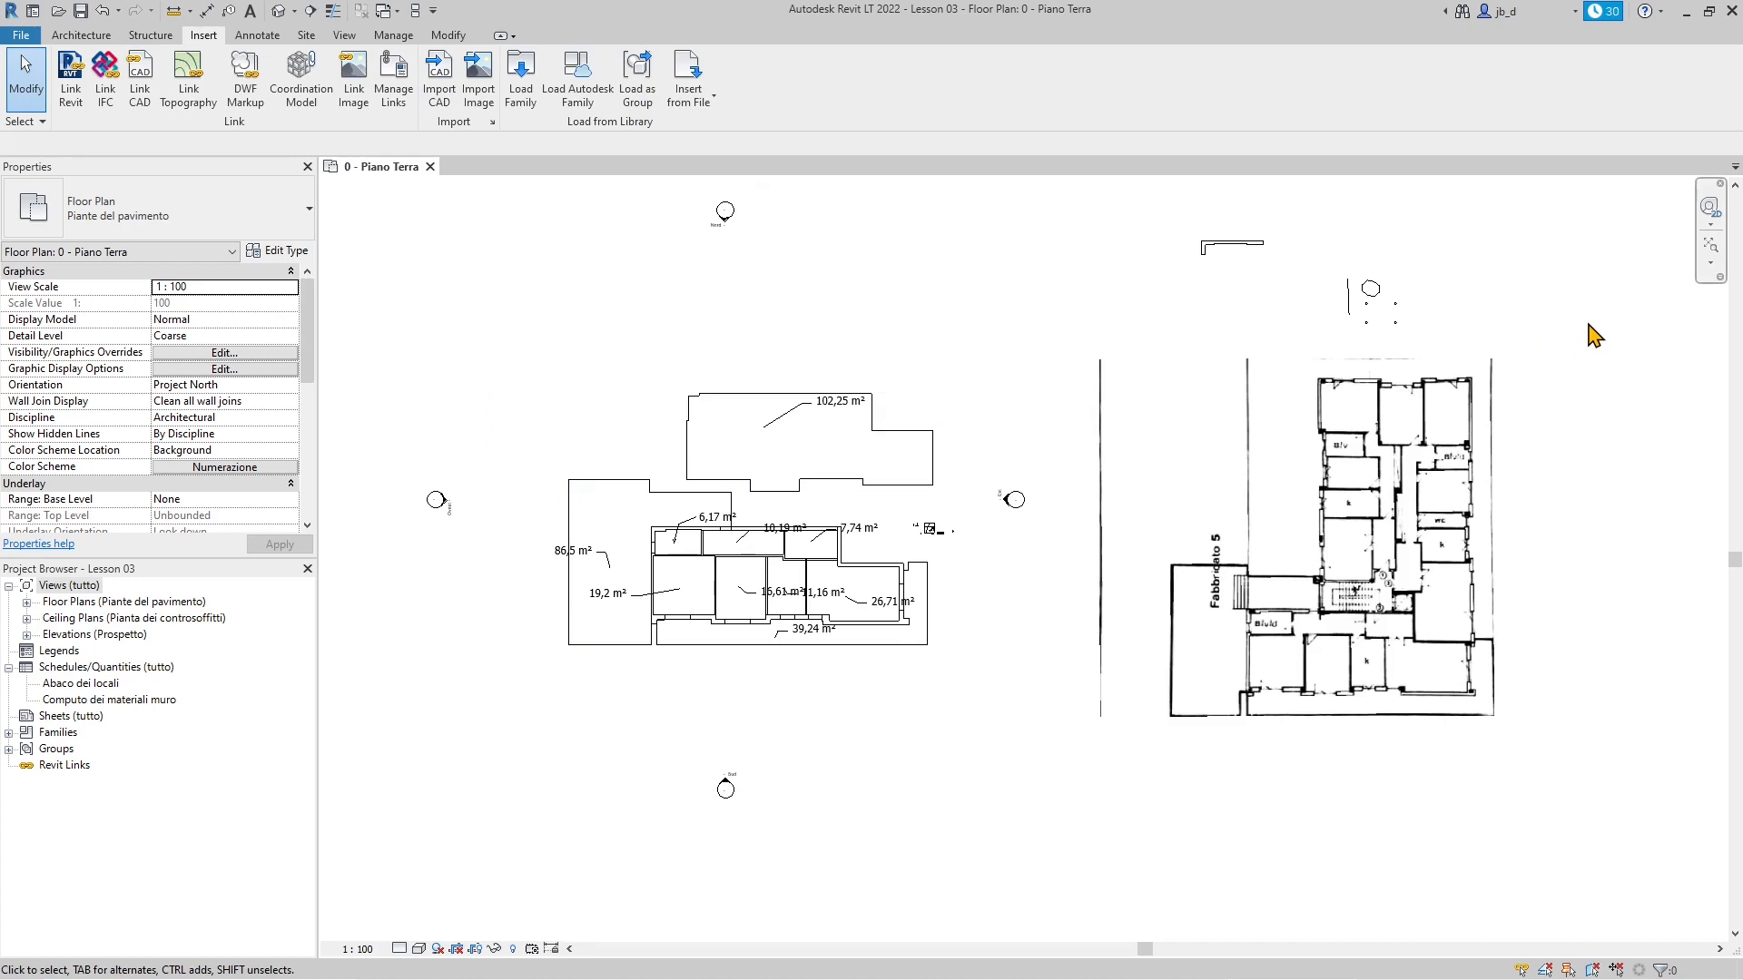
Step: Examine the whole ground floor plan to locate the imported DXF among the existing drawings
scroll(898, 801, "down", 1)
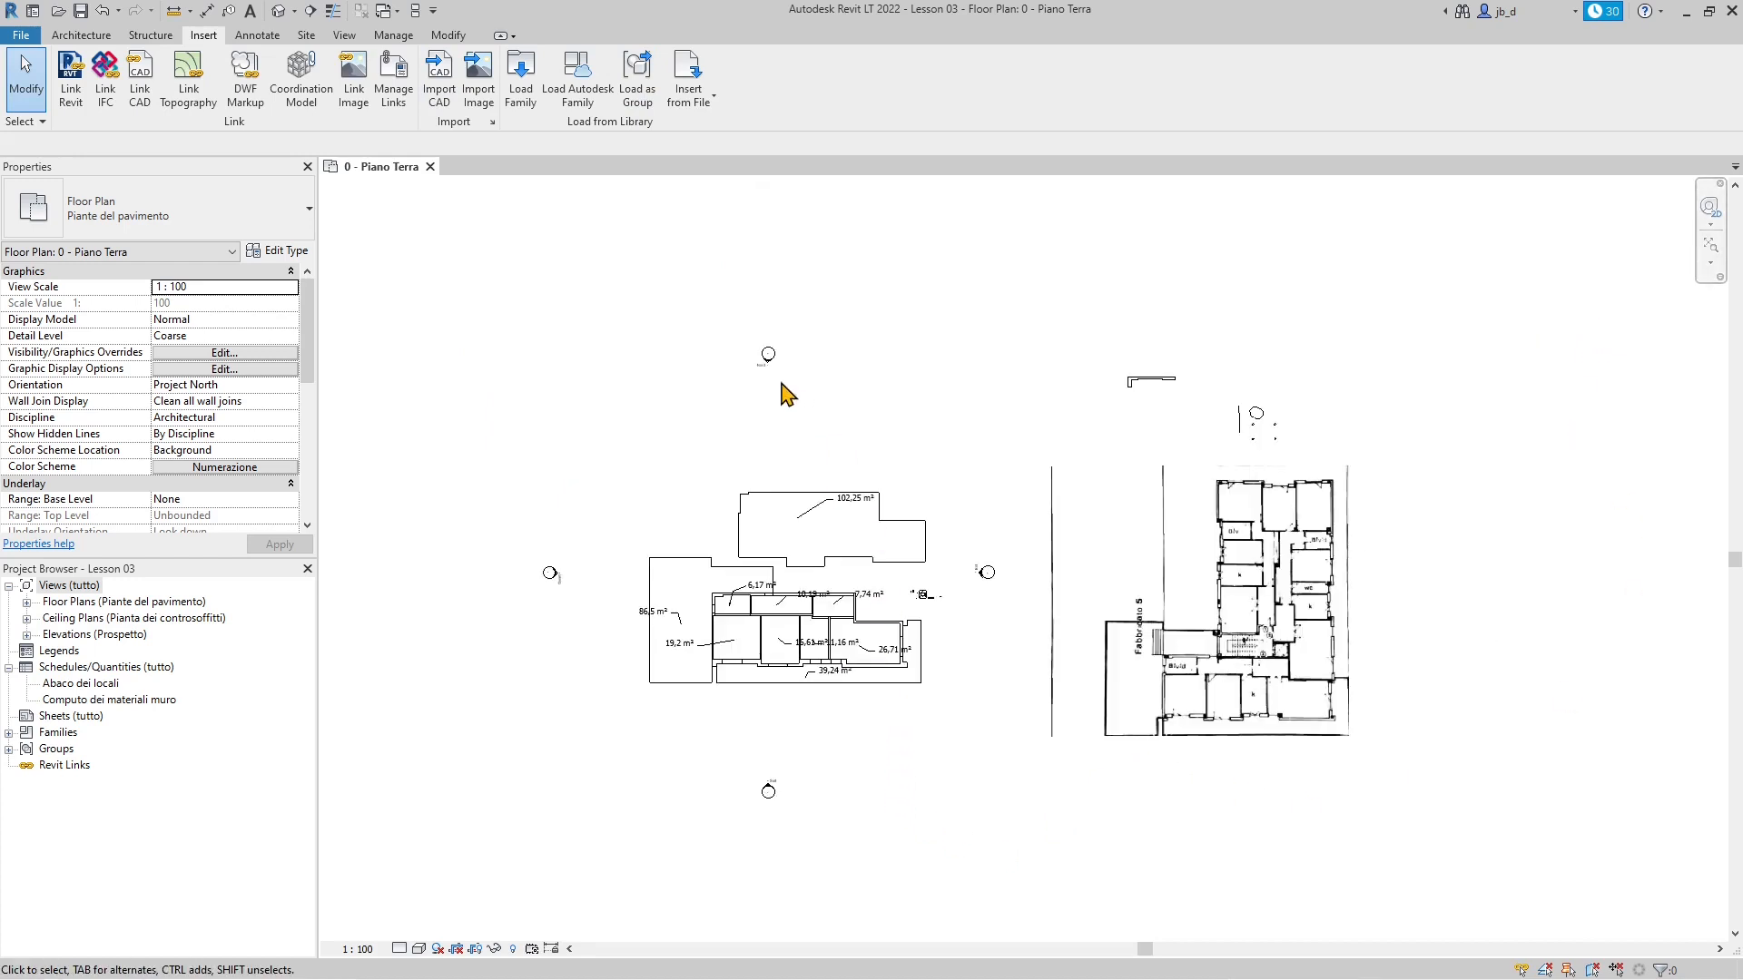
scroll(708, 328, "down", 1)
scroll(862, 617, "up", 1)
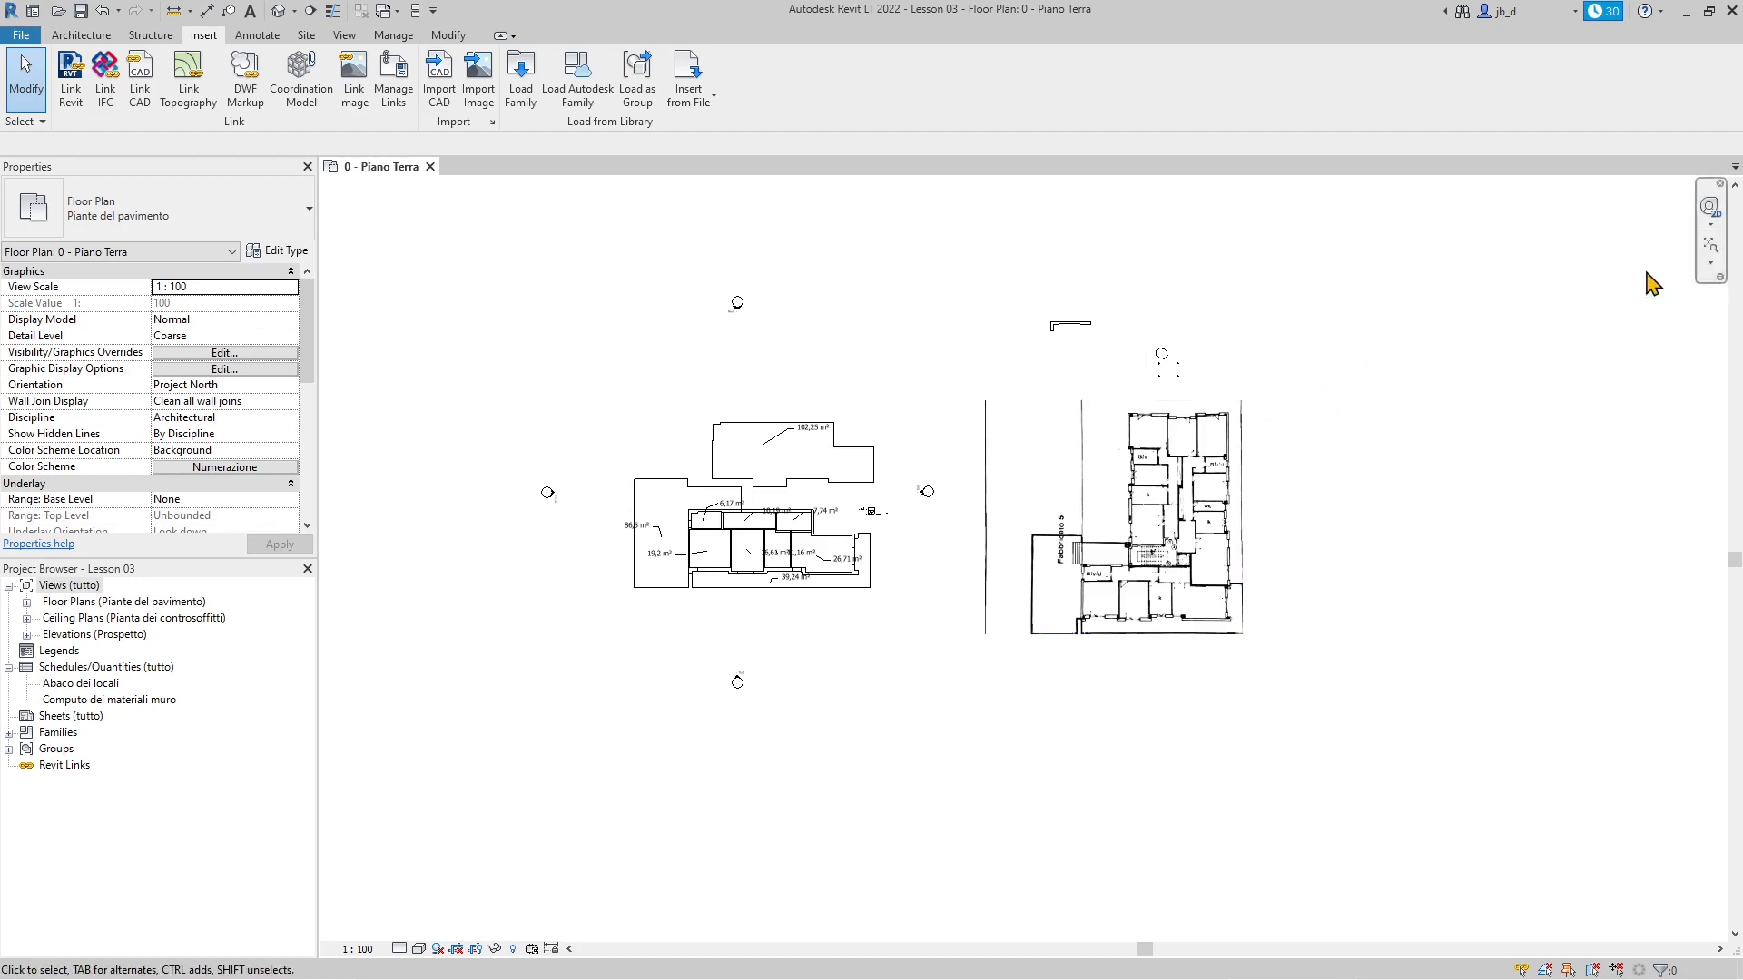
left_click(1714, 248)
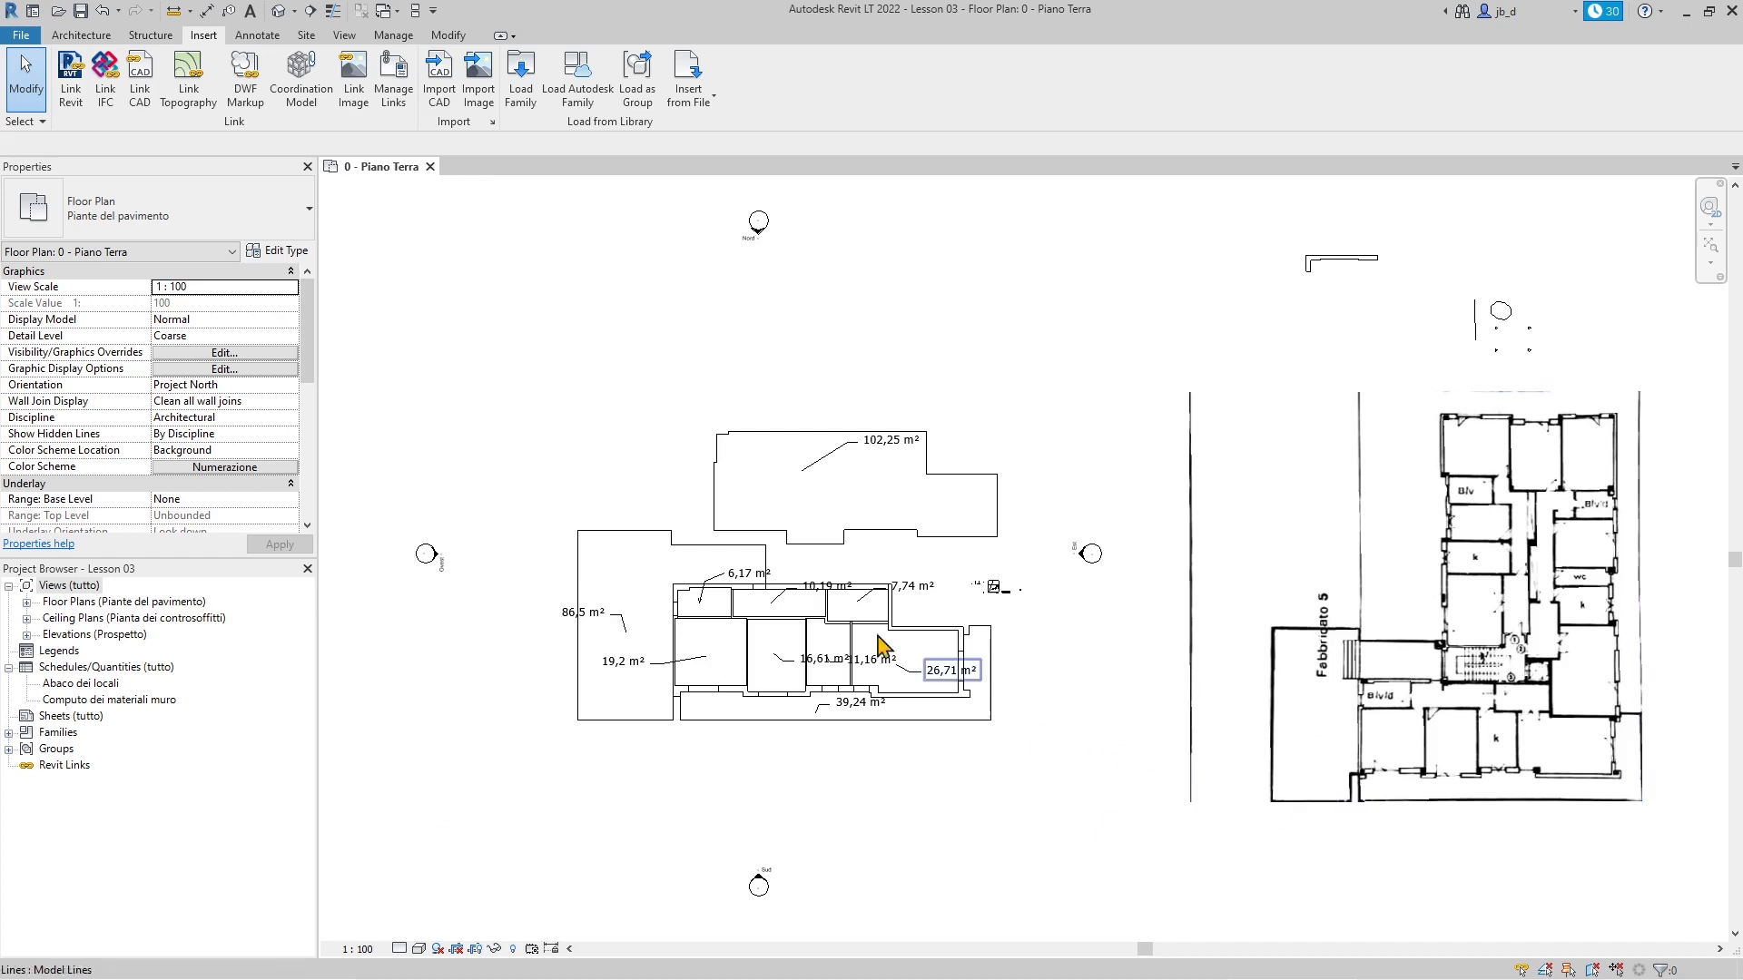
scroll(708, 681, "down", 5)
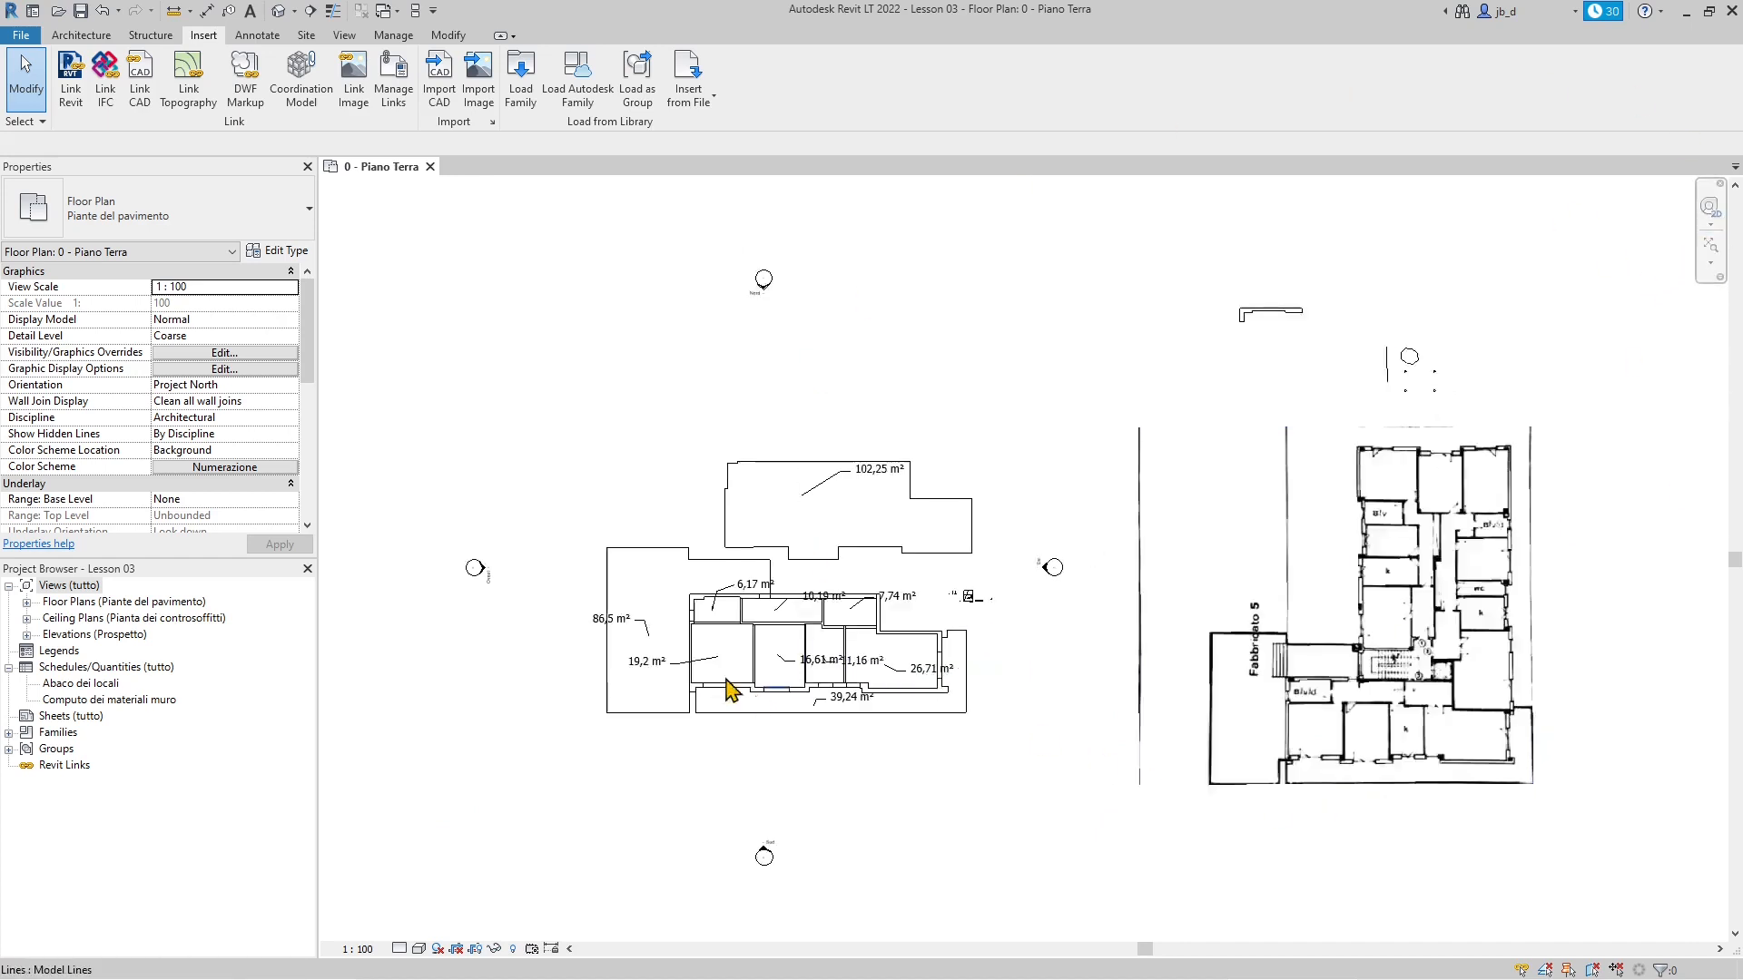
scroll(556, 667, "down", 5)
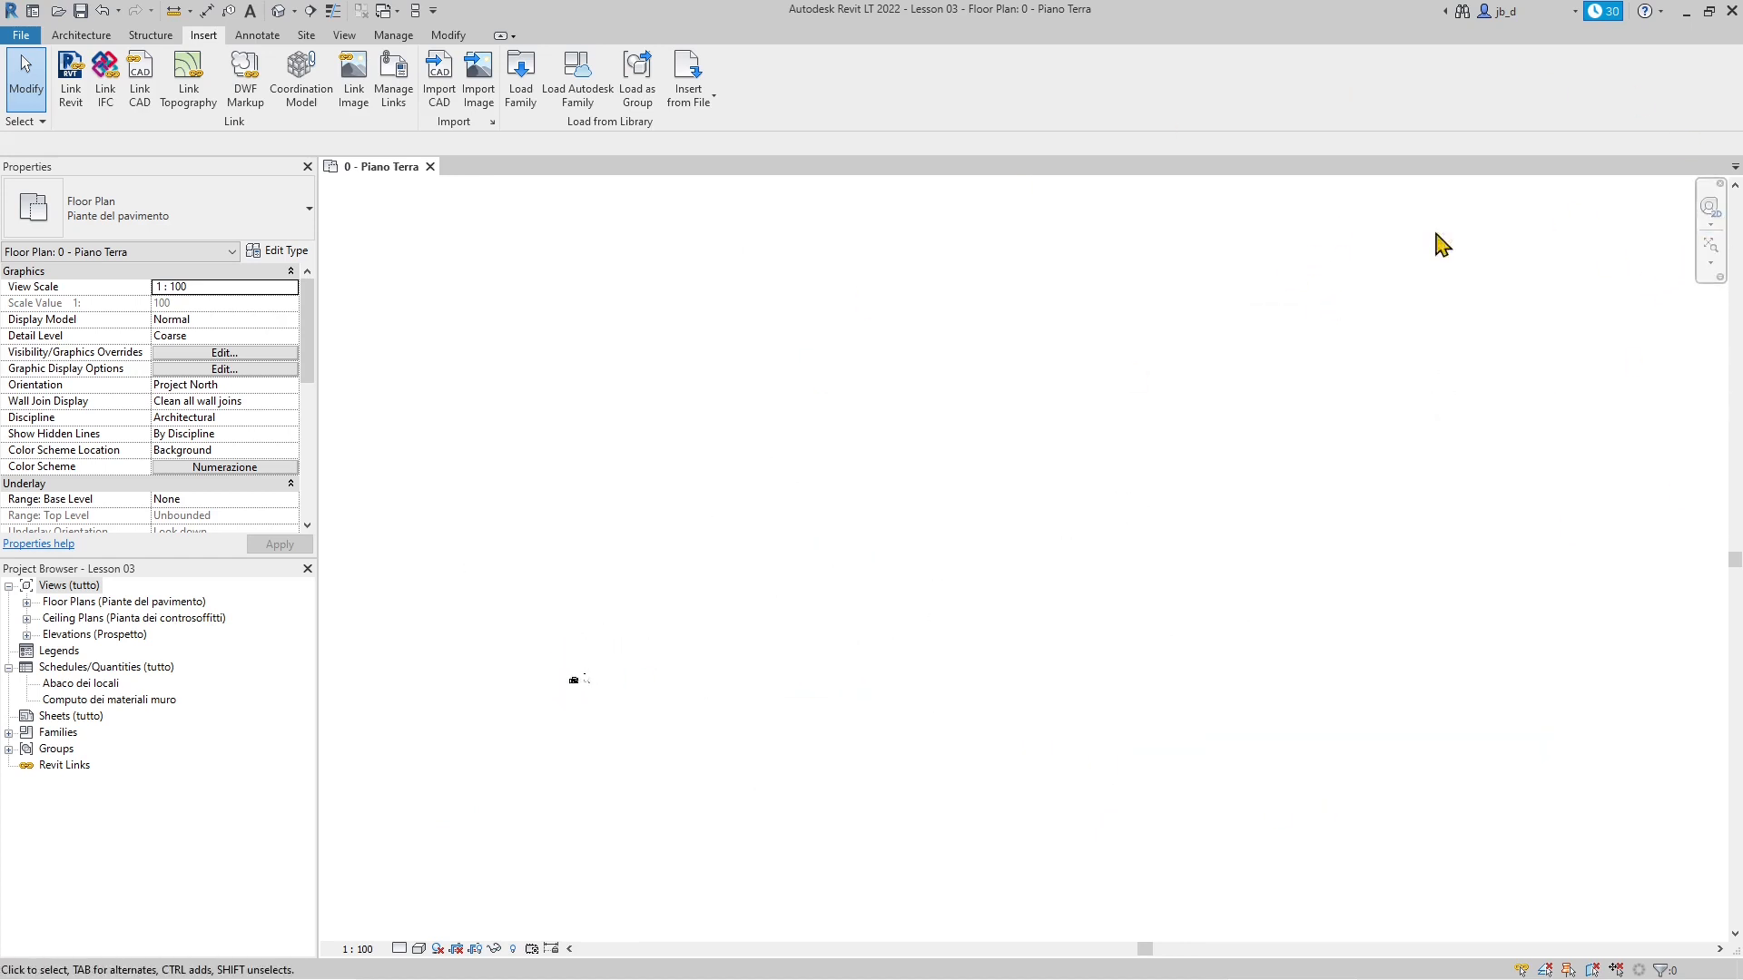
left_click(1710, 244)
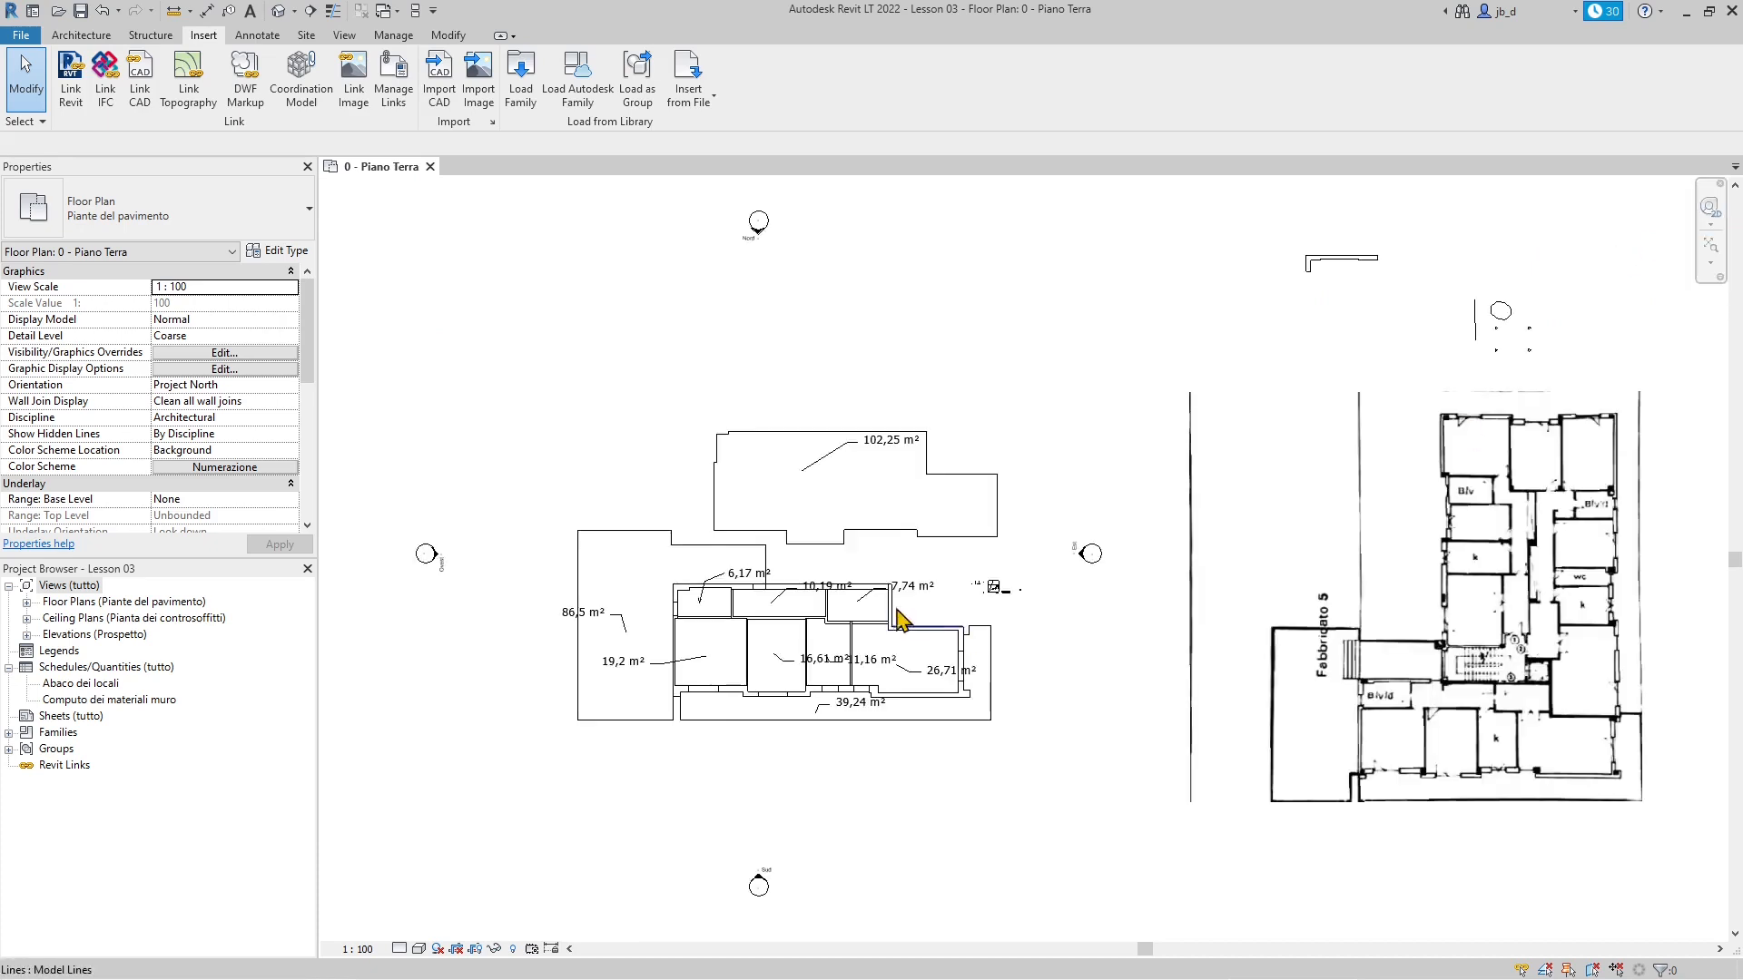
scroll(459, 707, "down", 1)
scroll(1249, 334, "down", 1)
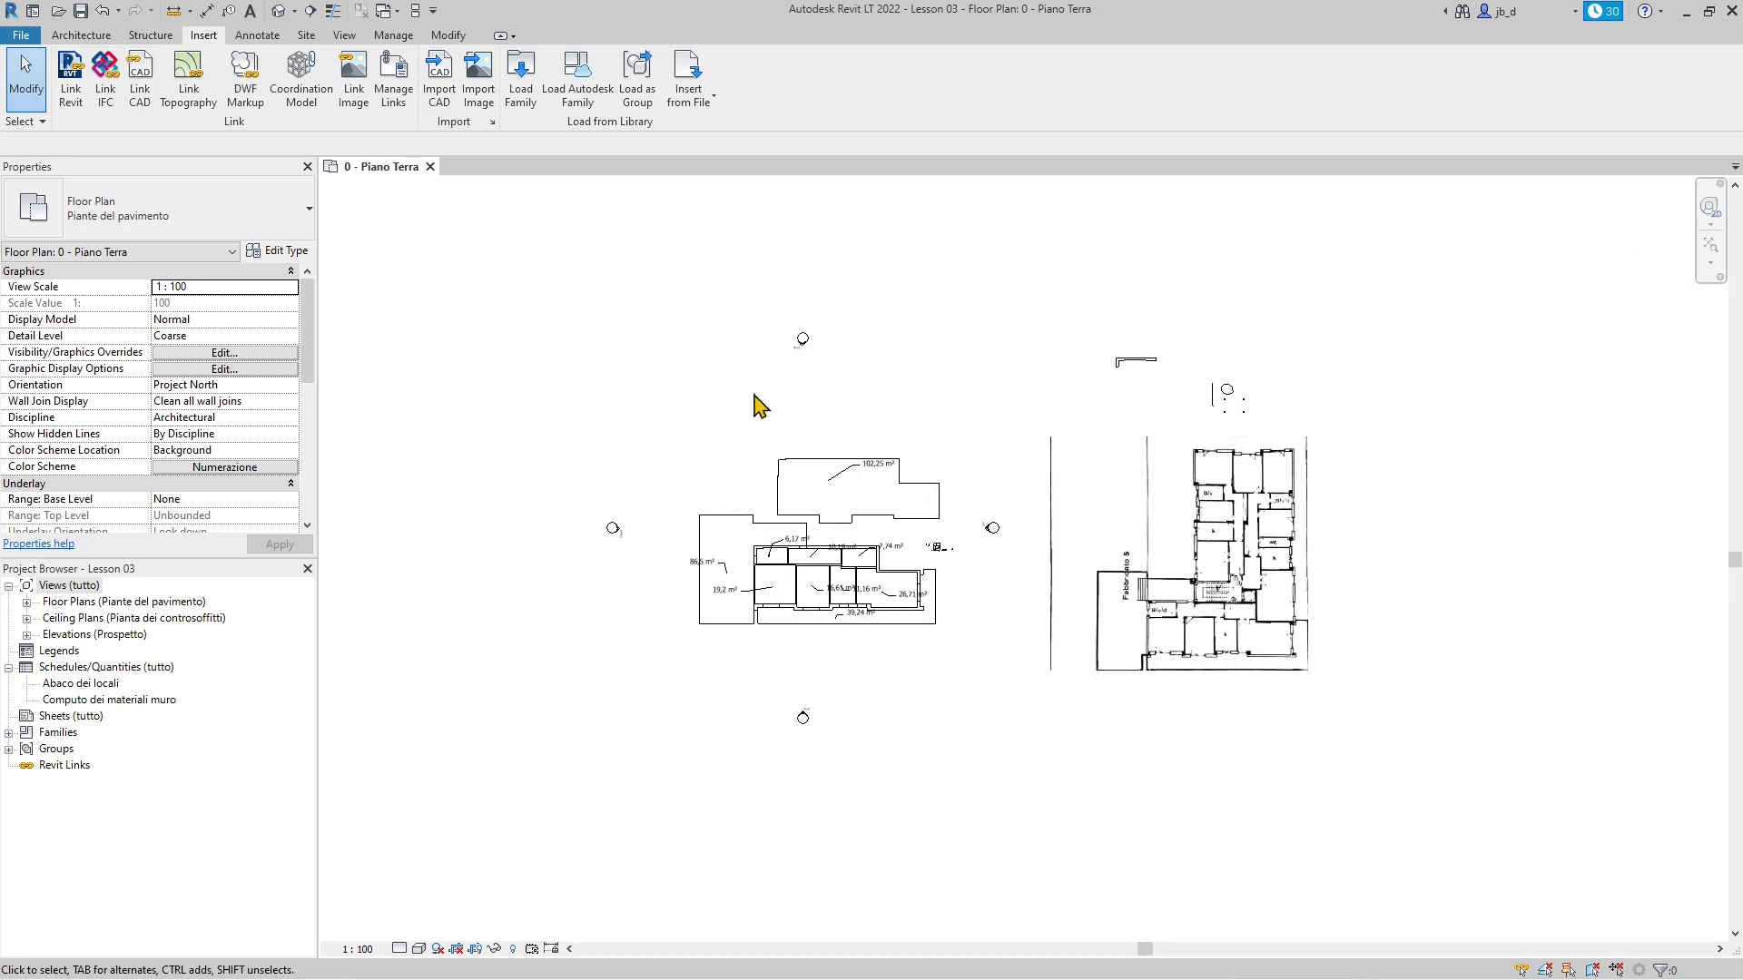
Step: Select everything in the plan and filter the selection down to the cinema4d to sketchup.dxf import
left_click_drag(442, 226, 1464, 868)
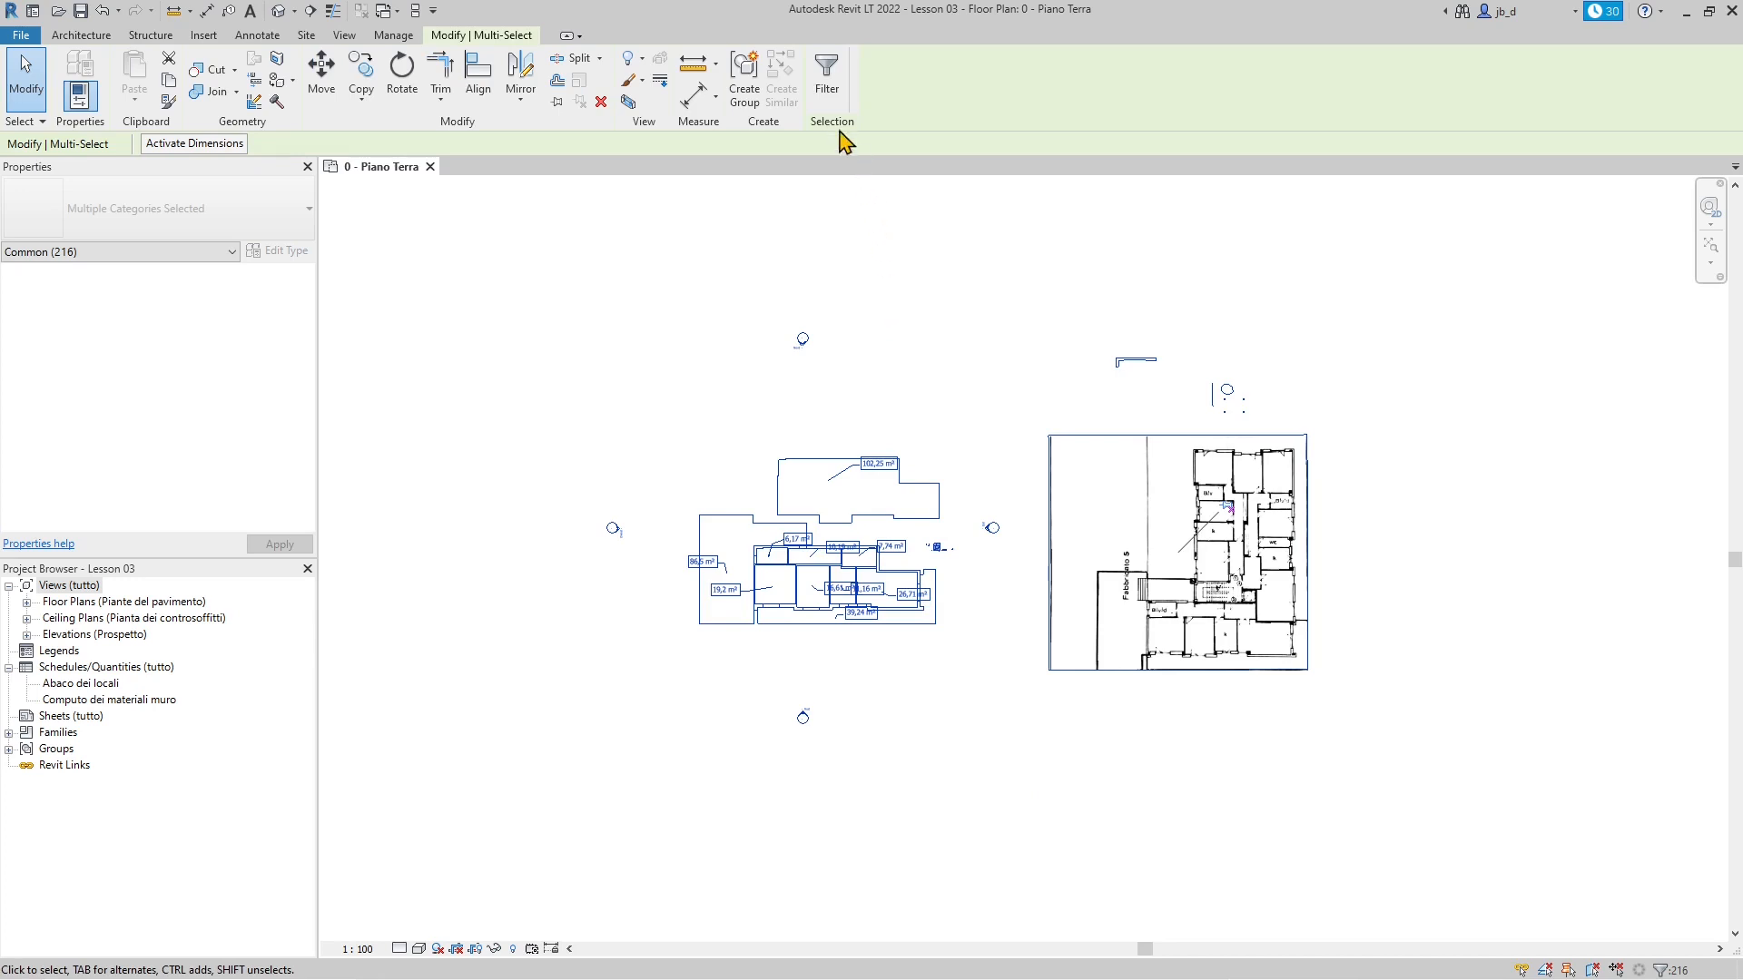
left_click(827, 77)
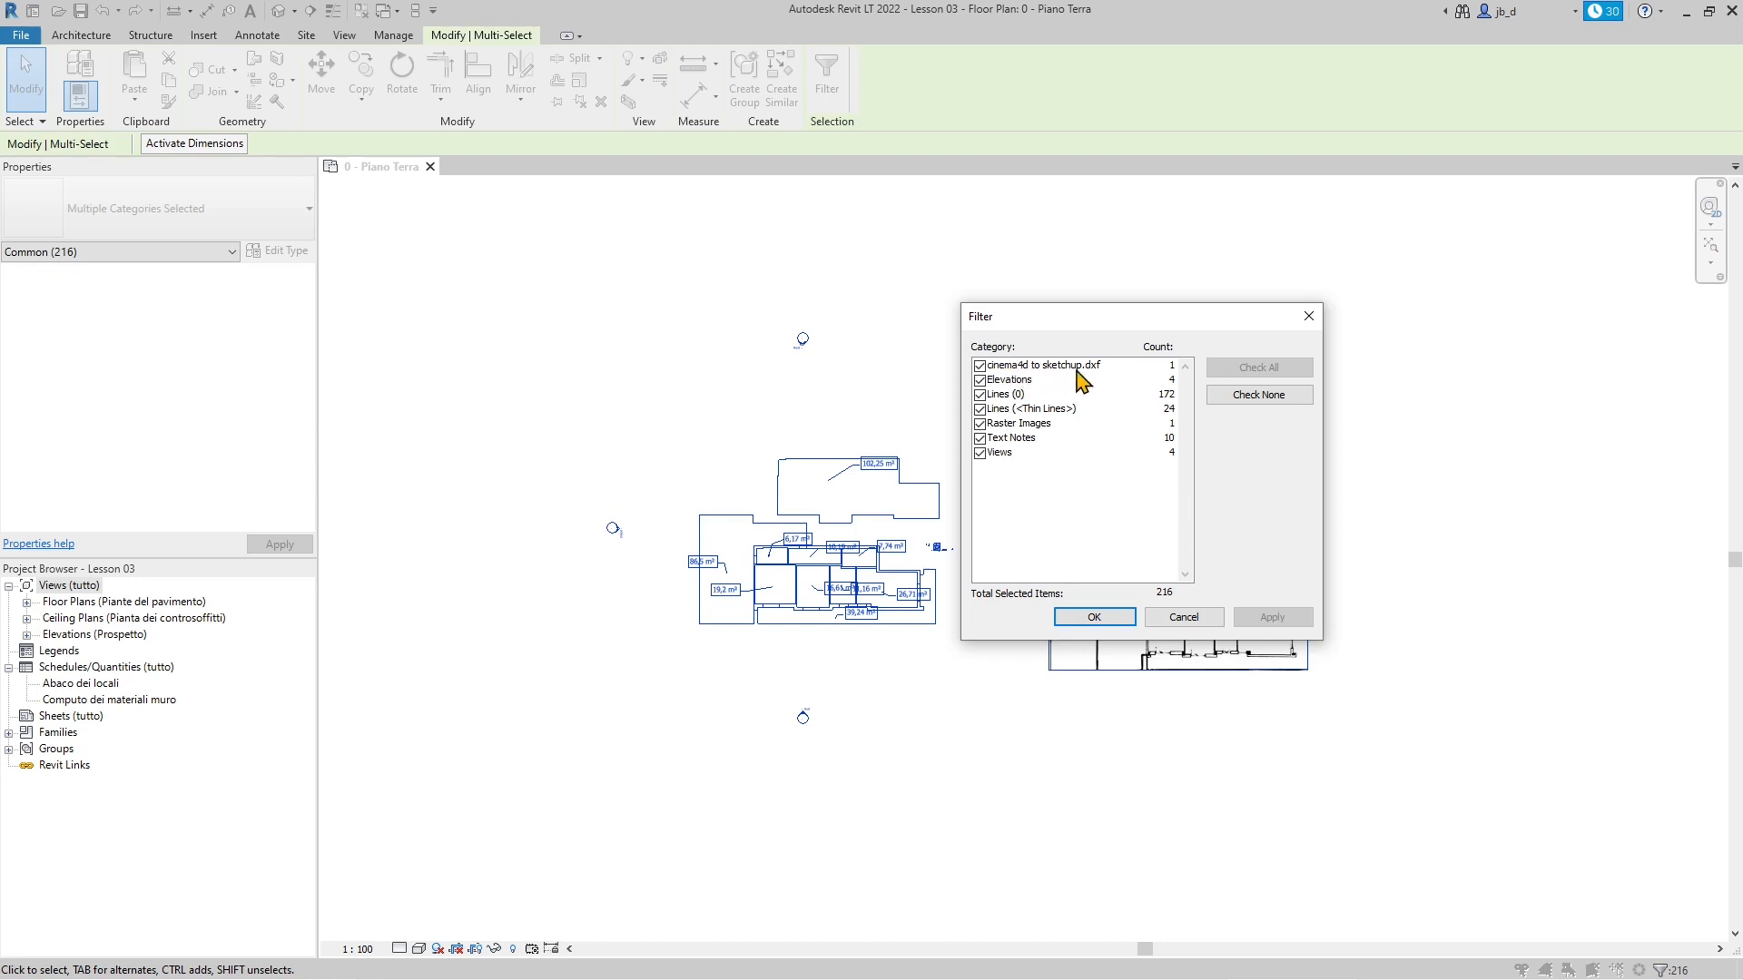
left_click(980, 381)
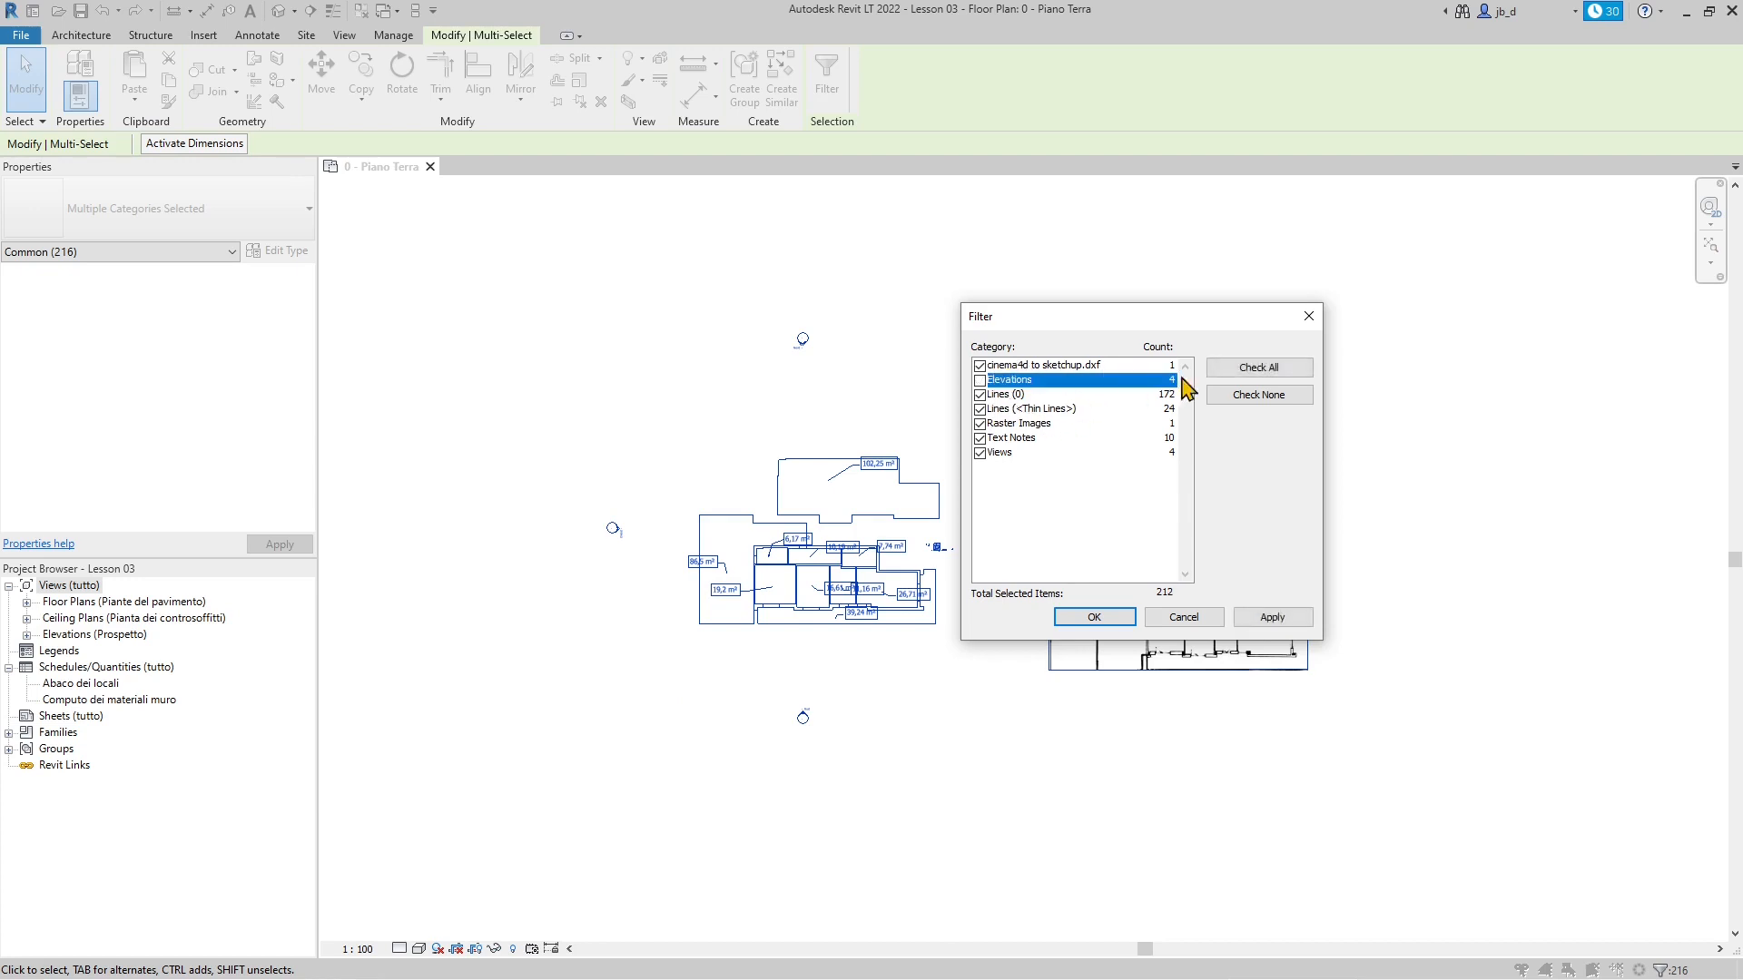
left_click(1262, 399)
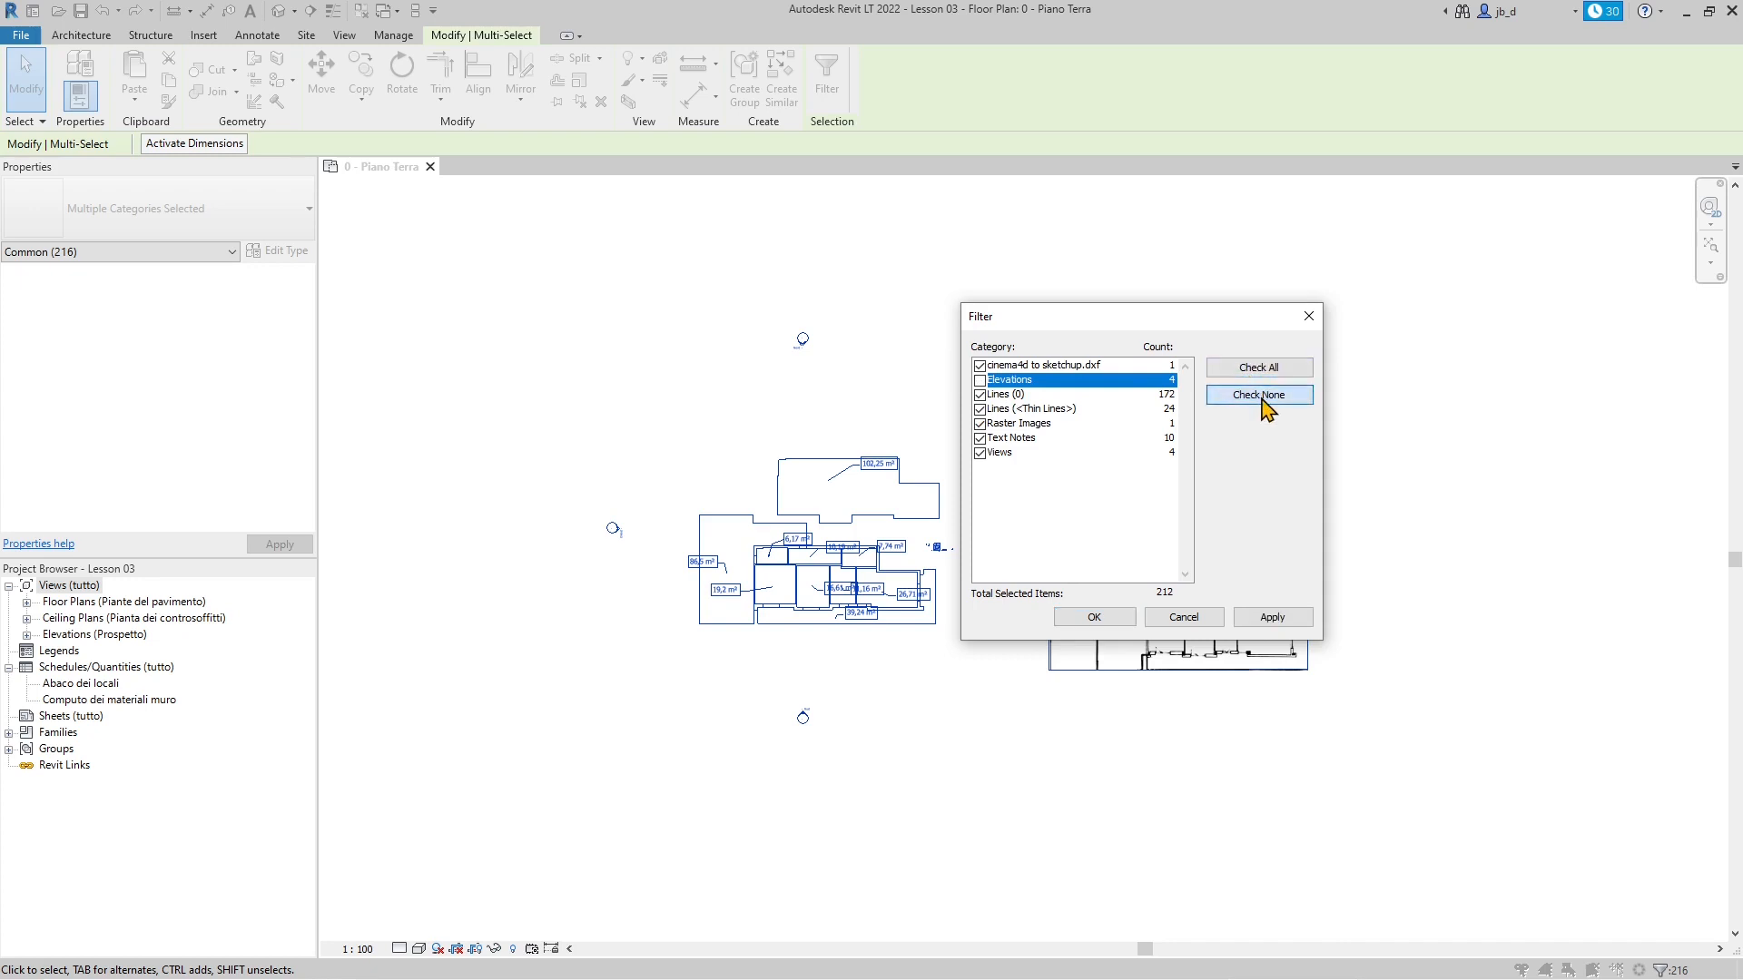
left_click(979, 366)
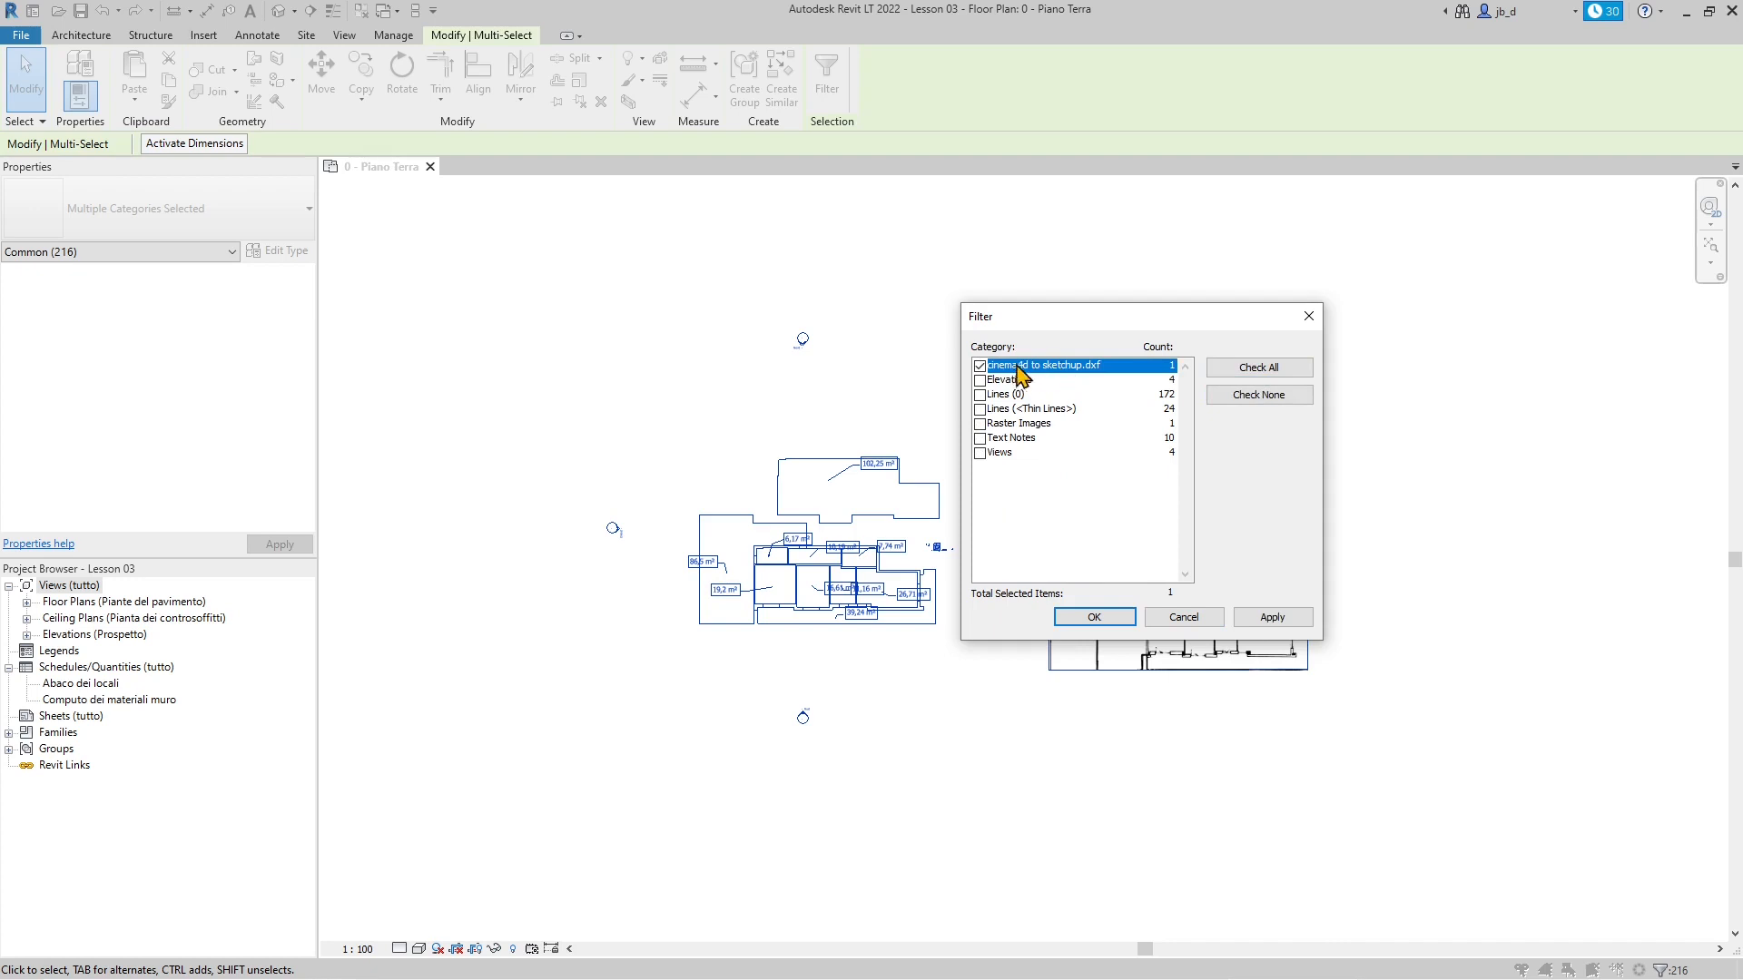
left_click(1111, 620)
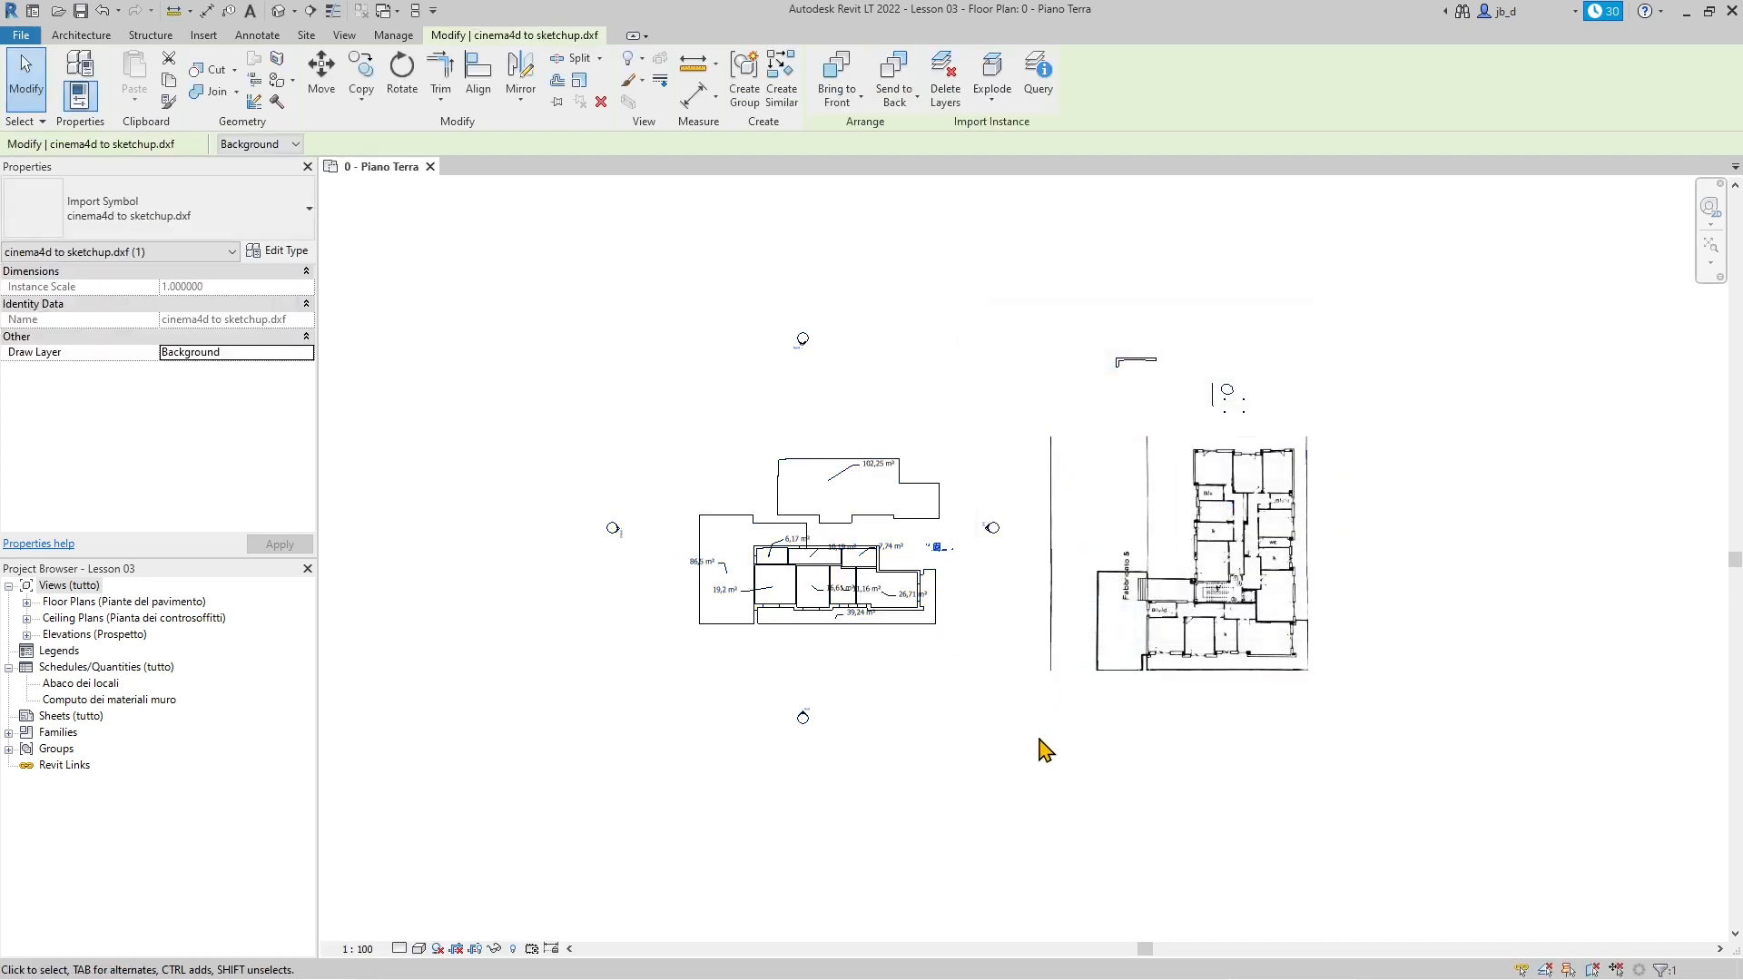
Step: Move the imported DXF about 5200 cm horizontally to the empty area west of the floor plan, beyond the elevation marker
left_click(322, 72)
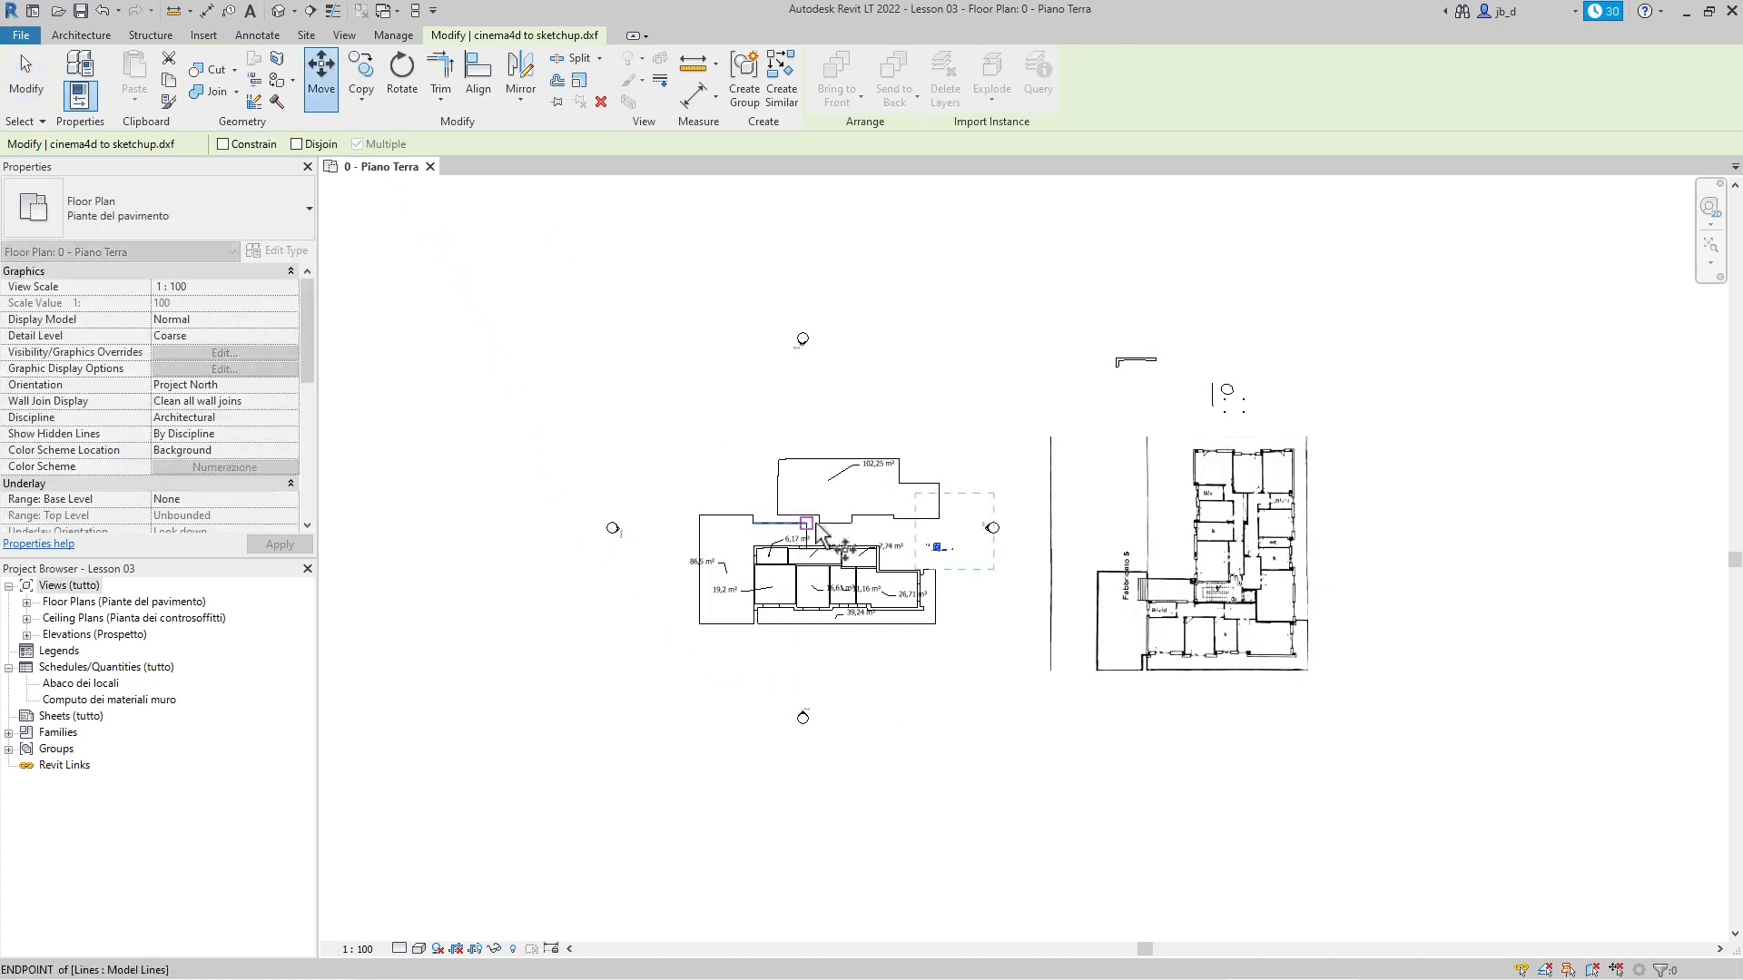
left_click(937, 547)
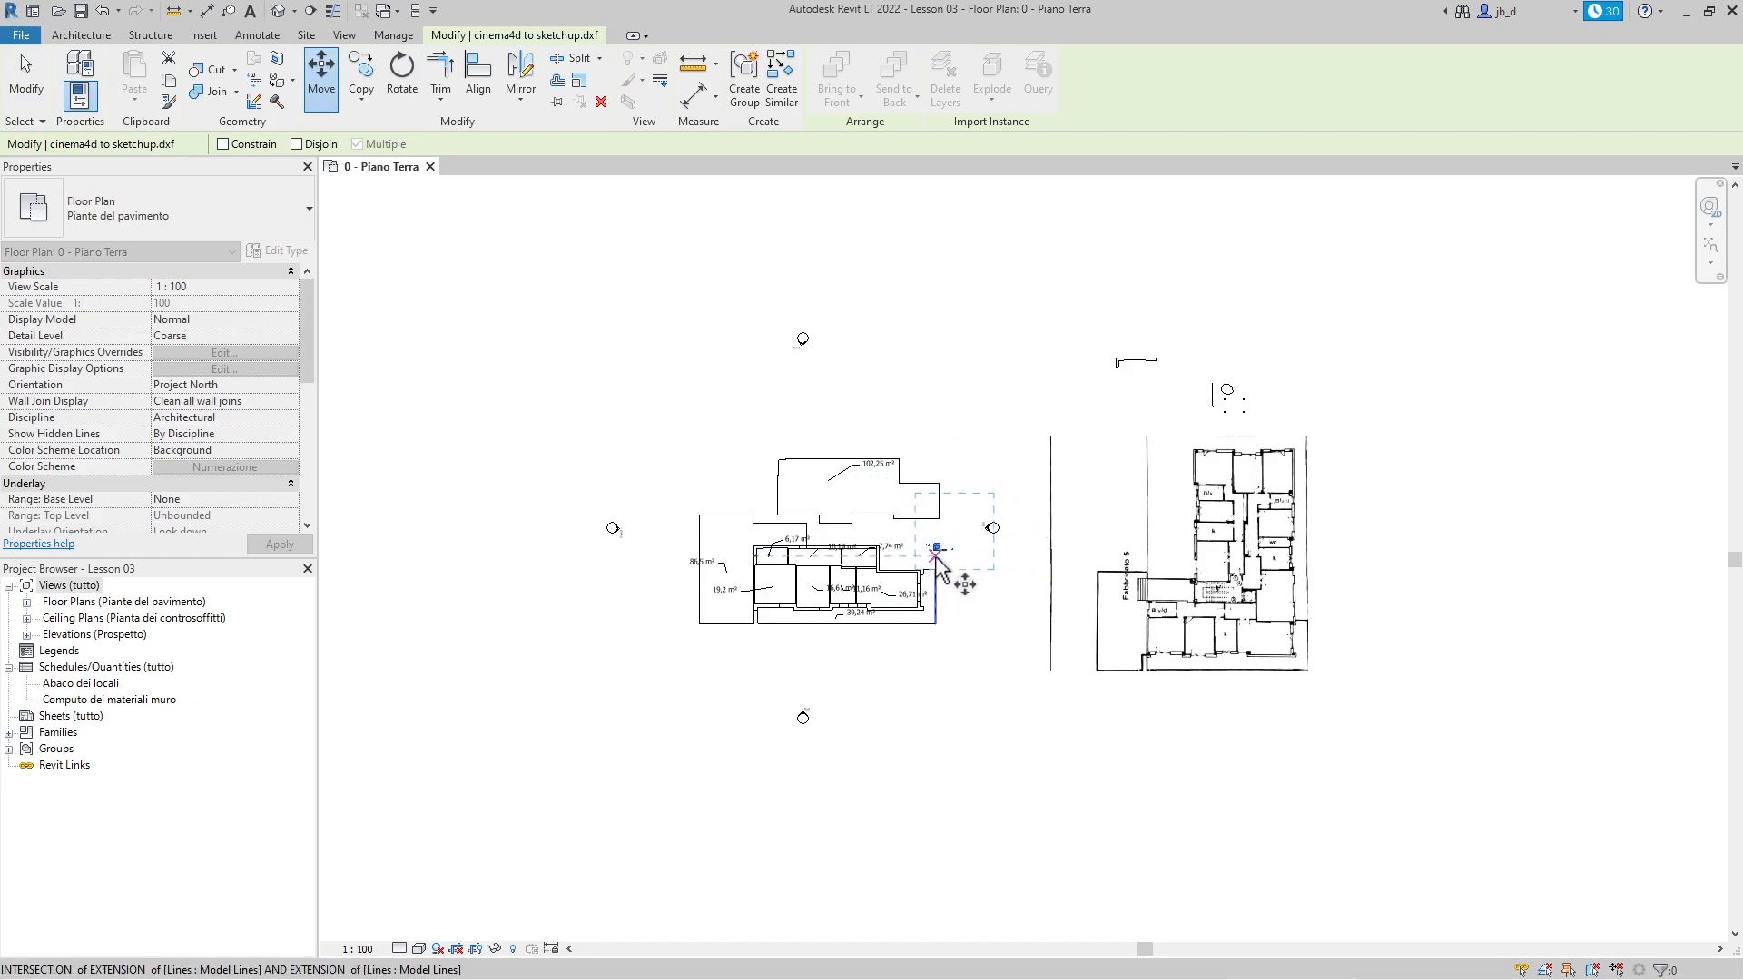
scroll(936, 571, "up", 5)
scroll(935, 536, "up", 8)
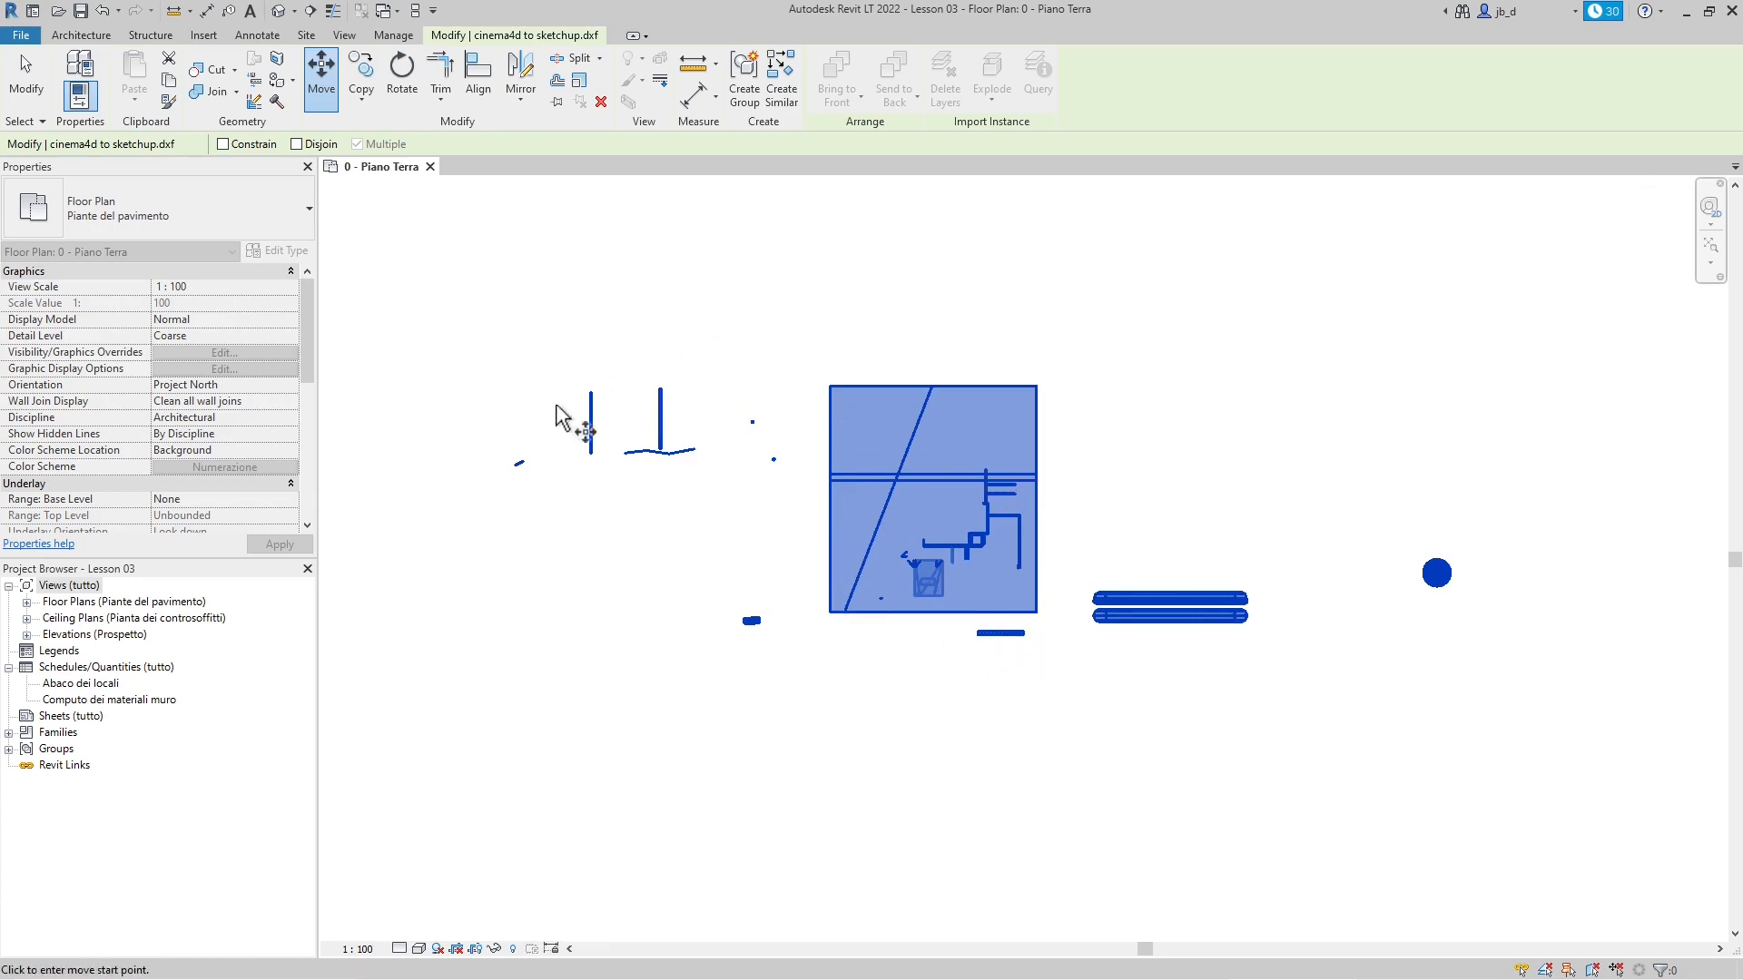
scroll(989, 655, "down", 10)
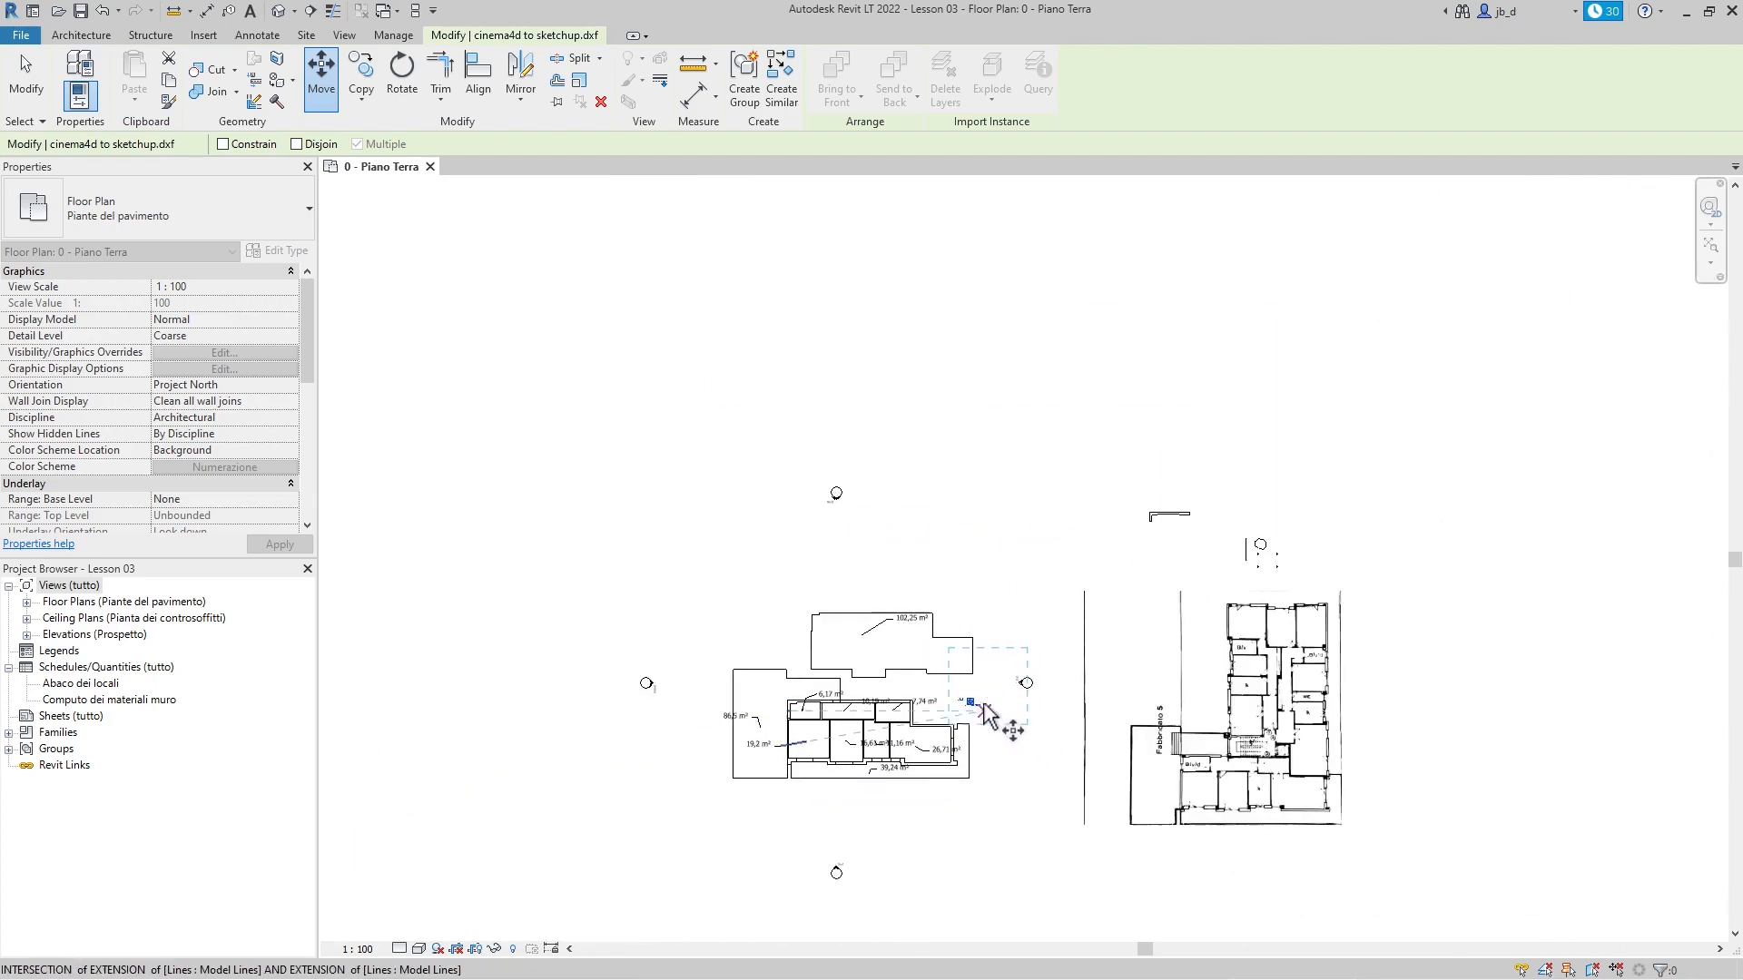
left_click(953, 700)
scroll(1007, 707, "down", 2)
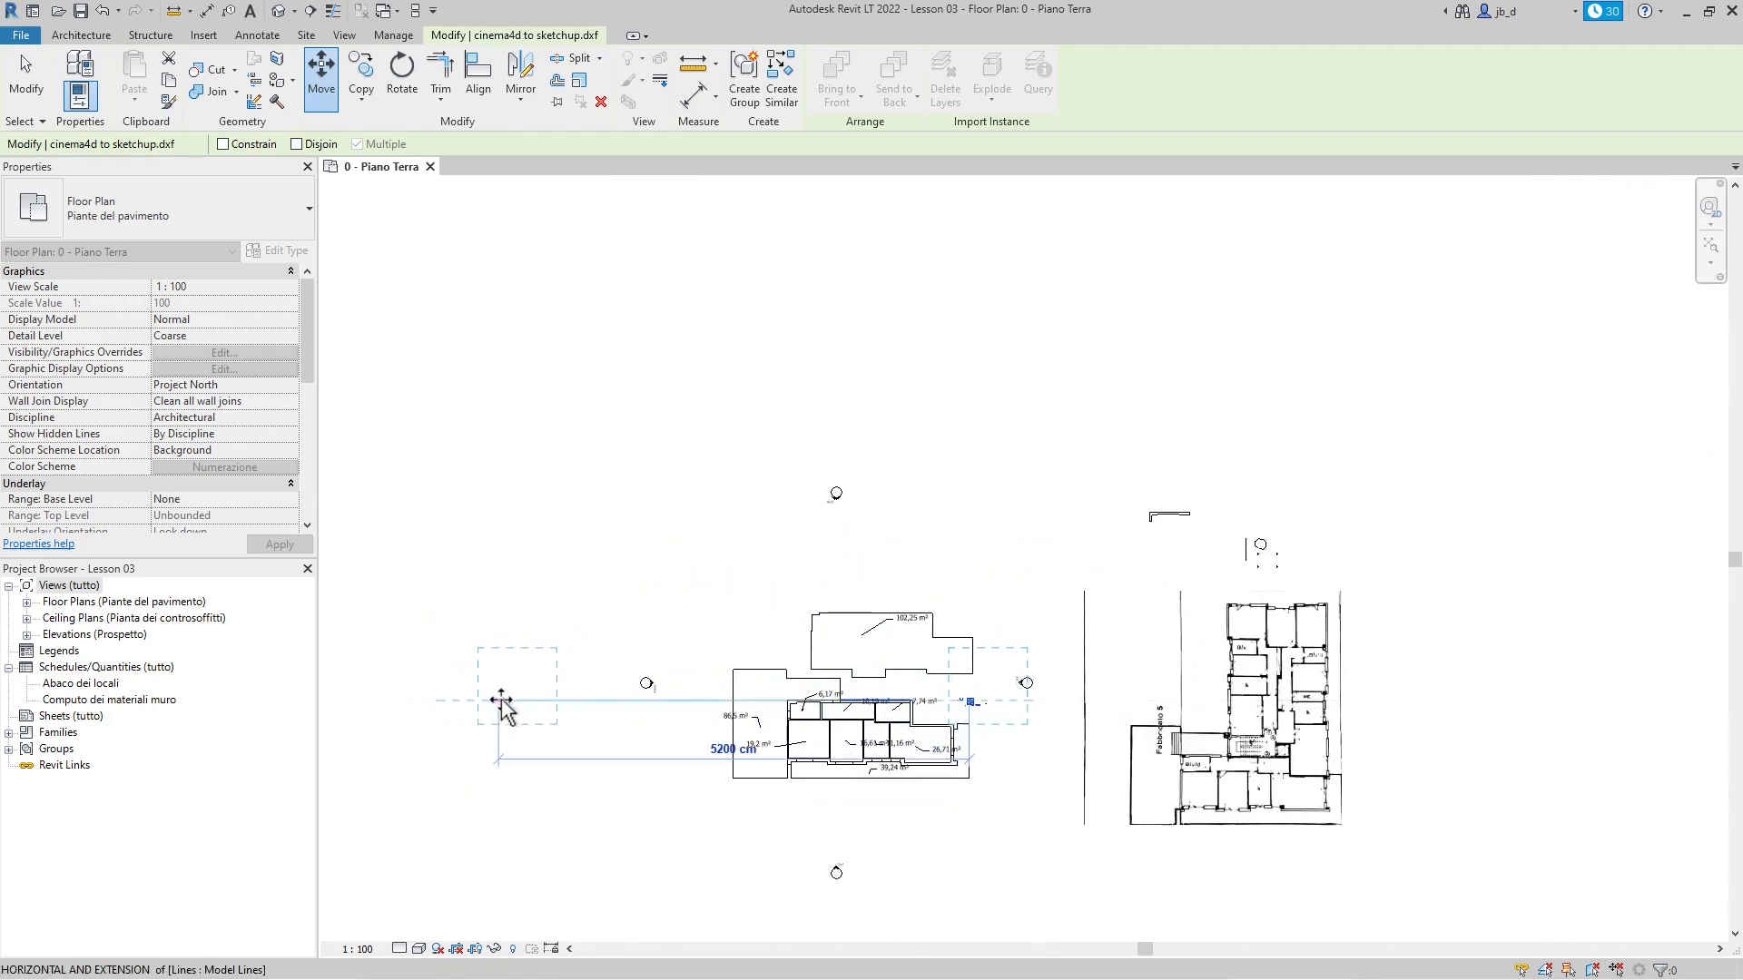
left_click(501, 703)
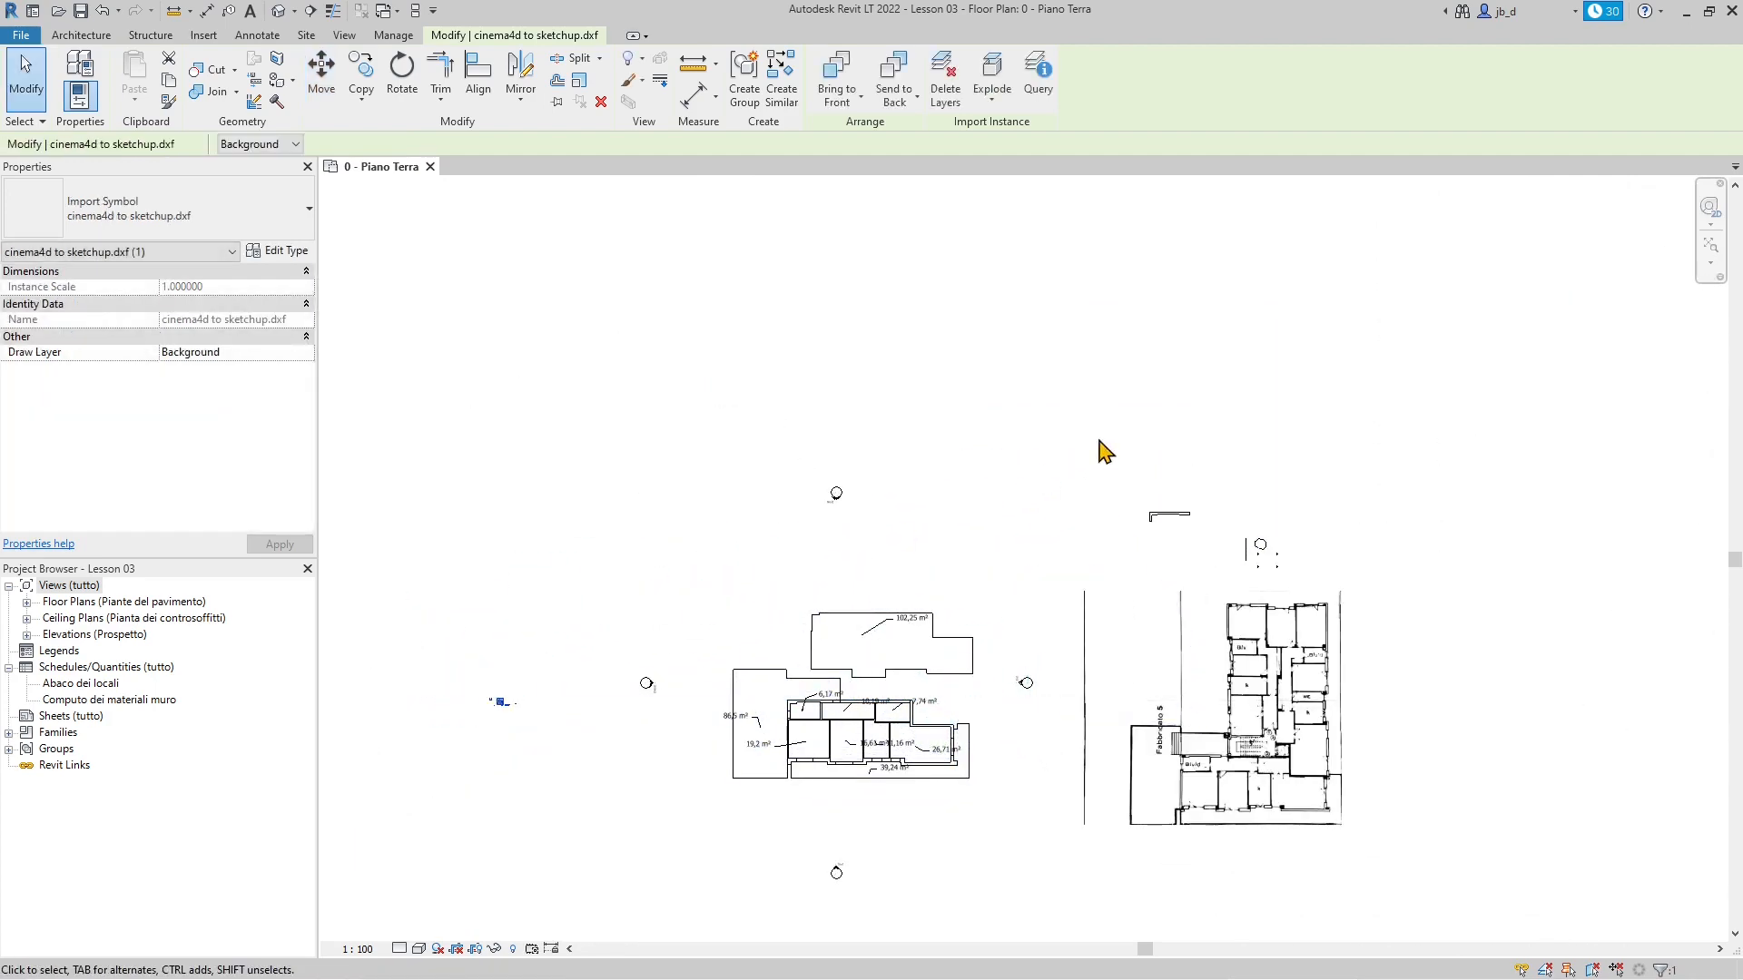
Step: Inspect the relocated DXF import and compare its size with the neighbouring floor plan drawings
scroll(1110, 653, "down", 2)
scroll(772, 622, "up", 1)
scroll(769, 620, "up", 3)
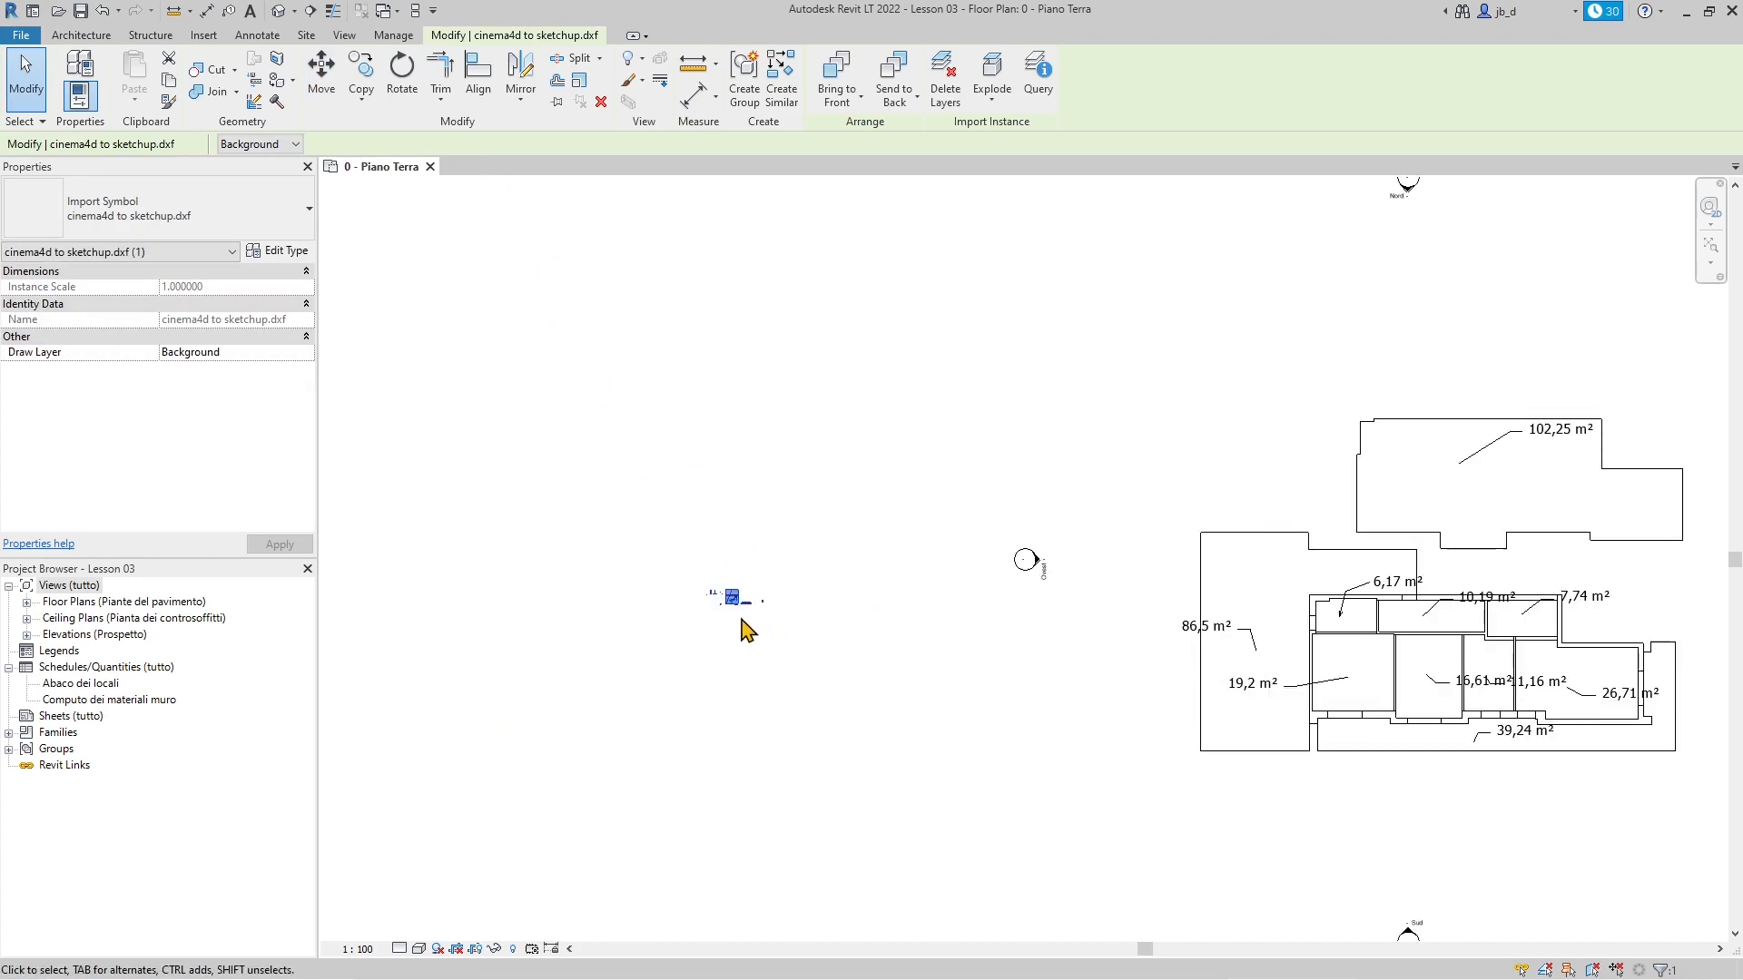
left_click(738, 704)
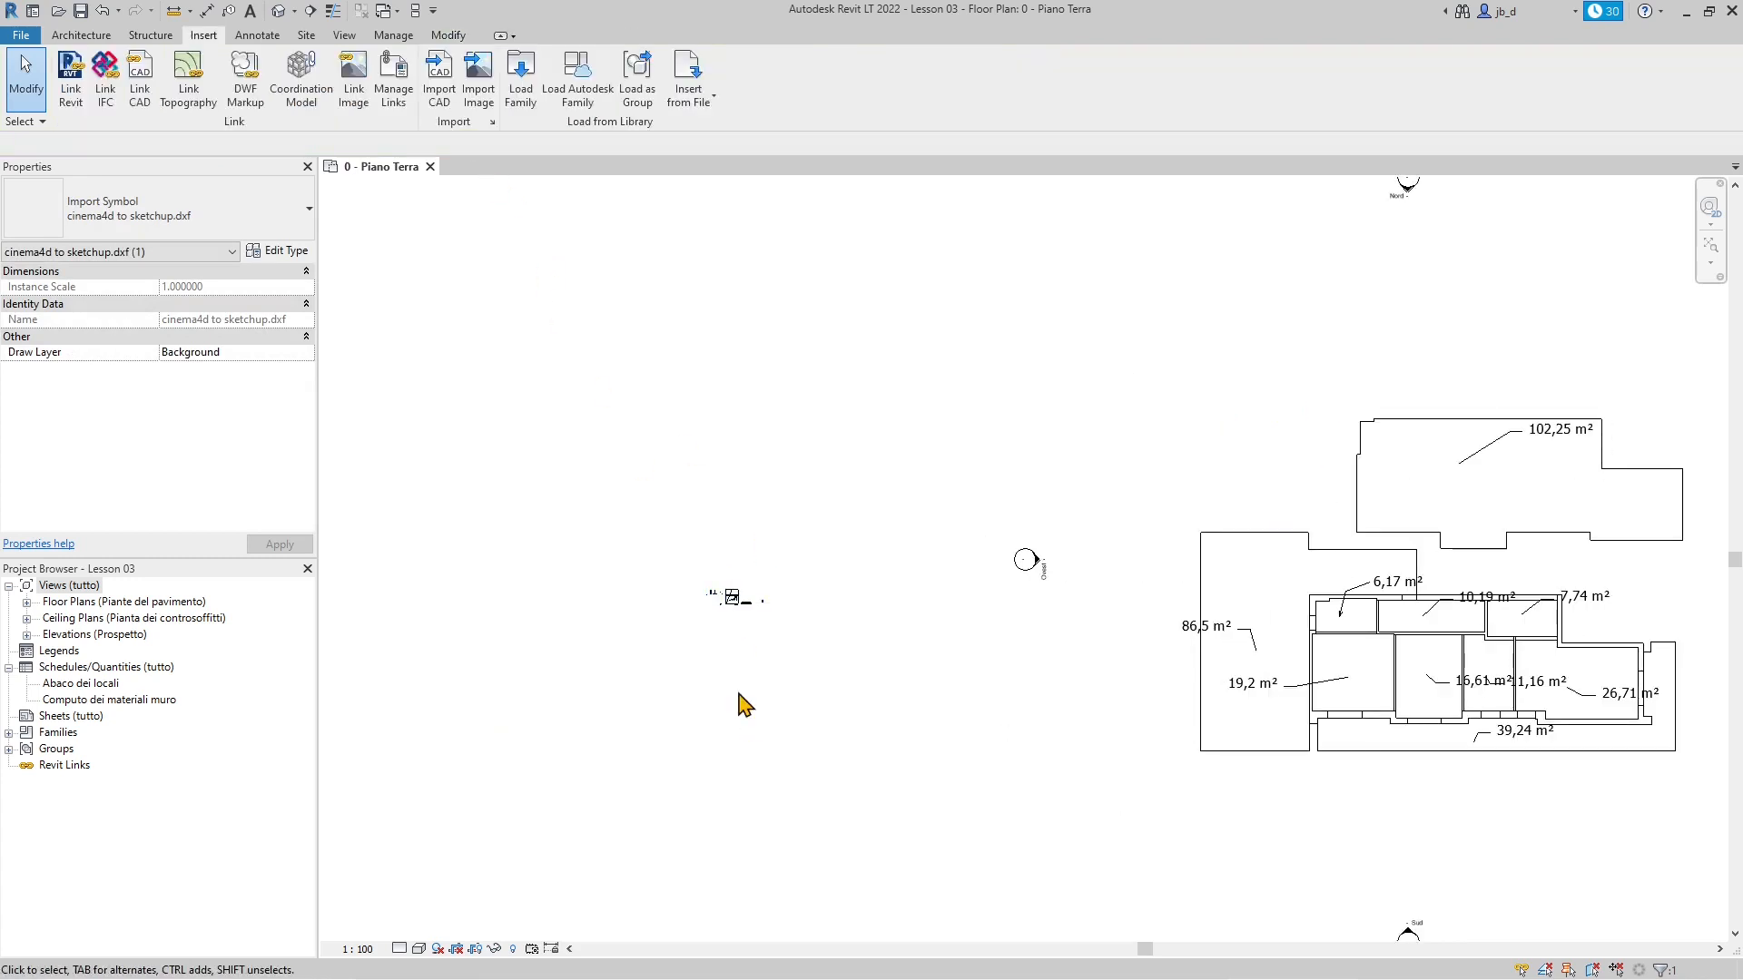
left_click(739, 595)
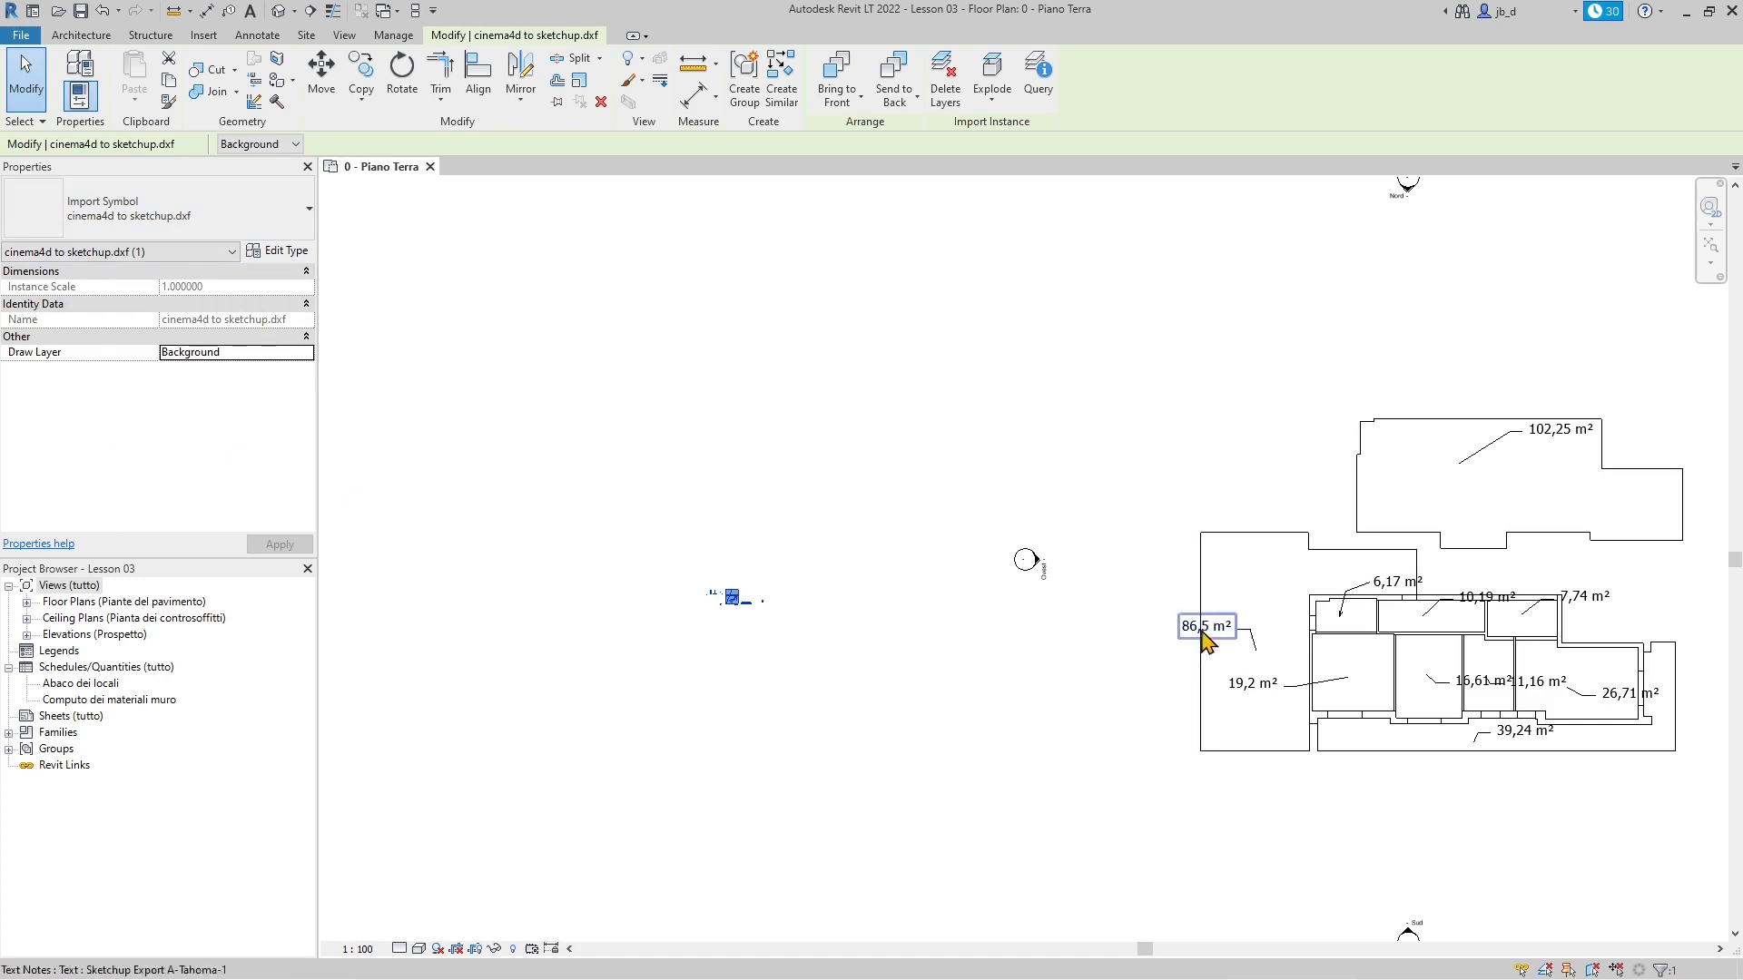
scroll(357, 603, "down", 2)
scroll(630, 700, "down", 3)
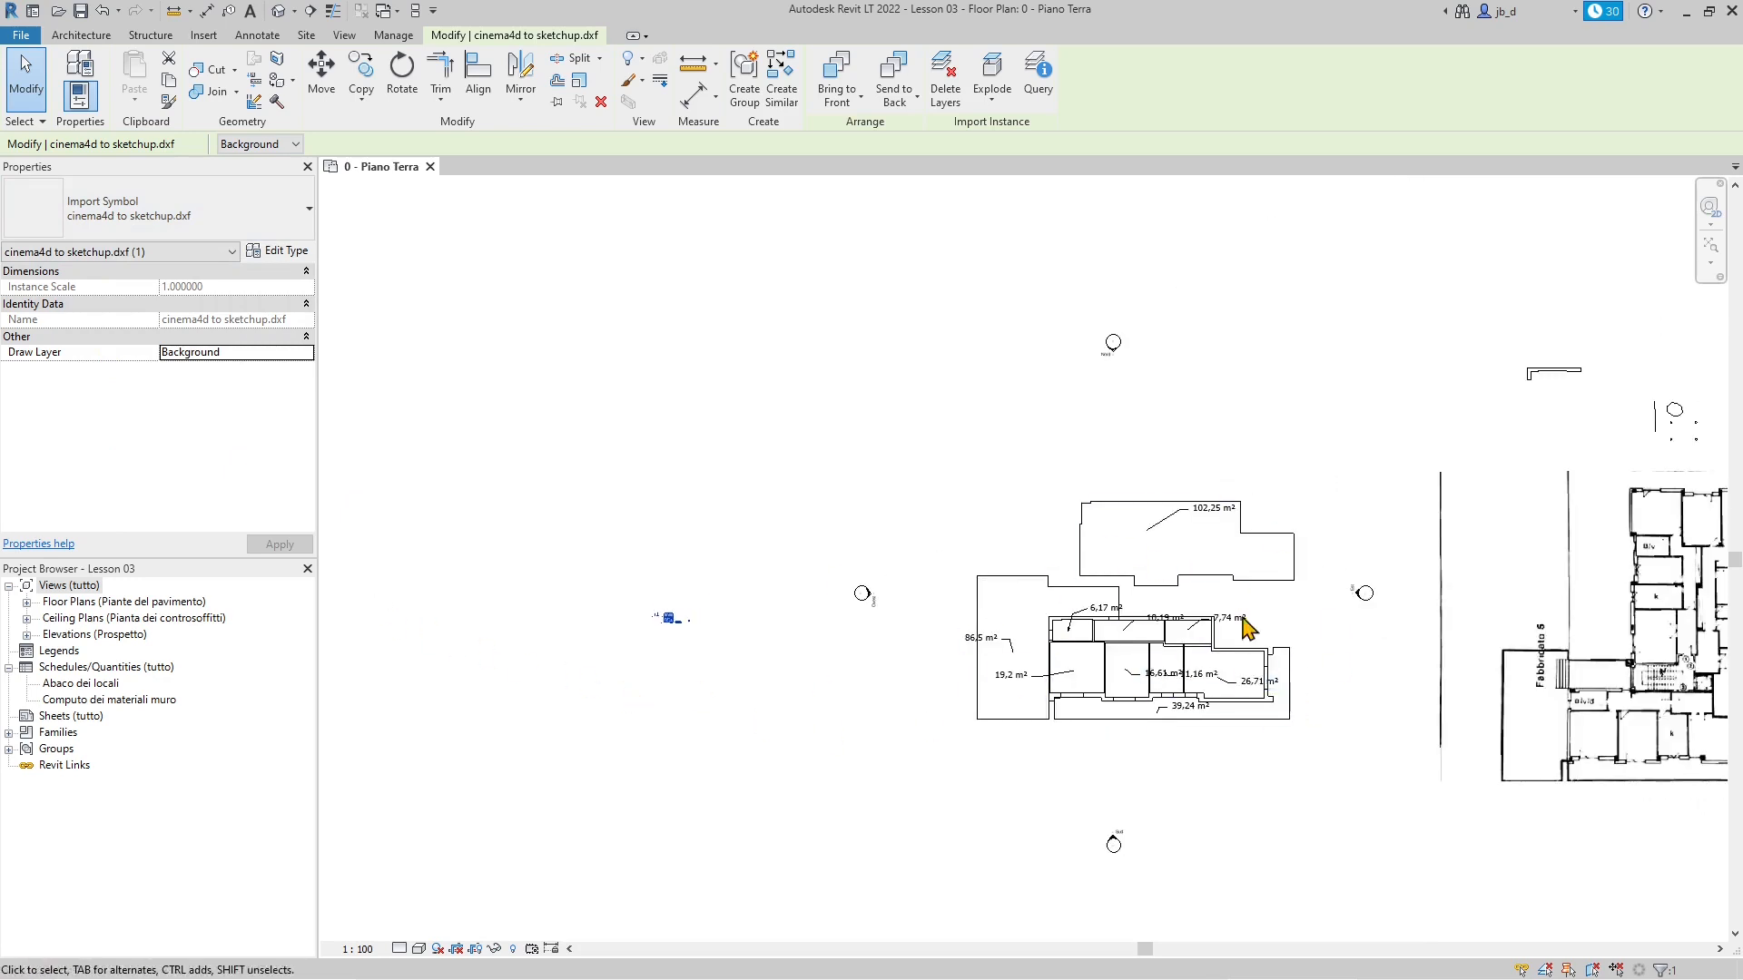
scroll(713, 657, "down", 1)
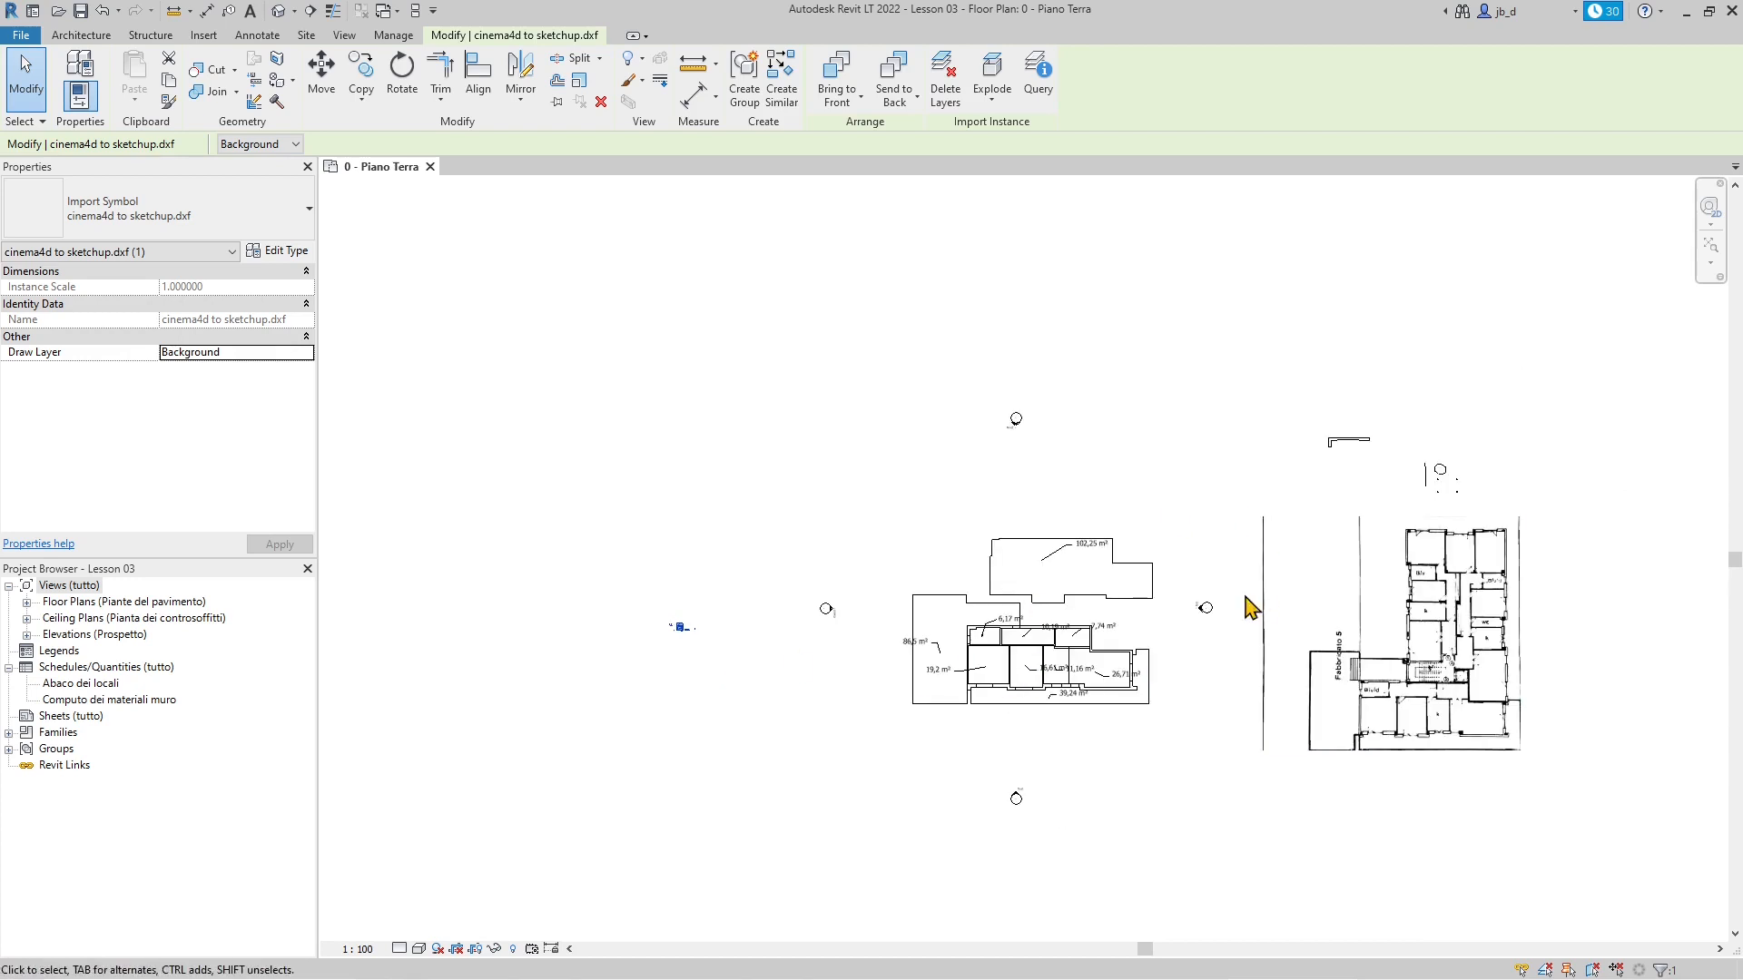
left_click(758, 483)
scroll(691, 495, "down", 1)
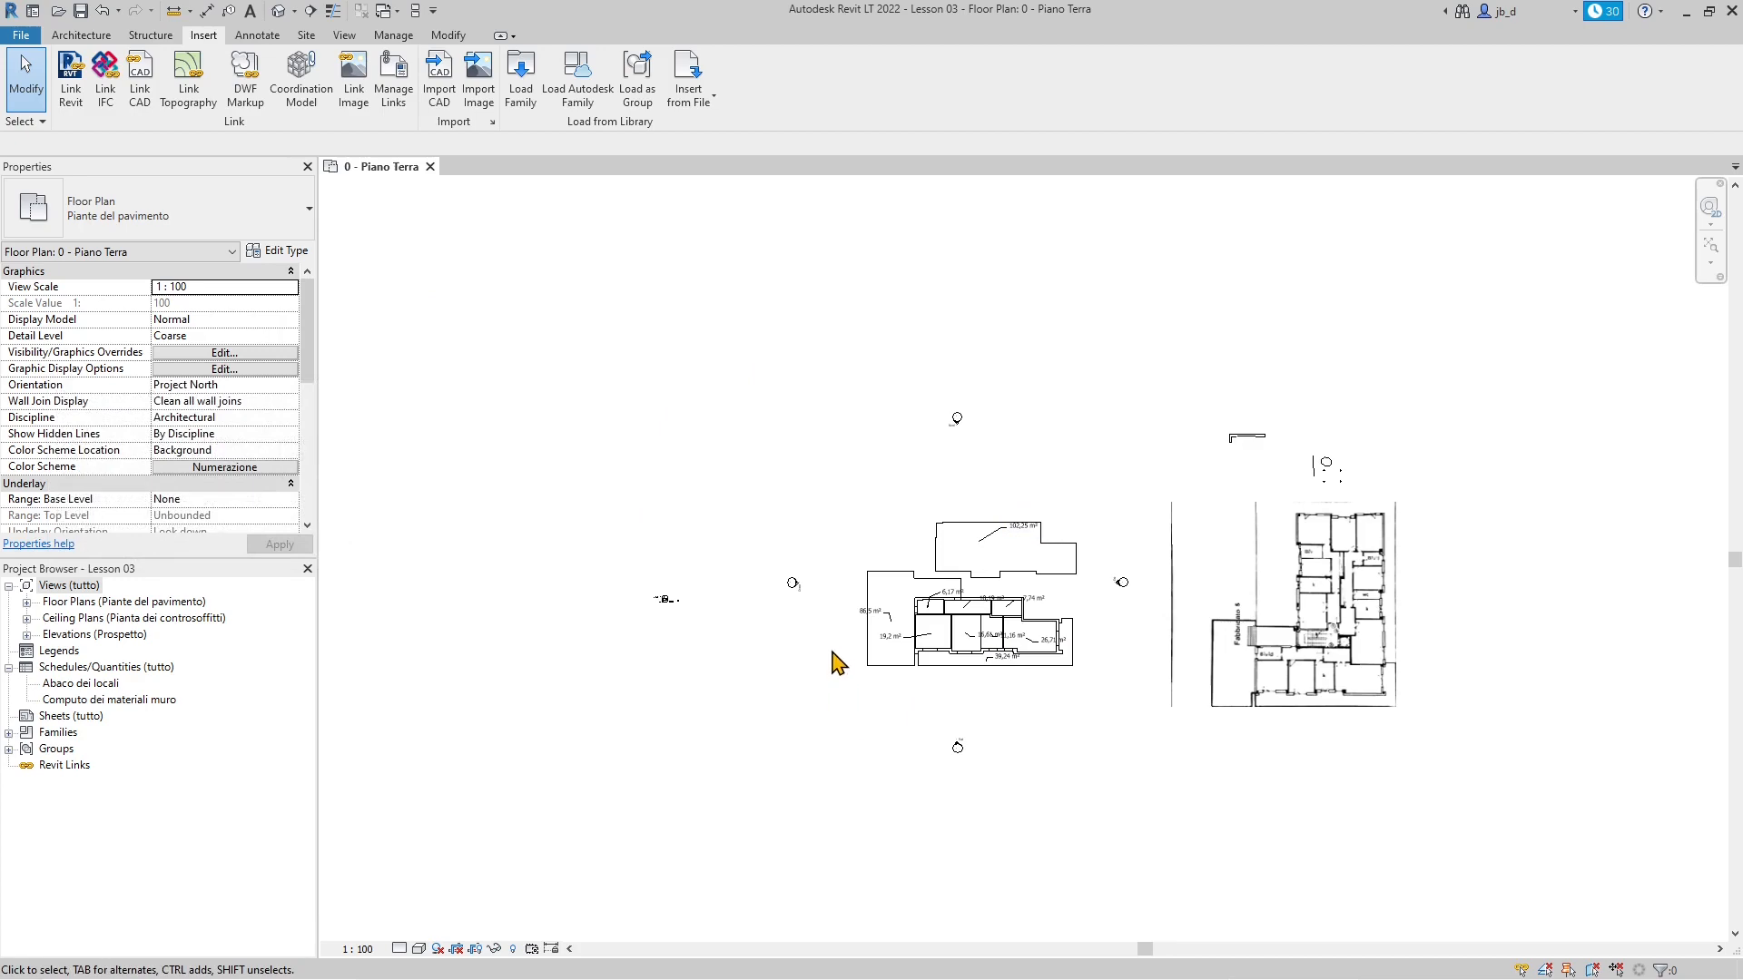
Step: Open the ground floor plan's Visibility/Graphic Overrides and review the model categories, including Roofs and Rooms
left_click(241, 355)
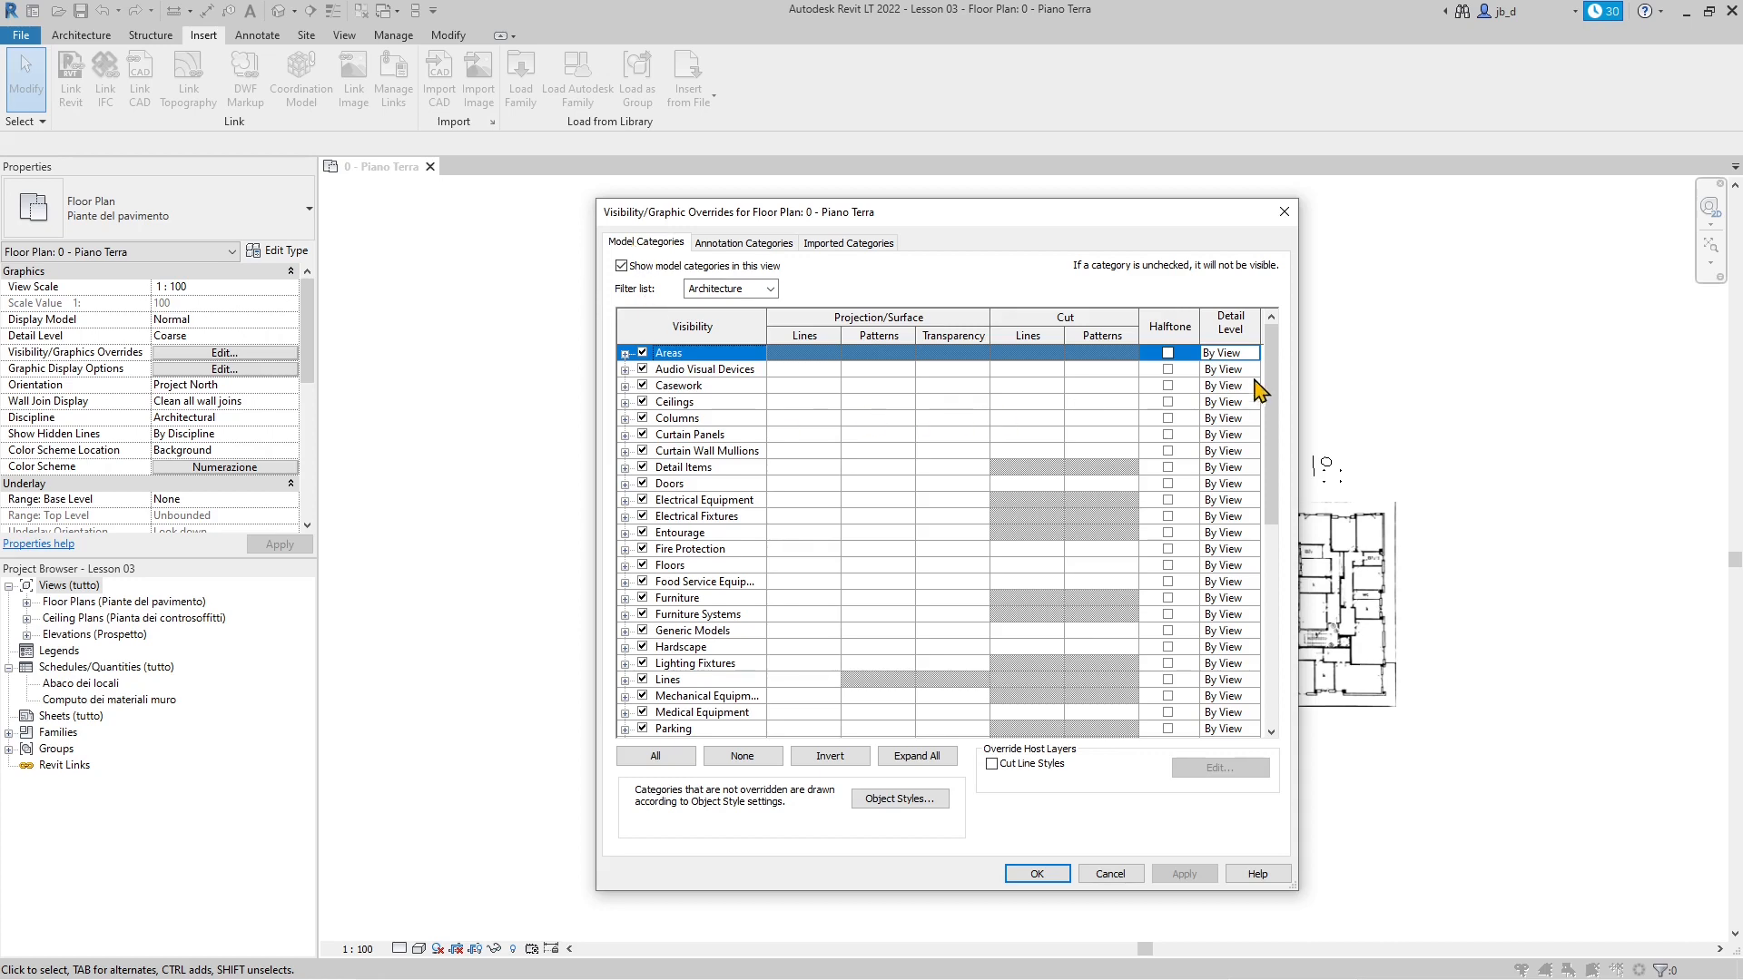
mouse_move(1280, 390)
left_mouse_down()
mouse_move(1292, 513)
mouse_move(1262, 461)
mouse_move(1257, 368)
left_mouse_up()
scroll(695, 460, "down", 3)
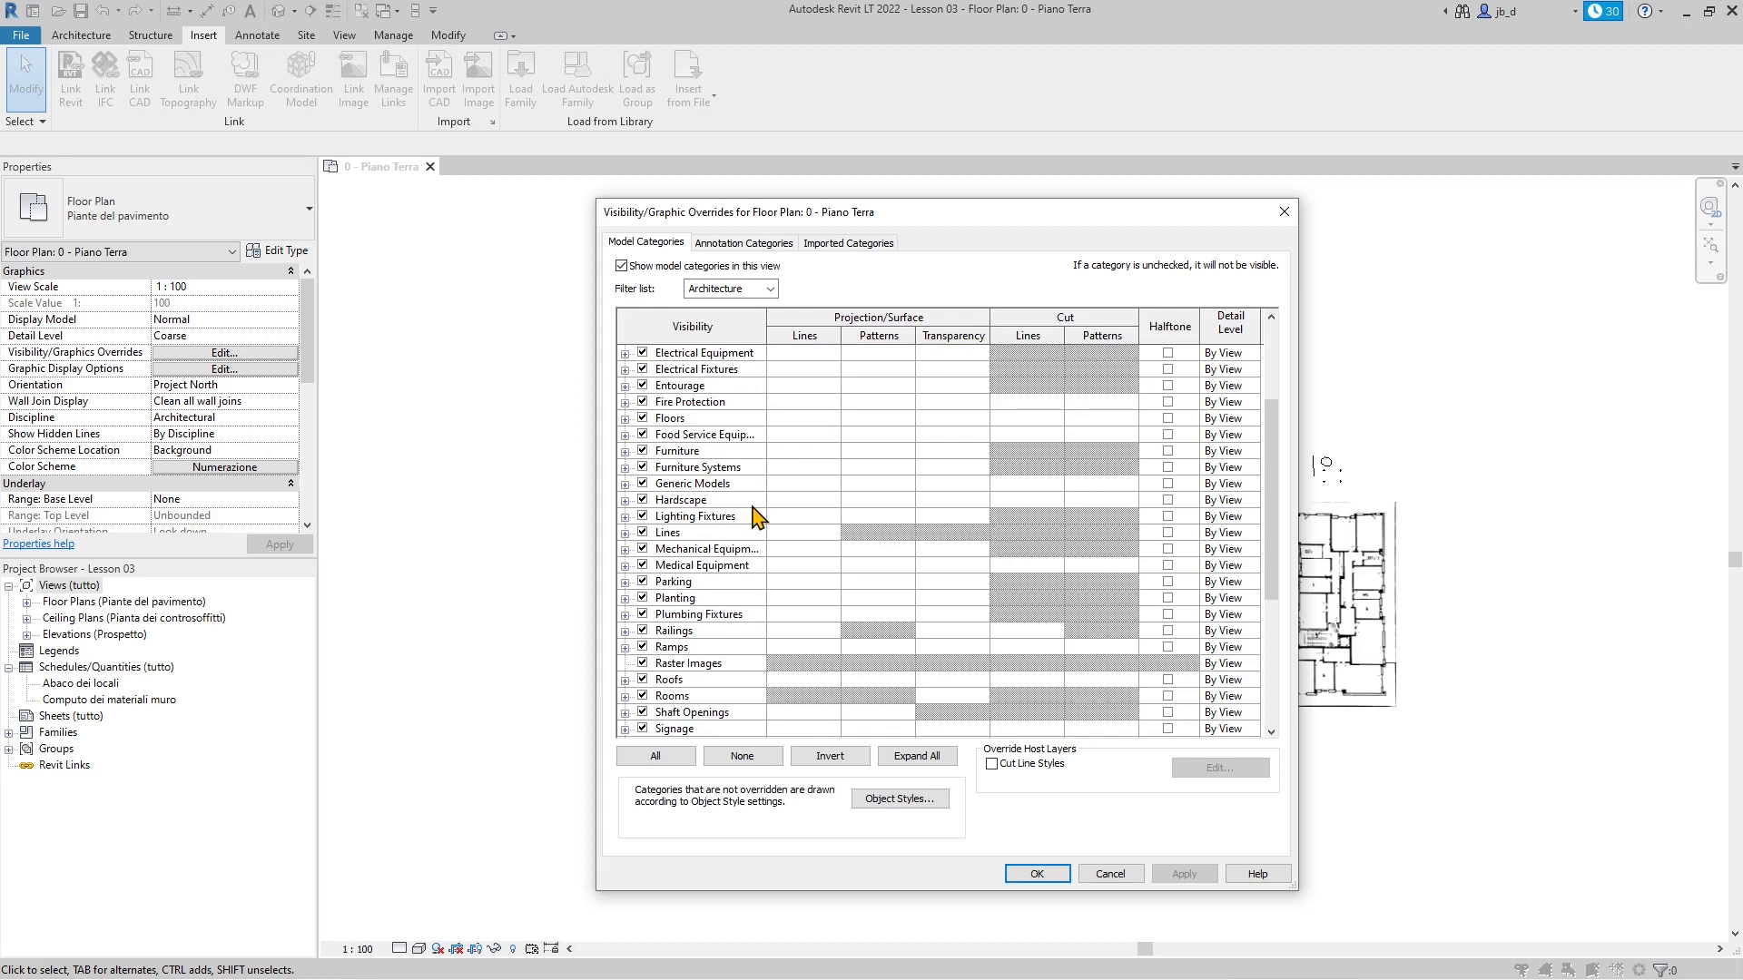
scroll(756, 517, "down", 1)
scroll(745, 509, "down", 1)
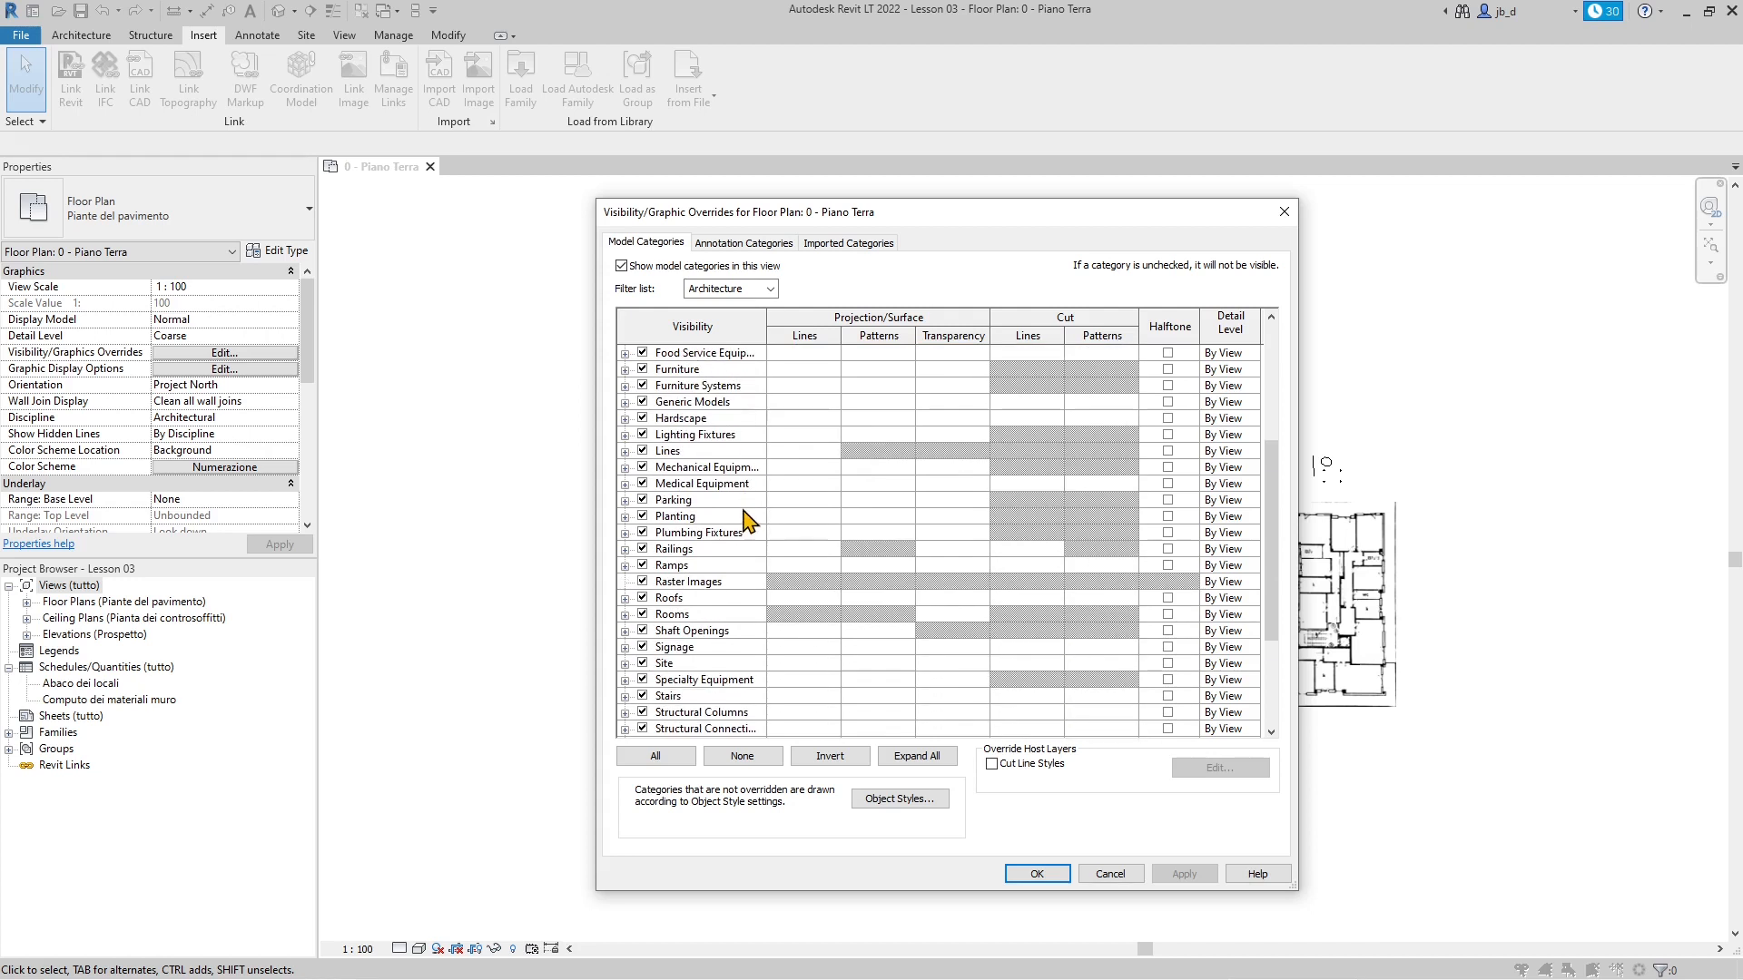
left_click(687, 614)
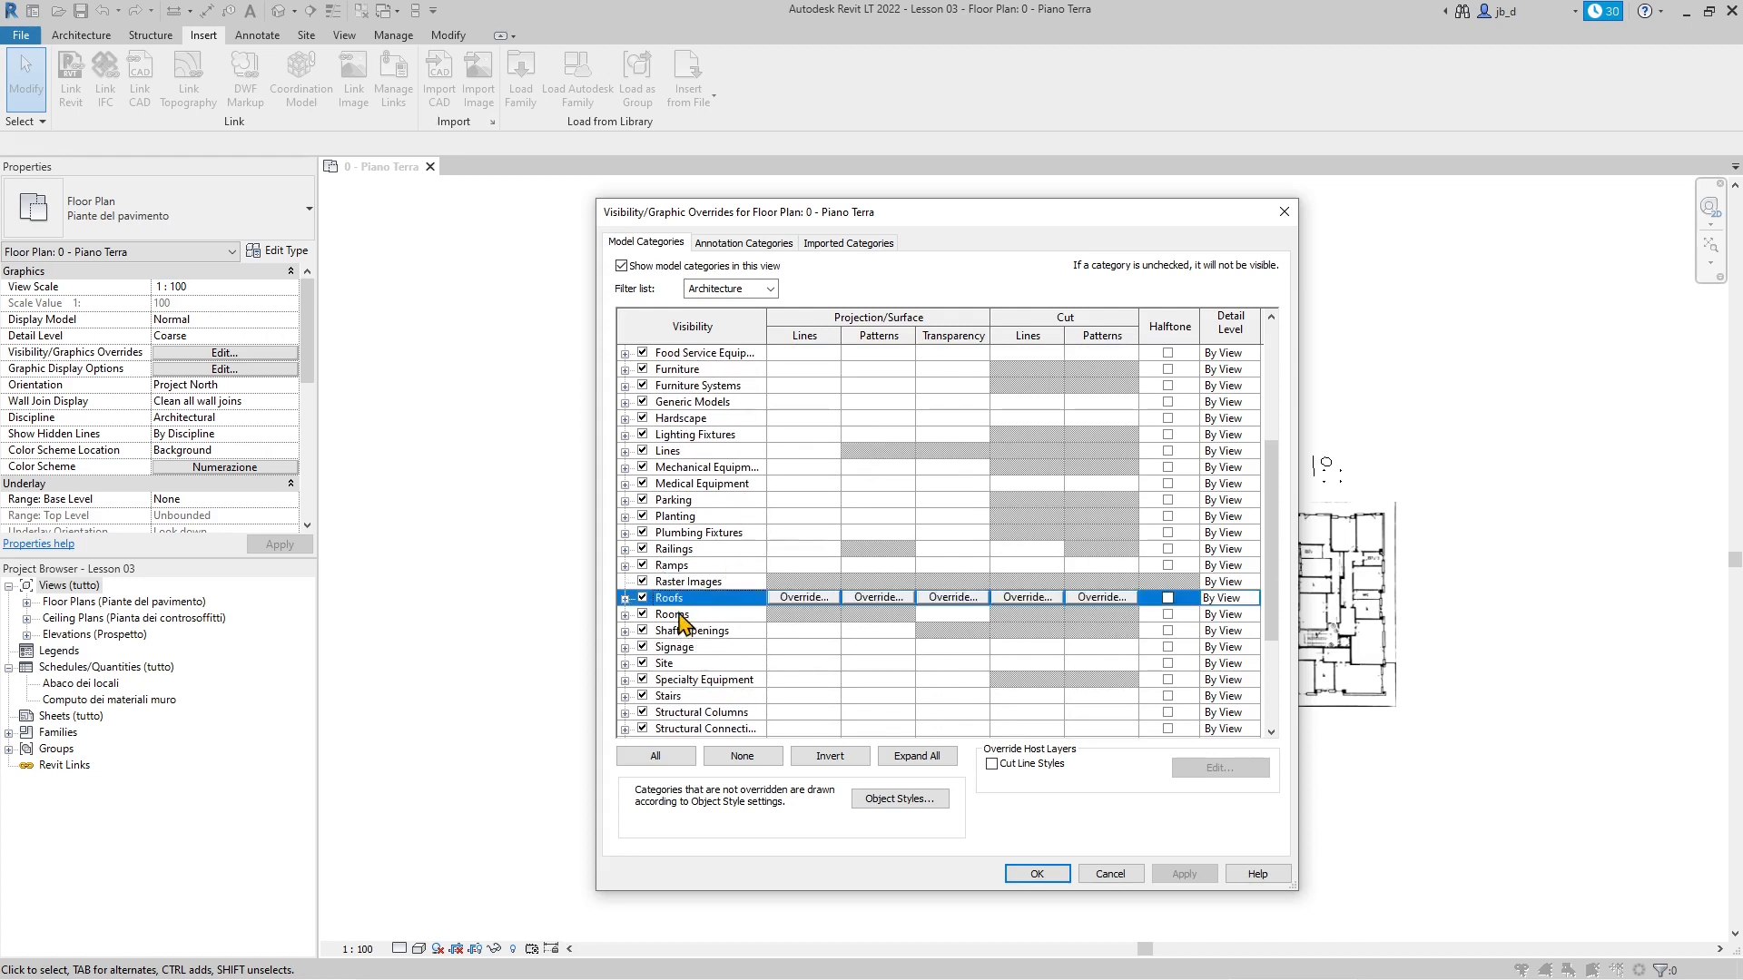
scroll(687, 617, "up", 5)
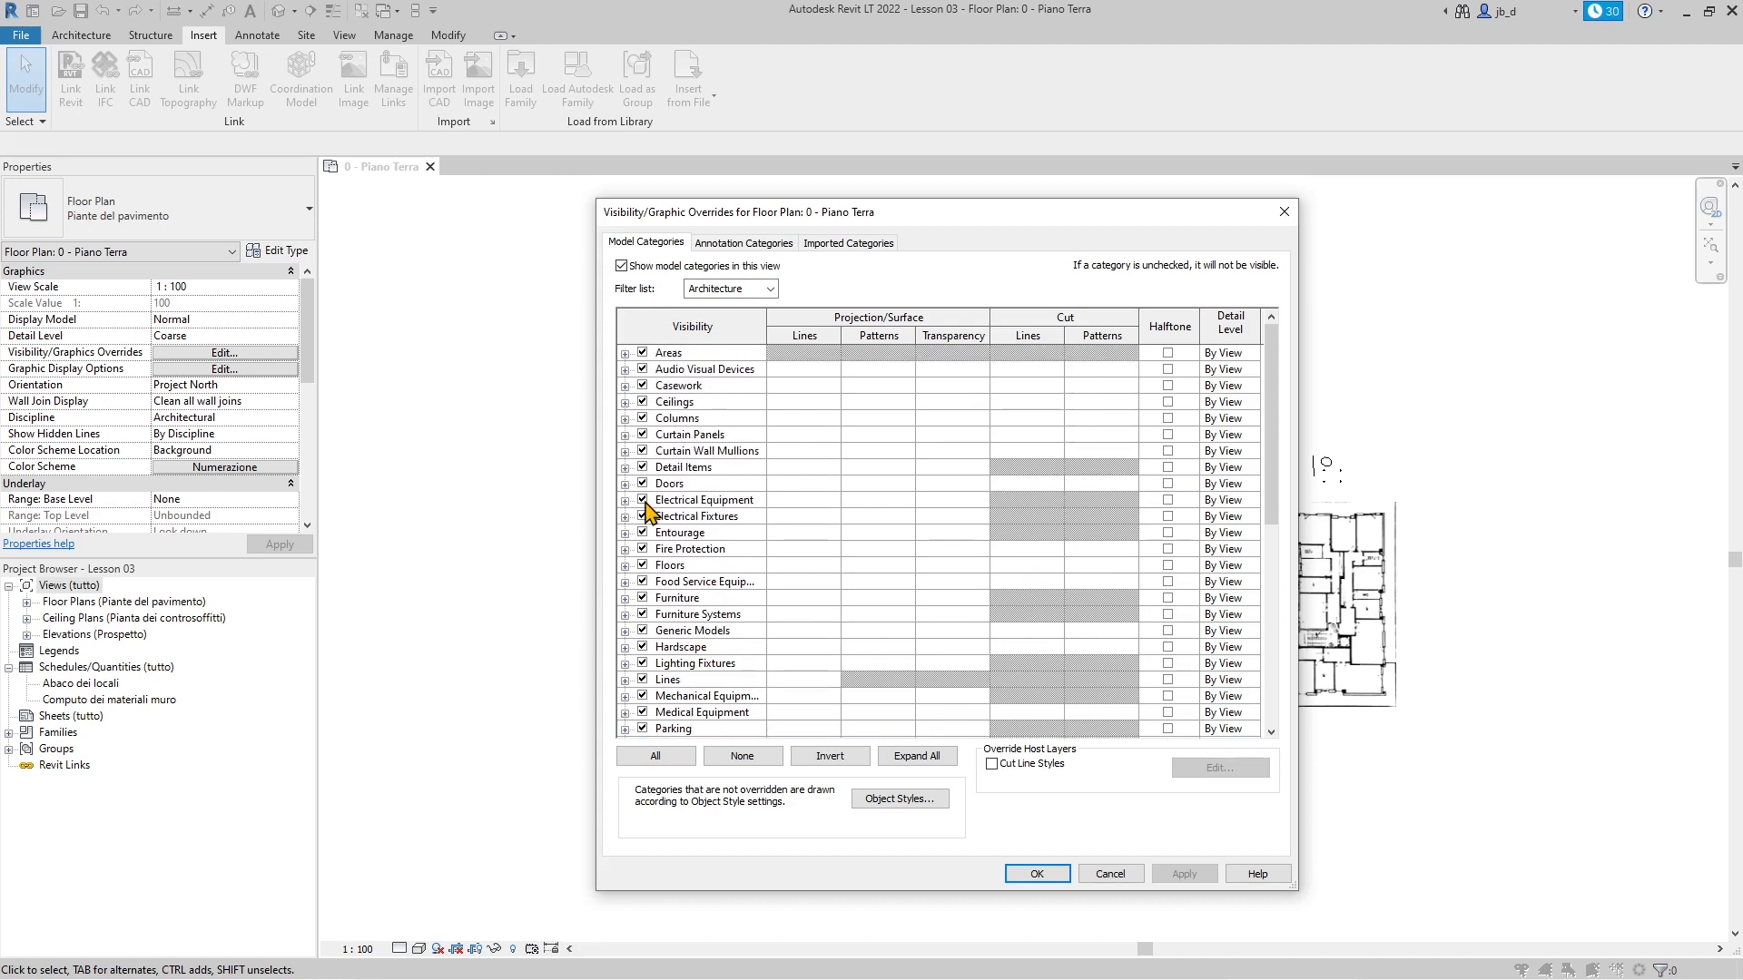
Step: Look through the full list of annotation categories in the view's visibility overrides and compare it with the model categories
left_click(726, 245)
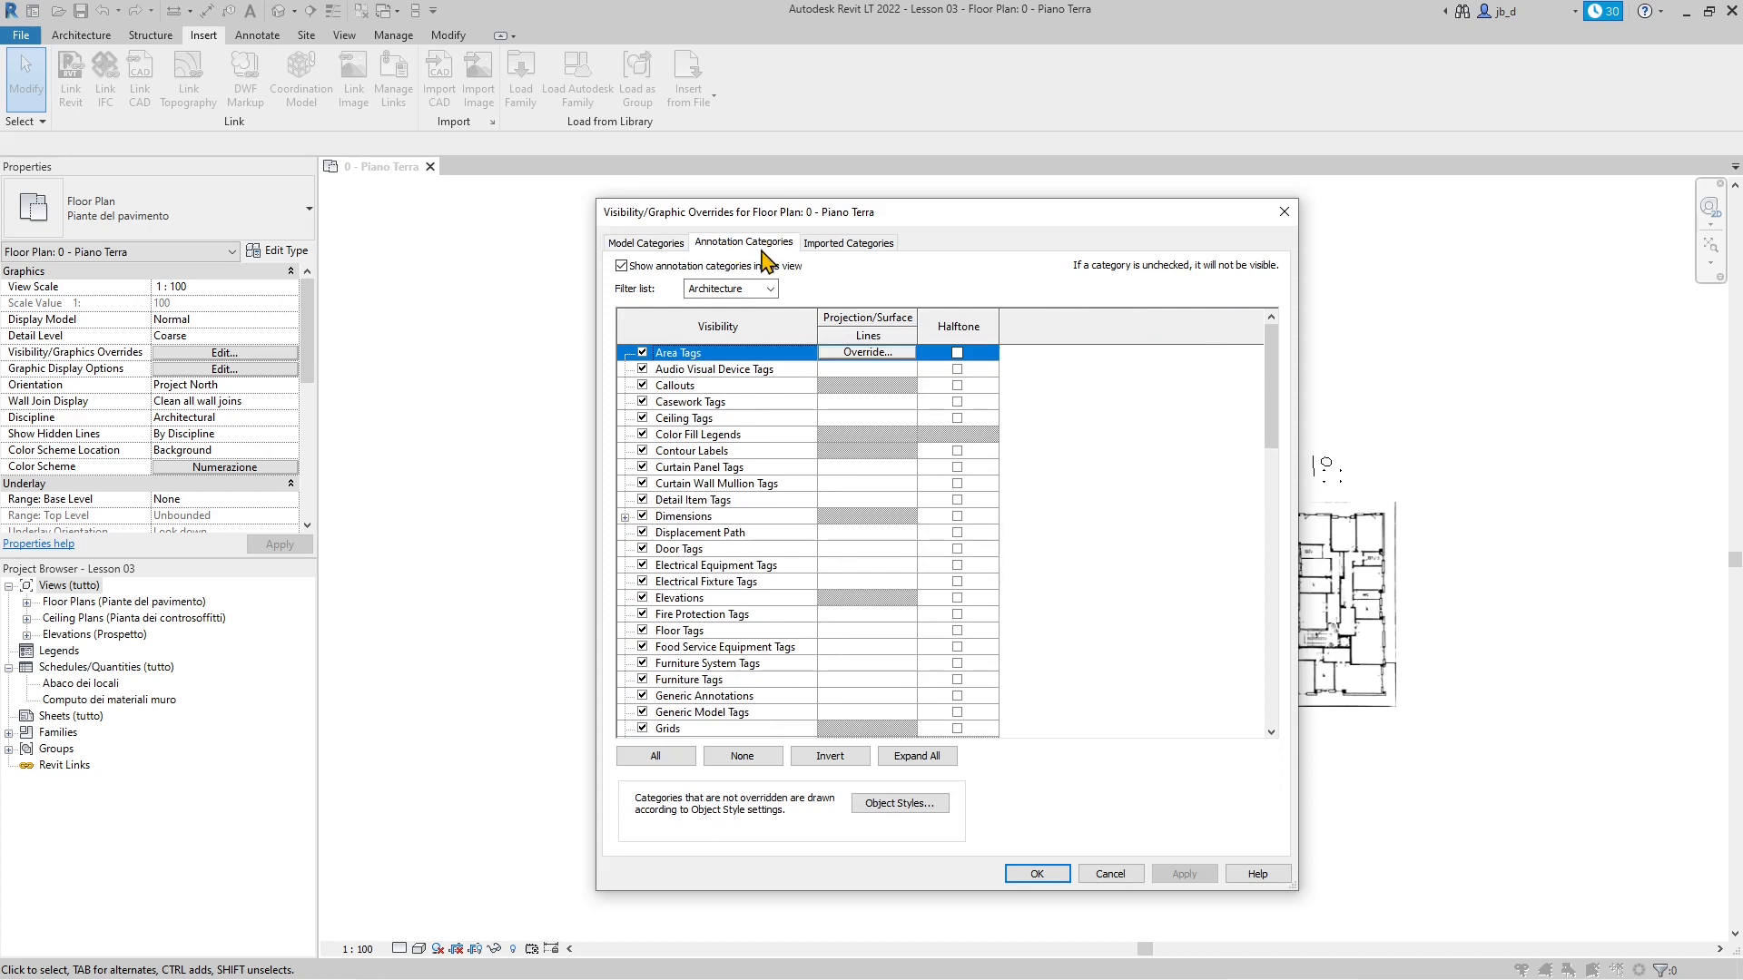
scroll(687, 418, "down", 2)
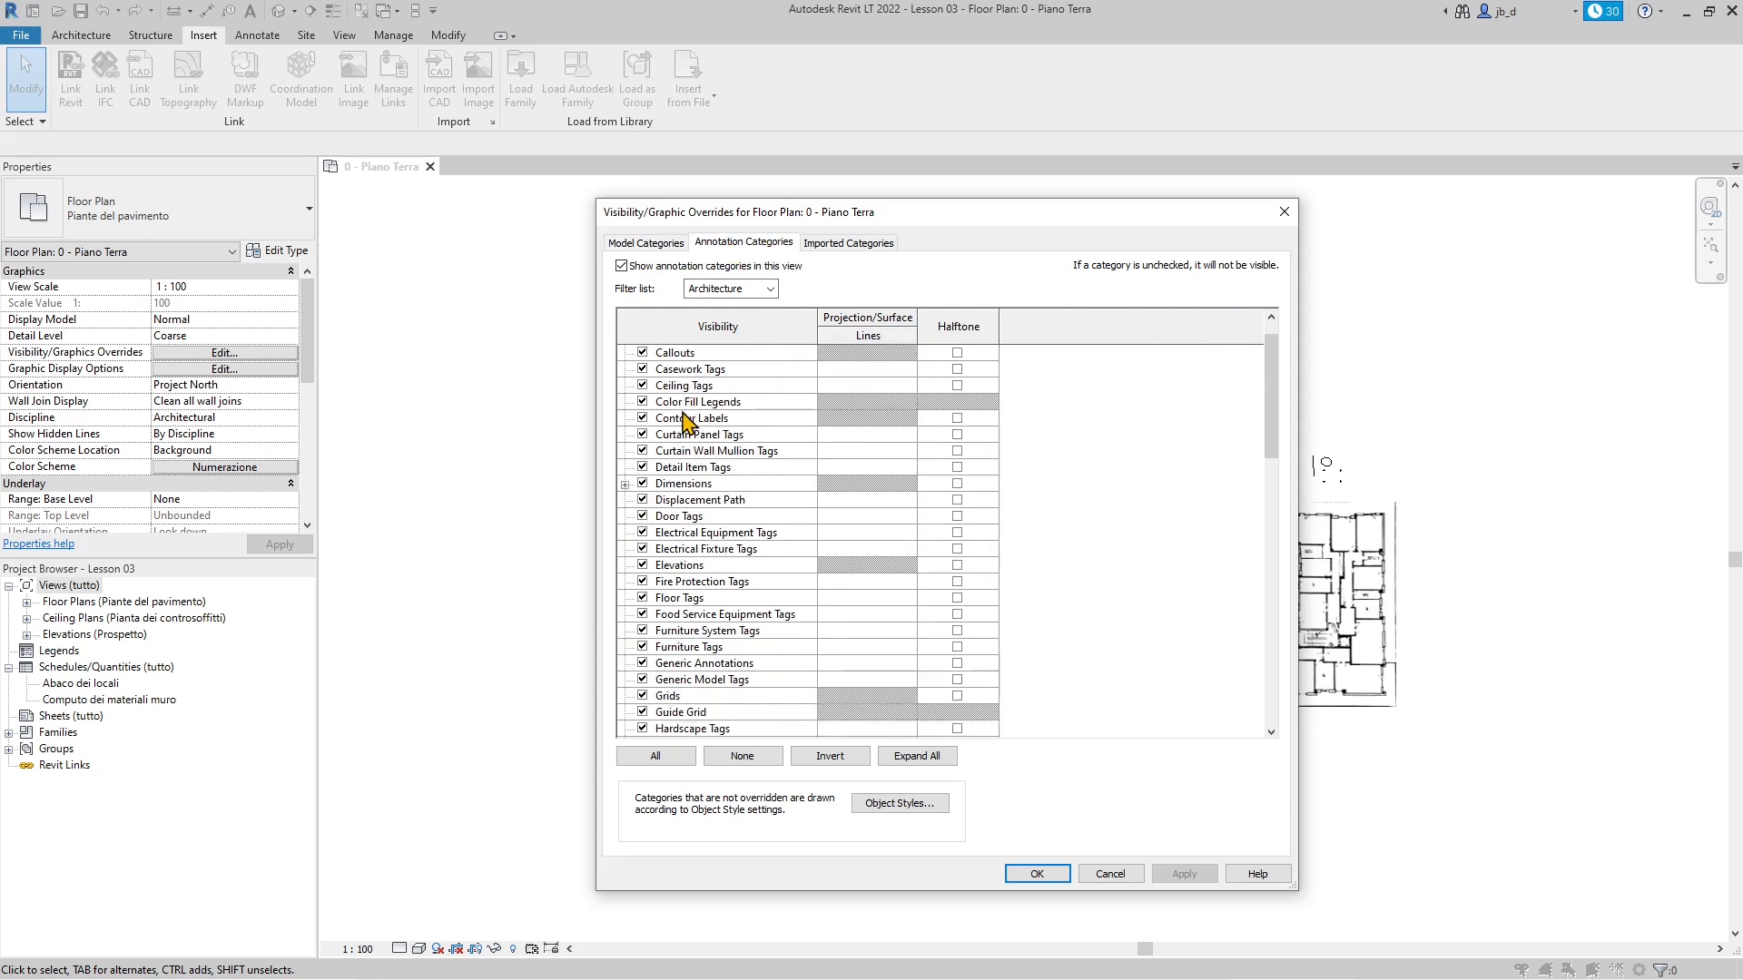
scroll(687, 419, "down", 7)
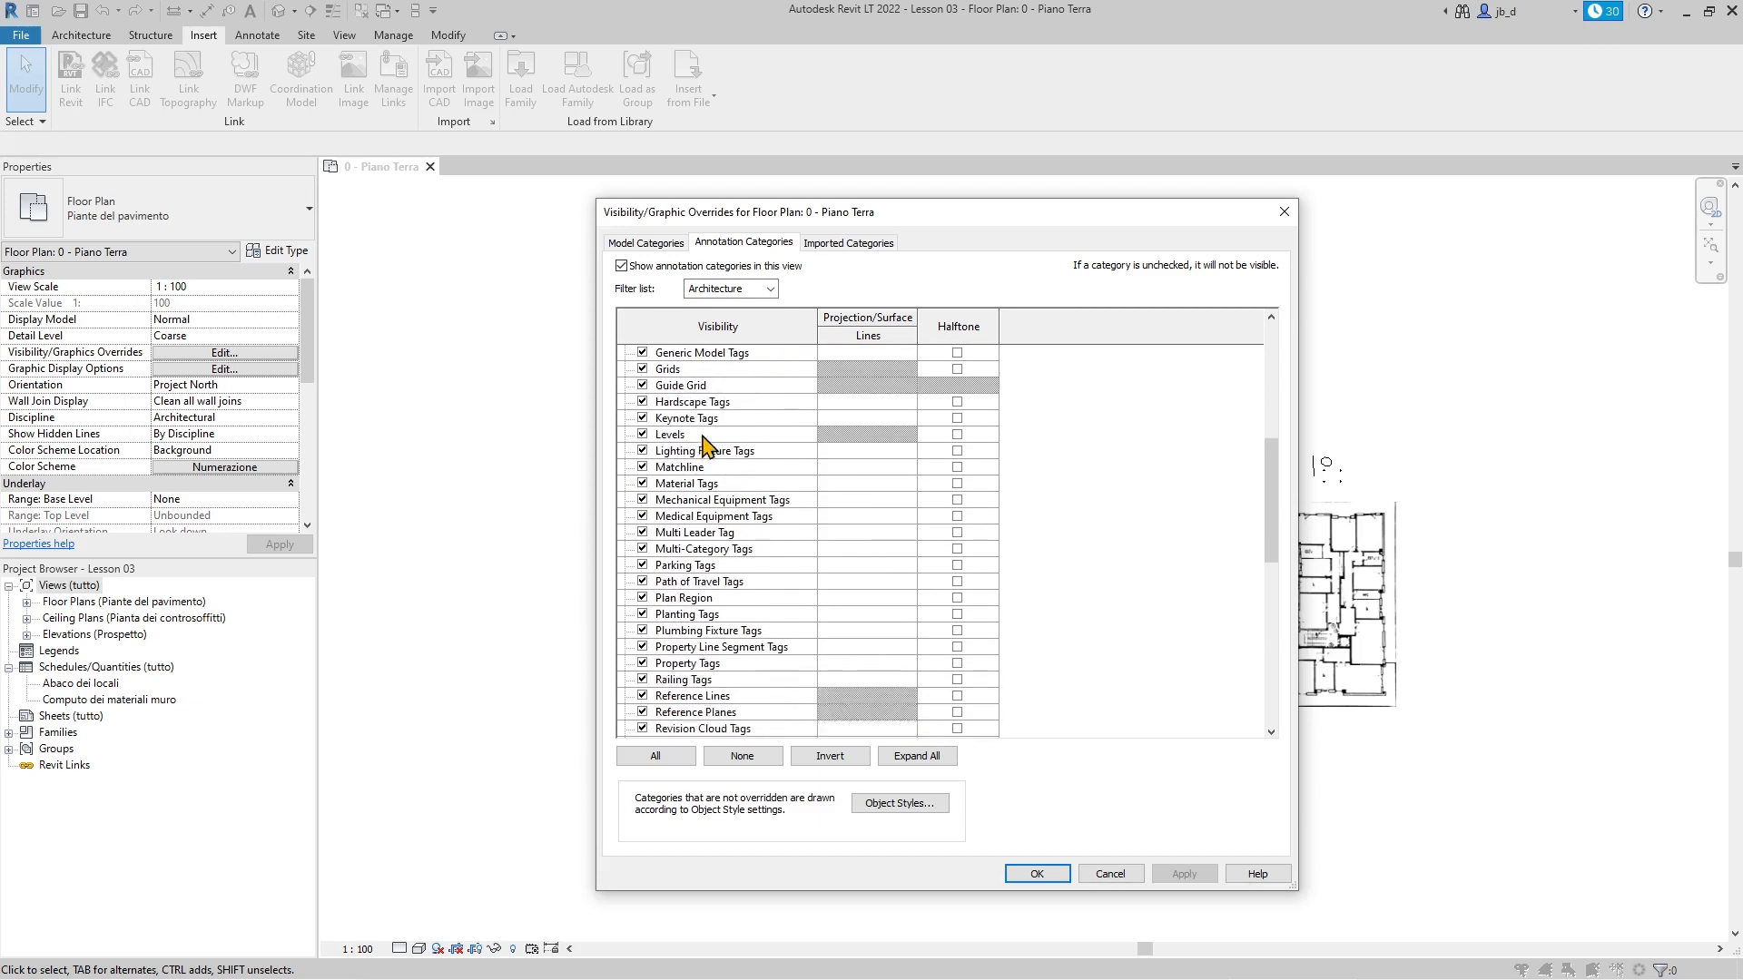
scroll(726, 515, "down", 7)
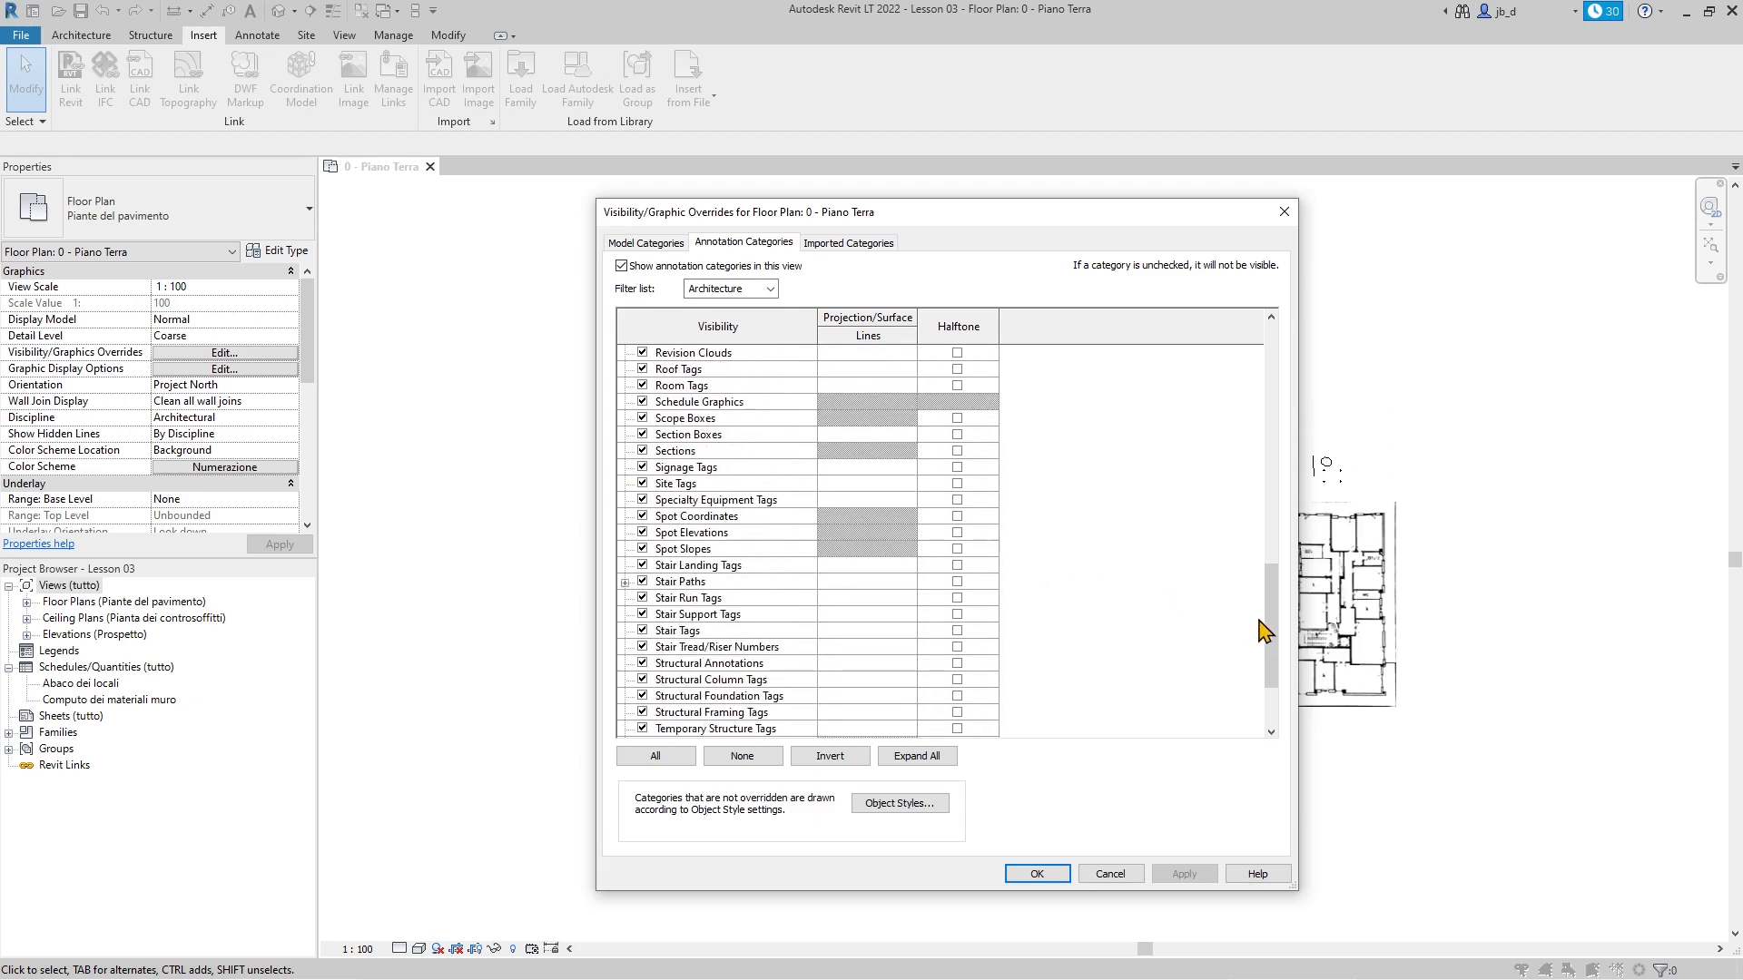
left_click_drag(1268, 623, 1257, 352)
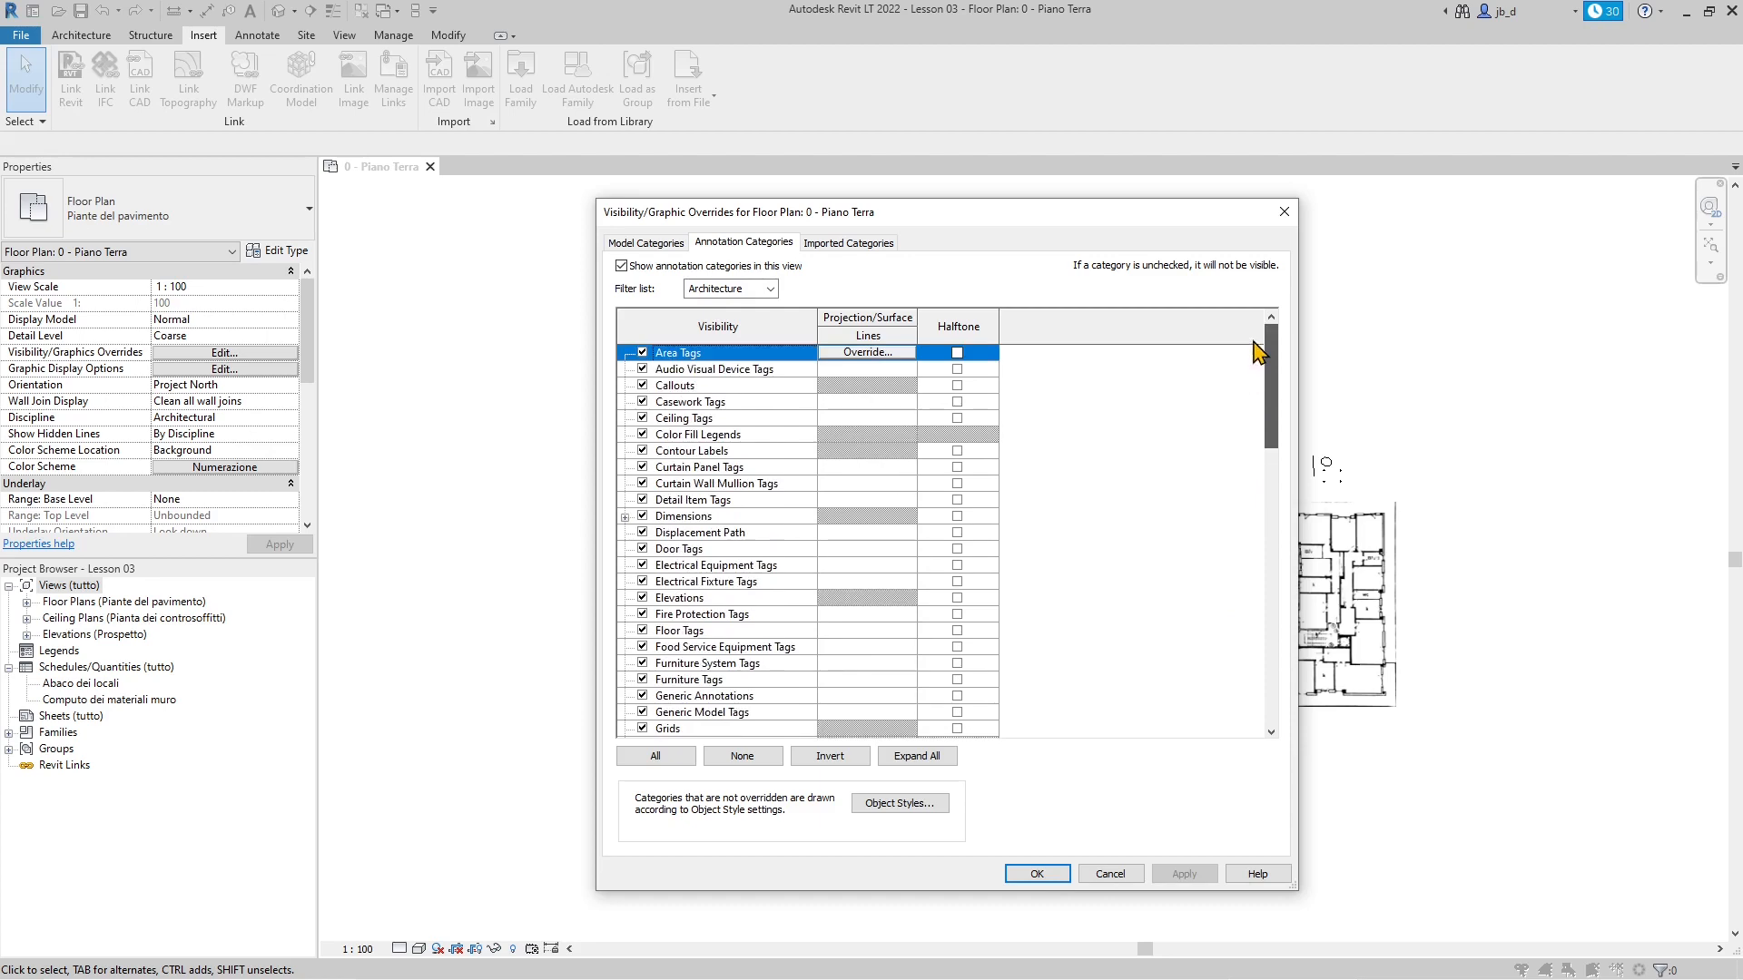
left_click(646, 245)
left_click(714, 245)
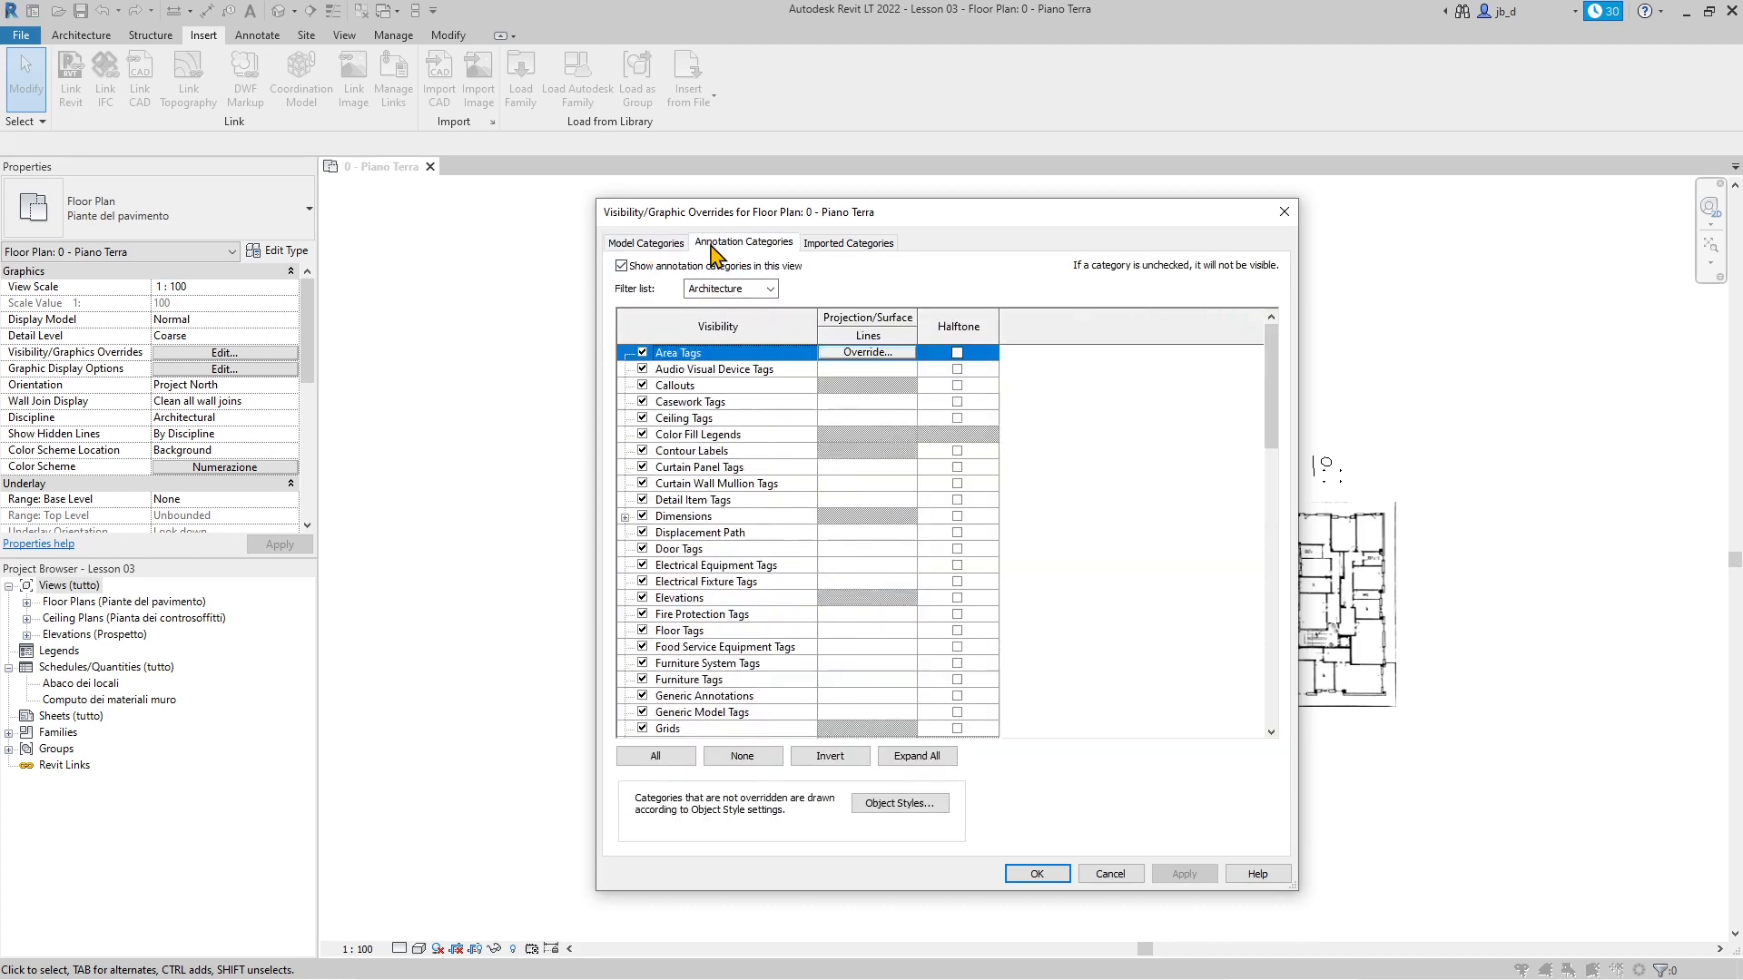
Step: Try toggling the visibility of annotation categories such as Area Tags, Ceiling Tags and Curtain Wall Mullion Tags, keeping them all enabled
left_click(642, 353)
left_click(642, 353)
left_click(643, 418)
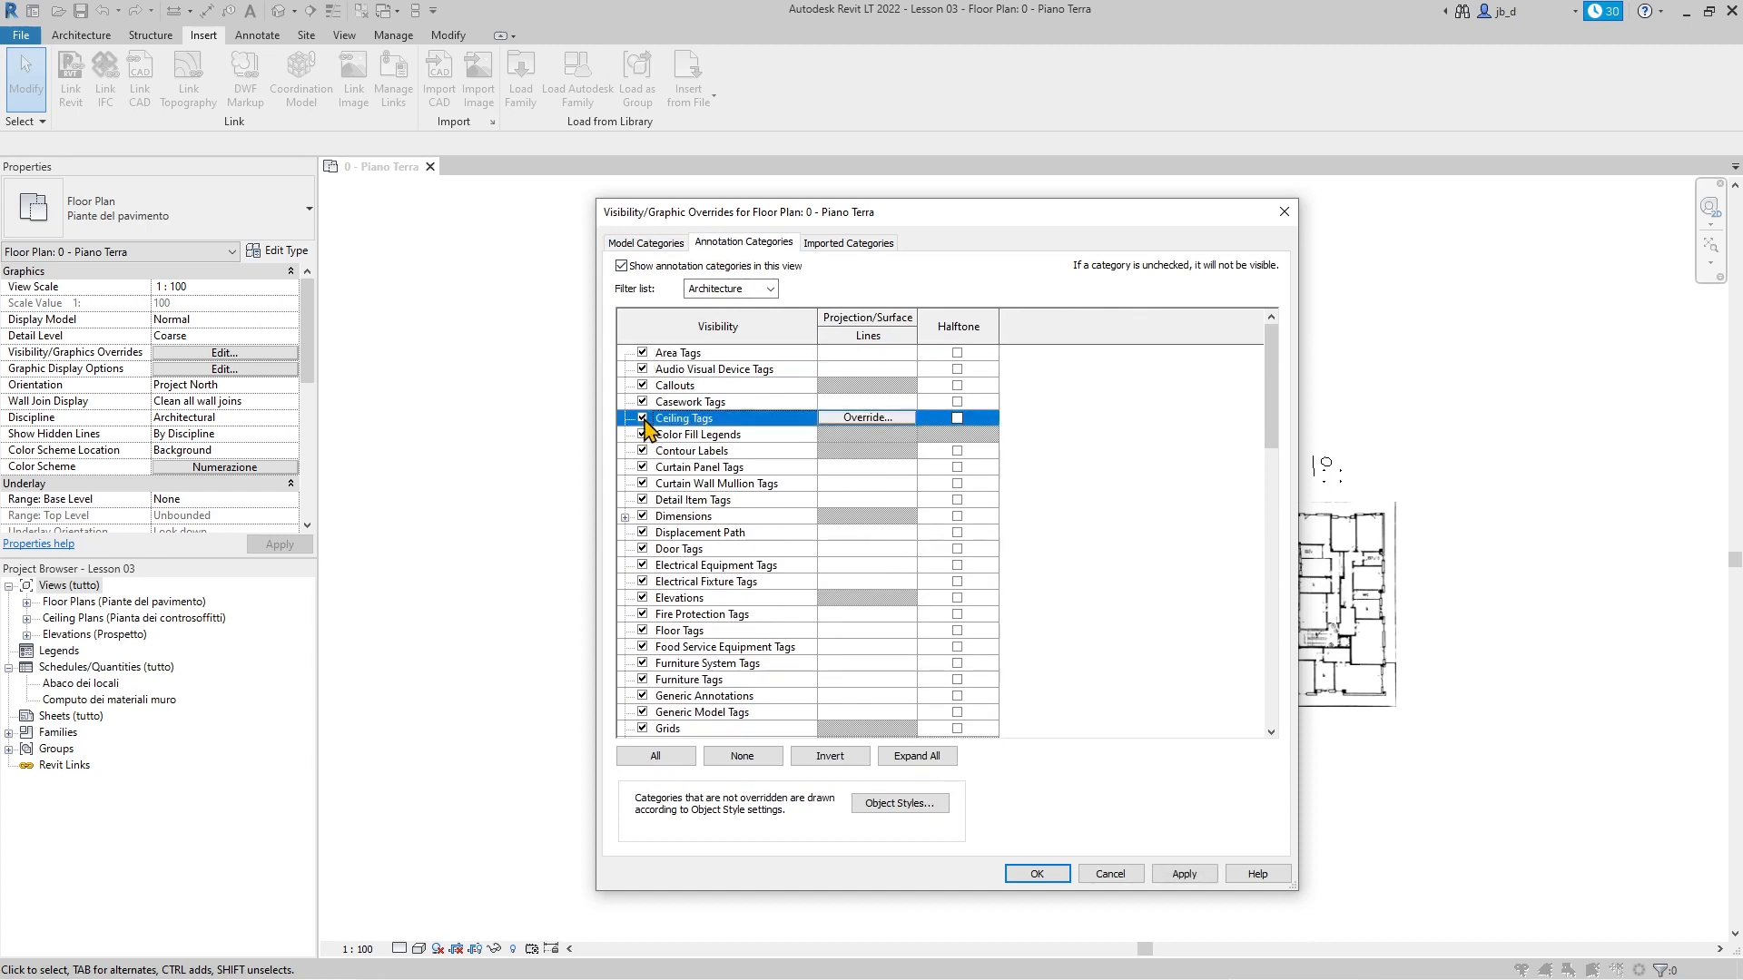
left_click(642, 484)
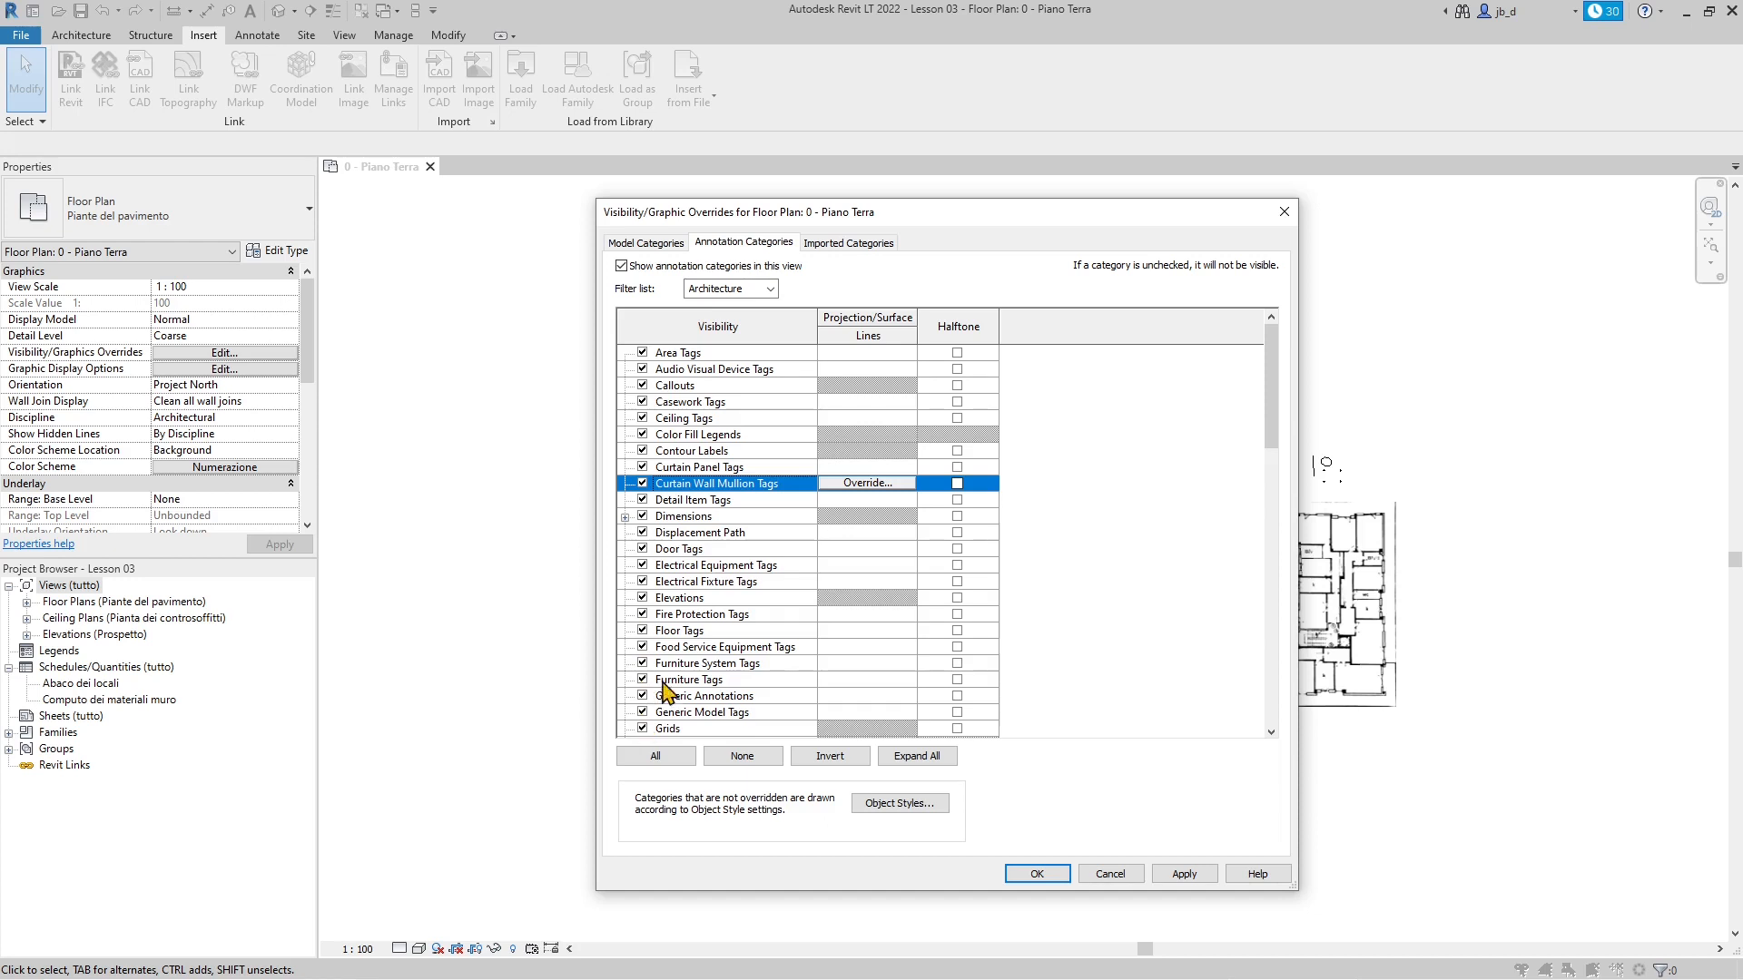
Step: Review the annotation categories, then list the layers of cinema4d to sketchup.dxf among the imported categories
scroll(667, 693, "down", 7)
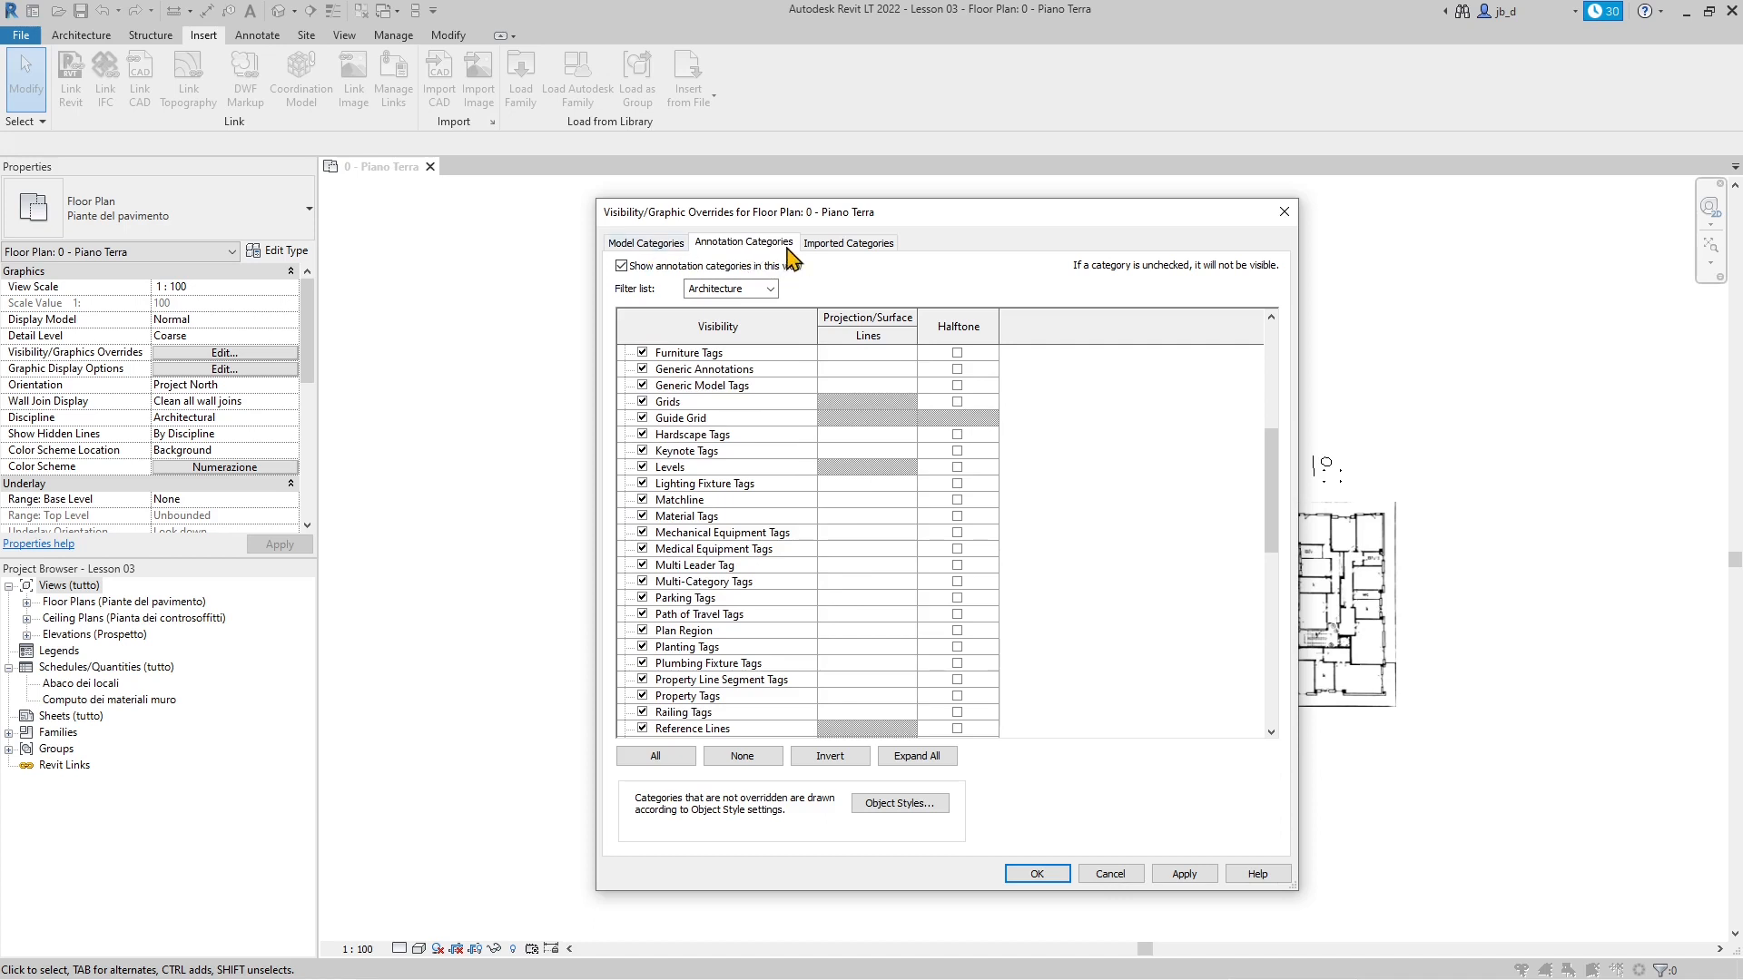
left_click(847, 244)
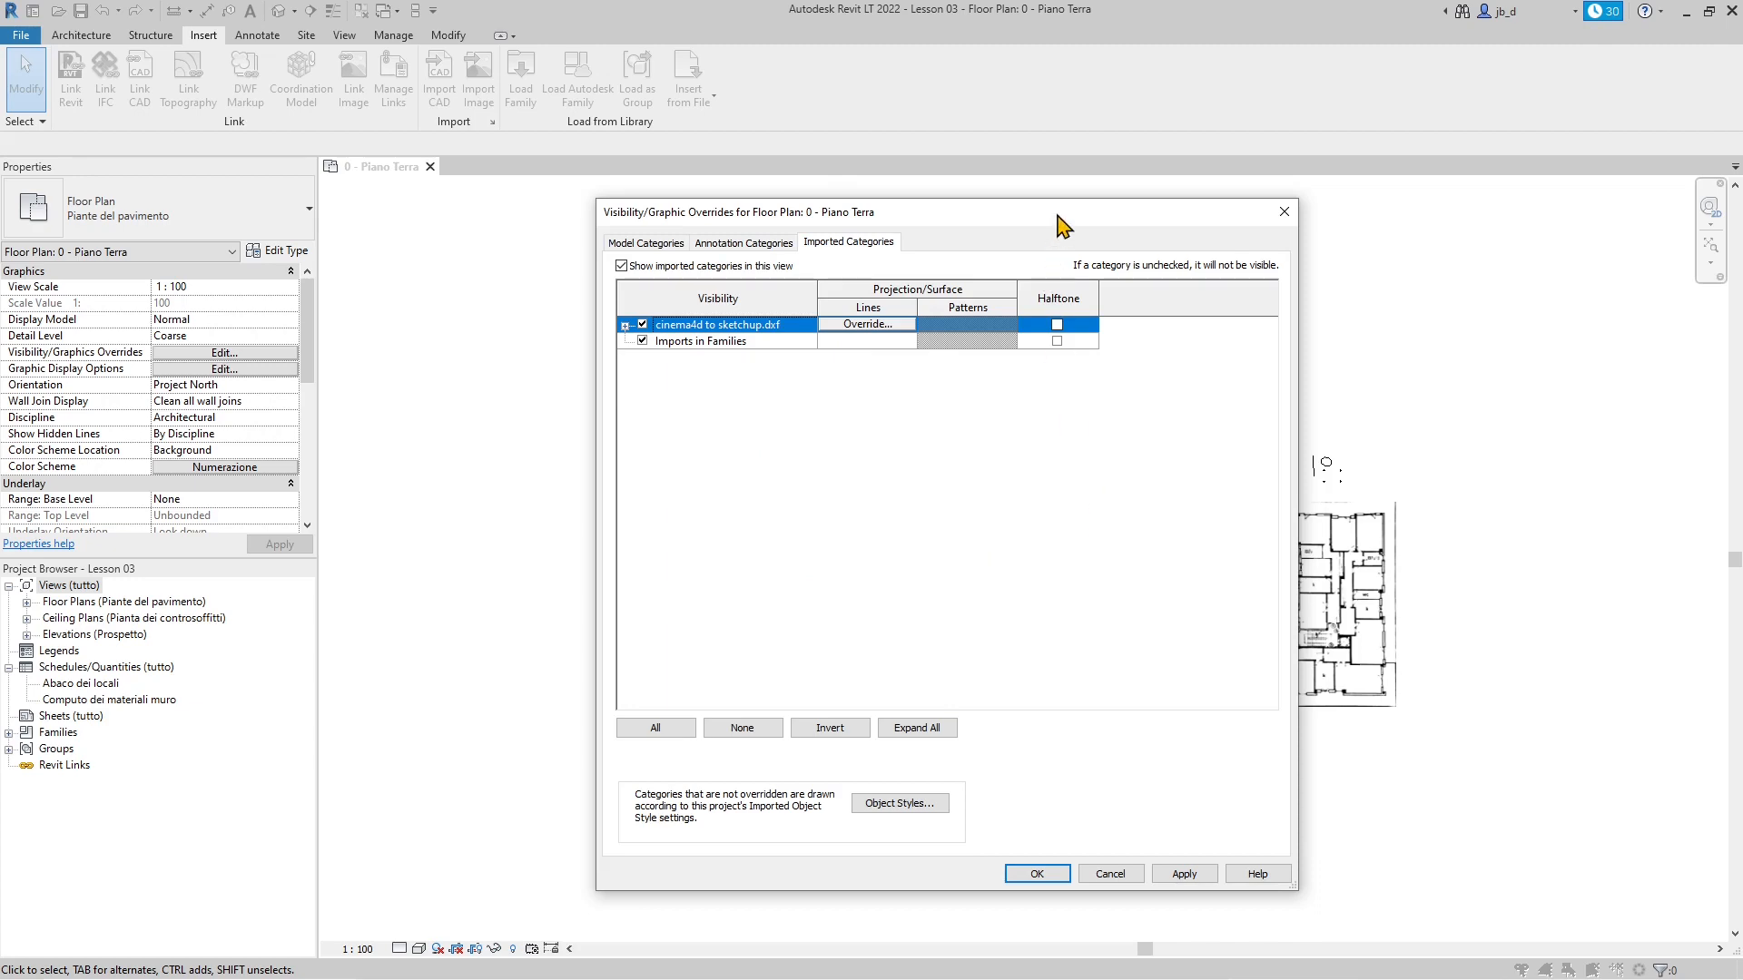
left_click_drag(1058, 216, 1026, 196)
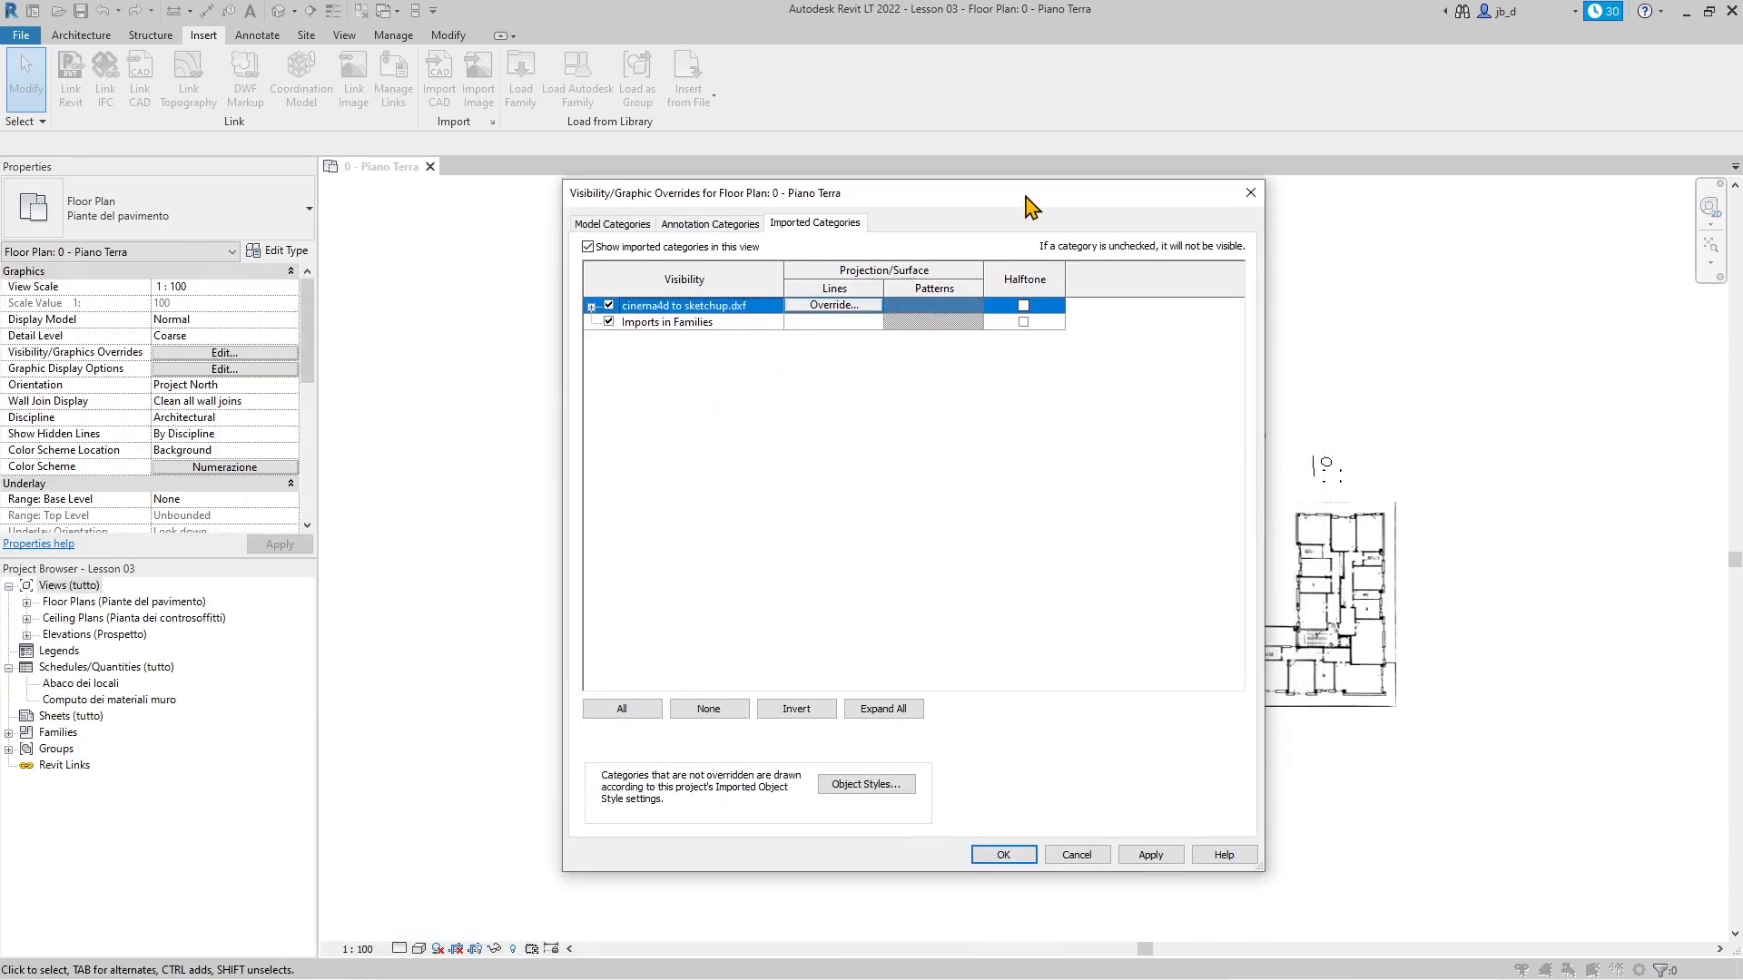
left_click(591, 307)
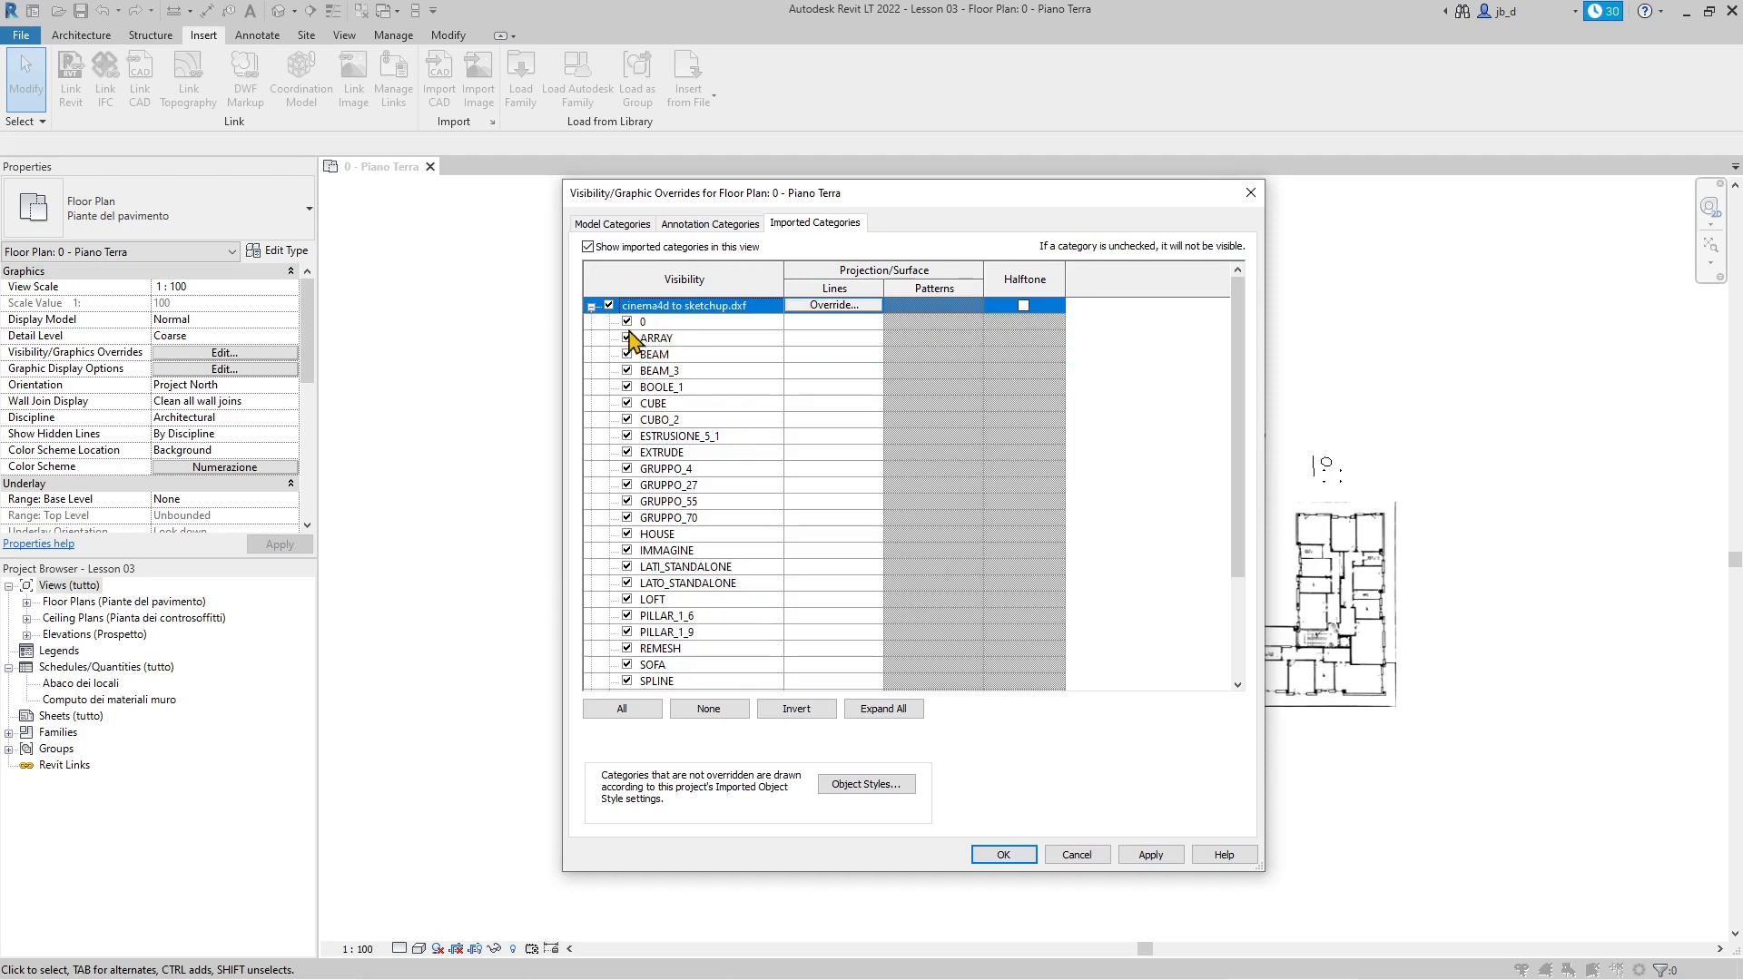
Step: Try hiding the GRUPPO_27 and IMMAGINE layers of the imported DXF, and restore their visibility
left_click(626, 324)
left_click(626, 404)
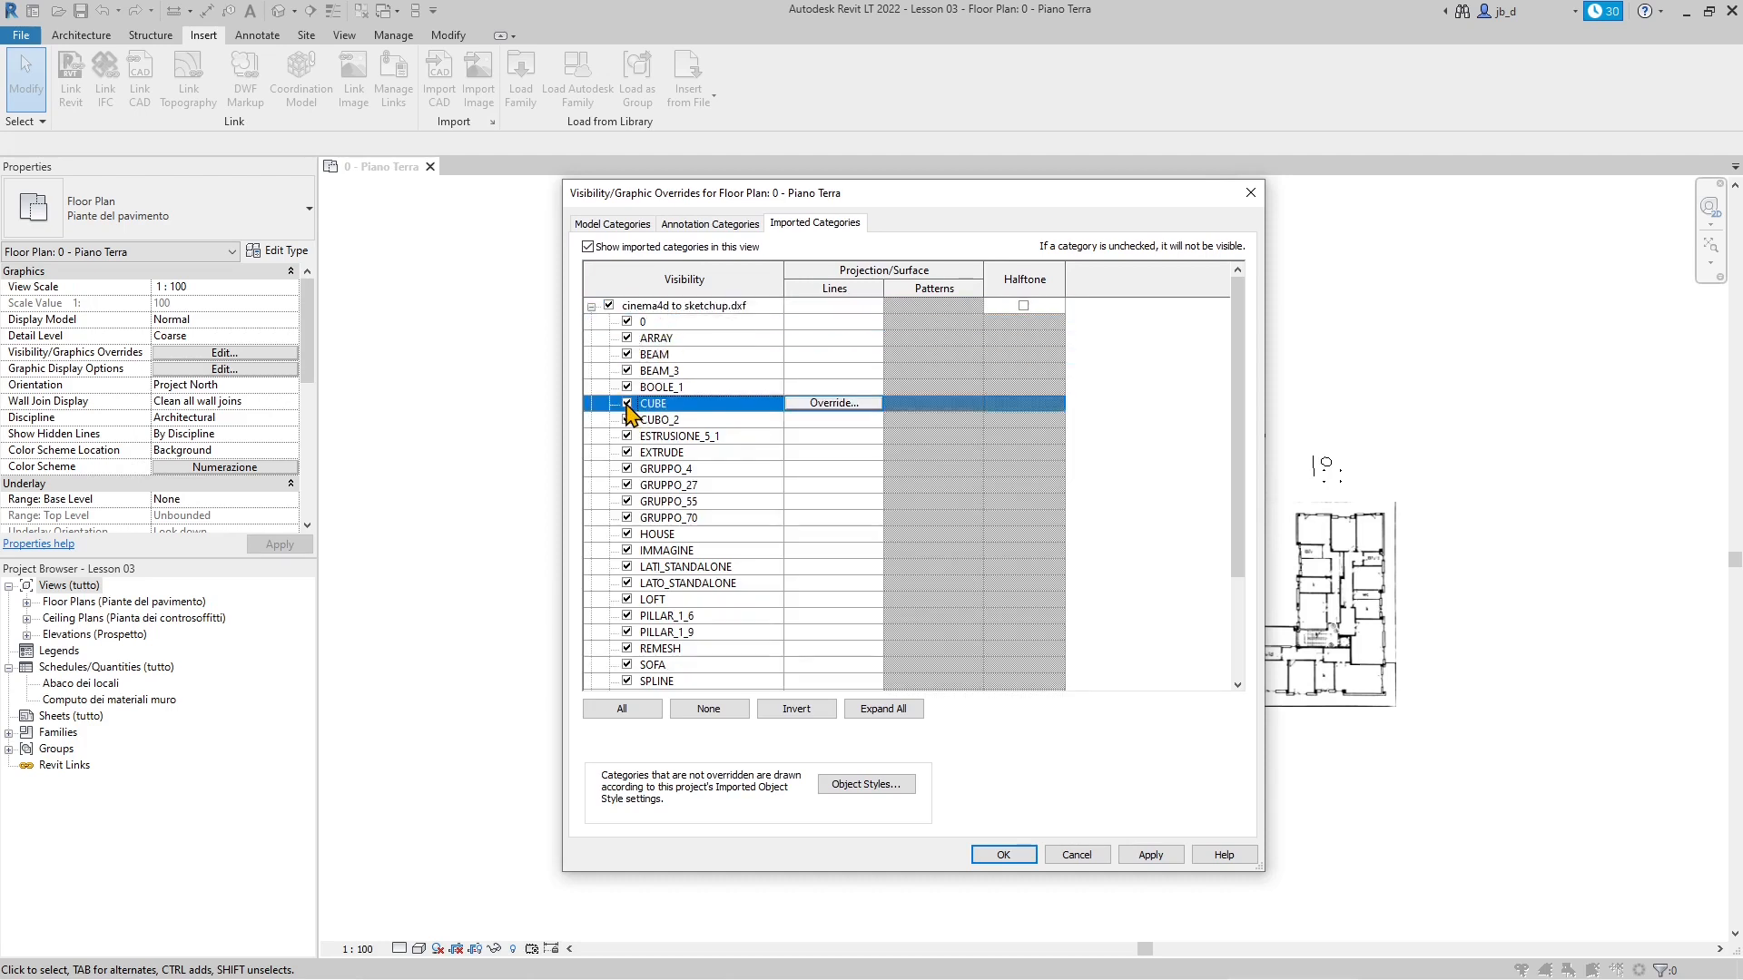
left_click(626, 420)
left_click(627, 469)
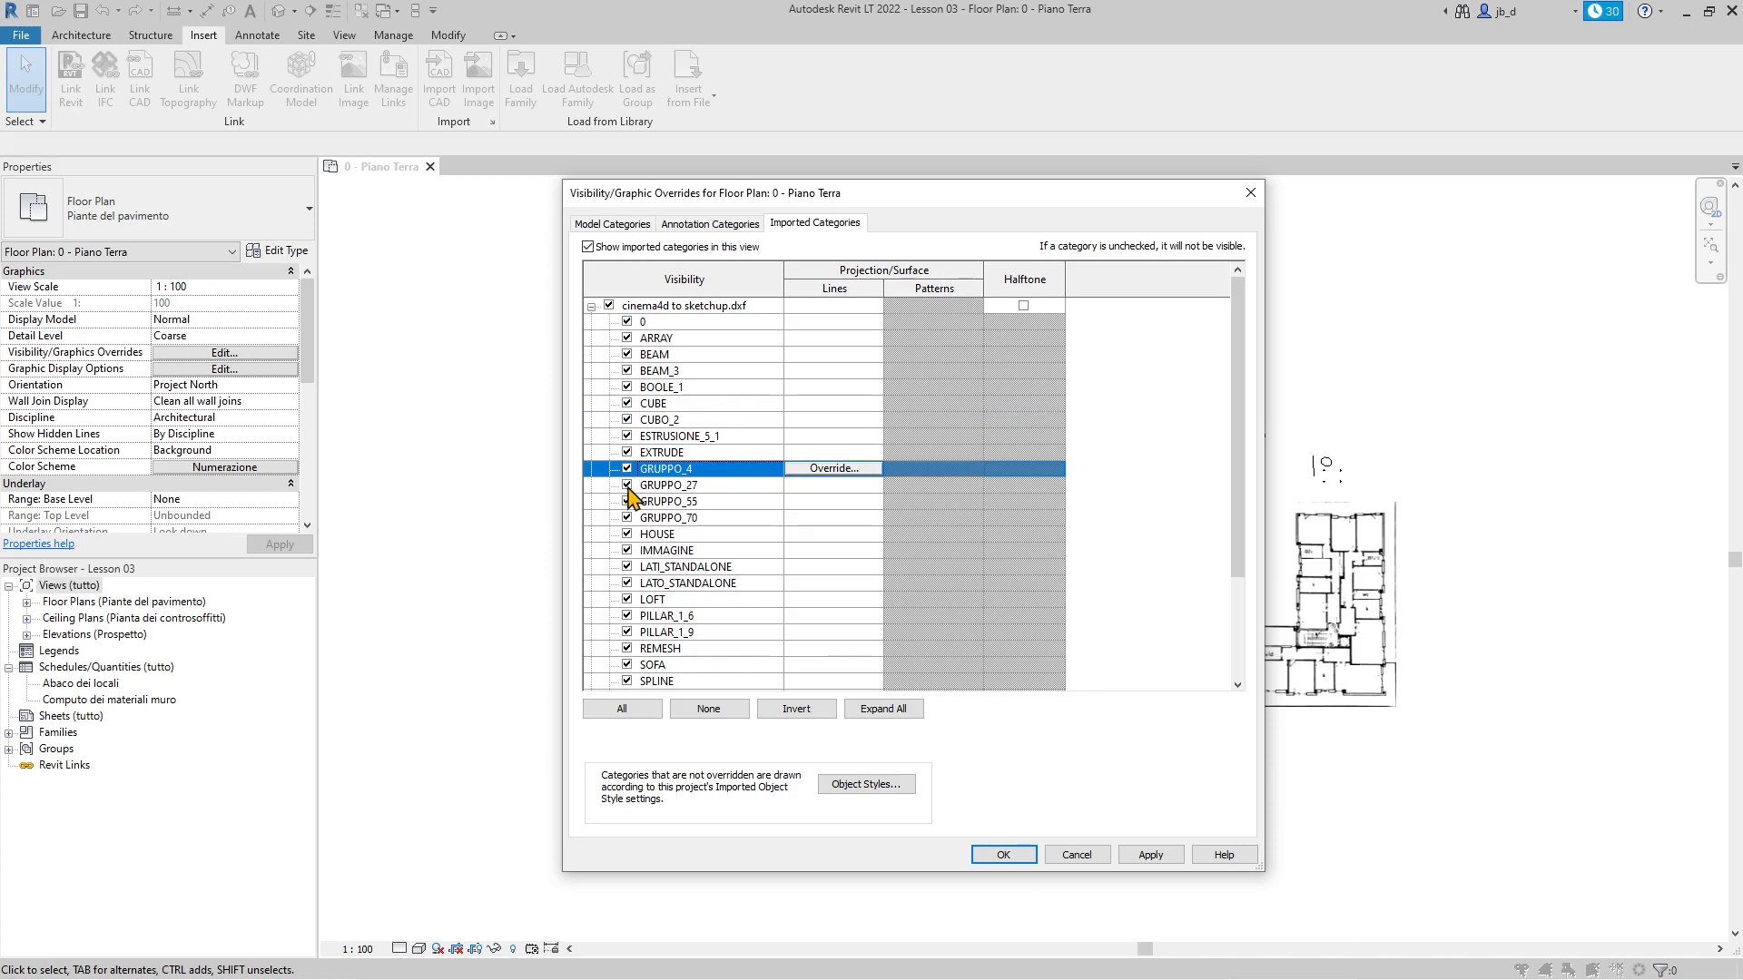
left_click(628, 487)
left_click(628, 519)
left_click(628, 551)
left_click(627, 519)
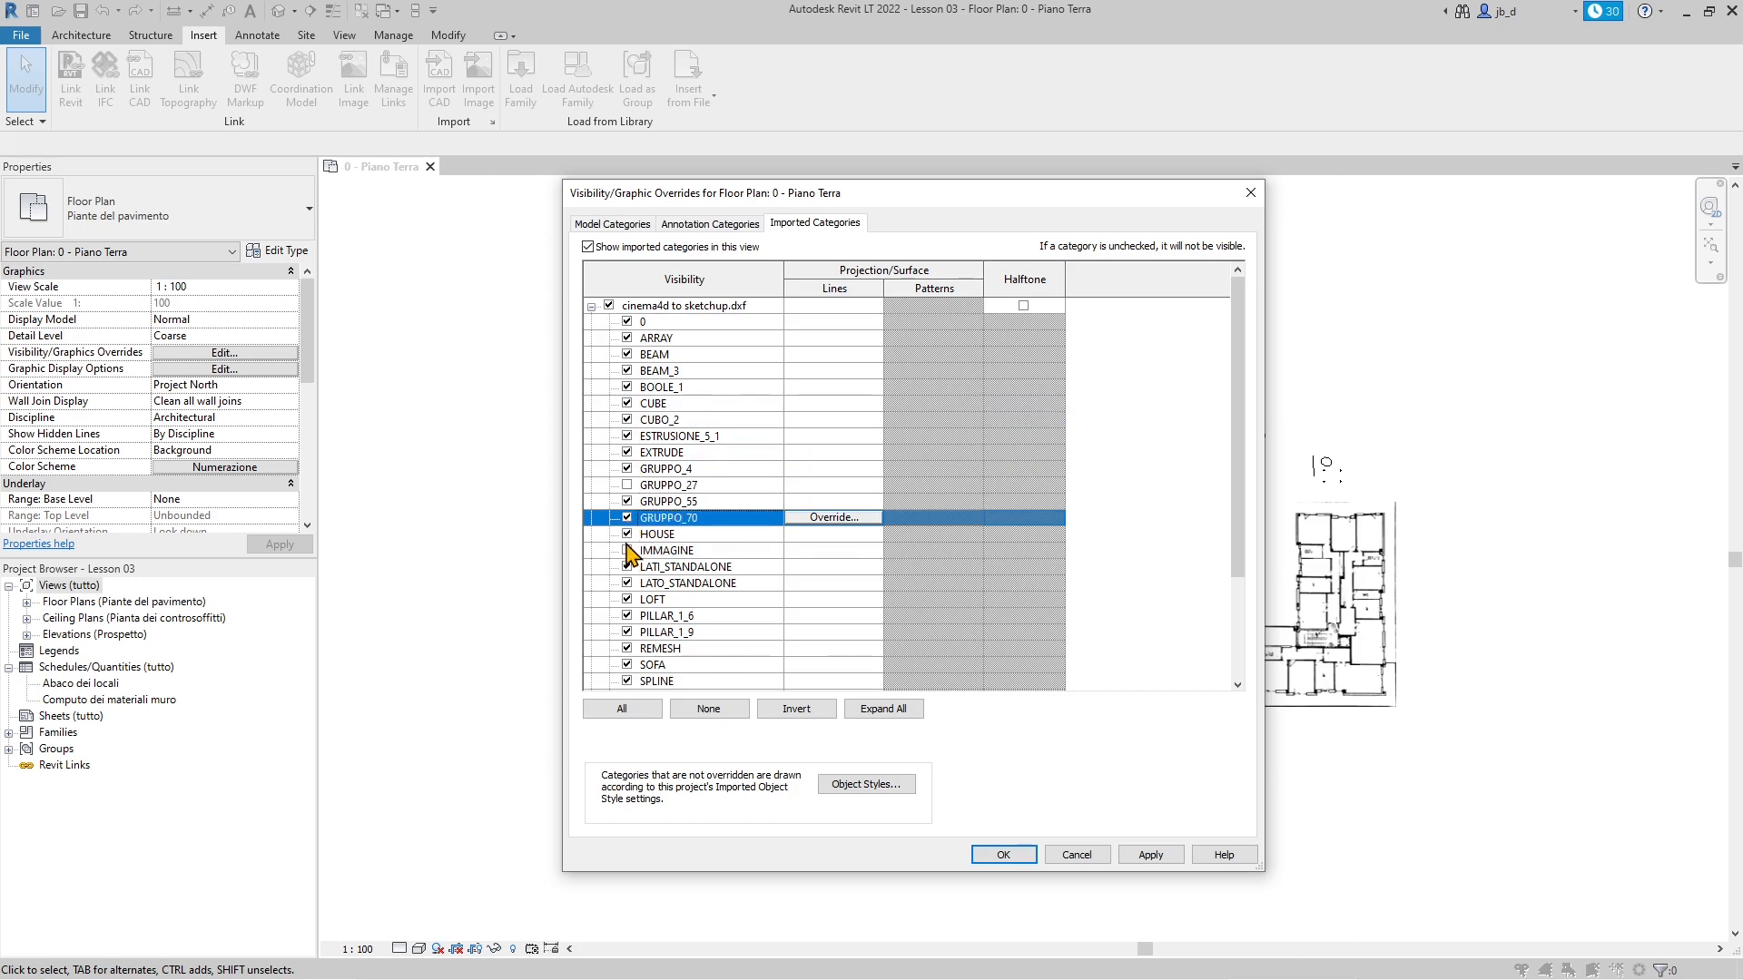
left_click(627, 551)
left_click(628, 486)
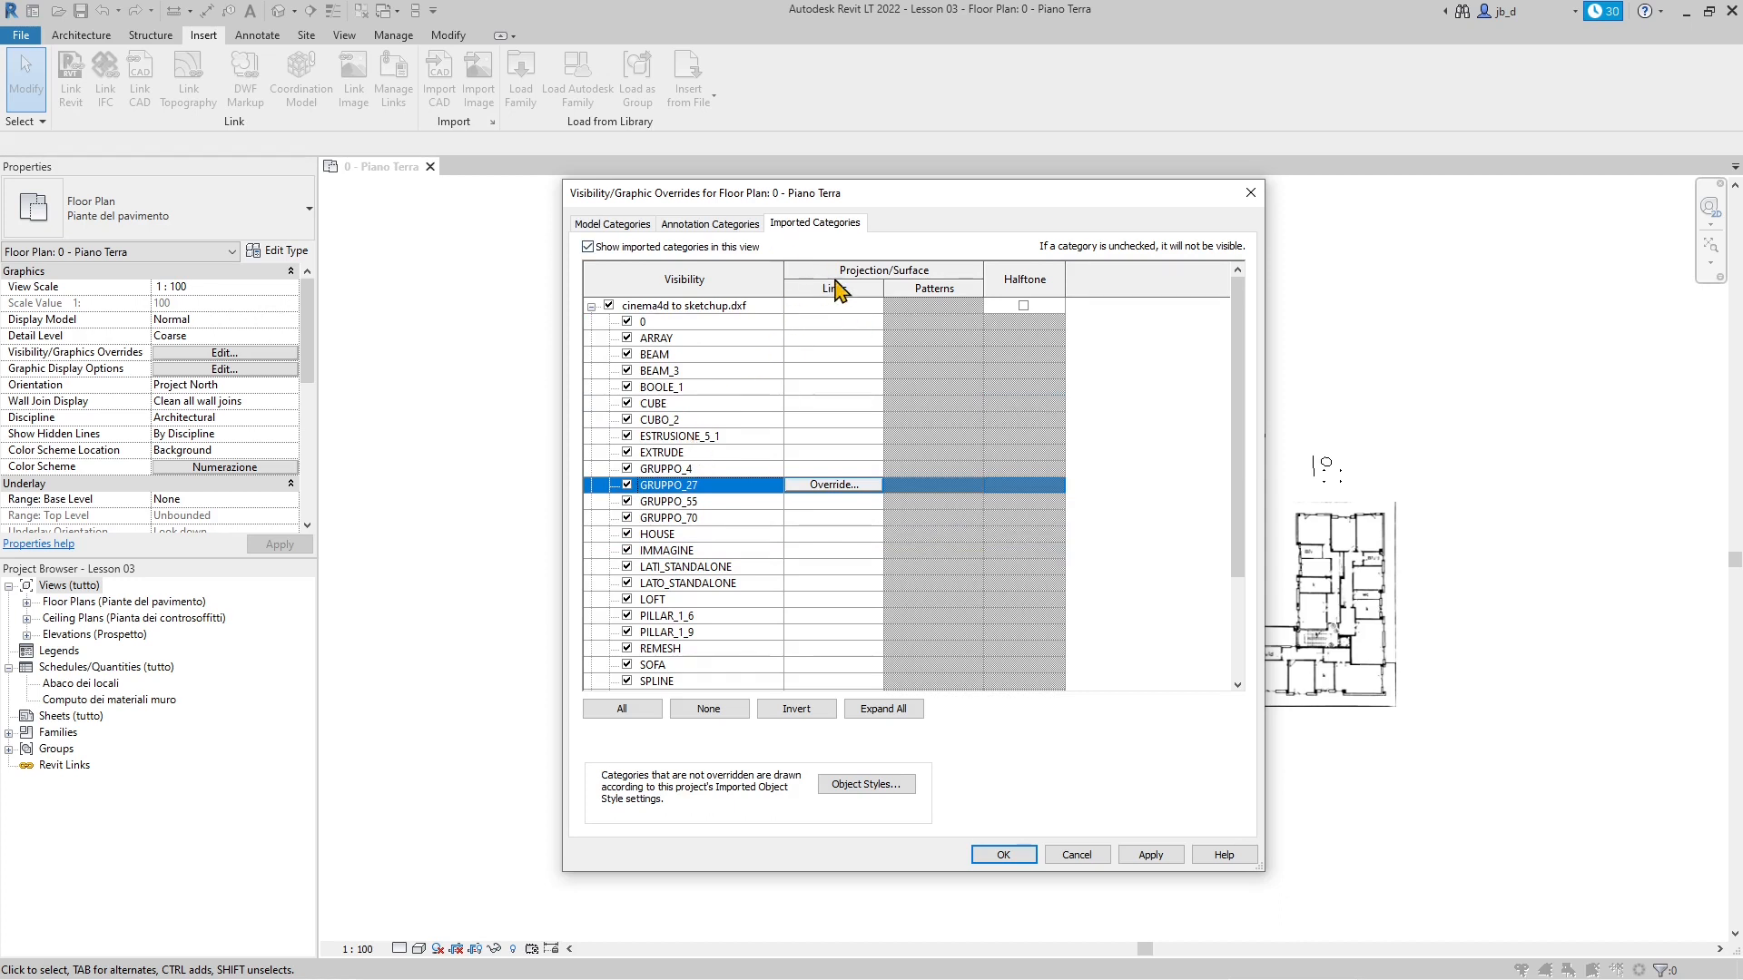
Step: Review the line override for layer 0 and the annotation, model and imported category lists, leaving the DXF layers collapsed
left_click(830, 321)
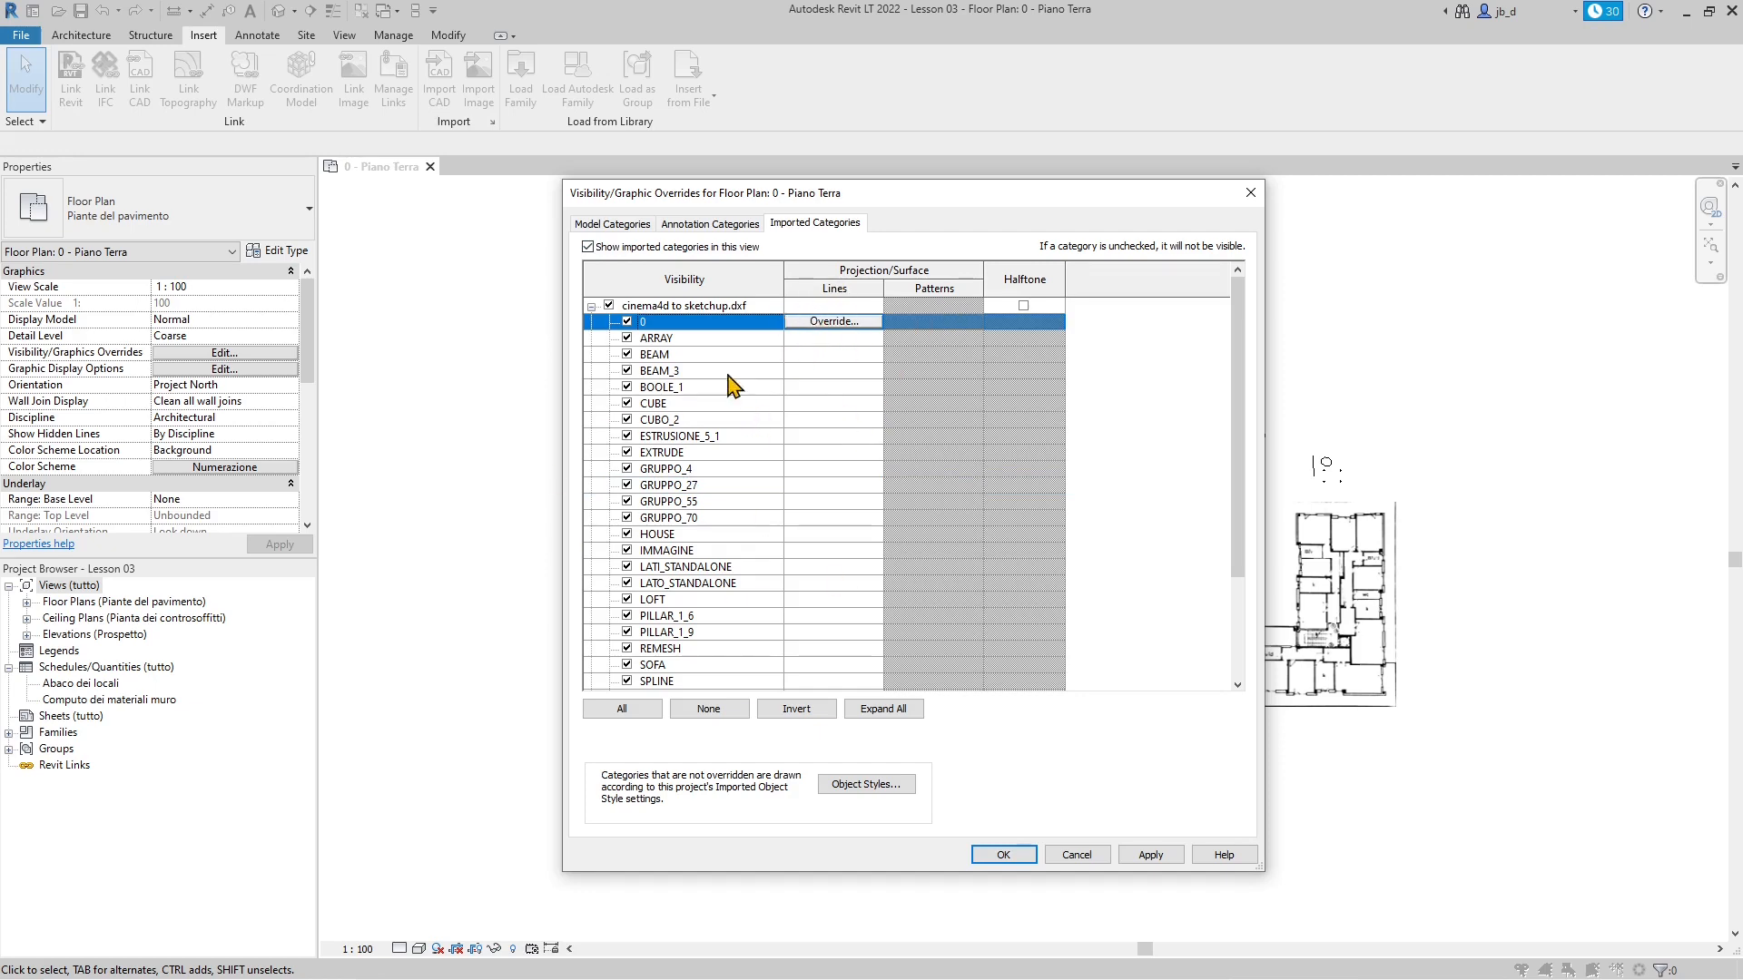
left_click(710, 223)
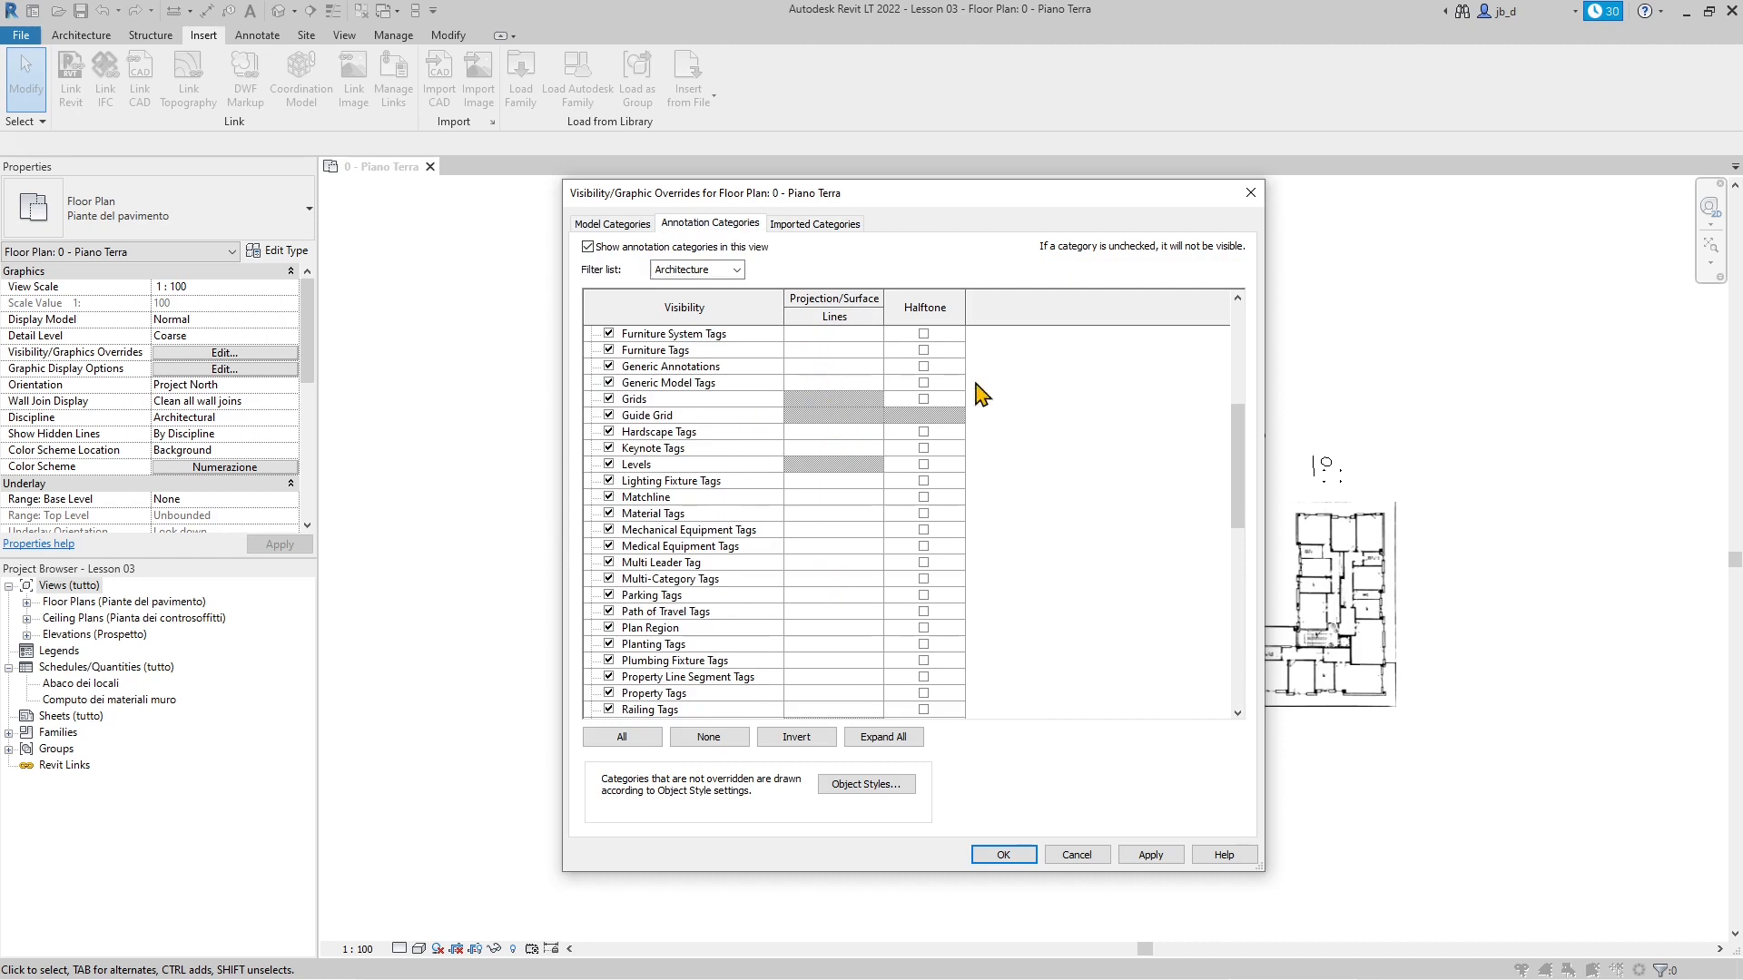
scroll(999, 525, "up", 6)
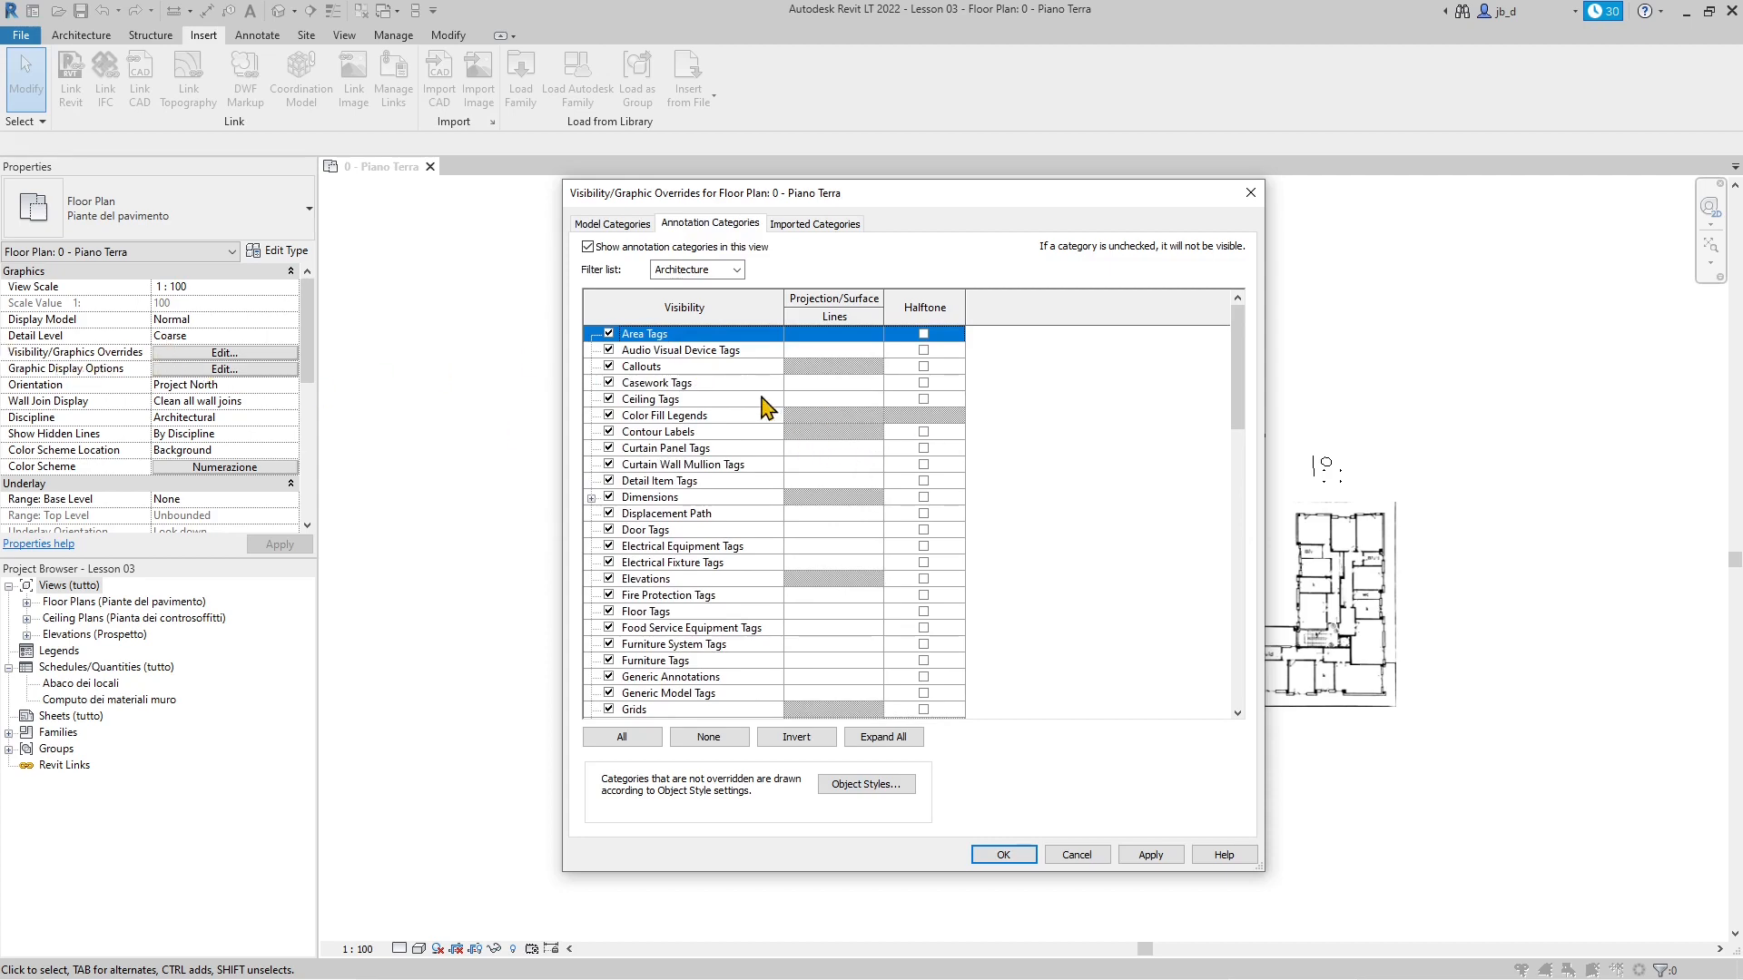
left_click(613, 227)
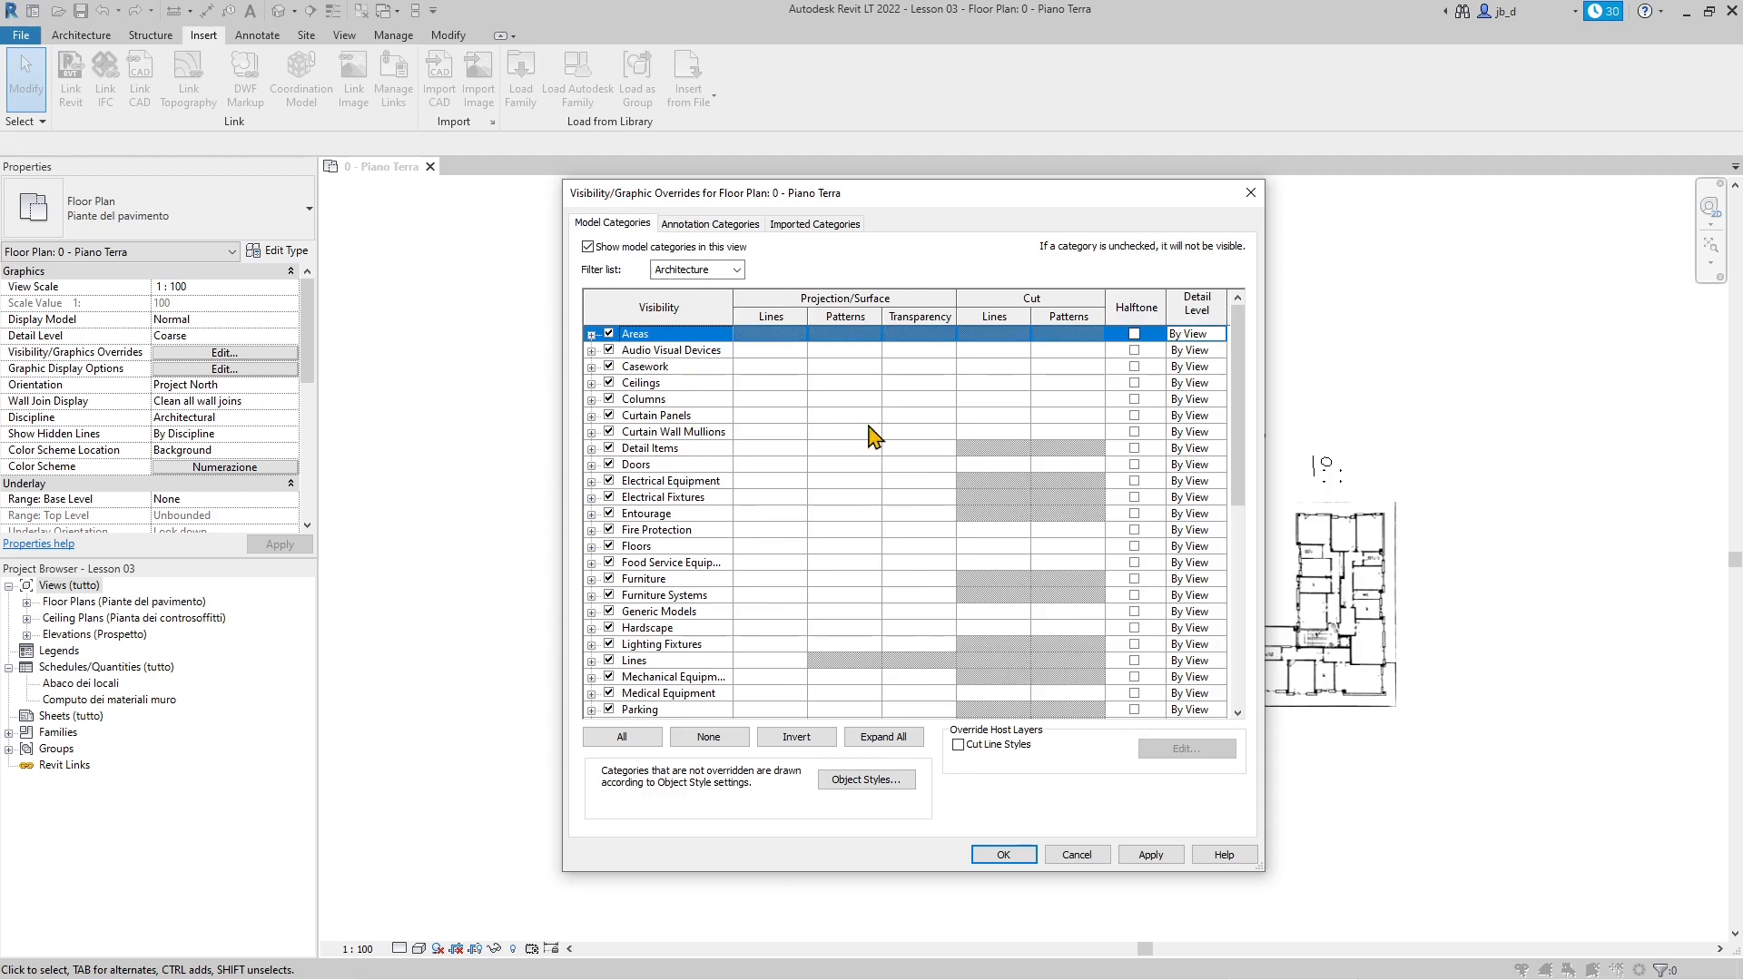
scroll(1022, 518, "down", 2)
left_click(790, 227)
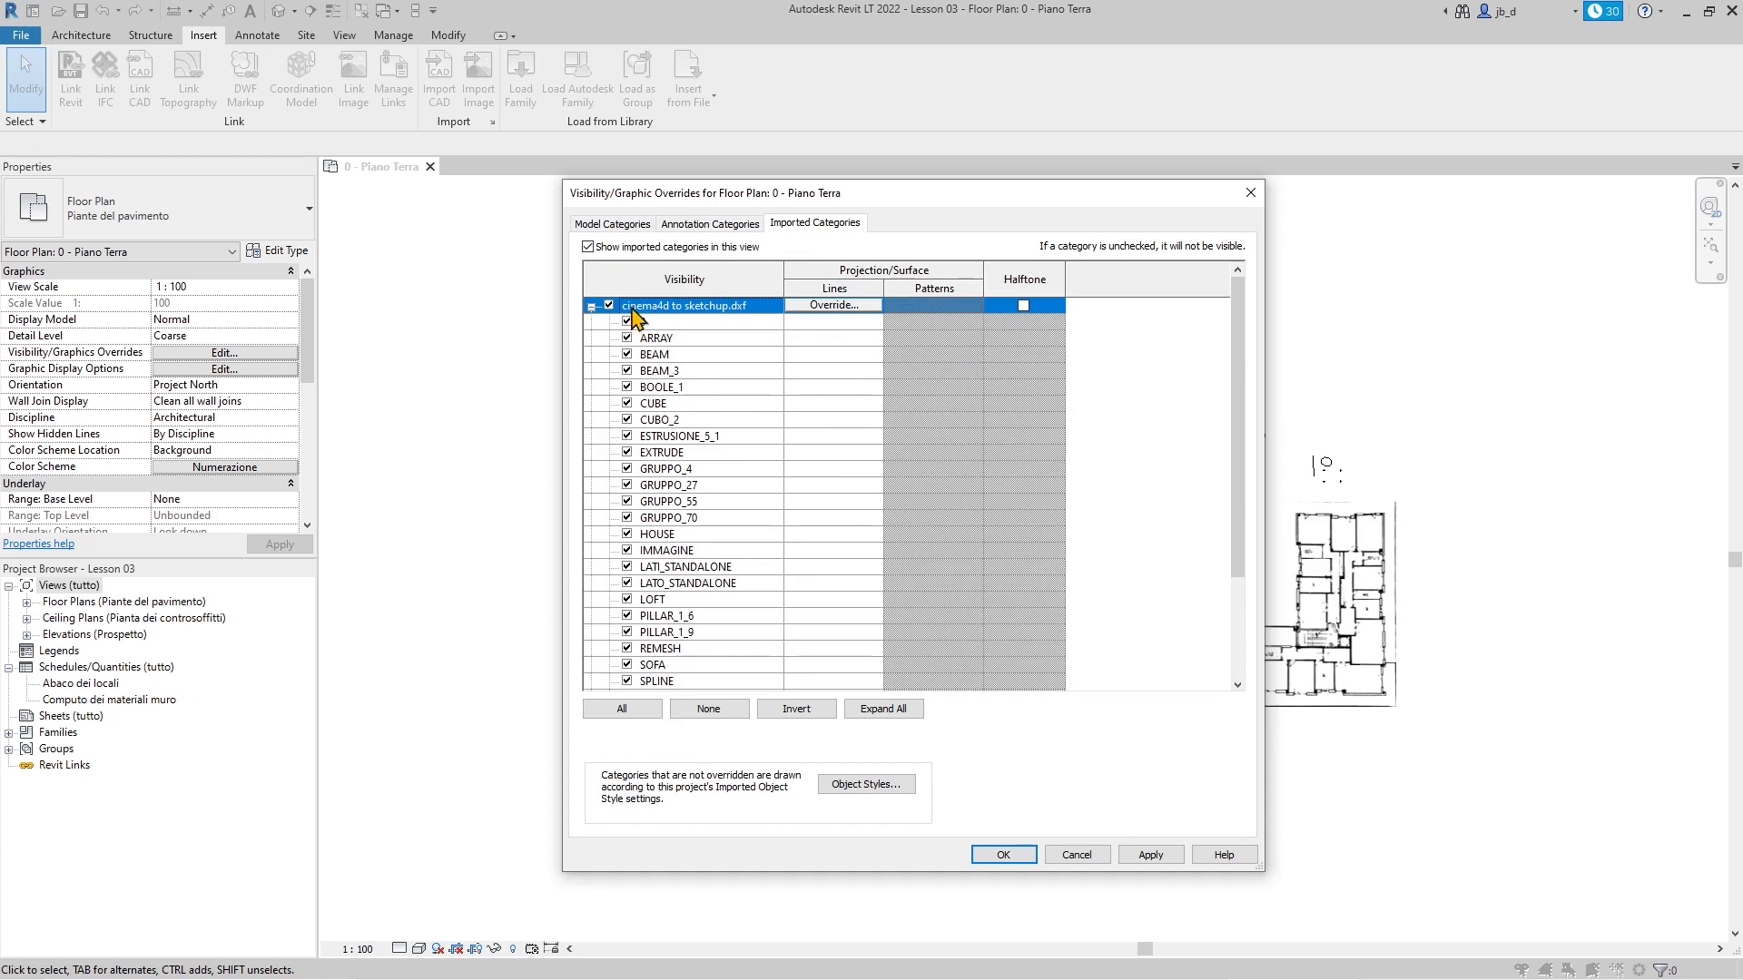
left_click(591, 306)
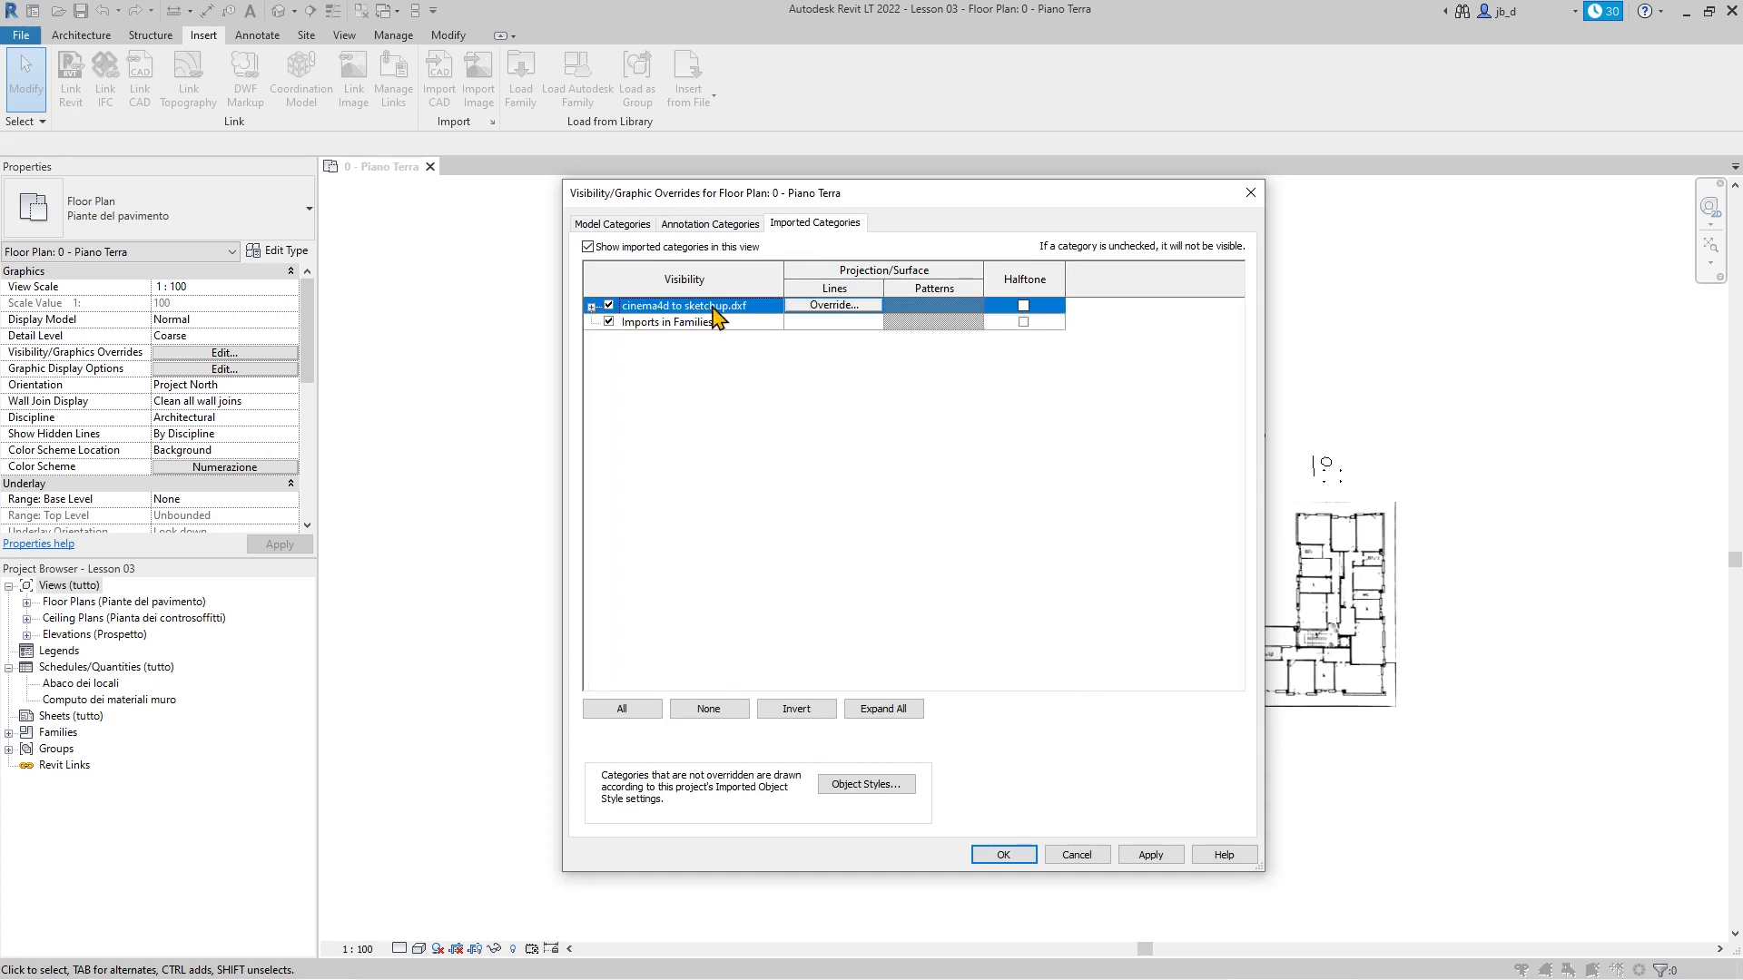
Step: View the floor plan behind the visibility overrides dialog, and dismiss the dialog without saving changes
left_click_drag(925, 186, 809, 170)
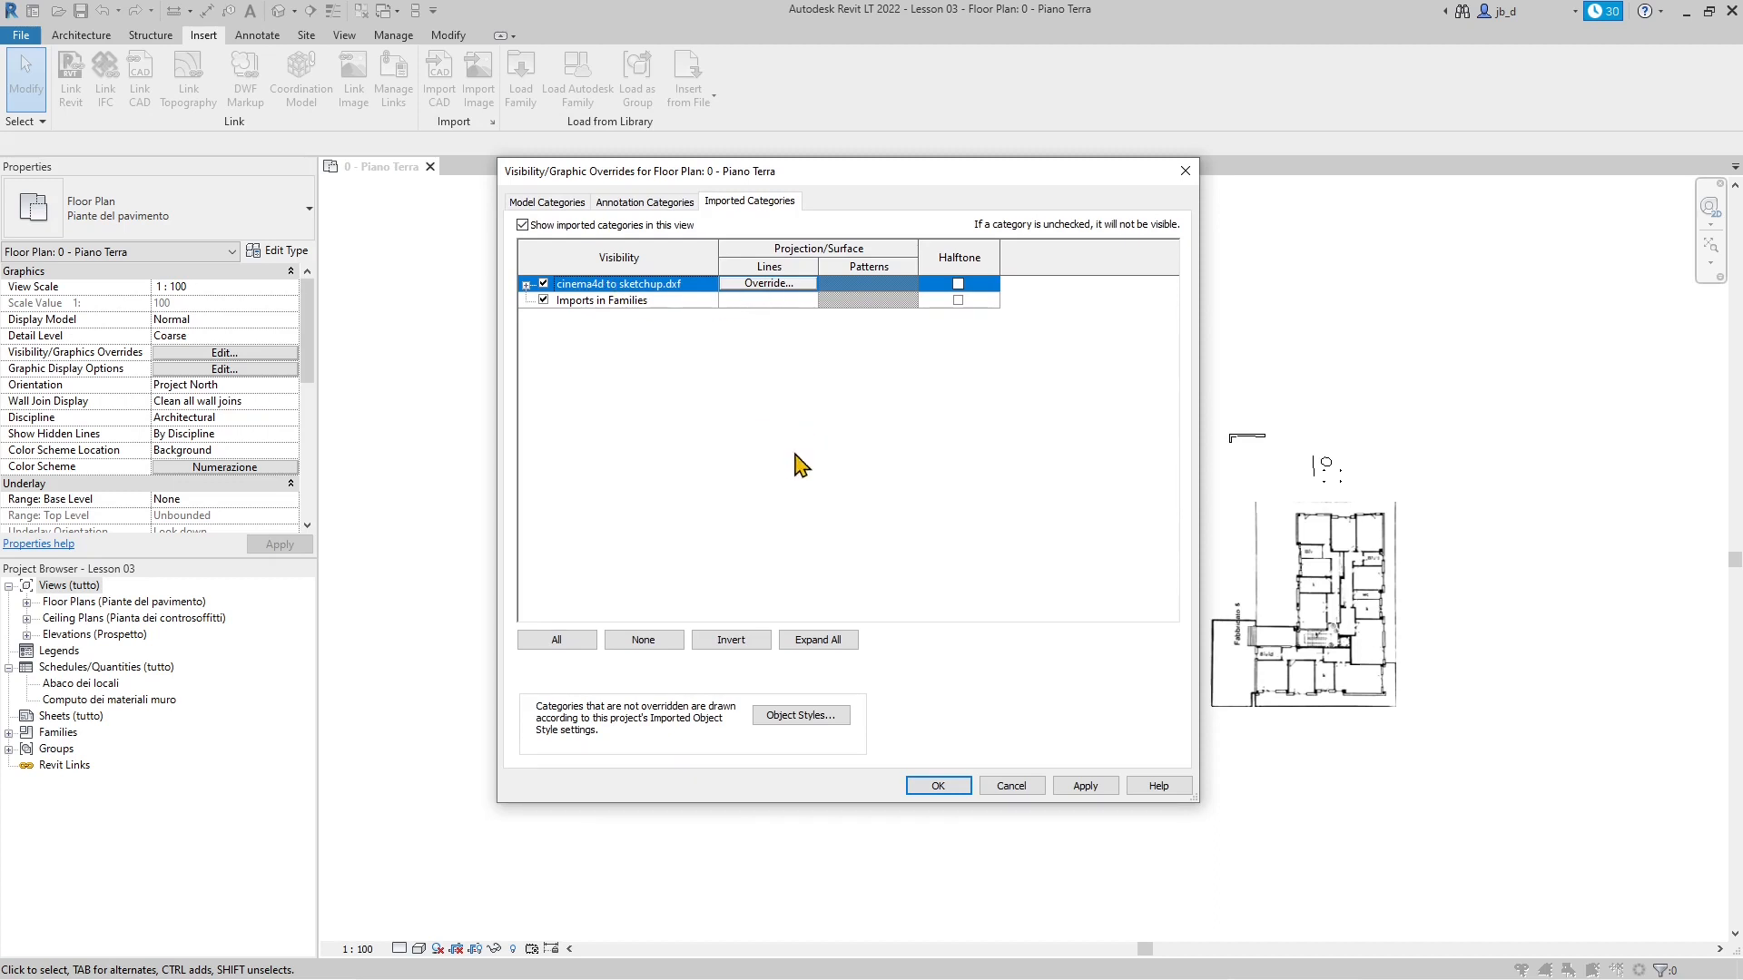
left_click_drag(817, 175, 409, 212)
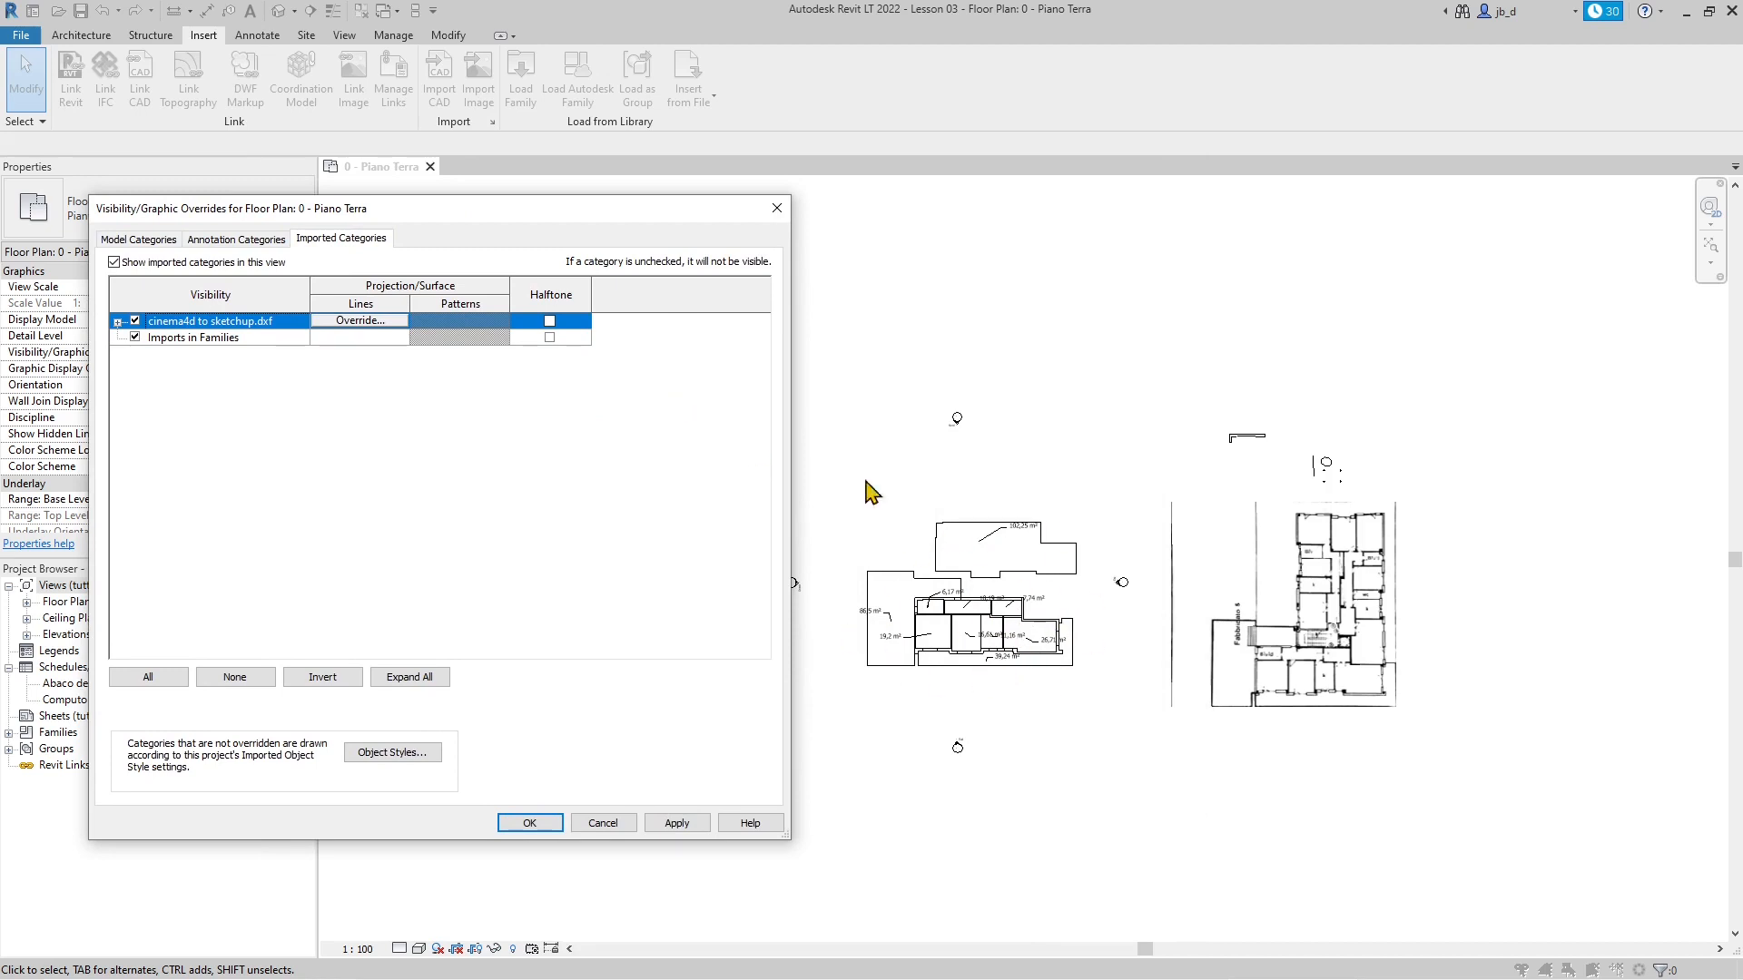
left_click_drag(576, 209, 956, 162)
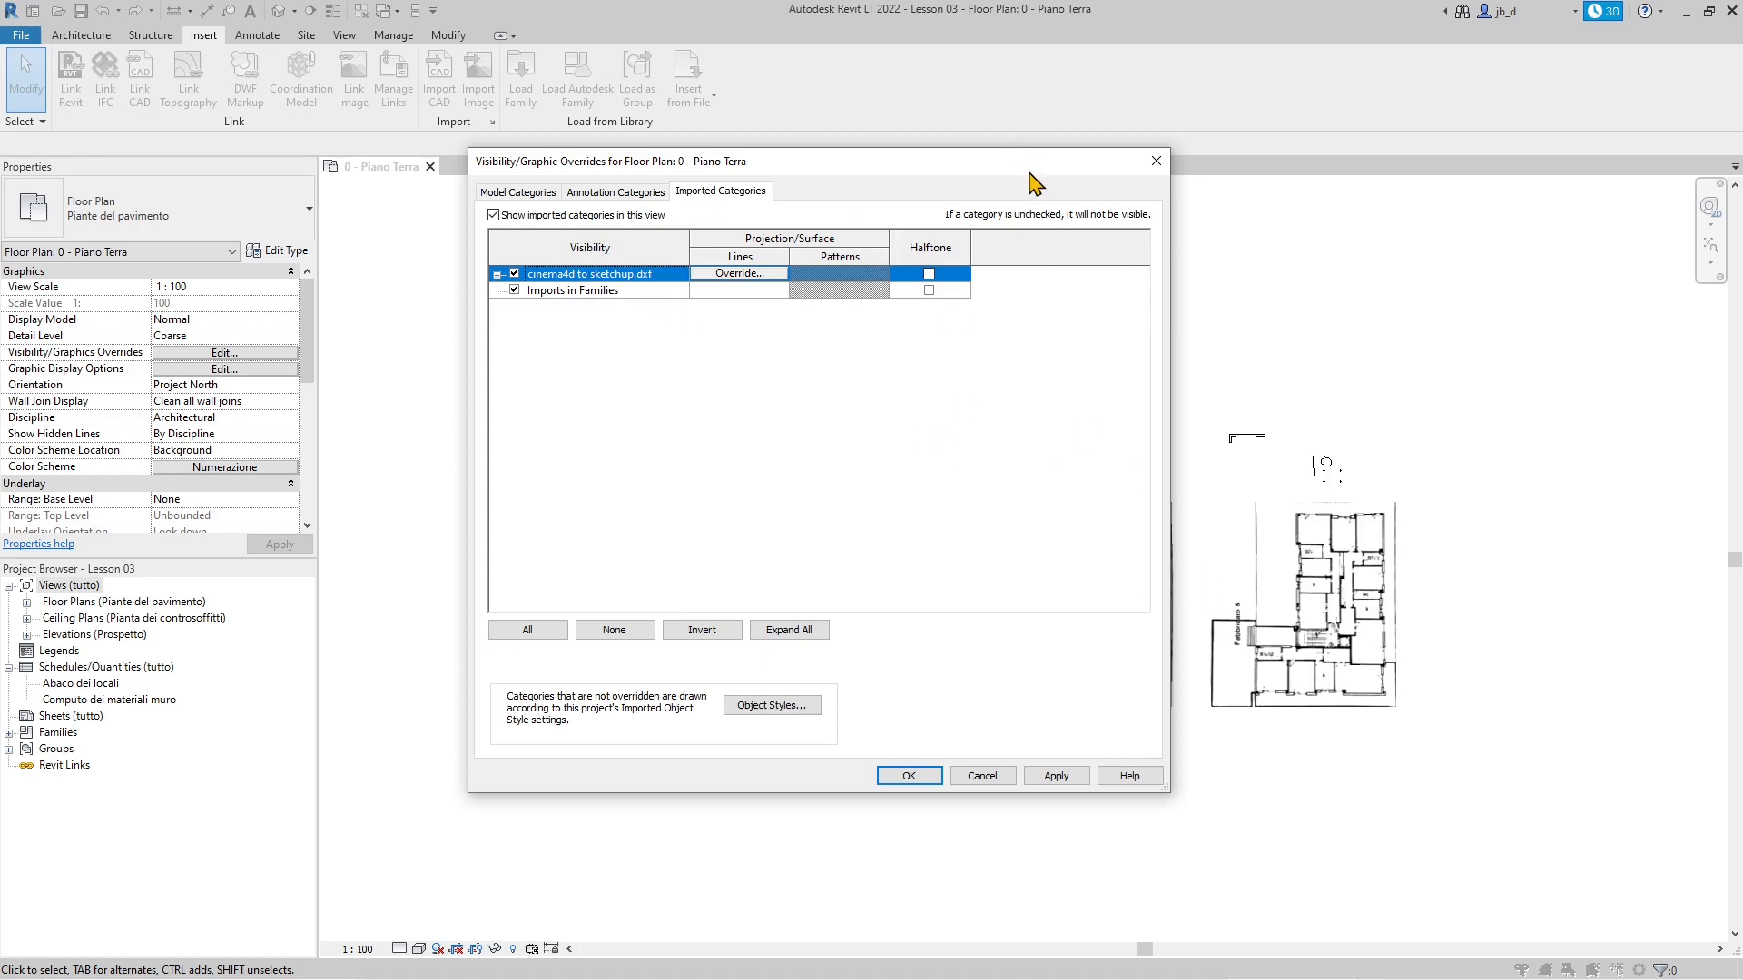
left_click_drag(1030, 173, 621, 233)
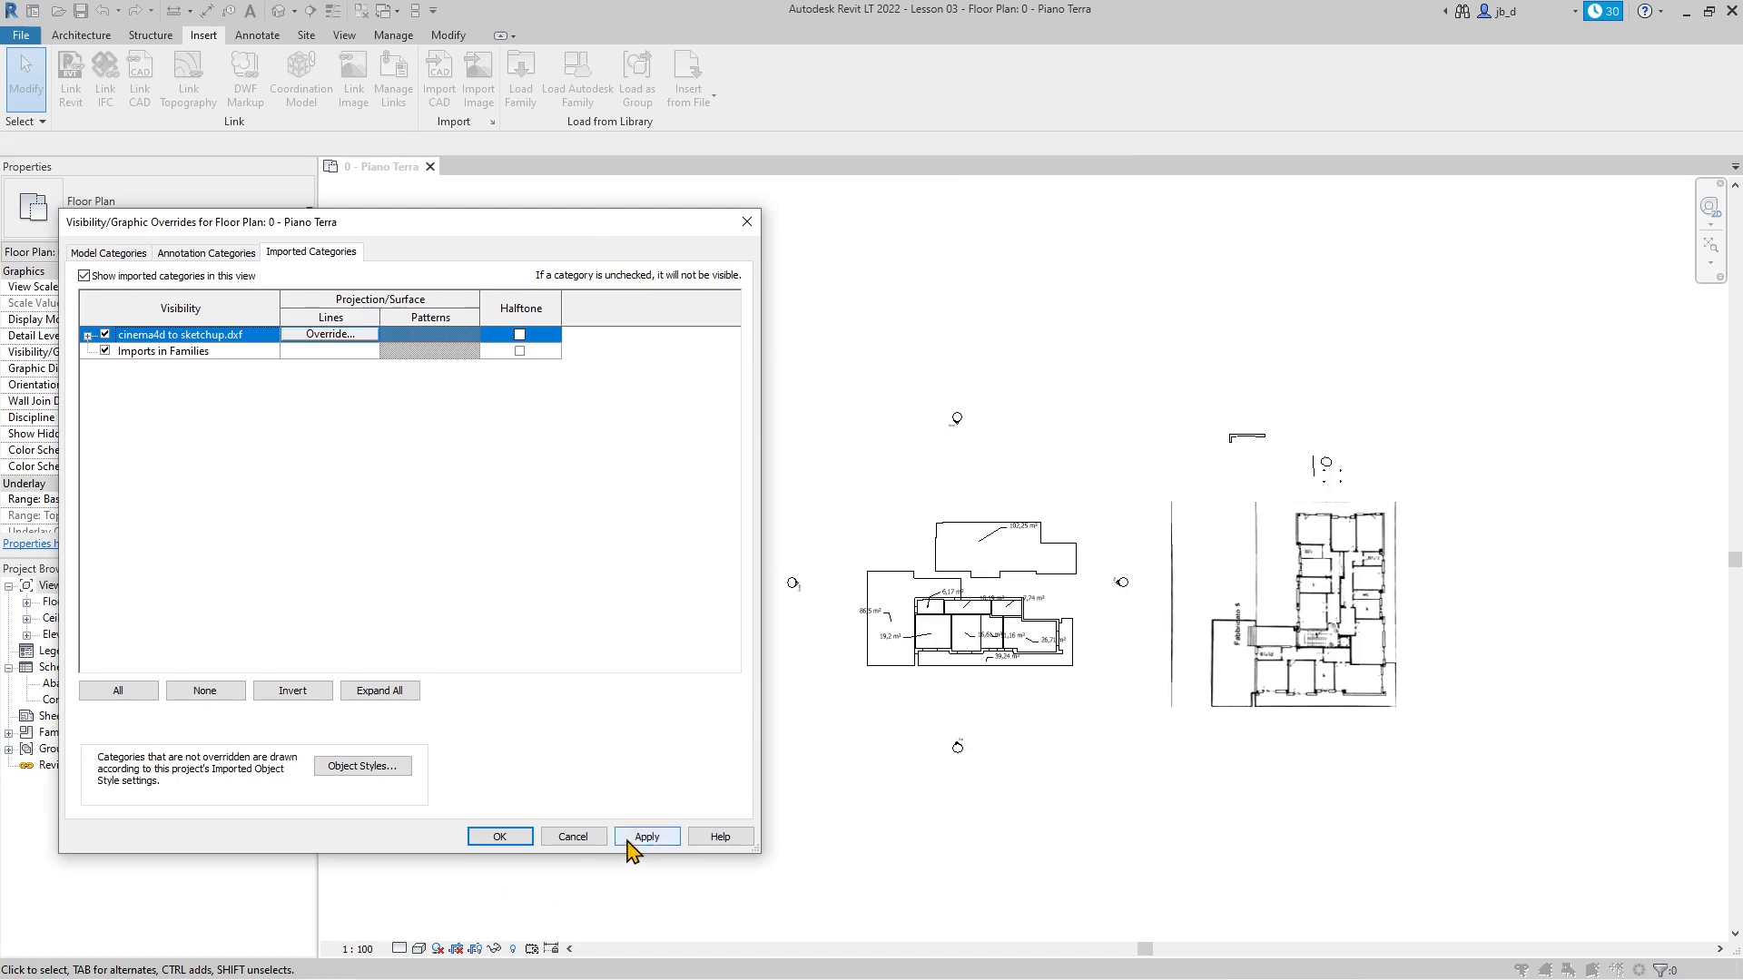
left_click(599, 835)
Step: Turn on Thin Lines for the floor plan to display the imported DXF geometry at a single line width
scroll(650, 568, "up", 5)
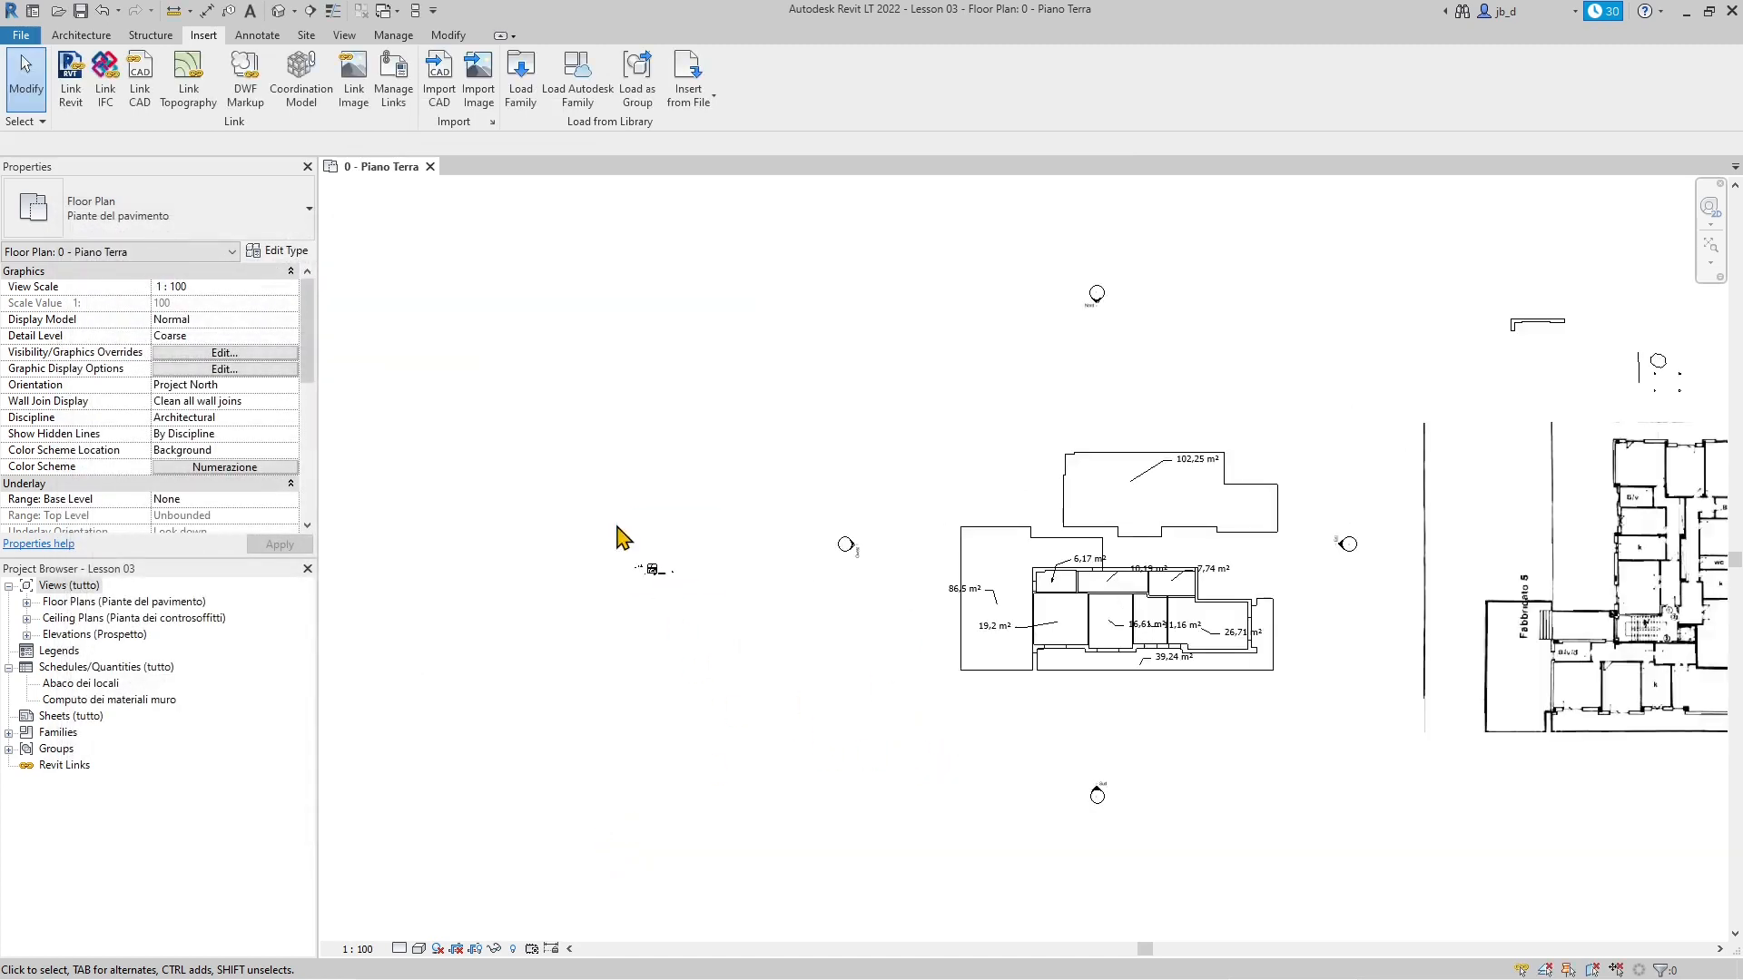
left_click(676, 606)
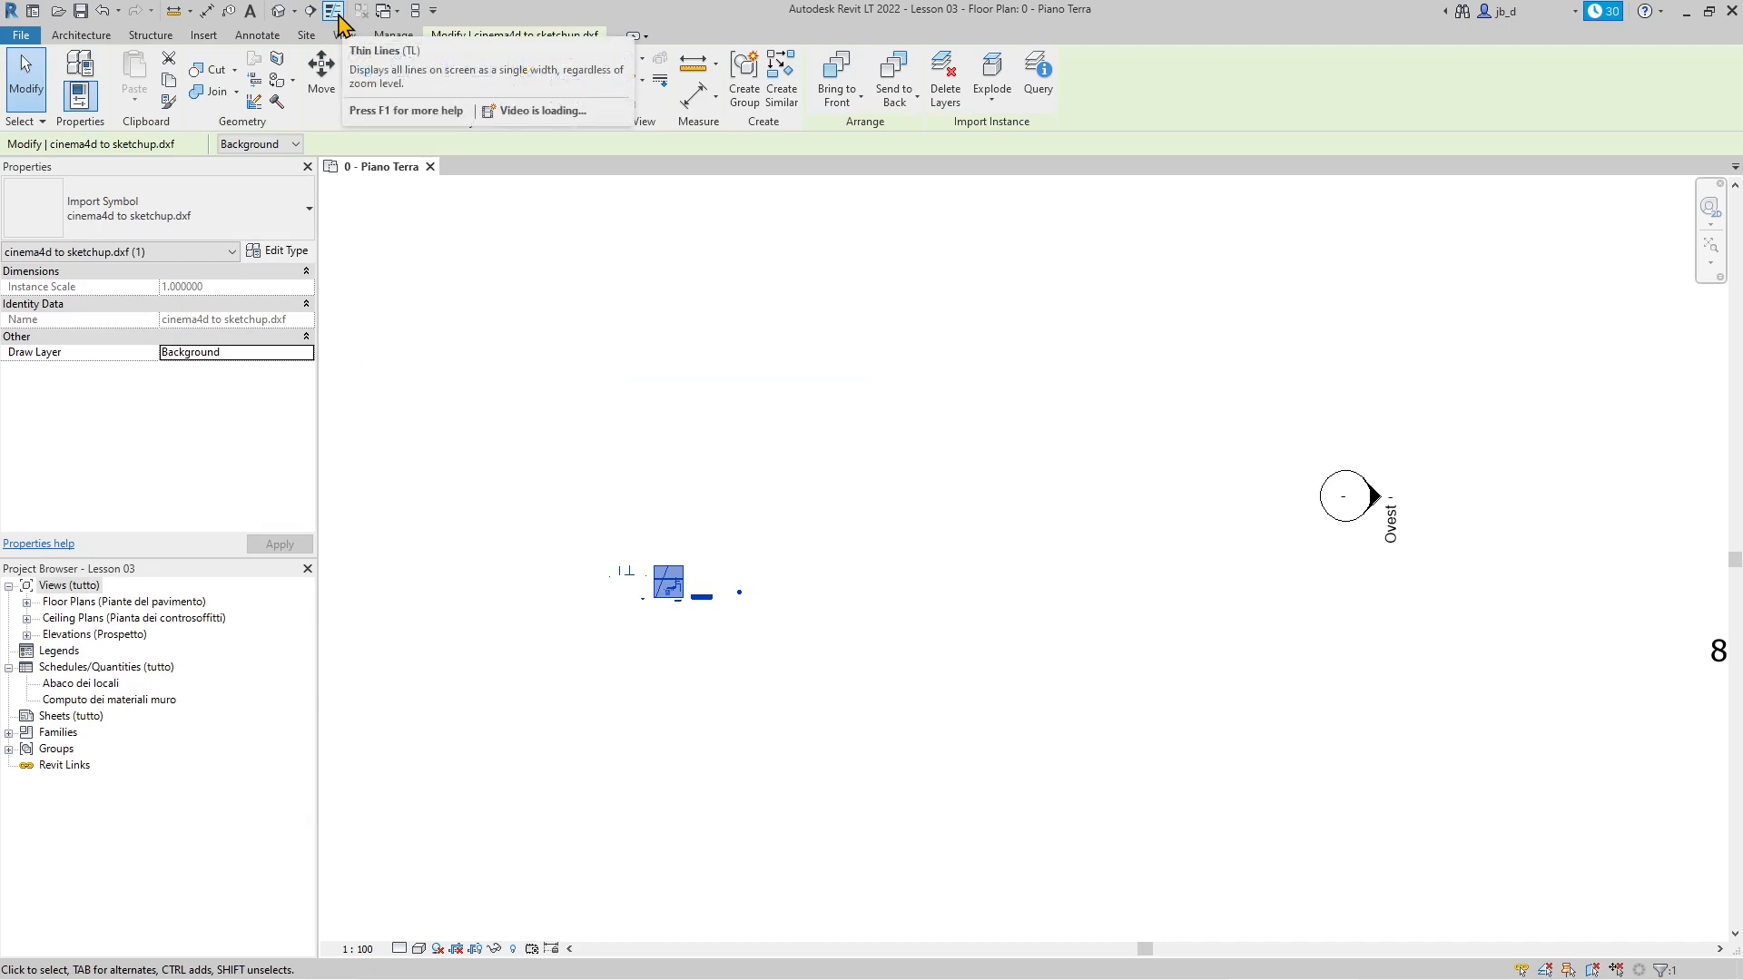
key("Escape")
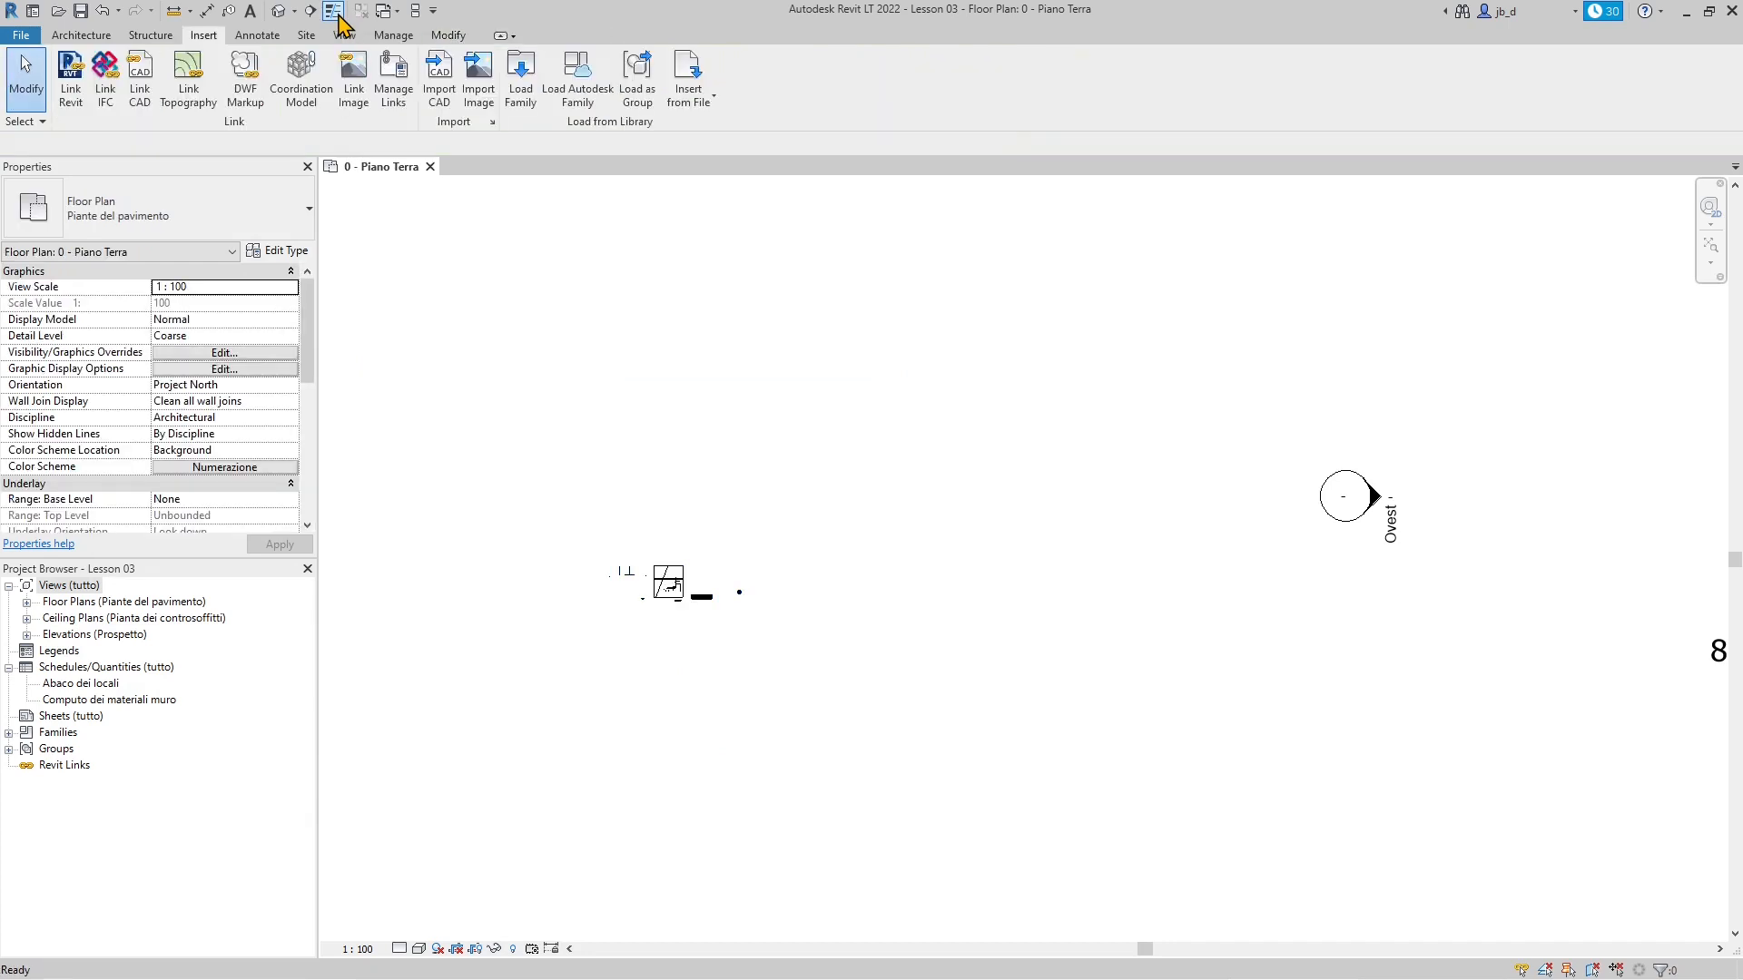
scroll(700, 650, "up", 5)
scroll(629, 572, "up", 1)
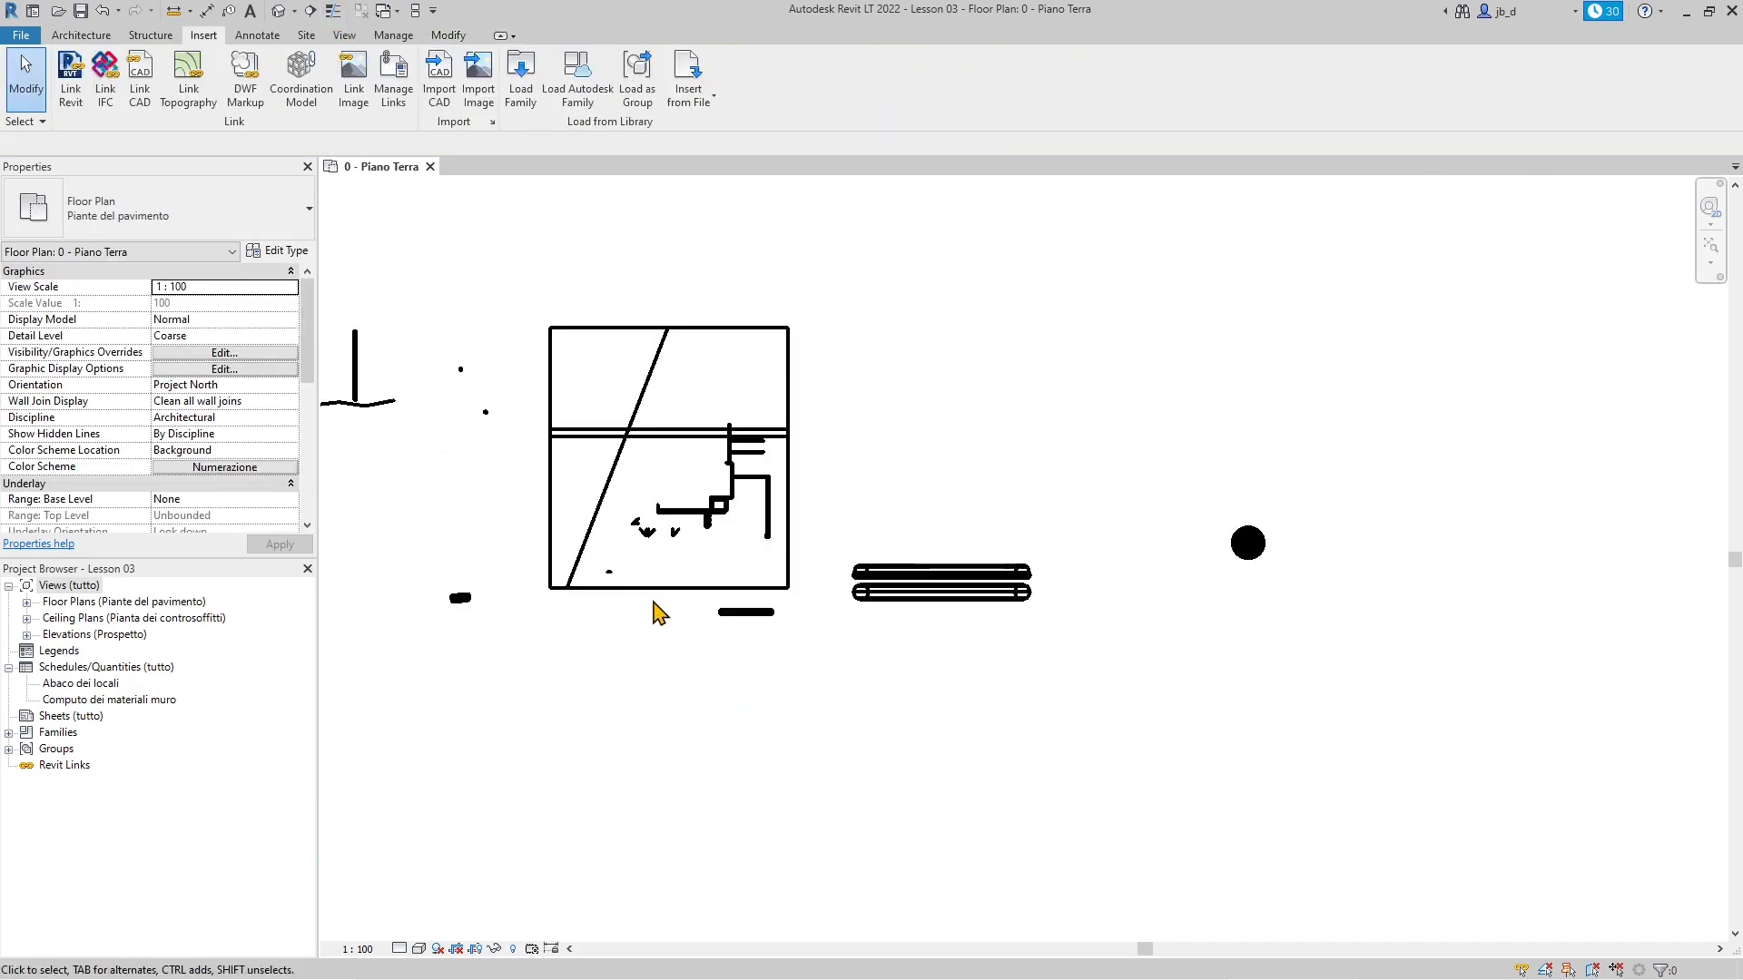
left_click(796, 626)
scroll(786, 612, "down", 2)
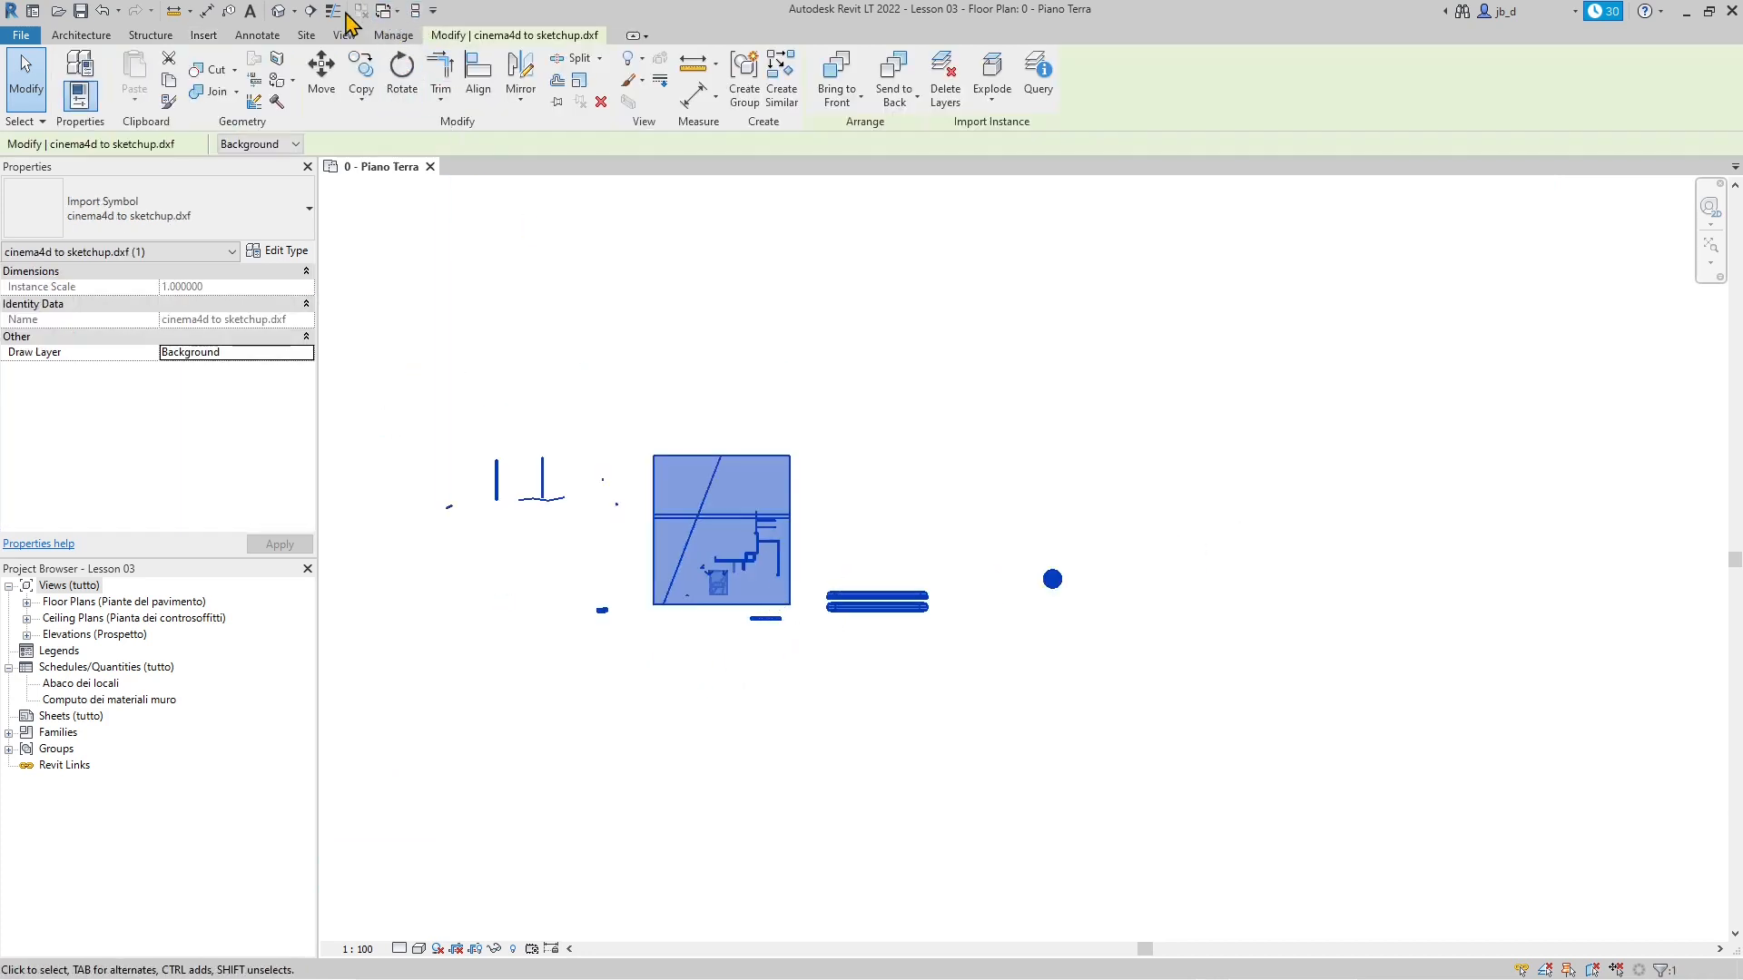
key("Escape")
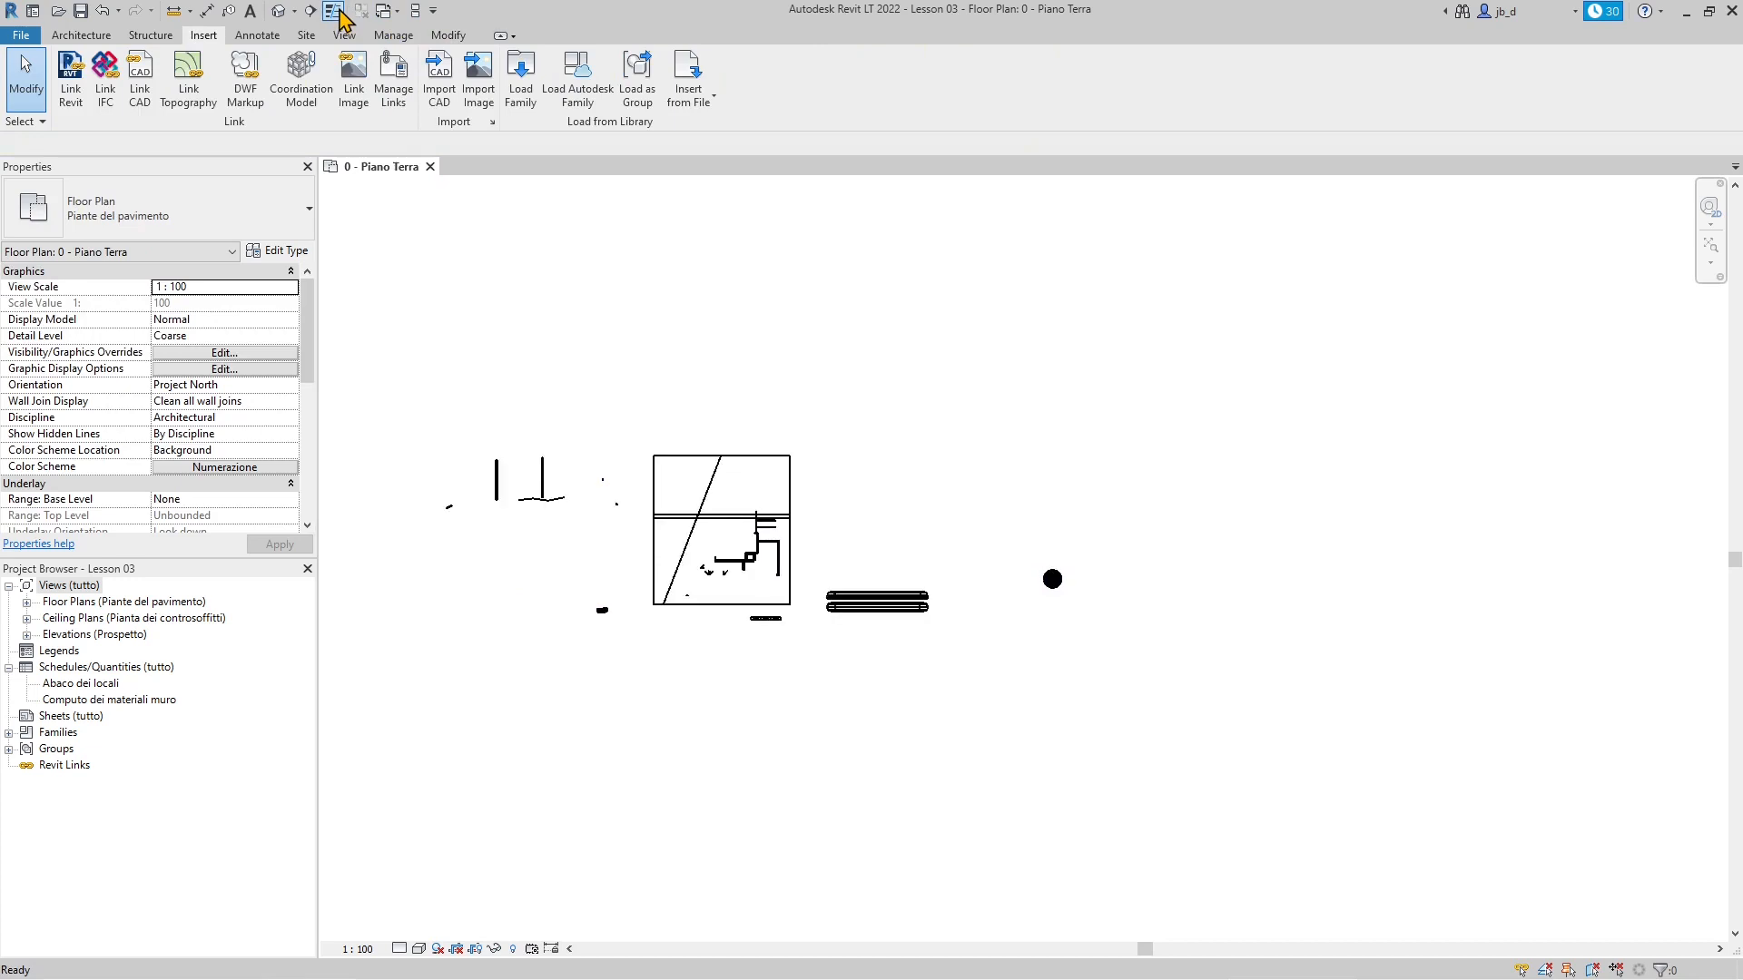
scroll(731, 646, "up", 5)
scroll(737, 645, "up", 1)
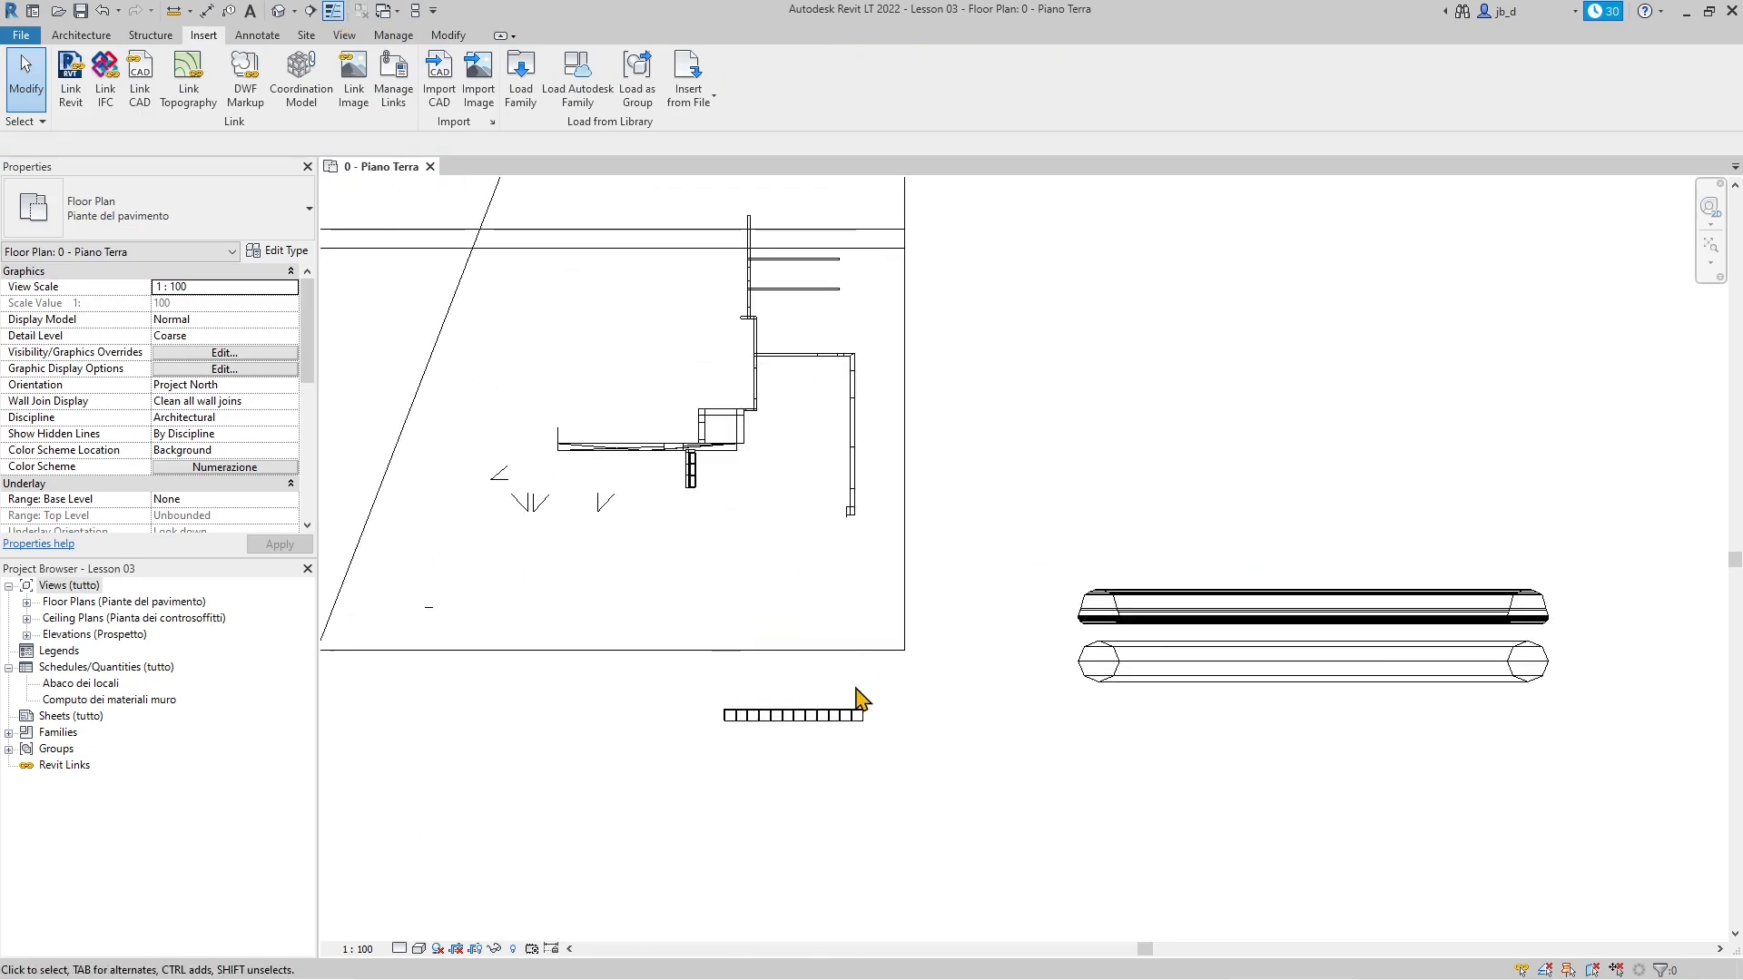
Step: Scale the imported cinema4d to sketchup.dxf numerically by a factor of 10, using an origin point next to it
left_click(1191, 676)
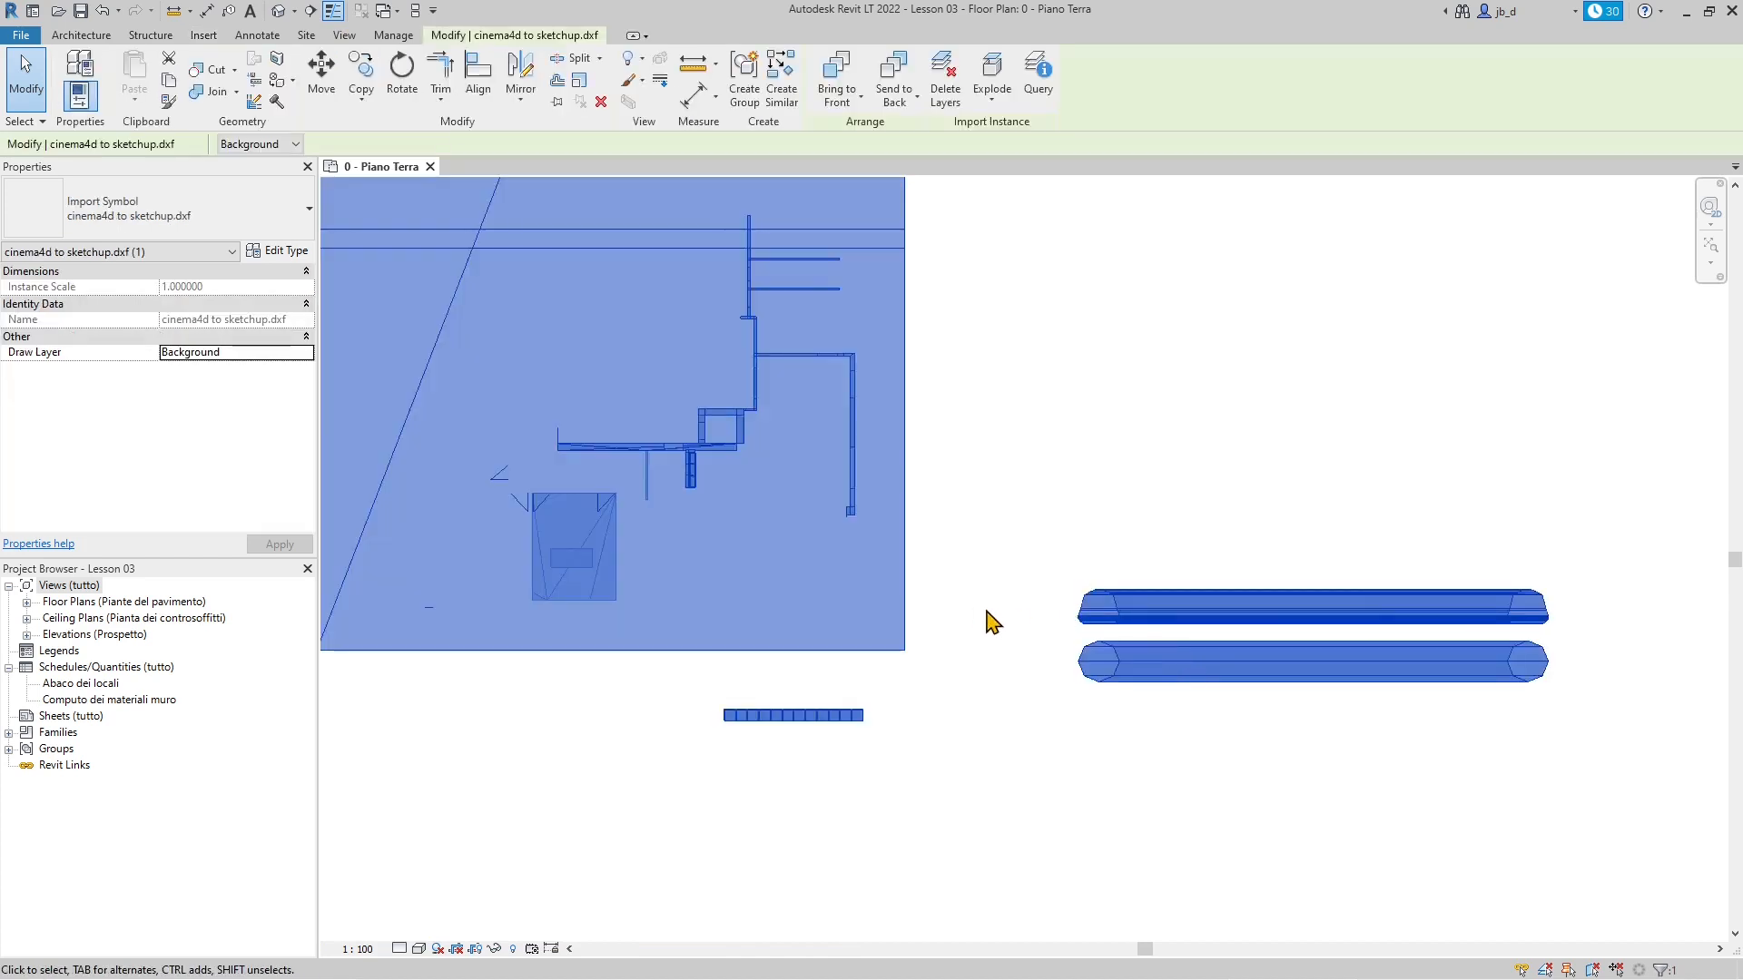
scroll(993, 616, "down", 2)
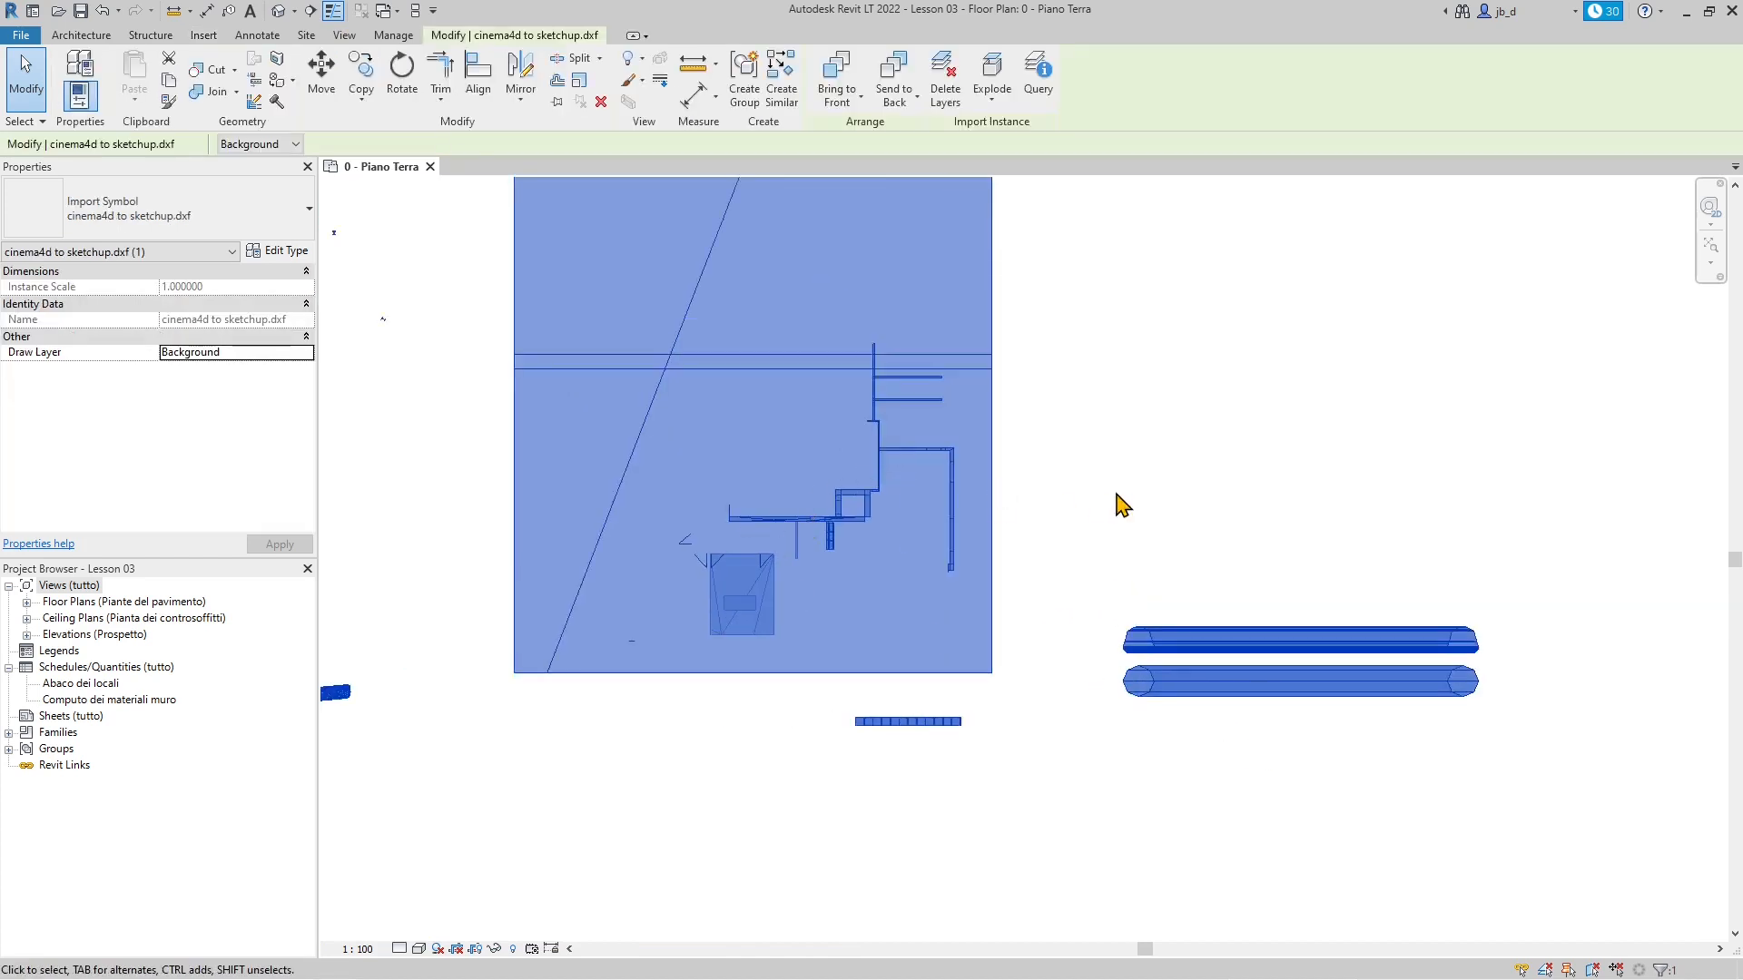
scroll(1210, 552, "down", 2)
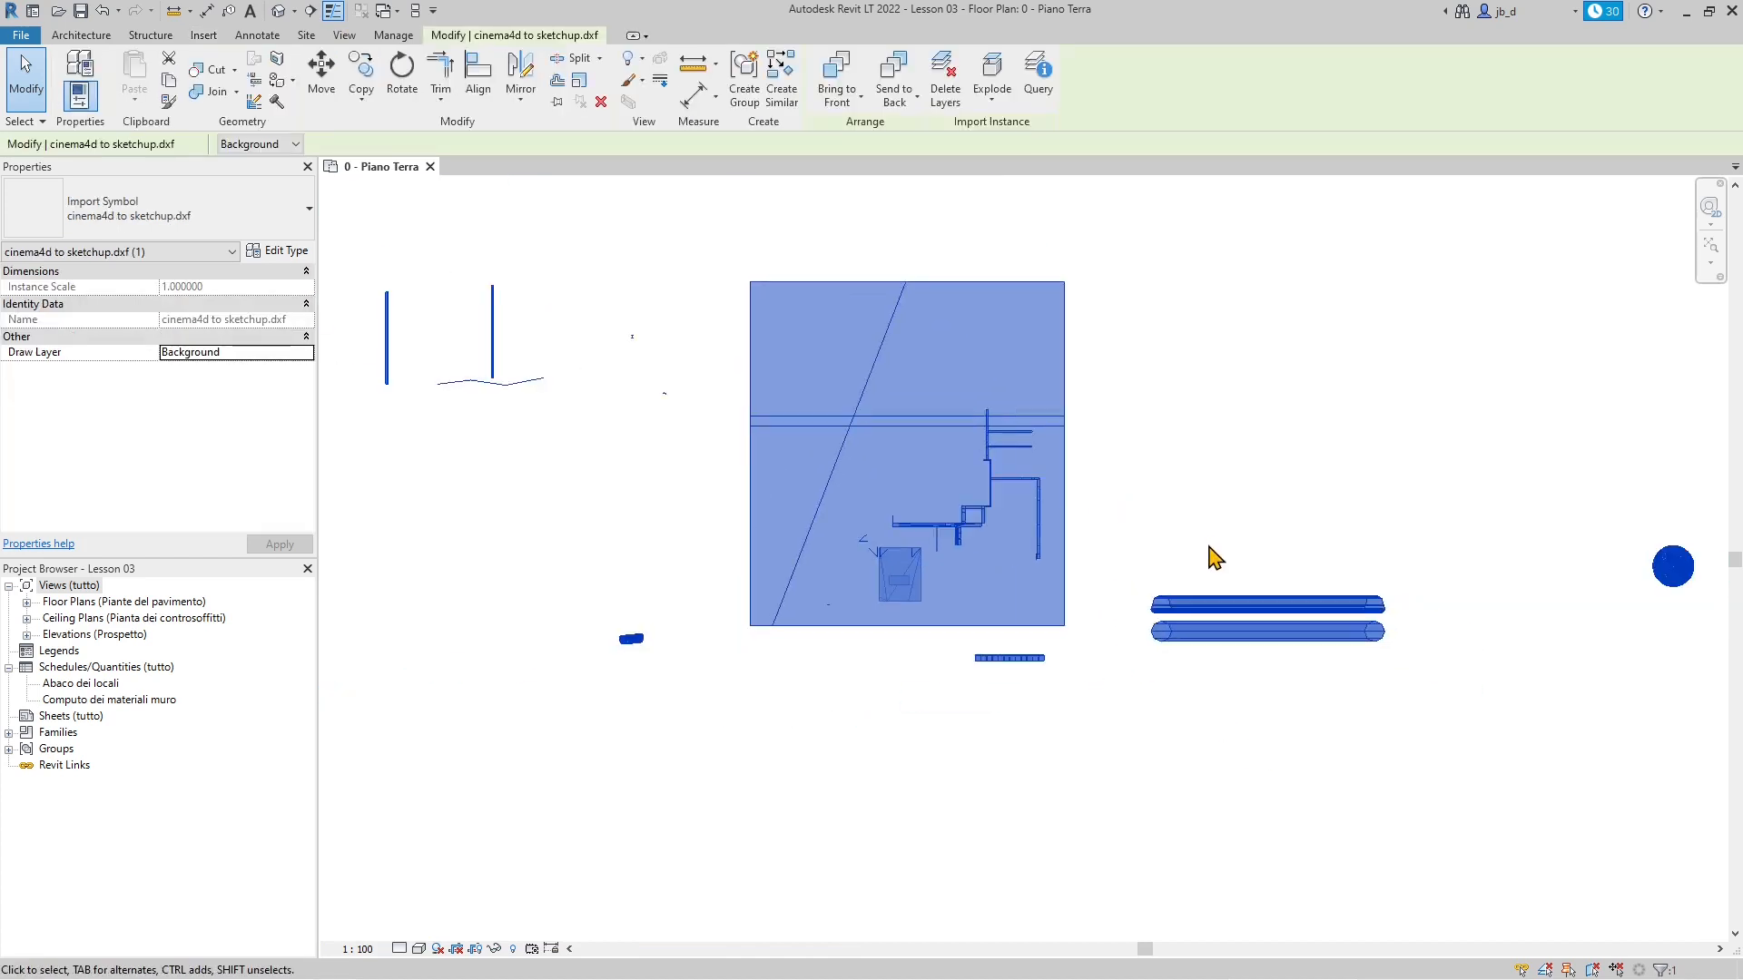
left_click(1292, 487)
left_click(1173, 633)
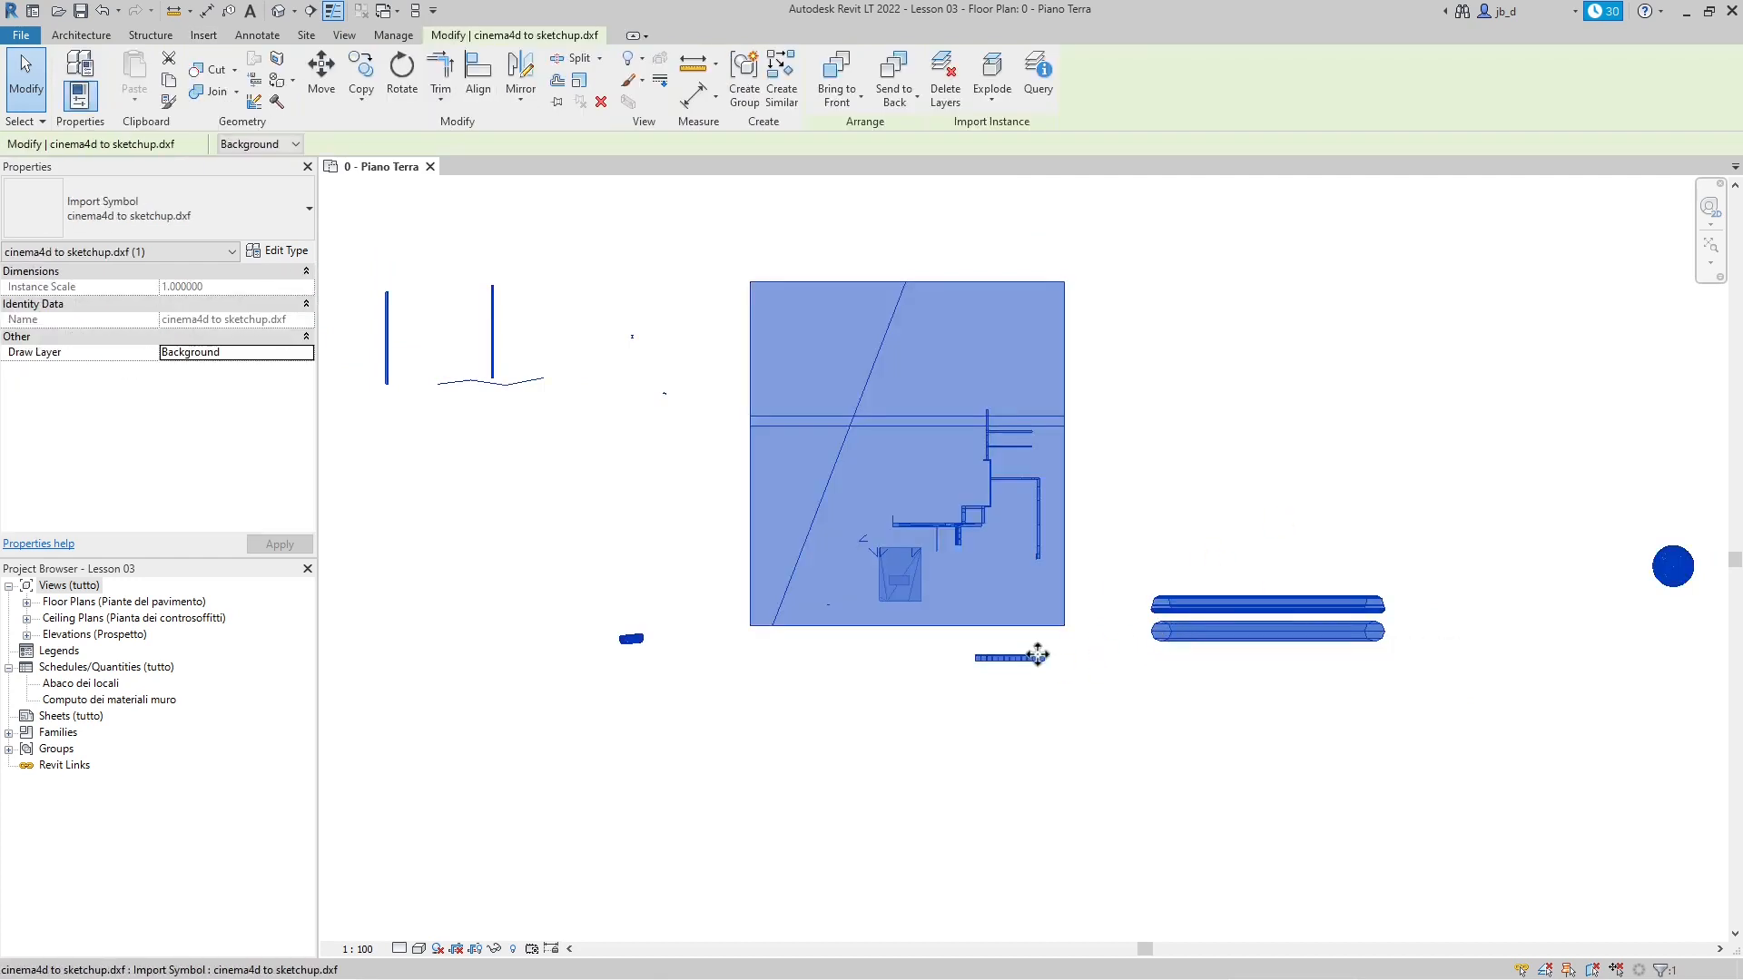
scroll(877, 600, "down", 2)
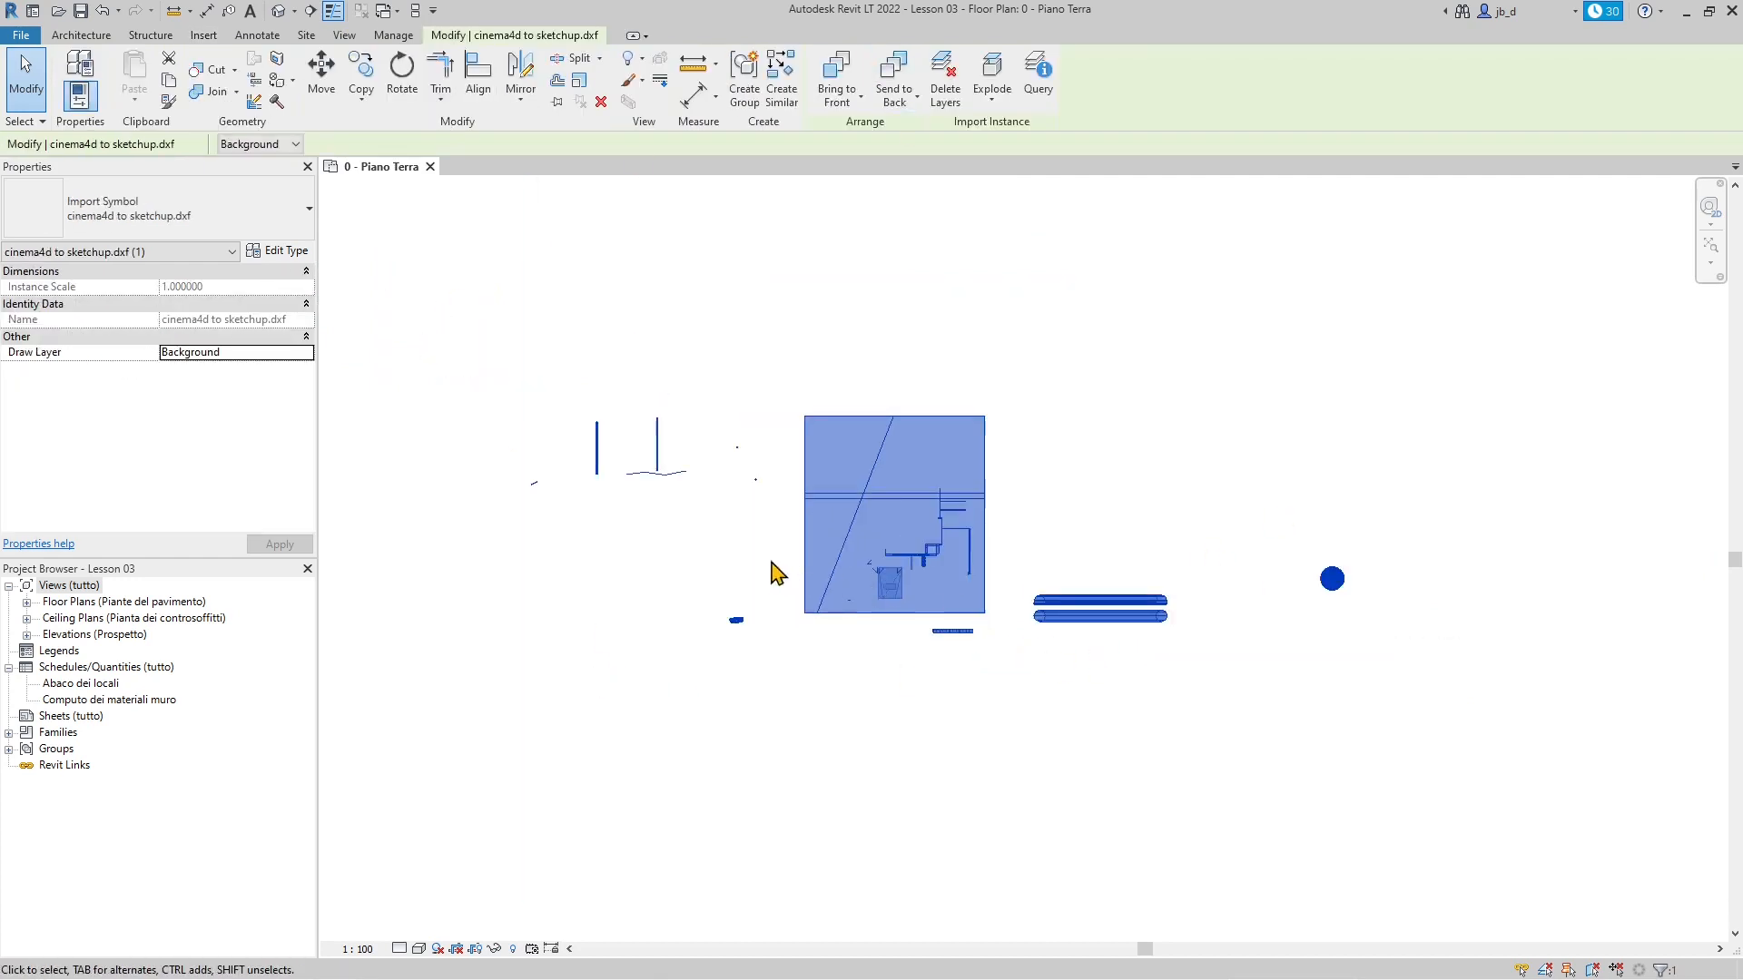
scroll(793, 654, "down", 6)
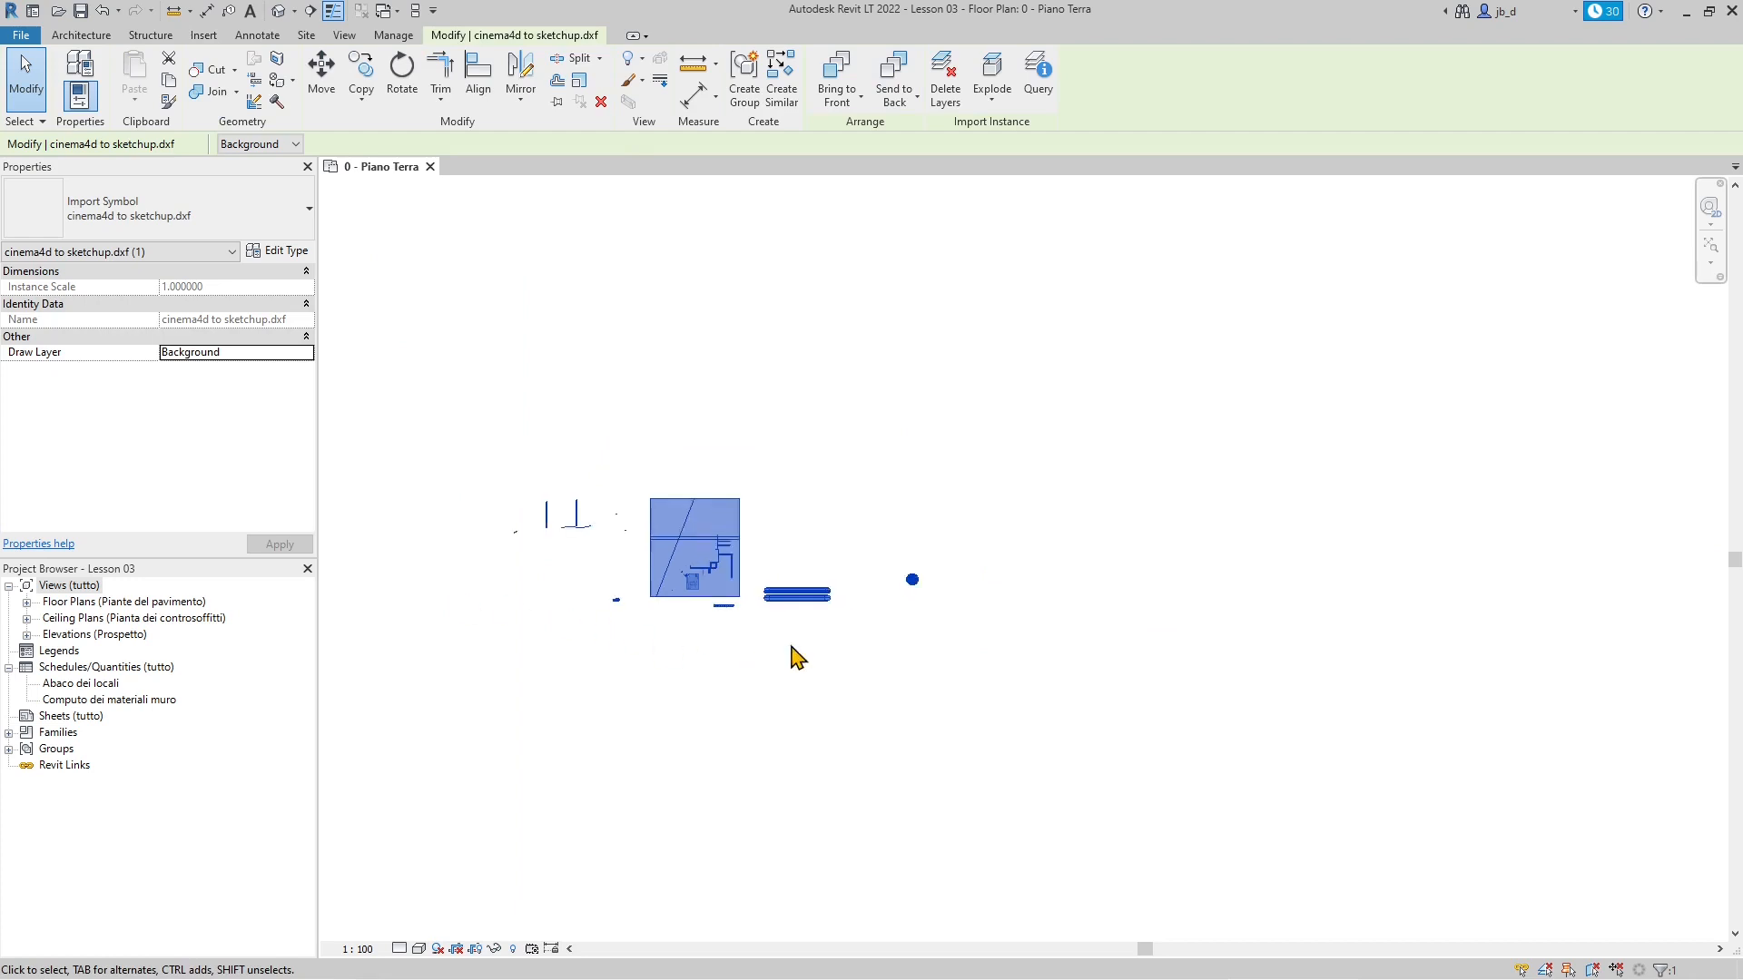
scroll(568, 557, "down", 6)
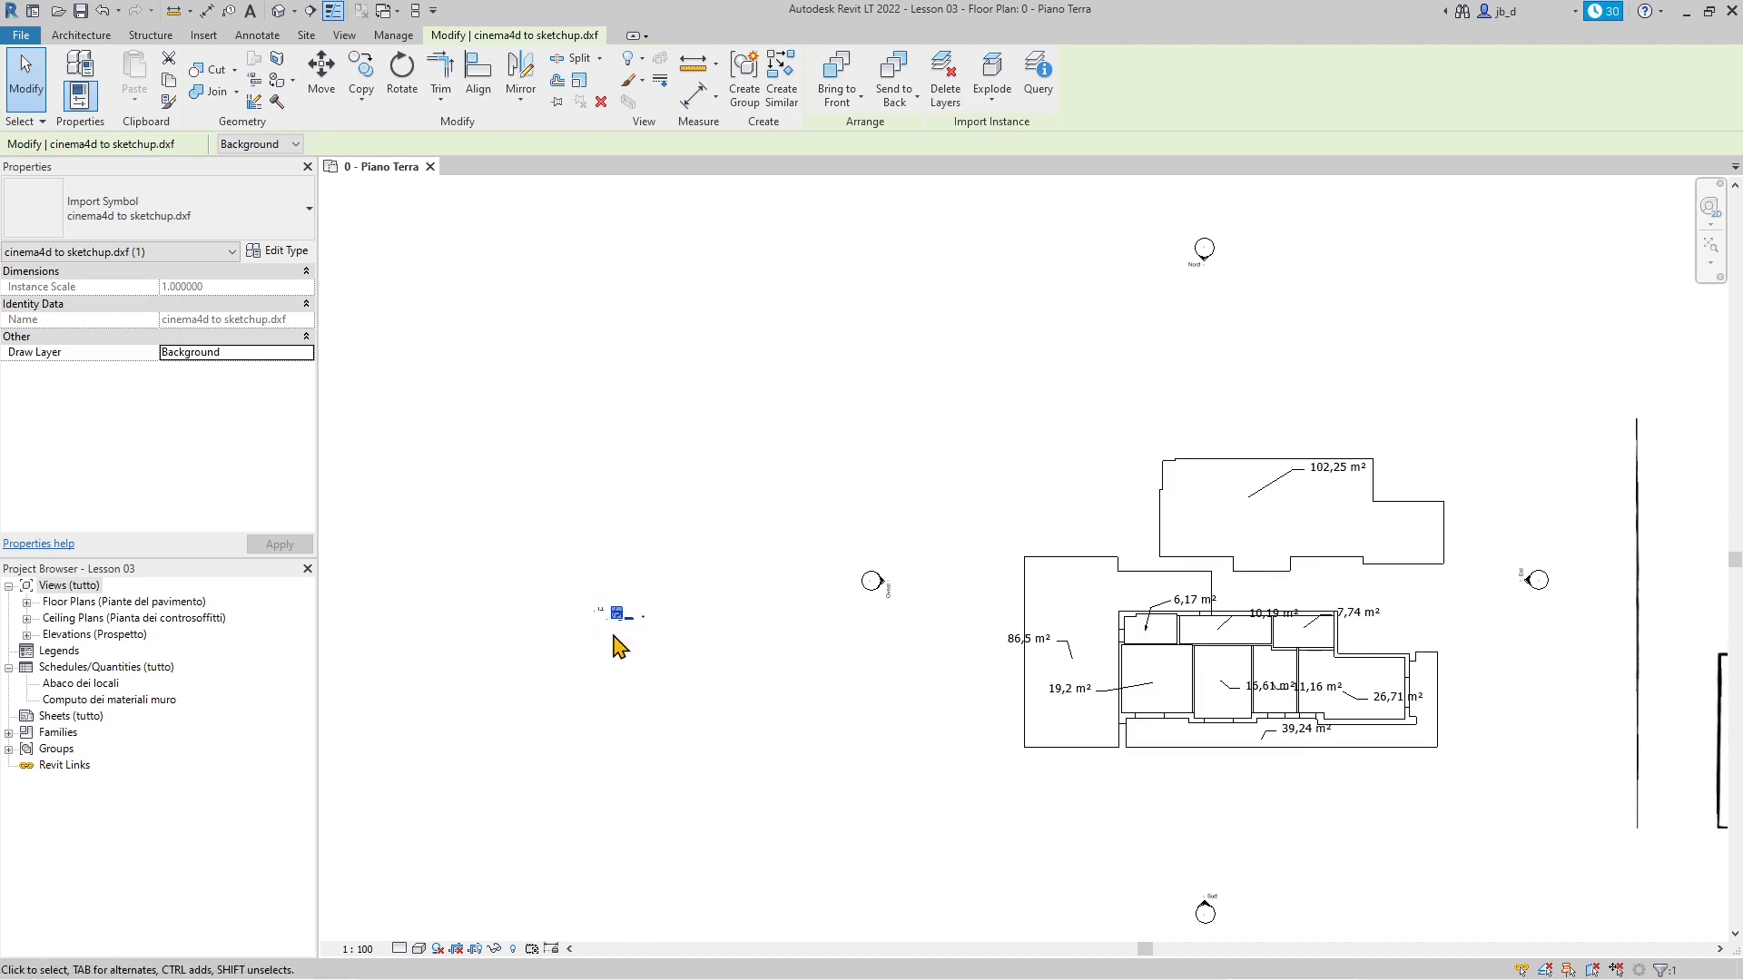
scroll(615, 691, "up", 1)
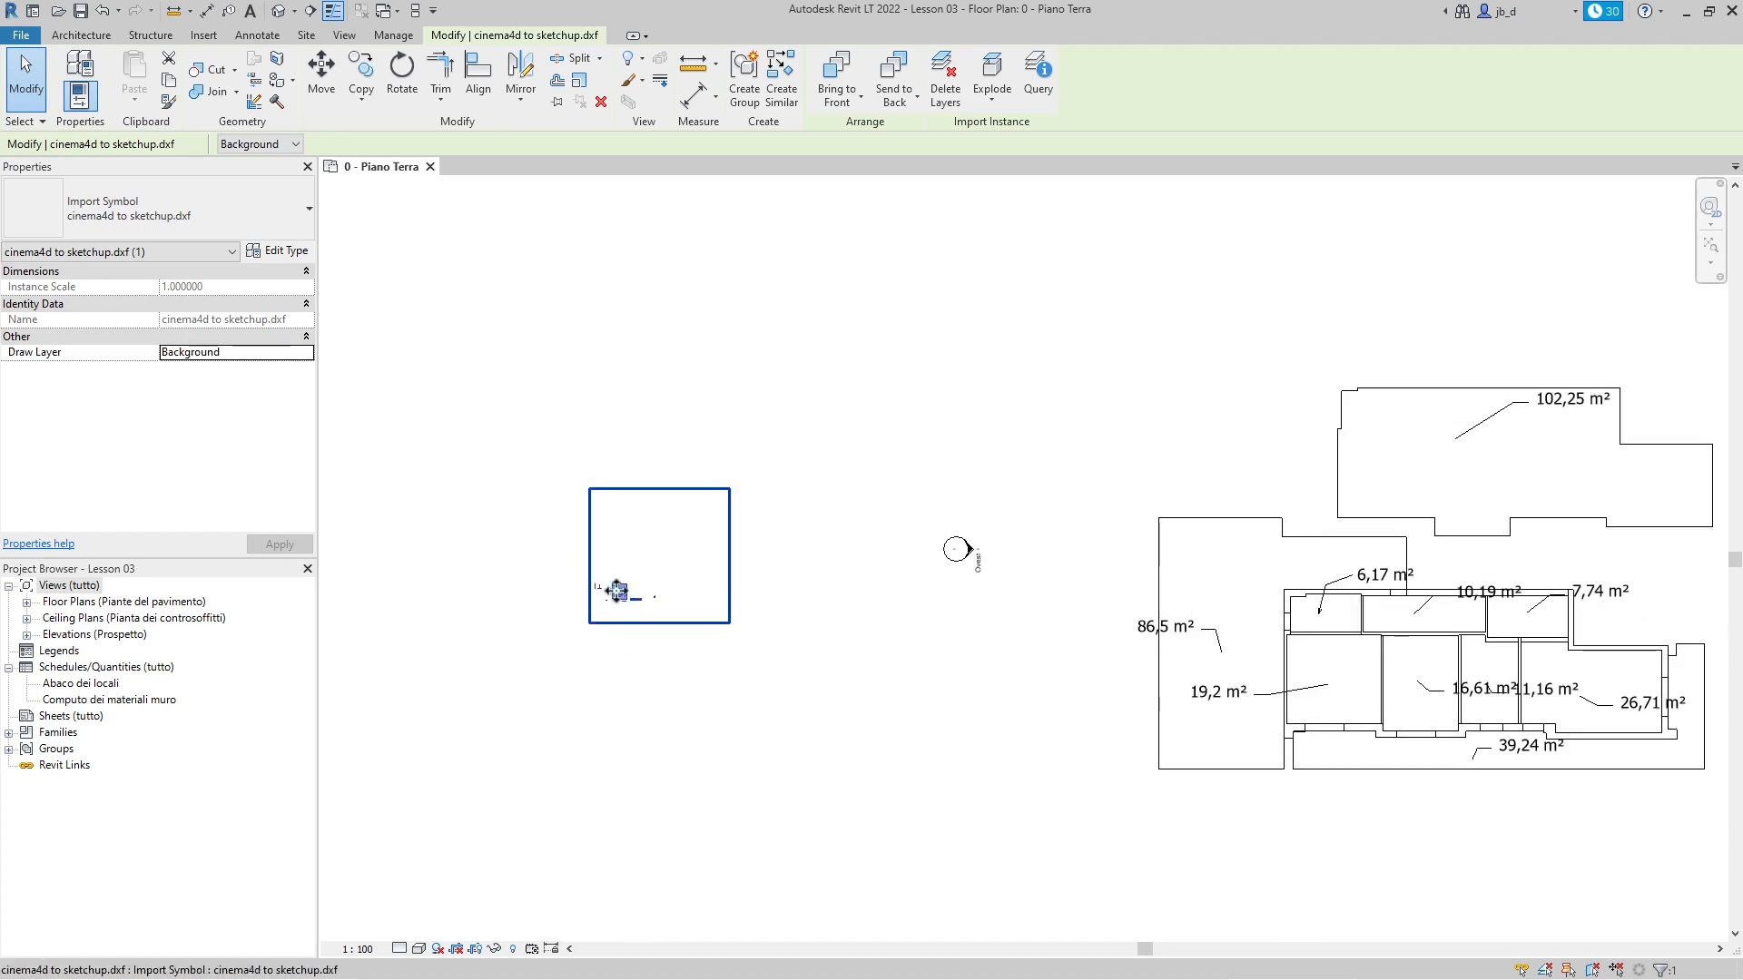
left_click(586, 87)
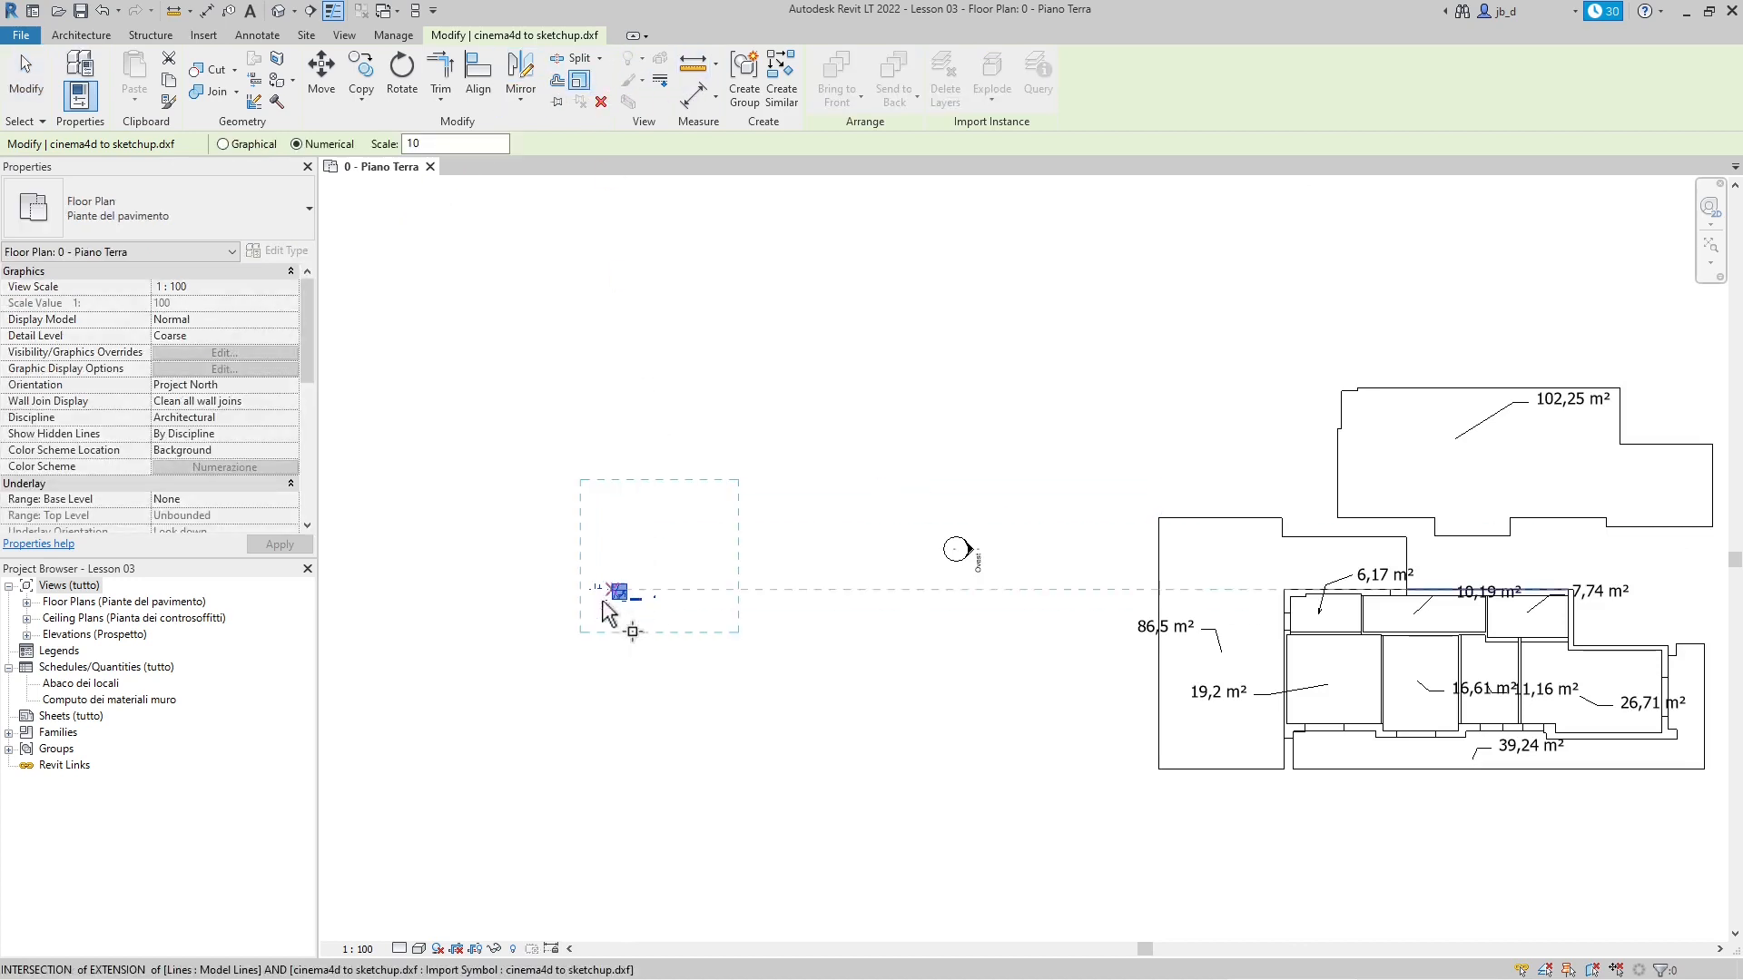
left_click(596, 539)
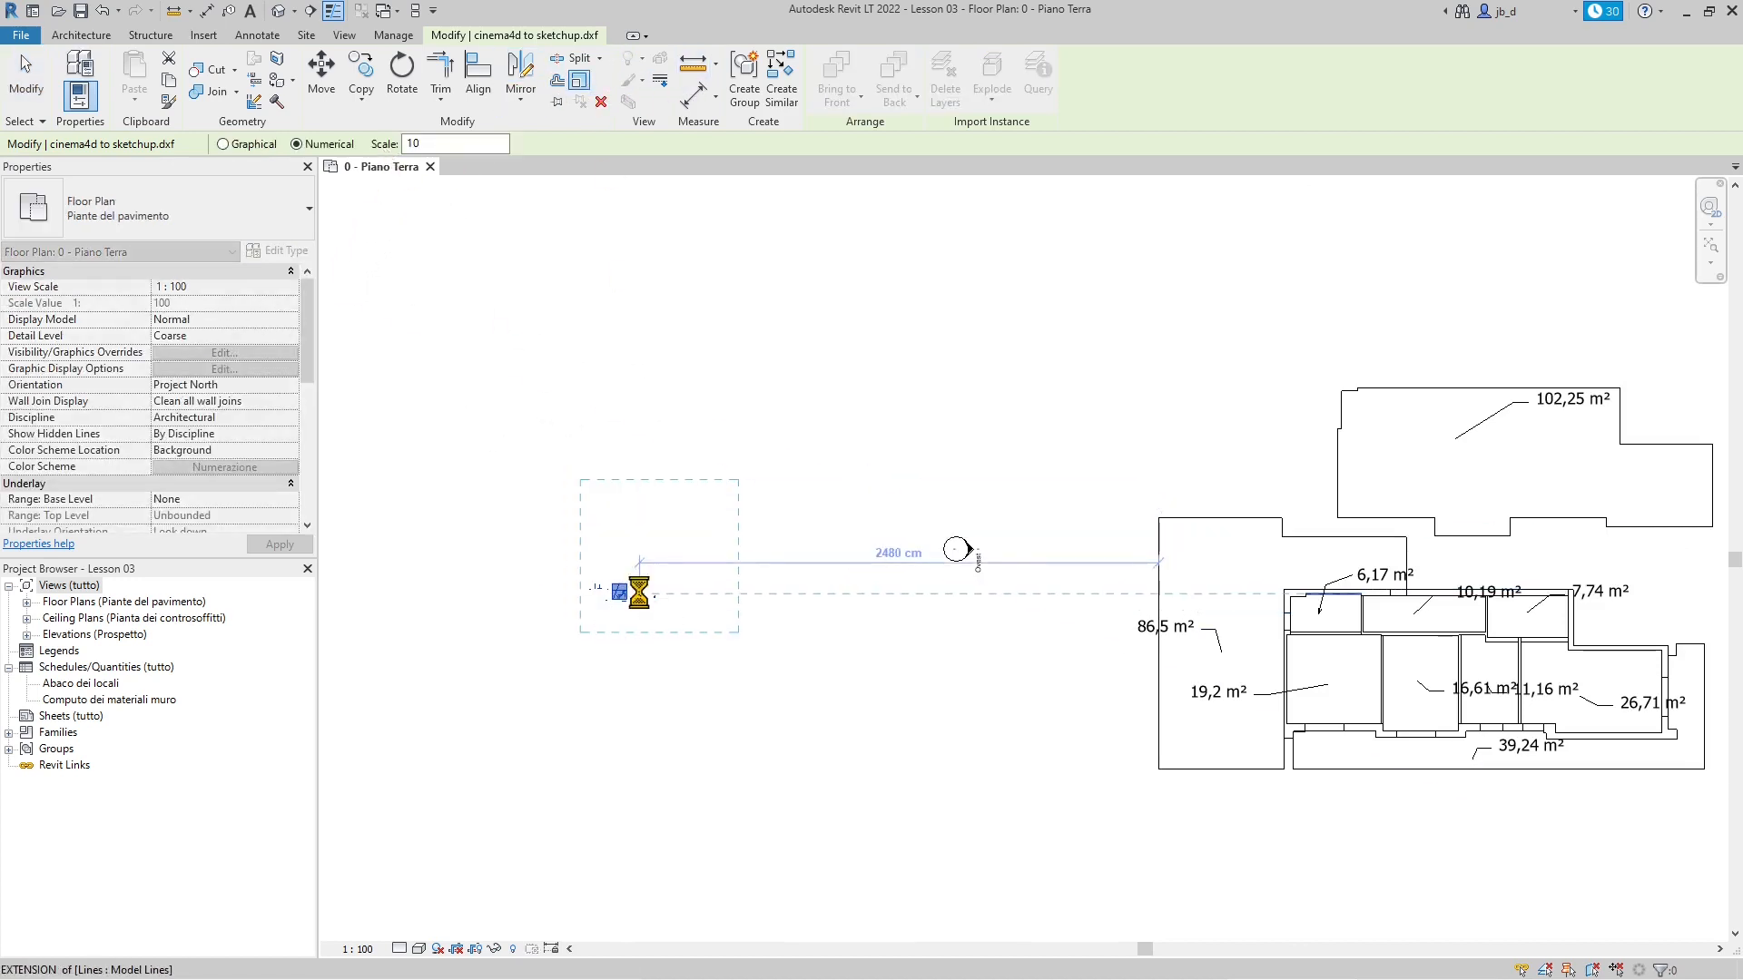
Step: Deselect the scaled DXF and compare its size and position with the rest of the floor plan
left_click(720, 543)
scroll(700, 654, "down", 1)
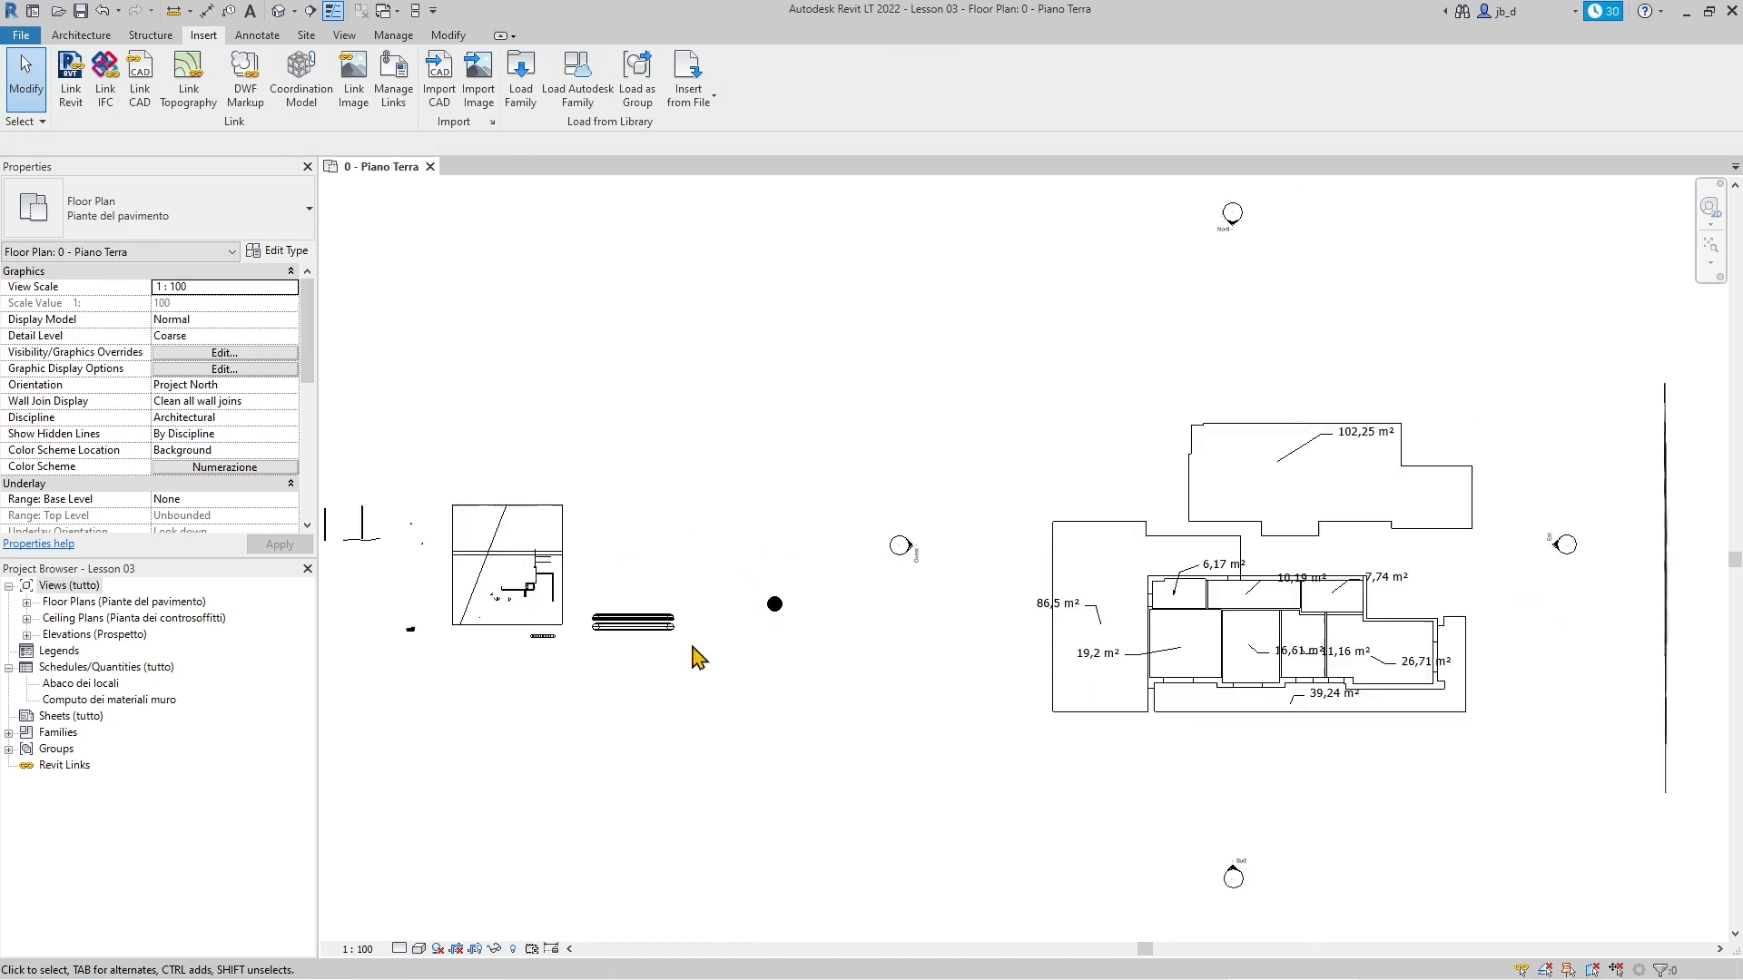
scroll(518, 630, "up", 2)
scroll(750, 620, "down", 2)
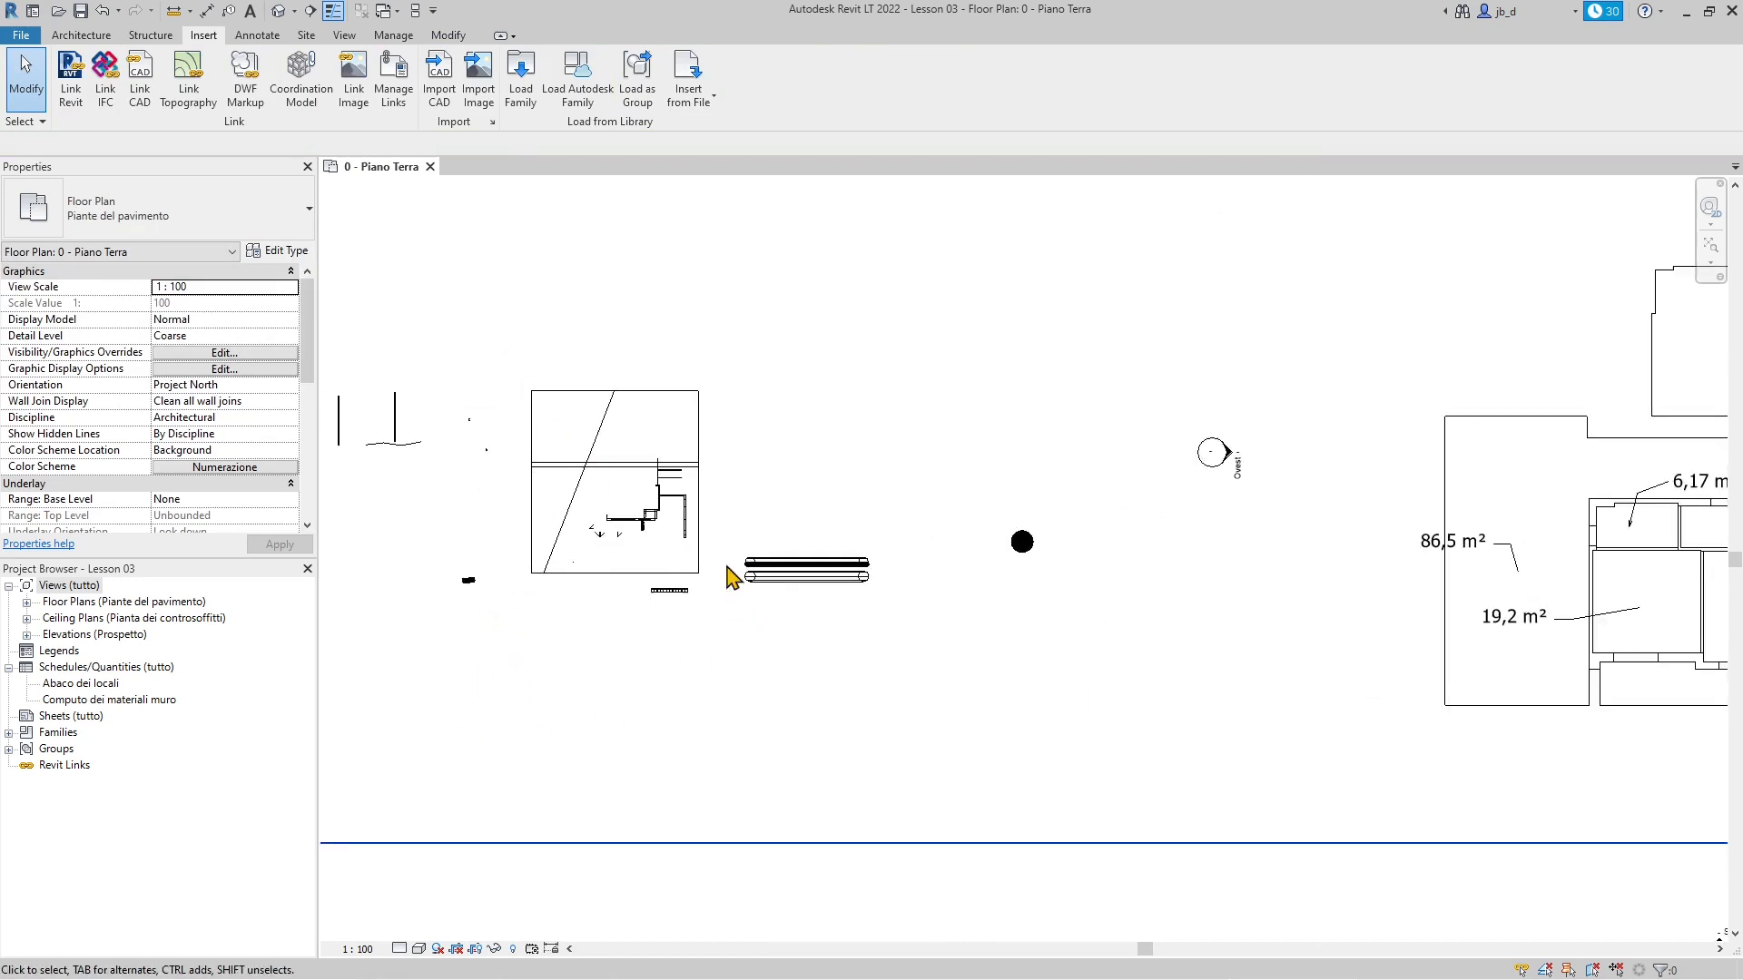
scroll(731, 576, "down", 1)
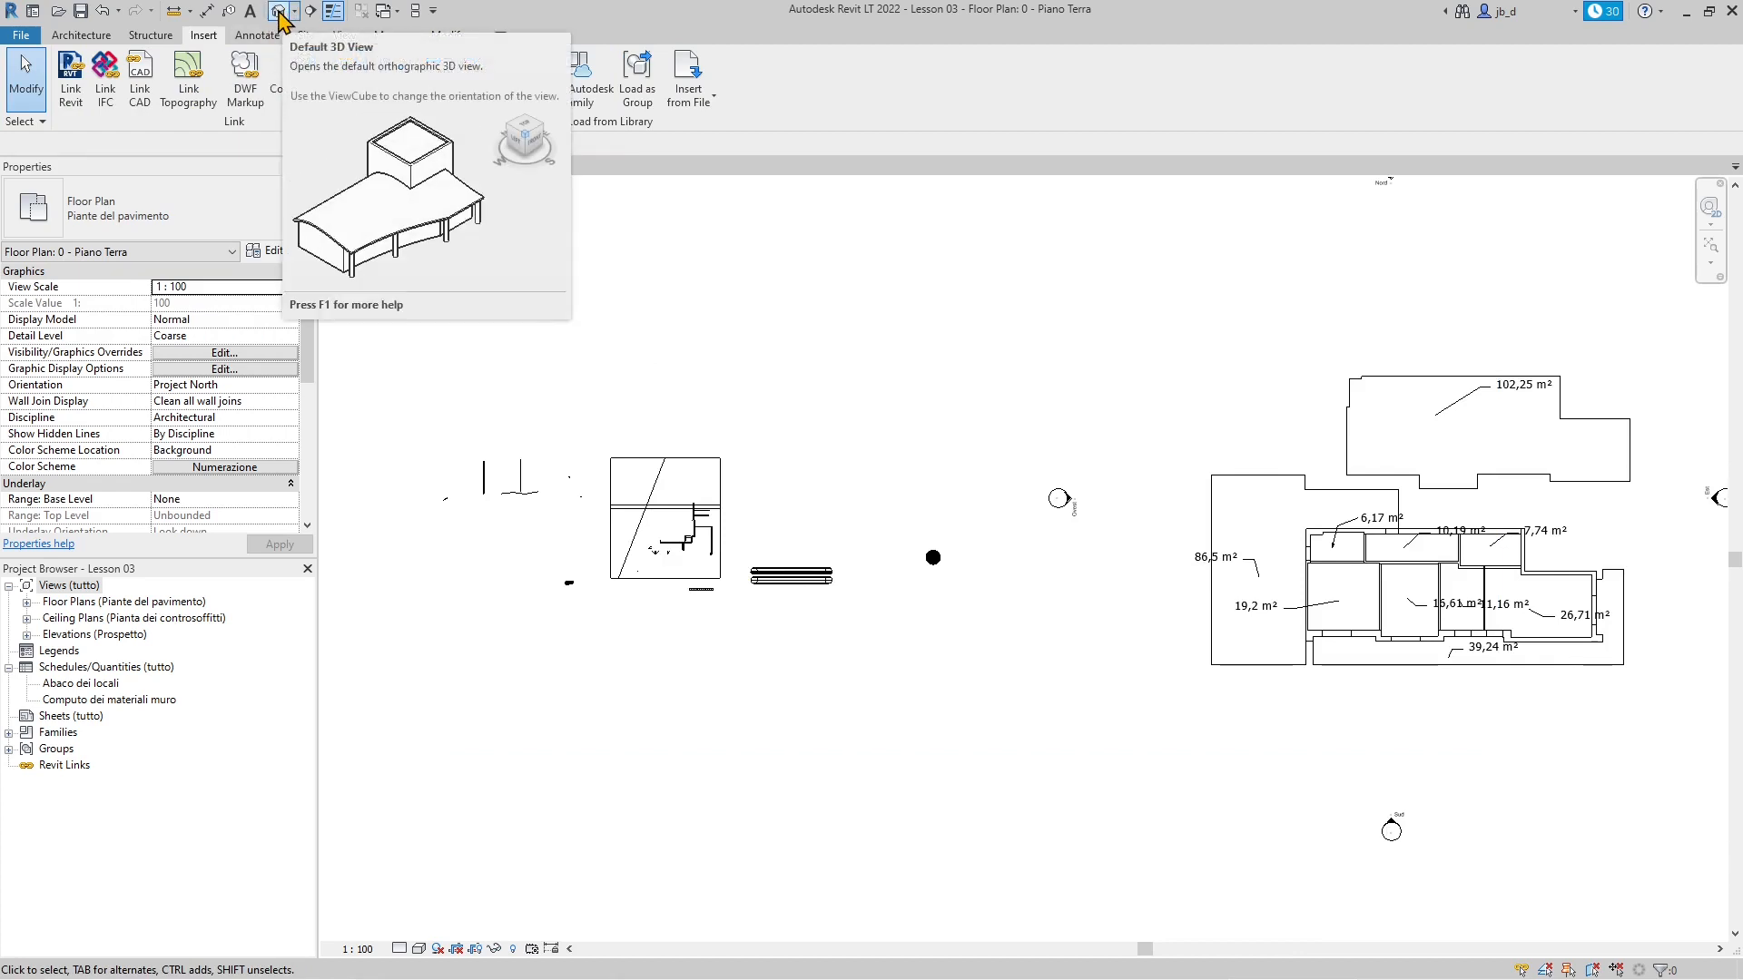
Step: Open the default 3D view and look over the whole model for the imported DXF
left_click(344, 35)
left_click(495, 78)
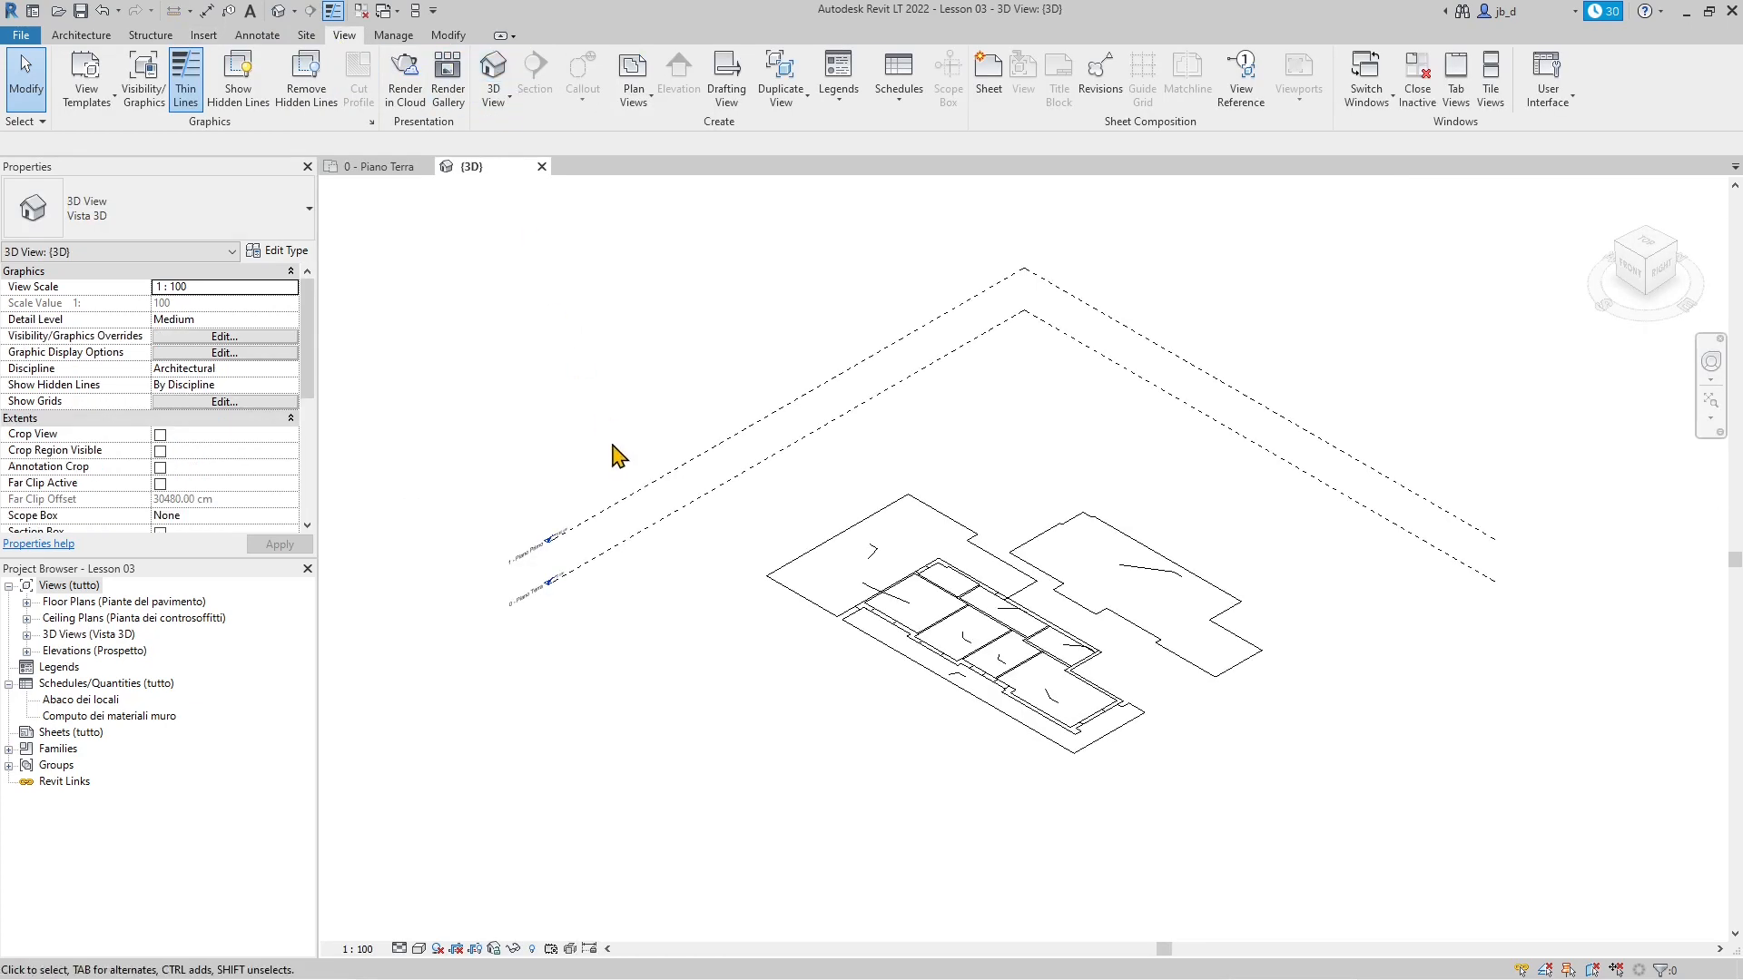
scroll(885, 504, "down", 5)
scroll(879, 575, "up", 5)
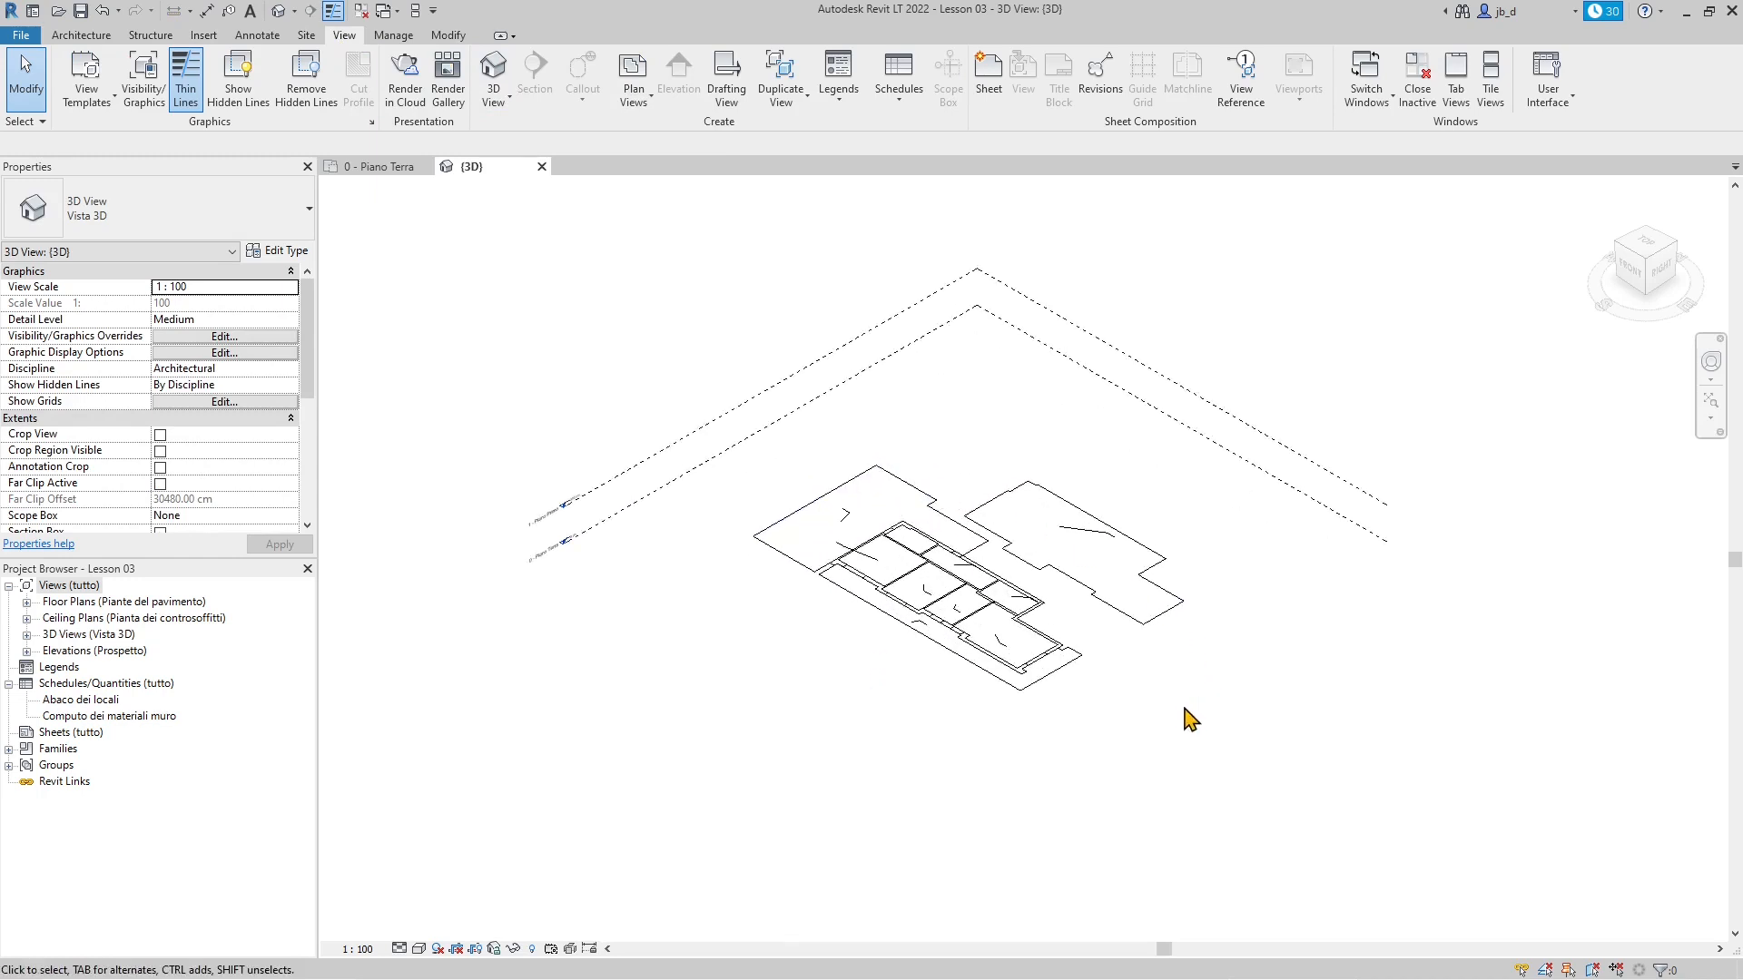
scroll(1165, 715, "down", 4)
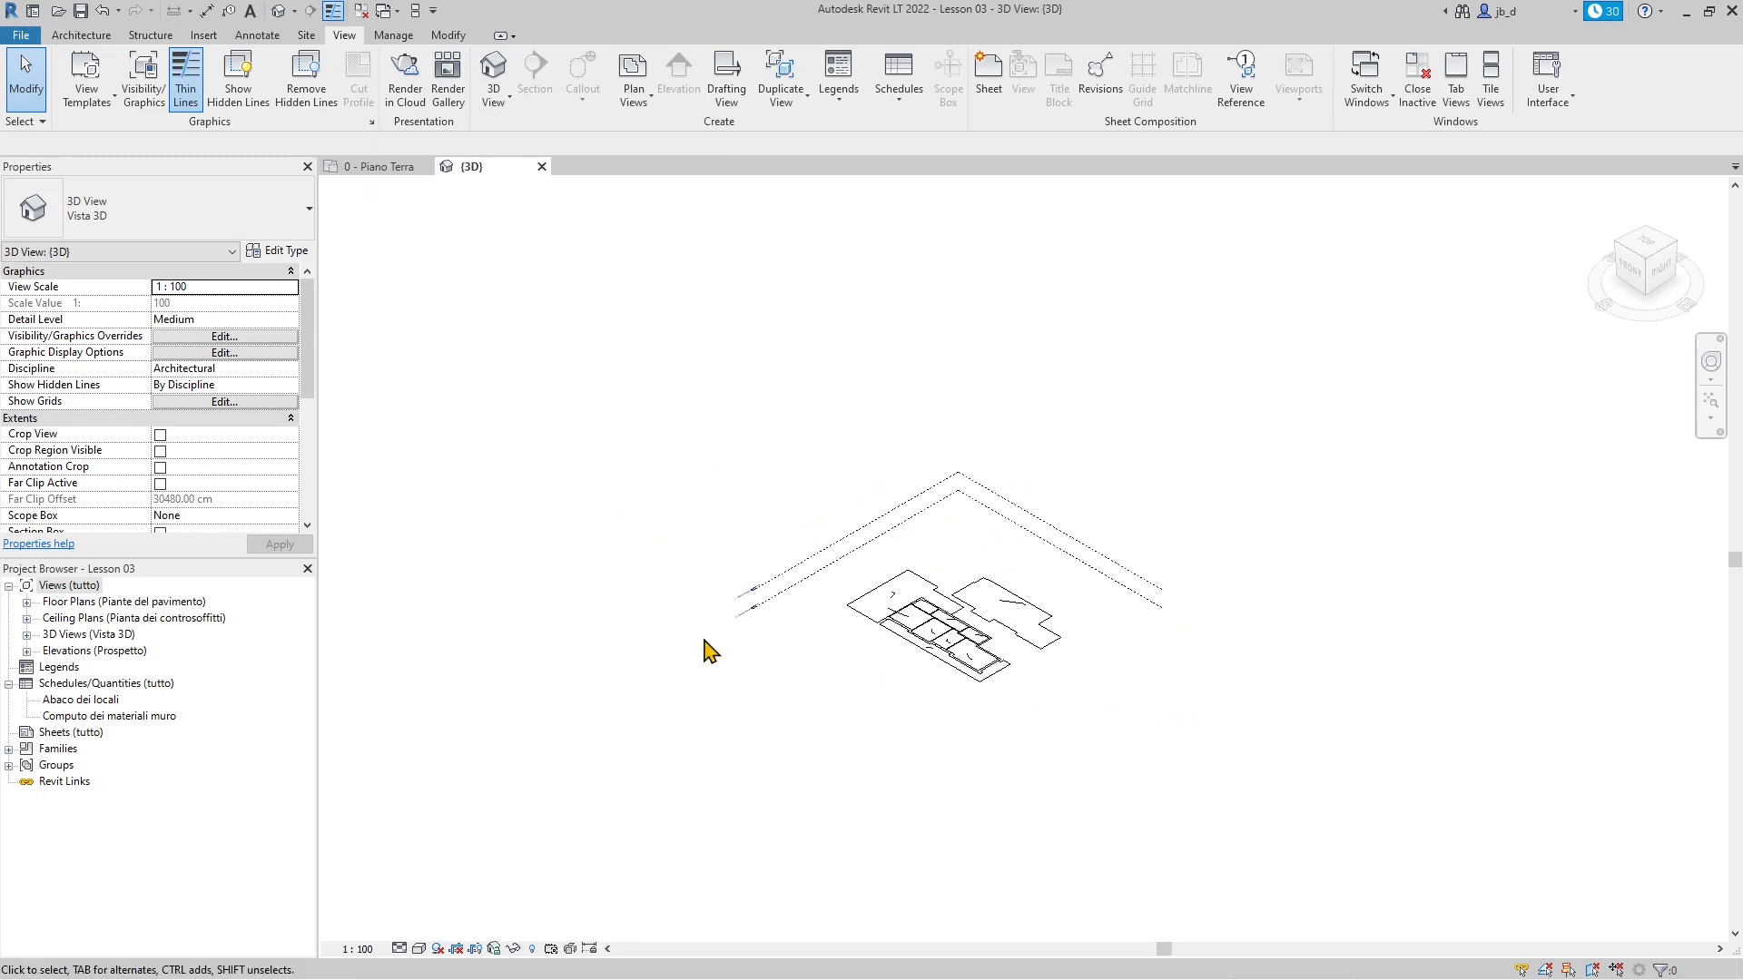
Step: Return to the 0 - Piano Terra floor plan and display its crop region around the drawings
left_click(363, 167)
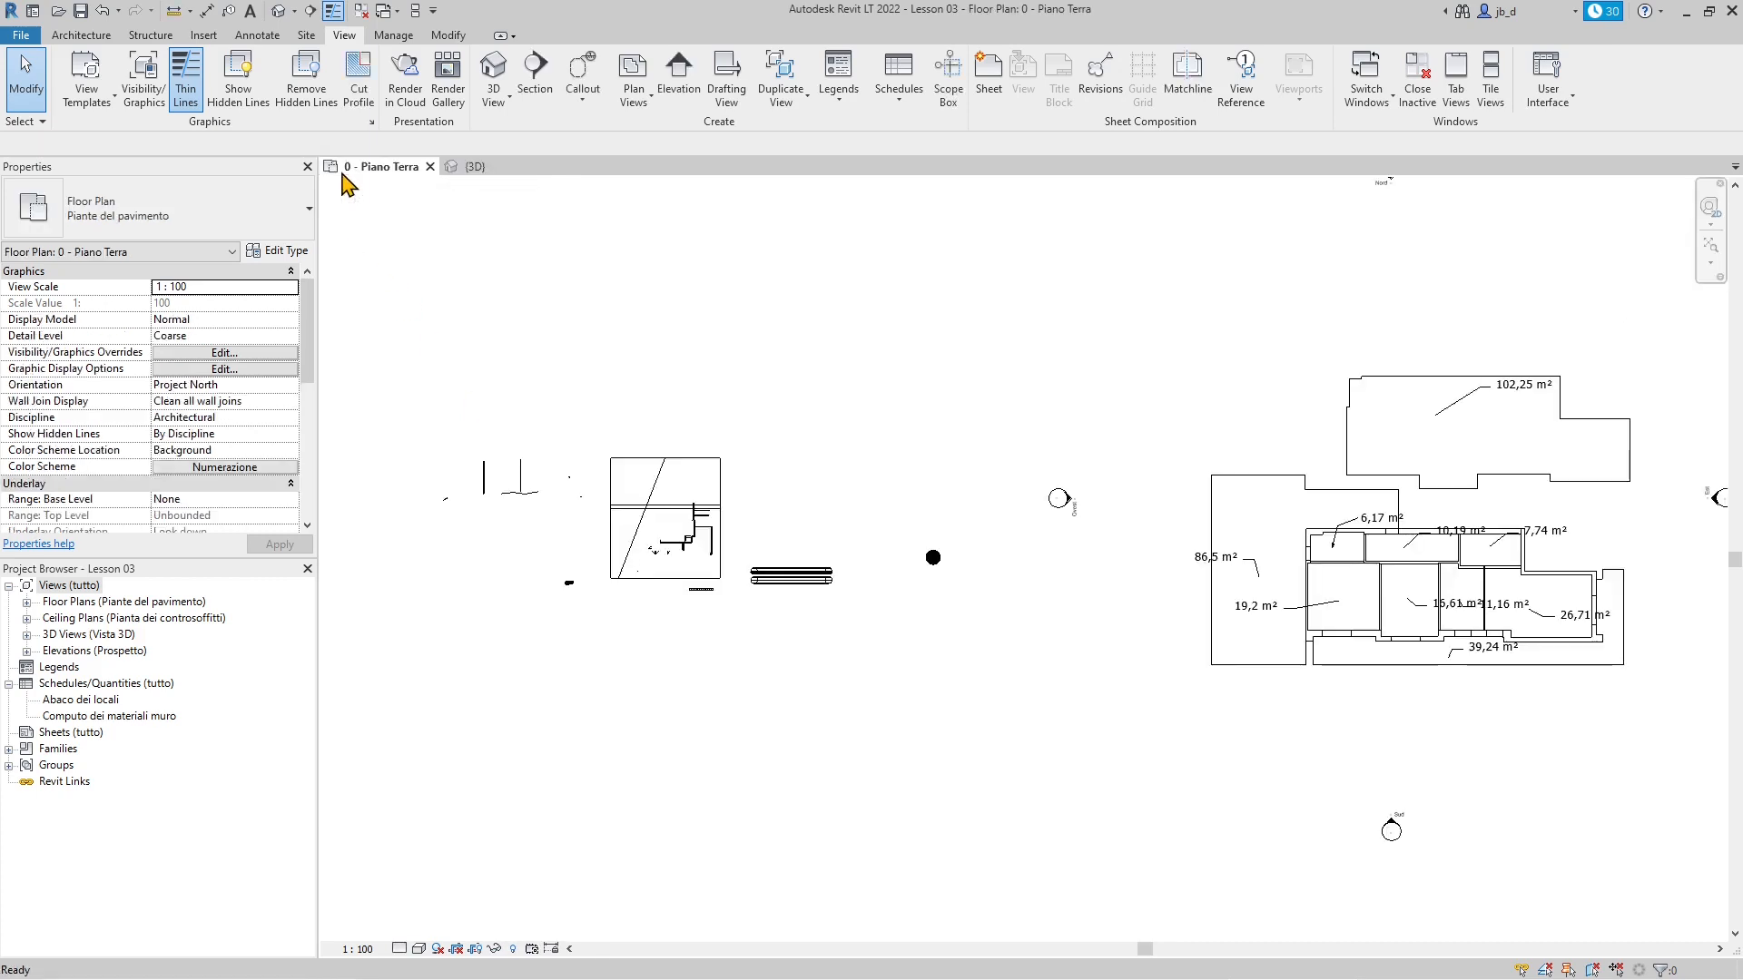
left_click(723, 570)
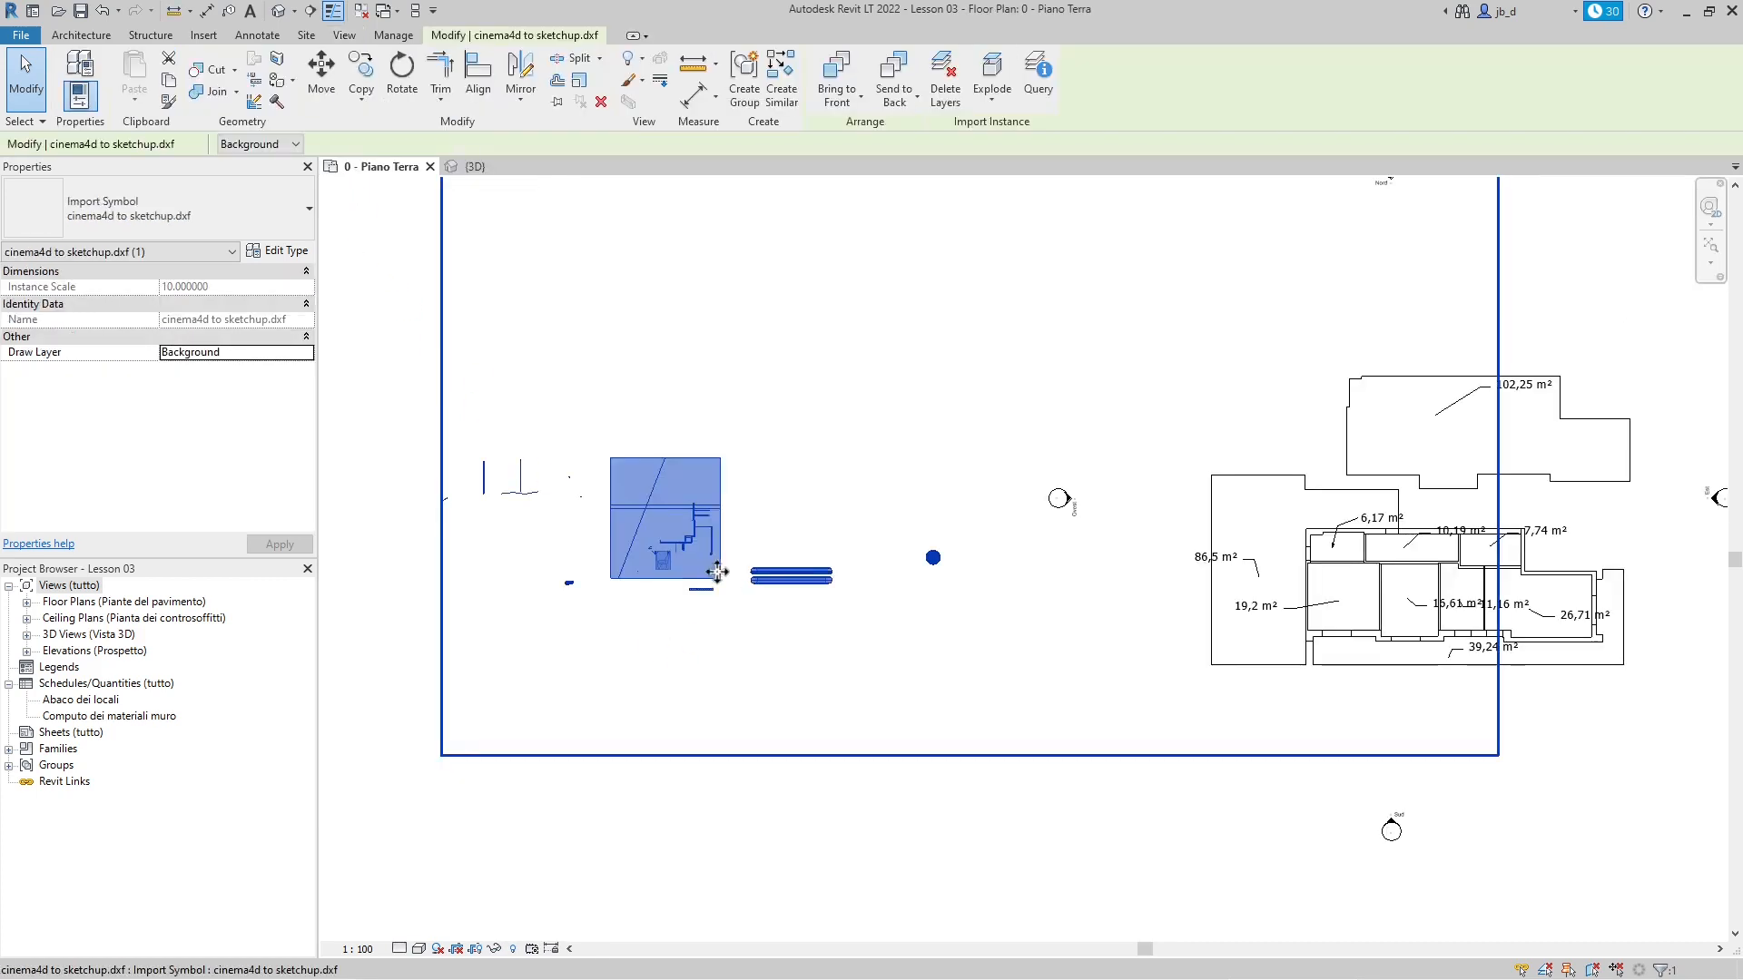
scroll(695, 582, "down", 2)
key("Escape")
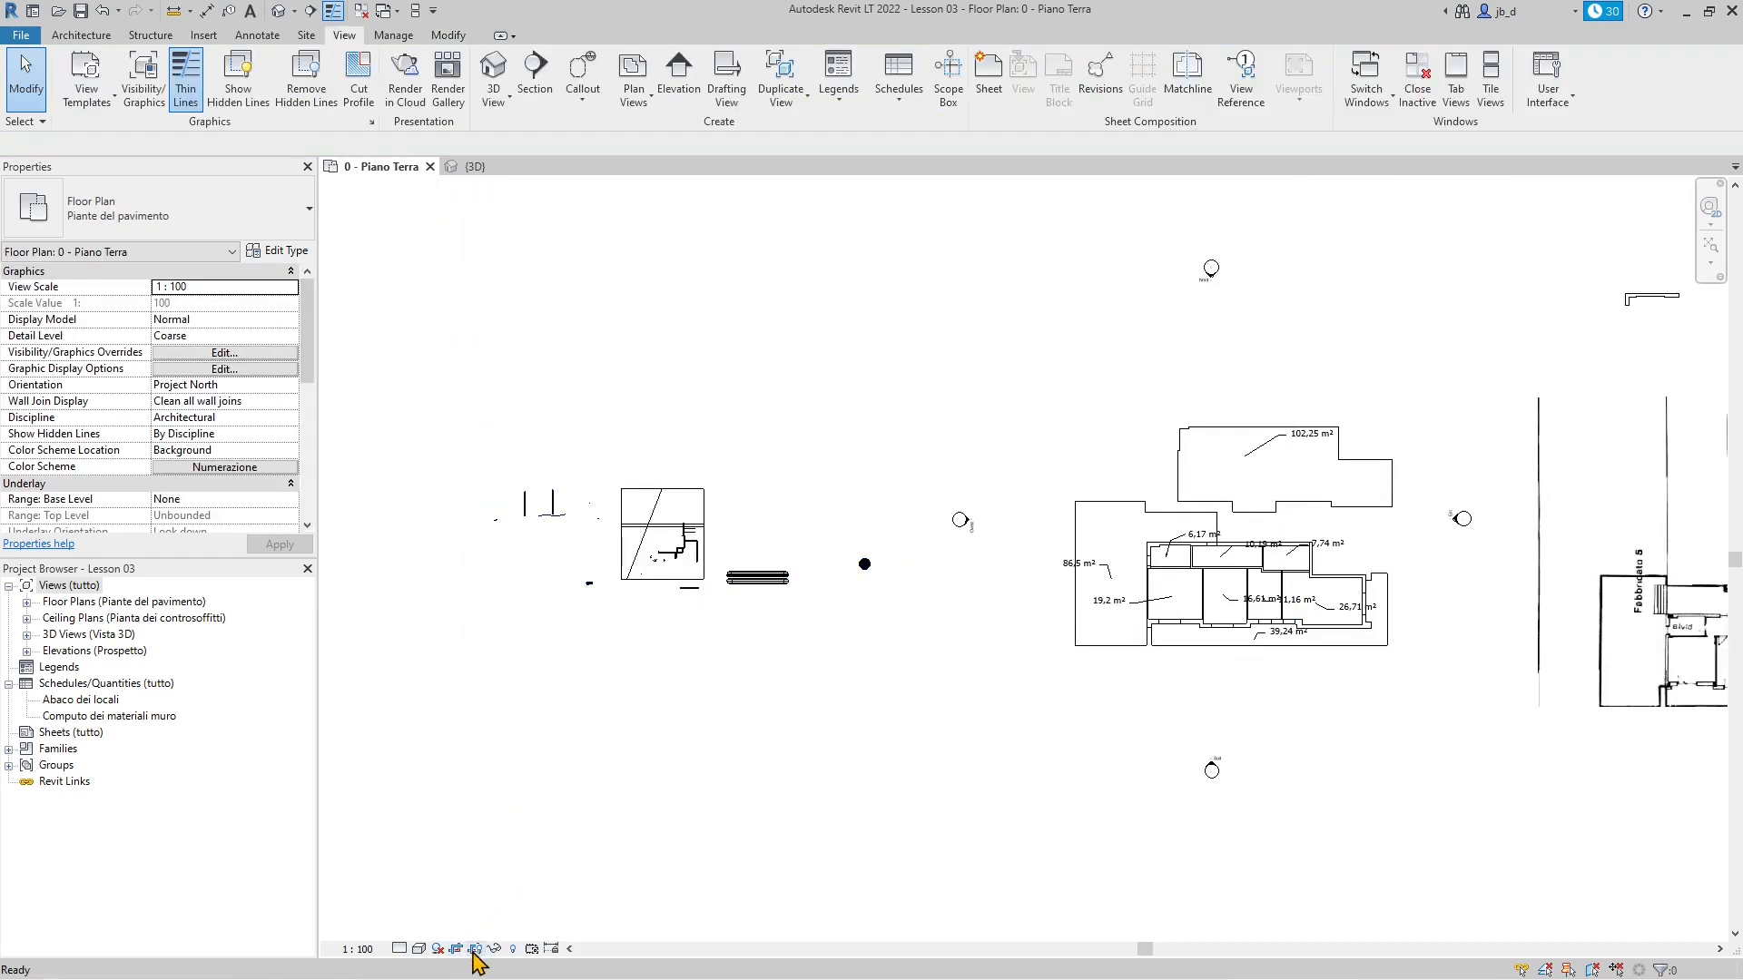
left_click(494, 949)
scroll(595, 662, "down", 2)
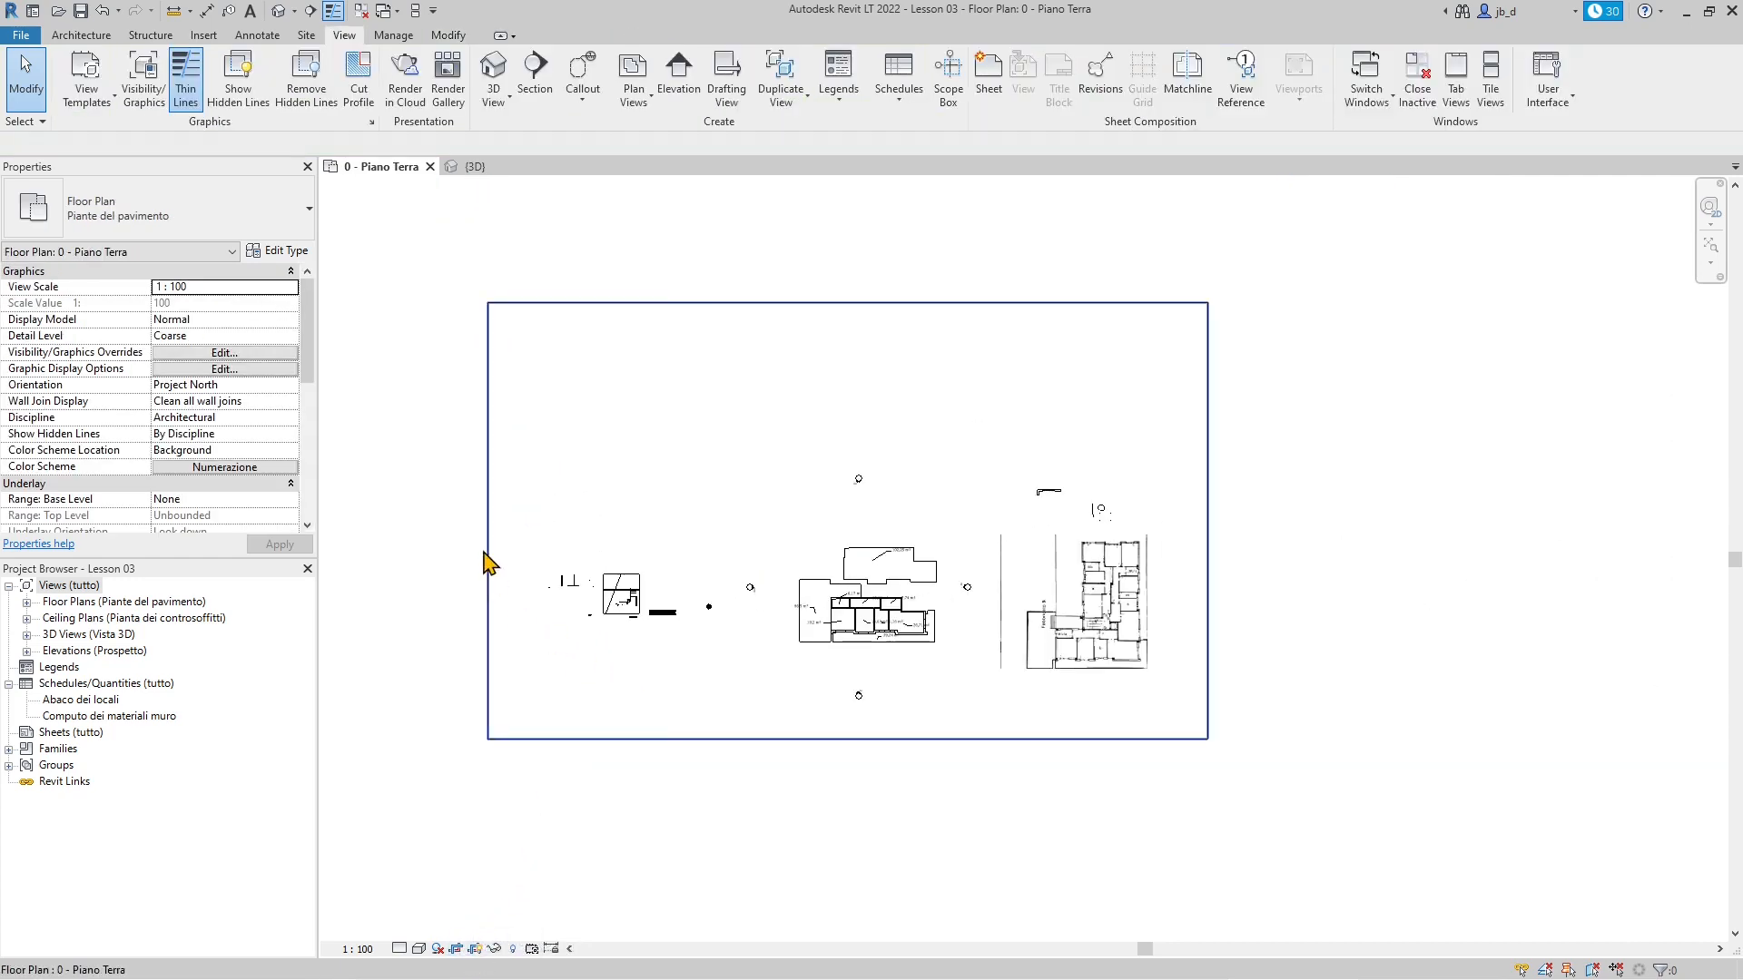
Step: Shrink the floor plan's crop region on the side of the imported DXF so that its boundary excludes the DXF
left_click(491, 517)
scroll(311, 378, "down", 3)
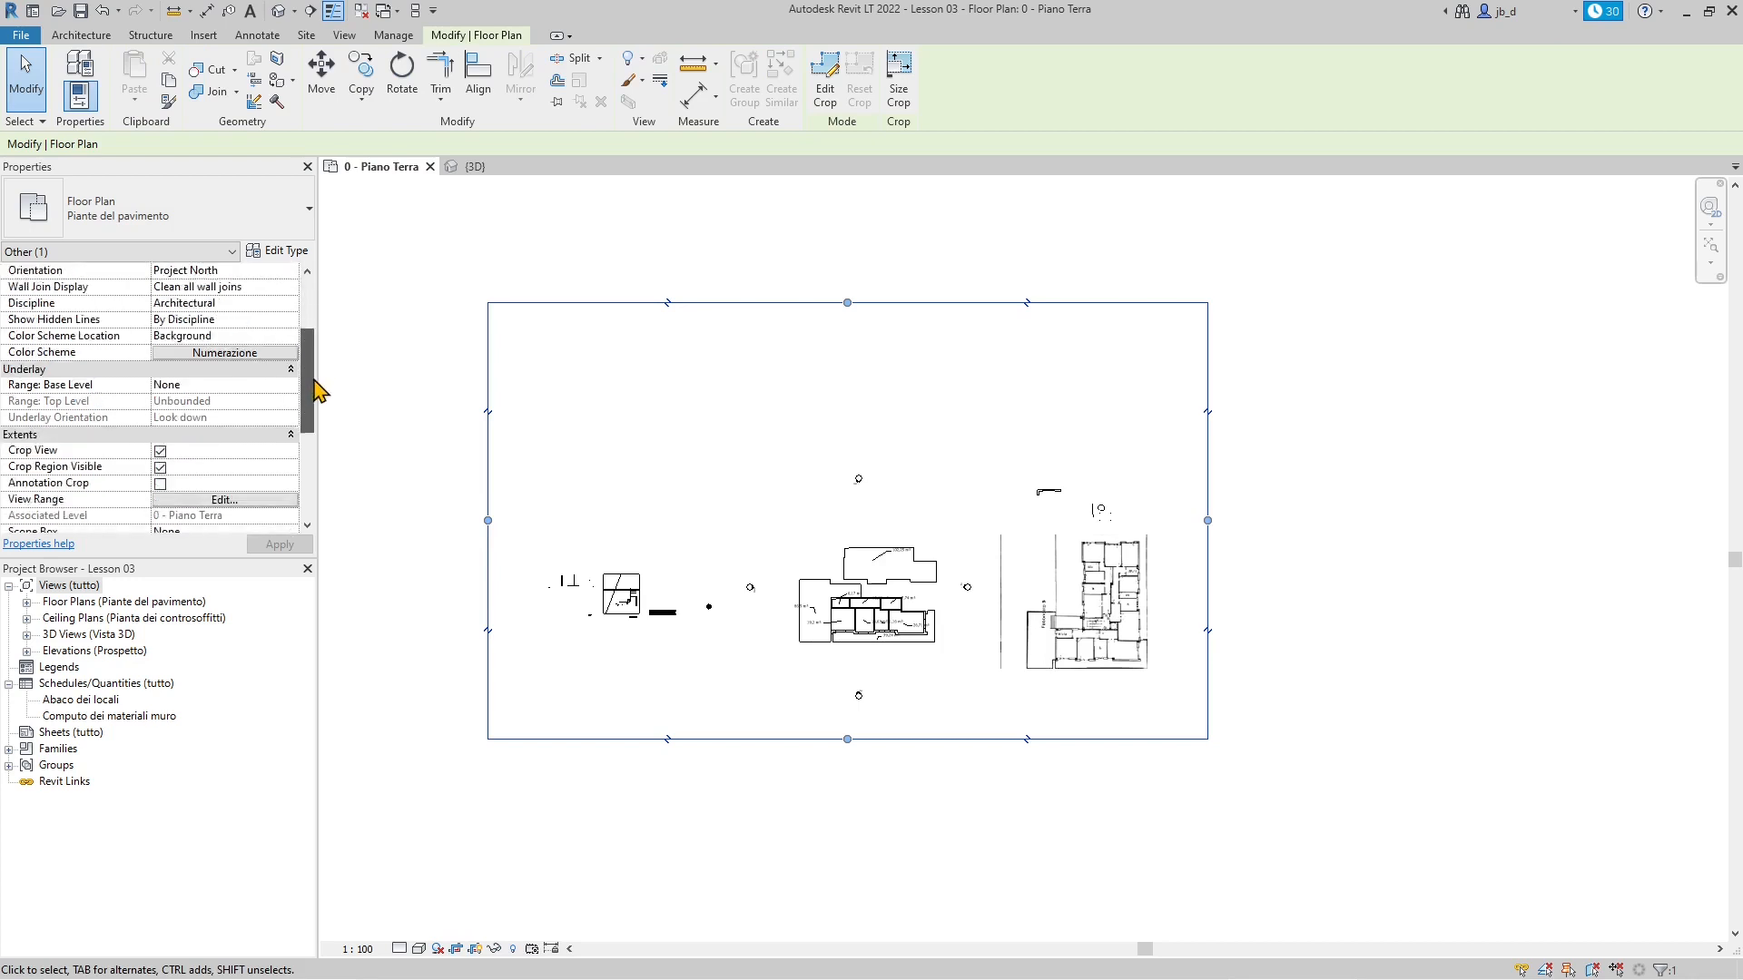
scroll(307, 392, "up", 3)
scroll(314, 390, "down", 5)
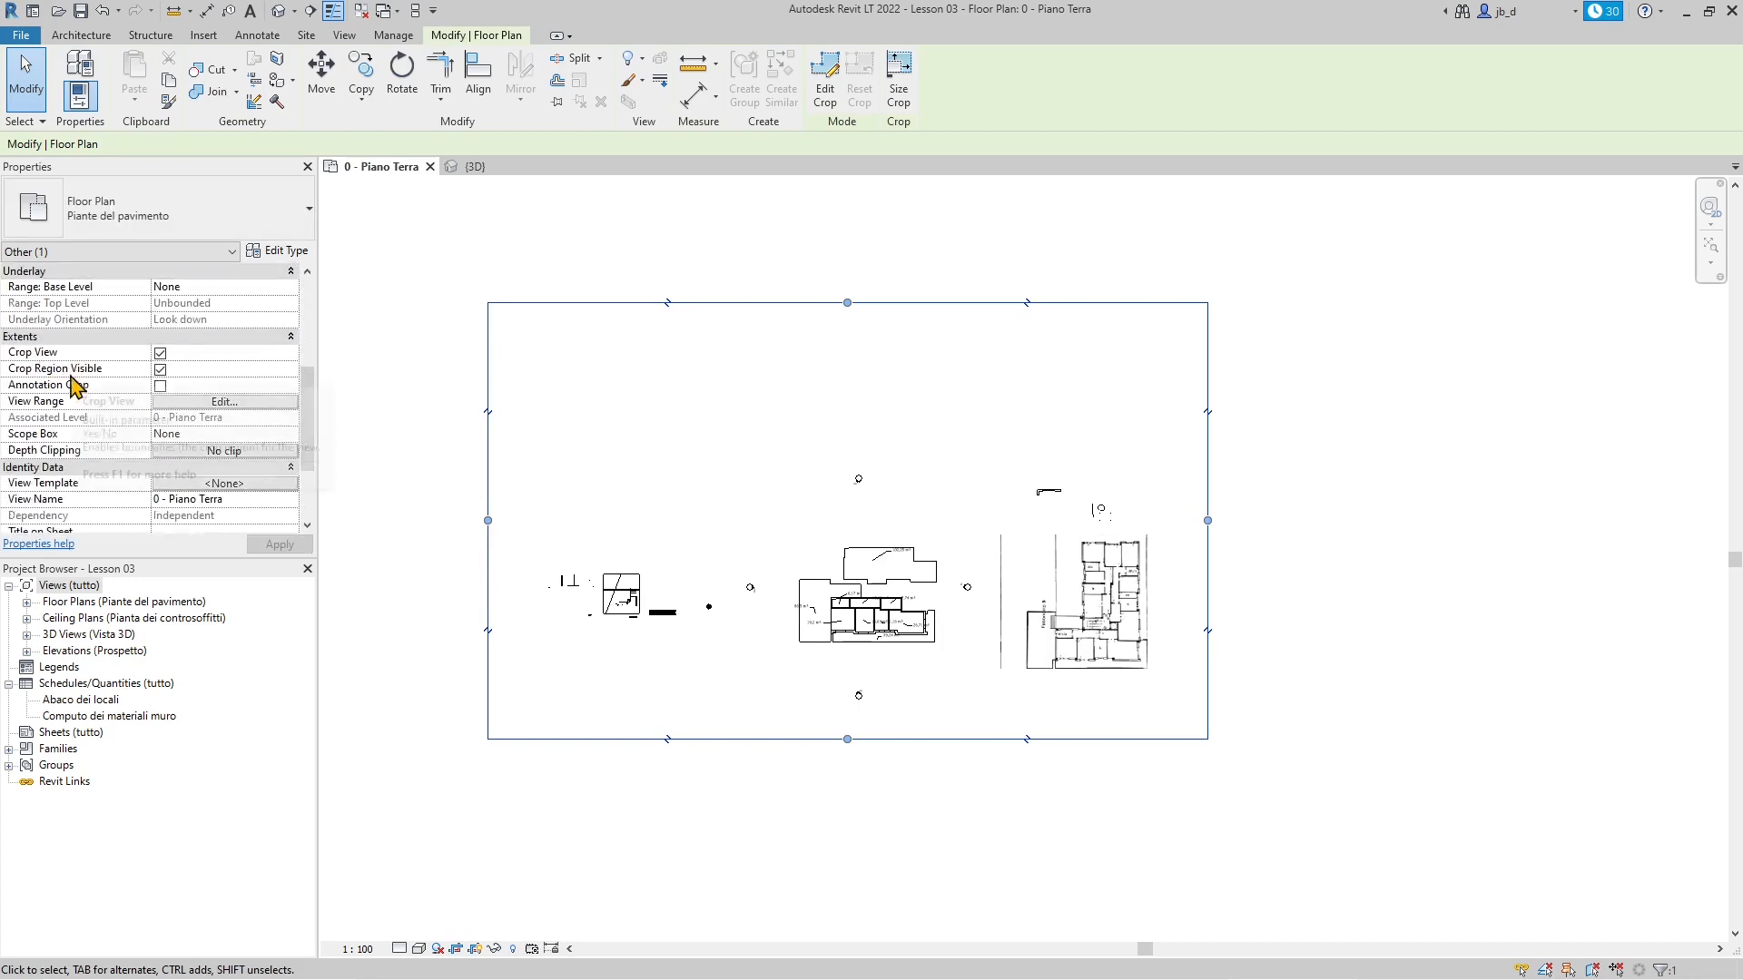
left_click_drag(487, 520, 729, 520)
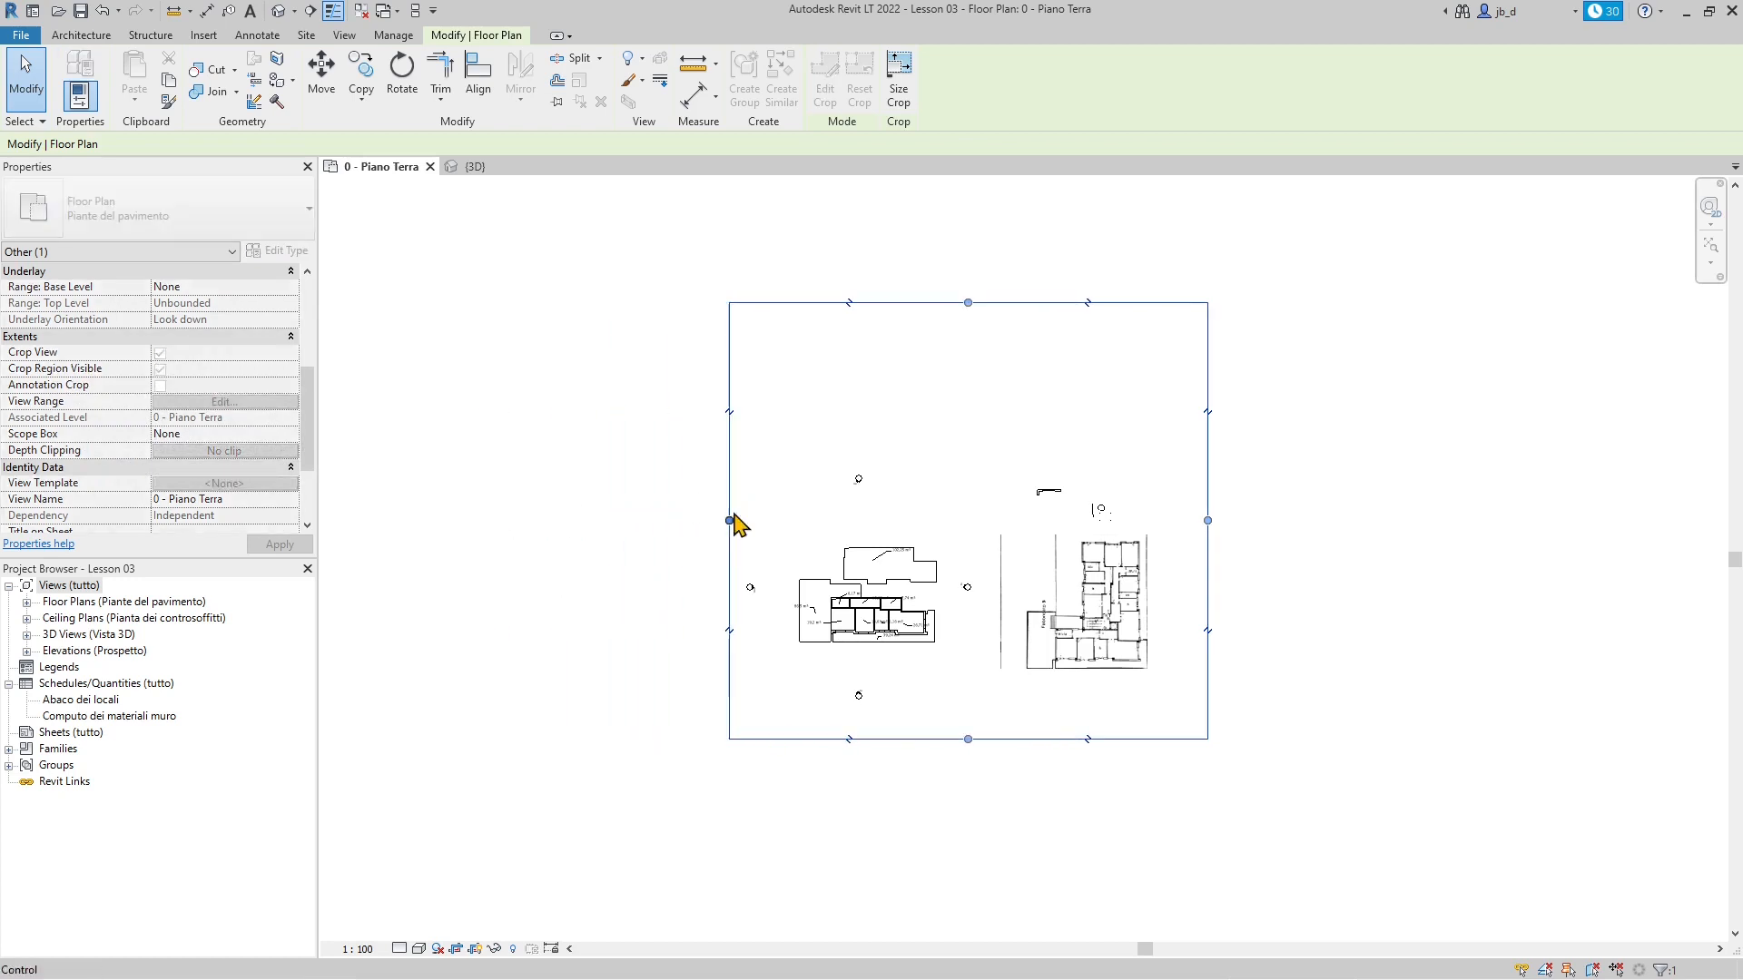
Step: Hide and redisplay the floor plan's crop region boundary, and turn off cropping of the view
left_click(522, 885)
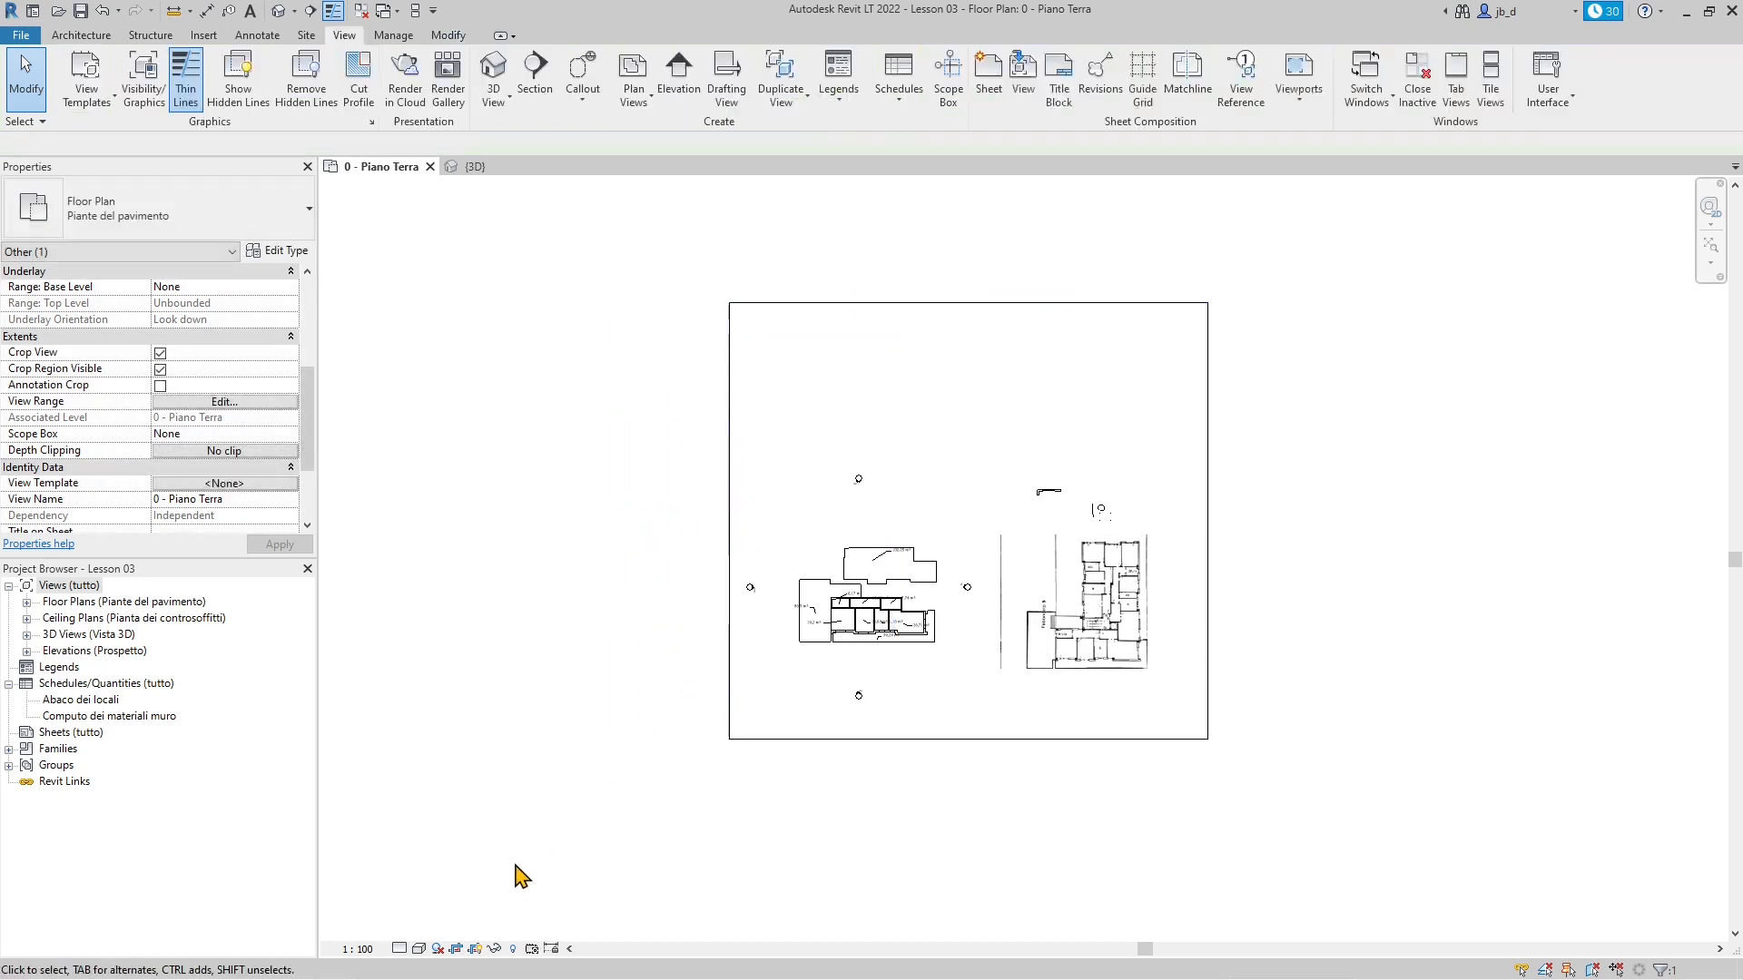
left_click(474, 949)
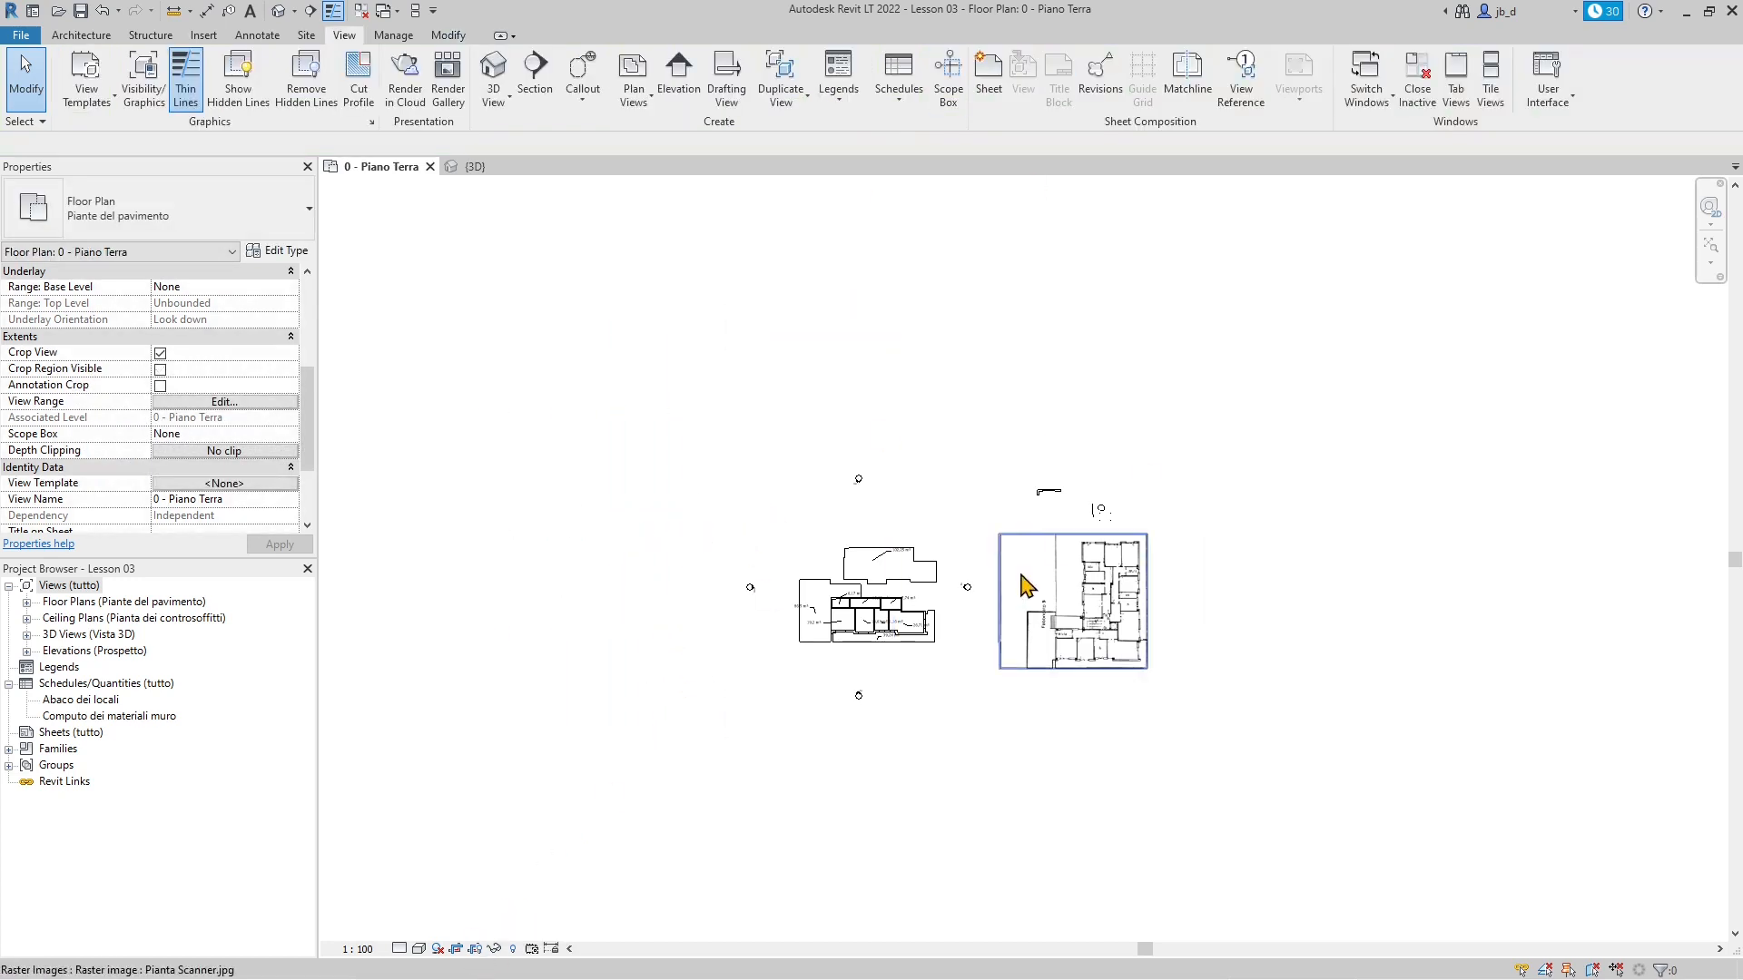
left_click(493, 948)
left_click(475, 949)
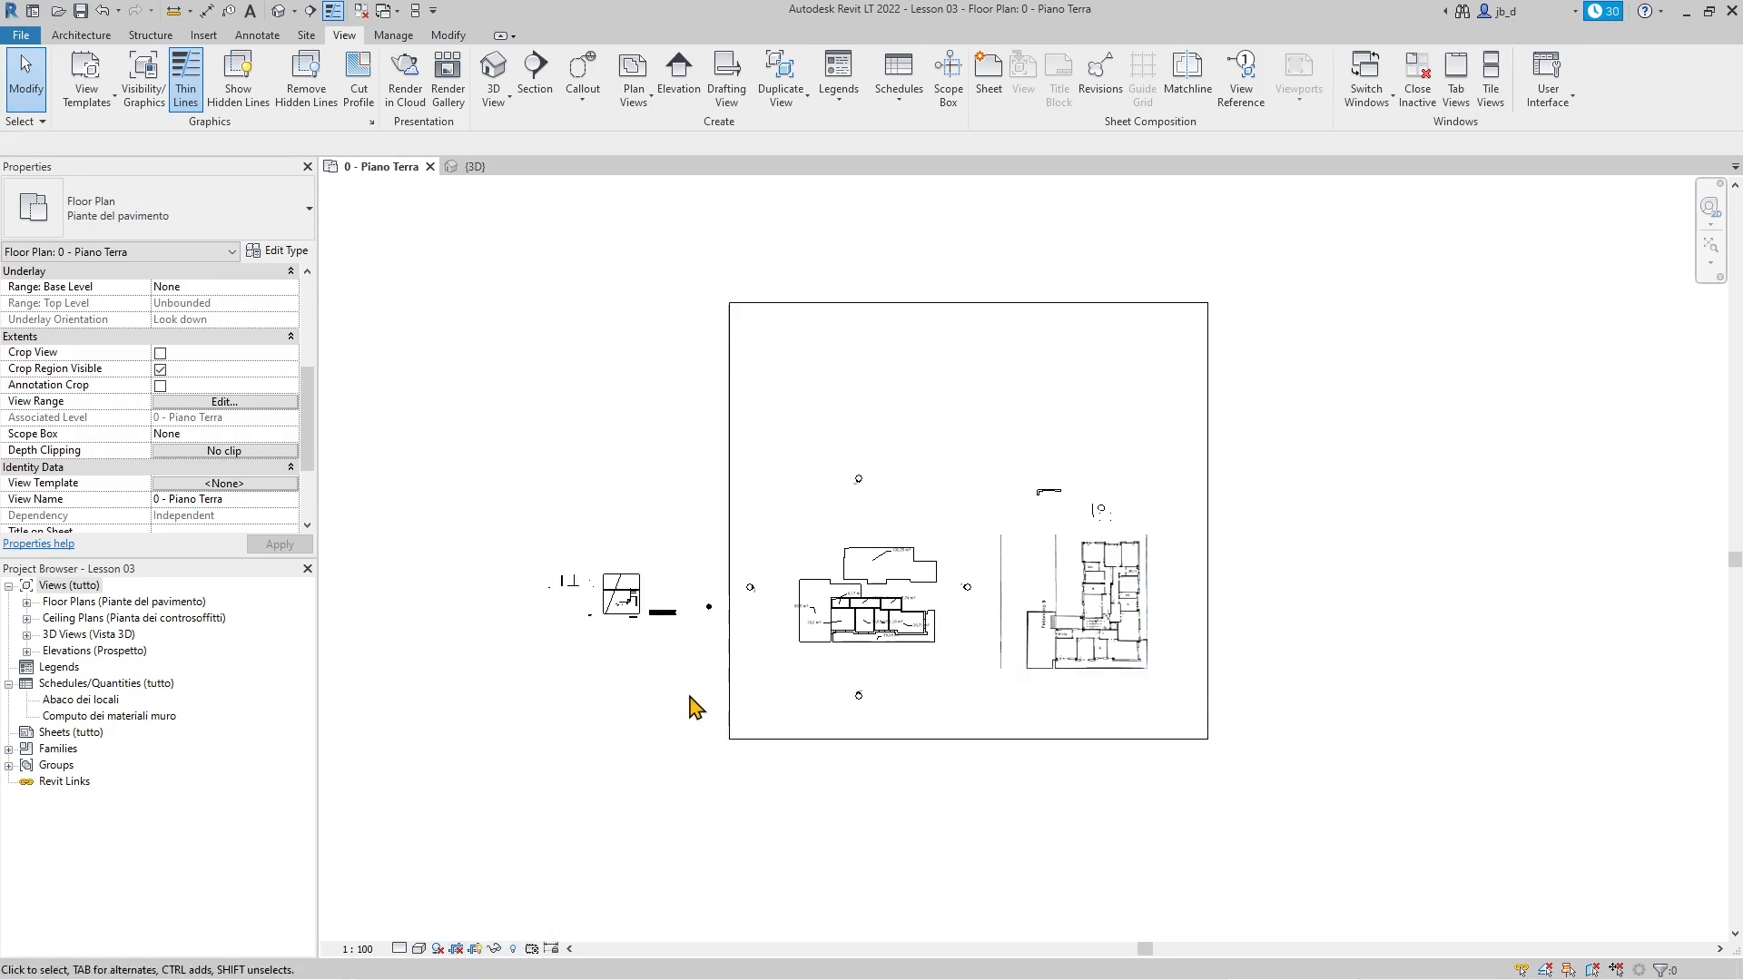
Step: Copy cinema4d to sketchup.dxf, located outside the floor plan's crop region, to the clipboard
left_click(611, 605)
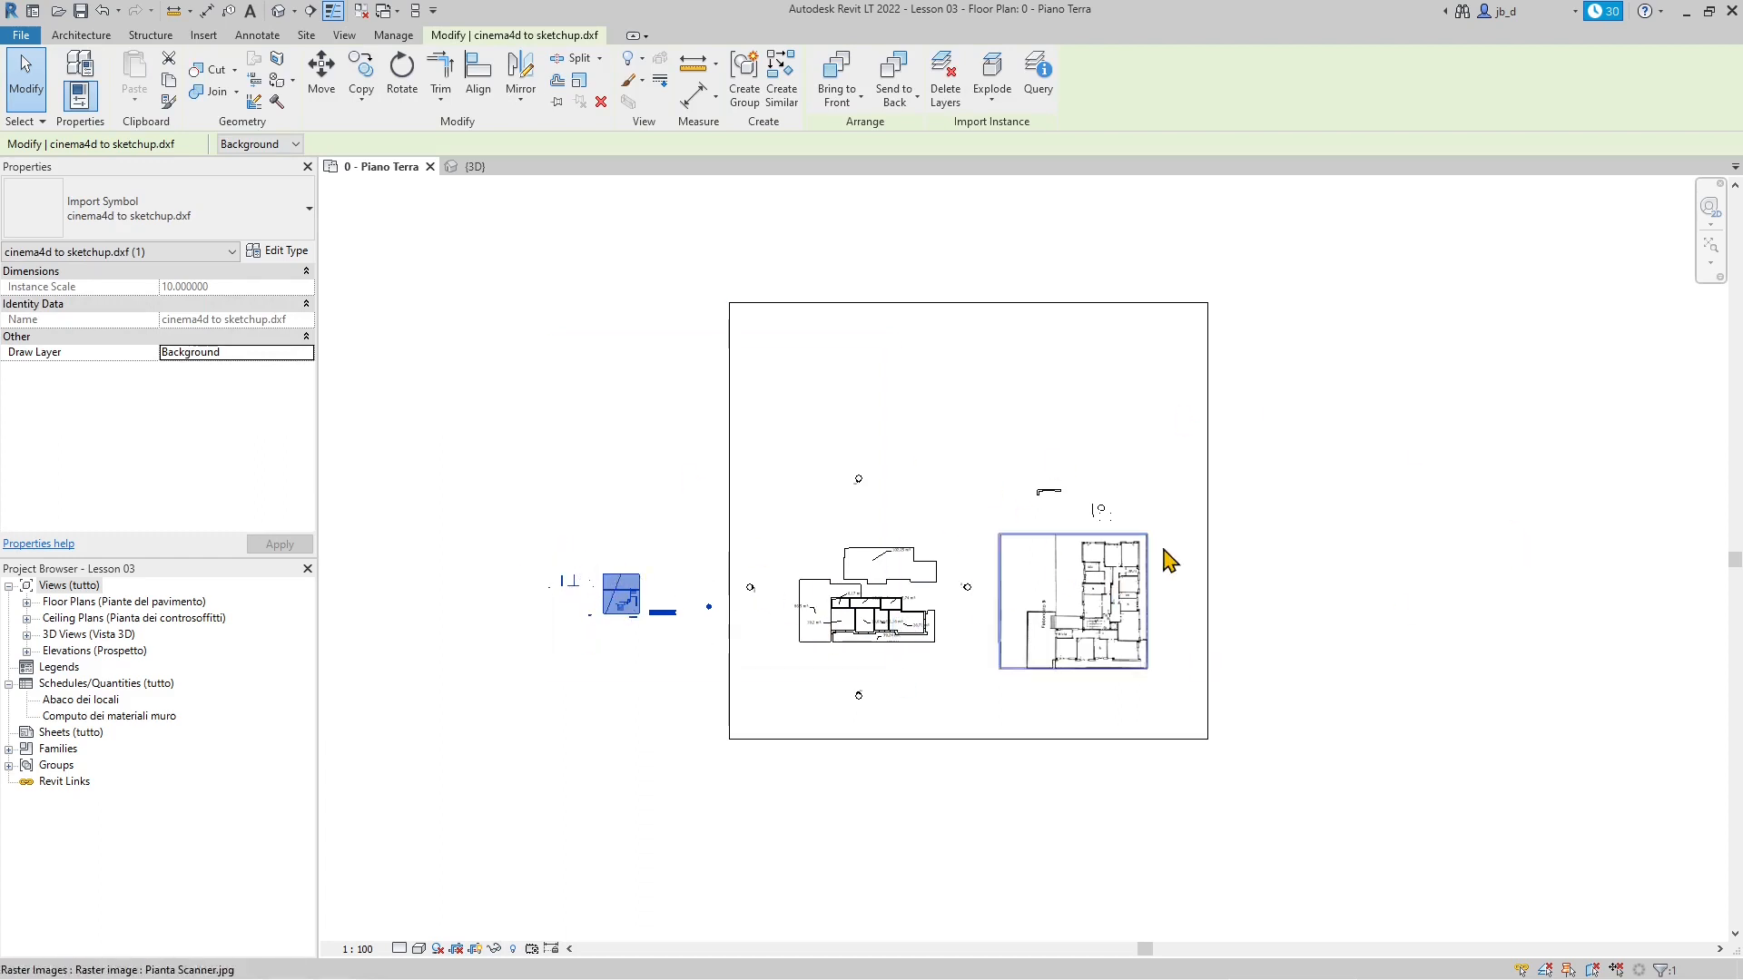
scroll(611, 645, "up", 1)
scroll(605, 594, "up", 2)
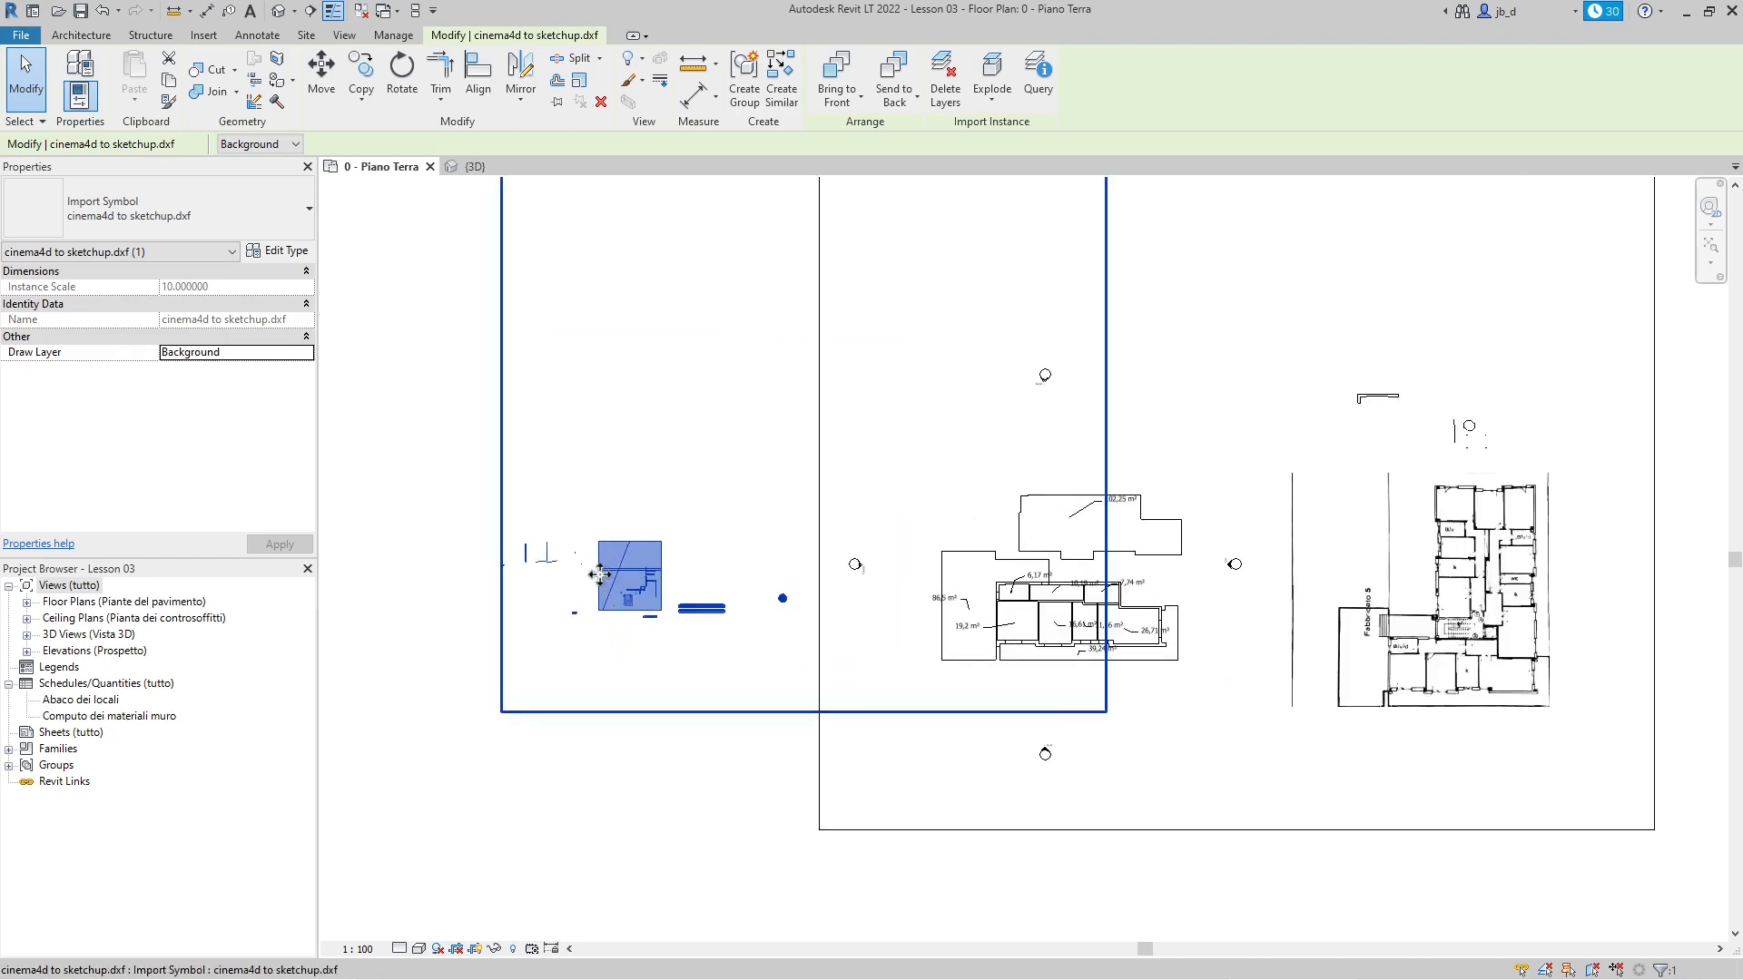
scroll(547, 728, "down", 2)
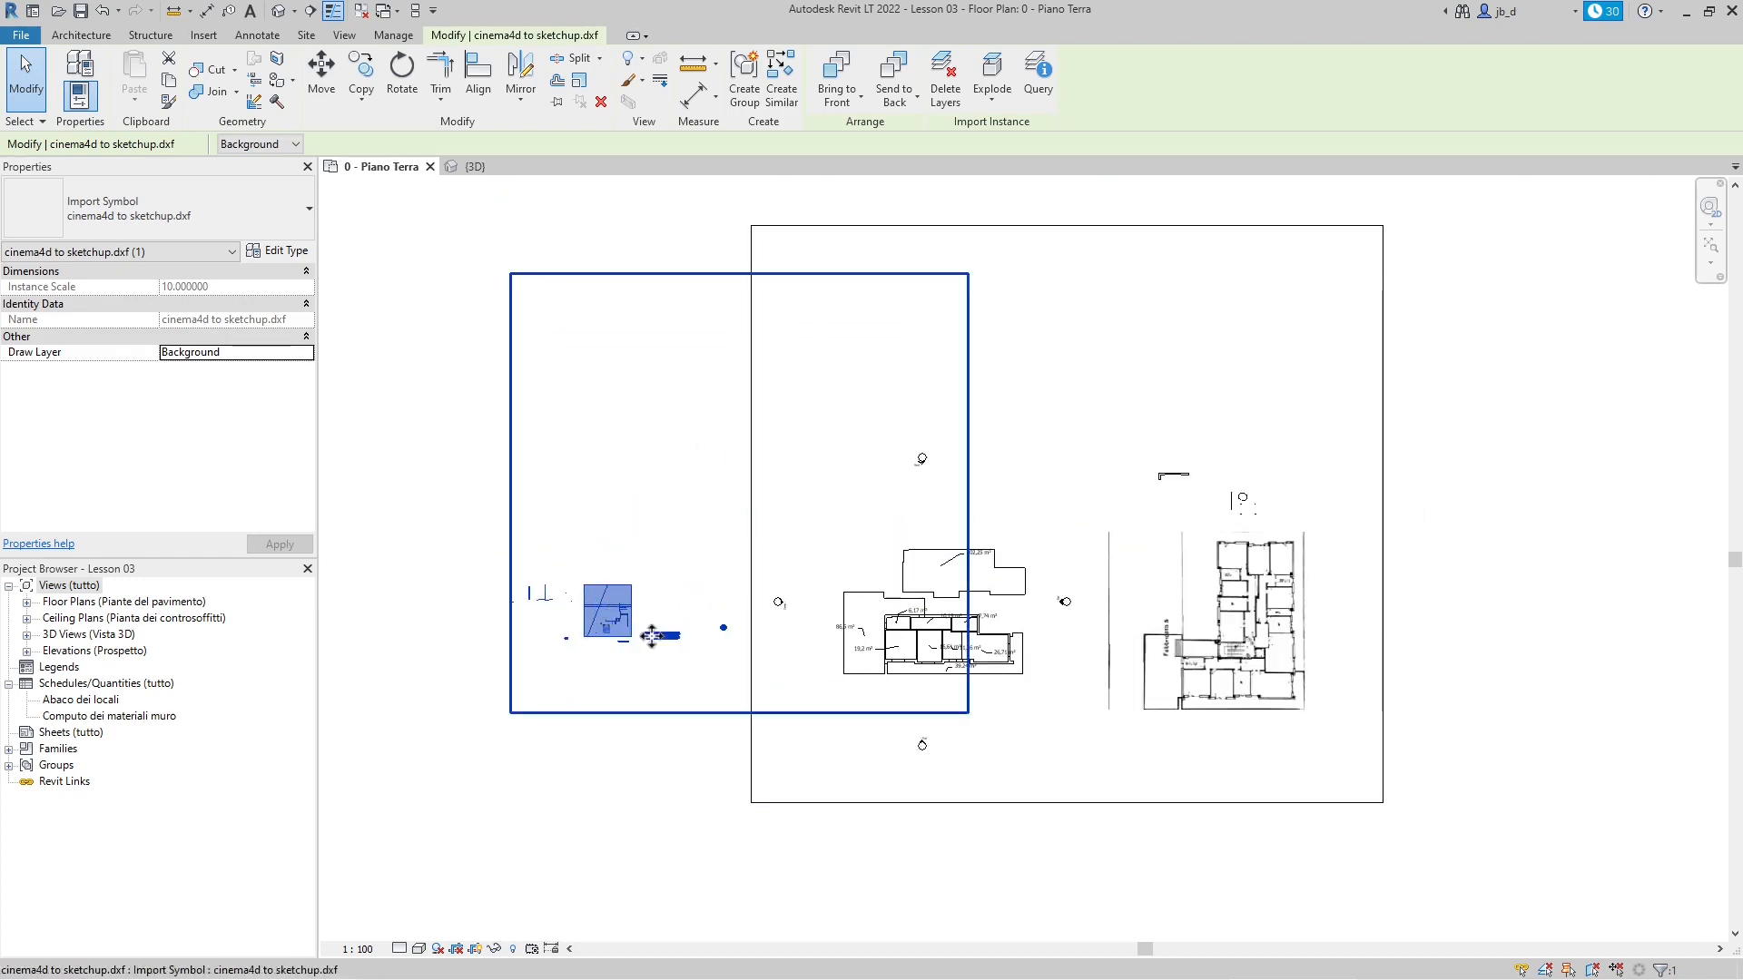
left_click(538, 776)
left_click(581, 618)
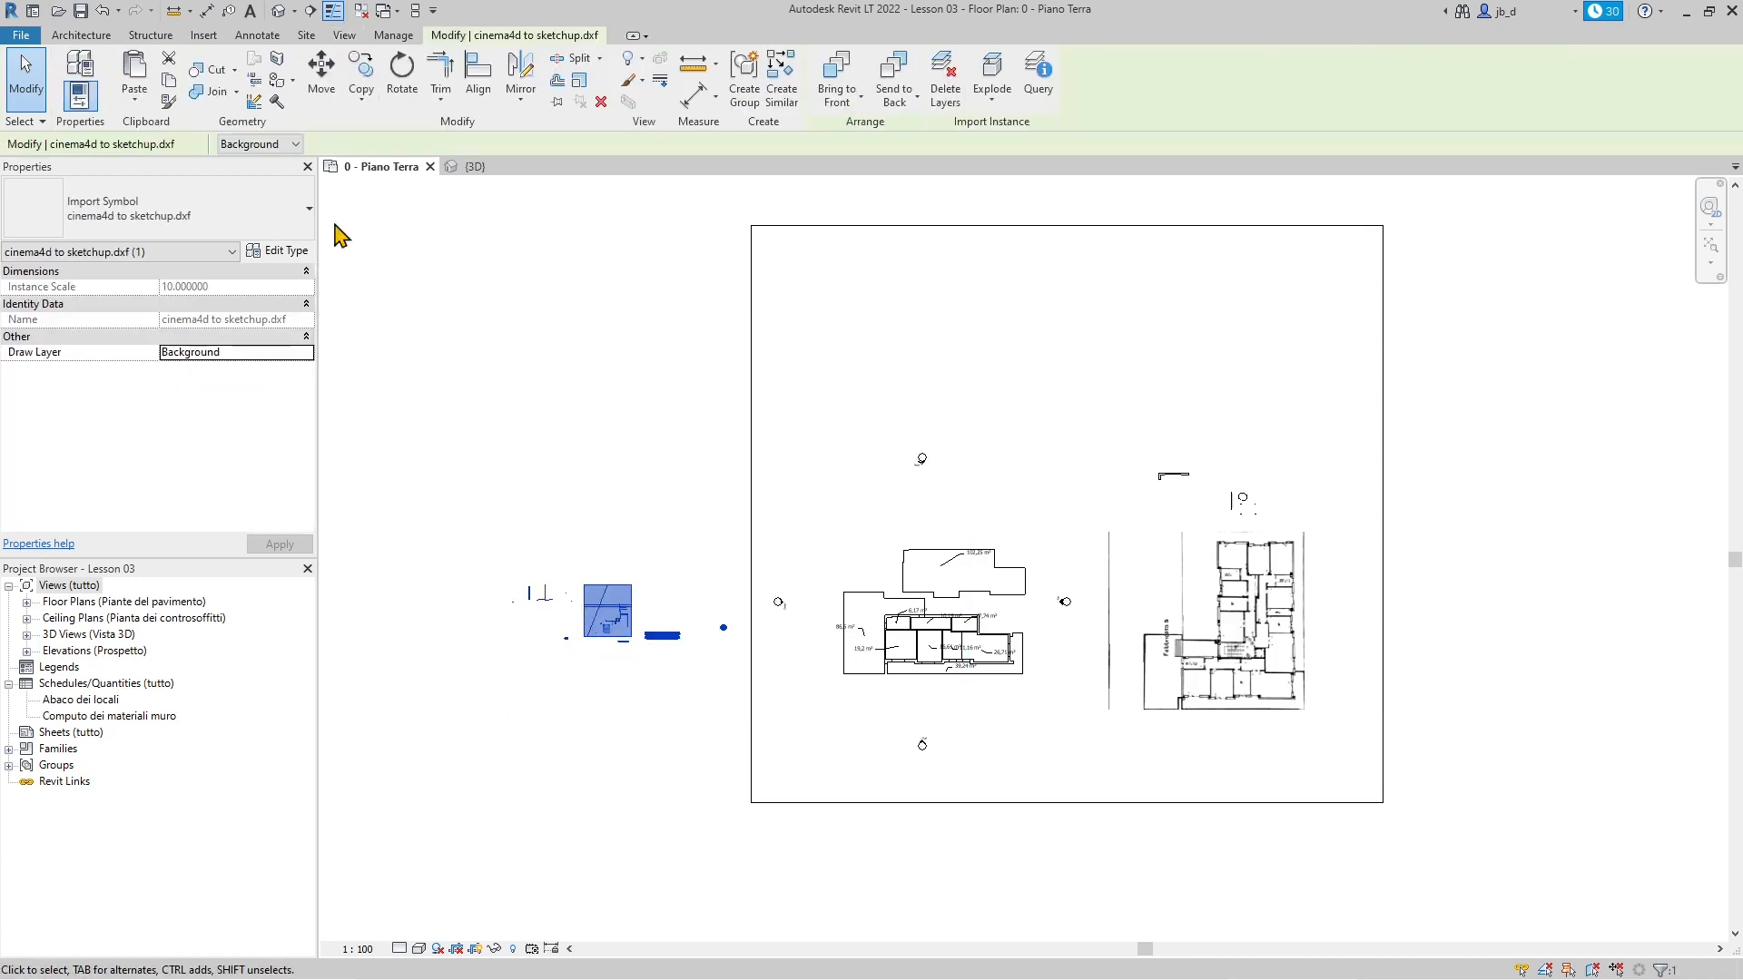
left_click(179, 85)
Step: Paste the copied DXF into the {3D} view beside the building and complete the paste
left_click(468, 167)
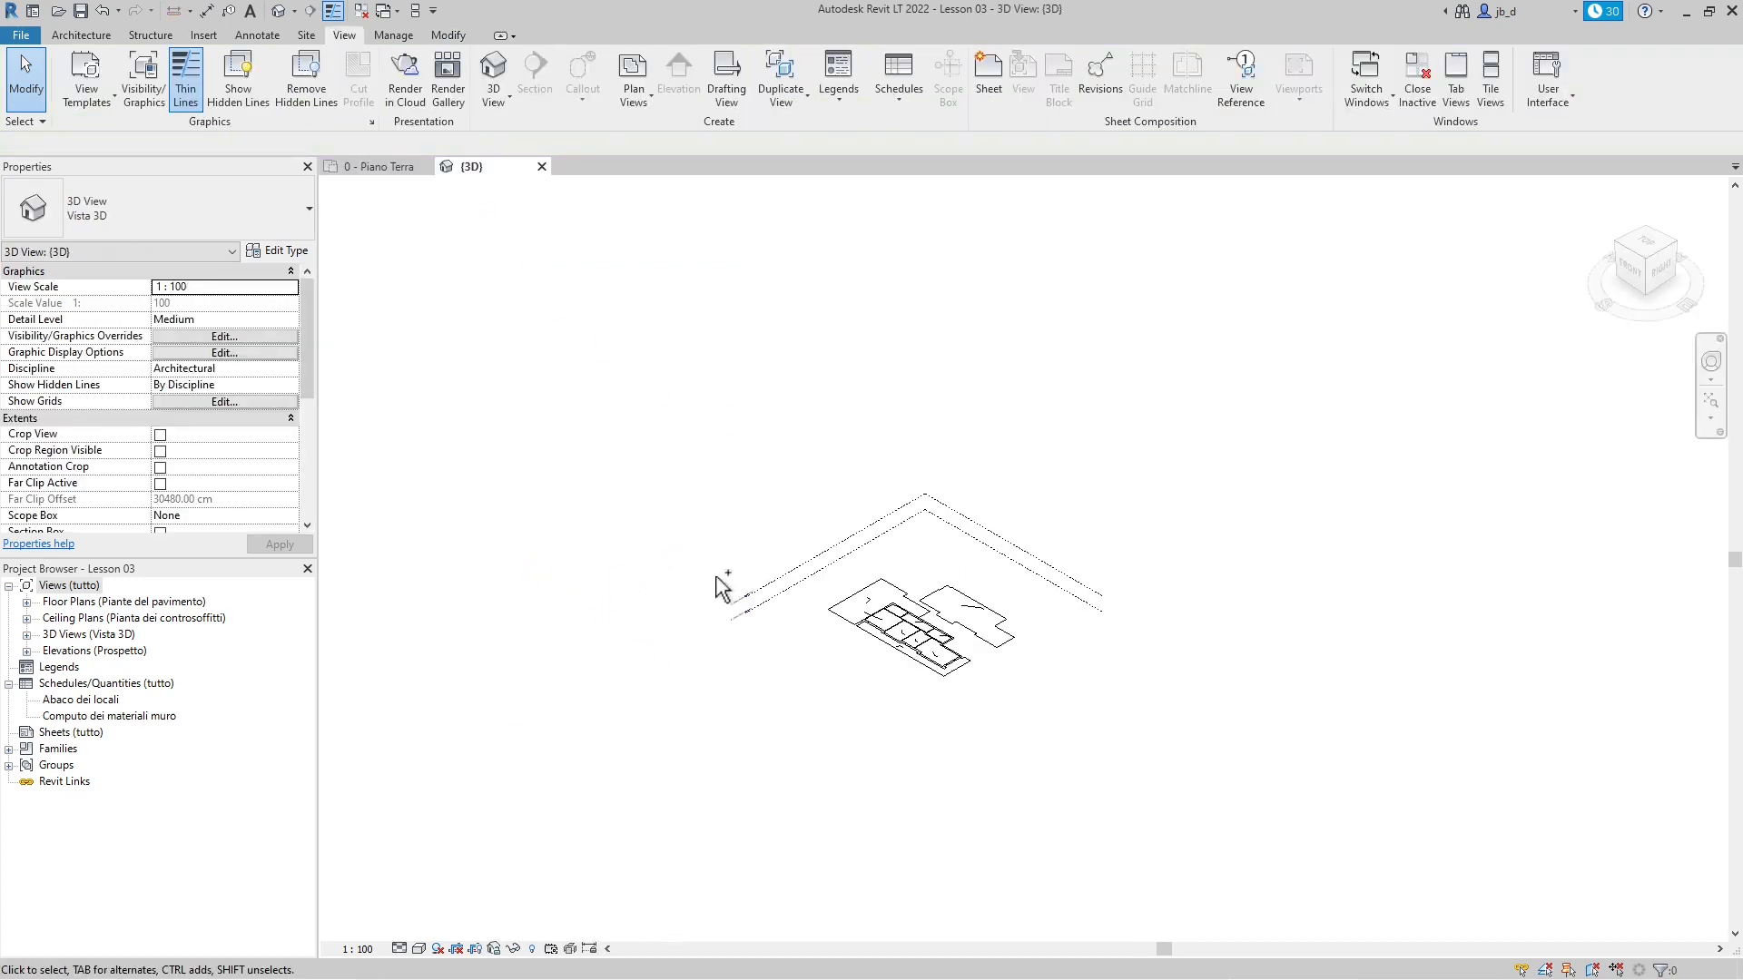
key("ctrl+v")
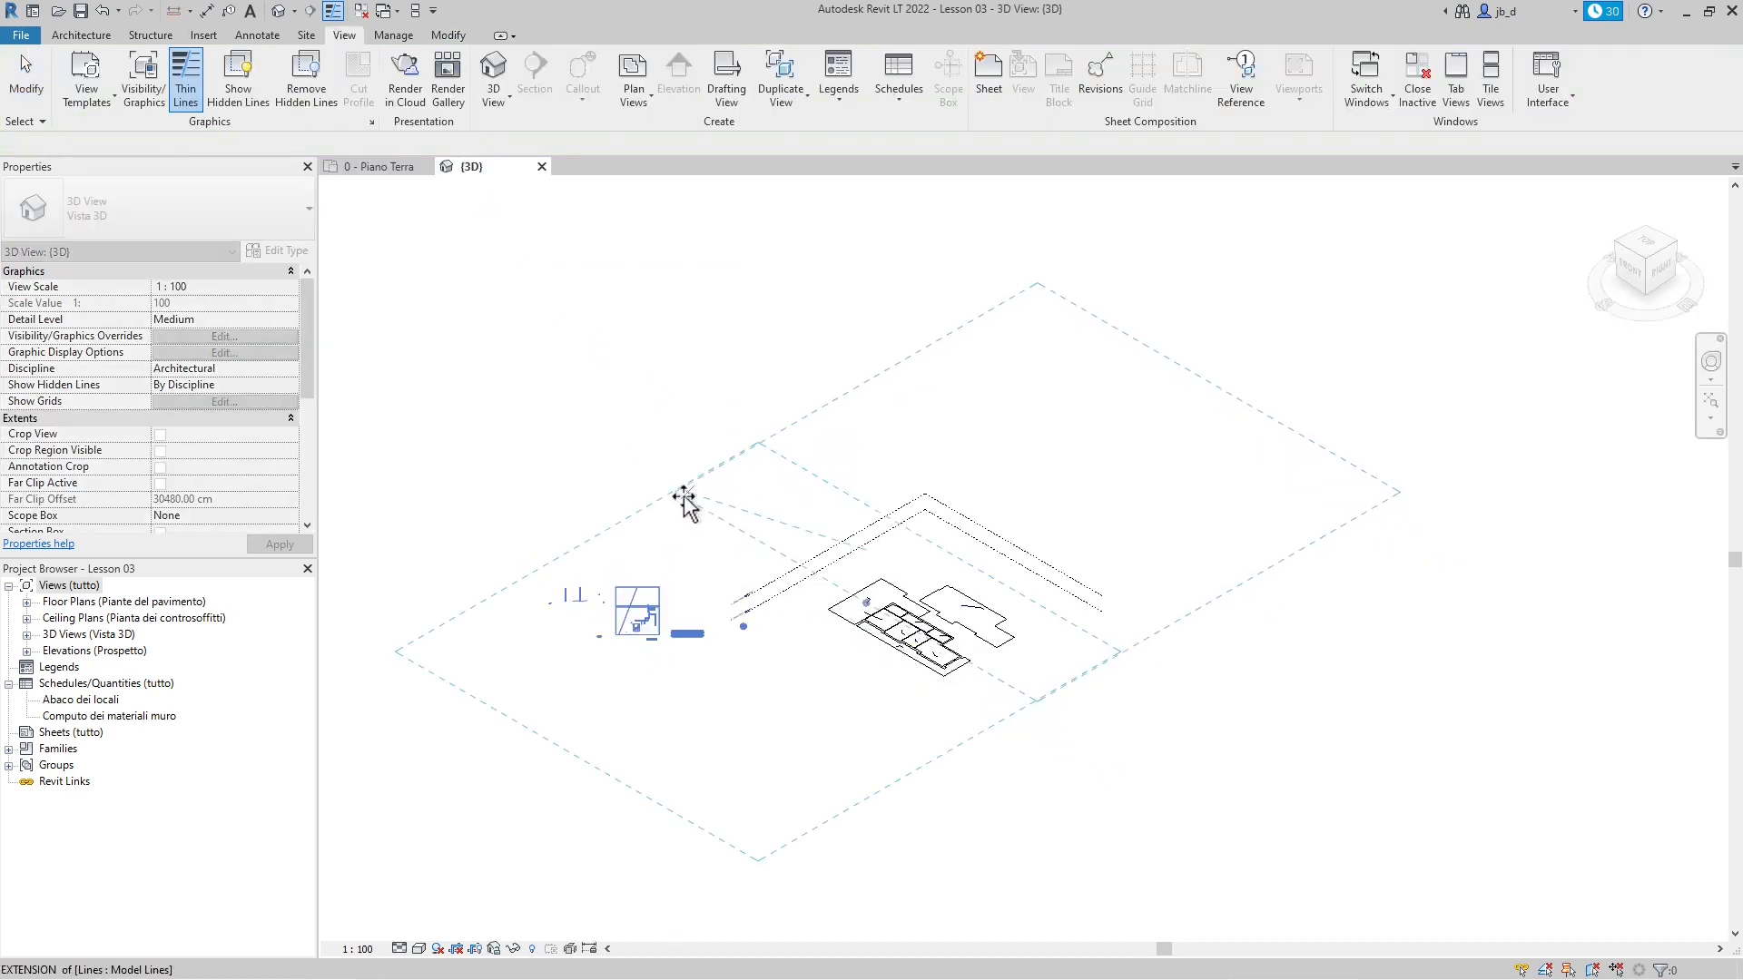
left_click(401, 650)
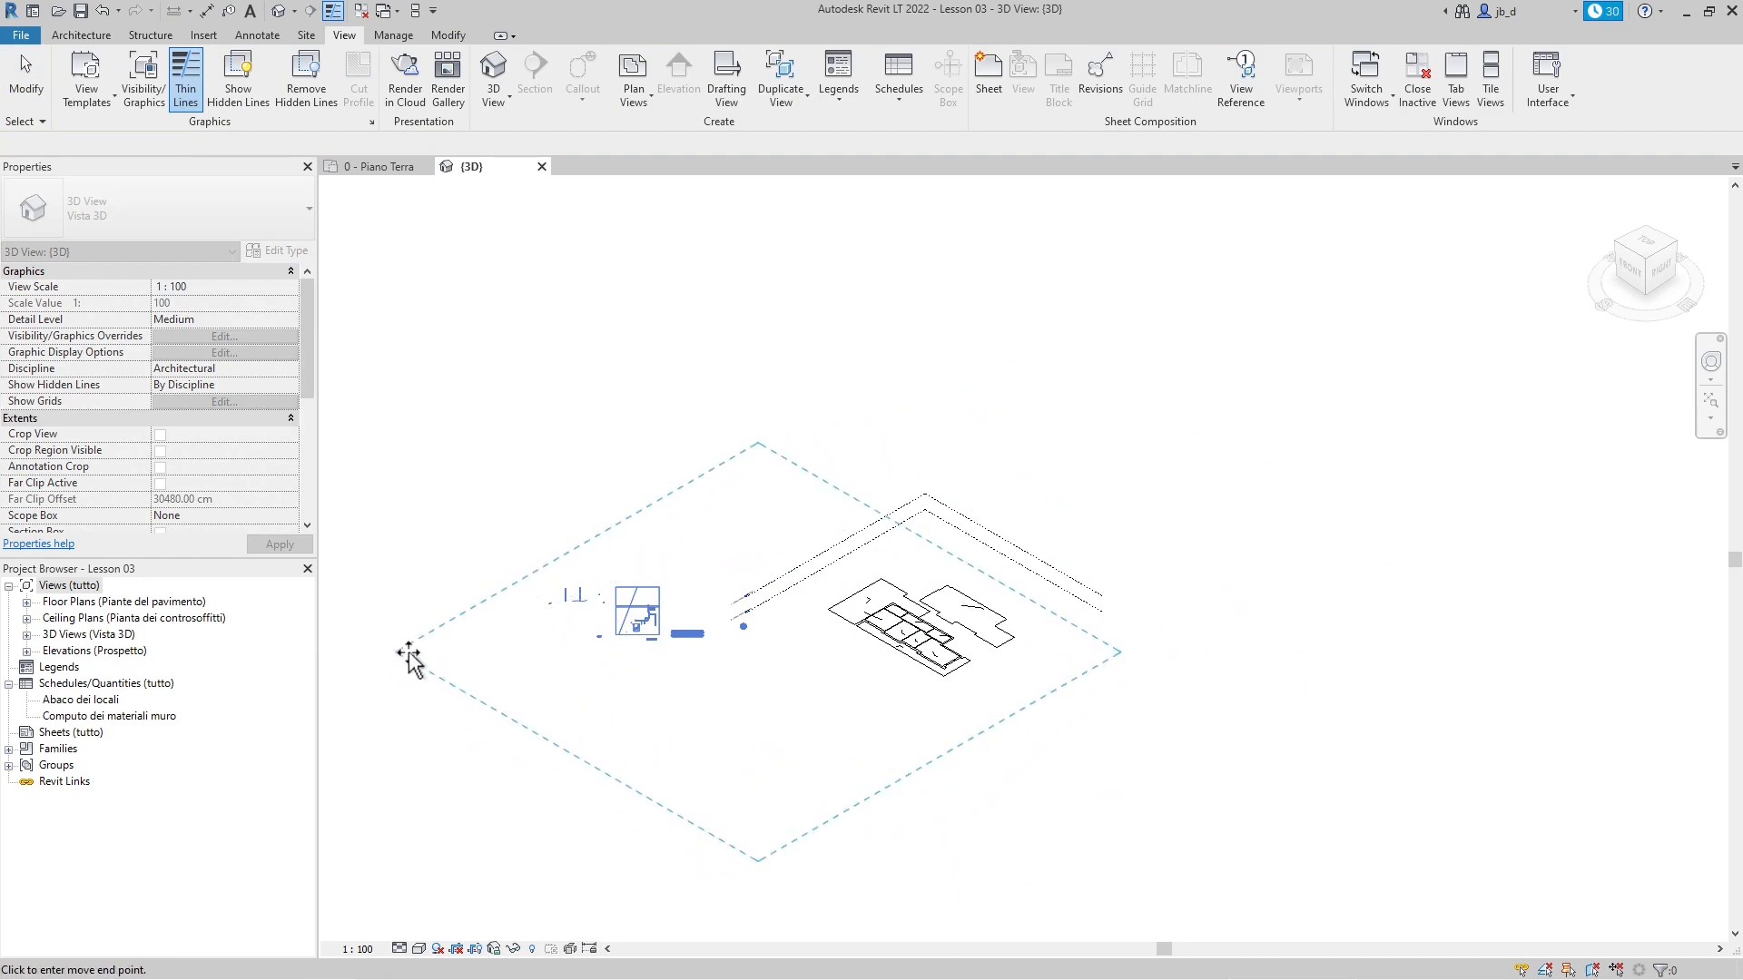
left_click(408, 653)
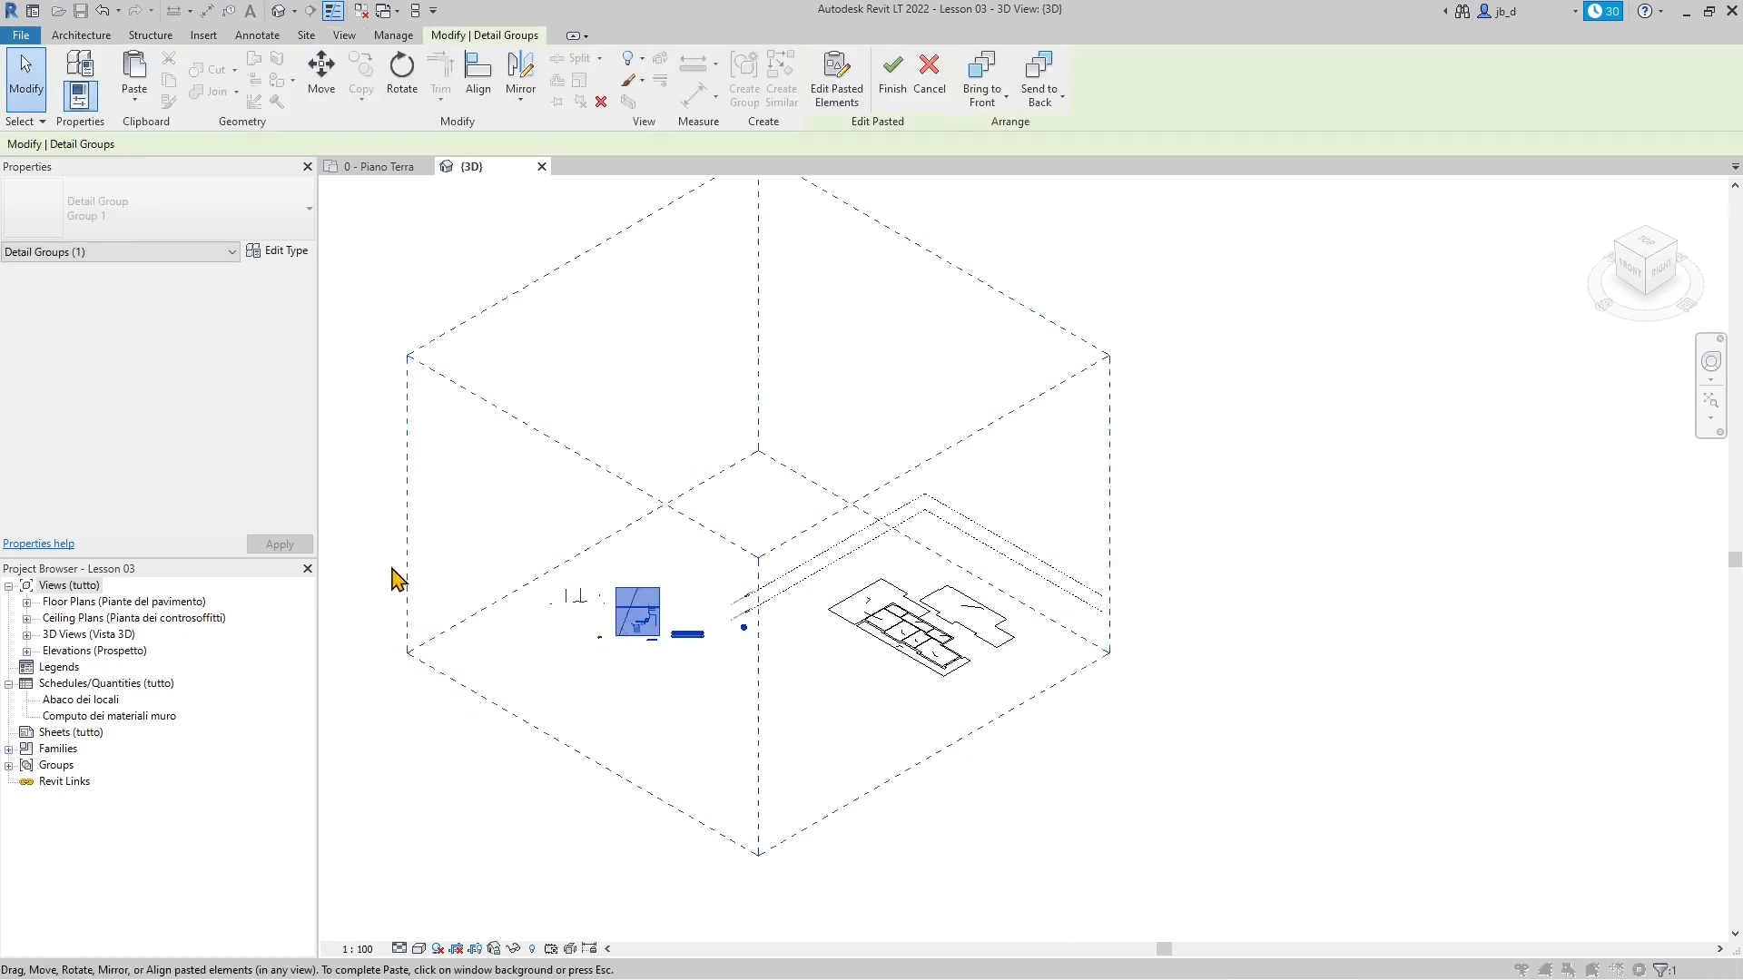
left_click(397, 579)
Step: Orbit around the pasted DXF to examine its 3D geometry, and restore the isometric view
scroll(720, 622, "up", 3)
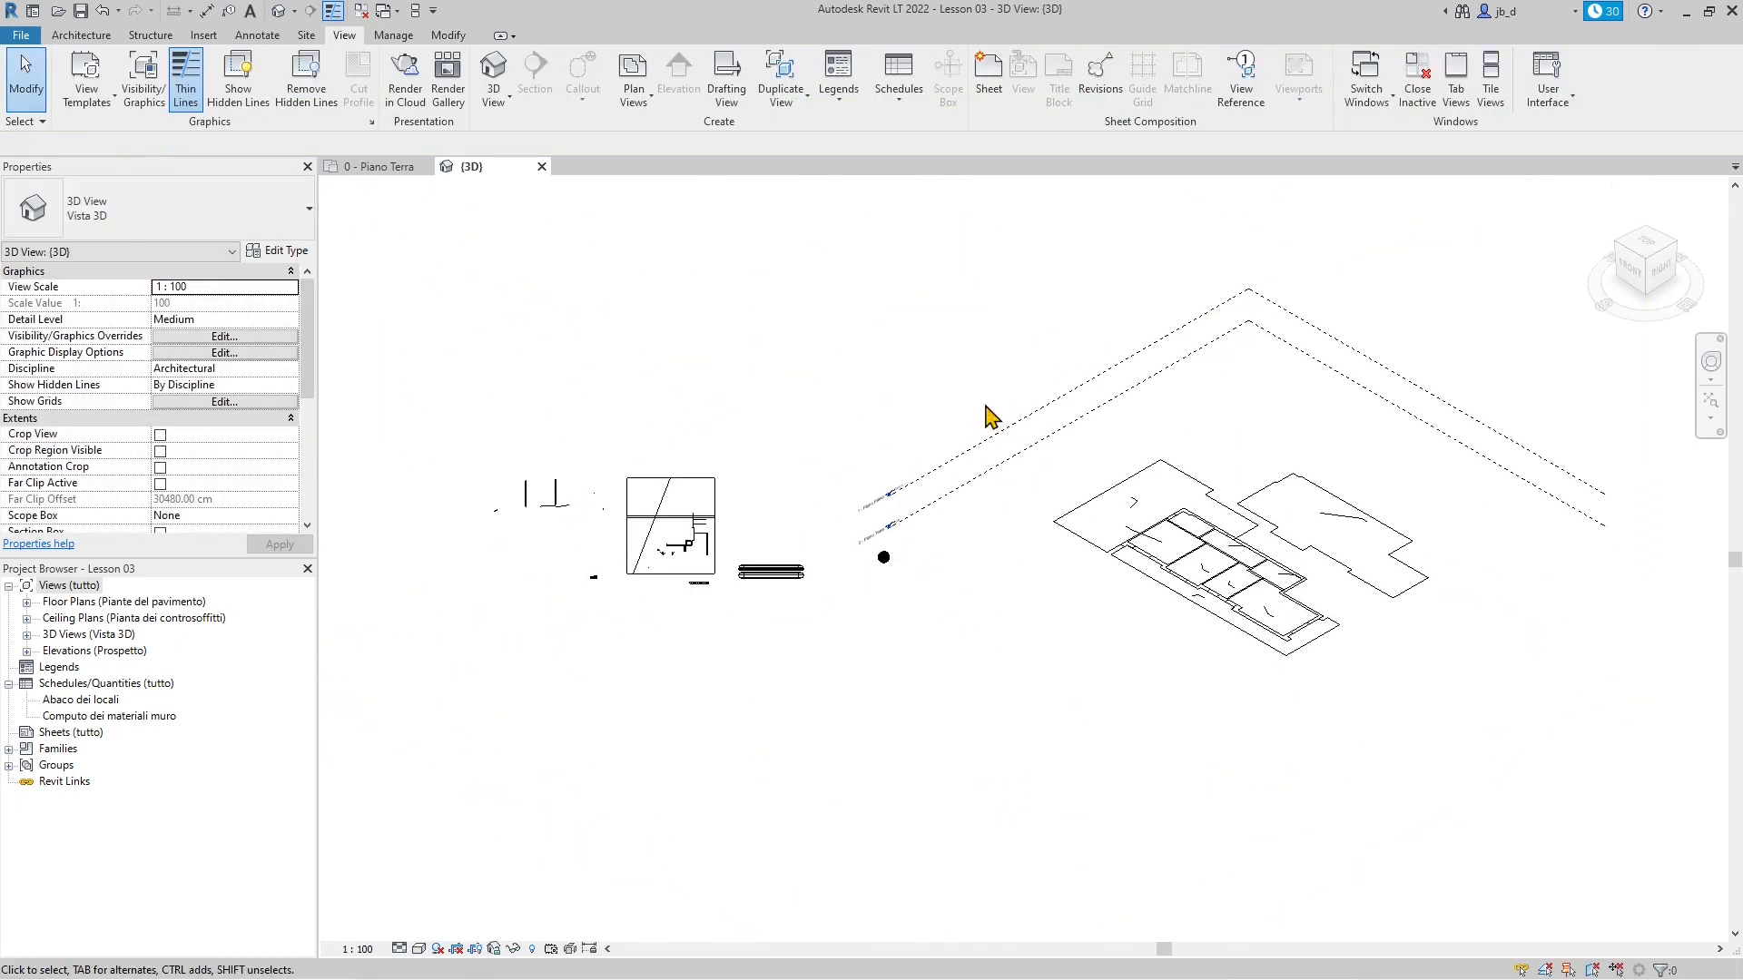
left_click_drag(1634, 257, 427, 238)
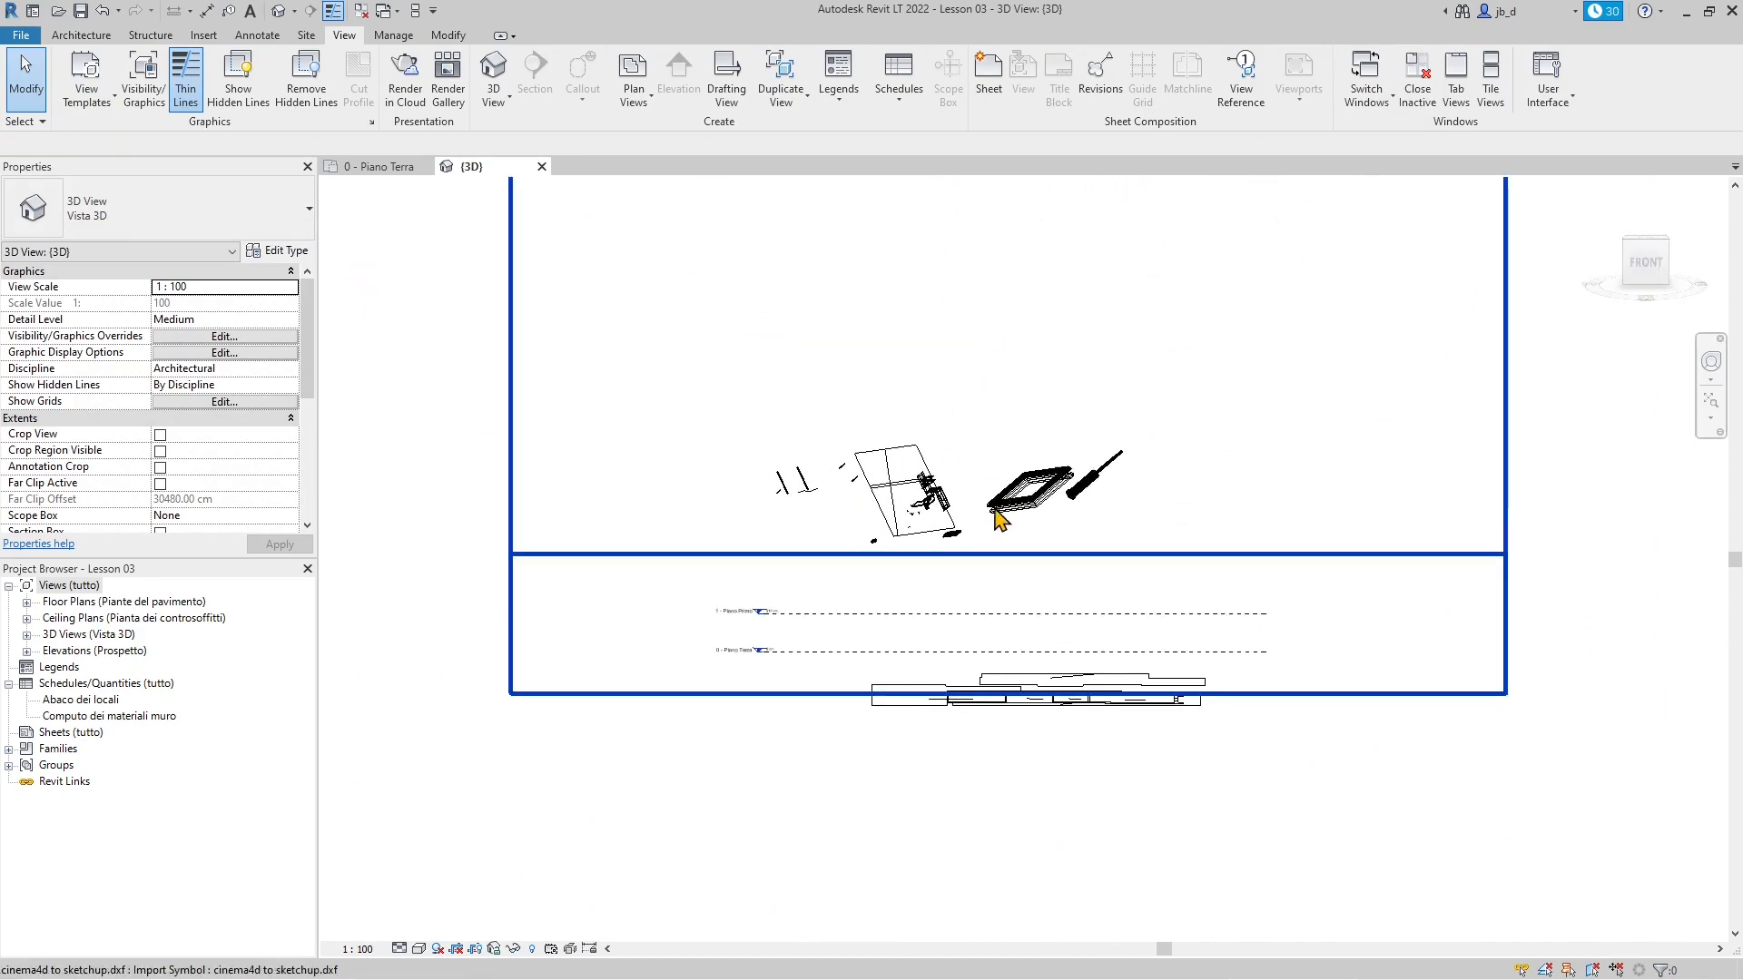
scroll(999, 519, "up", 5)
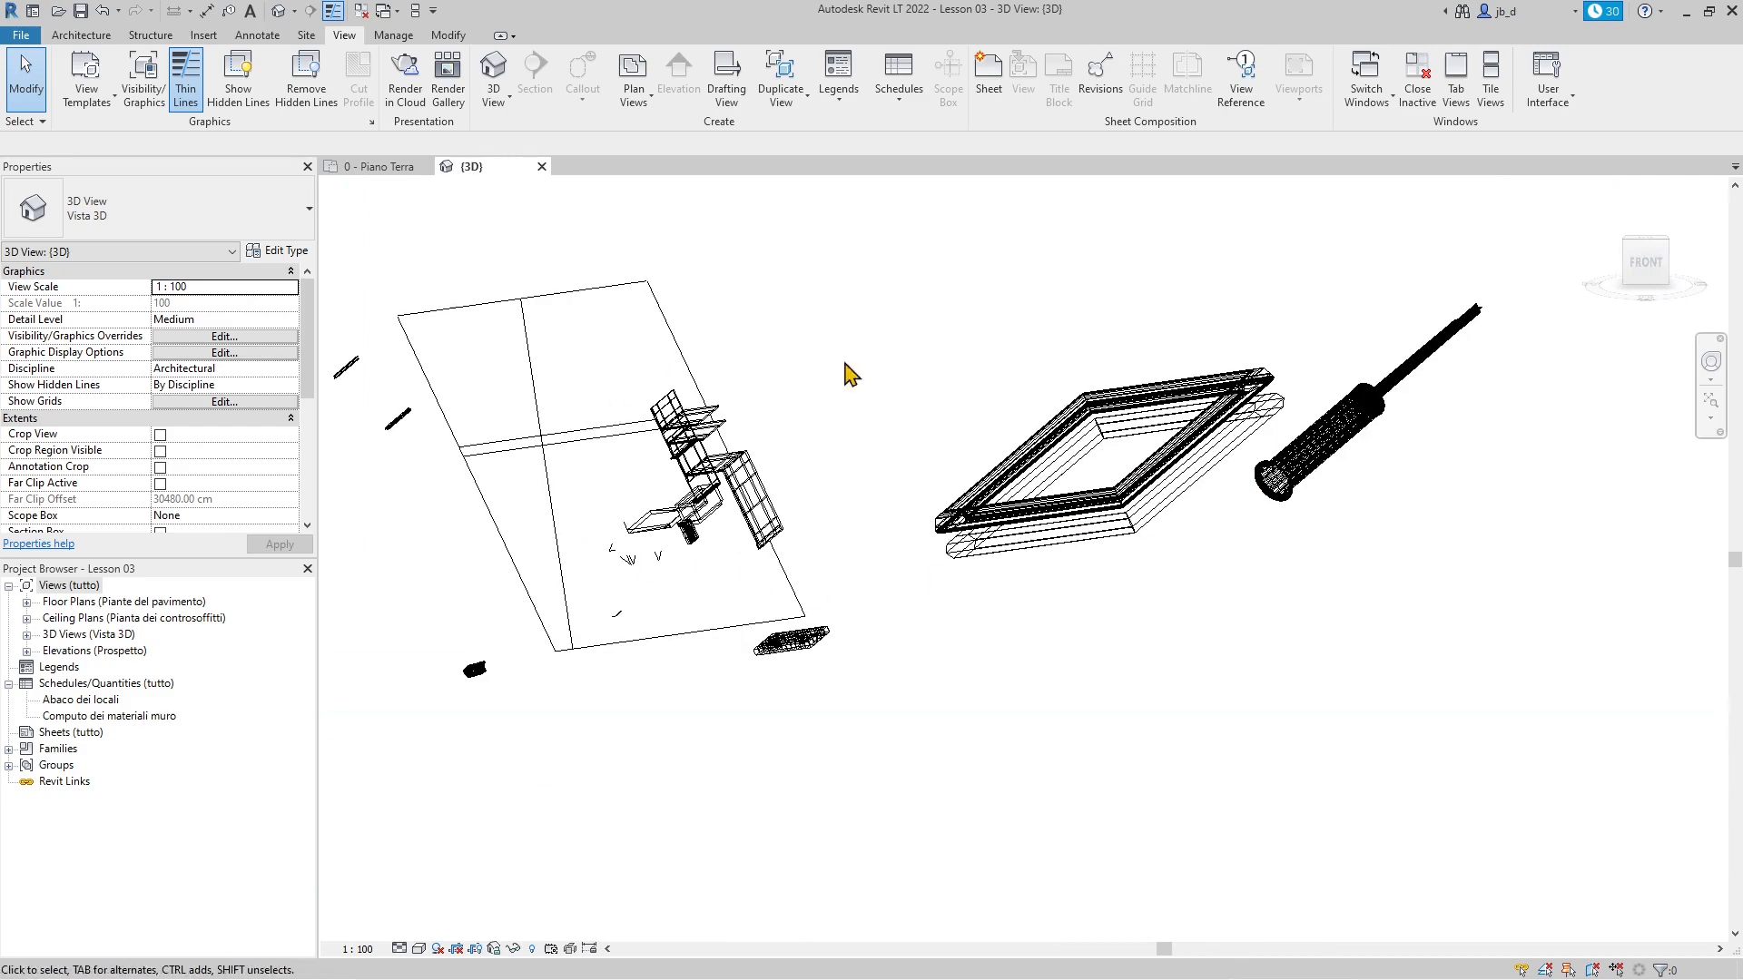
scroll(681, 622, "down", 5)
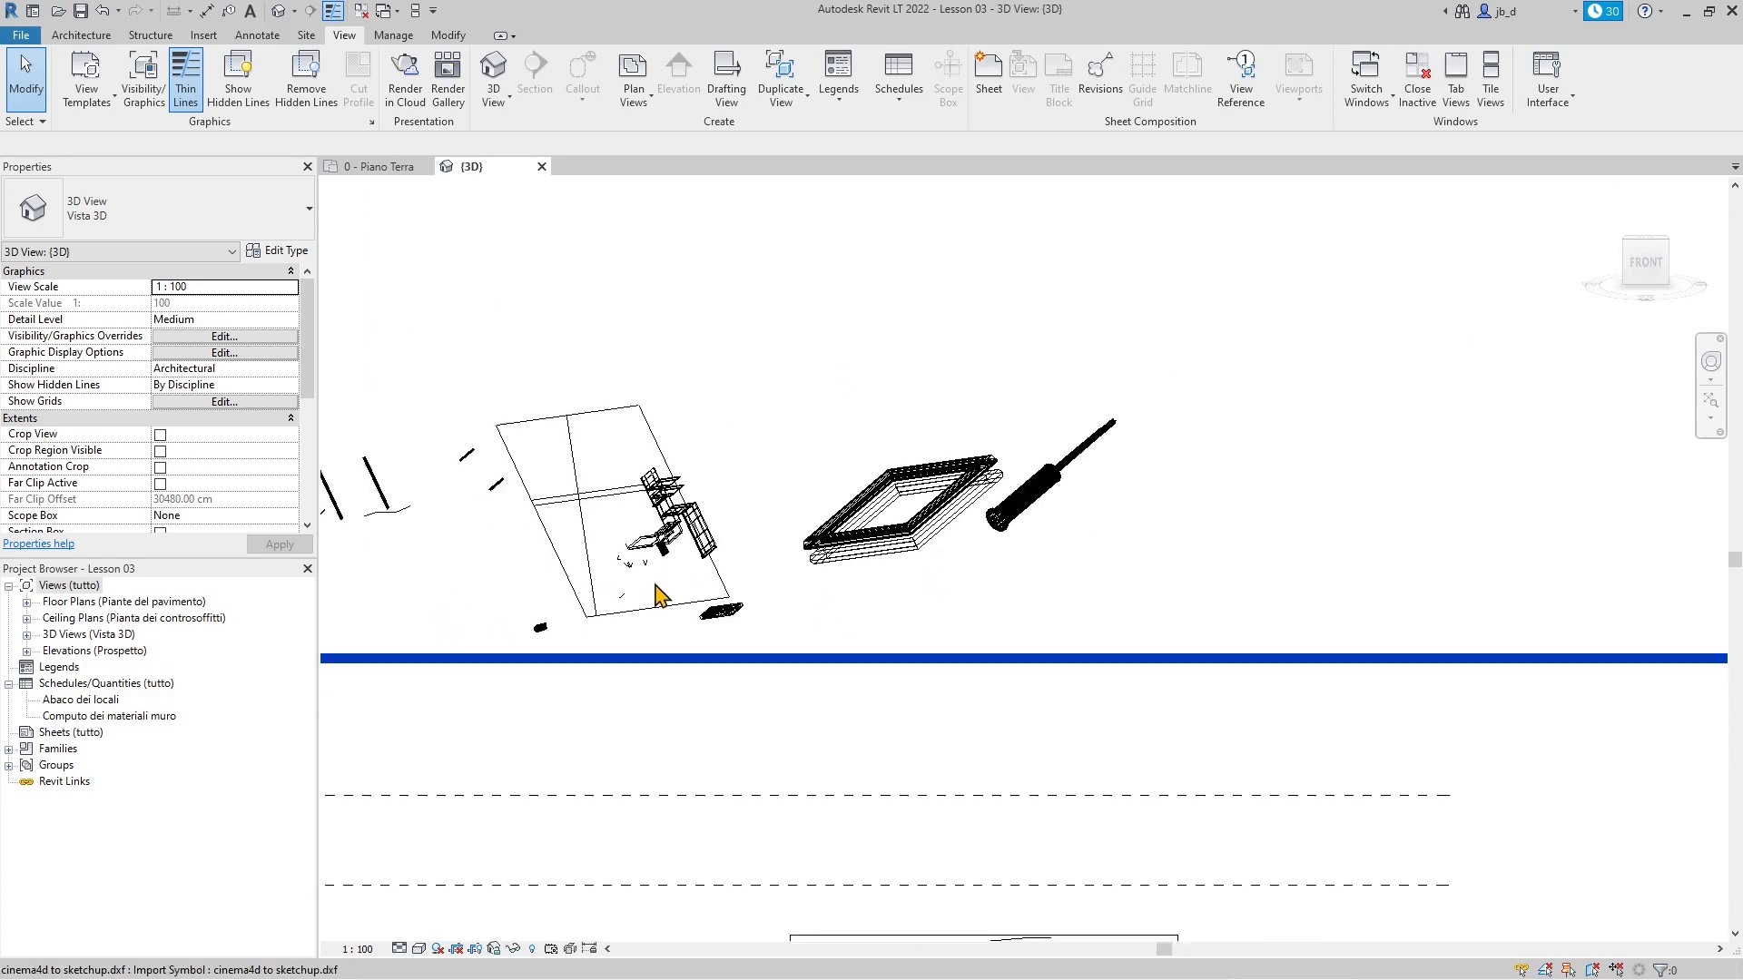
left_click(1668, 288)
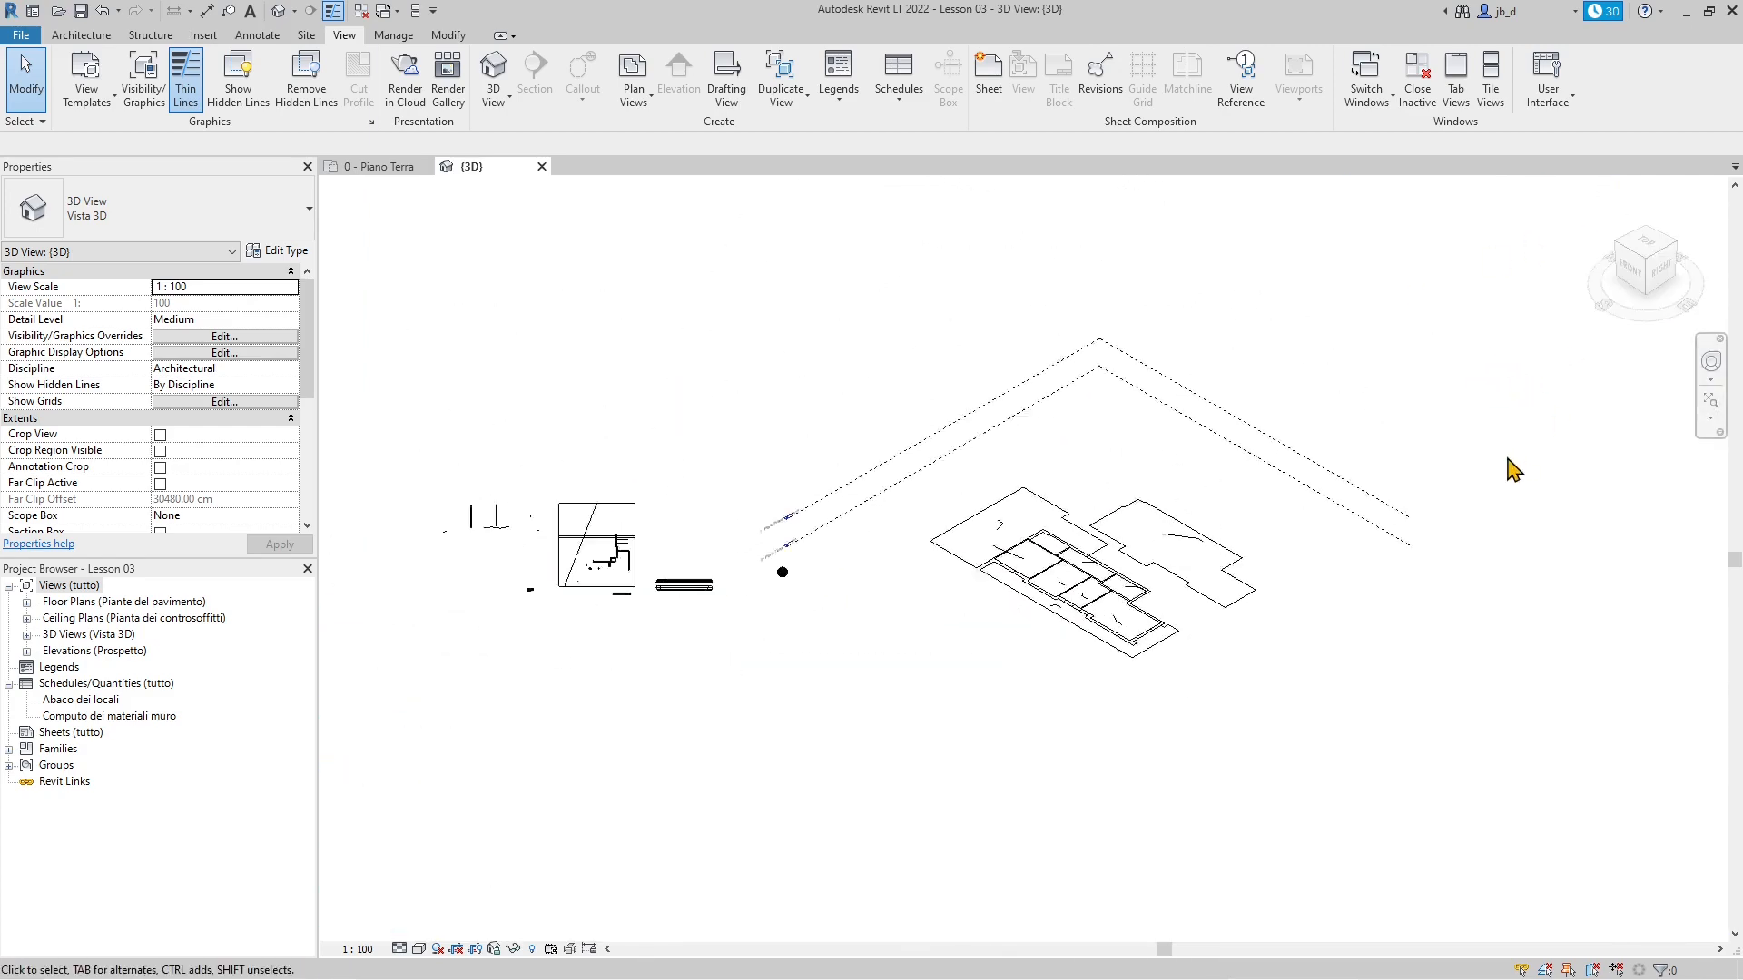
Step: Delete the pasted cinema4d to sketchup.dxf from the 3D view
middle_click_drag(754, 662, 939, 611)
scroll(668, 744, "down", 3)
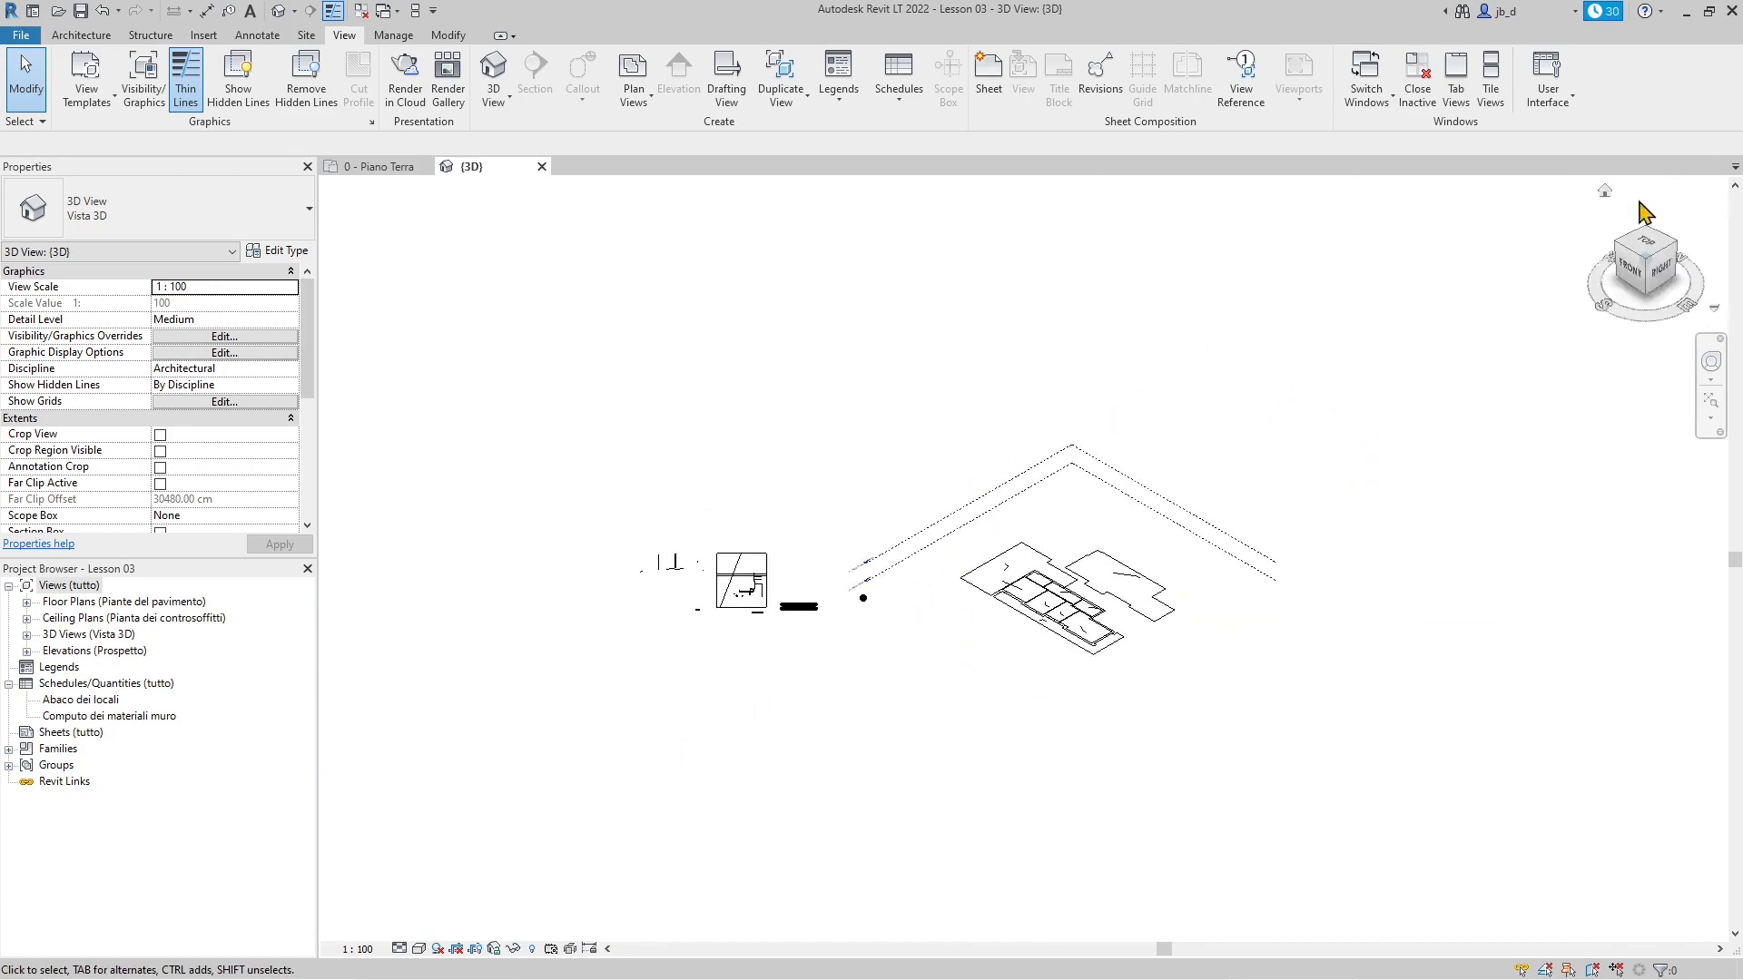
left_click(741, 588)
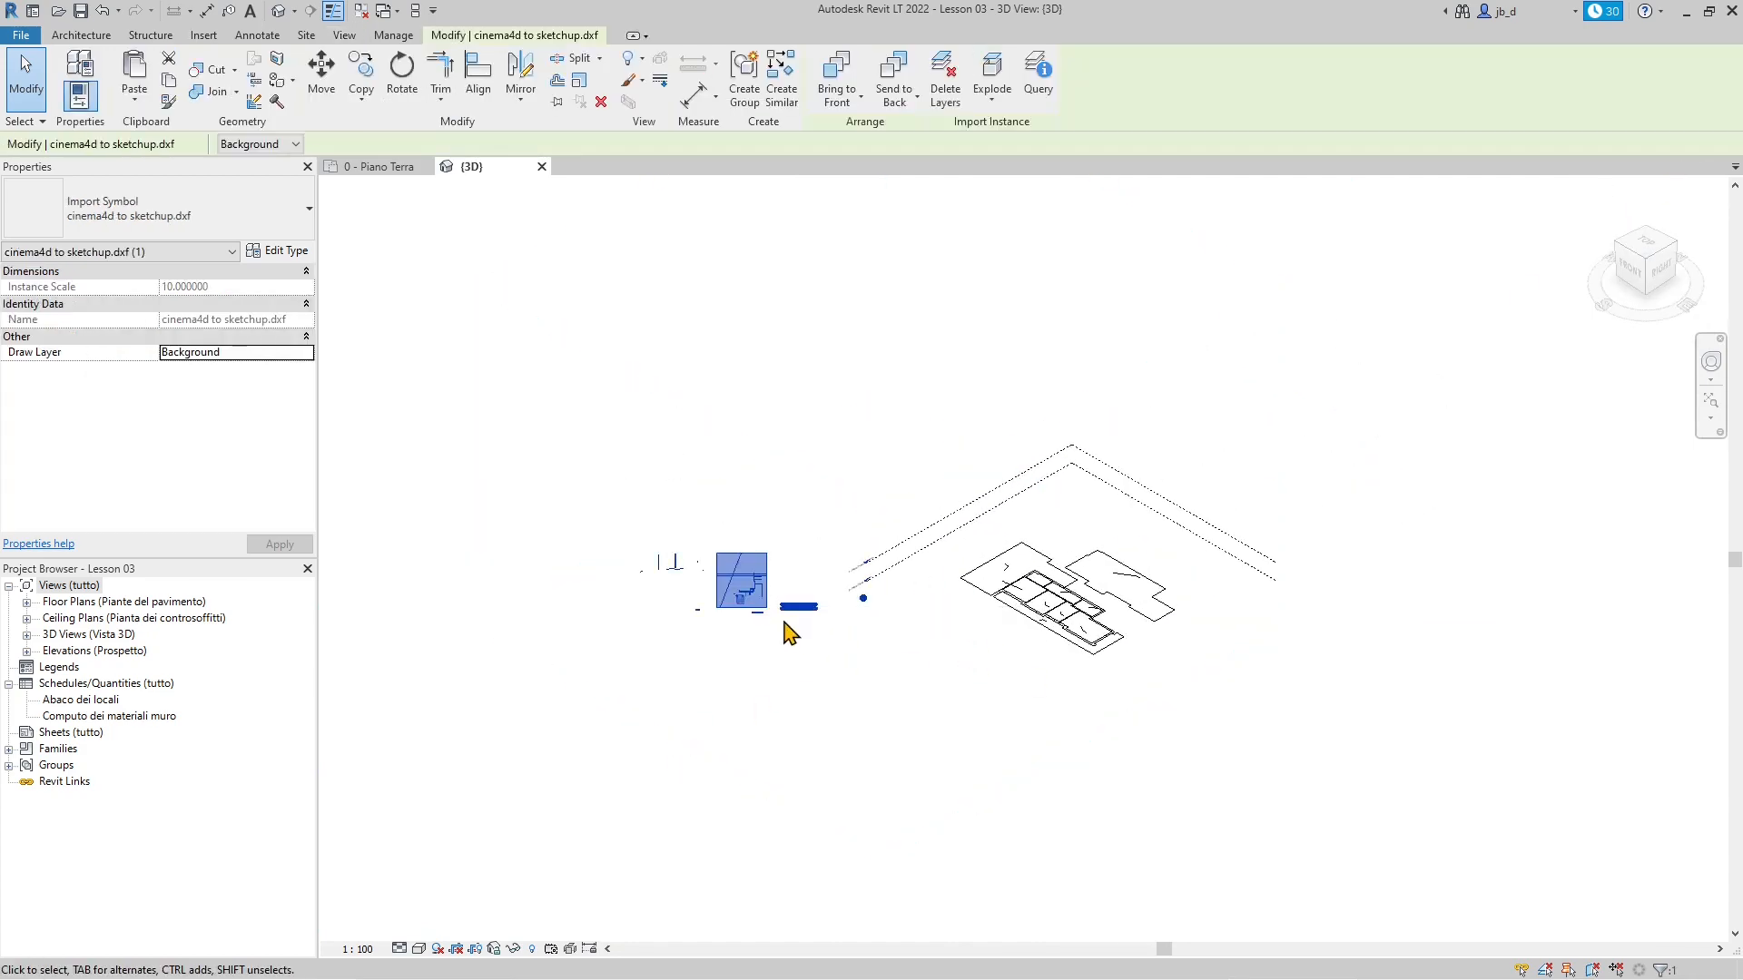
key("Delete")
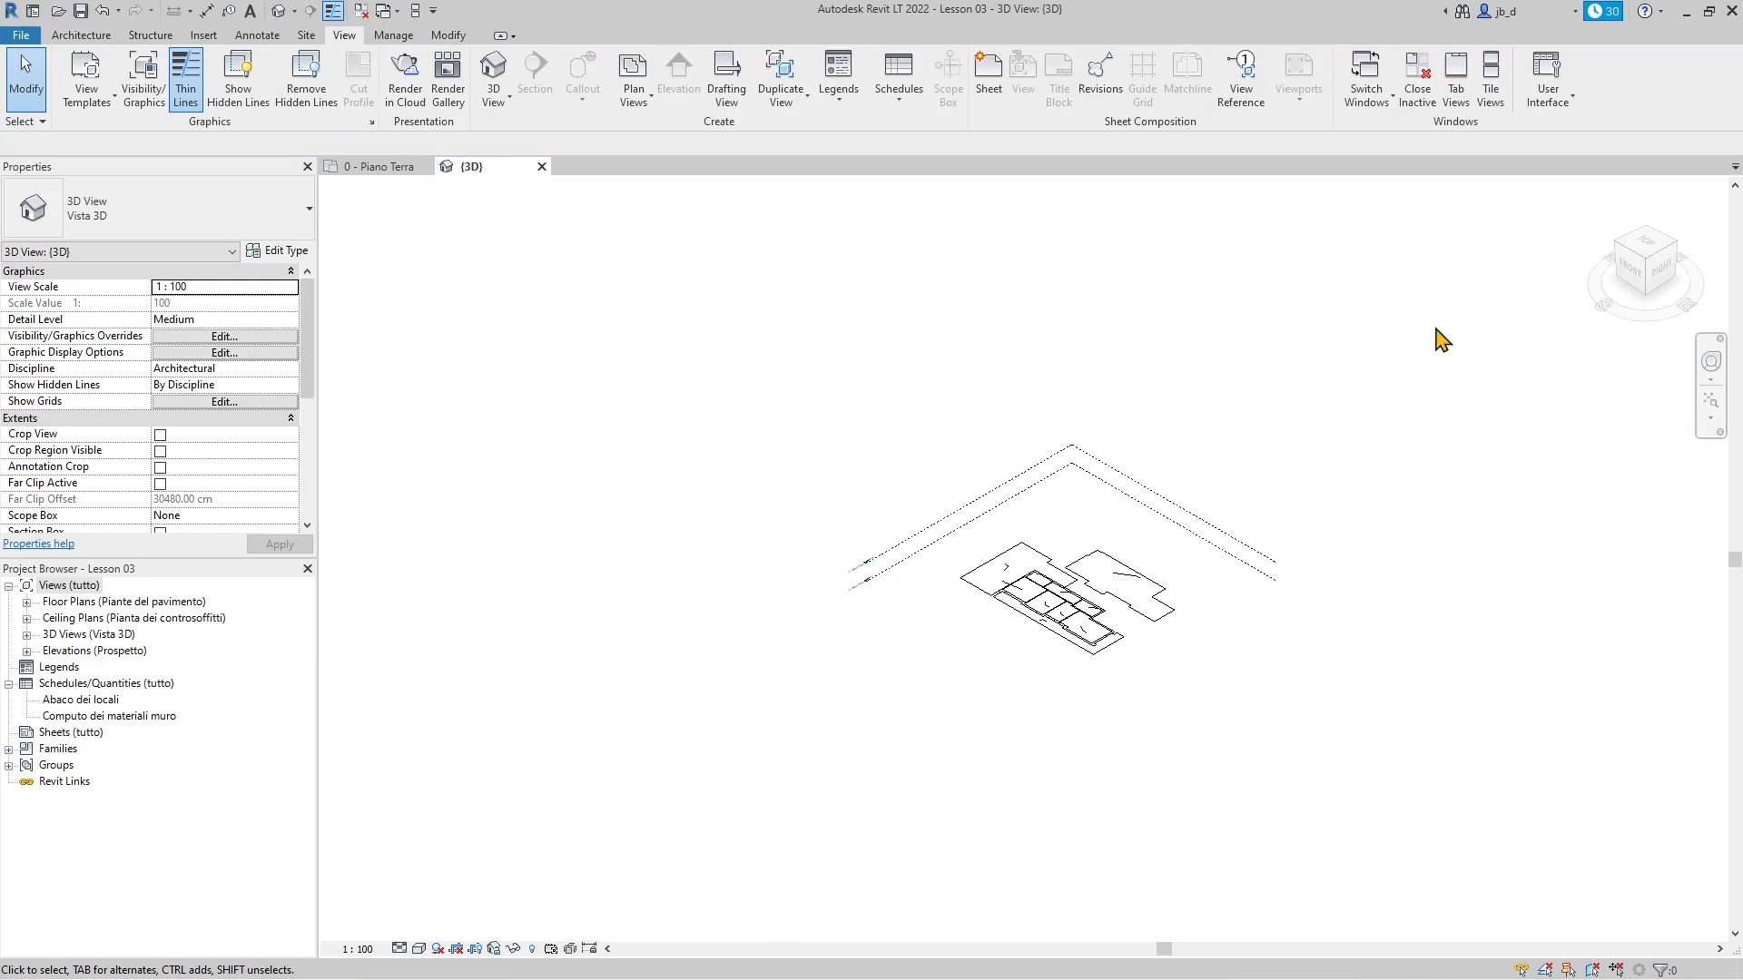
Step: Orient the 3D view to Top, aligned like the floor plan, and return to the 0 - Piano Terra floor plan
left_click(1645, 250)
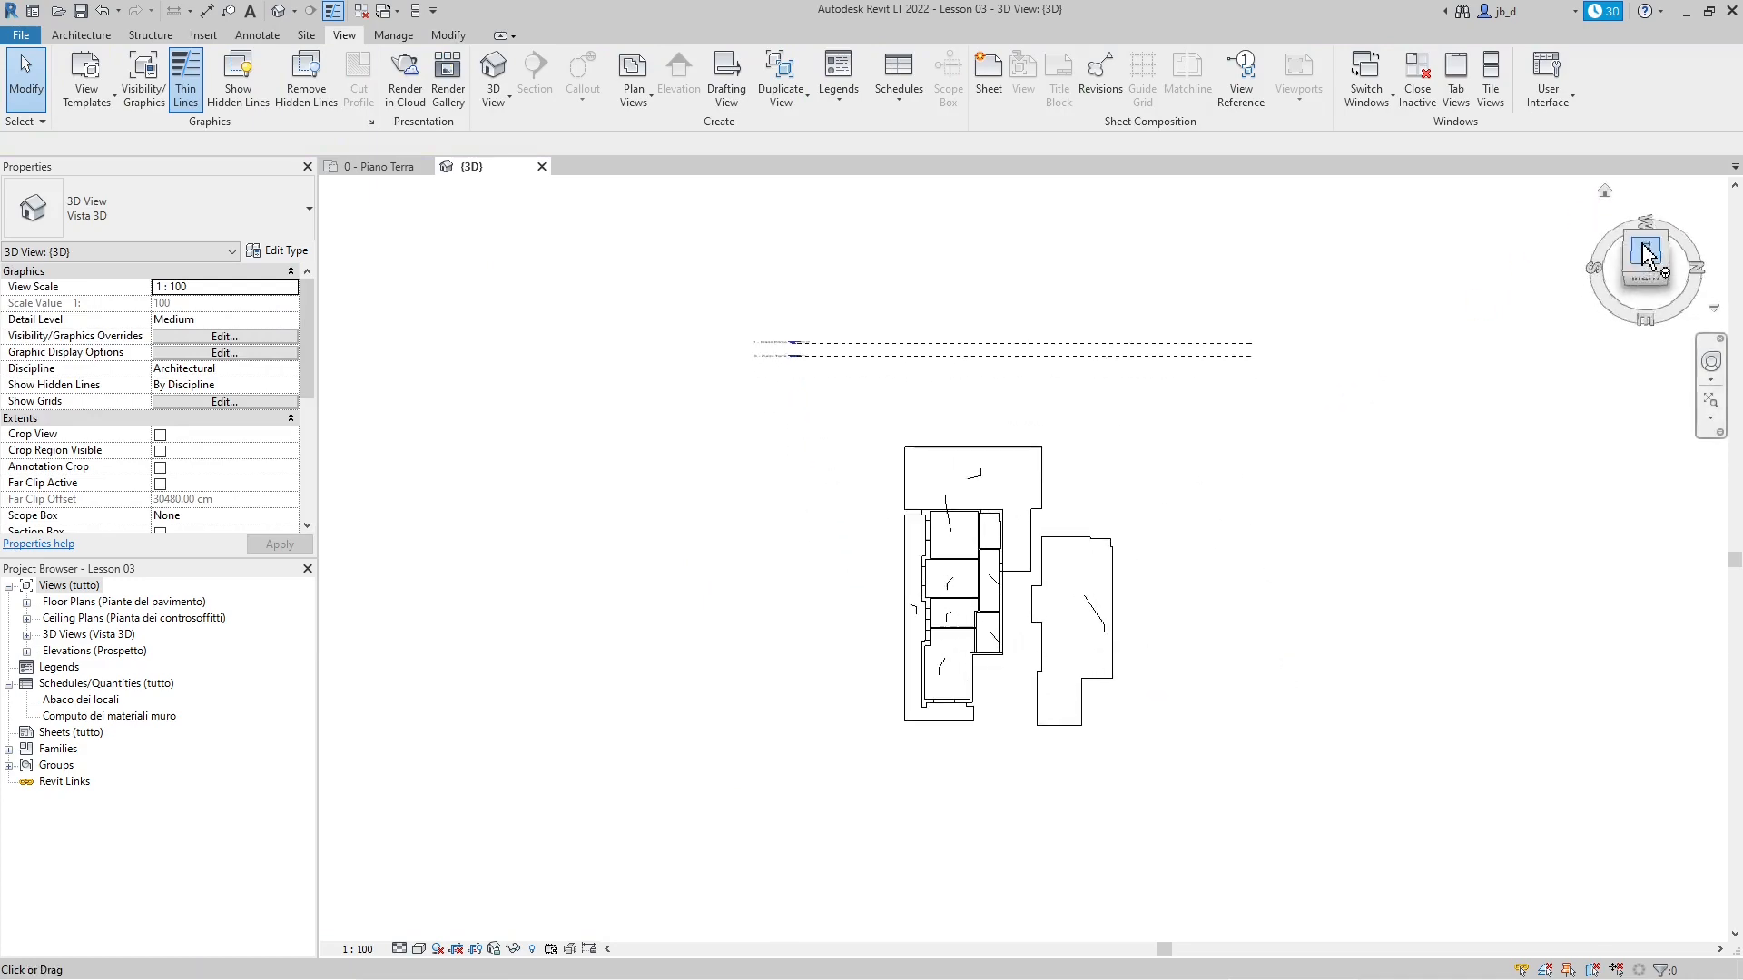
left_click(1710, 186)
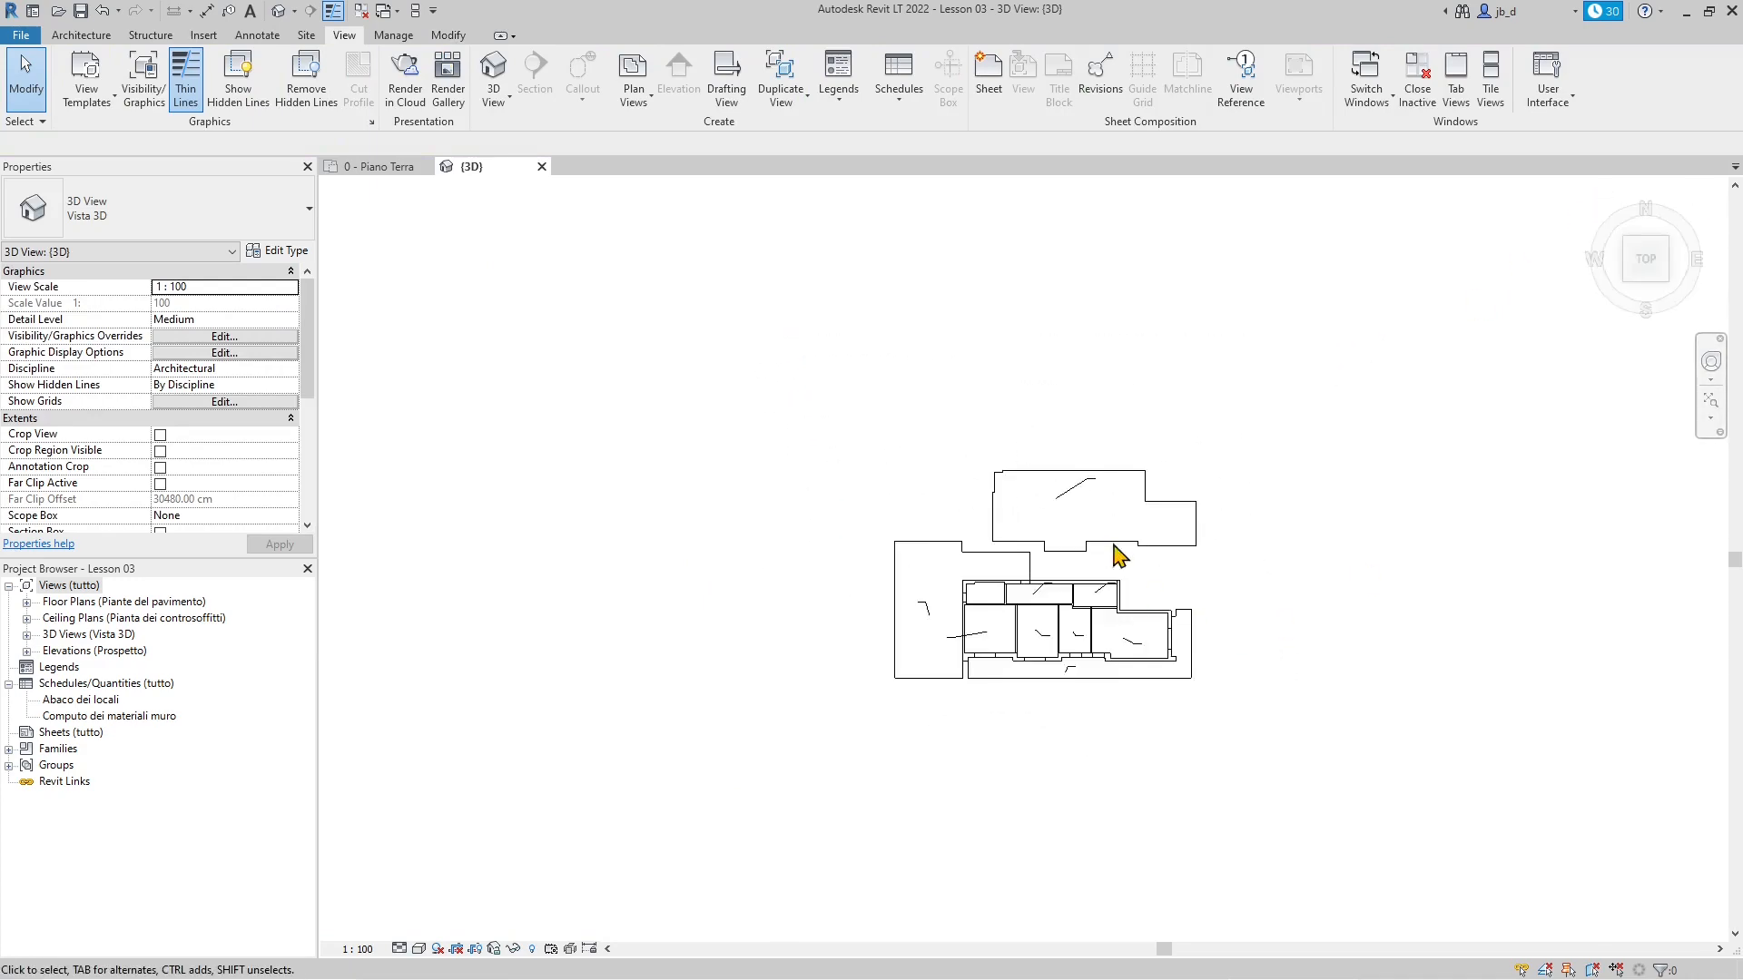
scroll(1116, 553, "up", 2)
left_click(379, 166)
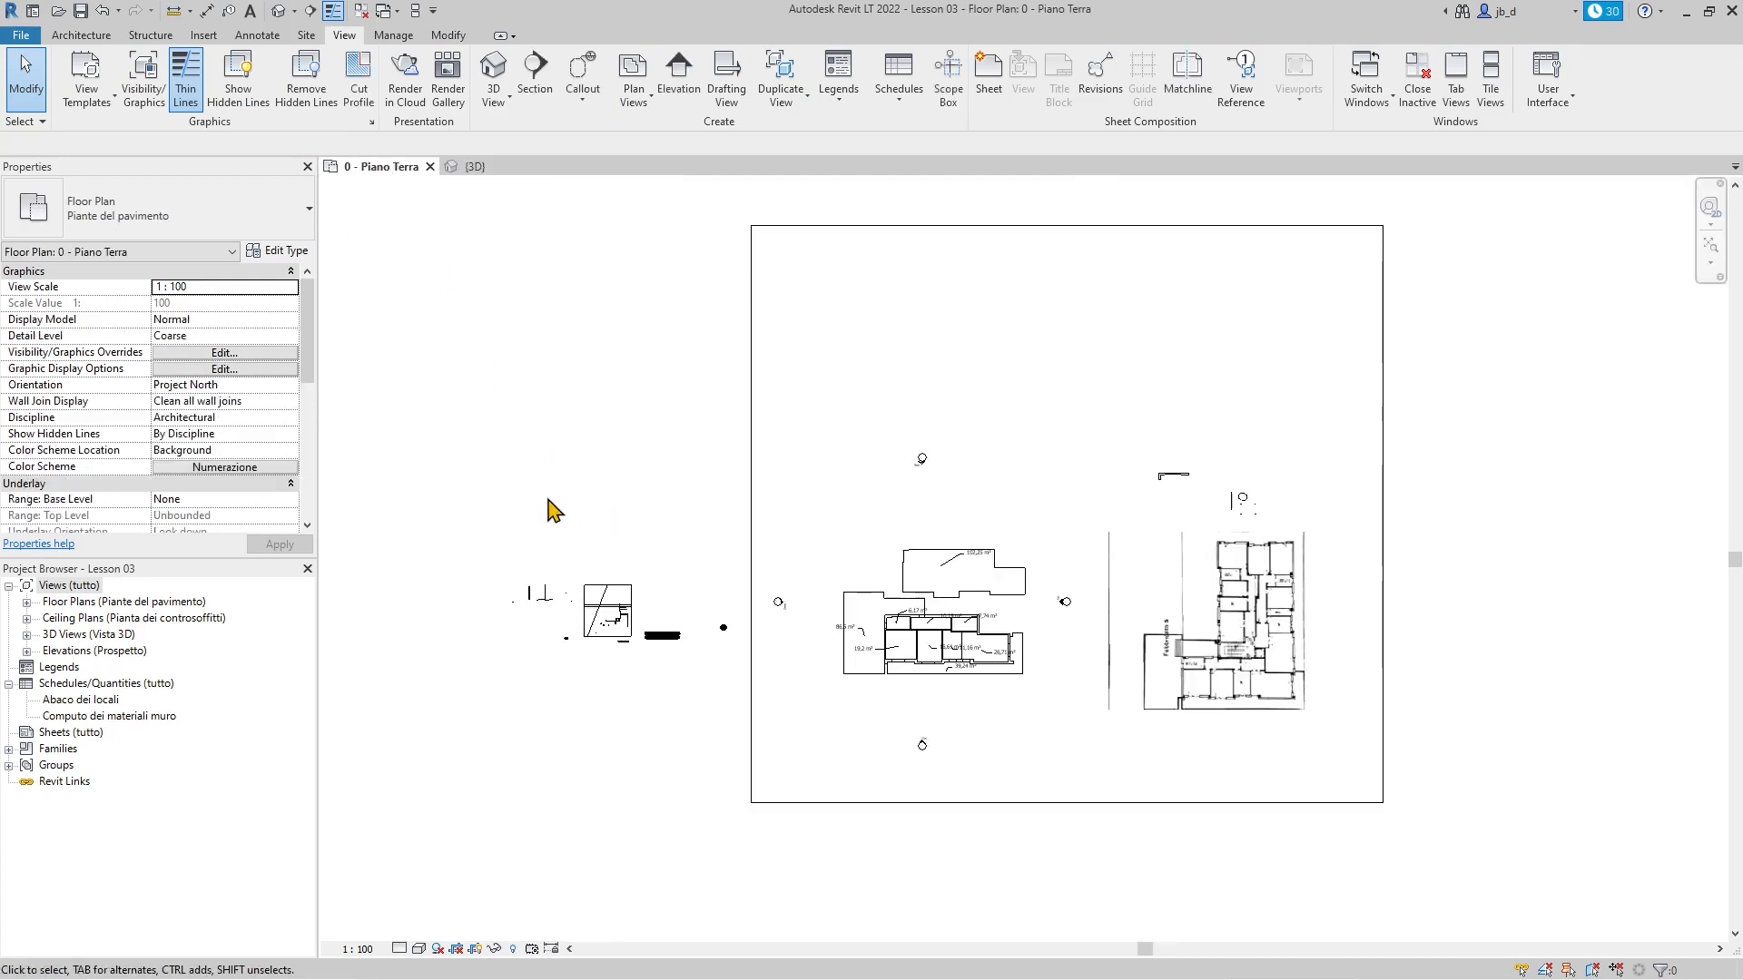
Step: Copy cinema4d to sketchup.dxf from the ground floor plan and paste it into the {3D} view aligned to the same place
left_click(626, 629)
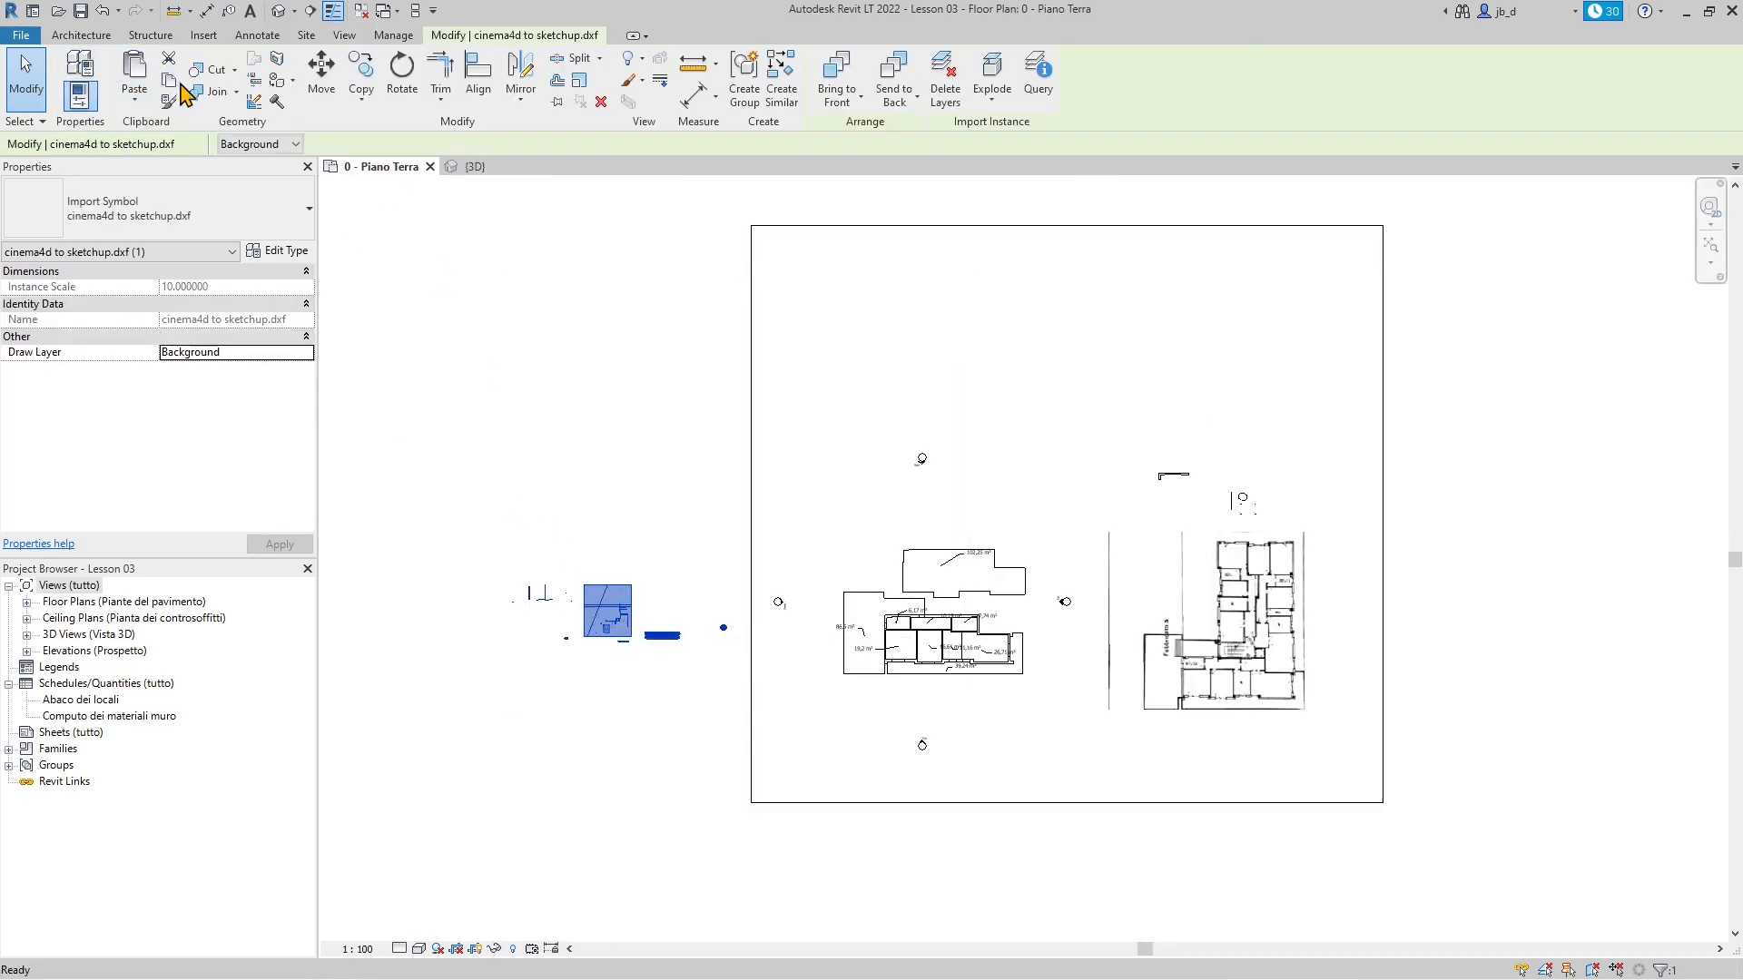
left_click(474, 167)
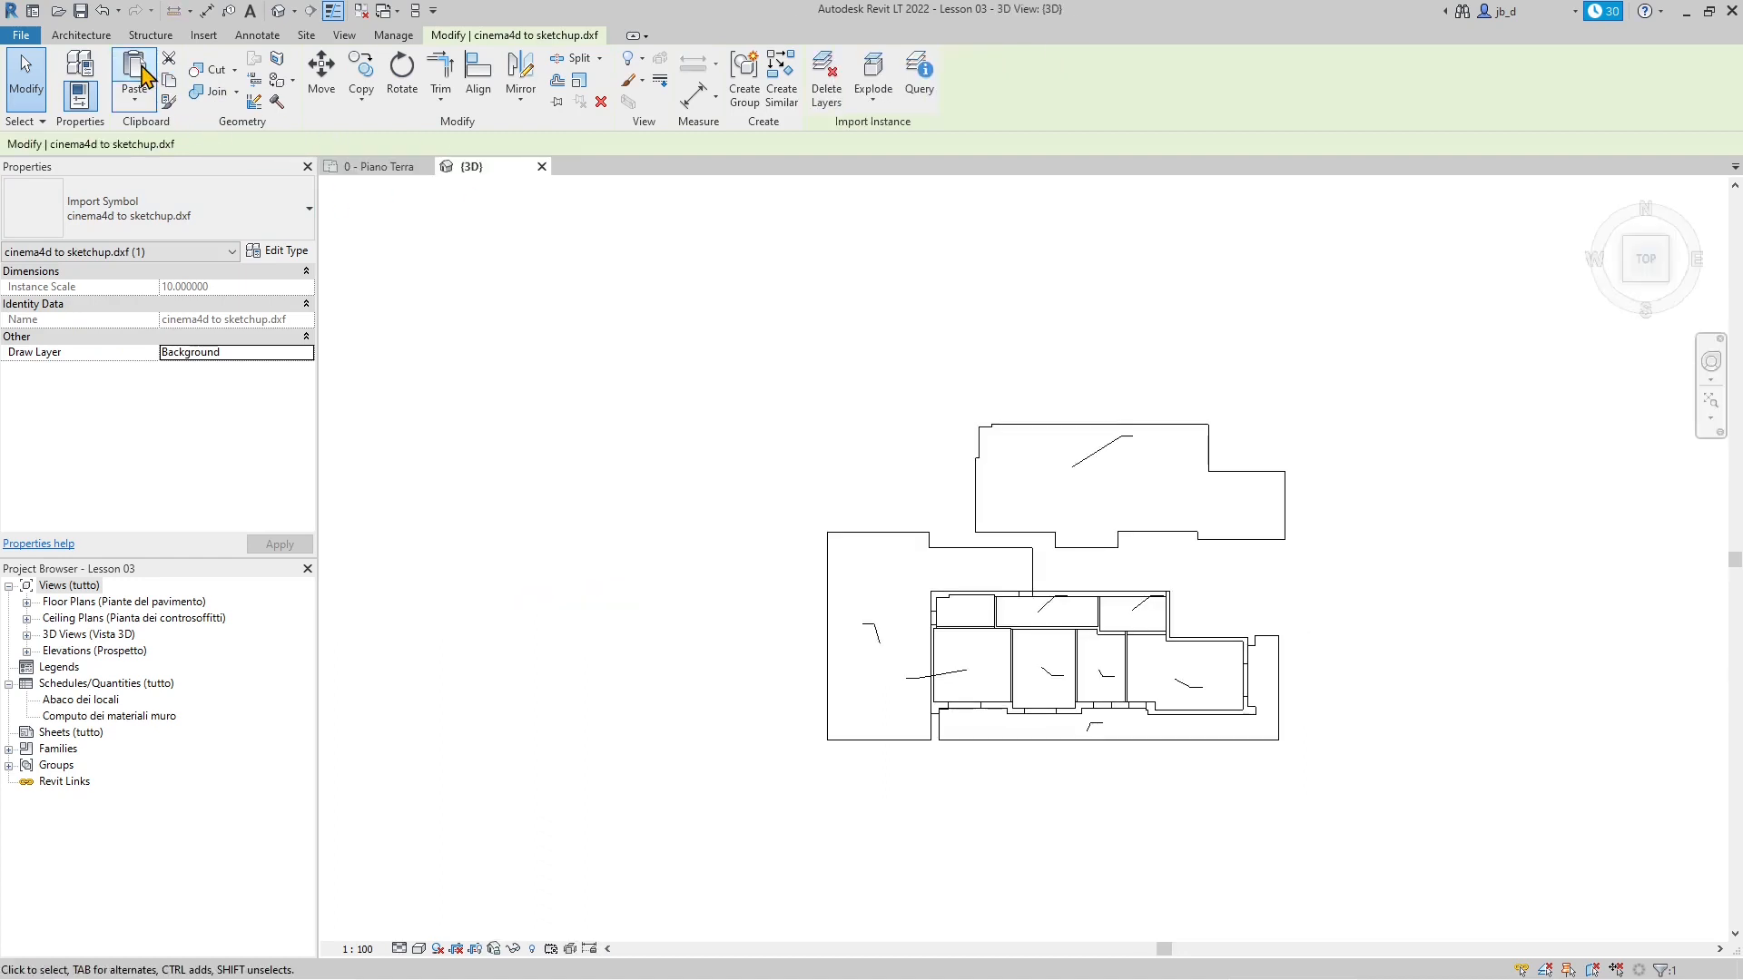
left_click(136, 99)
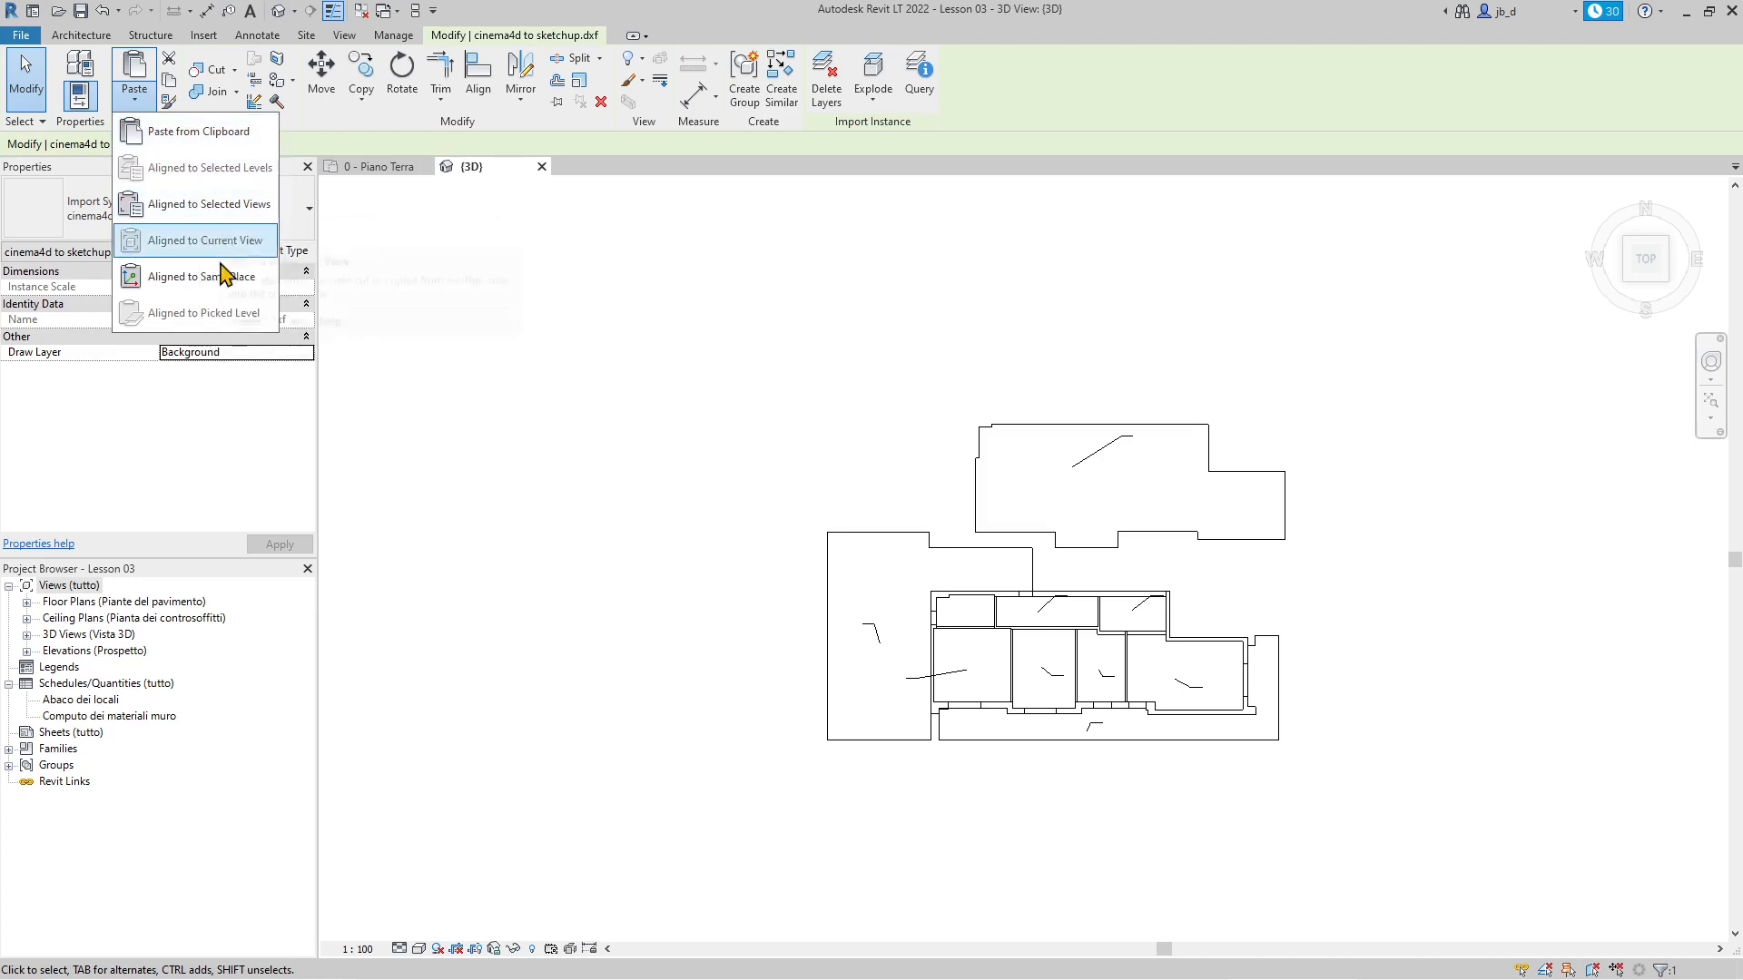
left_click(170, 276)
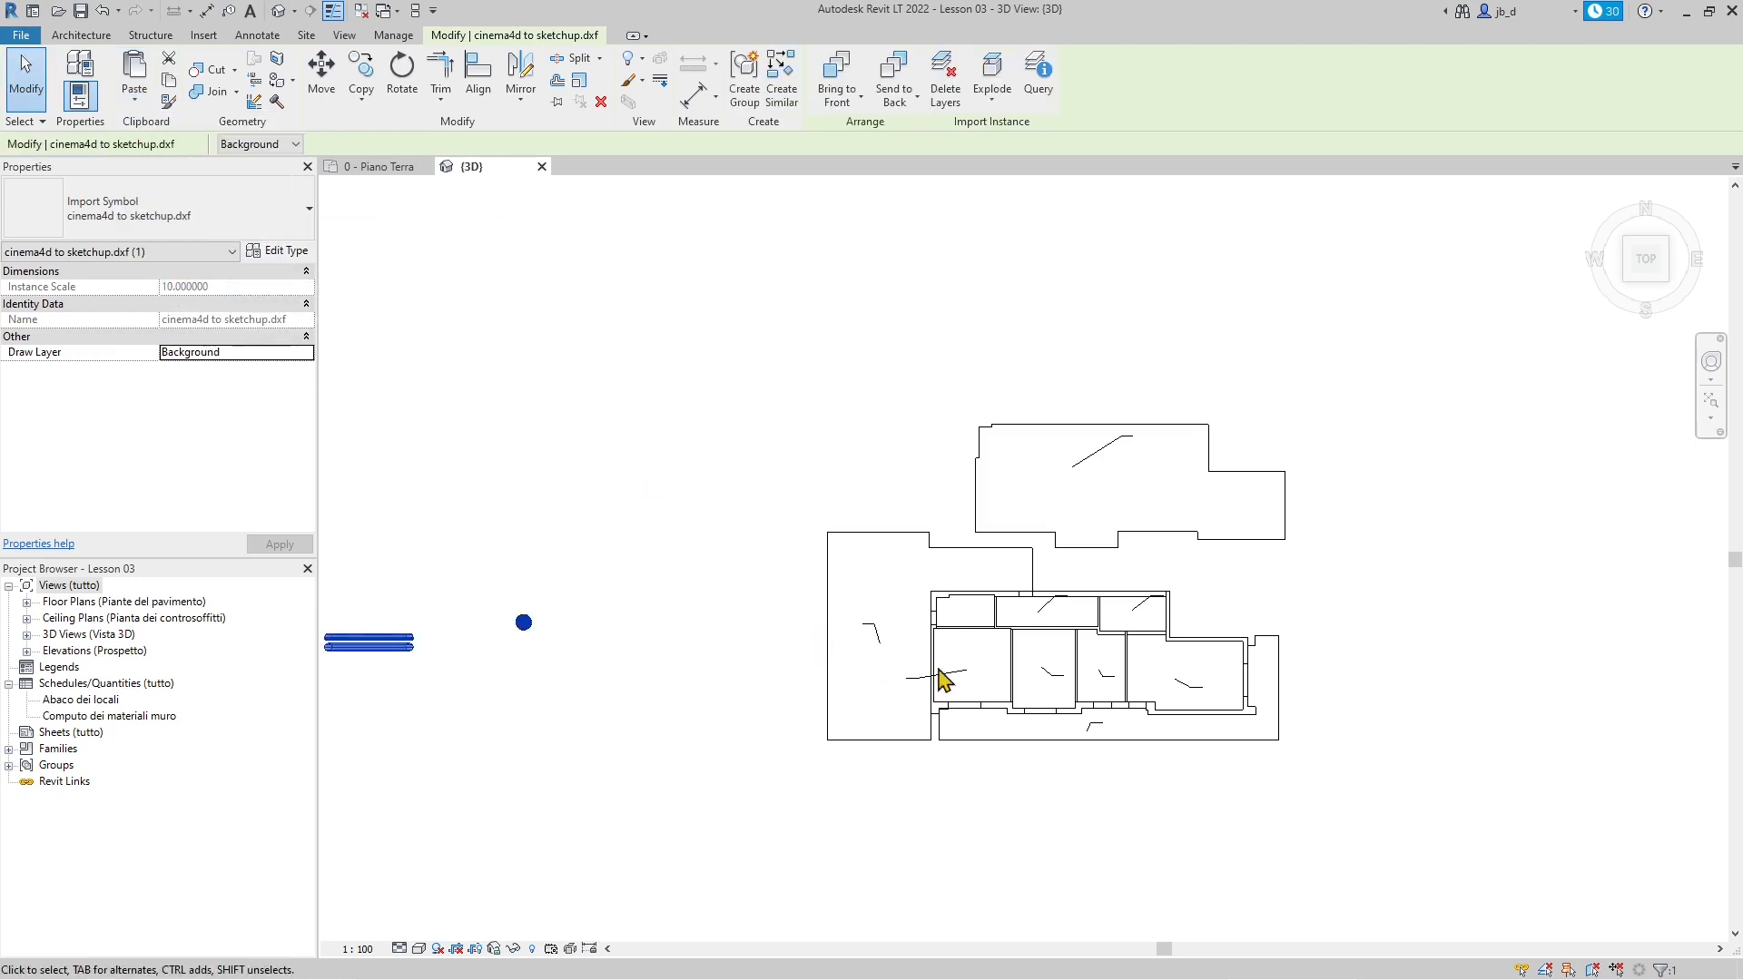
Step: Orbit and zoom around the pasted DXF in the {3D} view to examine its geometry and its position relative to the building
scroll(1180, 623, "down", 2)
left_click(595, 723)
scroll(522, 650, "up", 2)
left_click(641, 599)
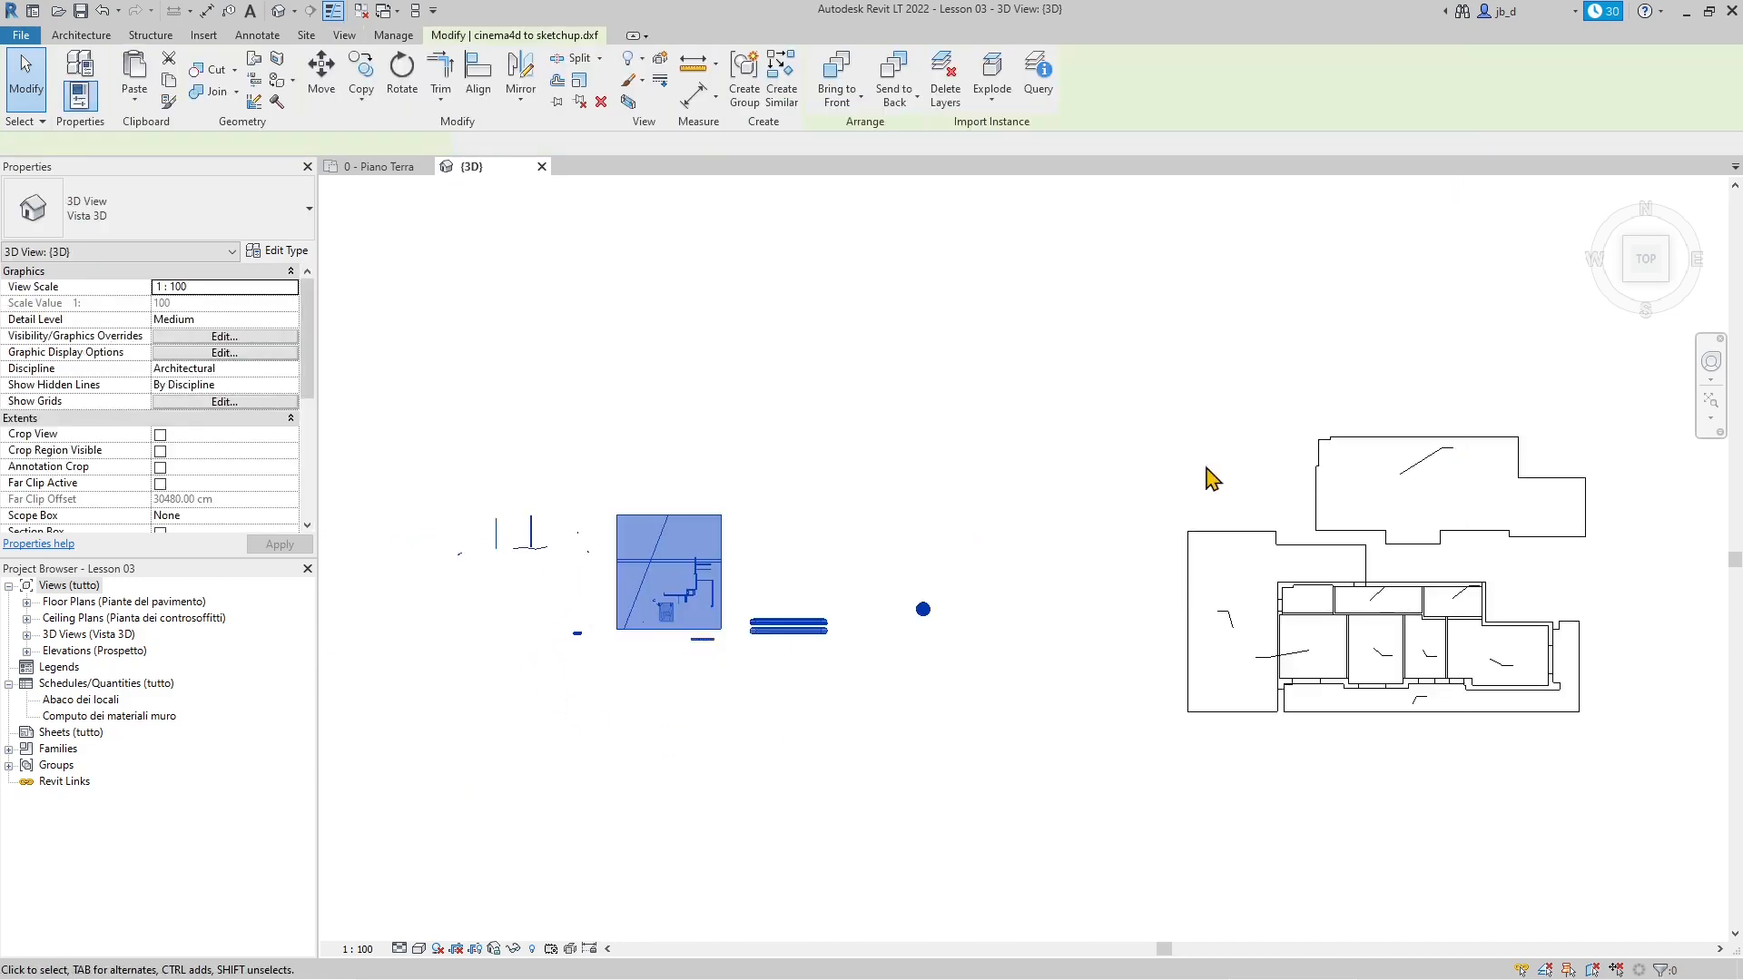
left_click(1643, 272)
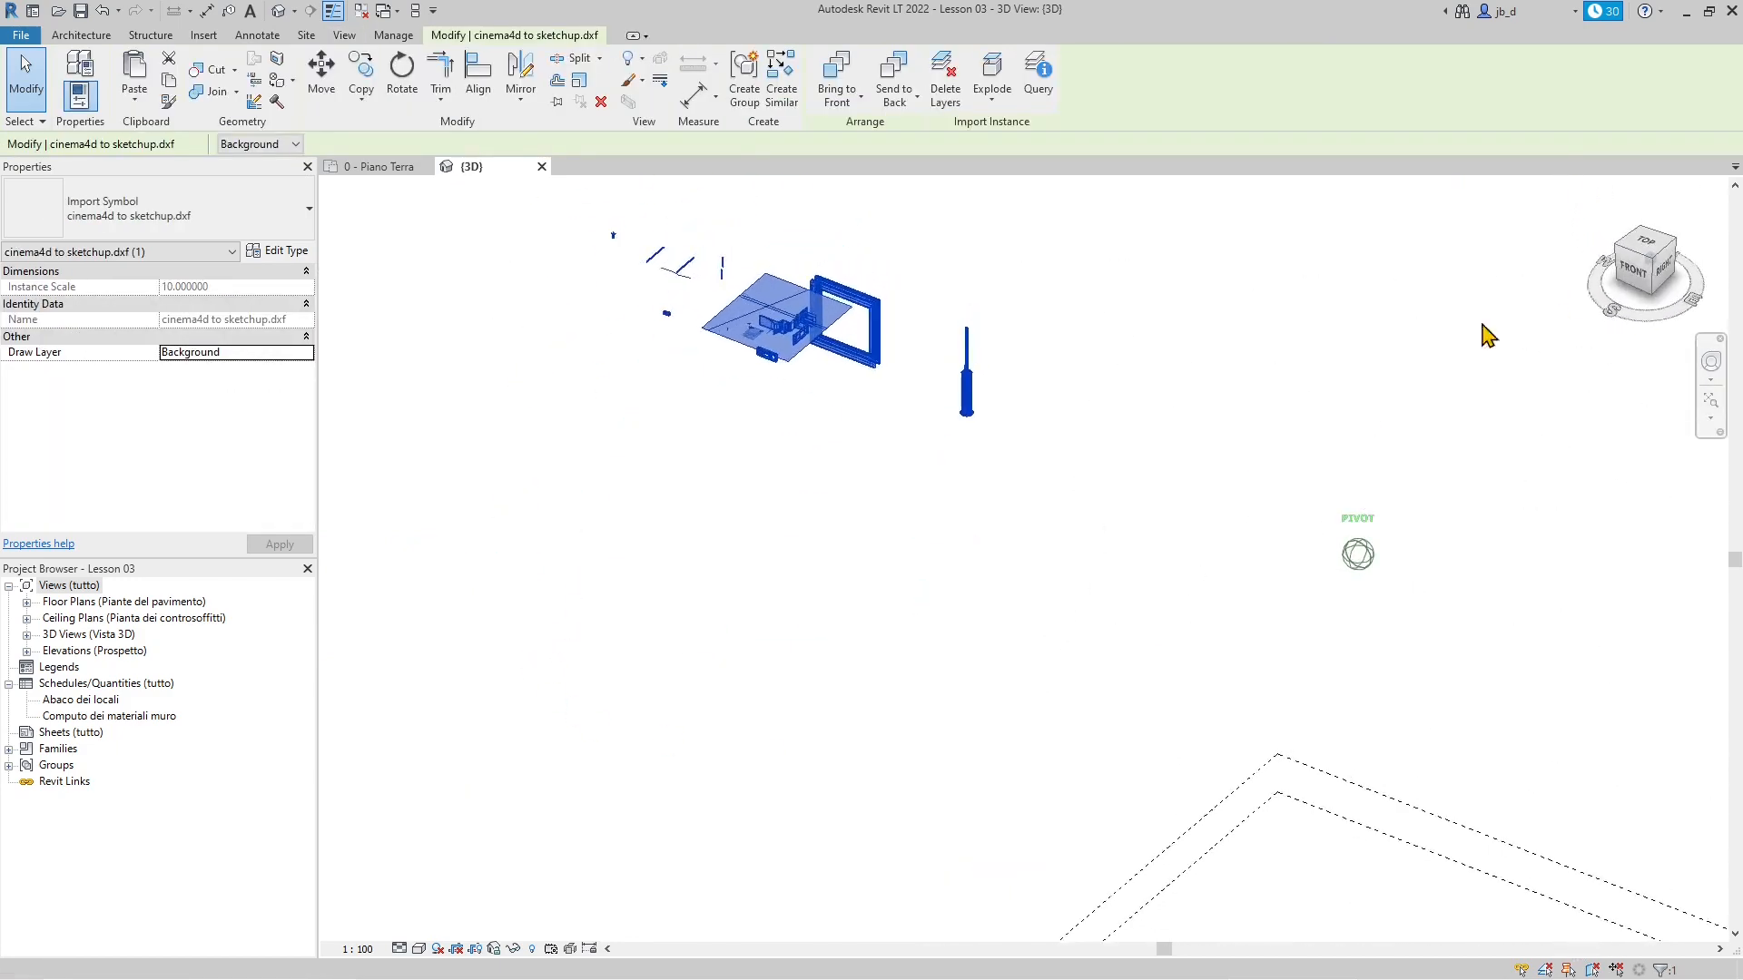
left_click(1194, 619)
scroll(1194, 625, "up", 2)
left_click(1023, 338)
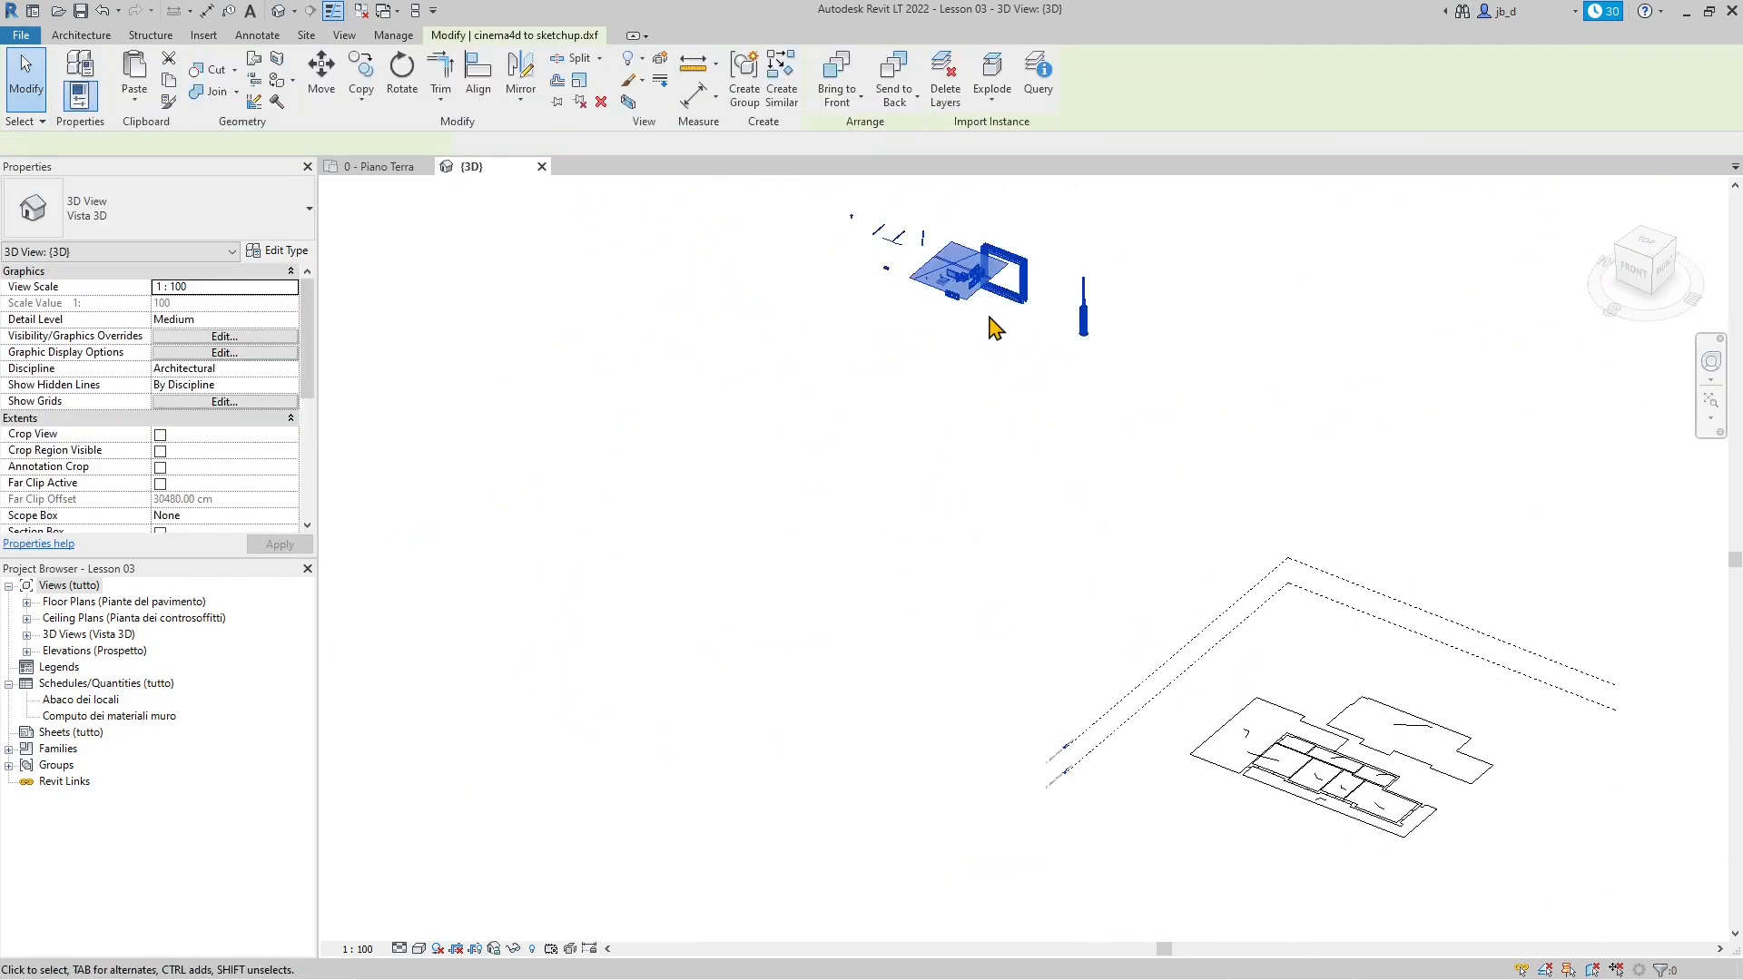
scroll(1002, 276, "up", 2)
scroll(1005, 269, "up", 3)
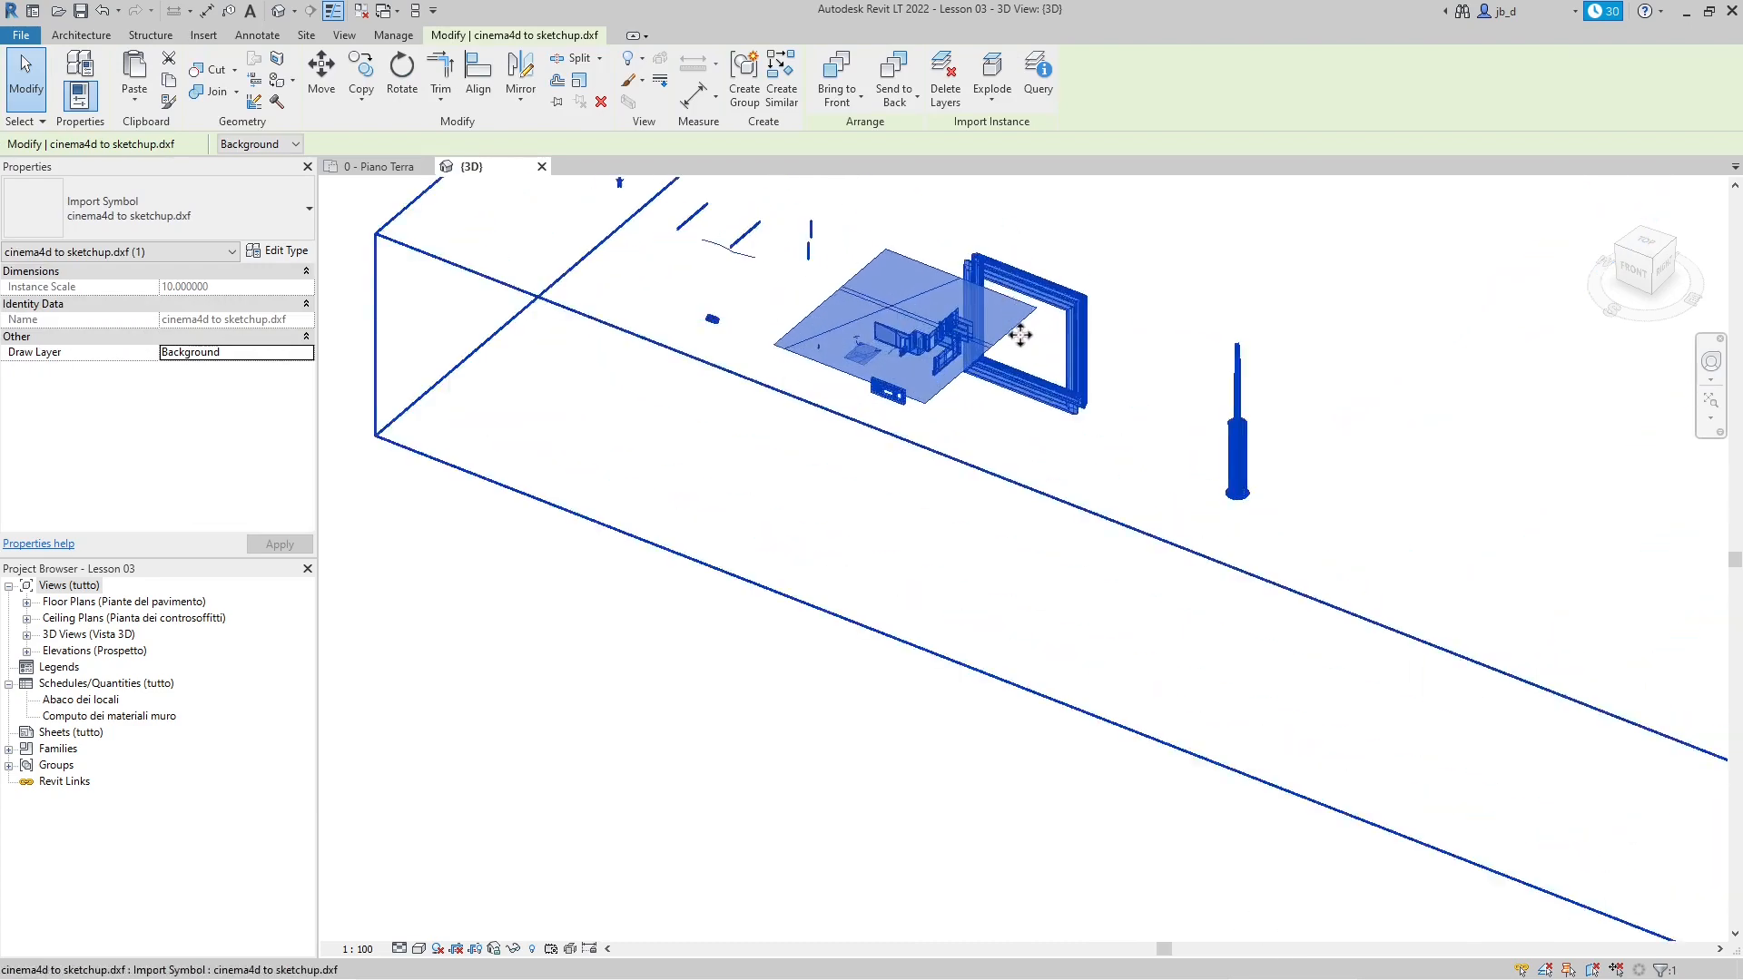
left_click(1090, 526)
scroll(1023, 411, "up", 3)
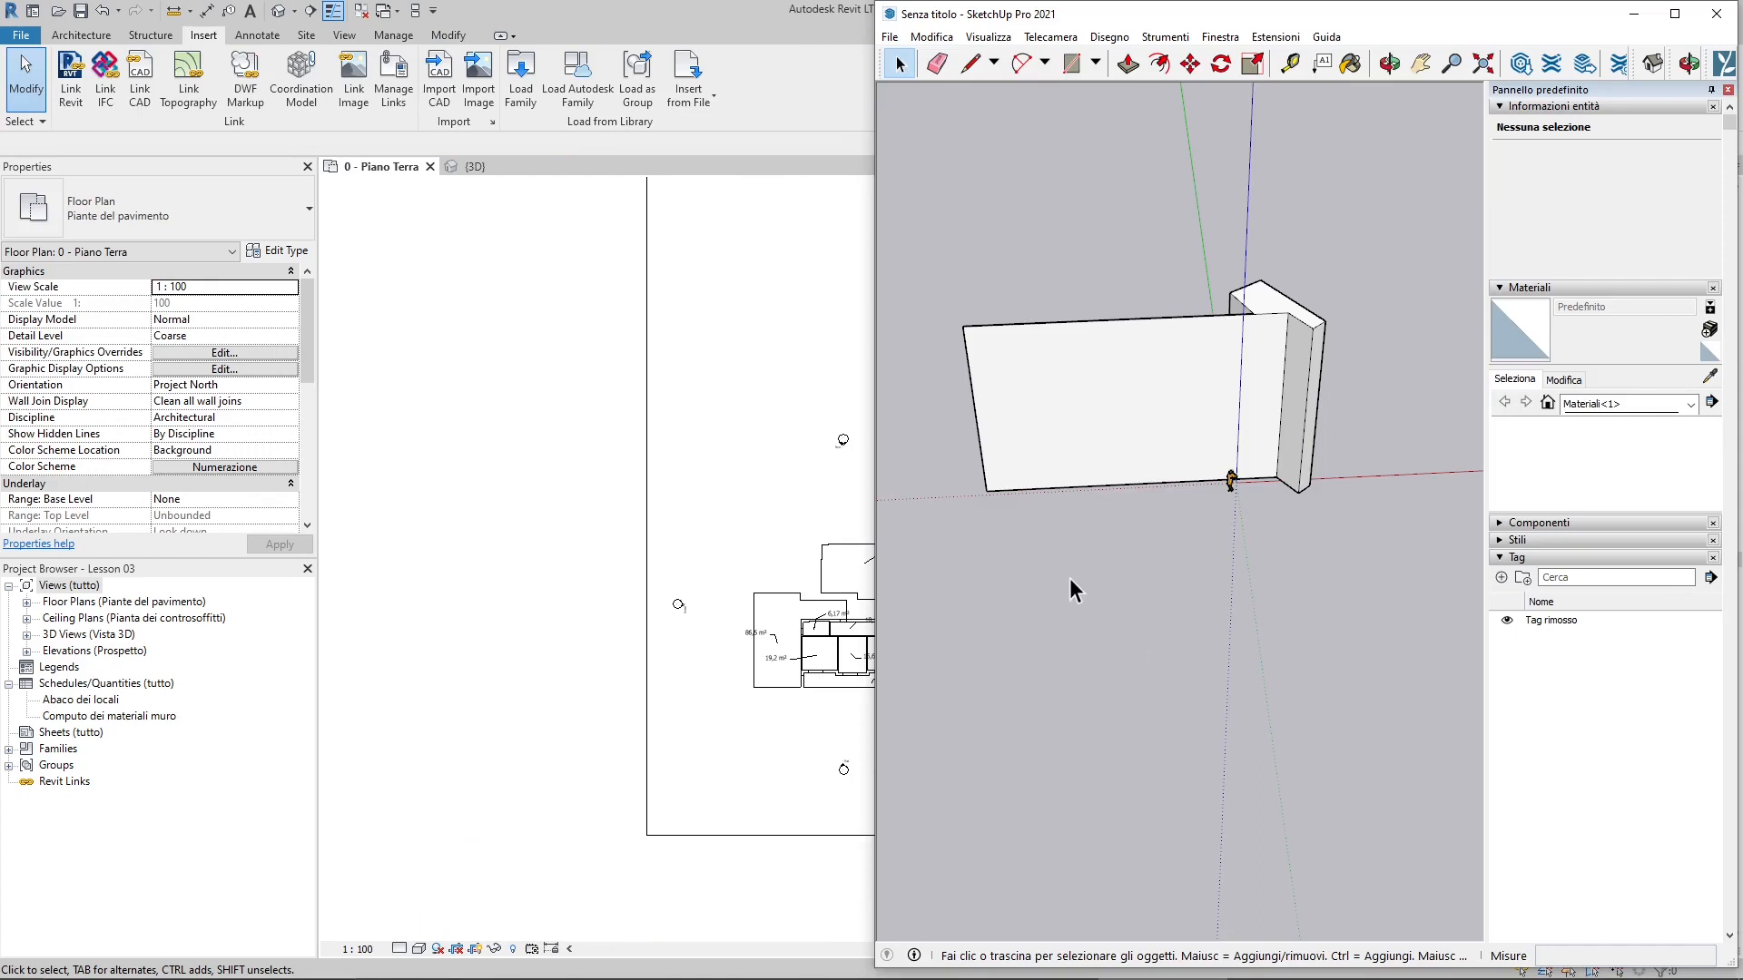
Step: In SketchUp, try to raise the top face of the thick corner volume about 11.12 m with Push/Pull
mouse_move(1070, 581)
middle_mouse_down()
mouse_move(1249, 603)
mouse_move(1736, 523)
mouse_move(1198, 571)
mouse_move(1289, 556)
middle_mouse_up()
scroll(1008, 356, "up", 4)
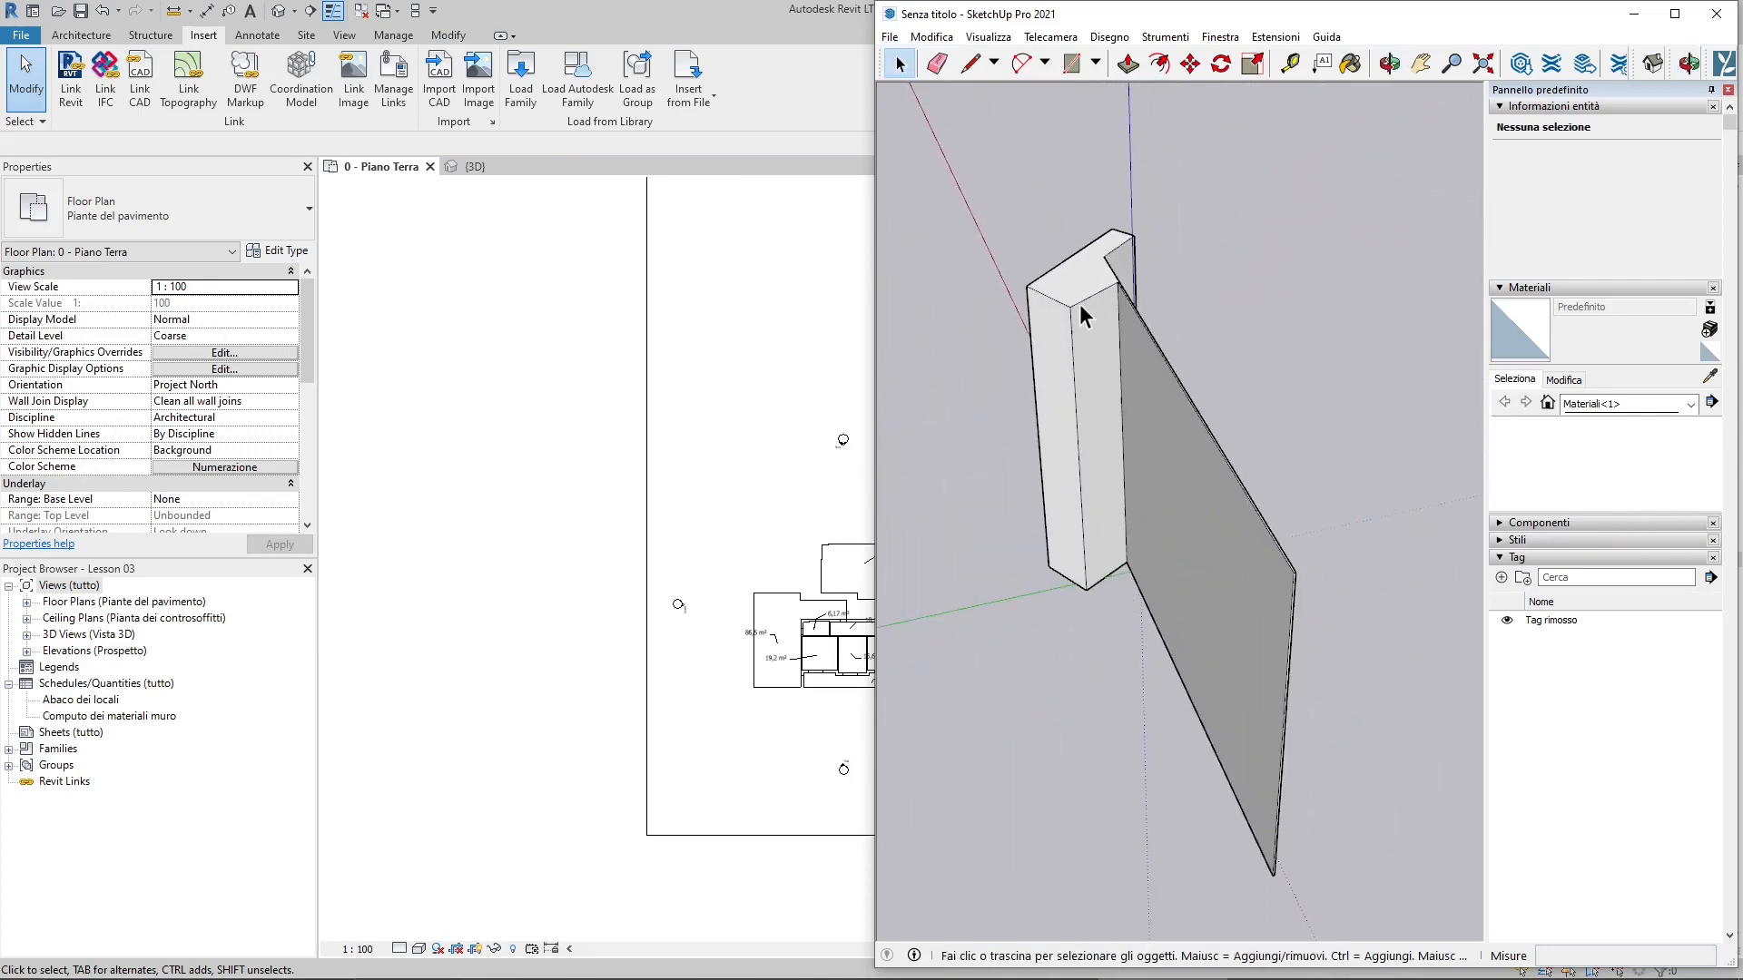
middle_click_drag(969, 469, 1189, 594)
scroll(1055, 389, "up", 6)
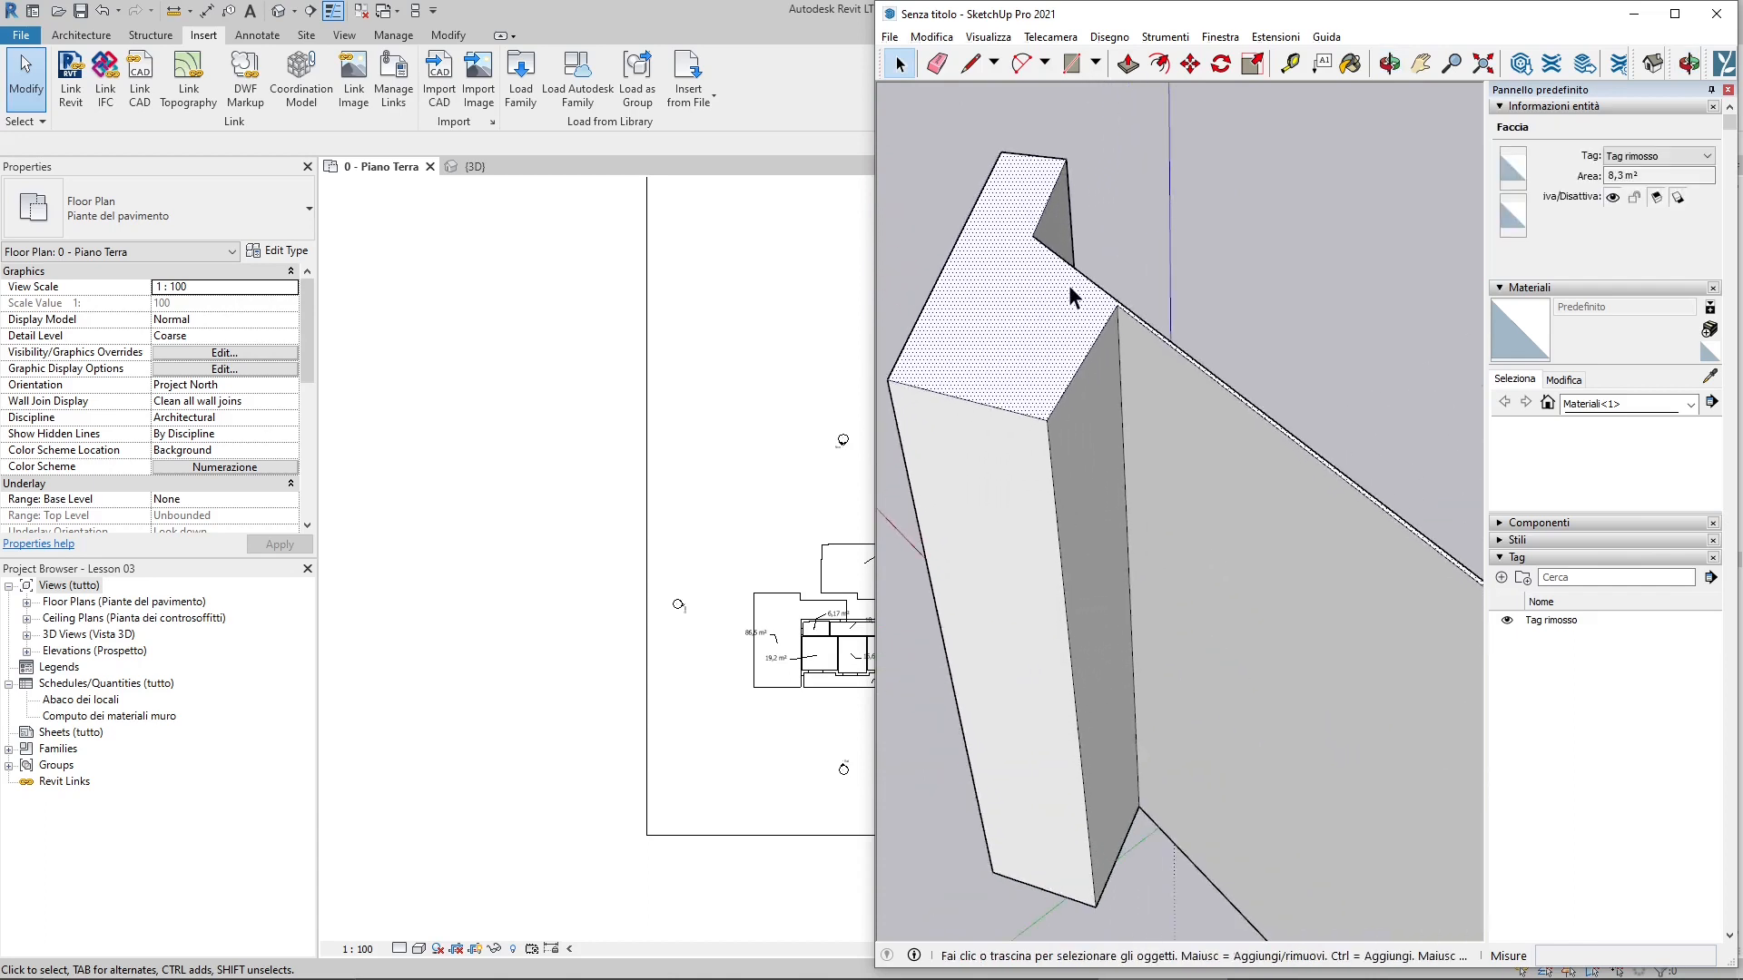
left_click(1128, 64)
scroll(999, 340, "down", 5)
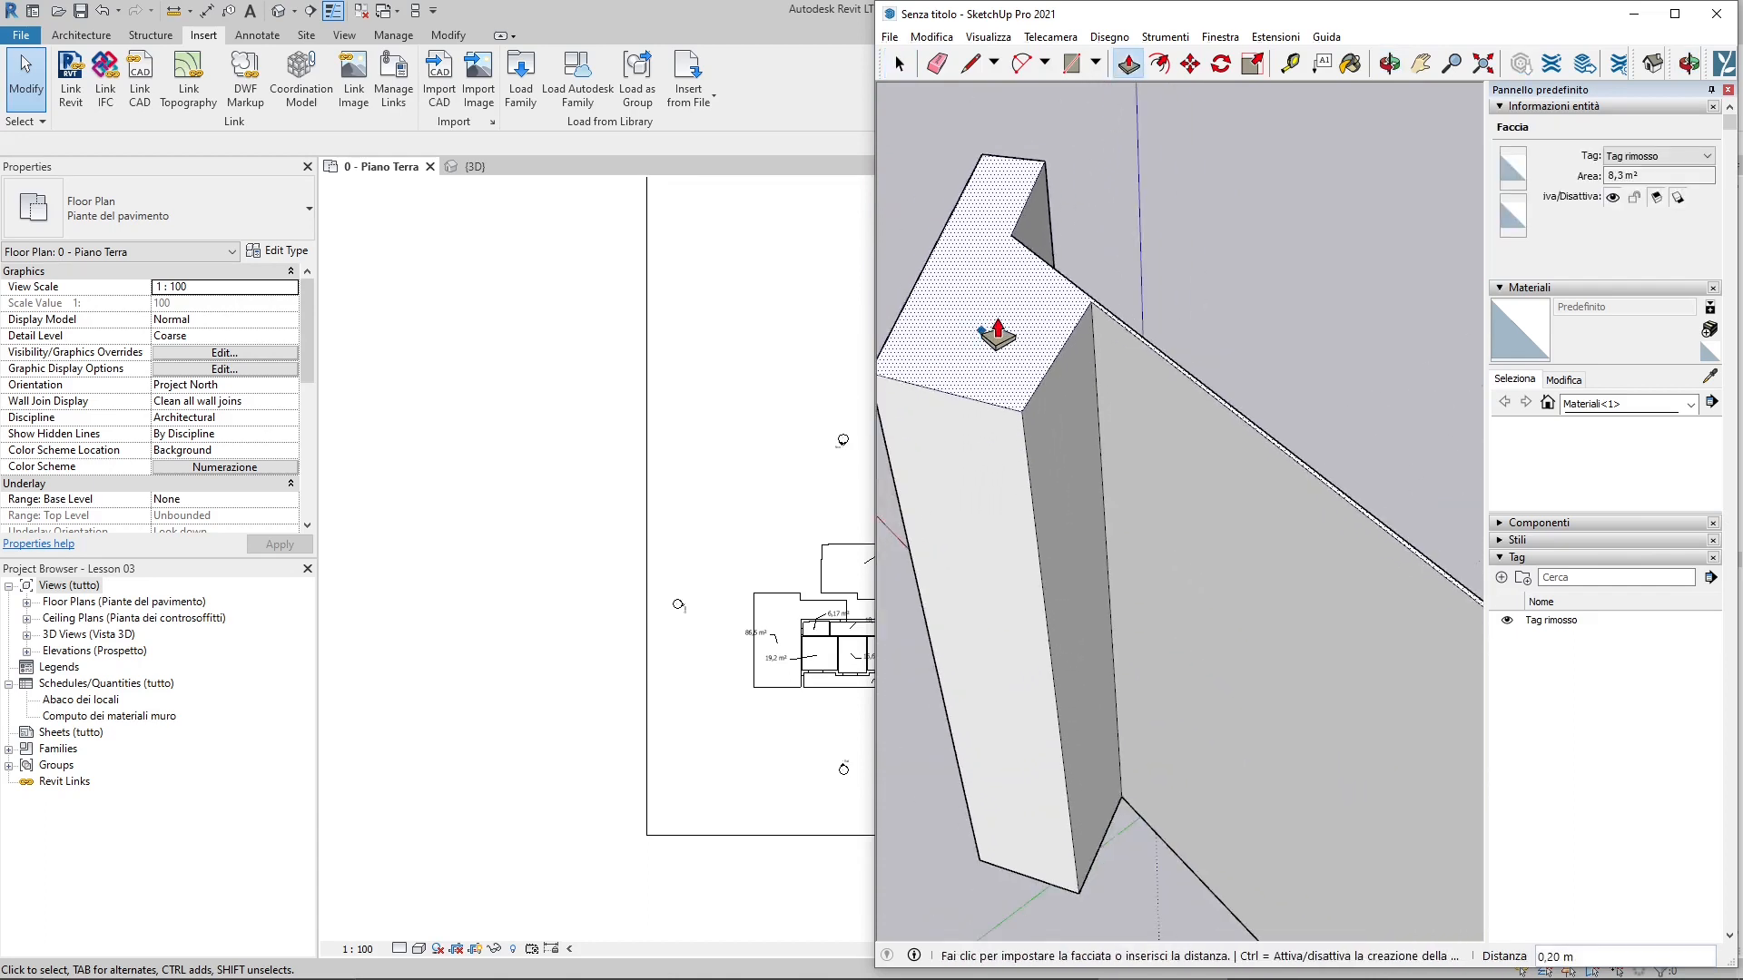
scroll(1089, 590, "down", 5)
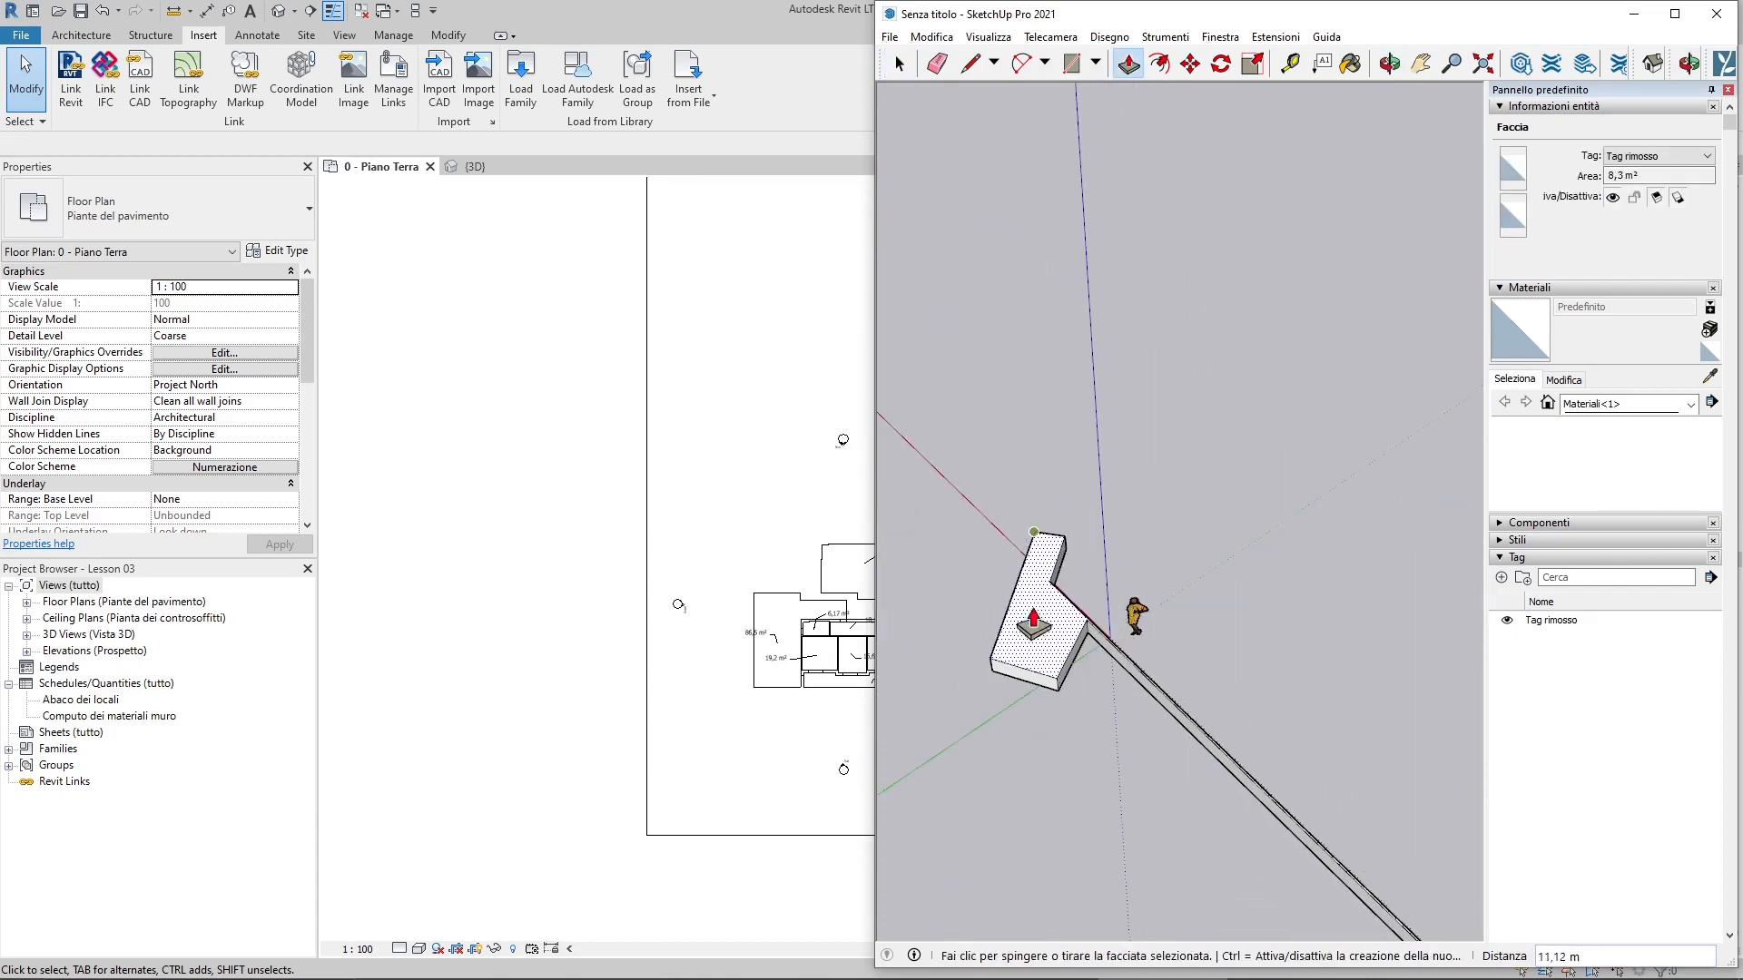
Step: Check the raised volume from several sides and undo the Push/Pull of its top face
middle_click_drag(1057, 808, 775, 735)
scroll(1139, 662, "down", 2)
middle_click_drag(1139, 663, 871, 685)
middle_click_drag(1180, 667, 1135, 667)
key("ctrl+z")
key("ctrl+z")
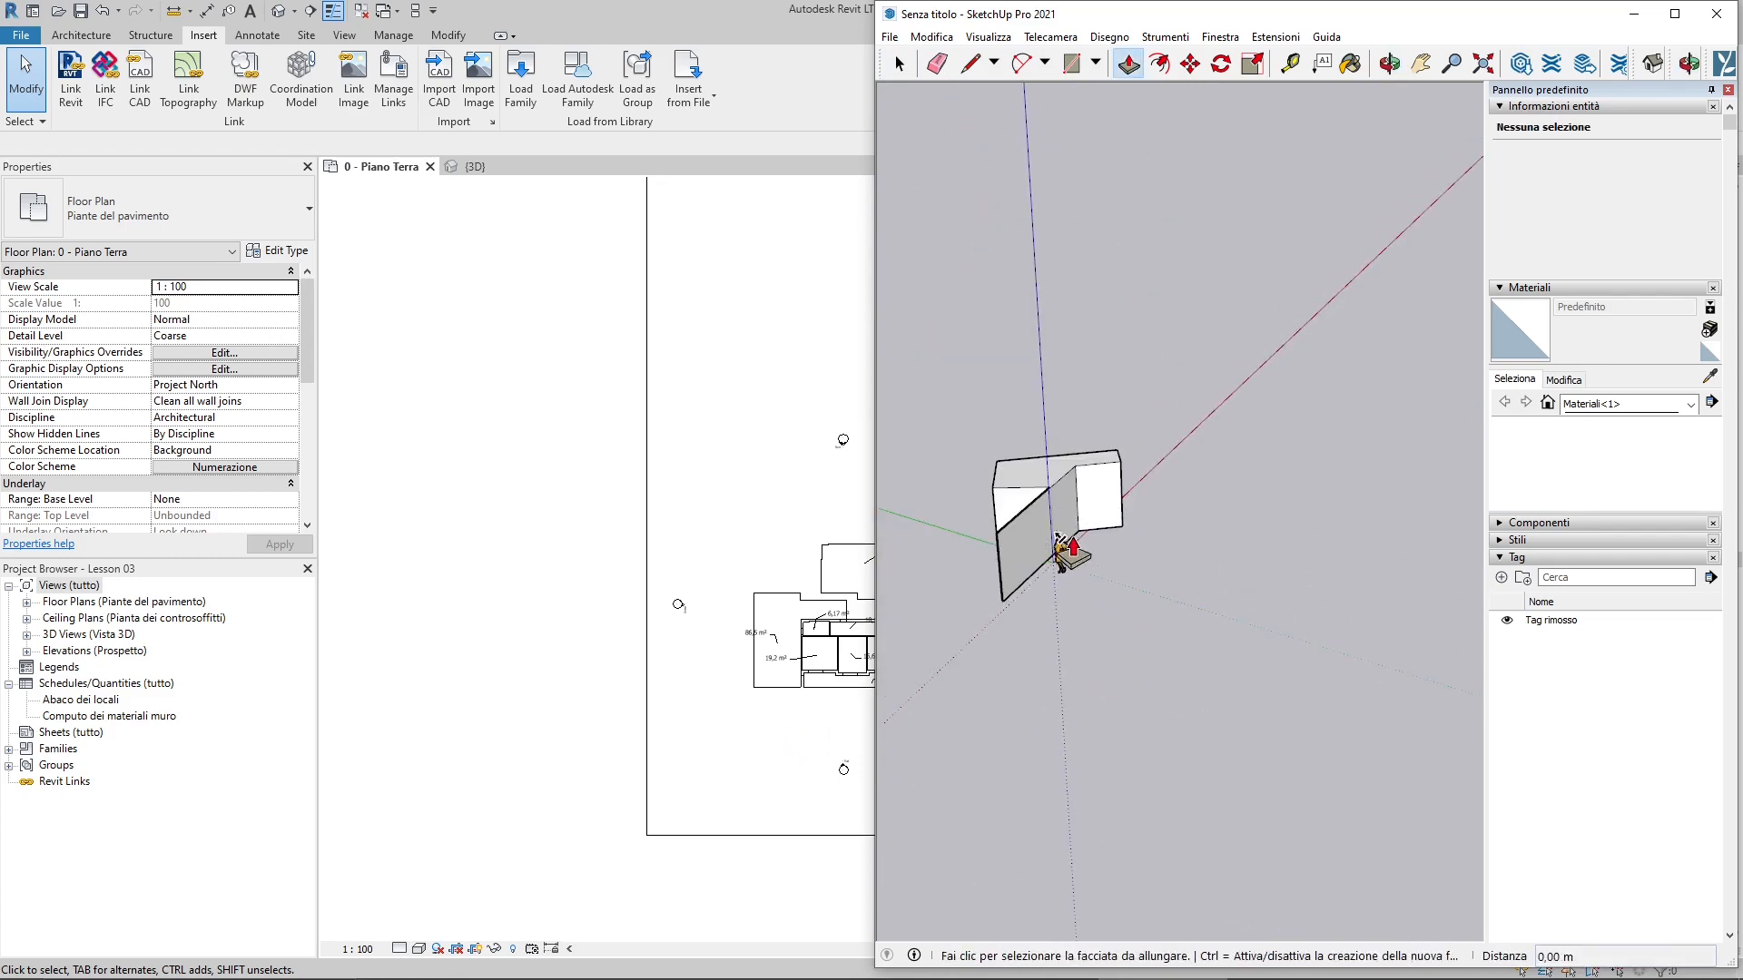
Step: Switch back to the Select tool and examine the SketchUp wall model from different angles
middle_click_drag(1078, 550, 1204, 584)
scroll(1023, 585, "up", 6)
mouse_move(944, 589)
middle_mouse_down()
mouse_move(1206, 667)
mouse_move(975, 658)
mouse_move(951, 576)
mouse_move(1080, 617)
mouse_move(1138, 681)
mouse_move(1158, 640)
middle_mouse_up()
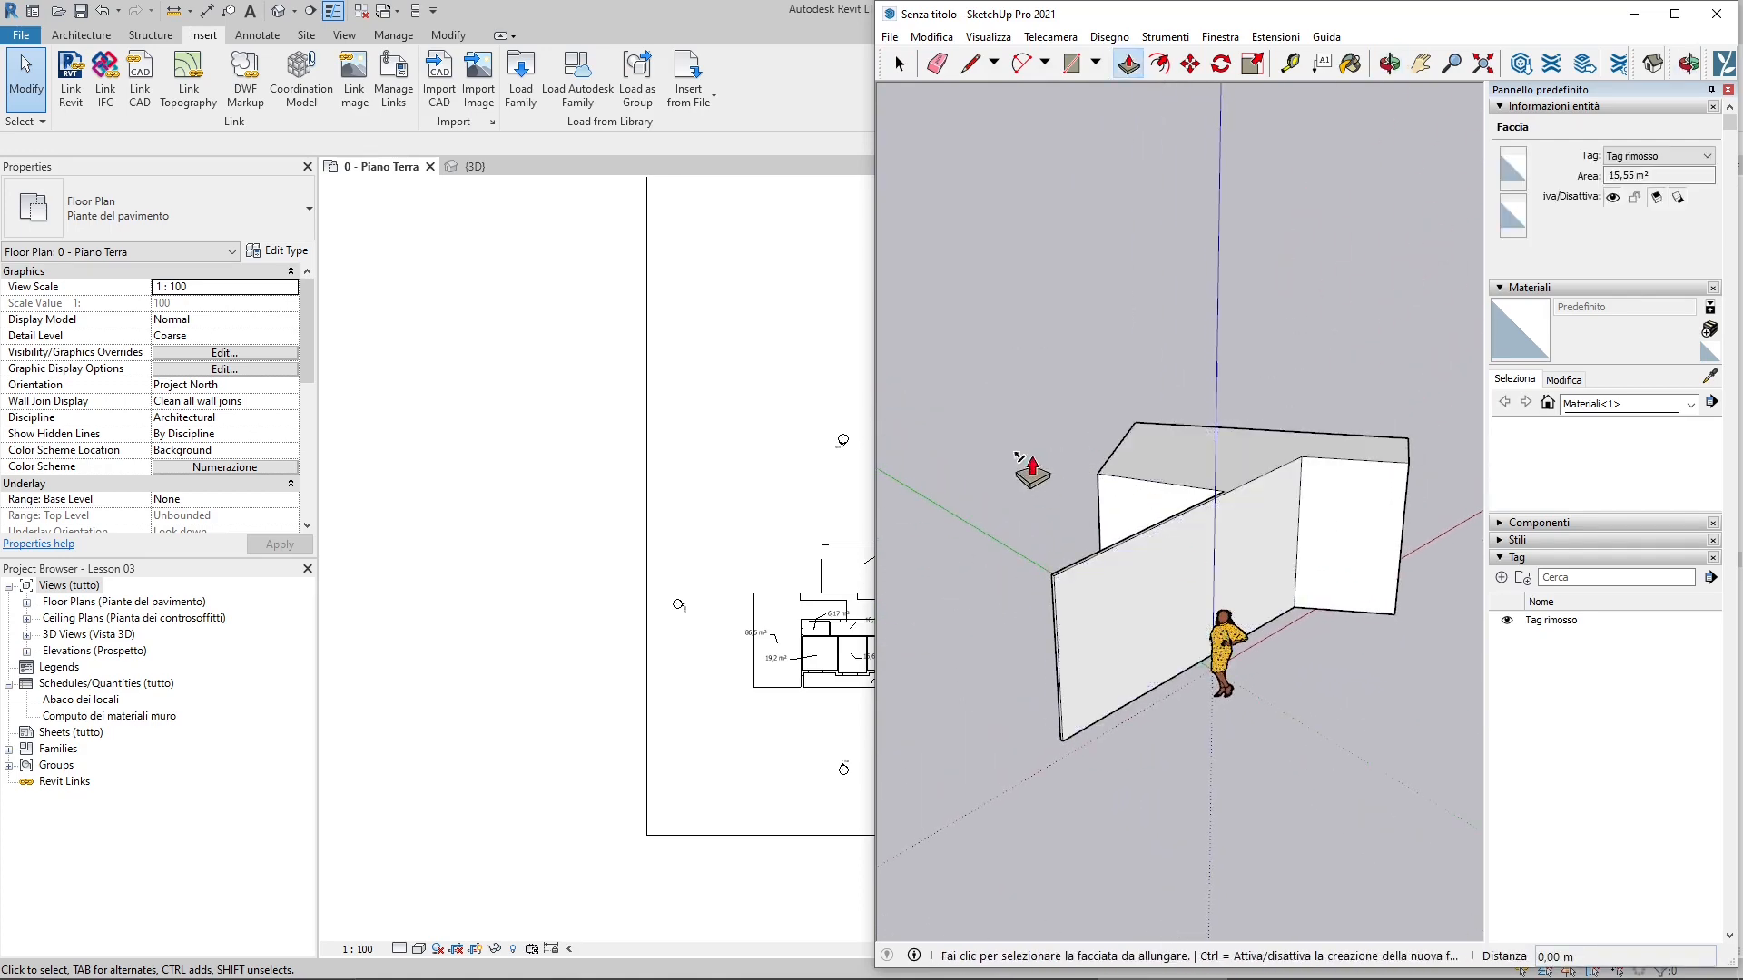
left_click(901, 64)
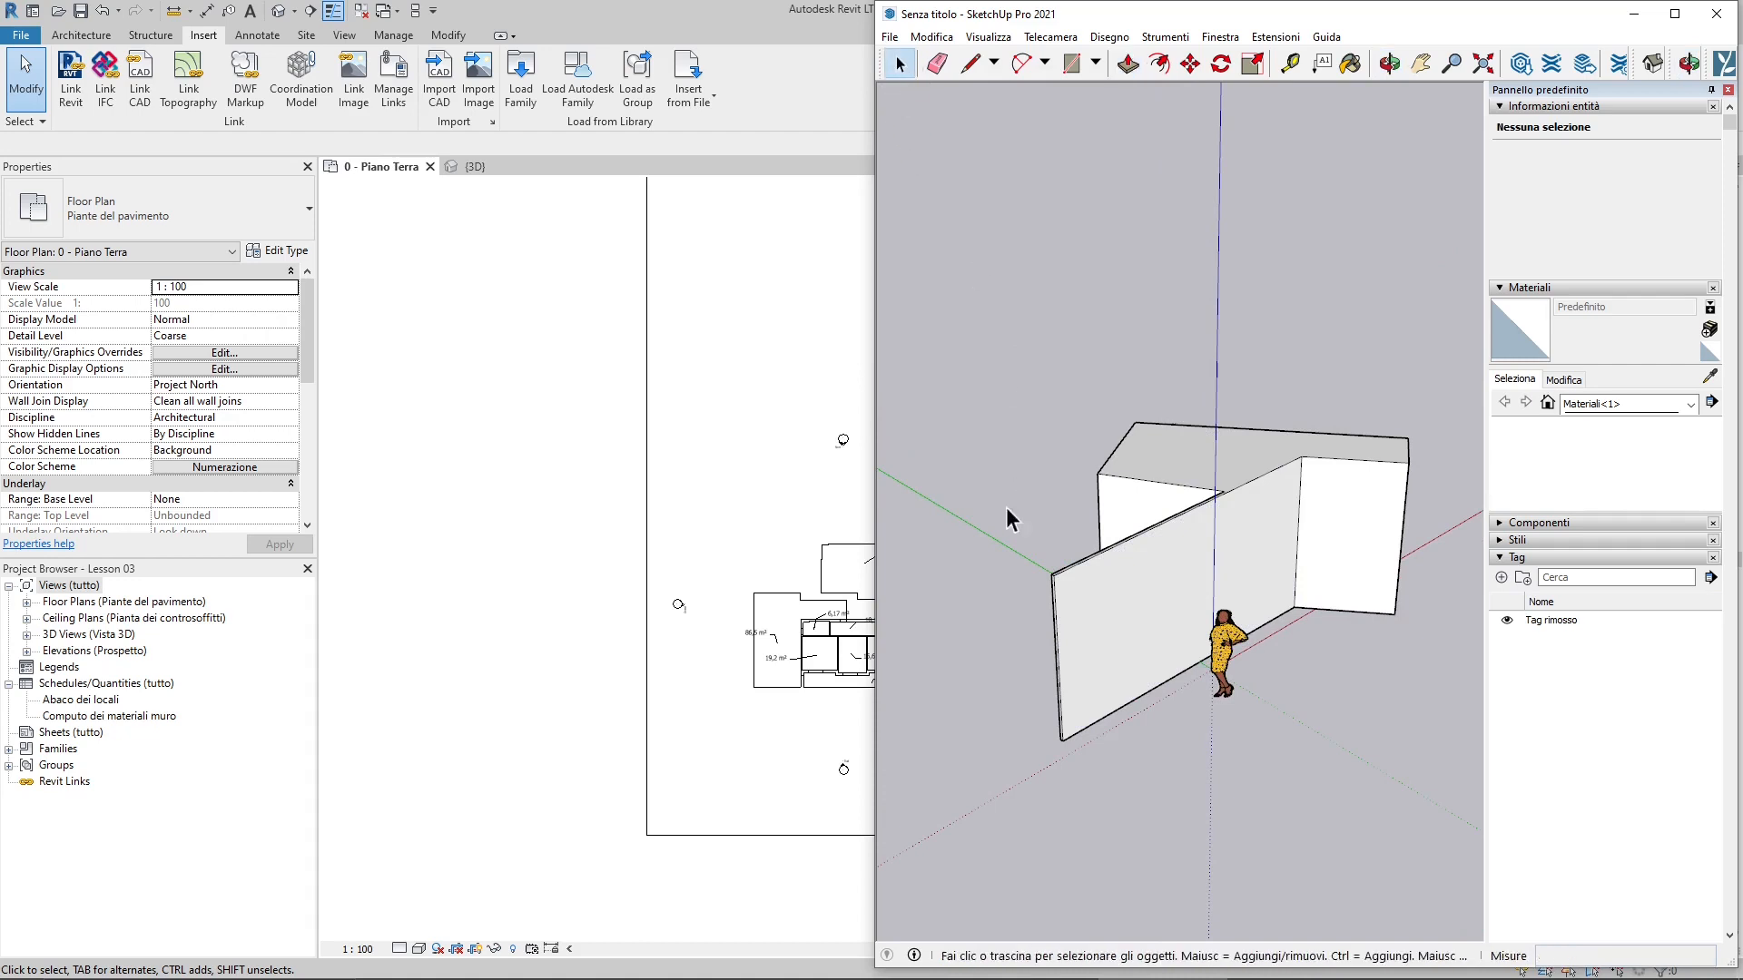
scroll(1006, 508, "down", 2)
mouse_move(1104, 688)
middle_mouse_down()
mouse_move(1147, 581)
mouse_move(1471, 564)
mouse_move(1135, 648)
mouse_move(1058, 737)
mouse_move(899, 470)
mouse_move(1162, 636)
mouse_move(1019, 669)
mouse_move(1069, 632)
mouse_move(1044, 628)
mouse_move(1017, 581)
middle_mouse_up()
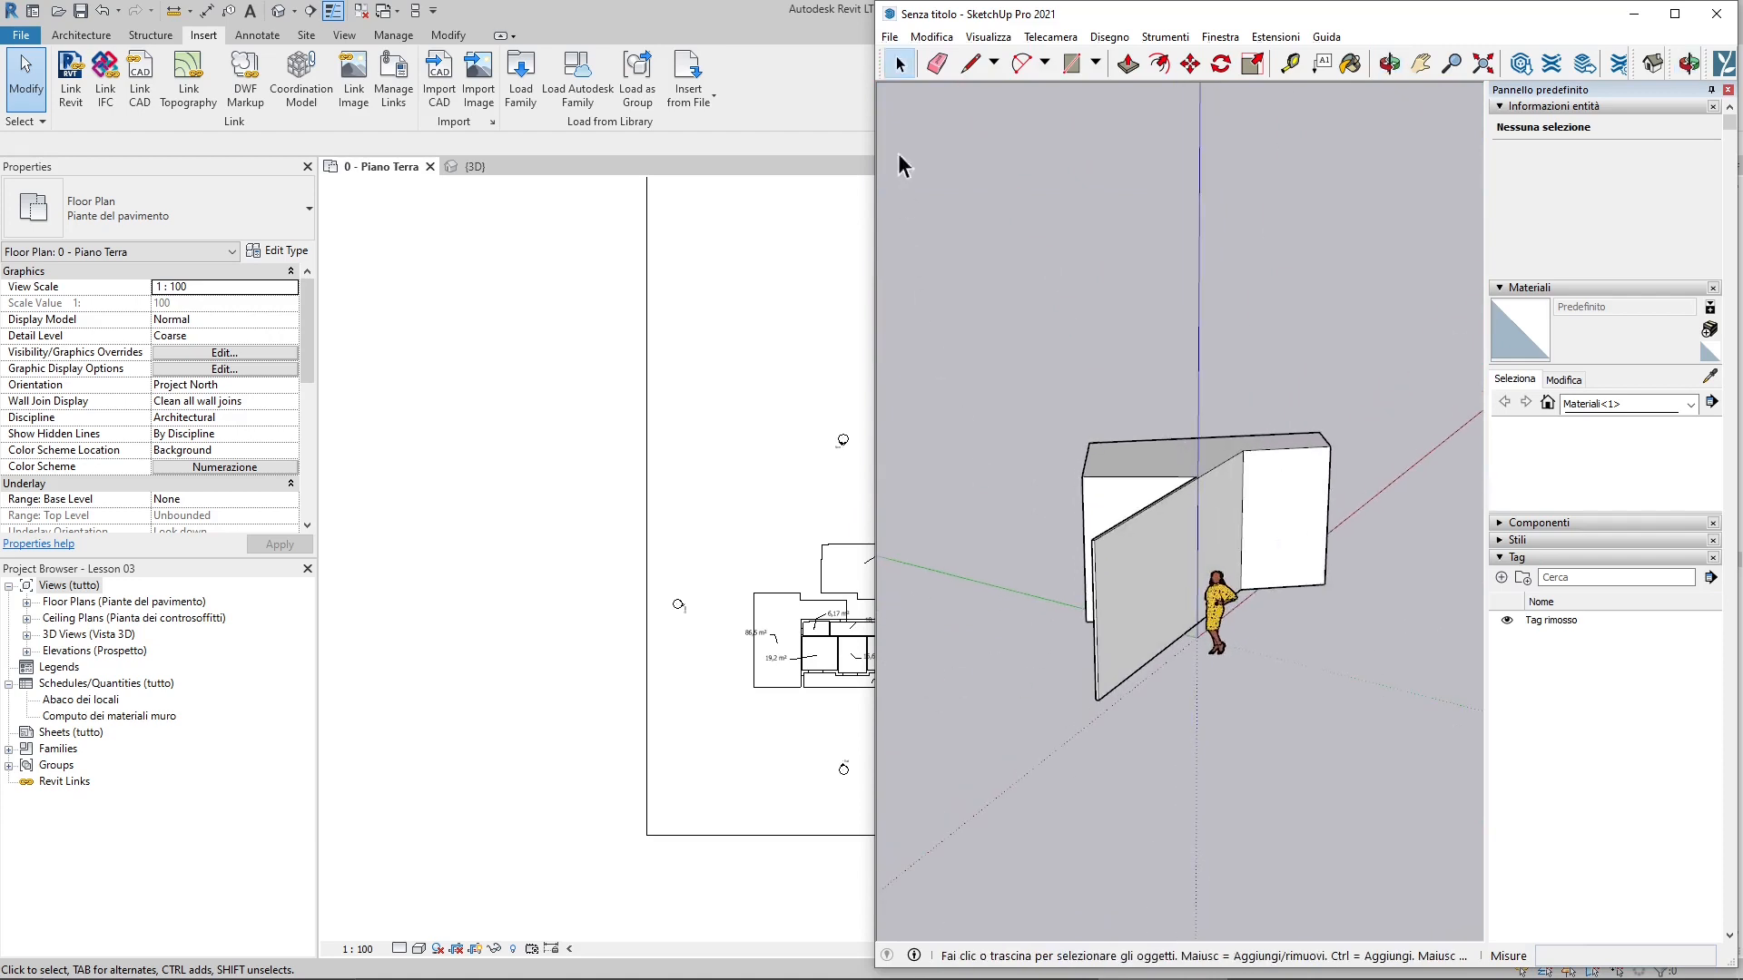
Step: Start exporting the SketchUp scene as a 3D model, keeping the AutoCAD DWG (*.dwg) file format
left_click(889, 36)
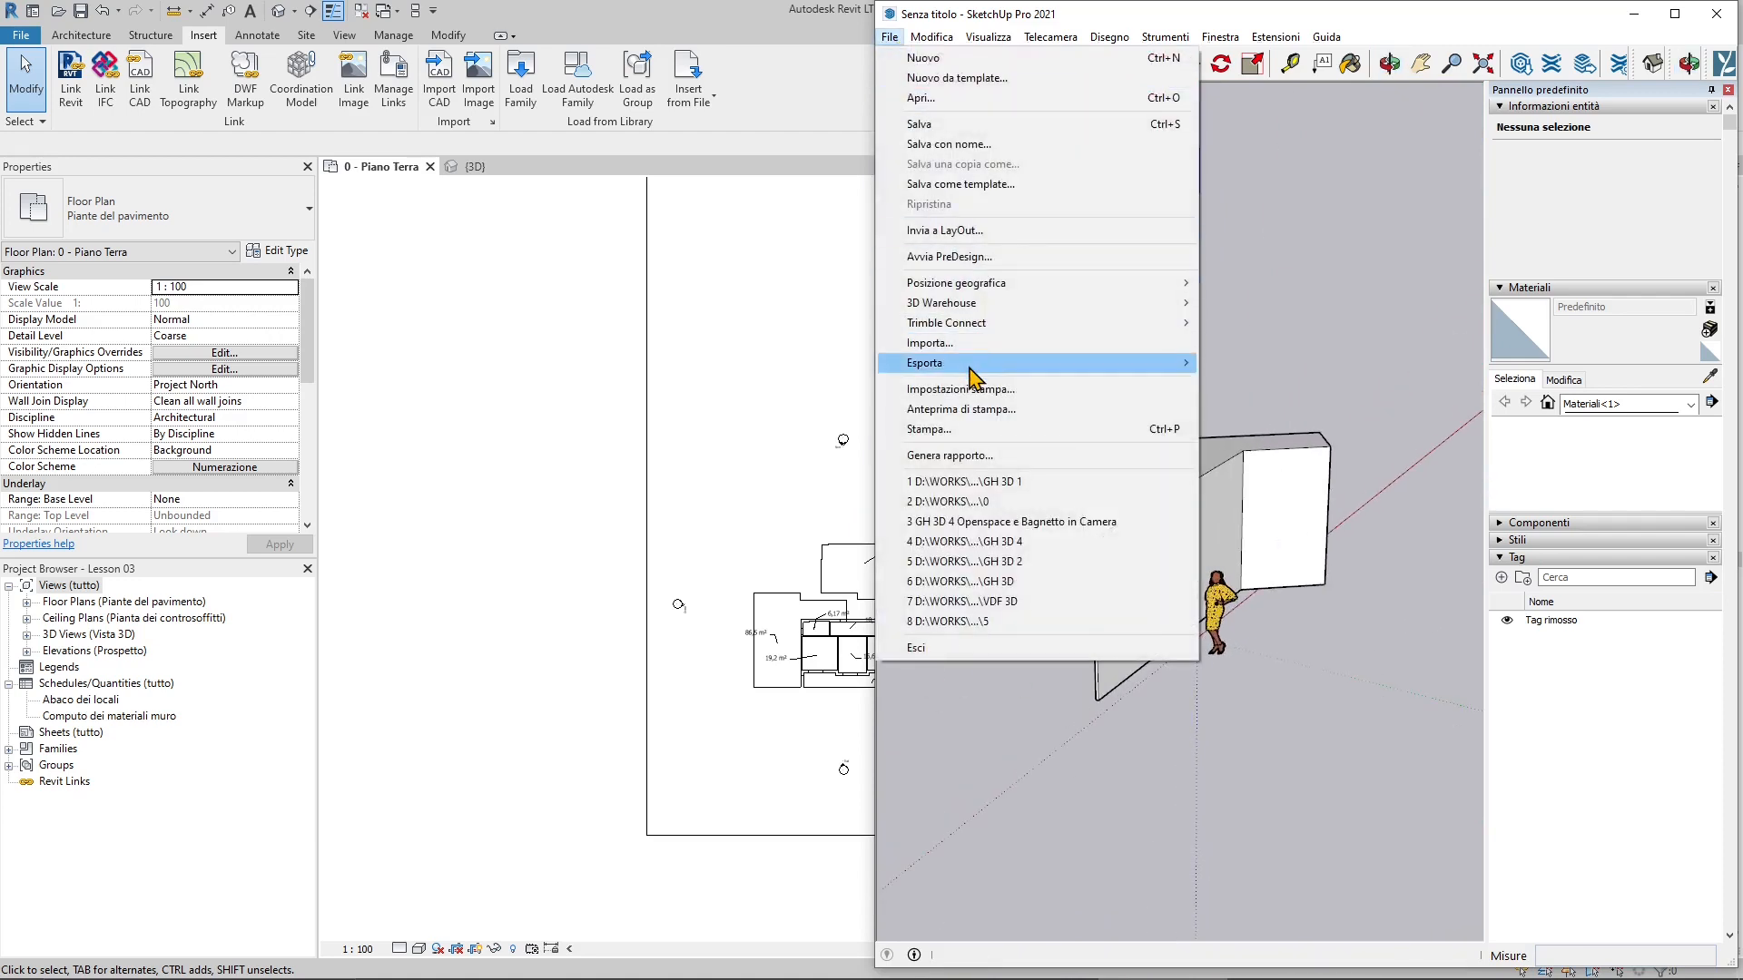
mouse_move(972, 363)
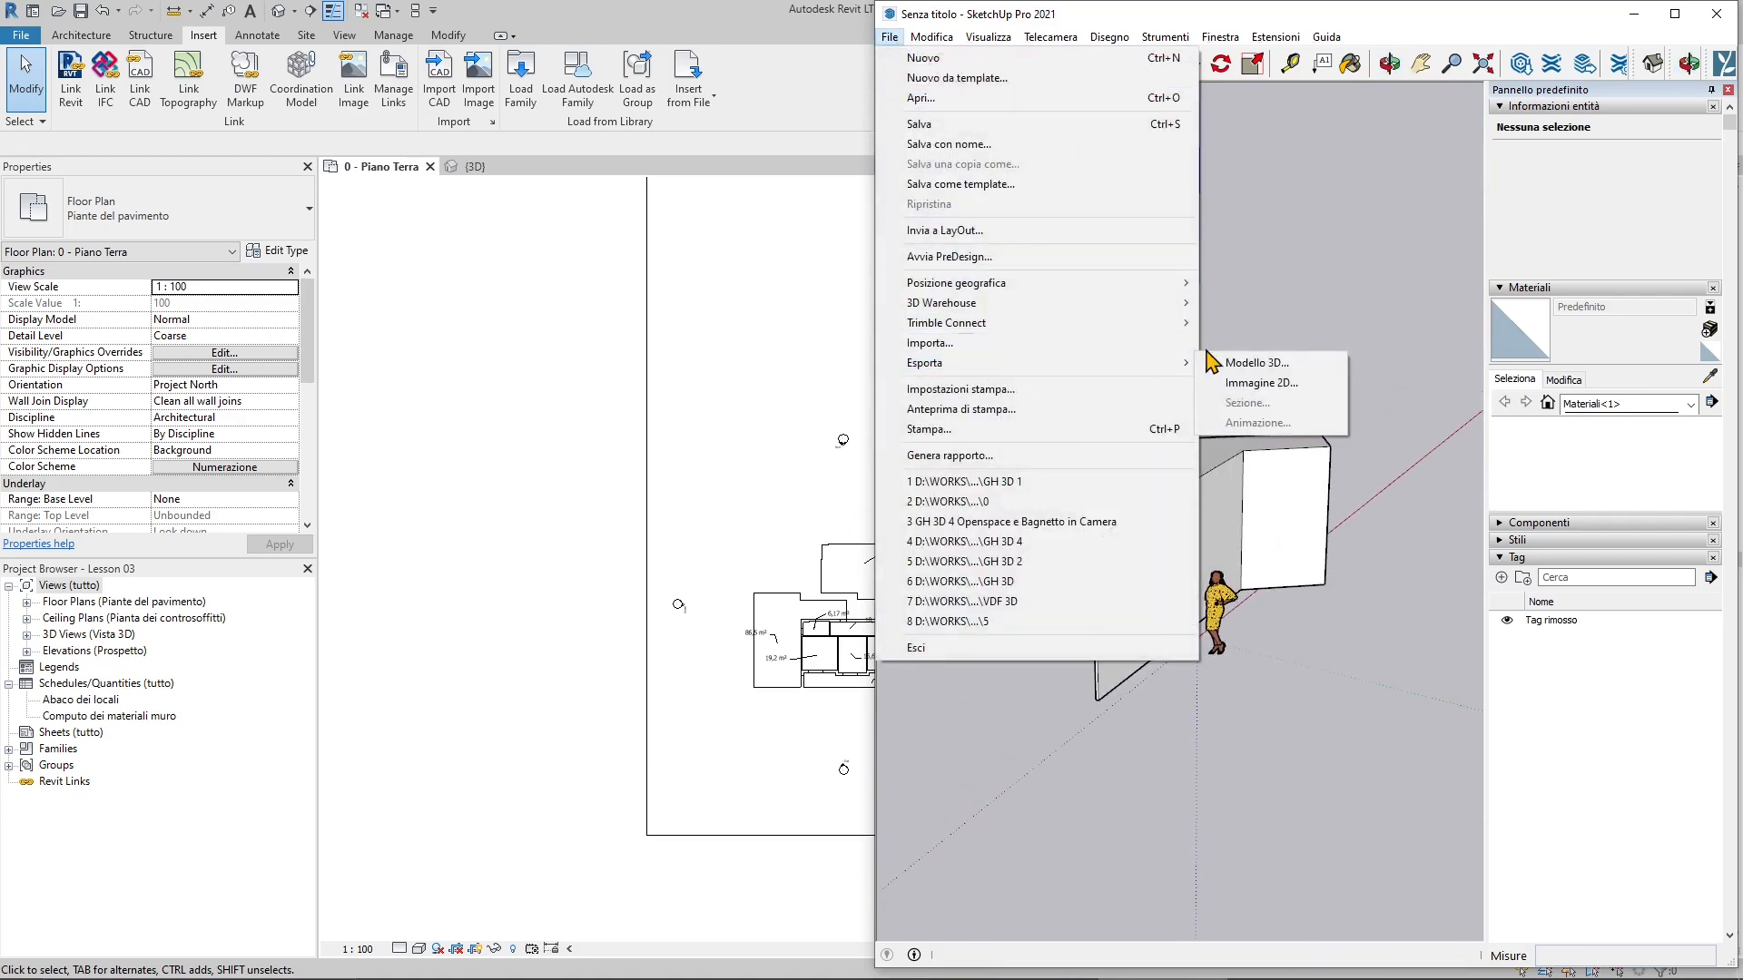
left_click(1255, 363)
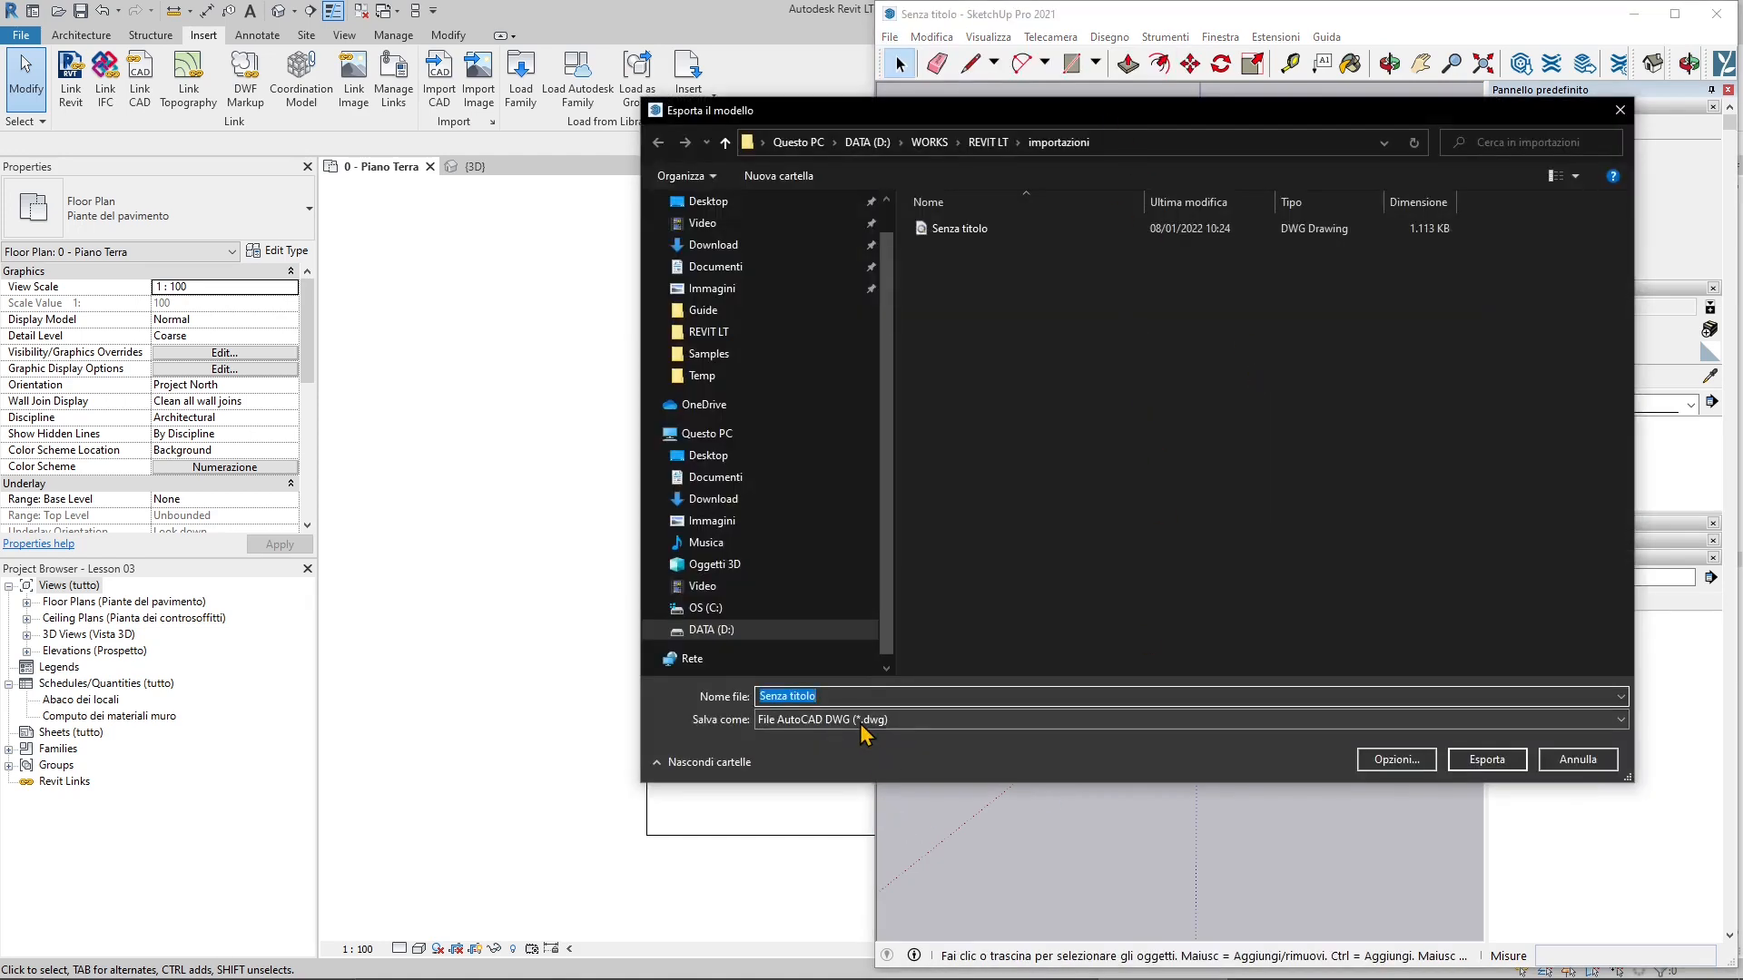
left_click(867, 719)
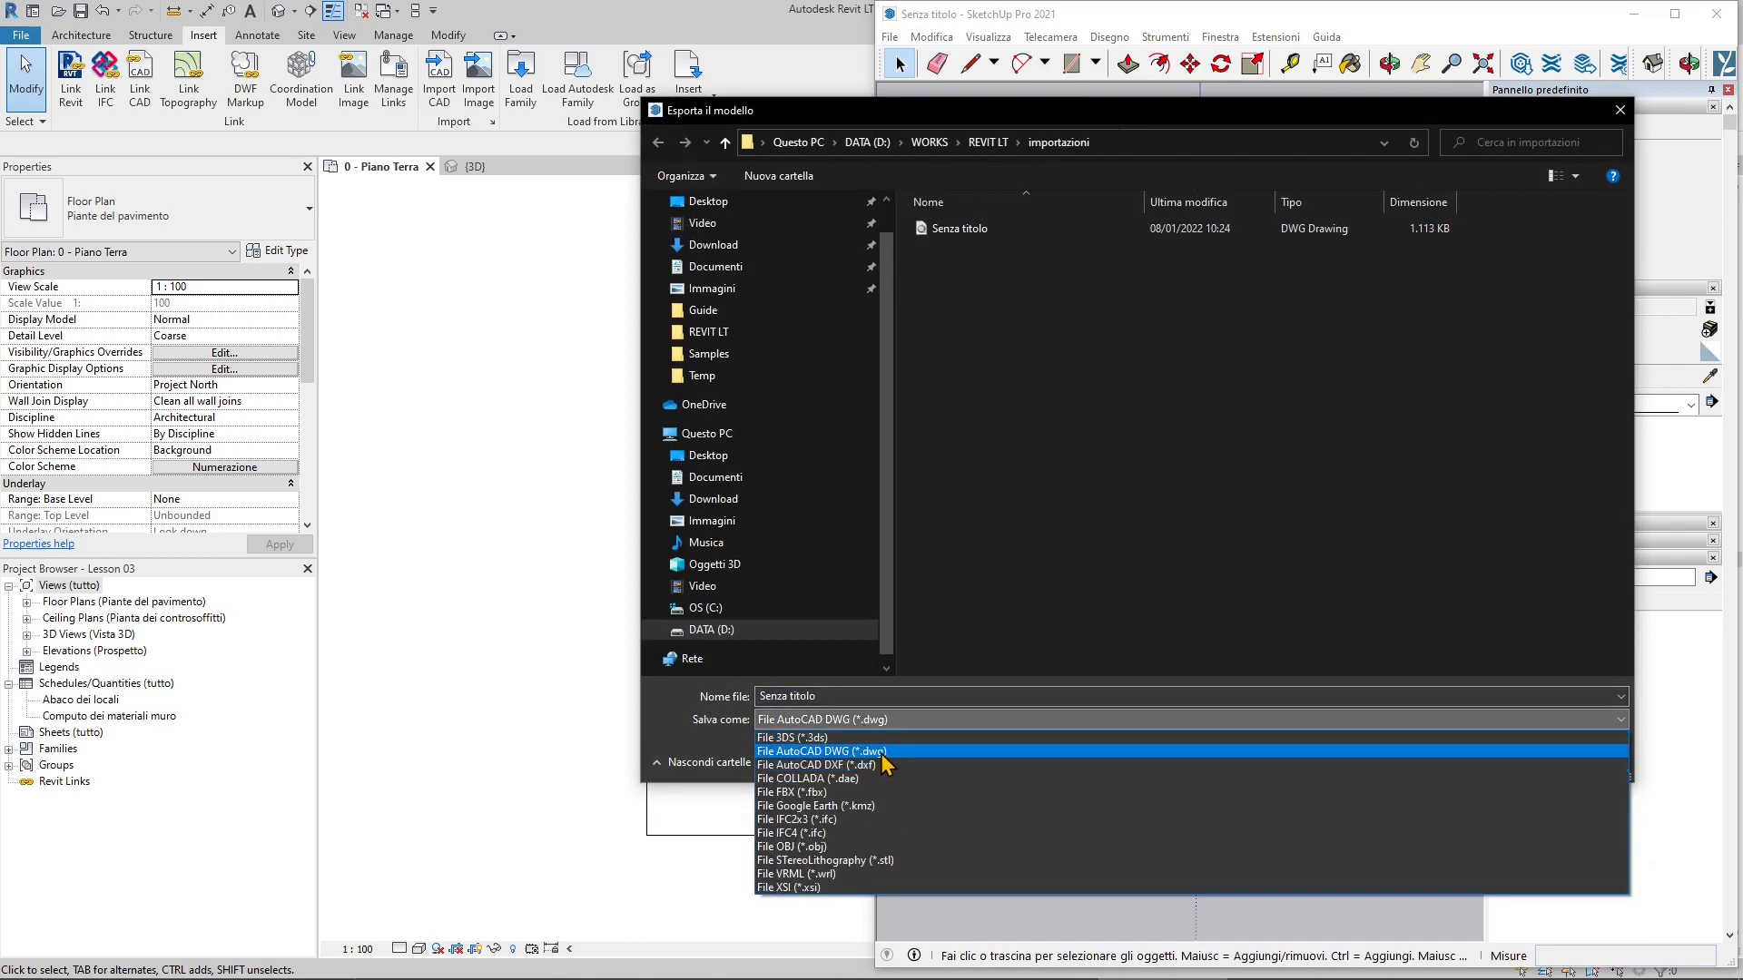
left_click(964, 599)
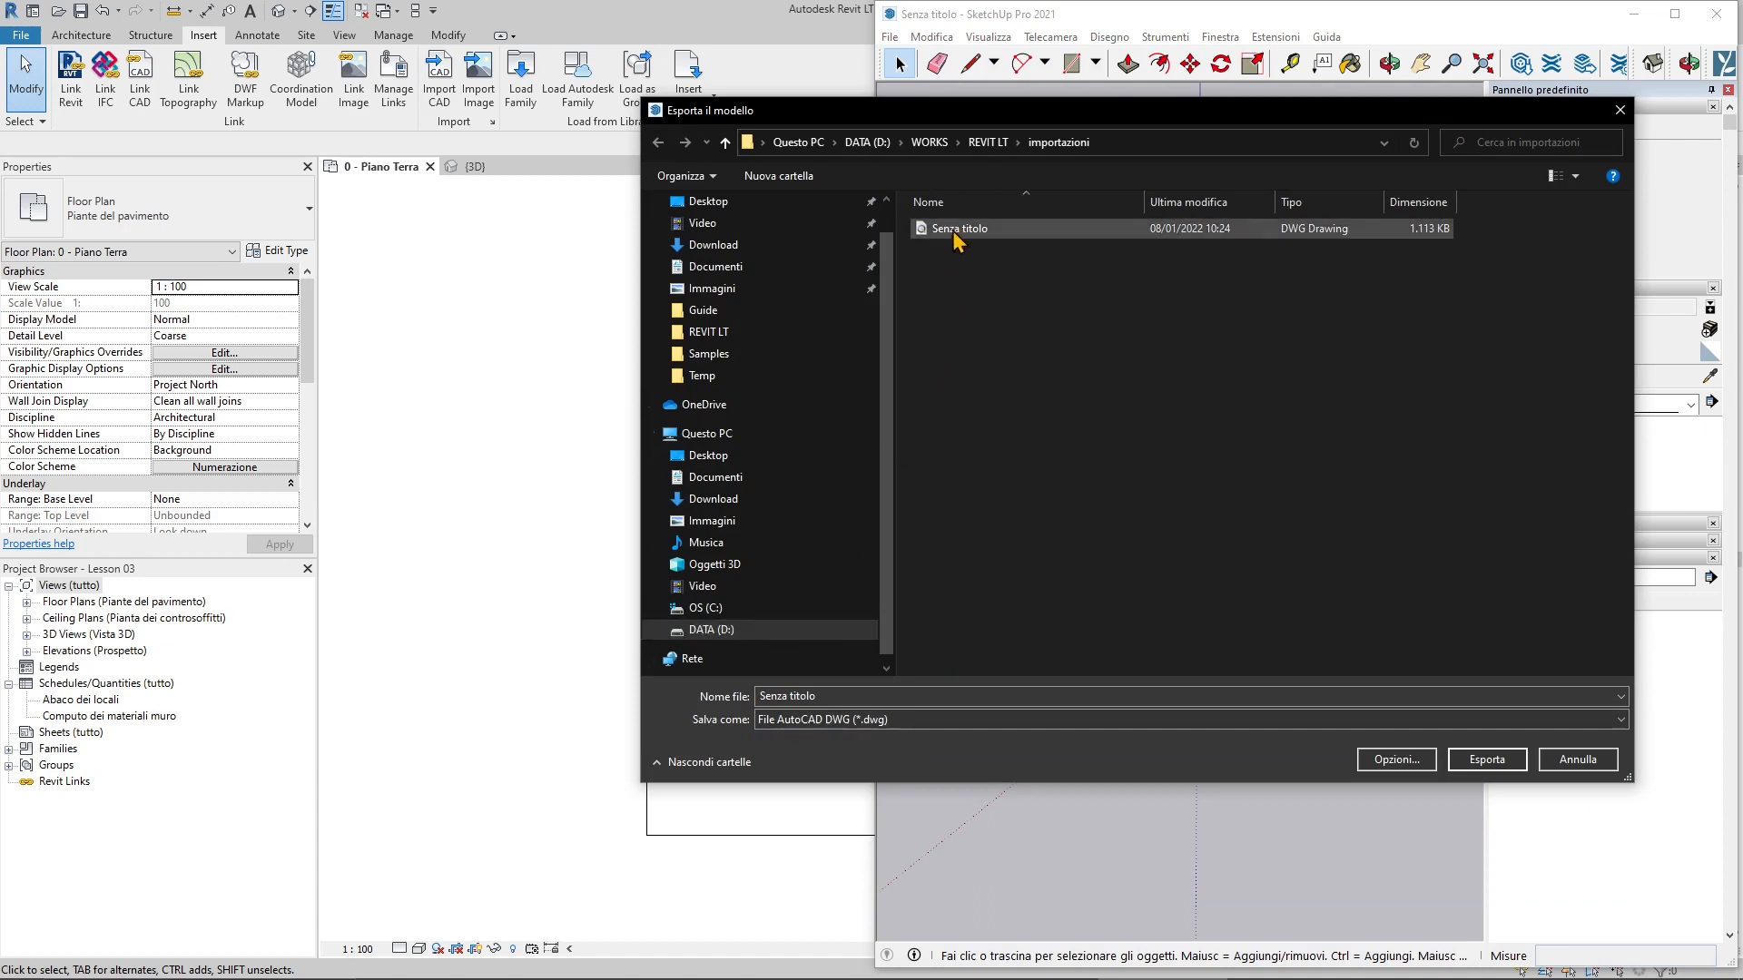
Step: Name the export "import from 3d software", save it in the importazioni folder, and dismiss the export message
left_click(888, 696)
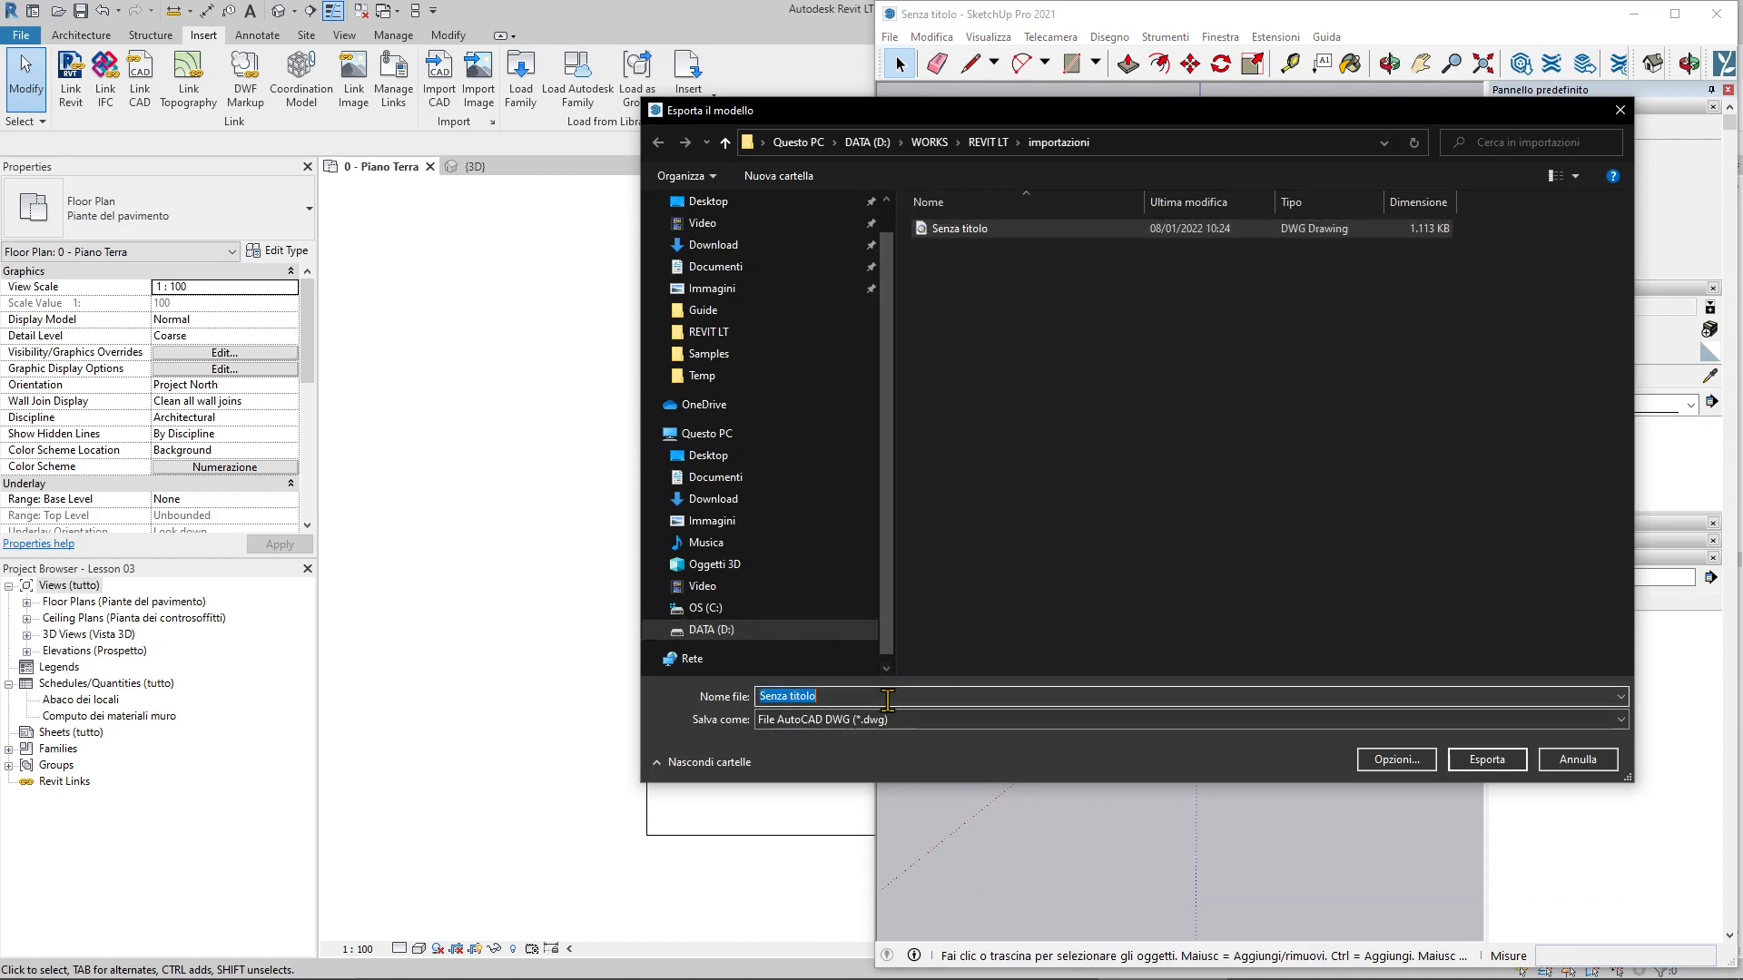
type("import from 3d sof")
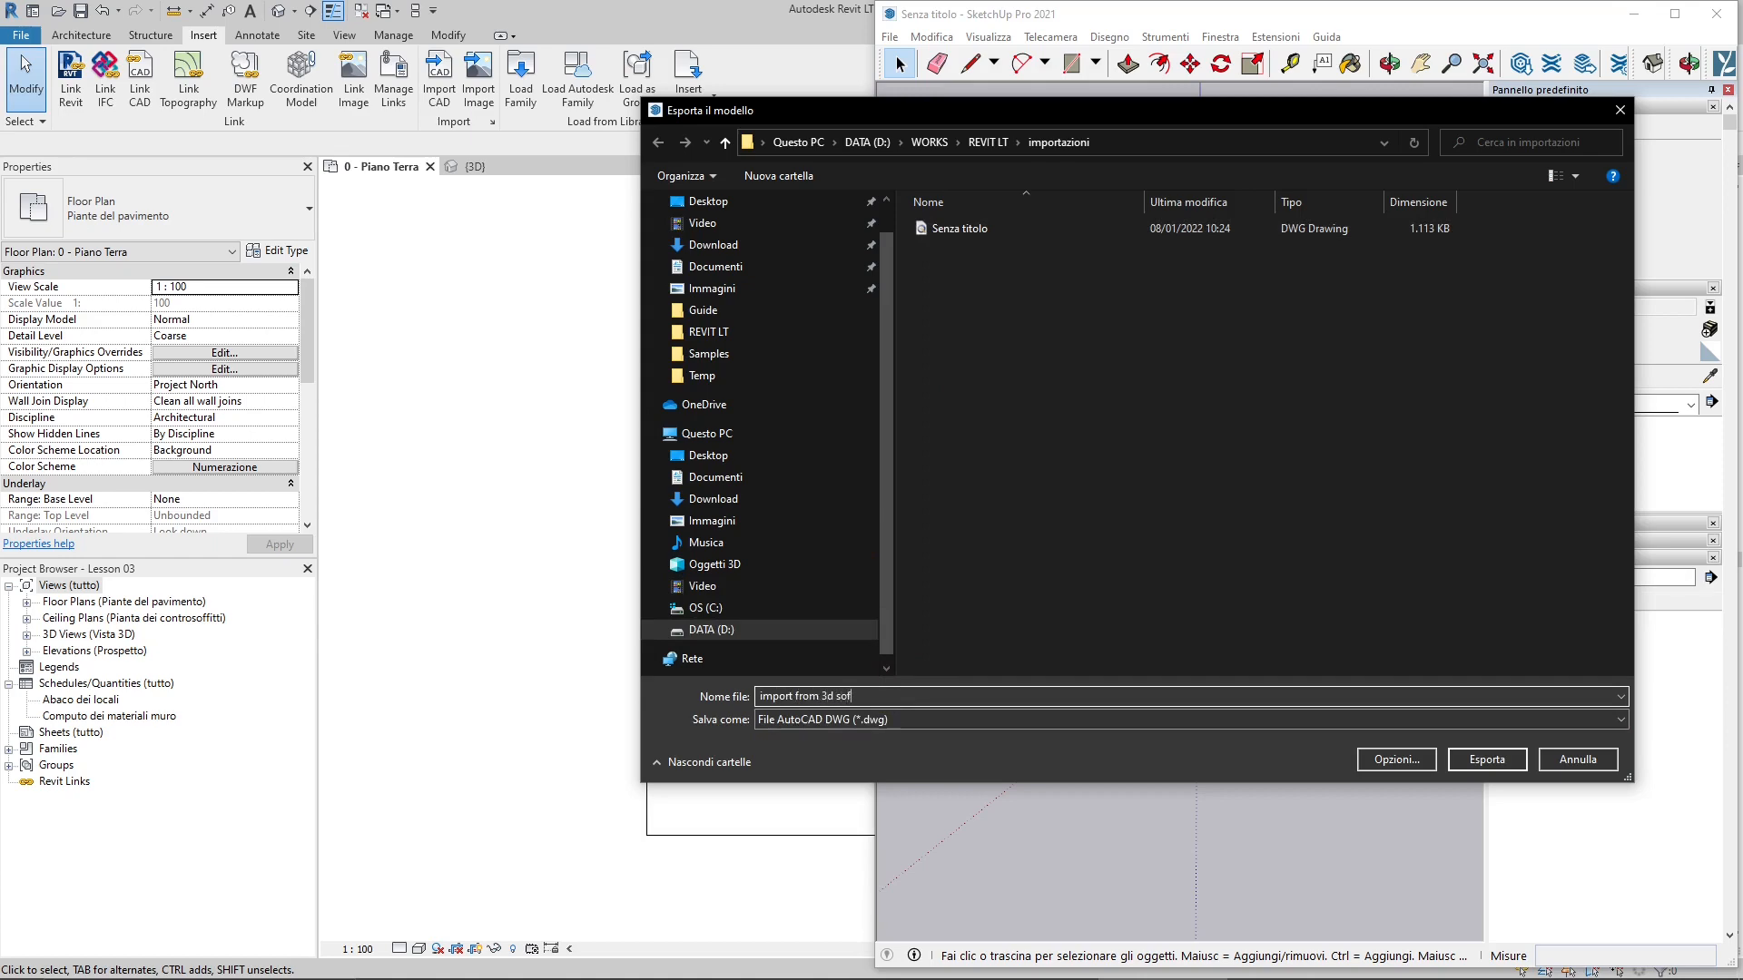
type("tware")
key("Return")
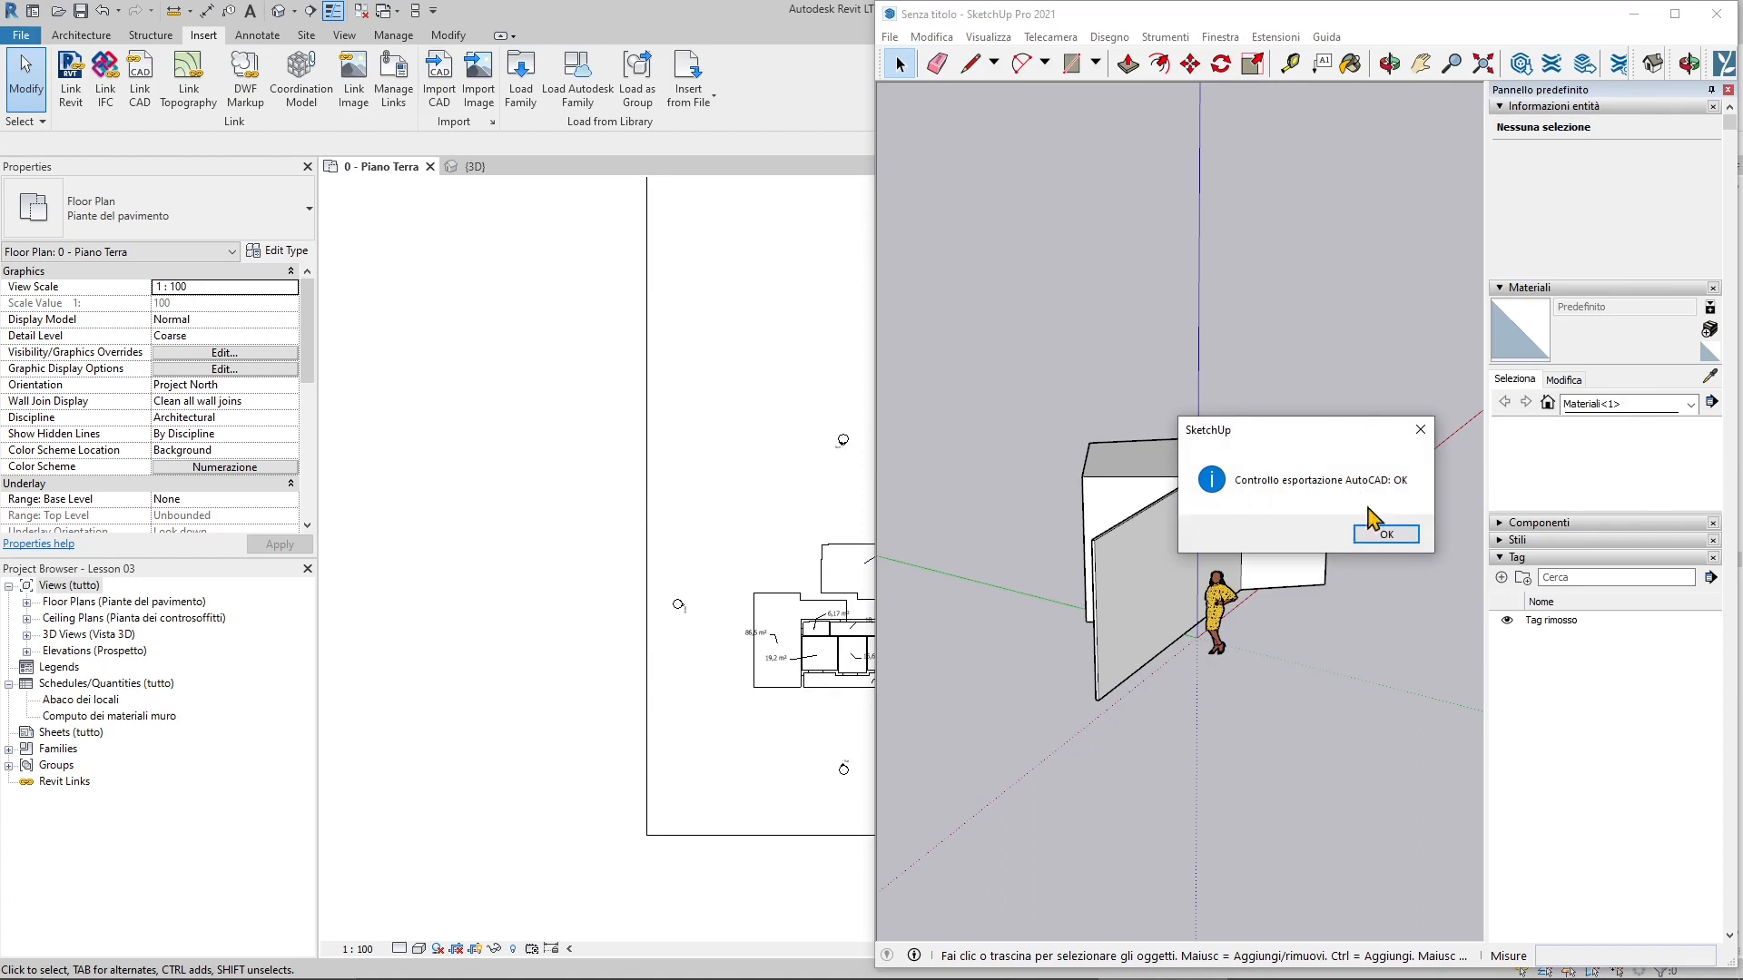
left_click(1380, 535)
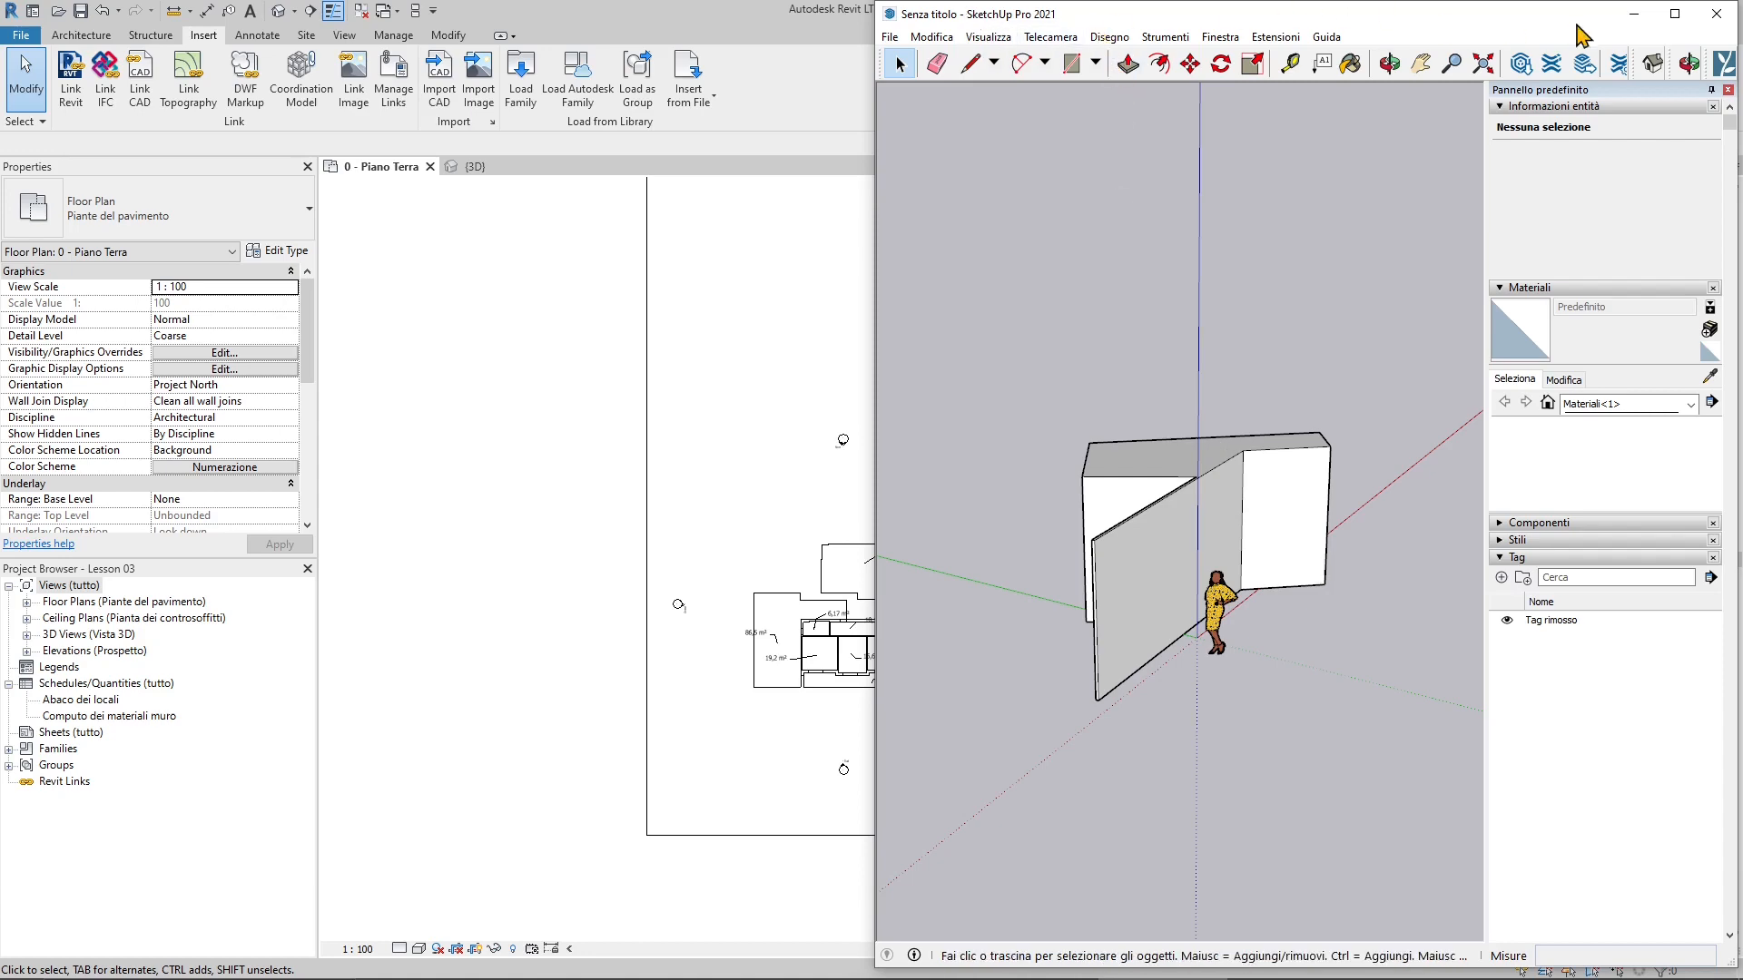
Step: Return to Revit, start linking a CAD file in the ground floor plan, and browse to REVIT LT's importazioni folder
left_click(1634, 14)
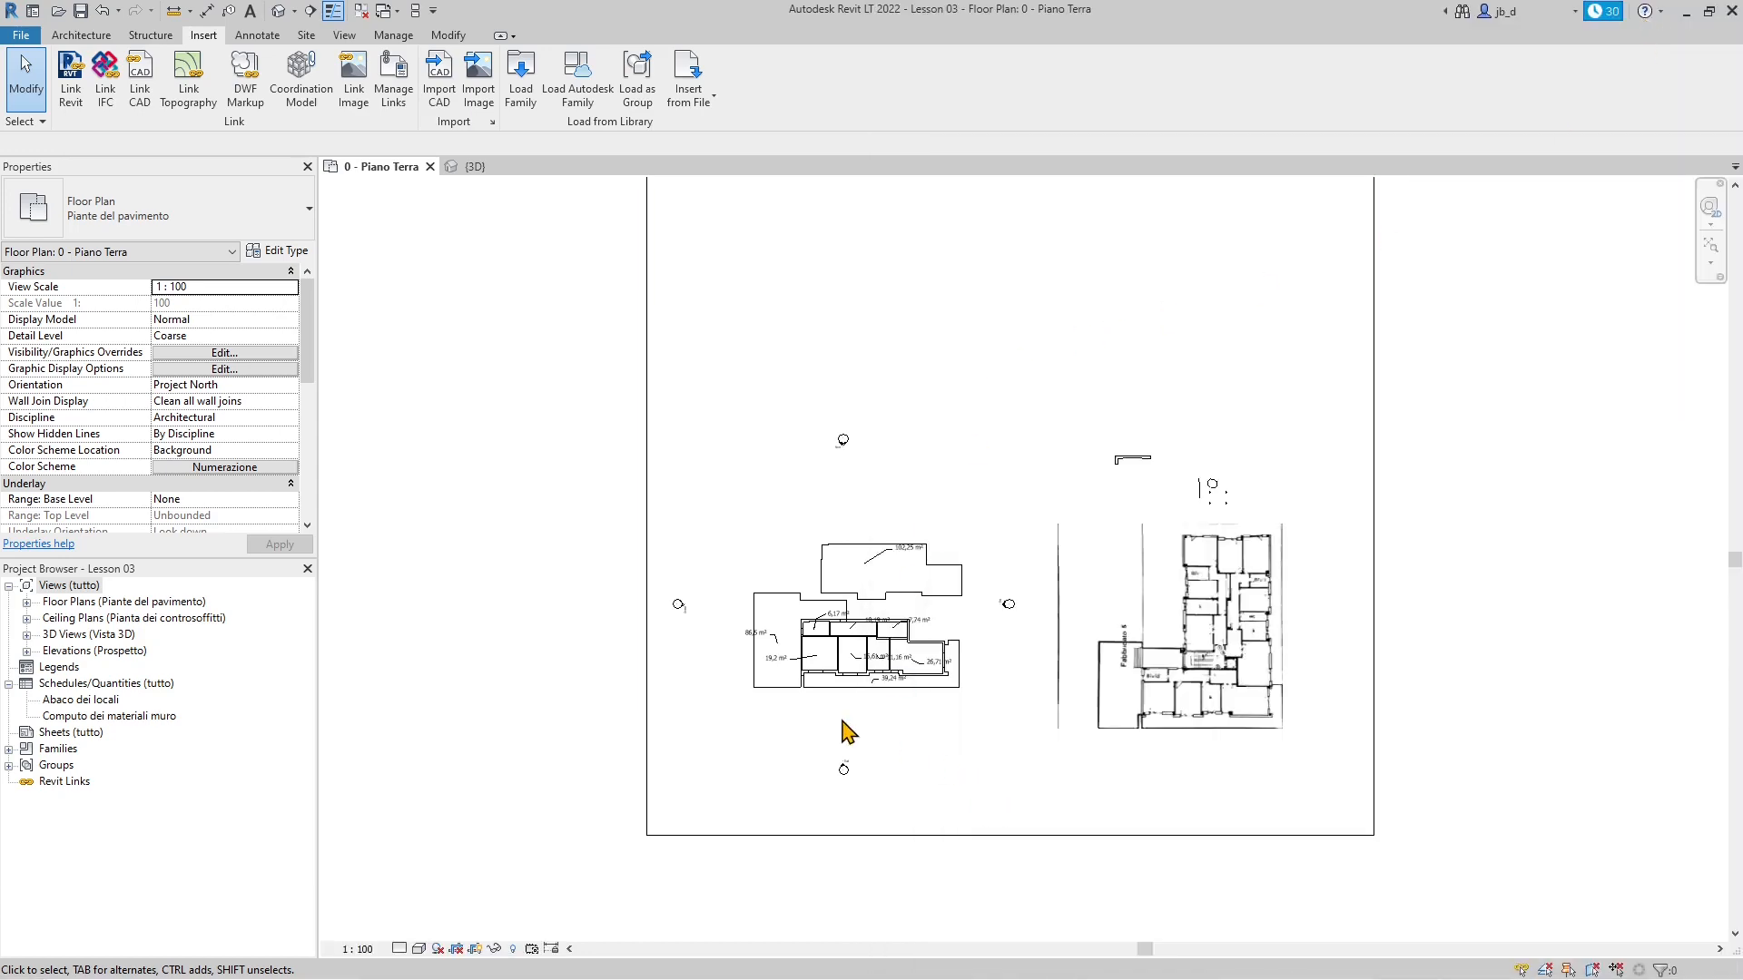
scroll(844, 731, "up", 3)
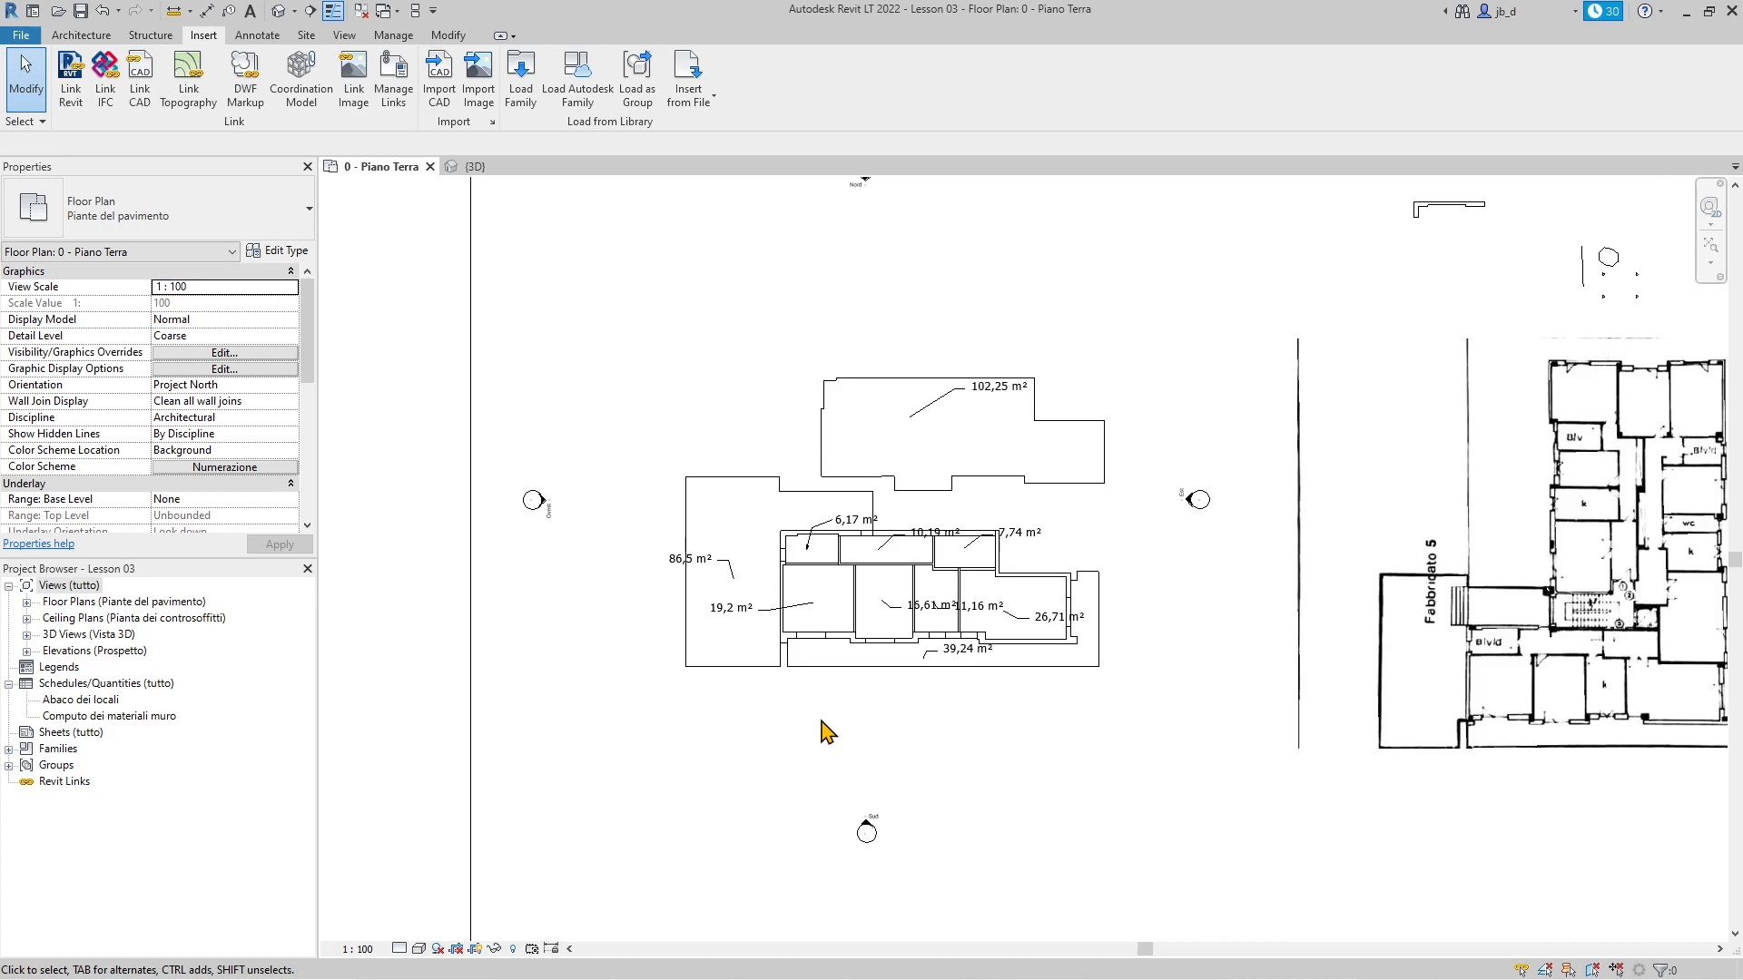
scroll(939, 477, "down", 2)
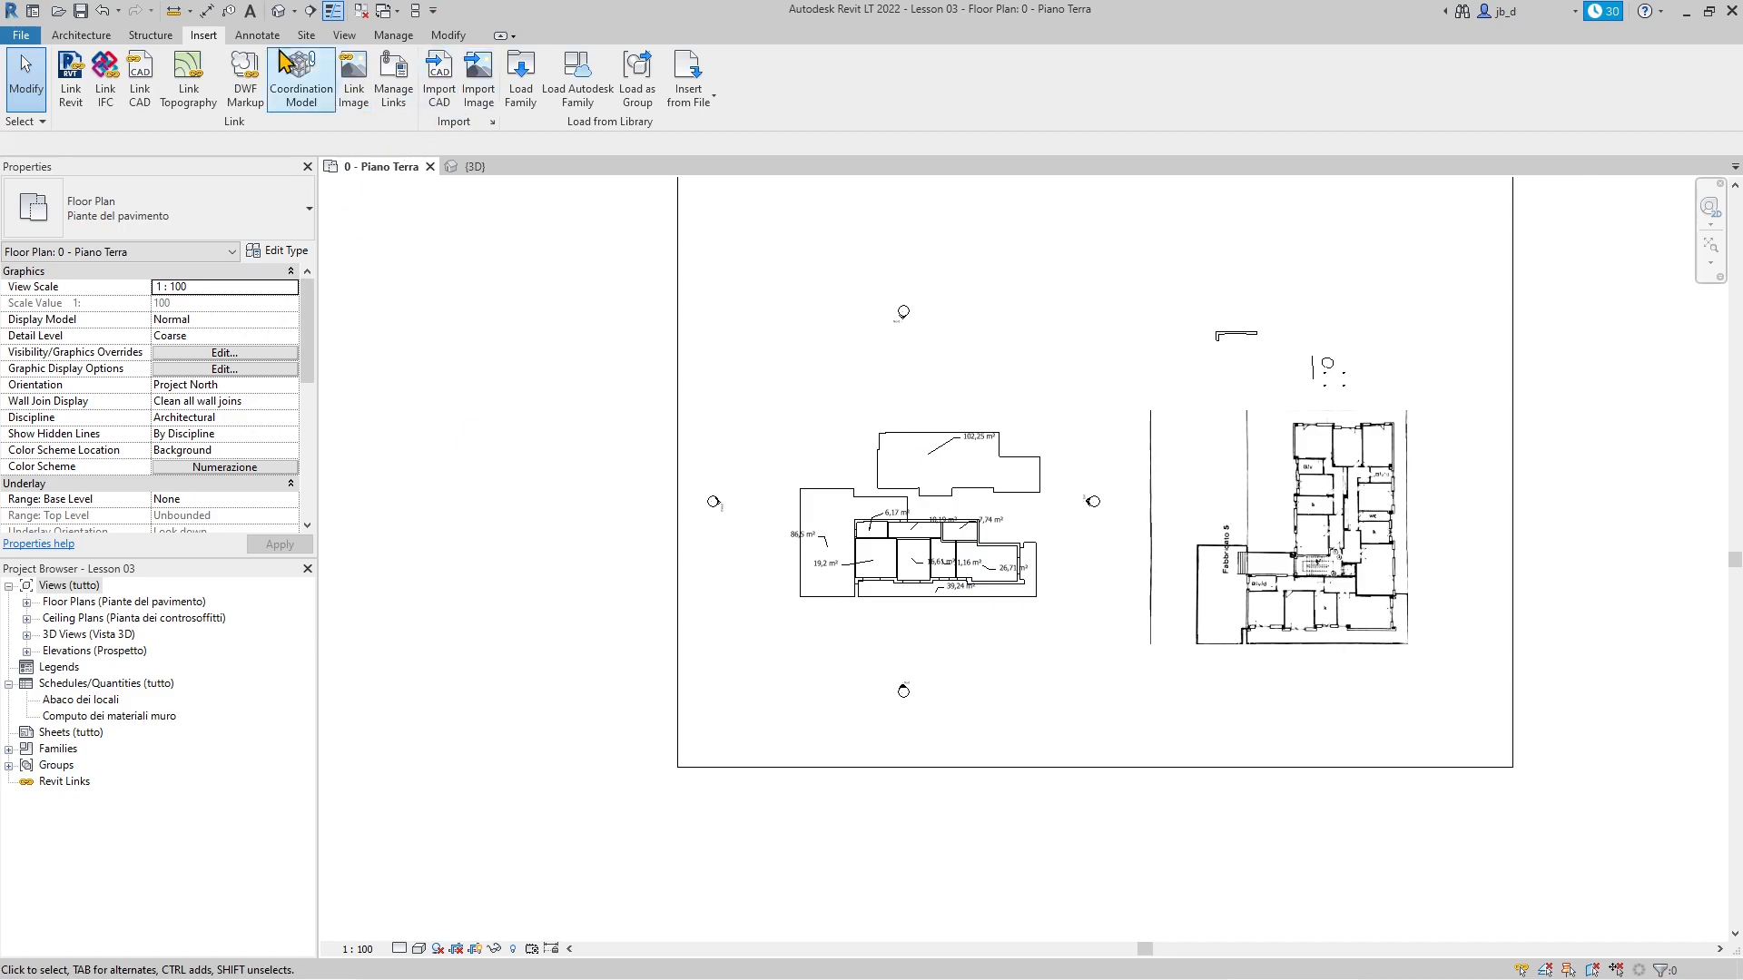
left_click(146, 91)
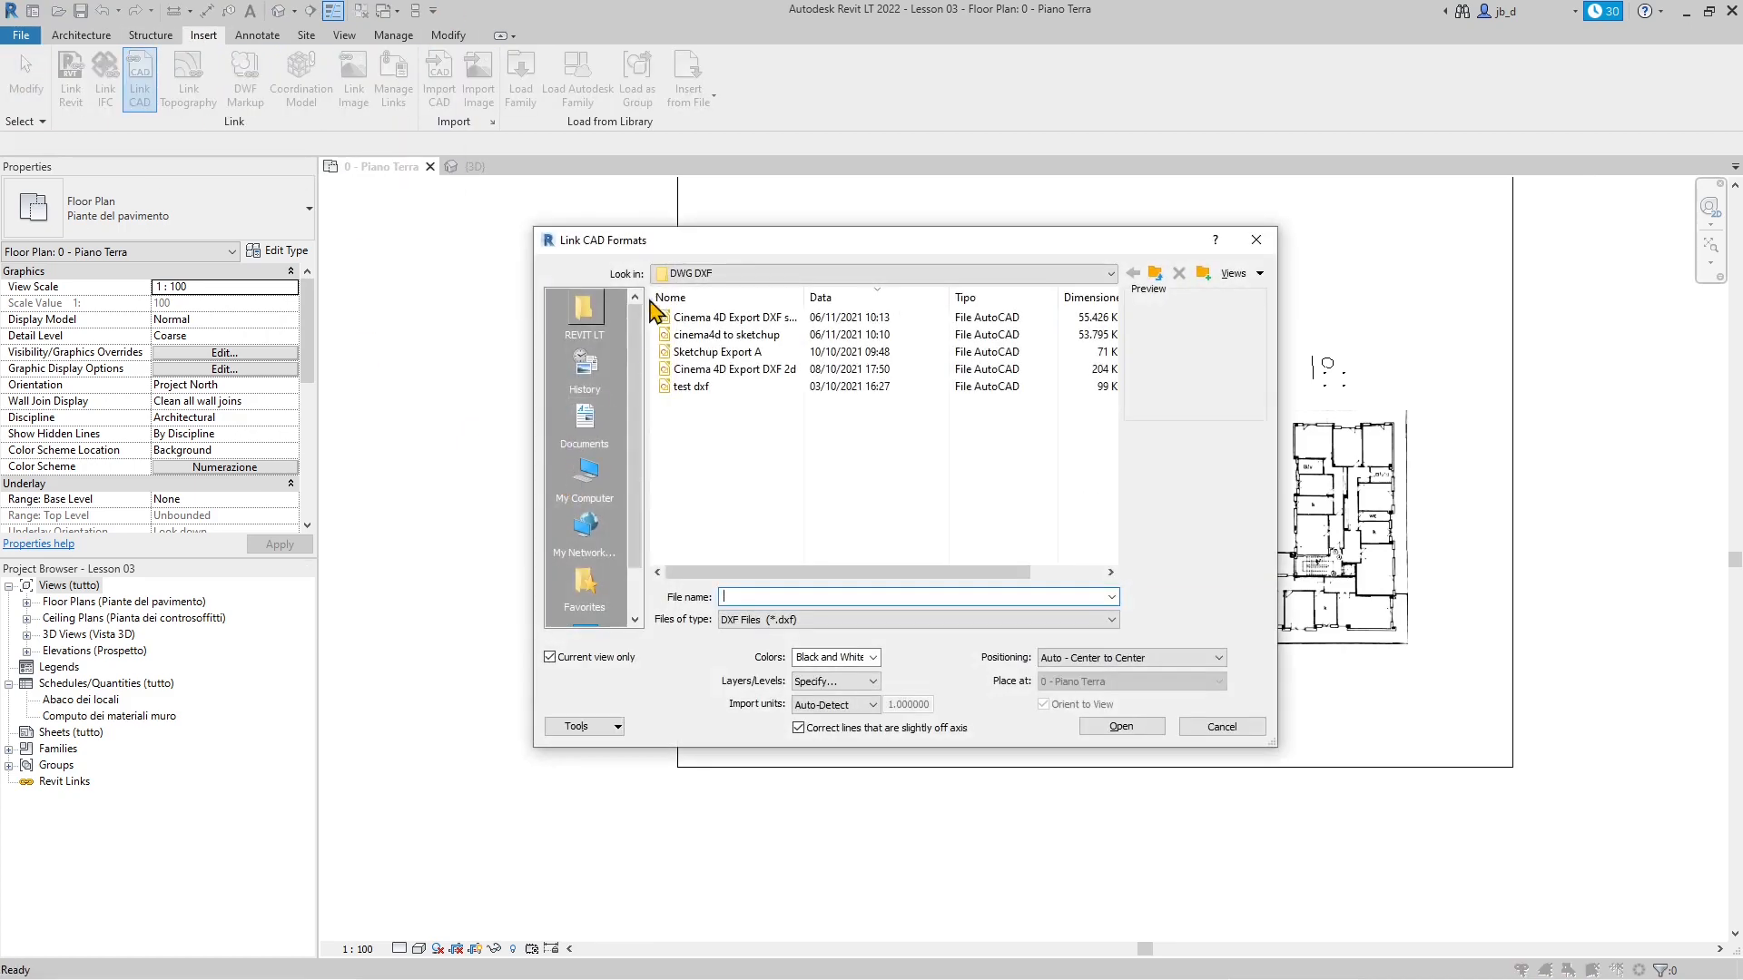
left_click(673, 276)
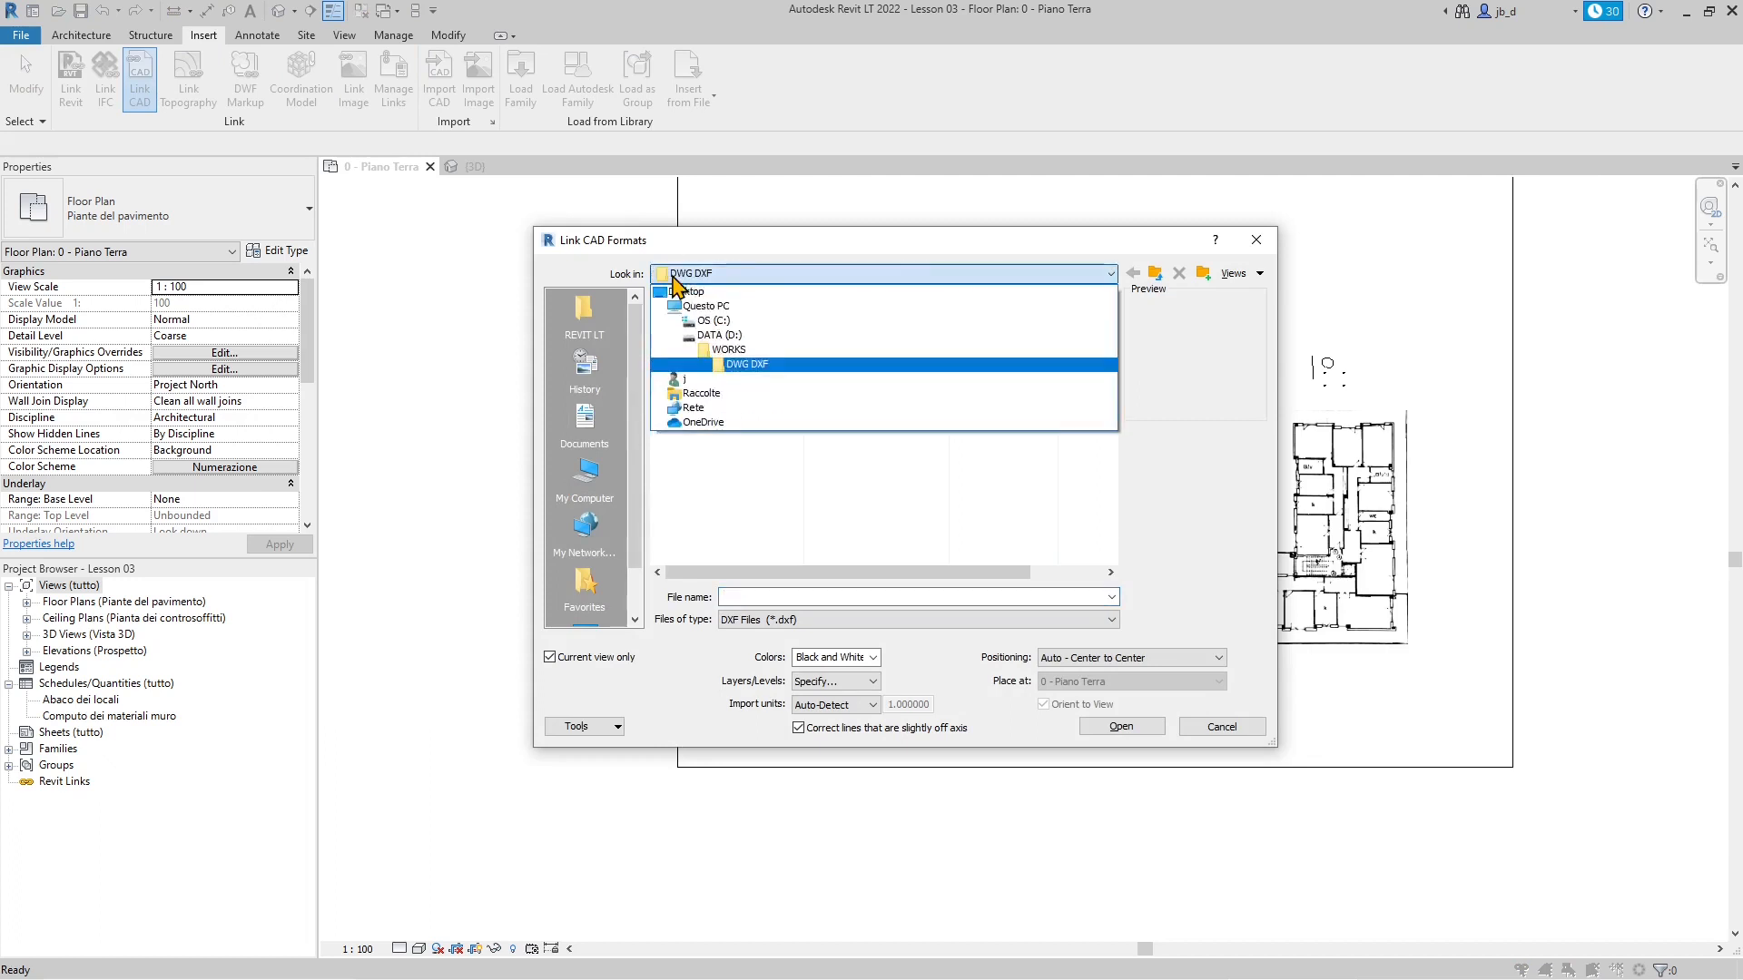
left_click(602, 304)
left_click(602, 306)
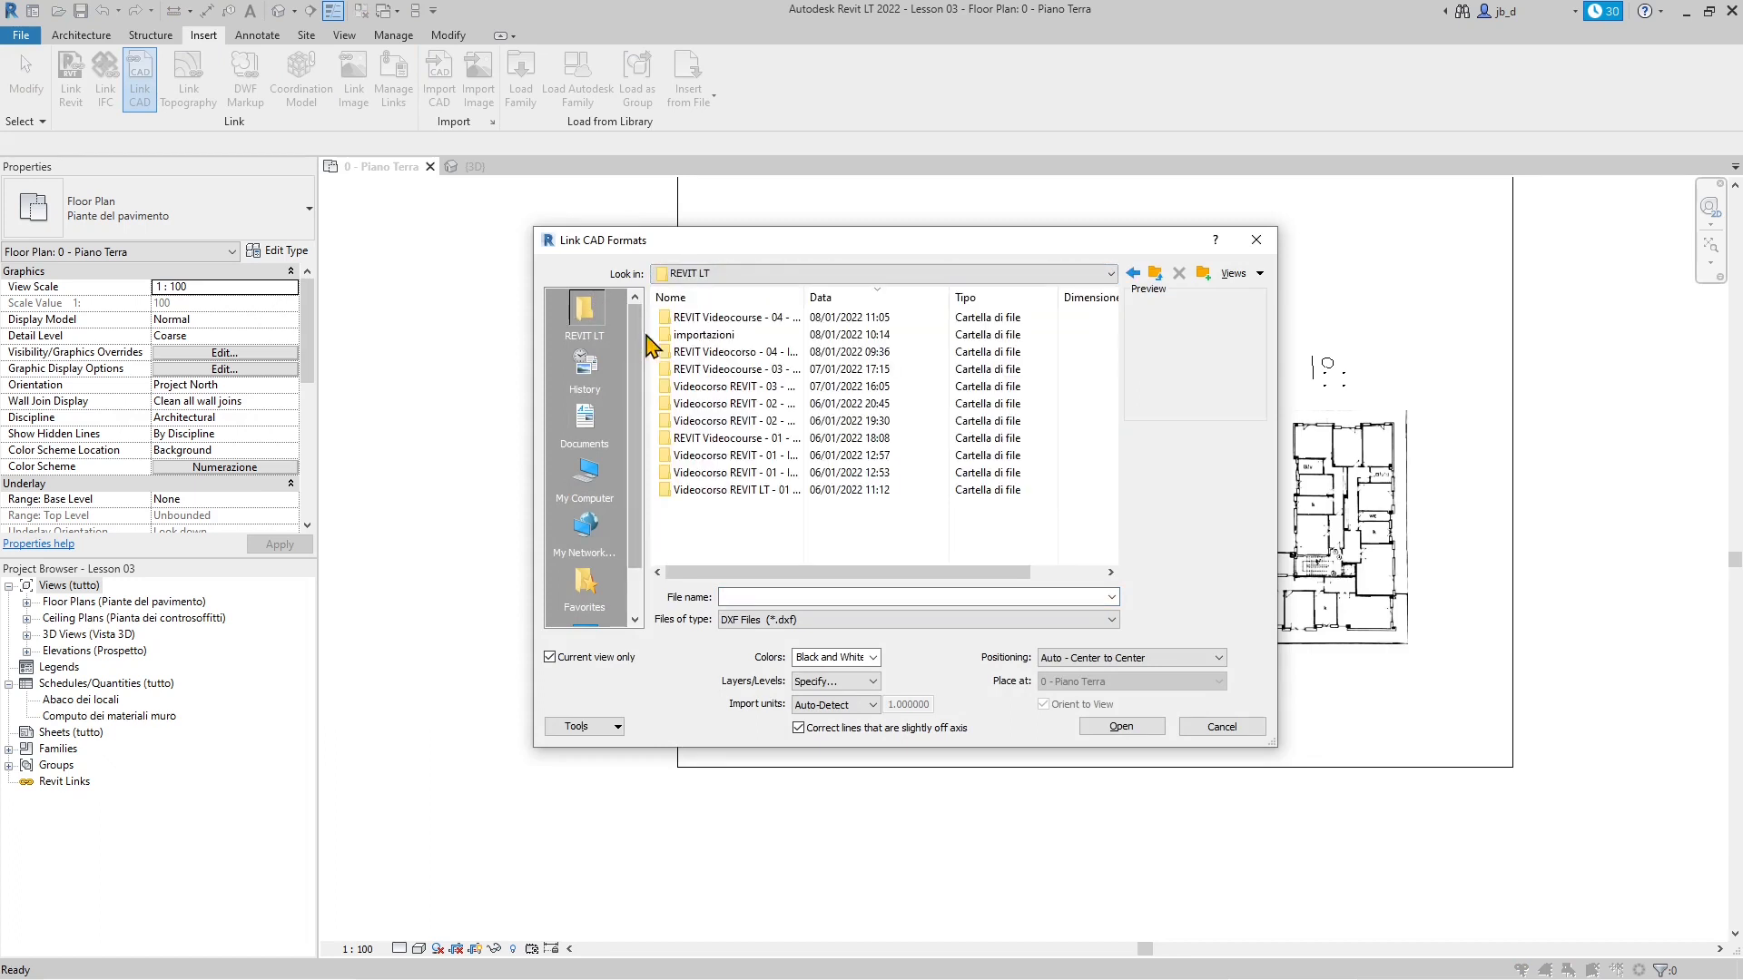
double_click(732, 335)
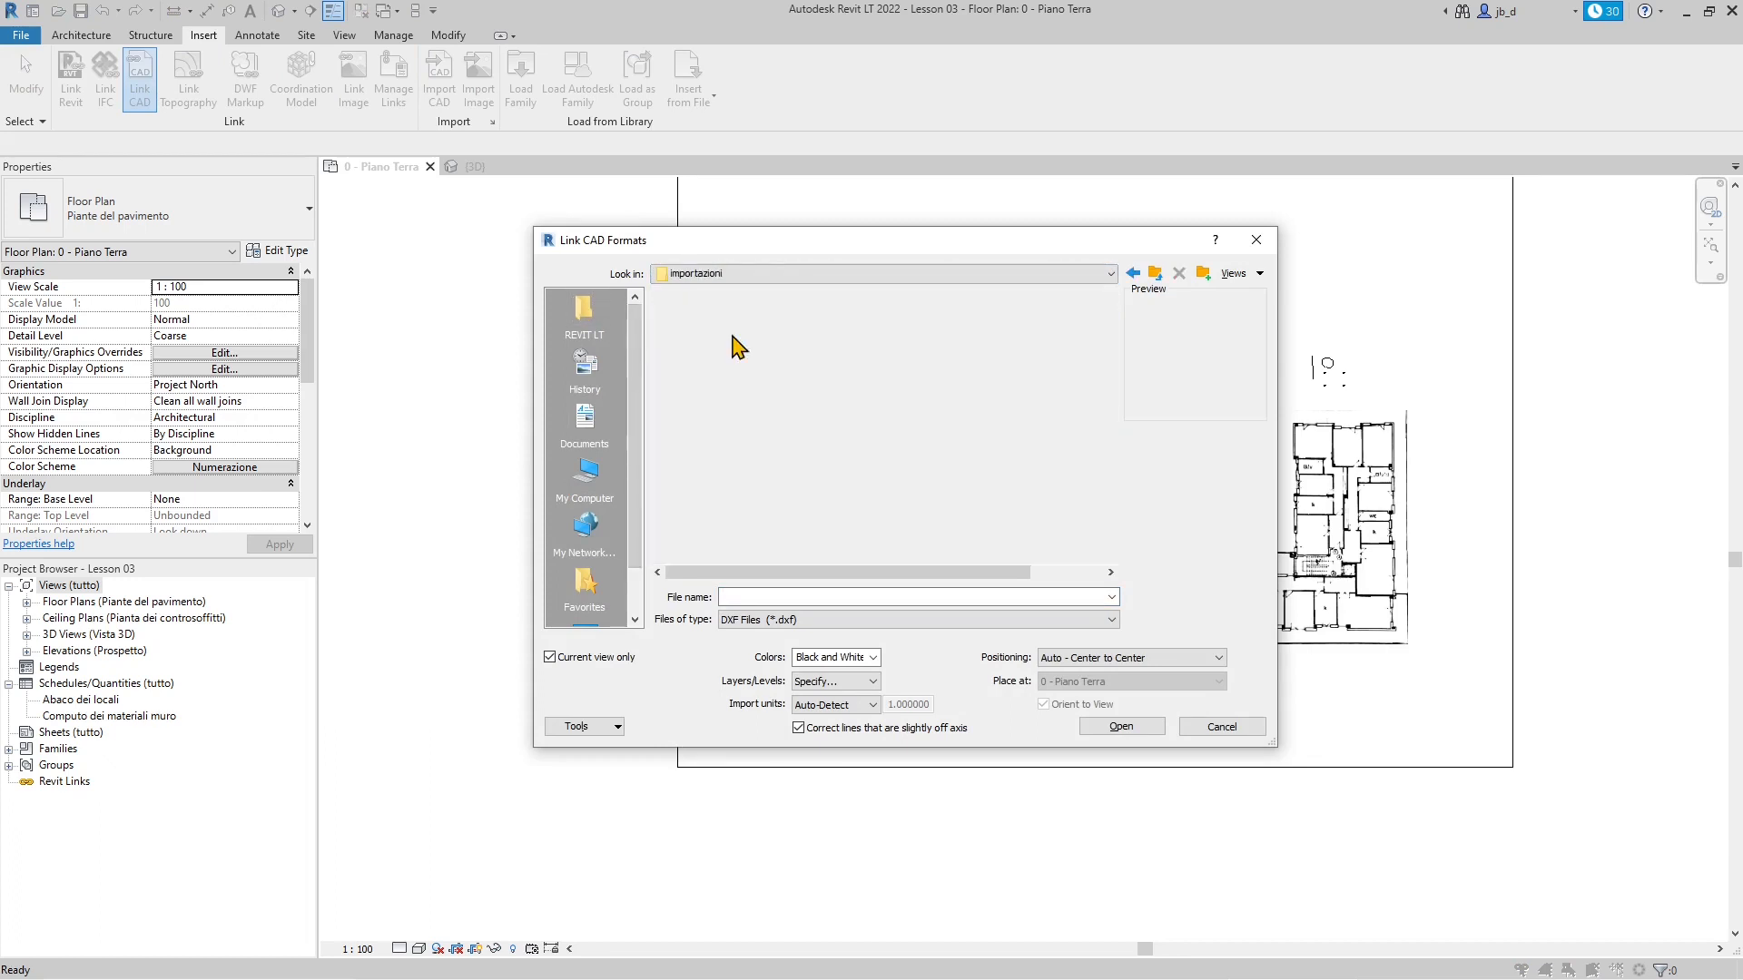
Step: List DWG files, link "import from 3d software.dwg" into the ground floor plan, and include its only layer
left_click(783, 632)
left_click(789, 638)
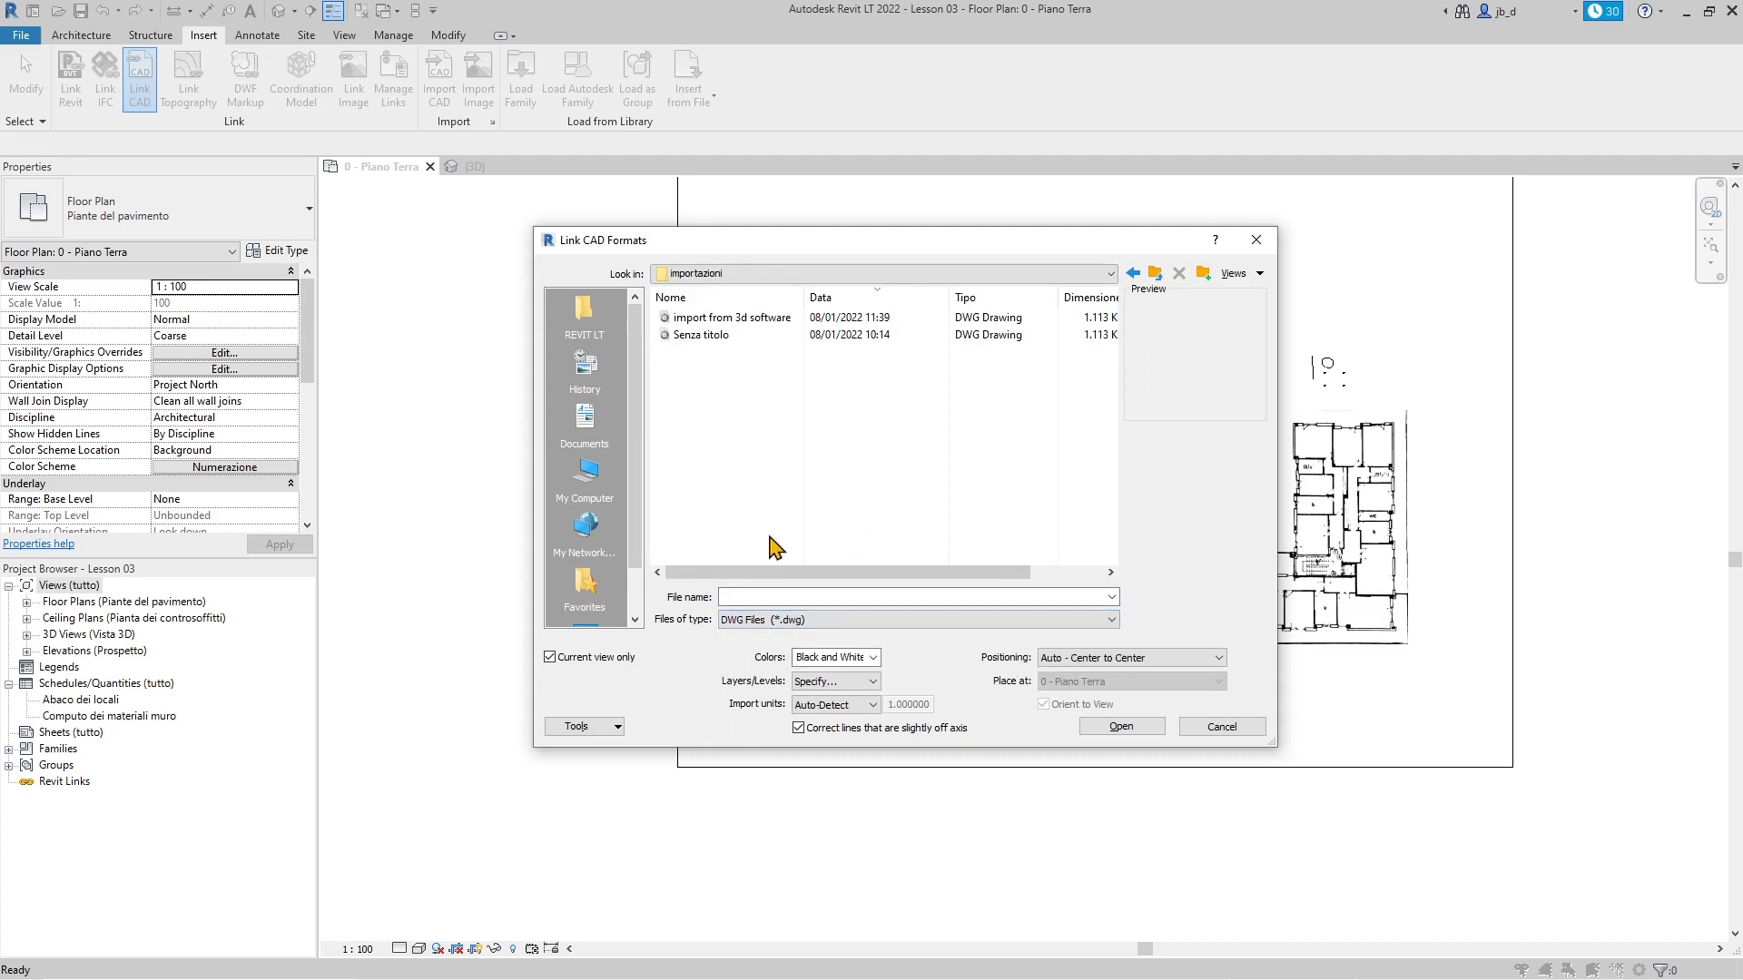
left_click(703, 318)
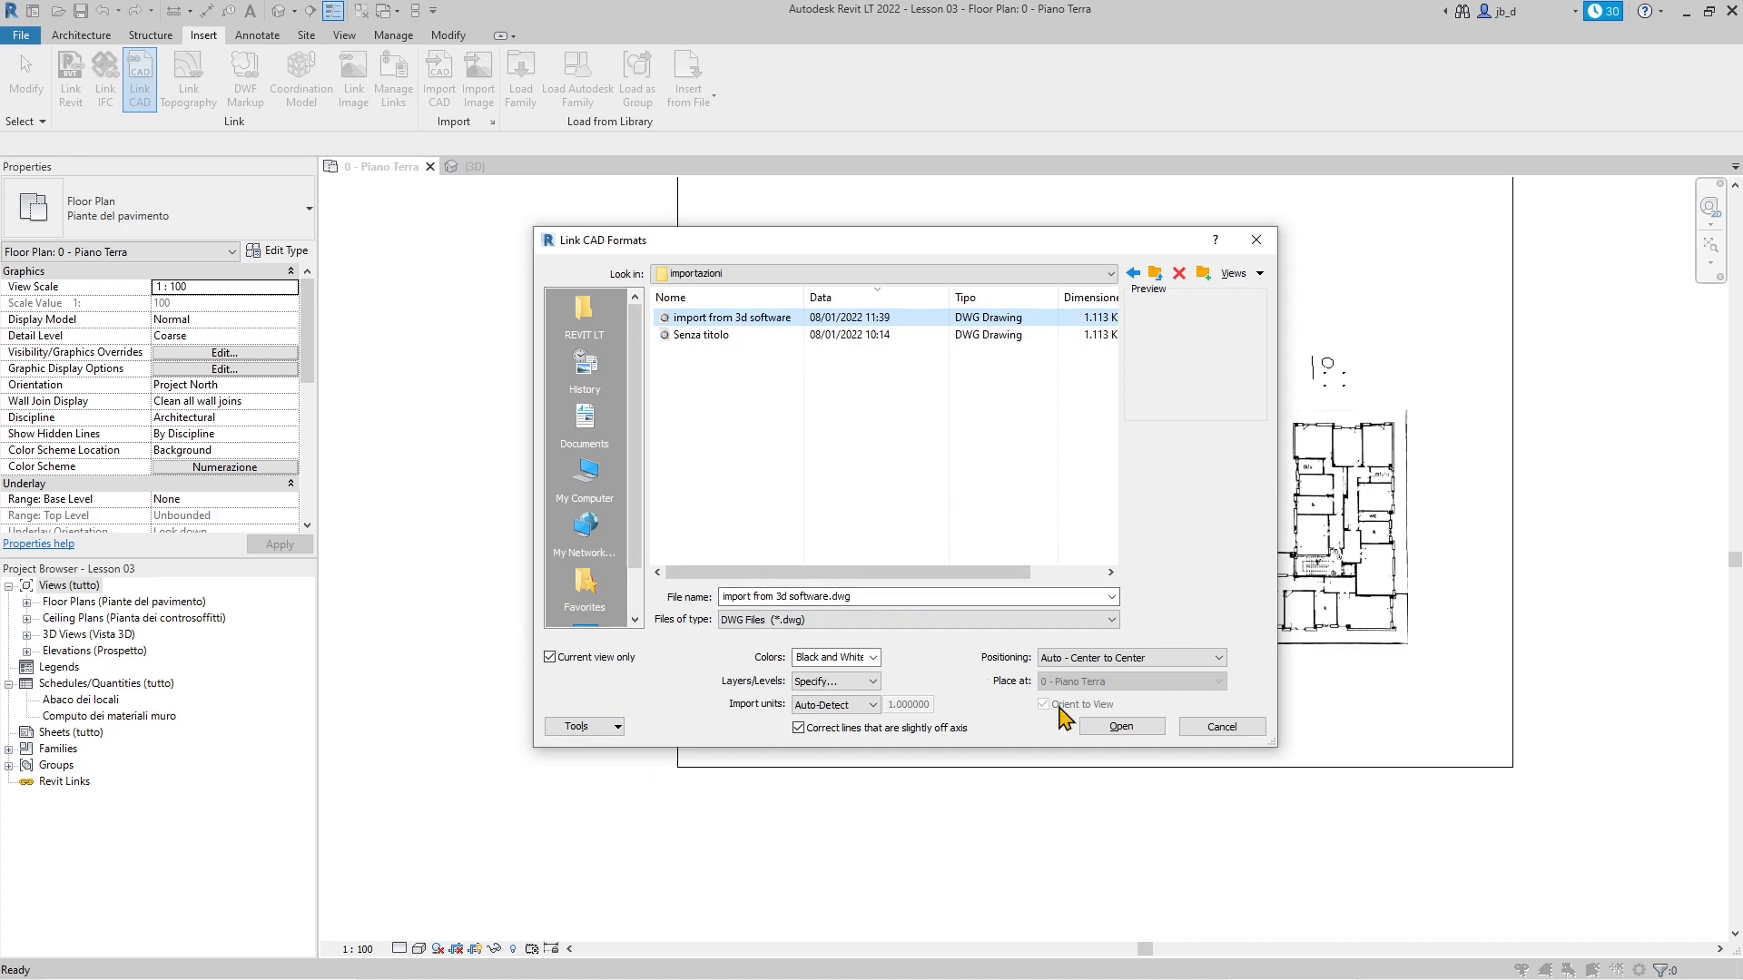
left_click(1125, 732)
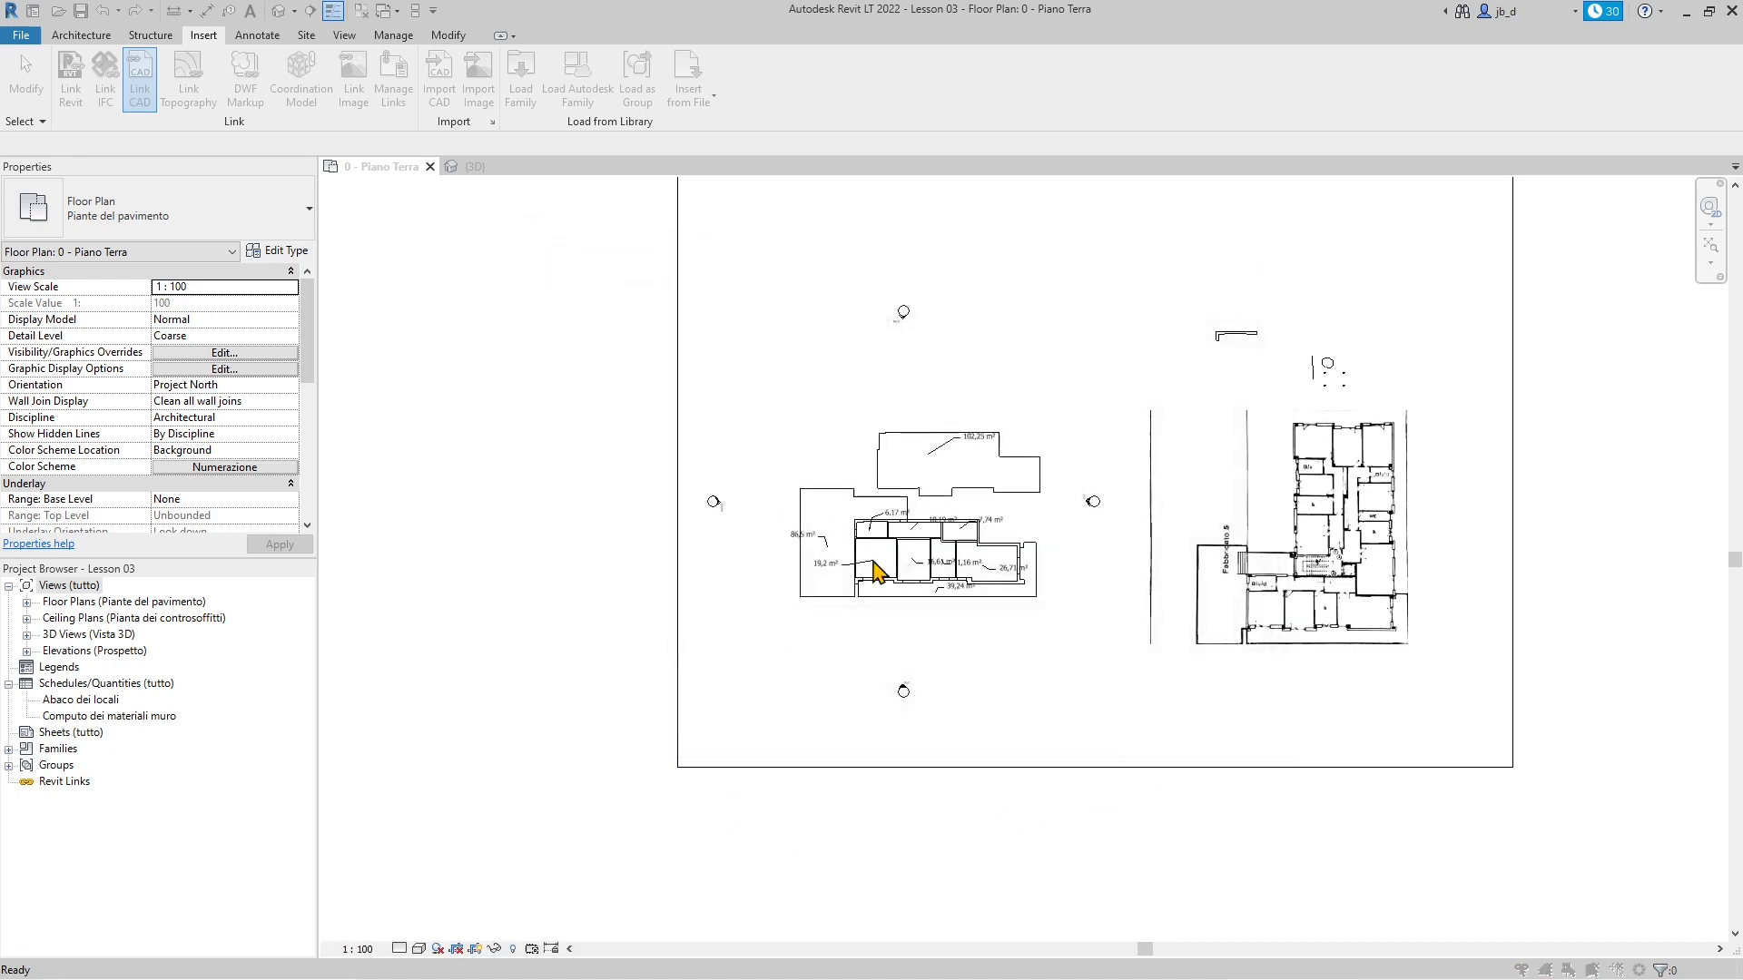
left_click(765, 237)
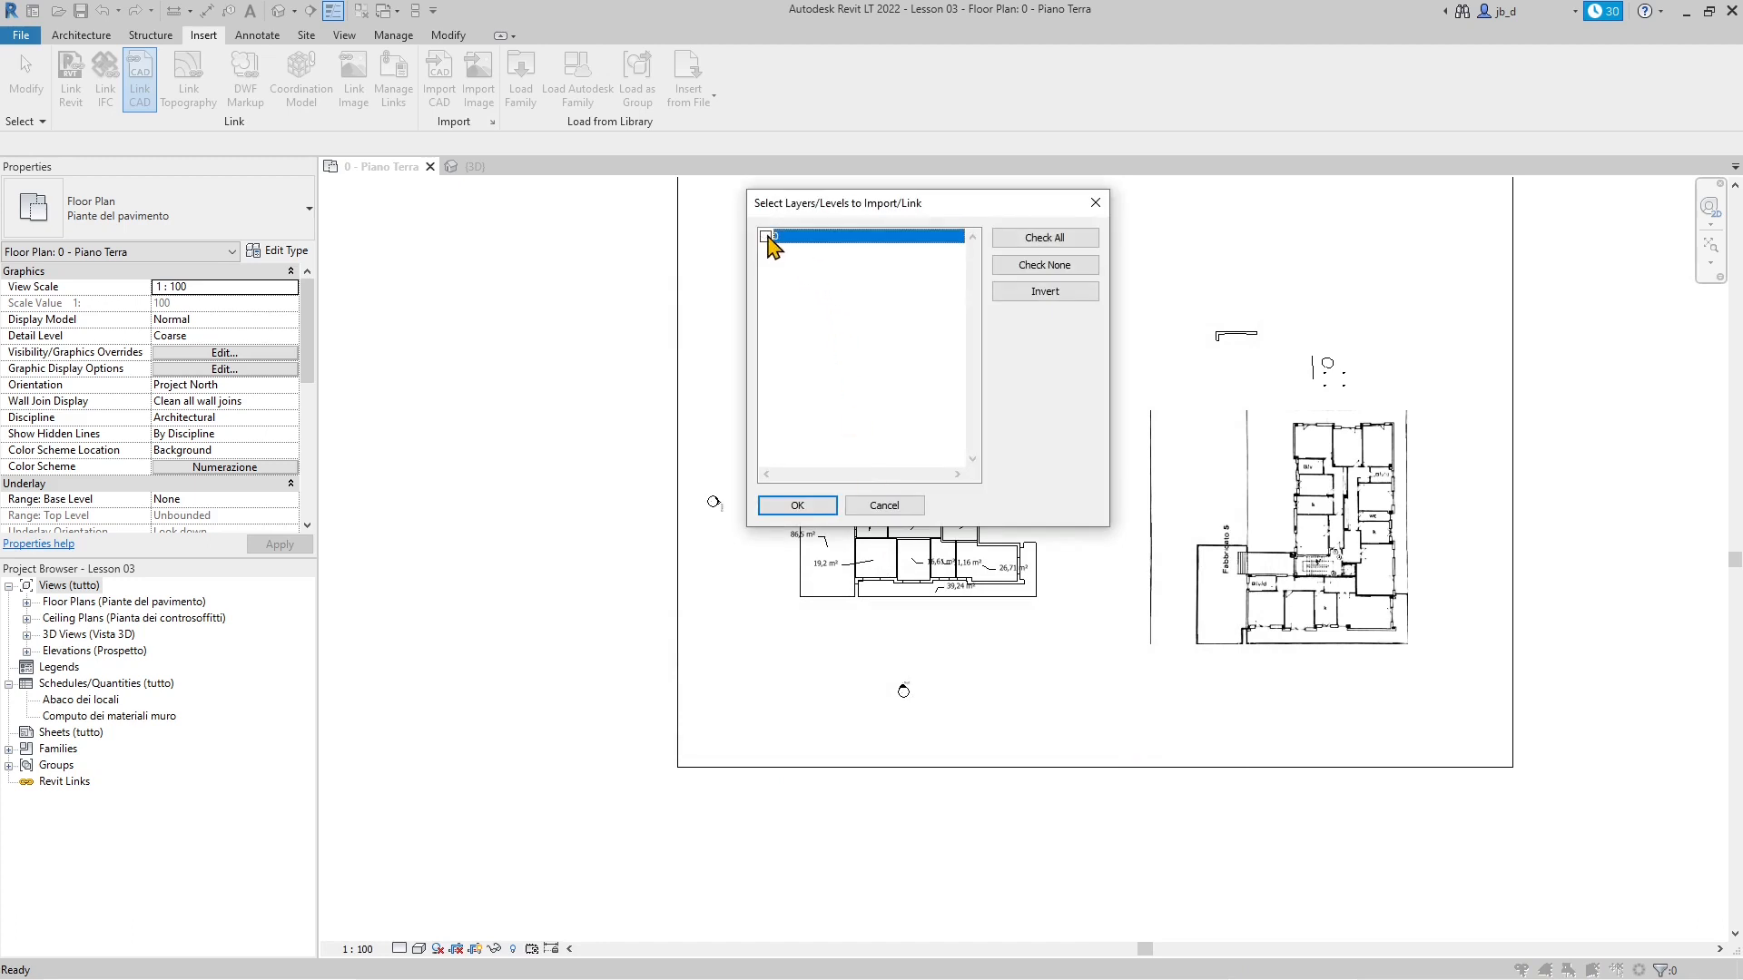
left_click(790, 509)
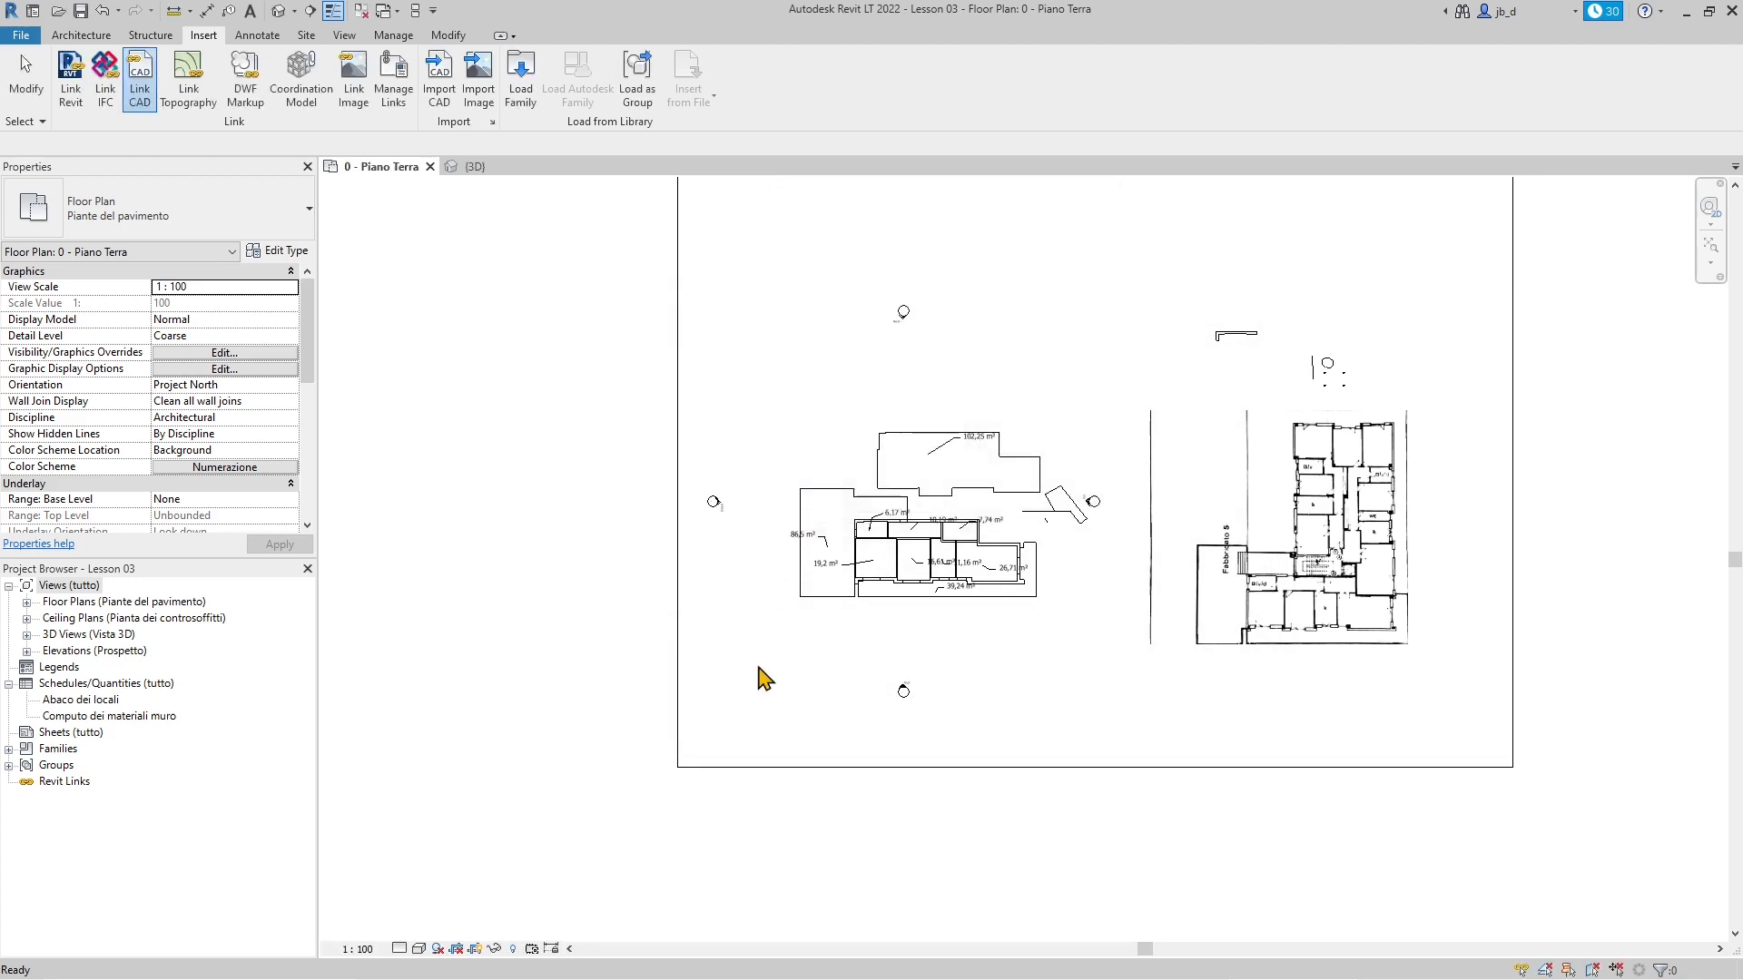
Step: Move the linked DWG into the empty area just below the floor plan's lower-right corner
scroll(1066, 572, "up", 3)
left_click(1062, 497)
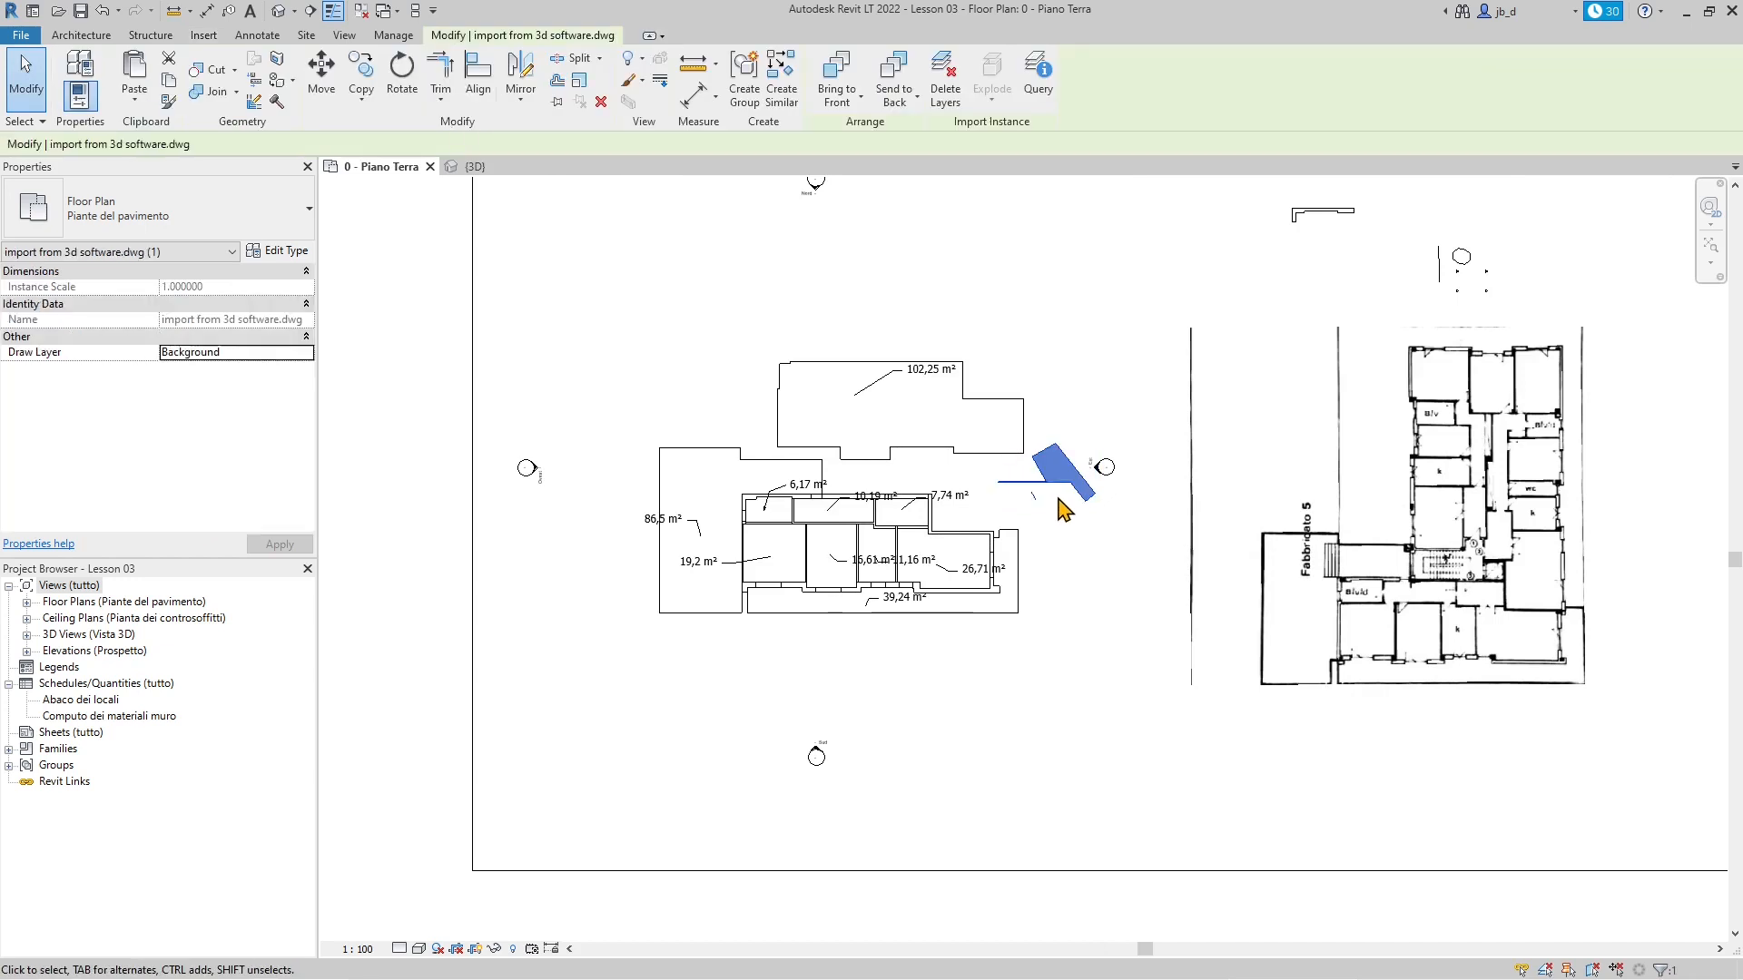
left_click_drag(1064, 501, 1025, 728)
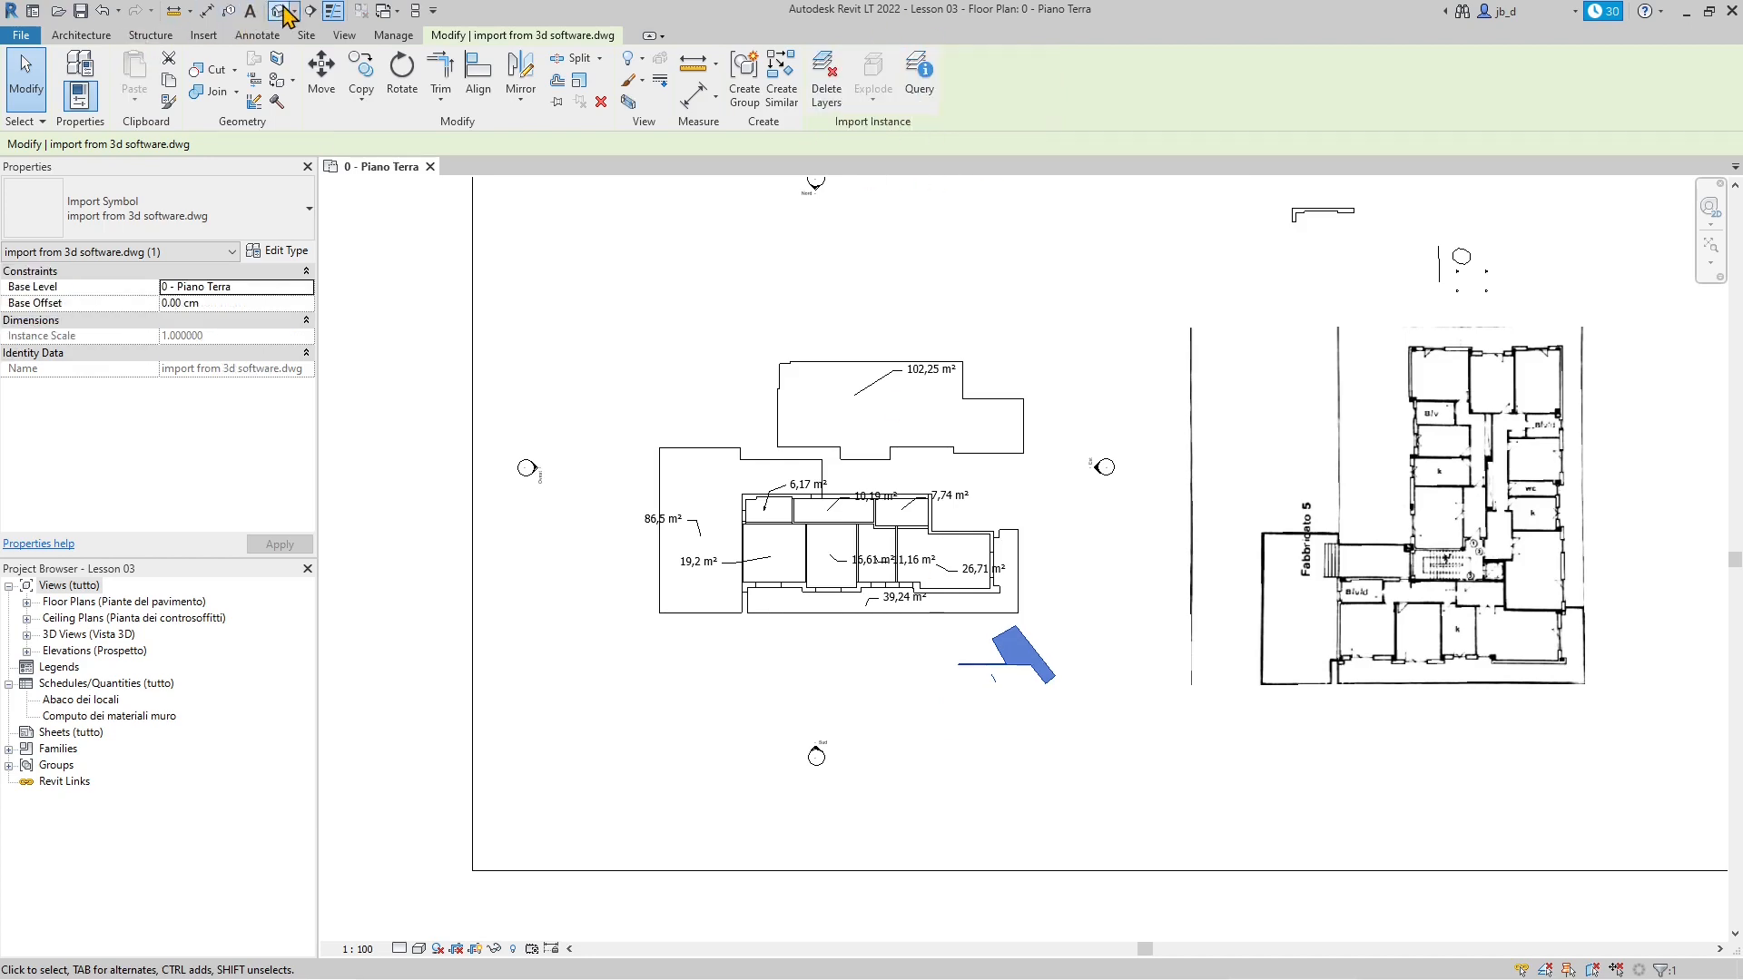
Step: Open the 3D view and move the linked wall model clear of the floor plan, towards the section box corner
left_click(287, 15)
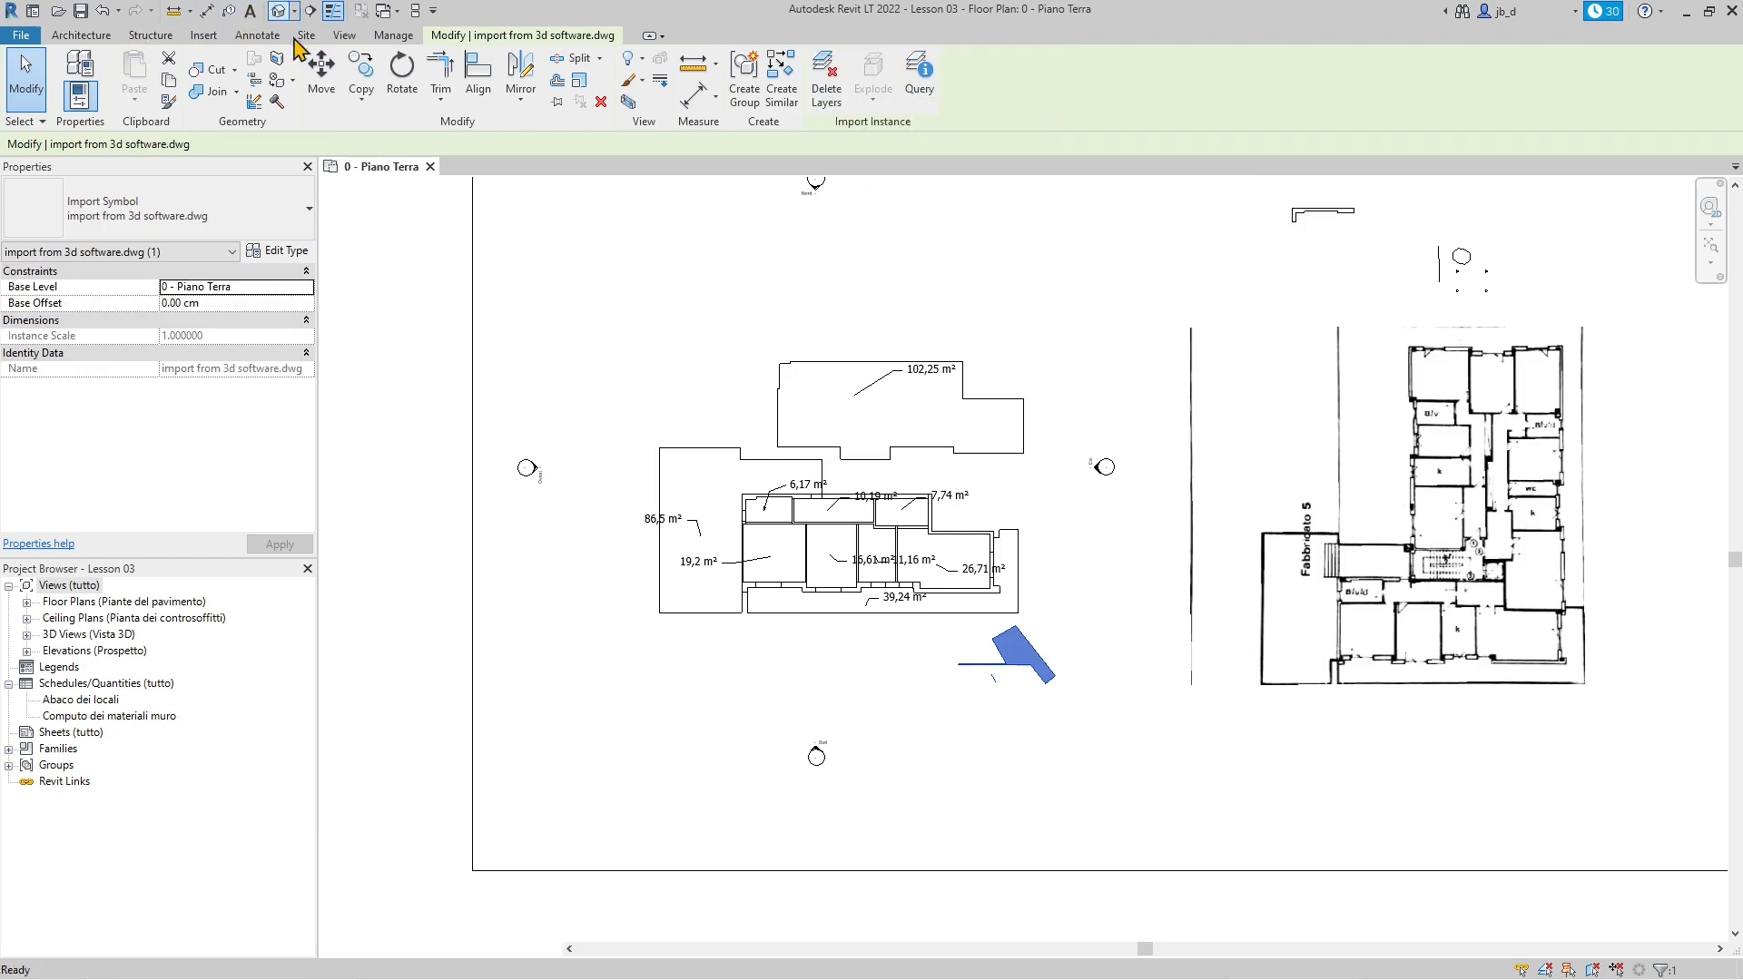
scroll(922, 502, "up", 5)
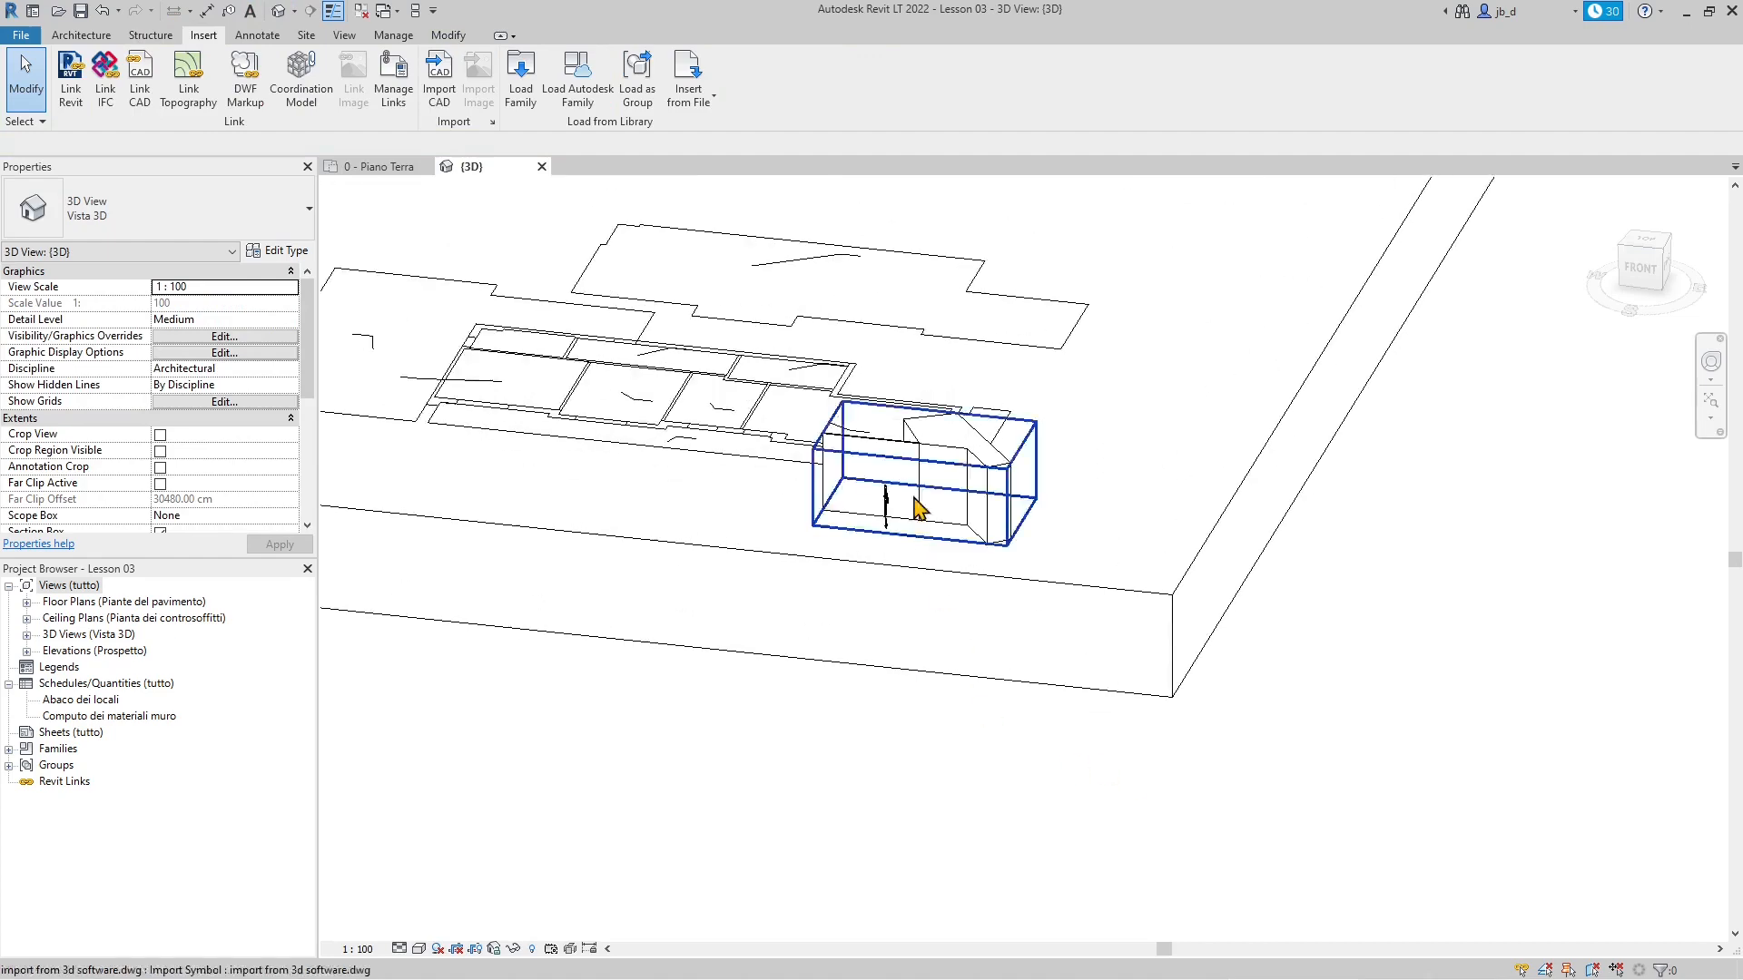
left_click(1040, 512)
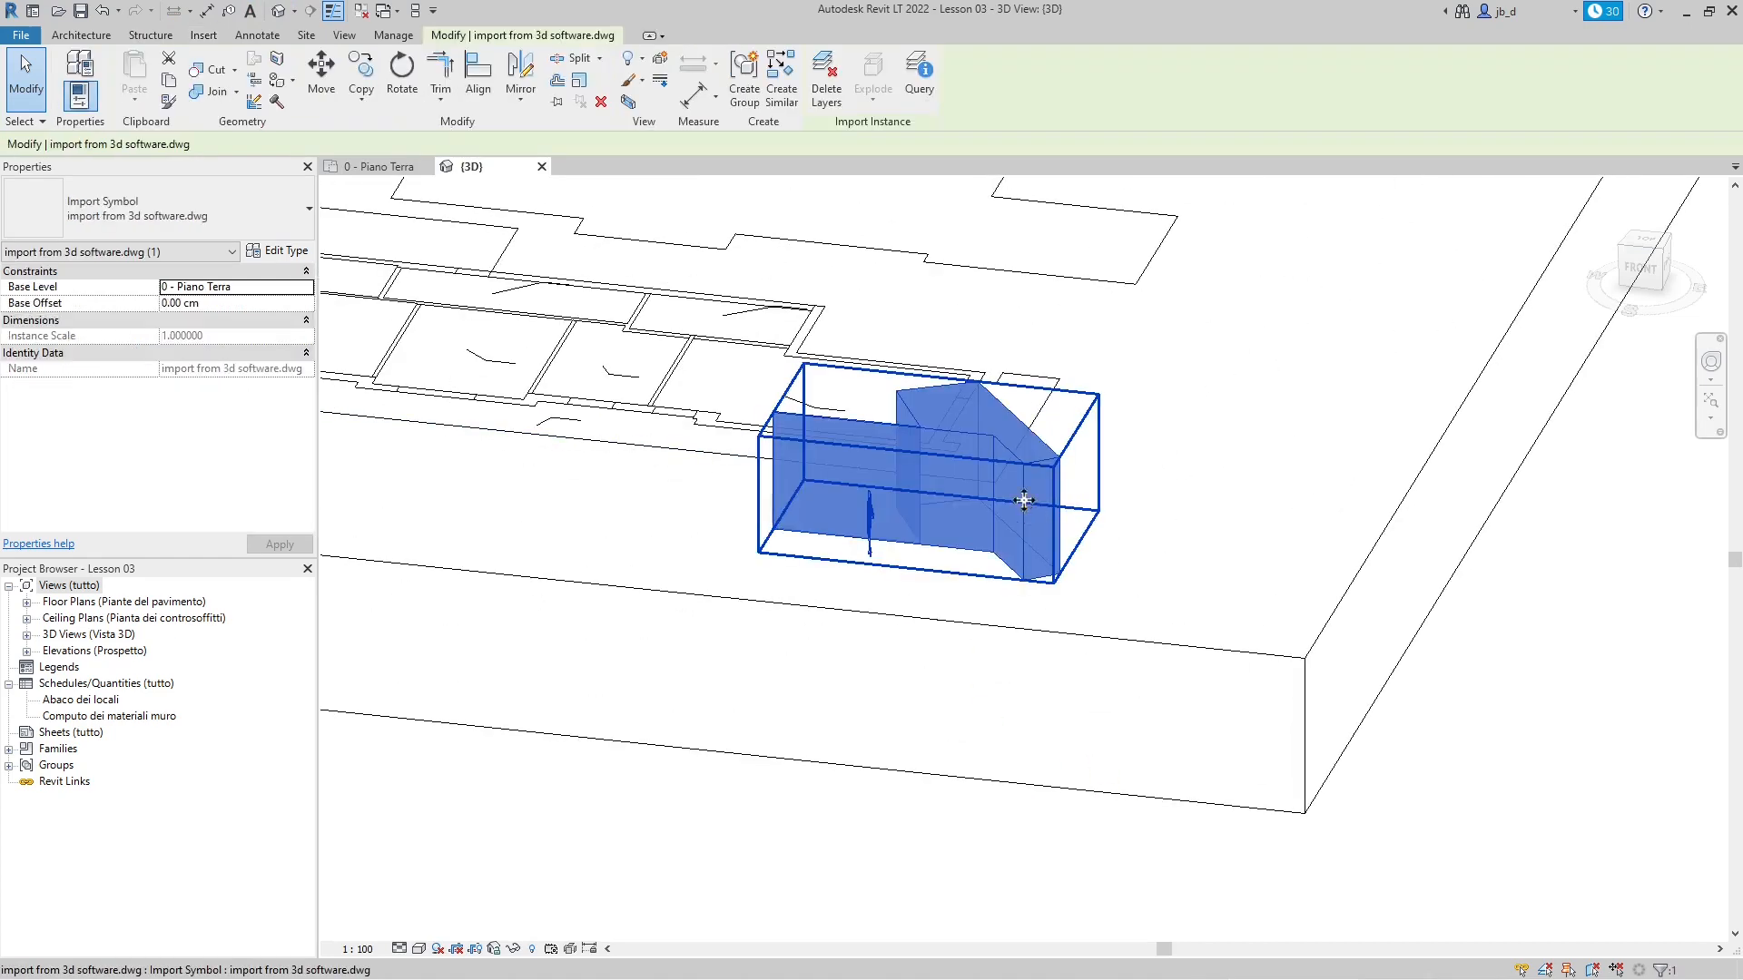
left_click_drag(1017, 547, 1242, 601)
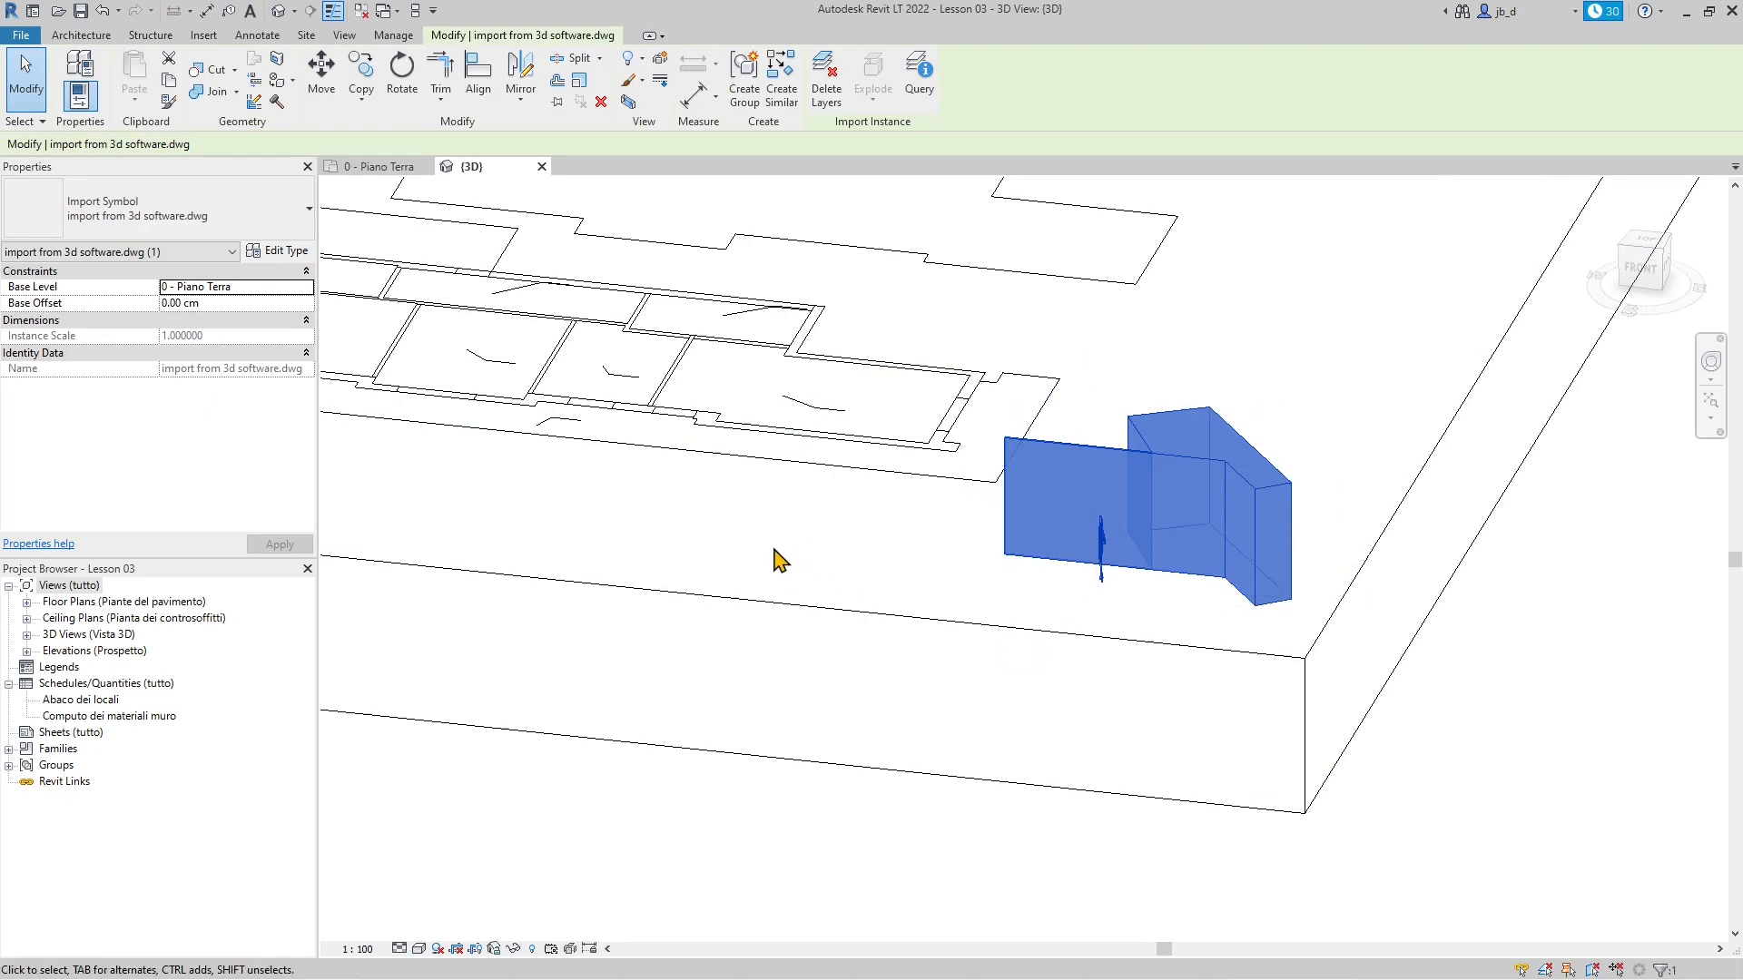
Step: Switch to SketchUp beside Revit and shift the wall model's top face horizontally with the Move tool so the walls slant
double_click(1109, 24)
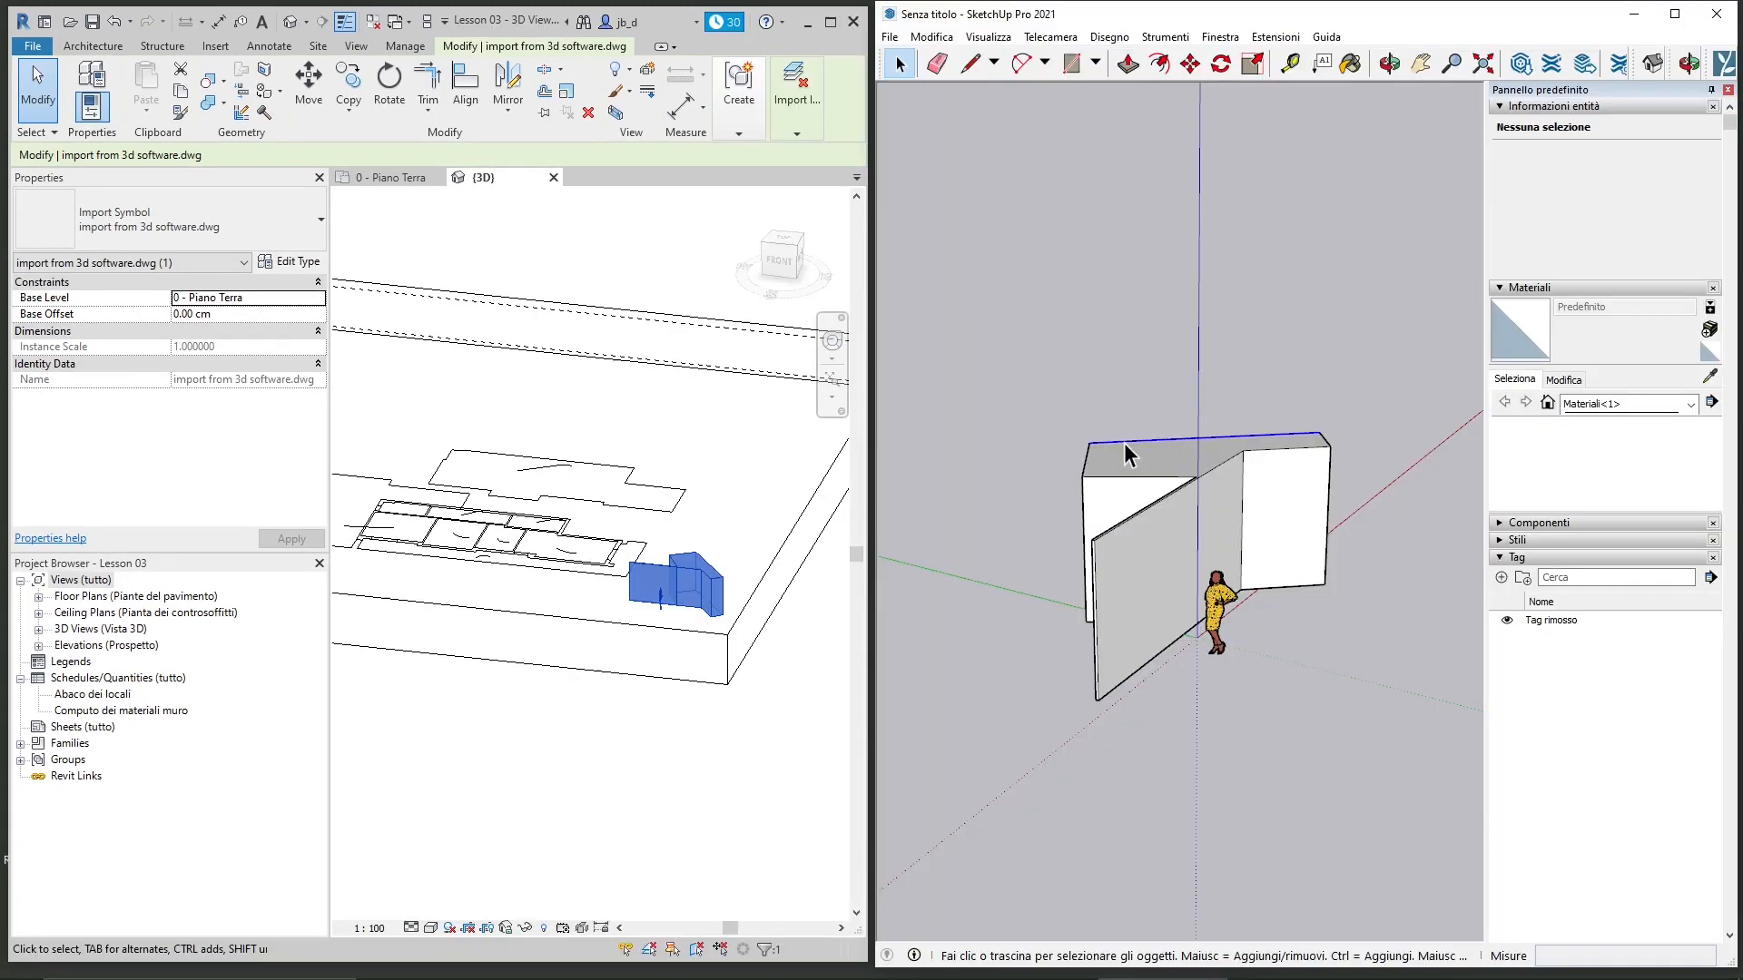
left_click(1142, 463)
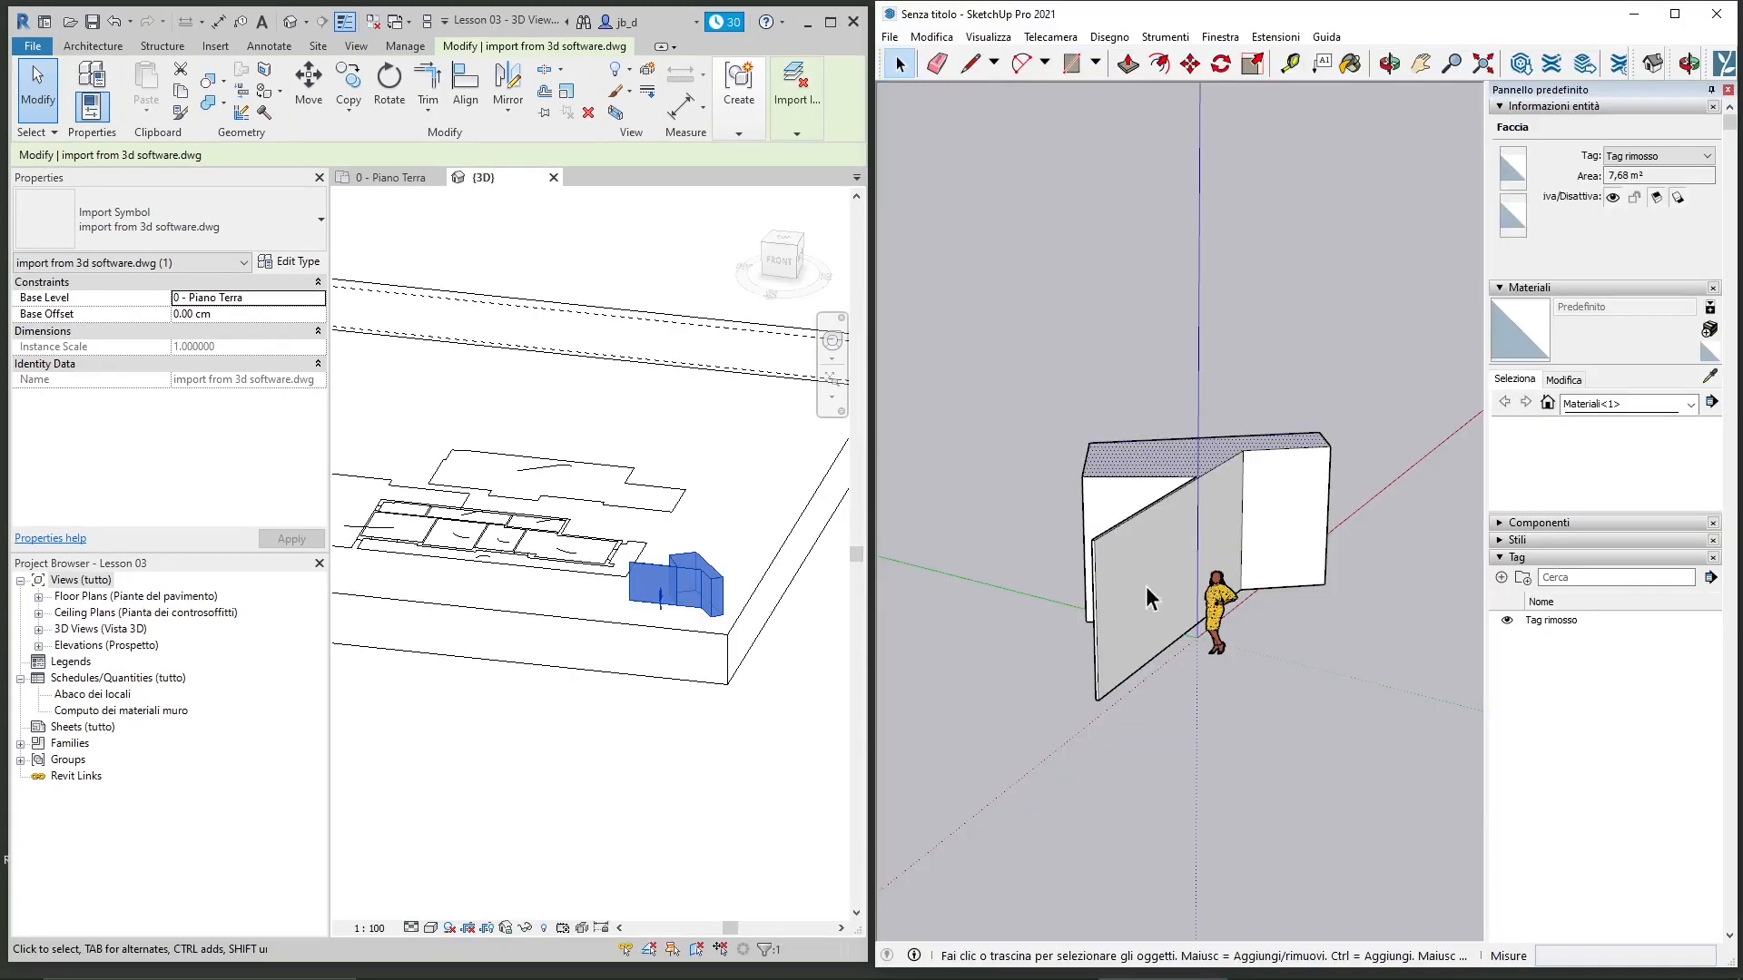
mouse_move(1130, 662)
middle_mouse_down()
mouse_move(1227, 712)
mouse_move(1162, 572)
middle_mouse_up()
scroll(1173, 576, "up", 3)
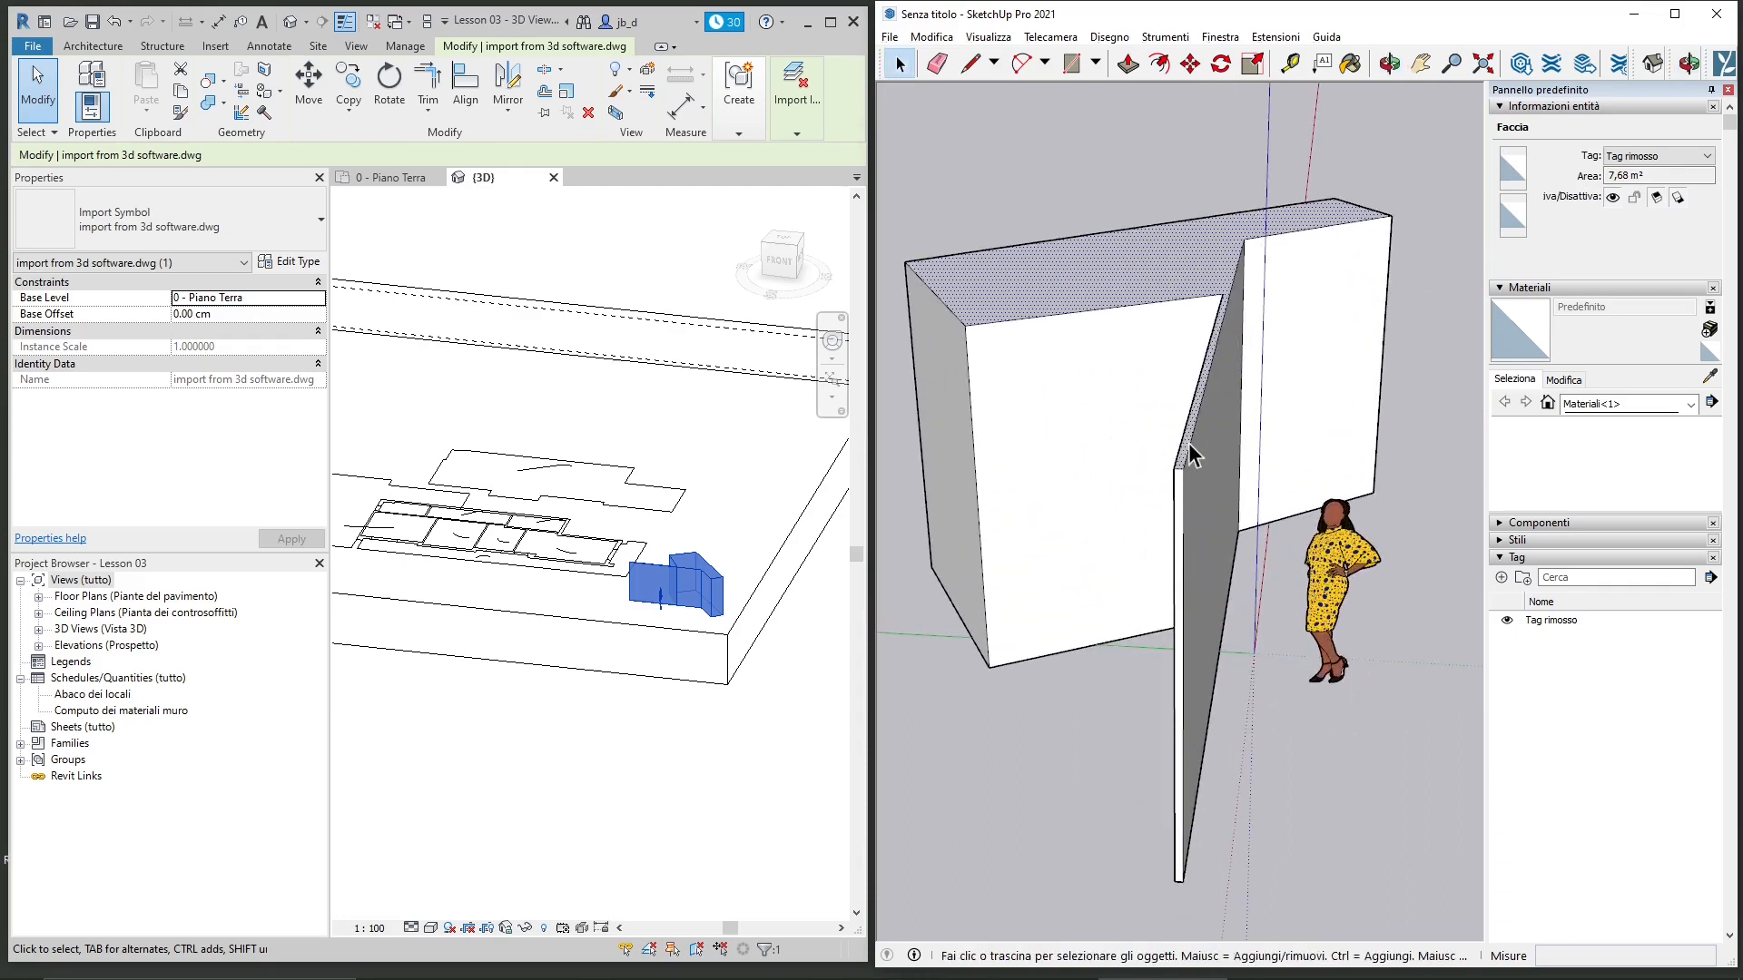
left_click(1190, 65)
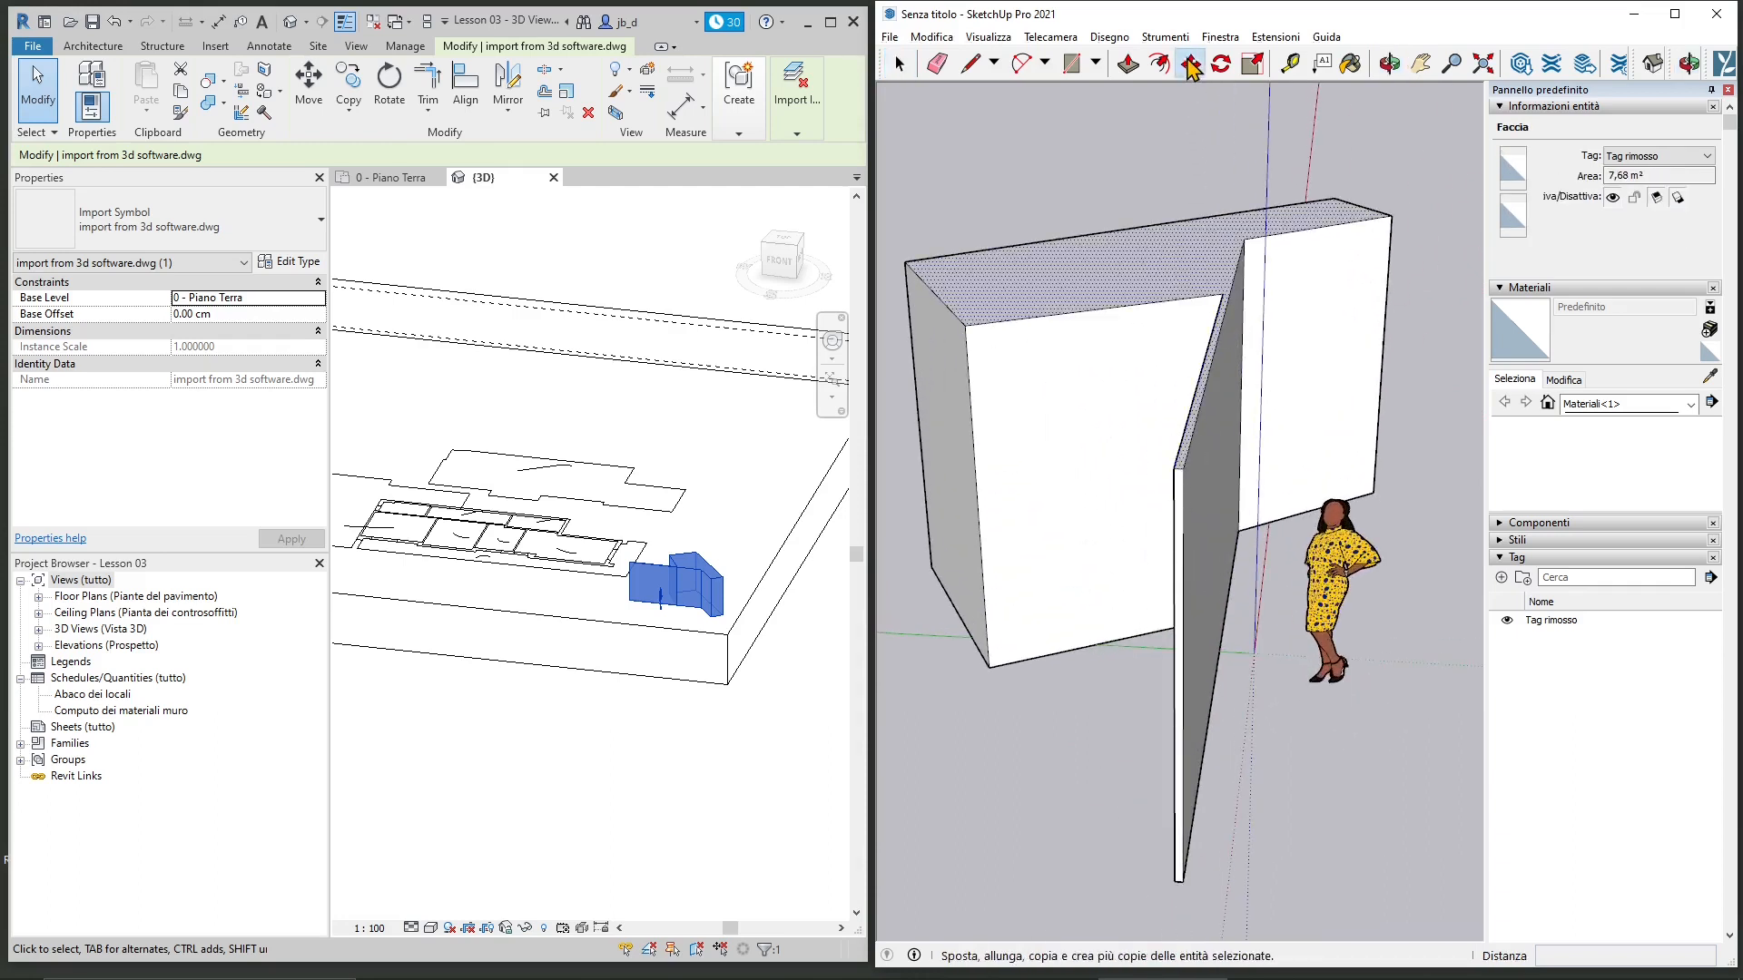
left_click(1101, 291)
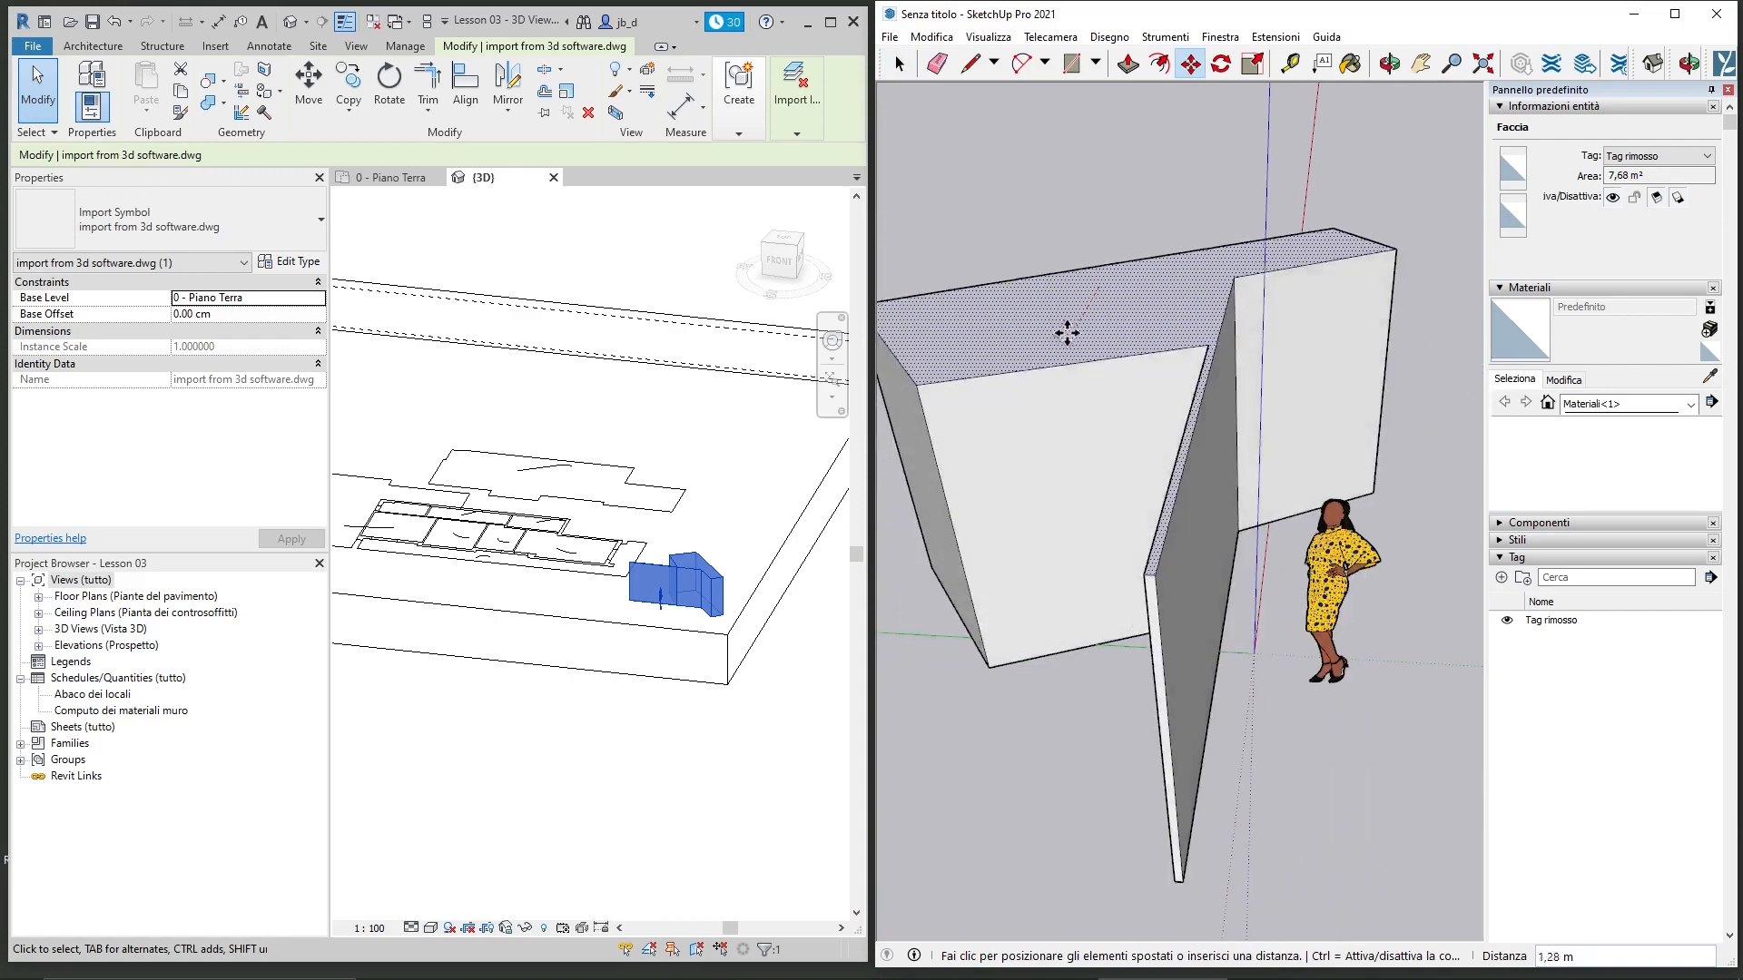
left_click(1054, 187)
scroll(1131, 445, "down", 2)
mouse_move(1309, 678)
middle_mouse_down()
mouse_move(934, 766)
mouse_move(1104, 711)
mouse_move(1362, 805)
mouse_move(1405, 710)
mouse_move(1369, 650)
middle_mouse_up()
mouse_move(1180, 716)
middle_mouse_down()
mouse_move(1198, 677)
mouse_move(885, 602)
middle_mouse_up()
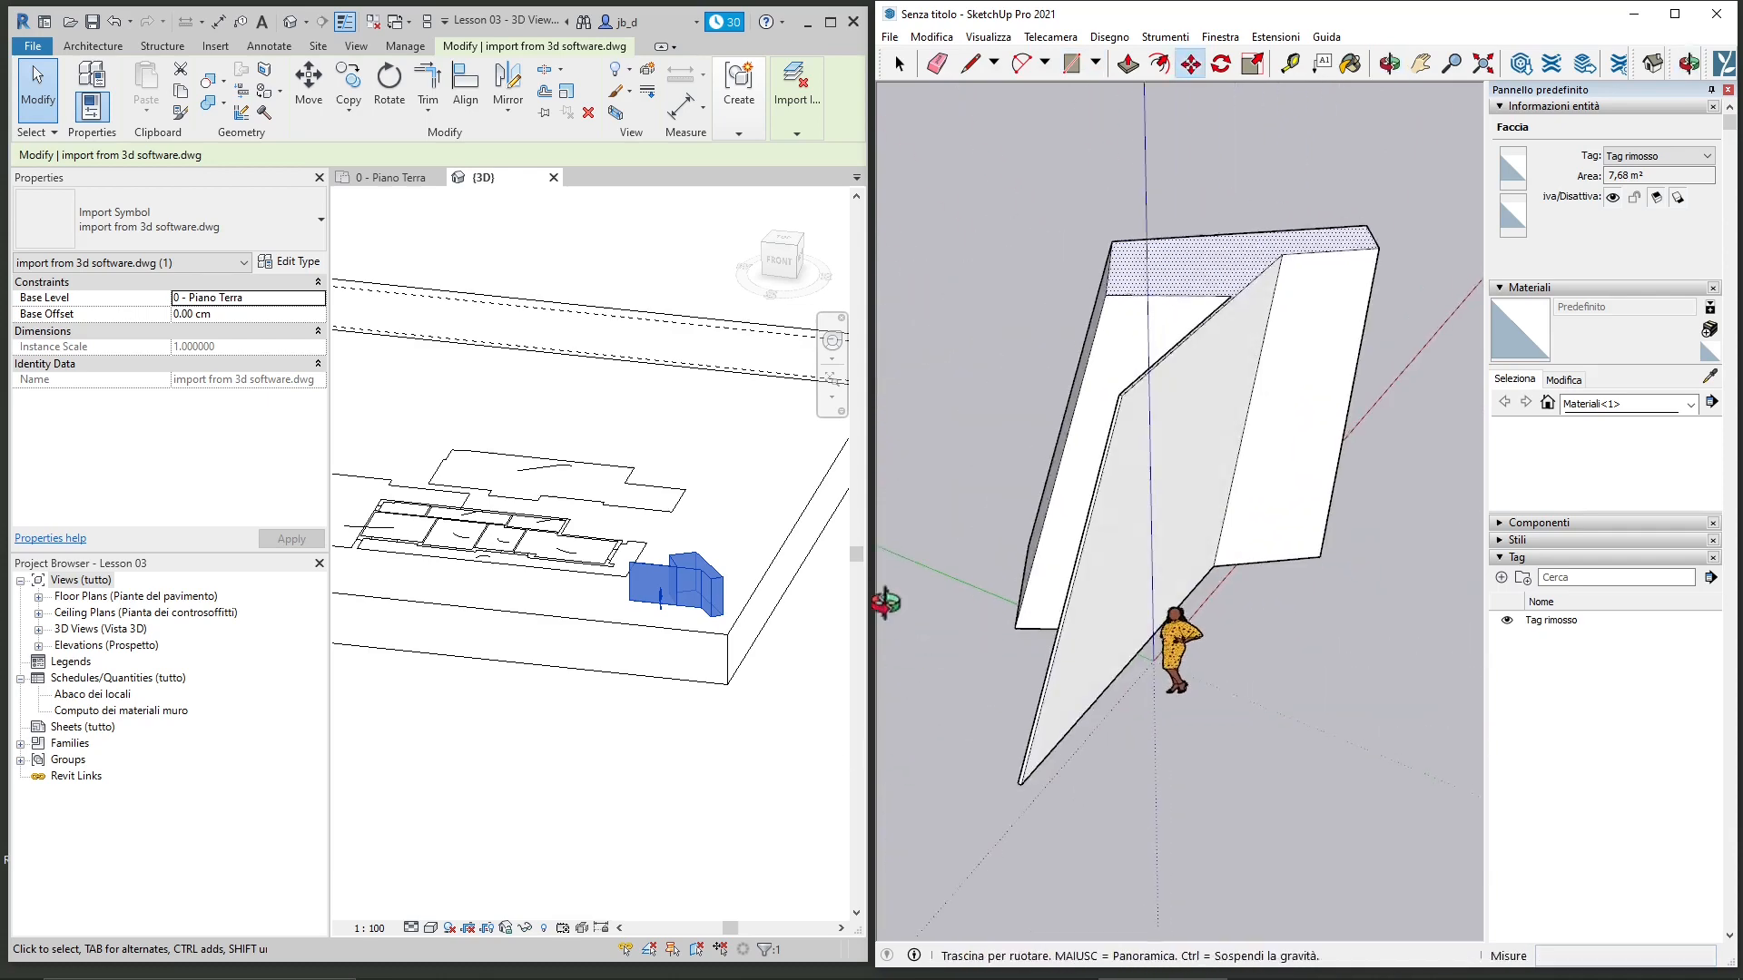
Step: Export the modified SketchUp model as a DWG, overwriting "import from 3d software" in the importazioni folder, and dismiss the export message
left_click(890, 37)
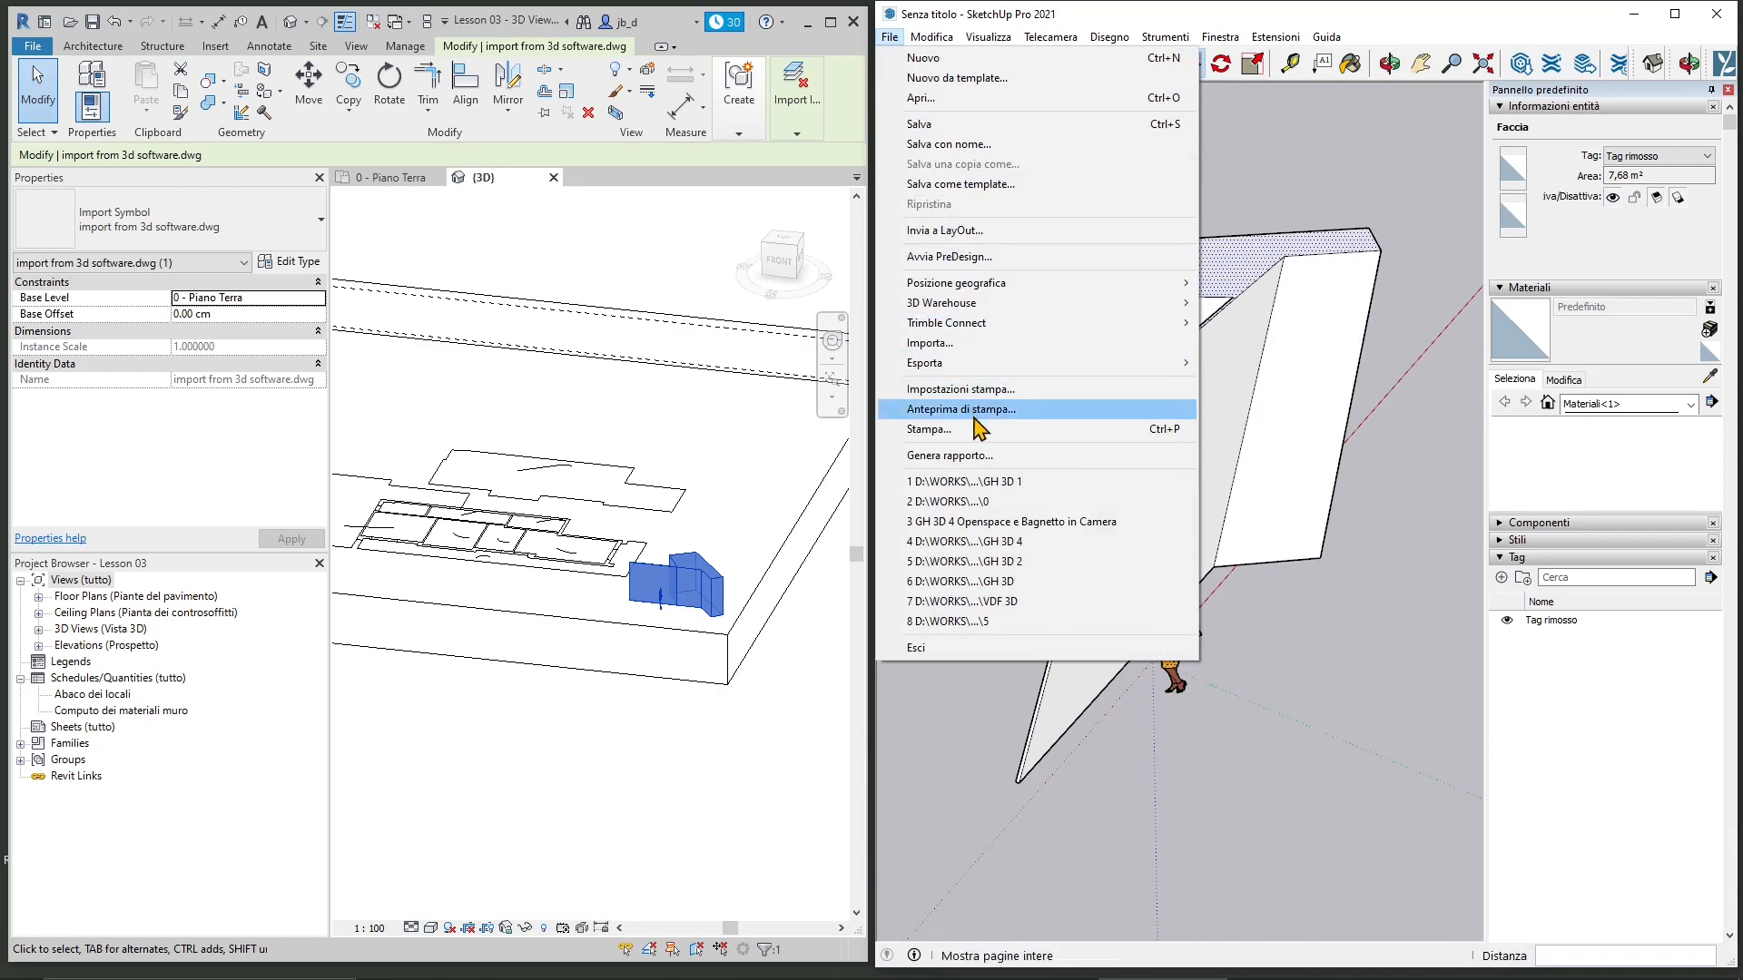
mouse_move(976, 364)
left_click(1210, 366)
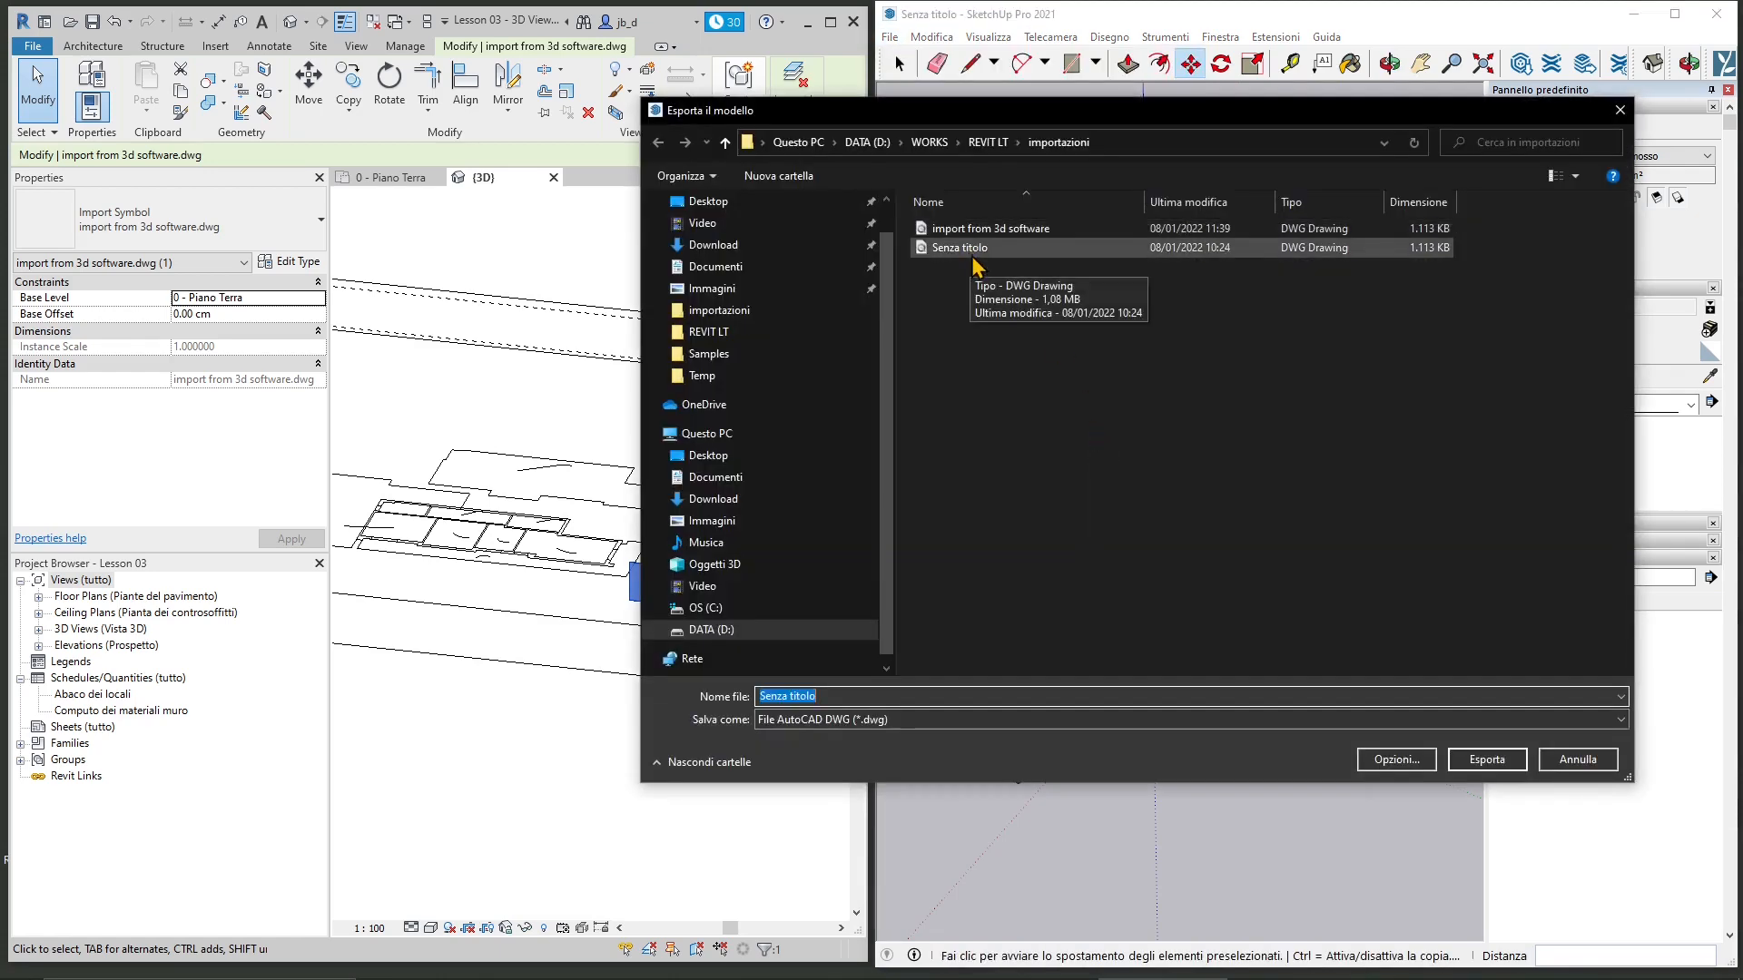
left_click(975, 248)
key("Up")
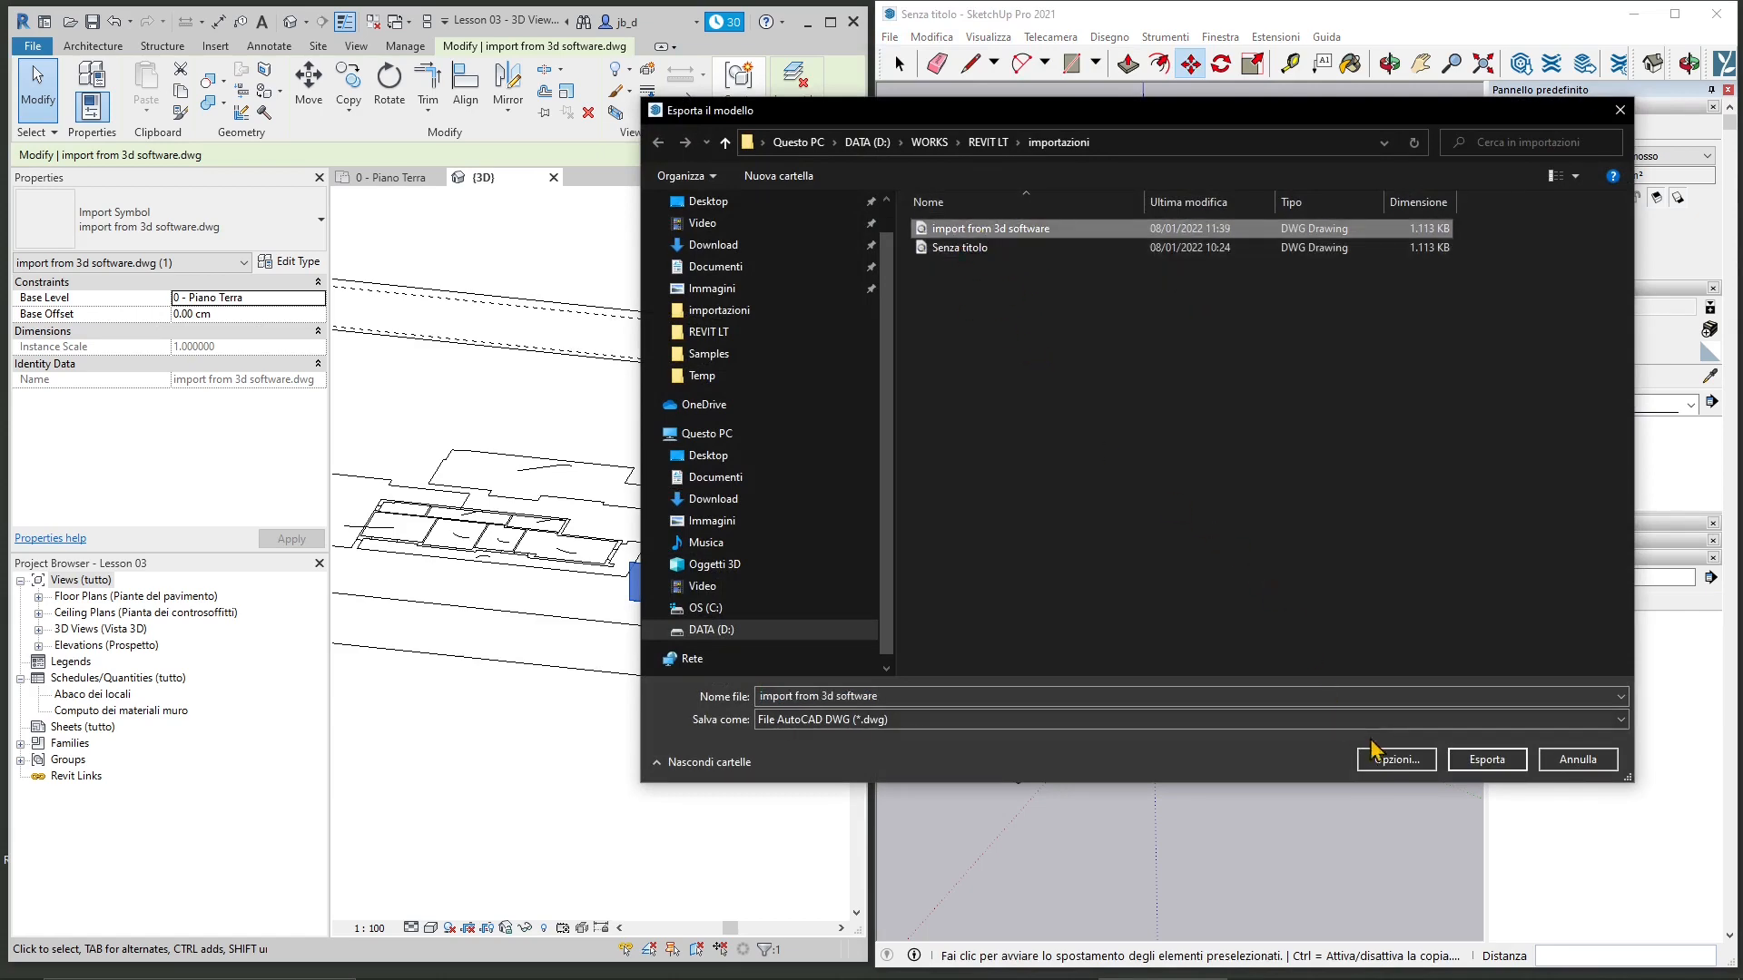
left_click(1488, 762)
left_click(939, 505)
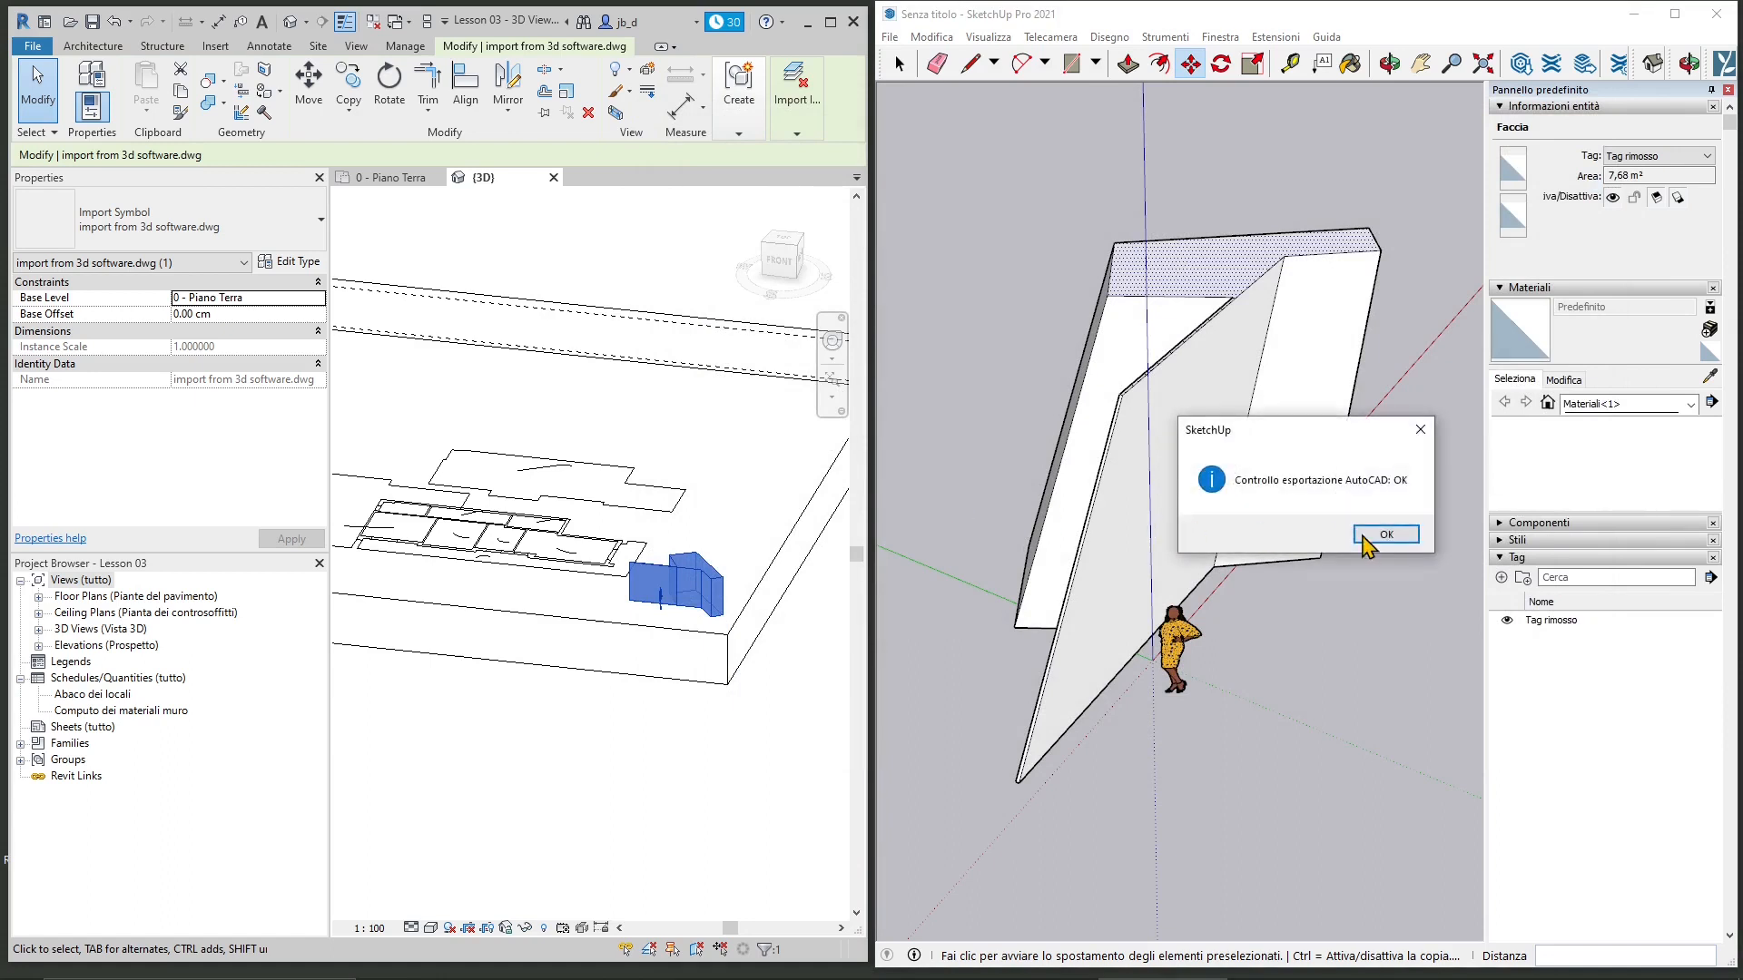
left_click(1385, 535)
Step: Return to Revit and open the Manage Links dialog
left_click(644, 434)
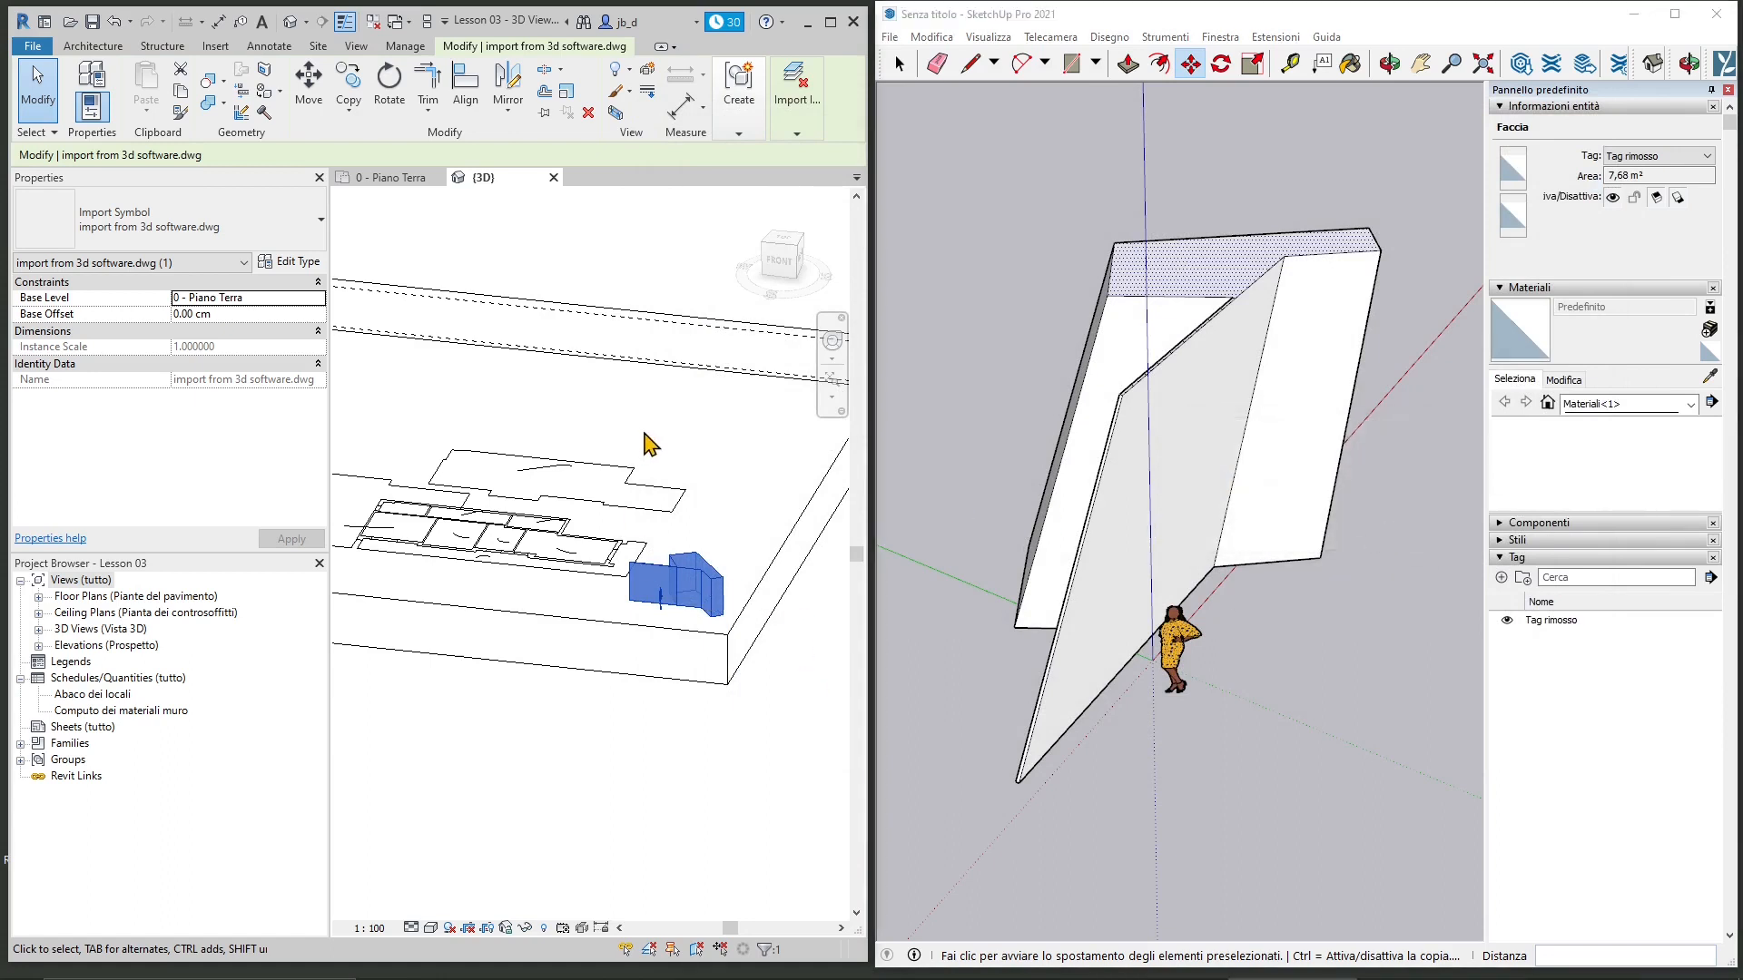
scroll(571, 529, "down", 2)
left_click(783, 127)
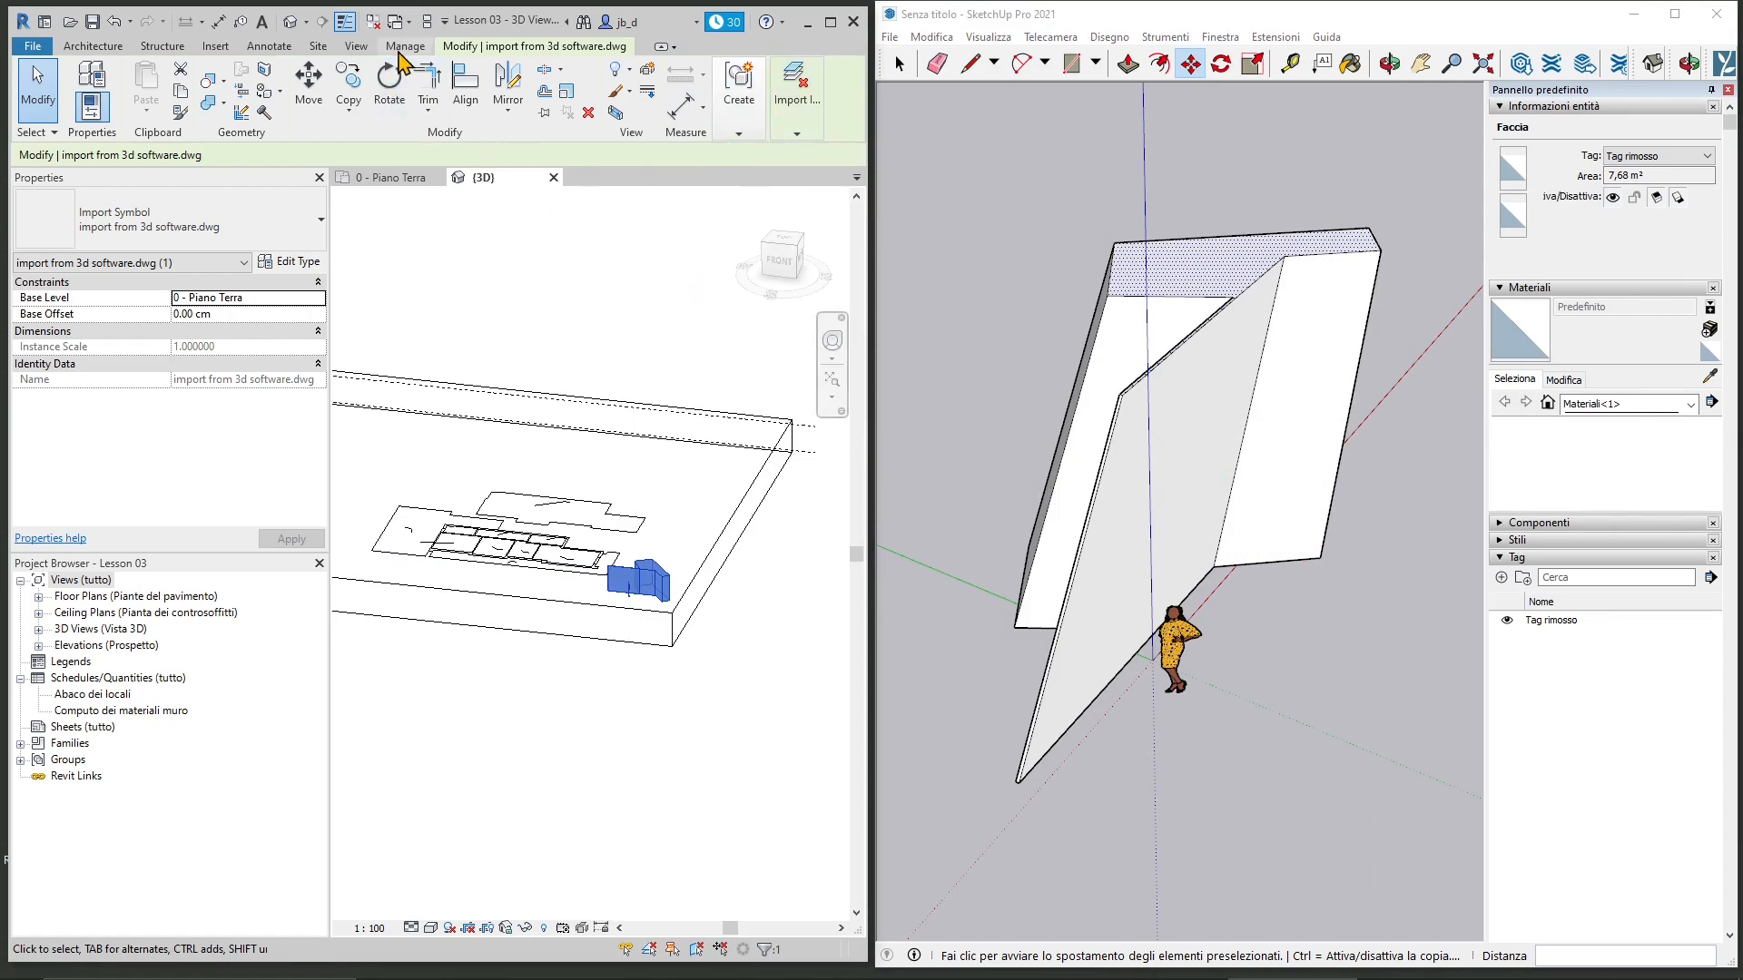
left_click(399, 51)
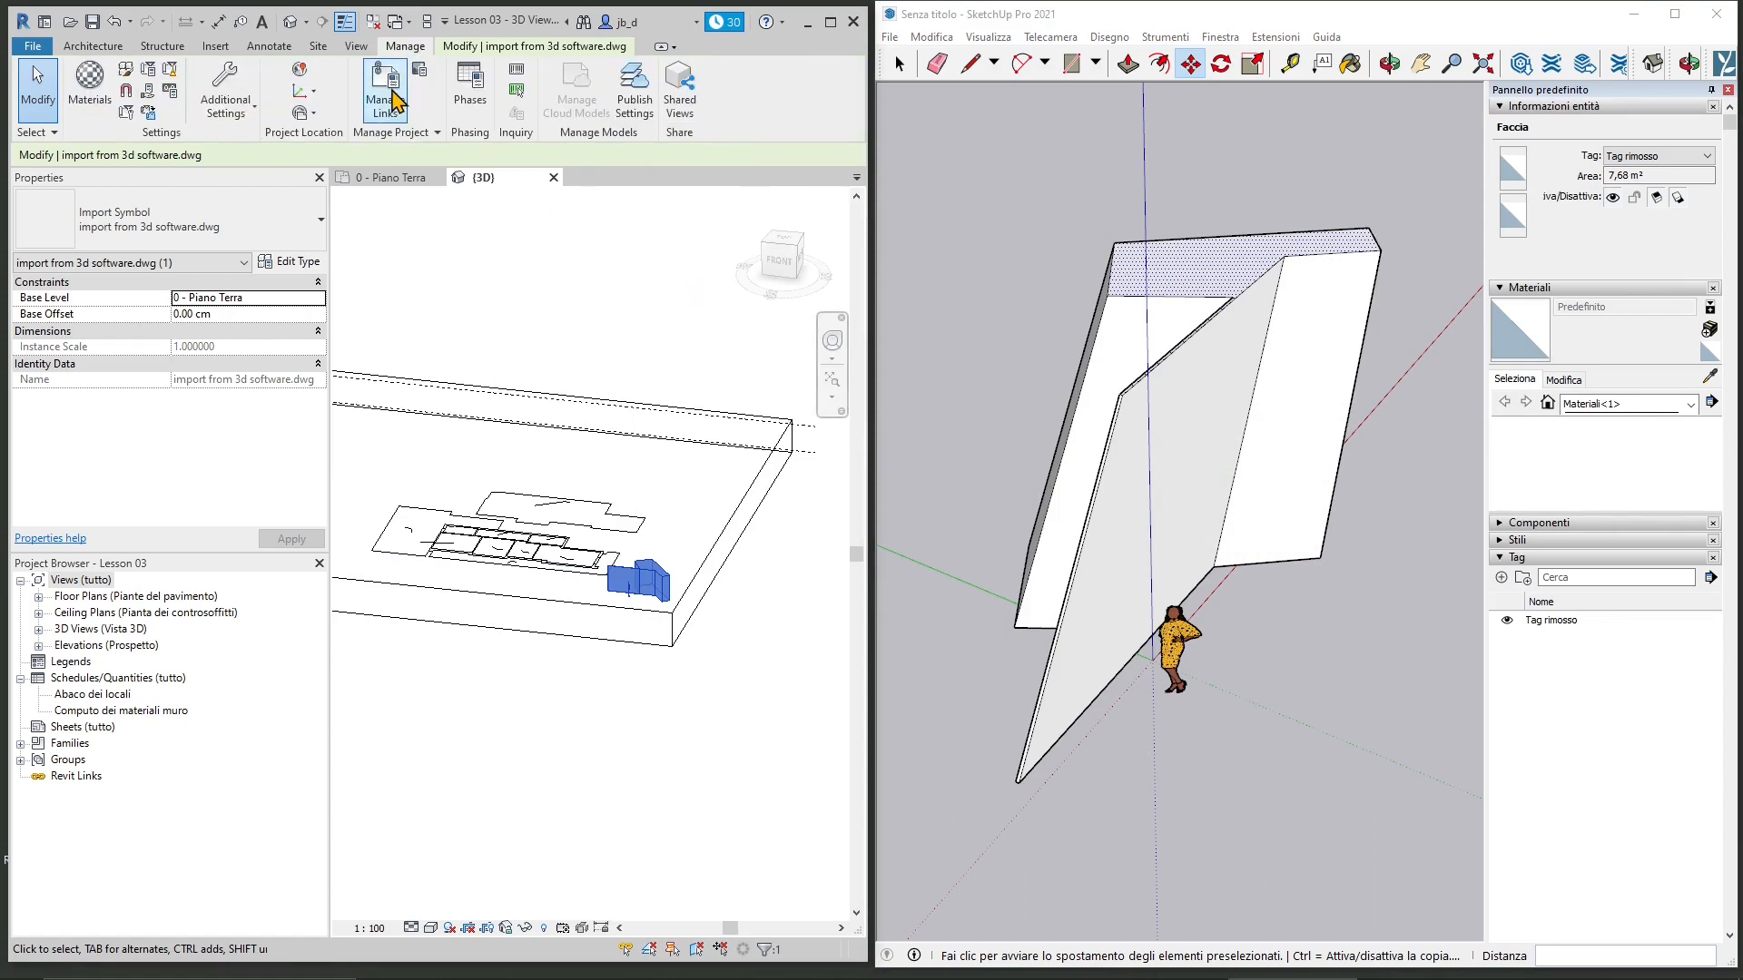
left_click(395, 100)
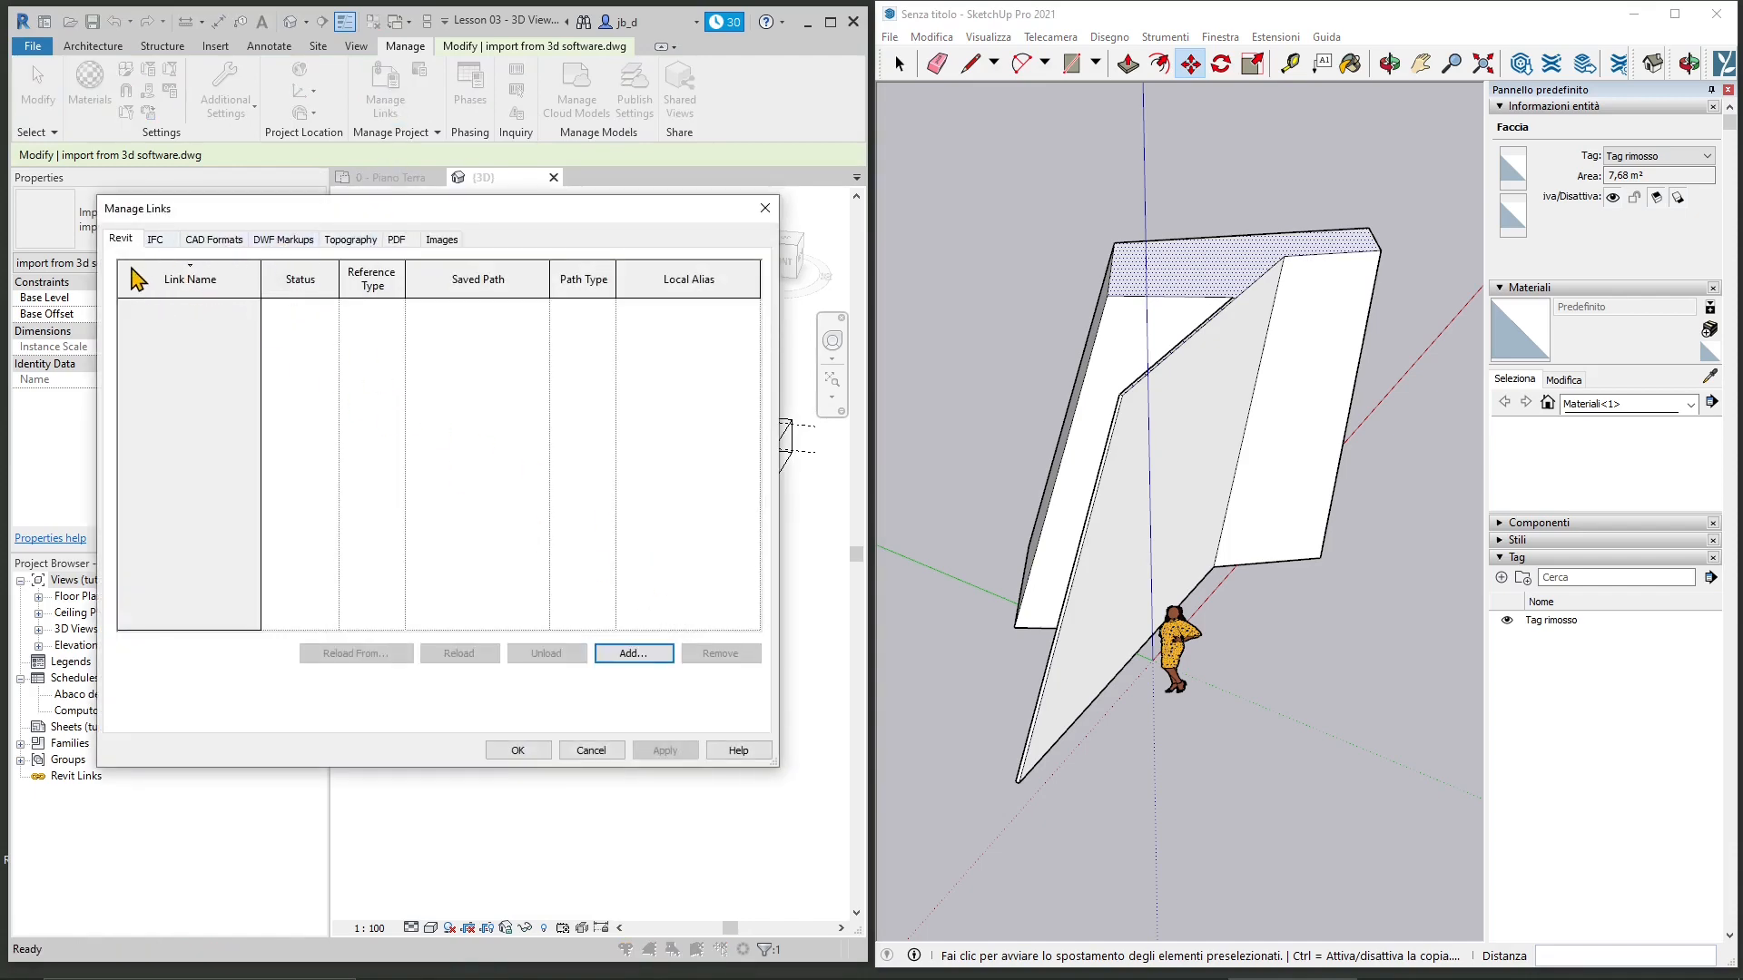
Step: Examine the project's IFC, CAD, DWF markup, topography, PDF and image links, including the Pianta Scanner.jpg entry
left_click(156, 241)
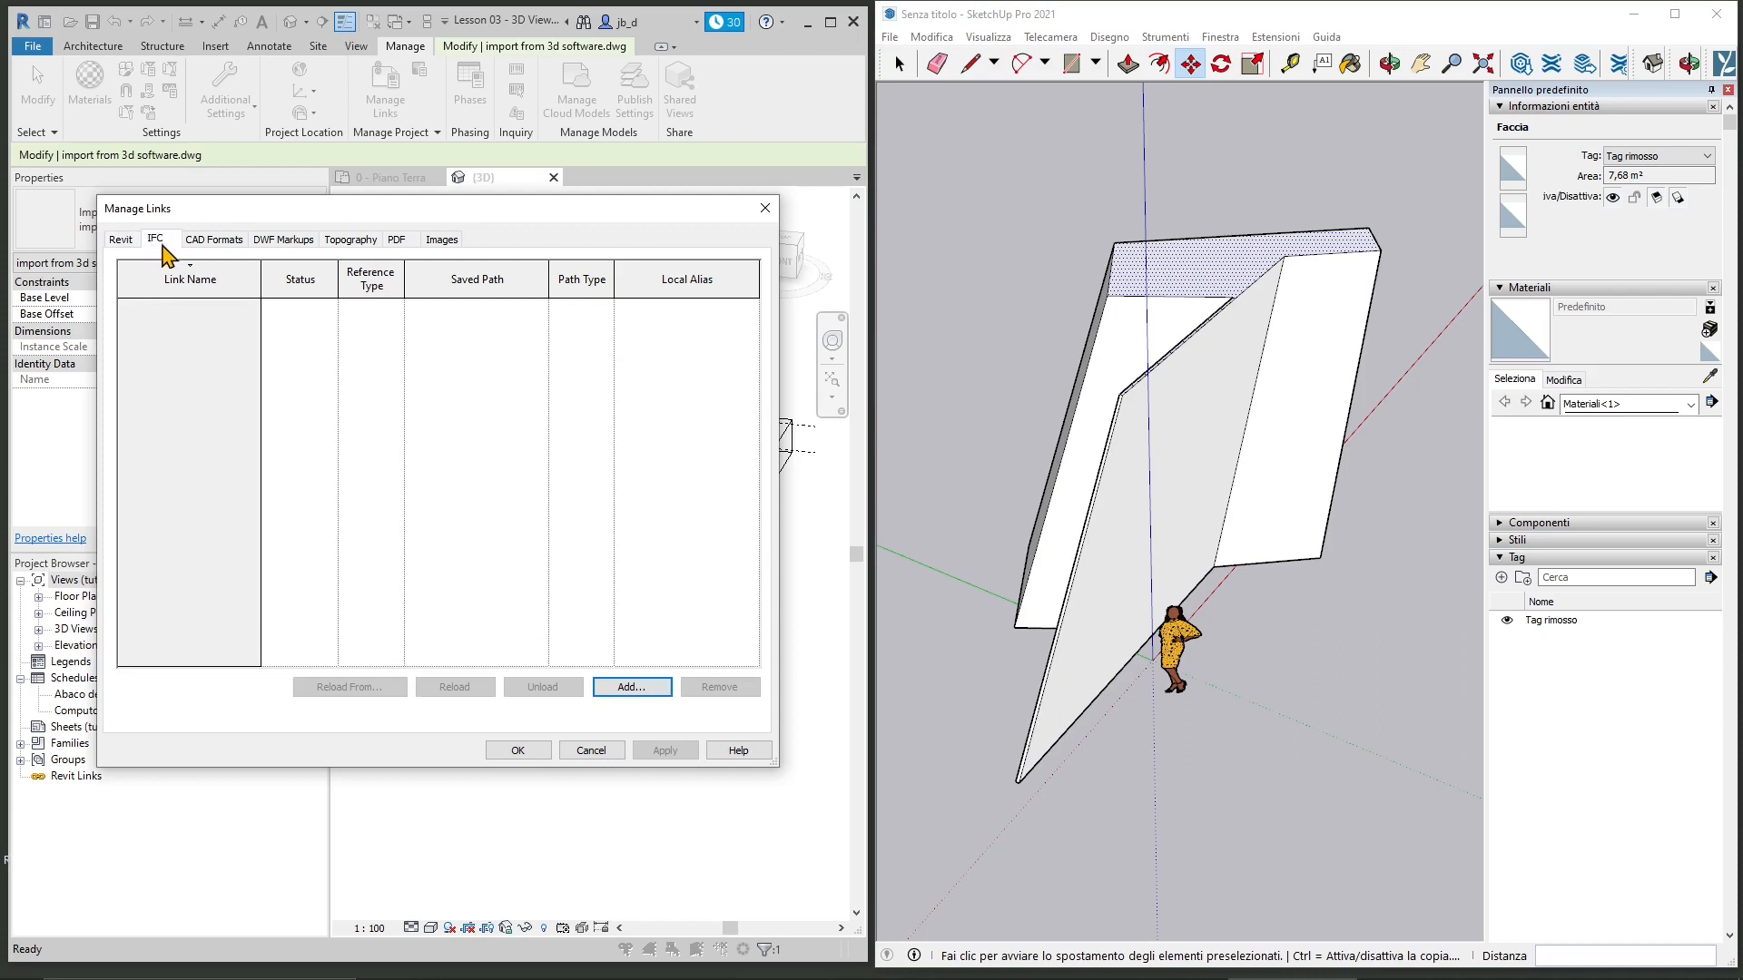
left_click(202, 241)
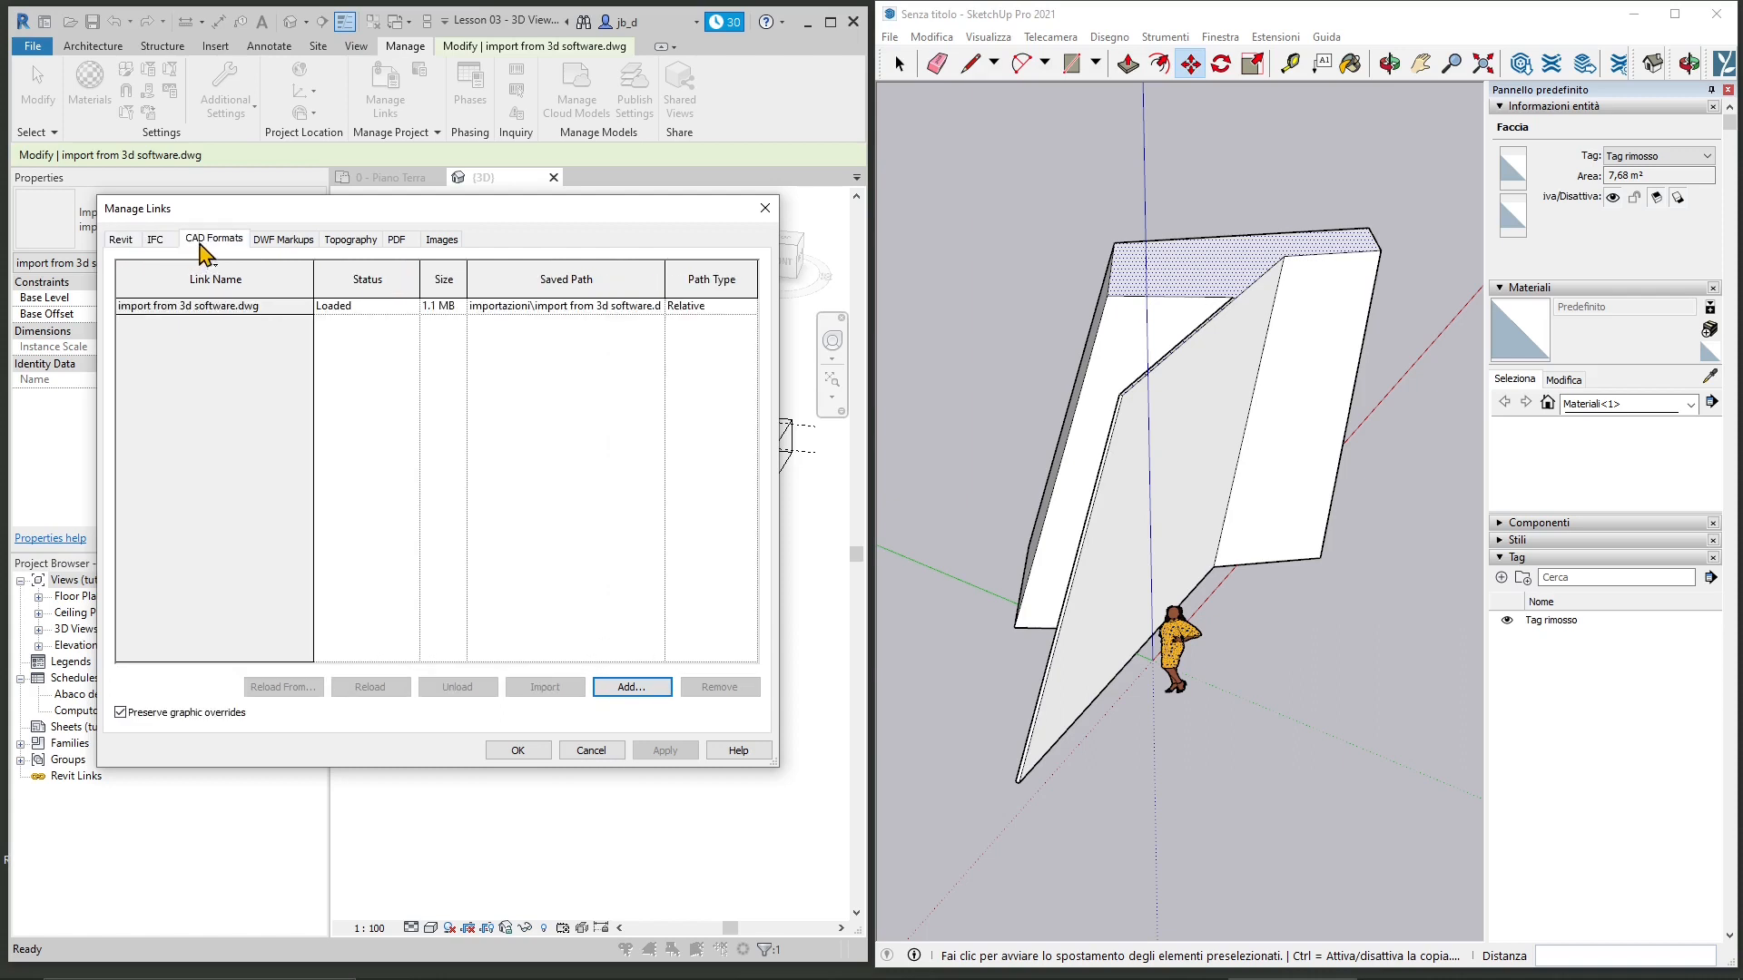
left_click(283, 240)
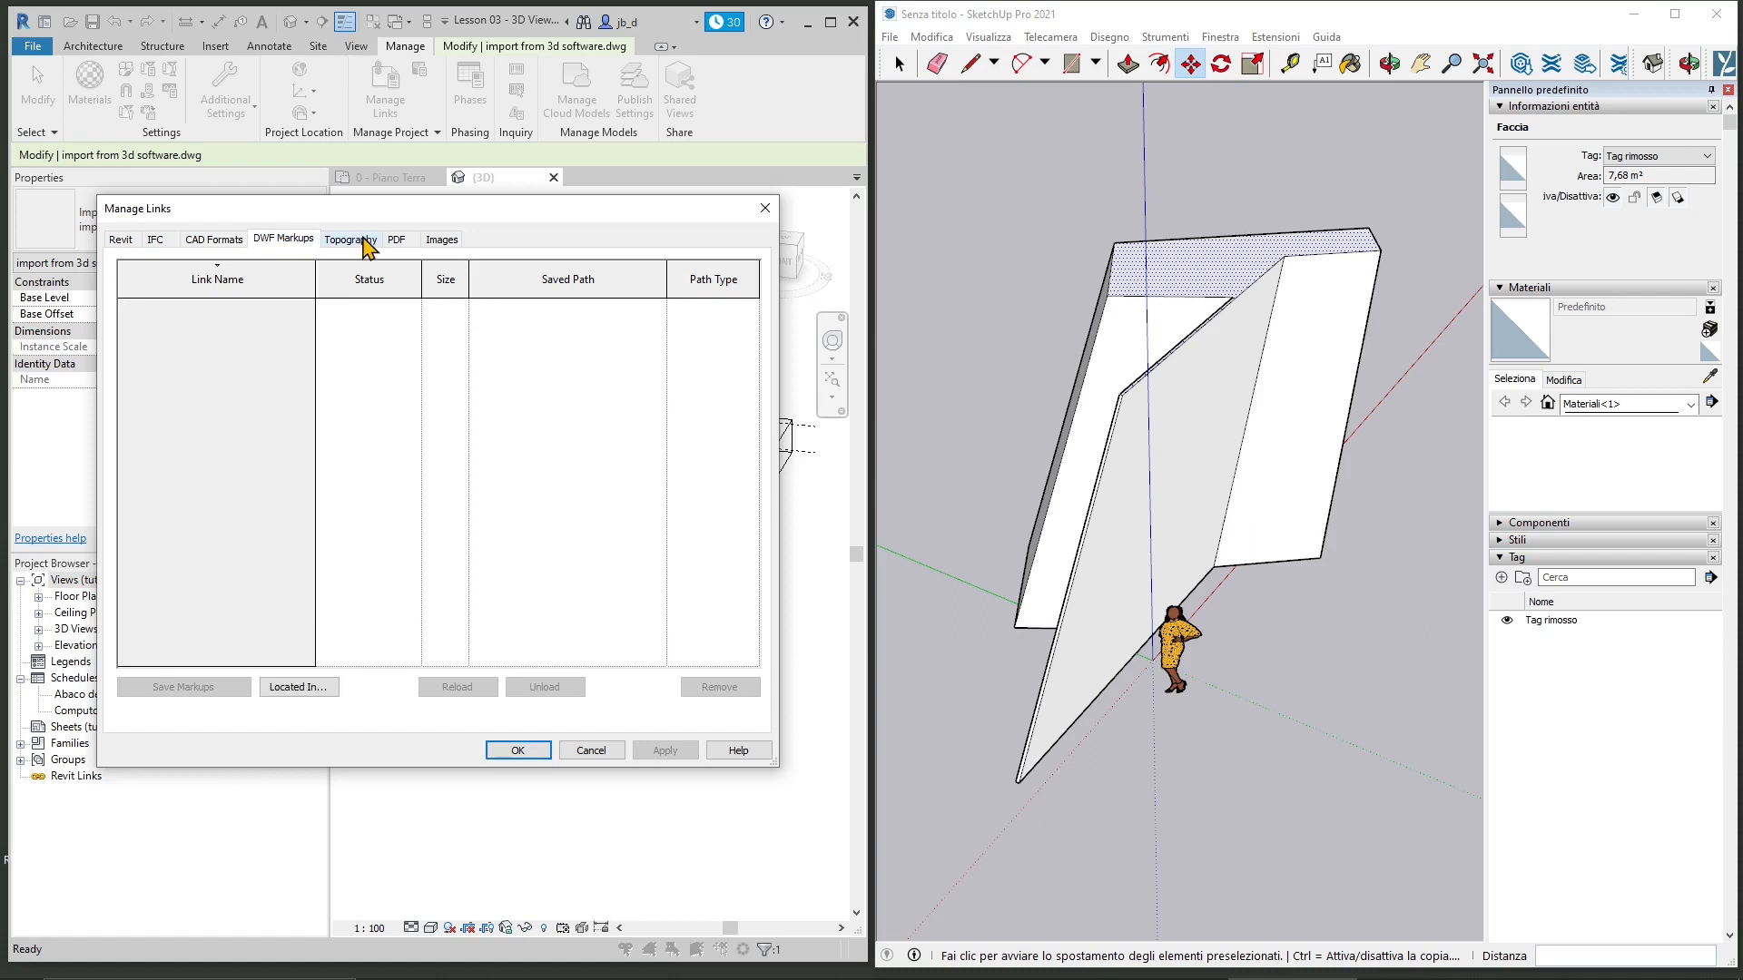
left_click(366, 243)
left_click(400, 241)
left_click(444, 241)
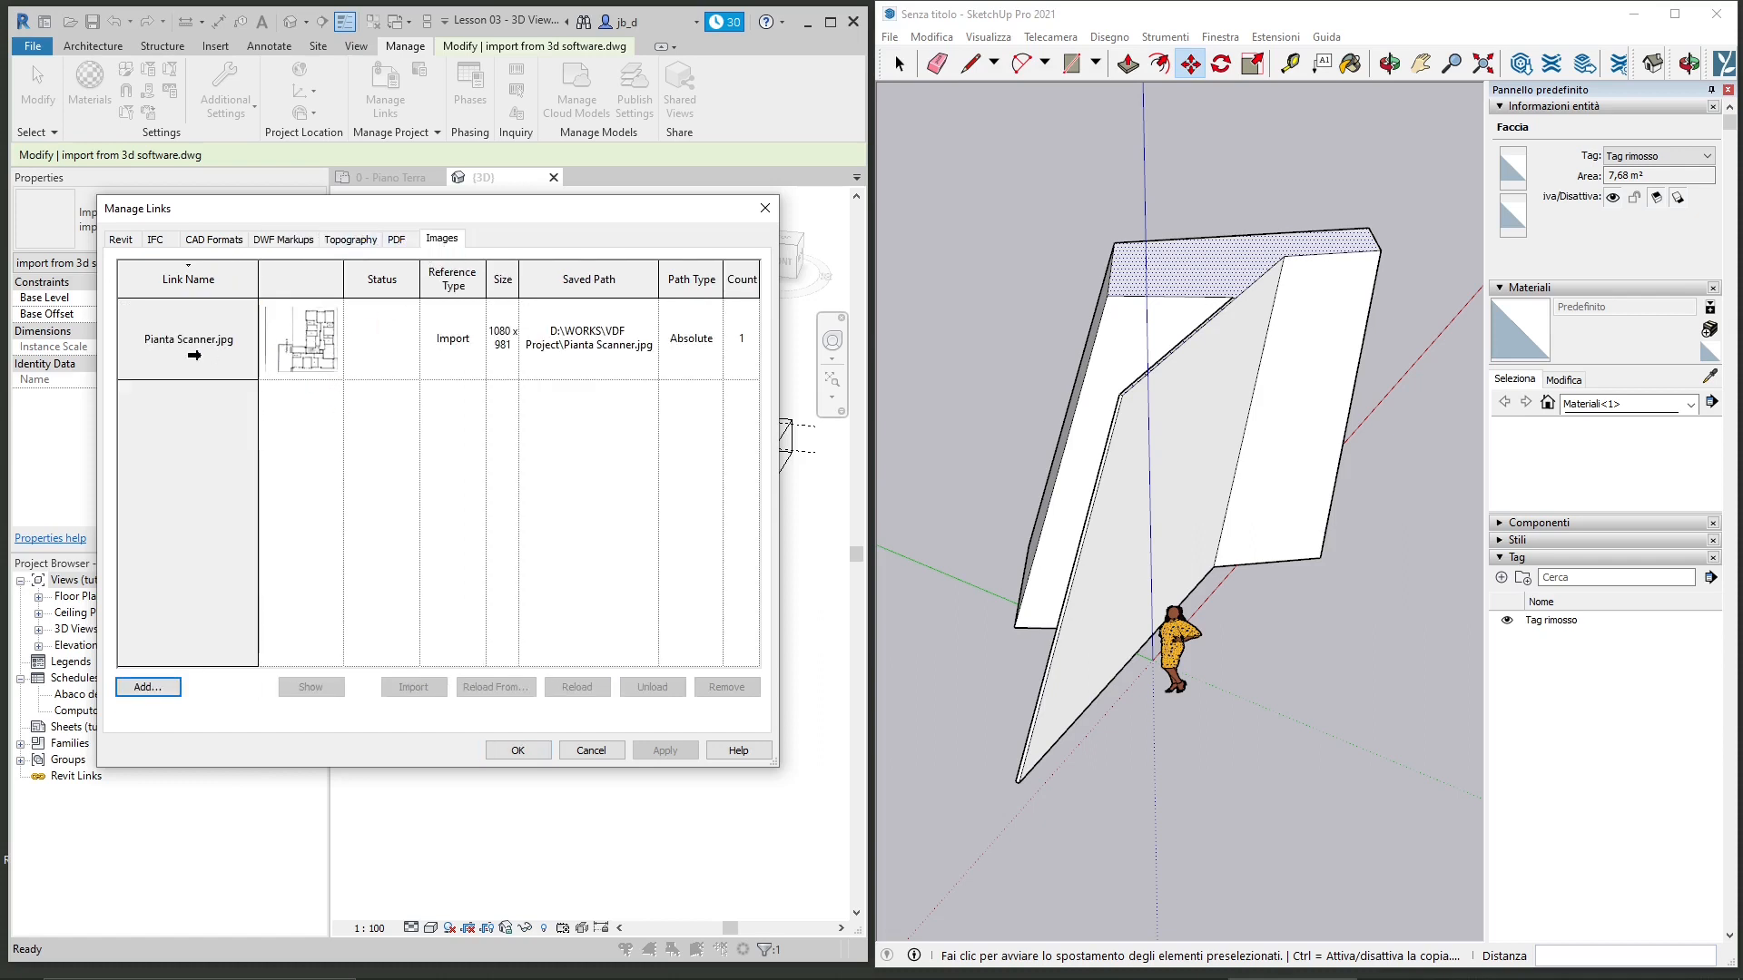
left_click(390, 345)
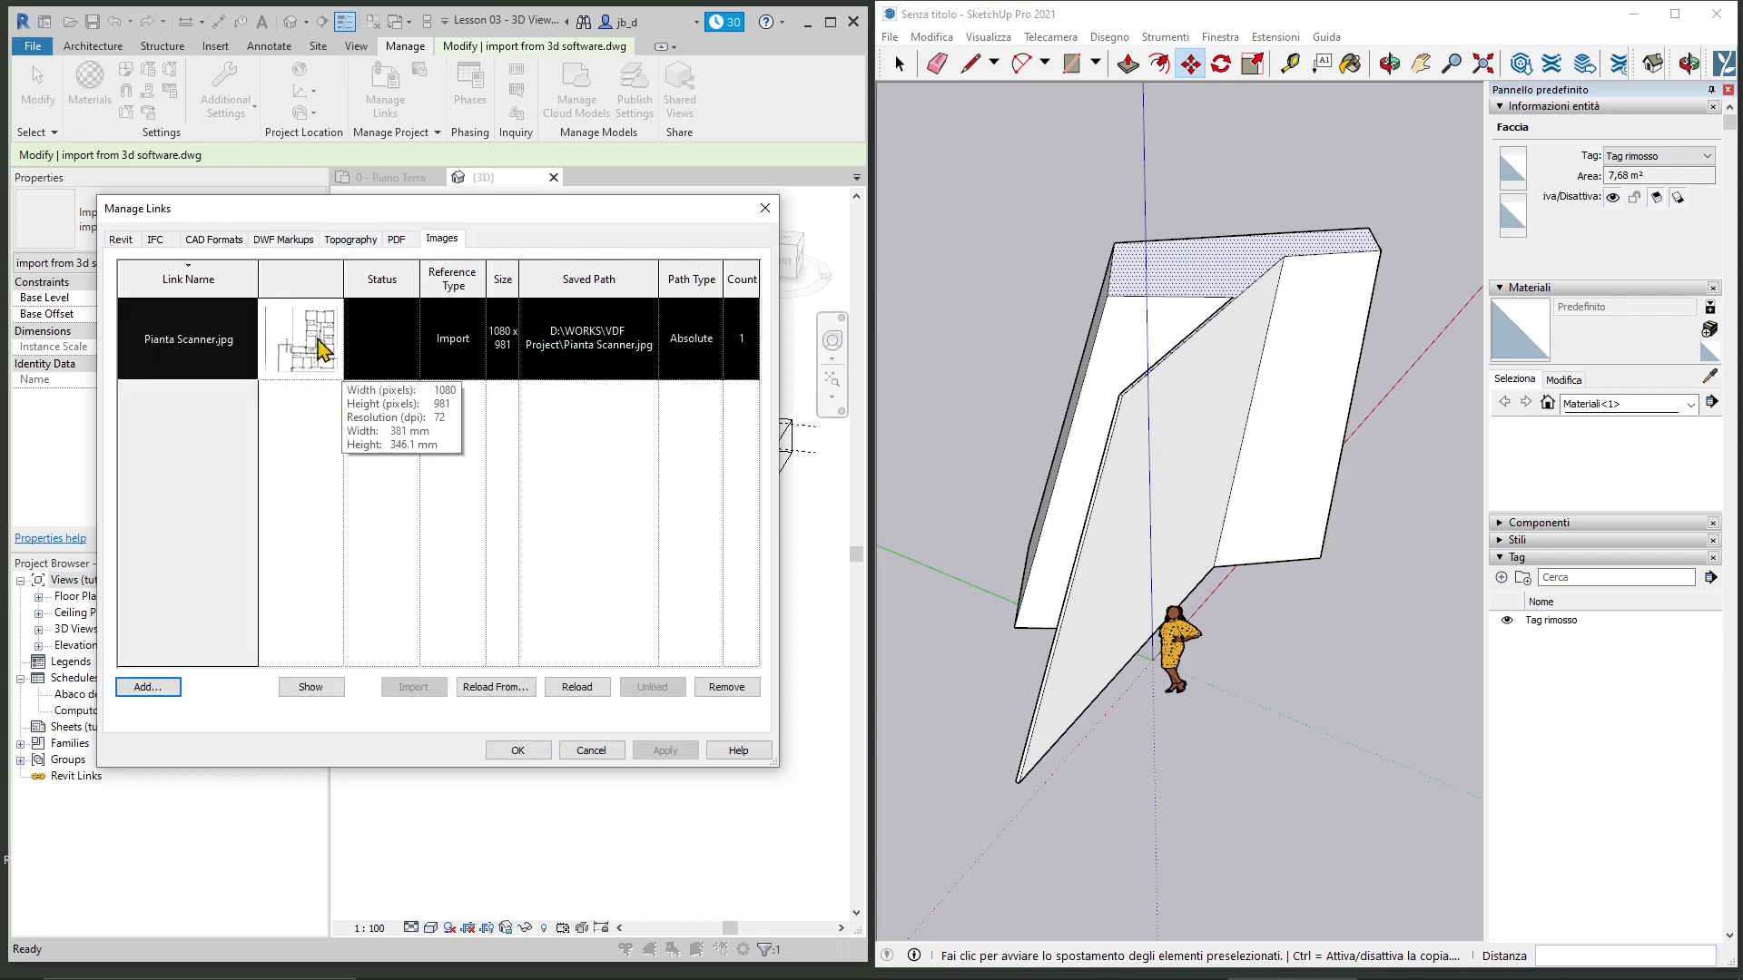
Step: Reload the "import from 3d software.dwg" CAD link and accept the link settings
left_click(233, 249)
left_click(188, 309)
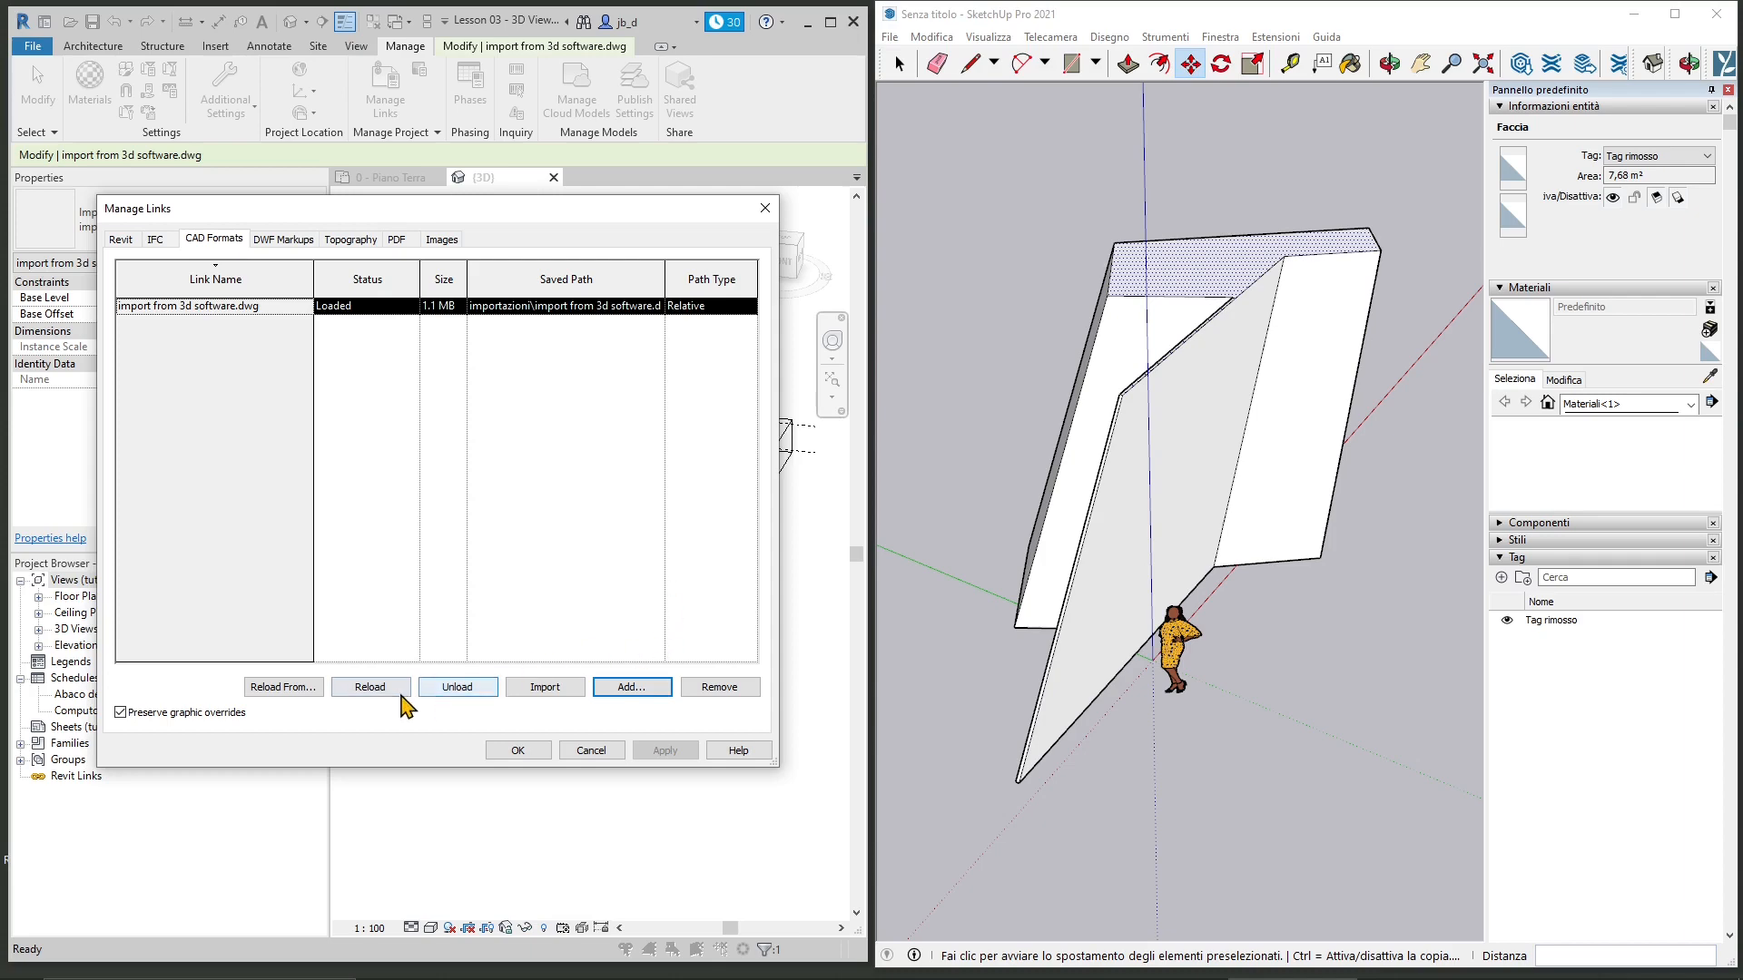
left_click(401, 692)
mouse_move(504, 232)
left_mouse_down()
mouse_move(1233, 225)
mouse_move(456, 222)
left_mouse_up()
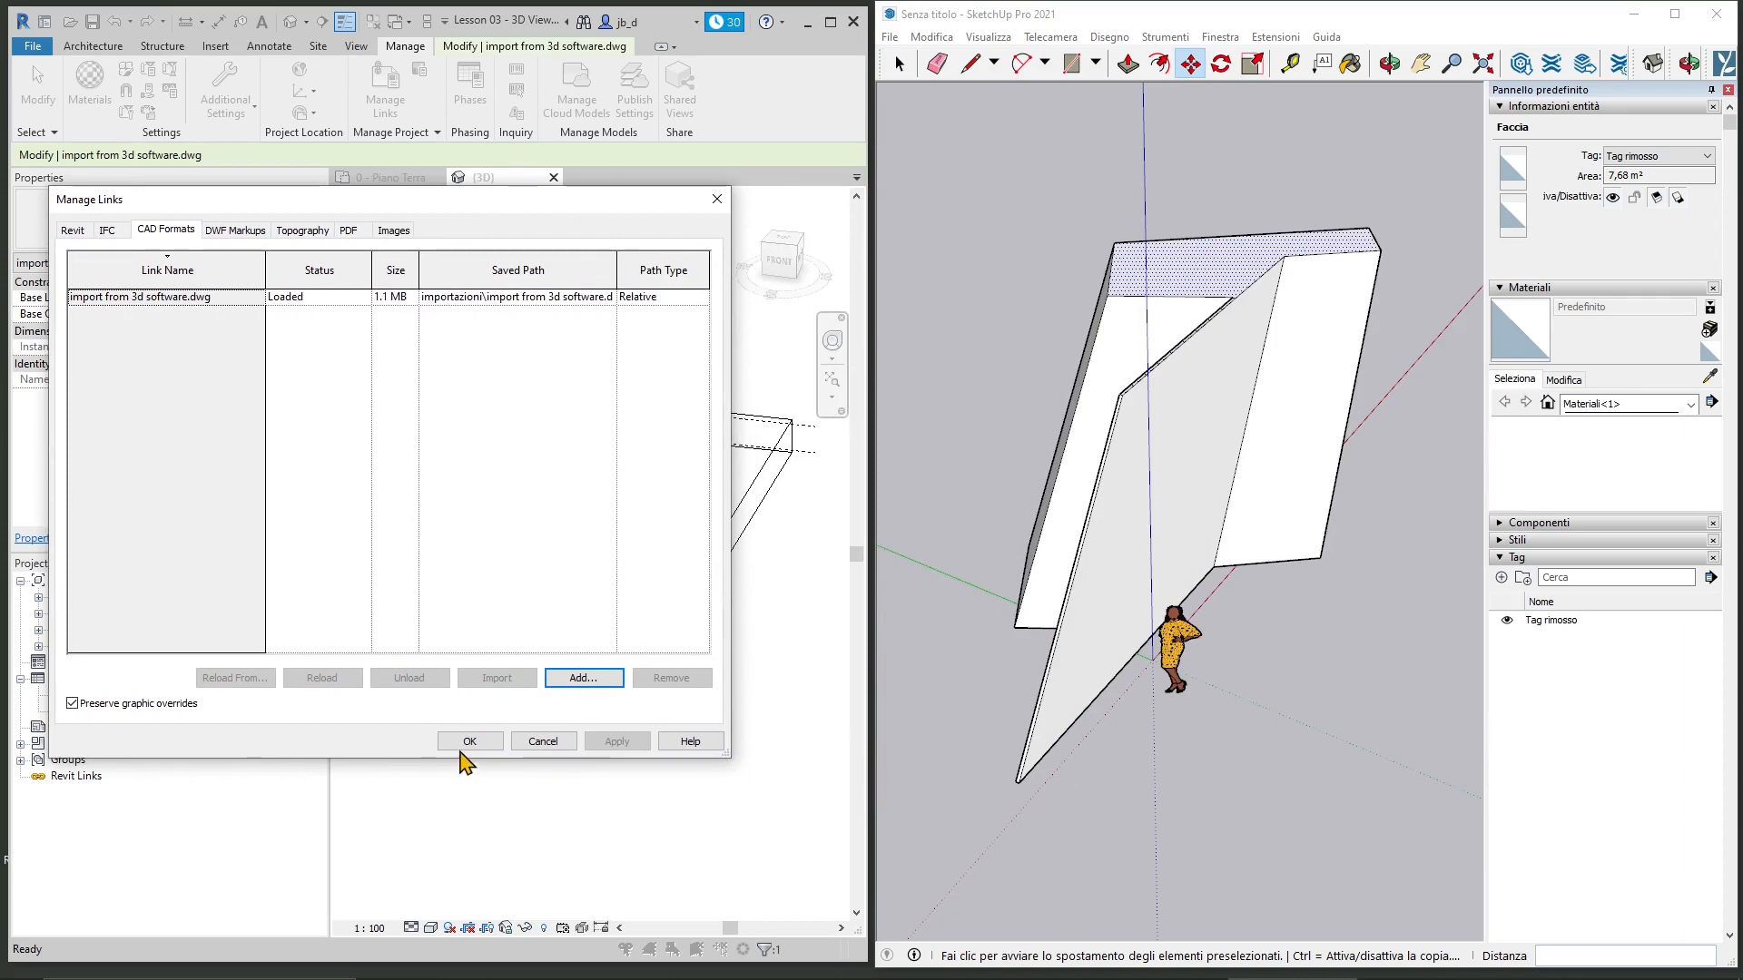
left_click(469, 741)
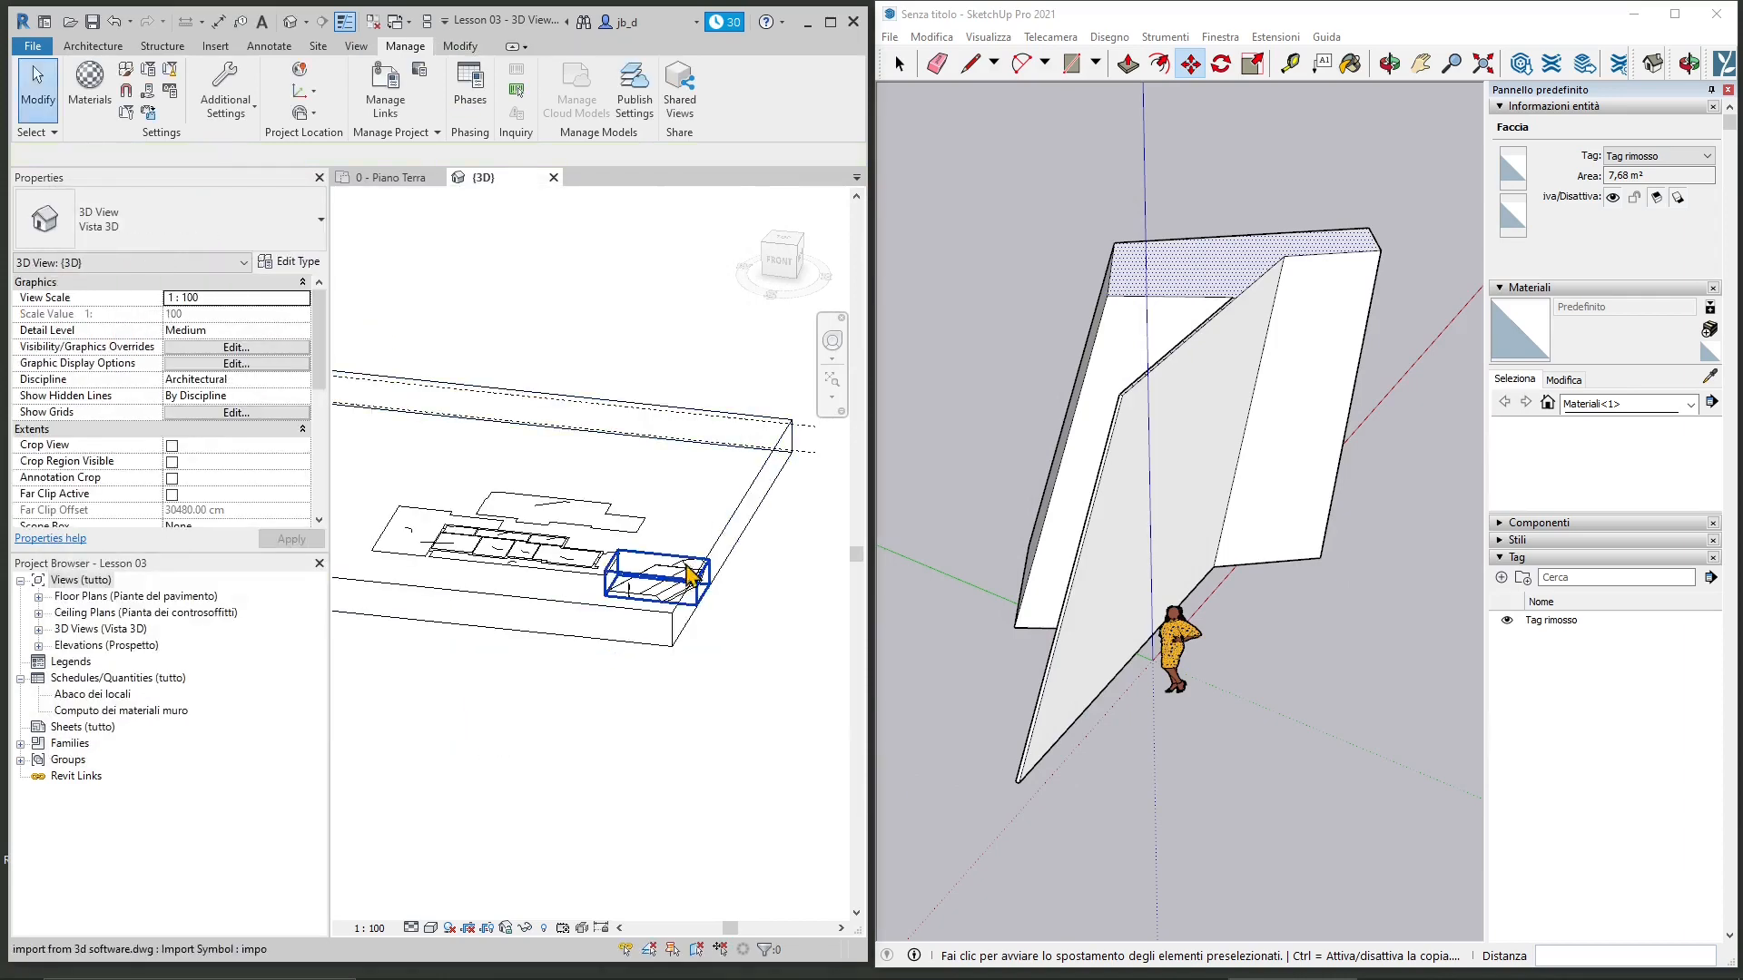
Step: Inspect the reloaded wall model in the 3D view and maximize the Revit window
scroll(632, 628, "up", 3)
scroll(630, 600, "down", 3)
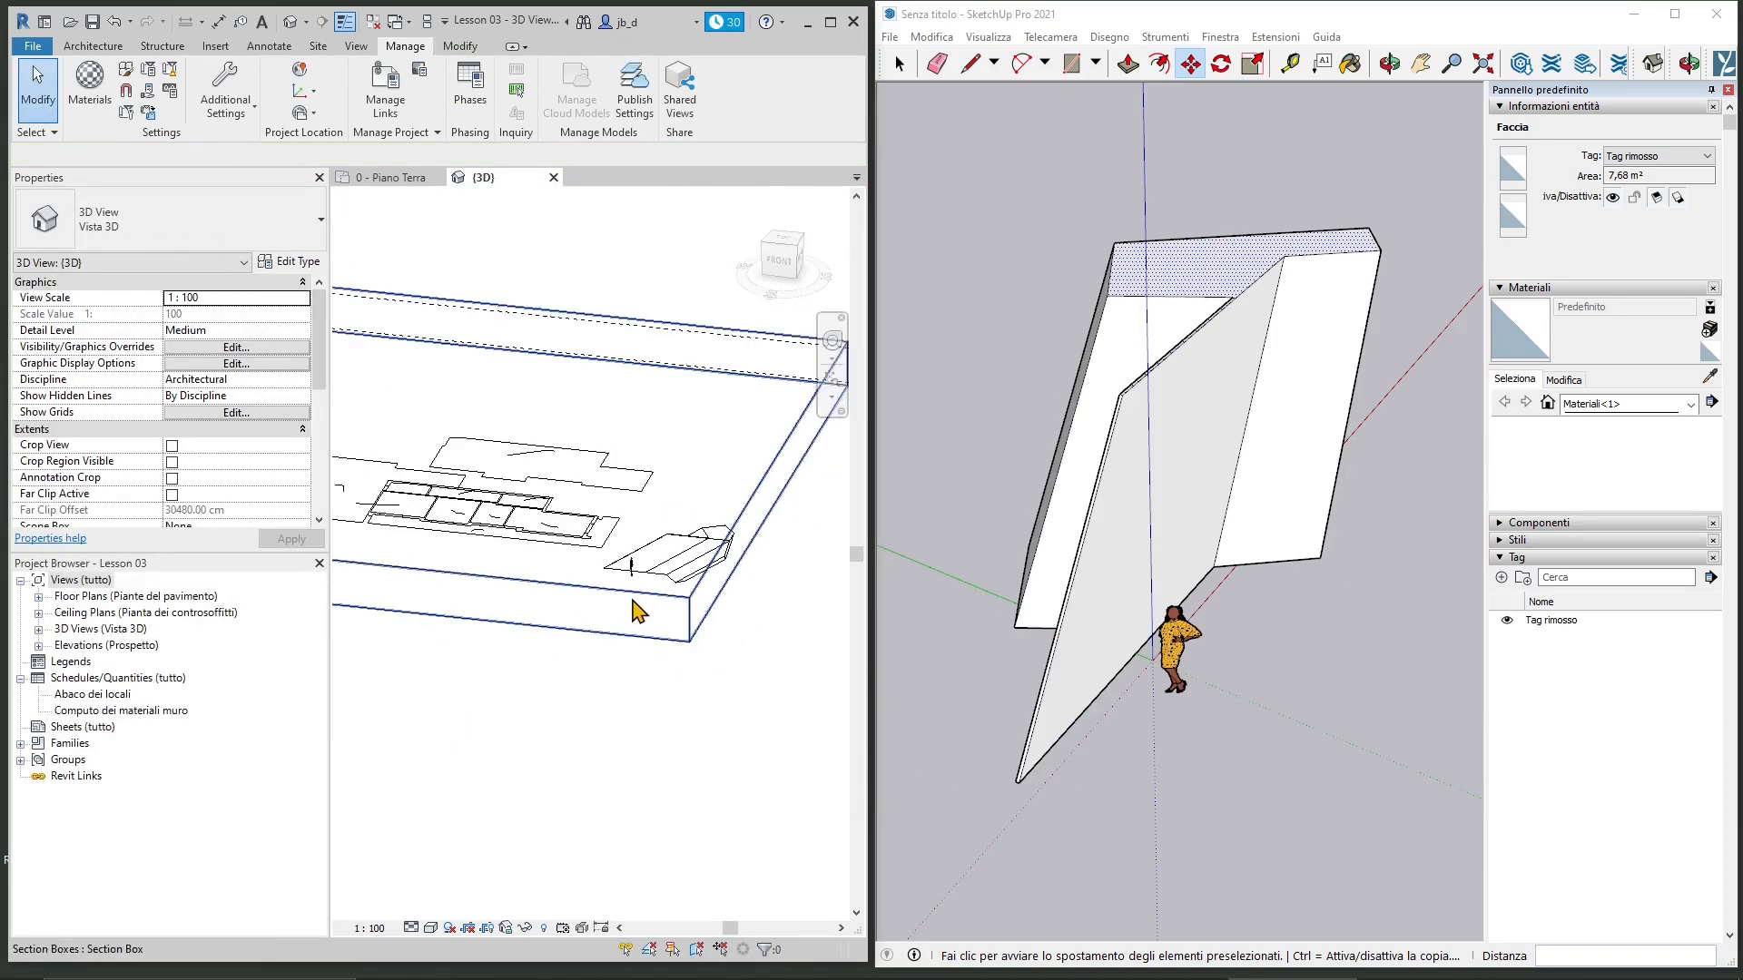
left_click(830, 21)
scroll(926, 755, "down", 1)
scroll(685, 625, "up", 2)
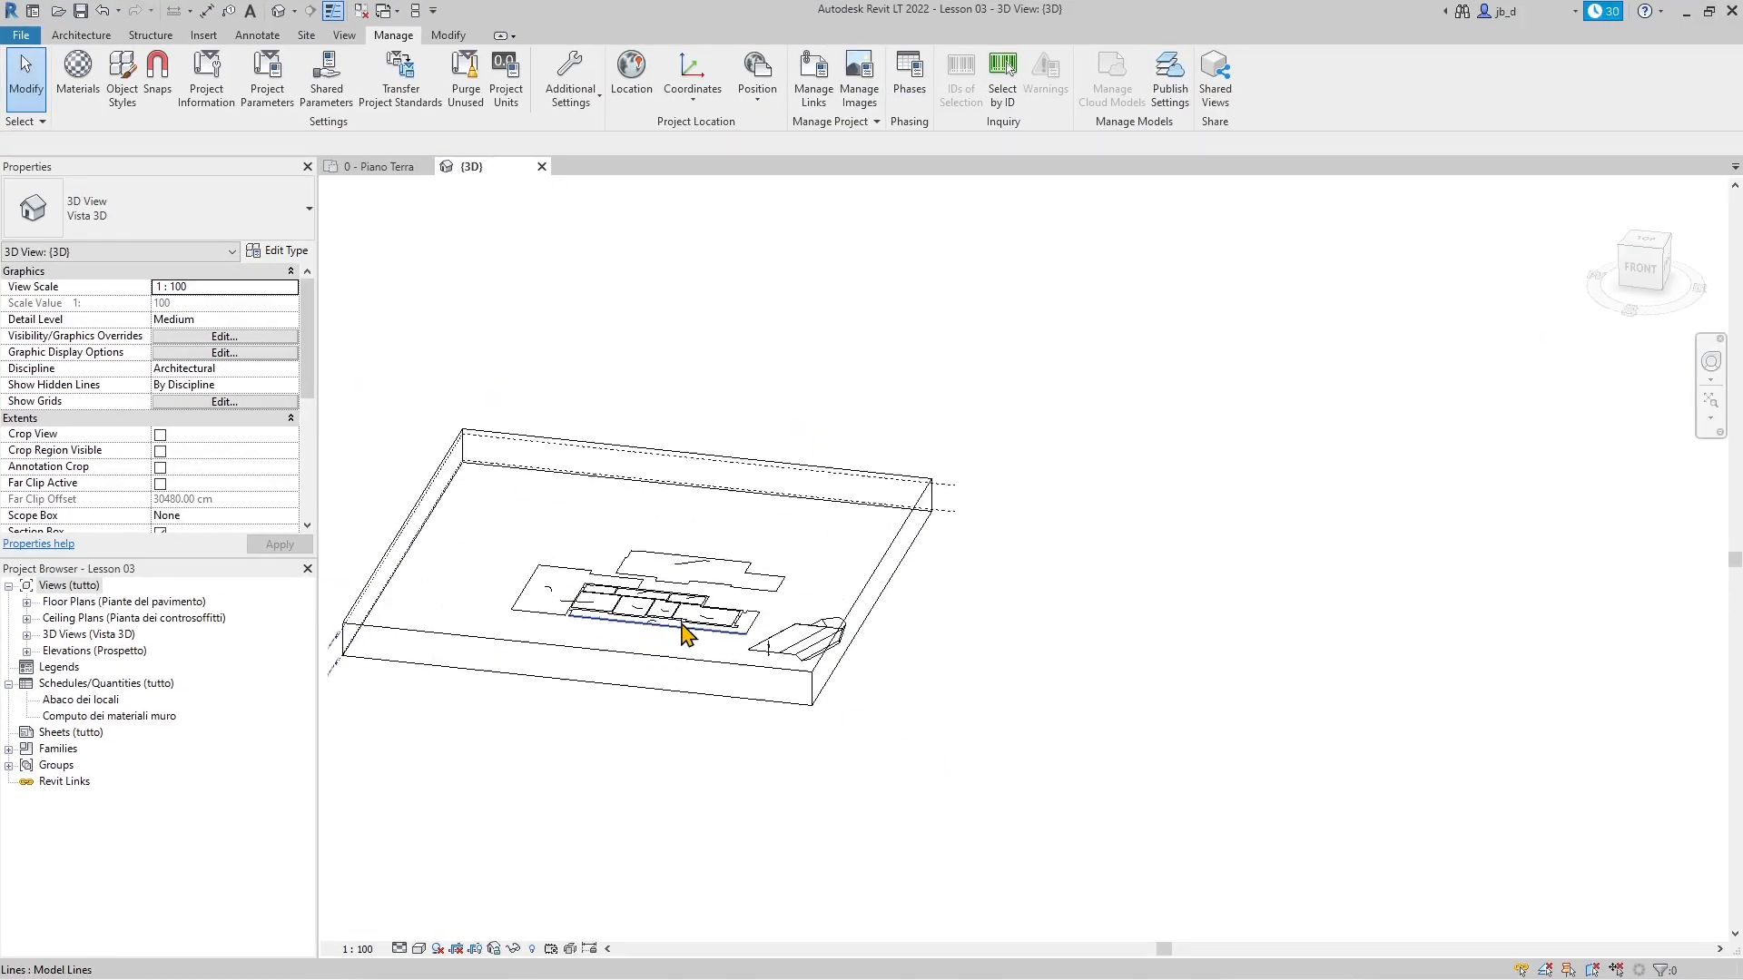
middle_click_drag(675, 662, 756, 702)
middle_click_drag(680, 579, 922, 662, "shift")
key("alt+shift")
key("alt")
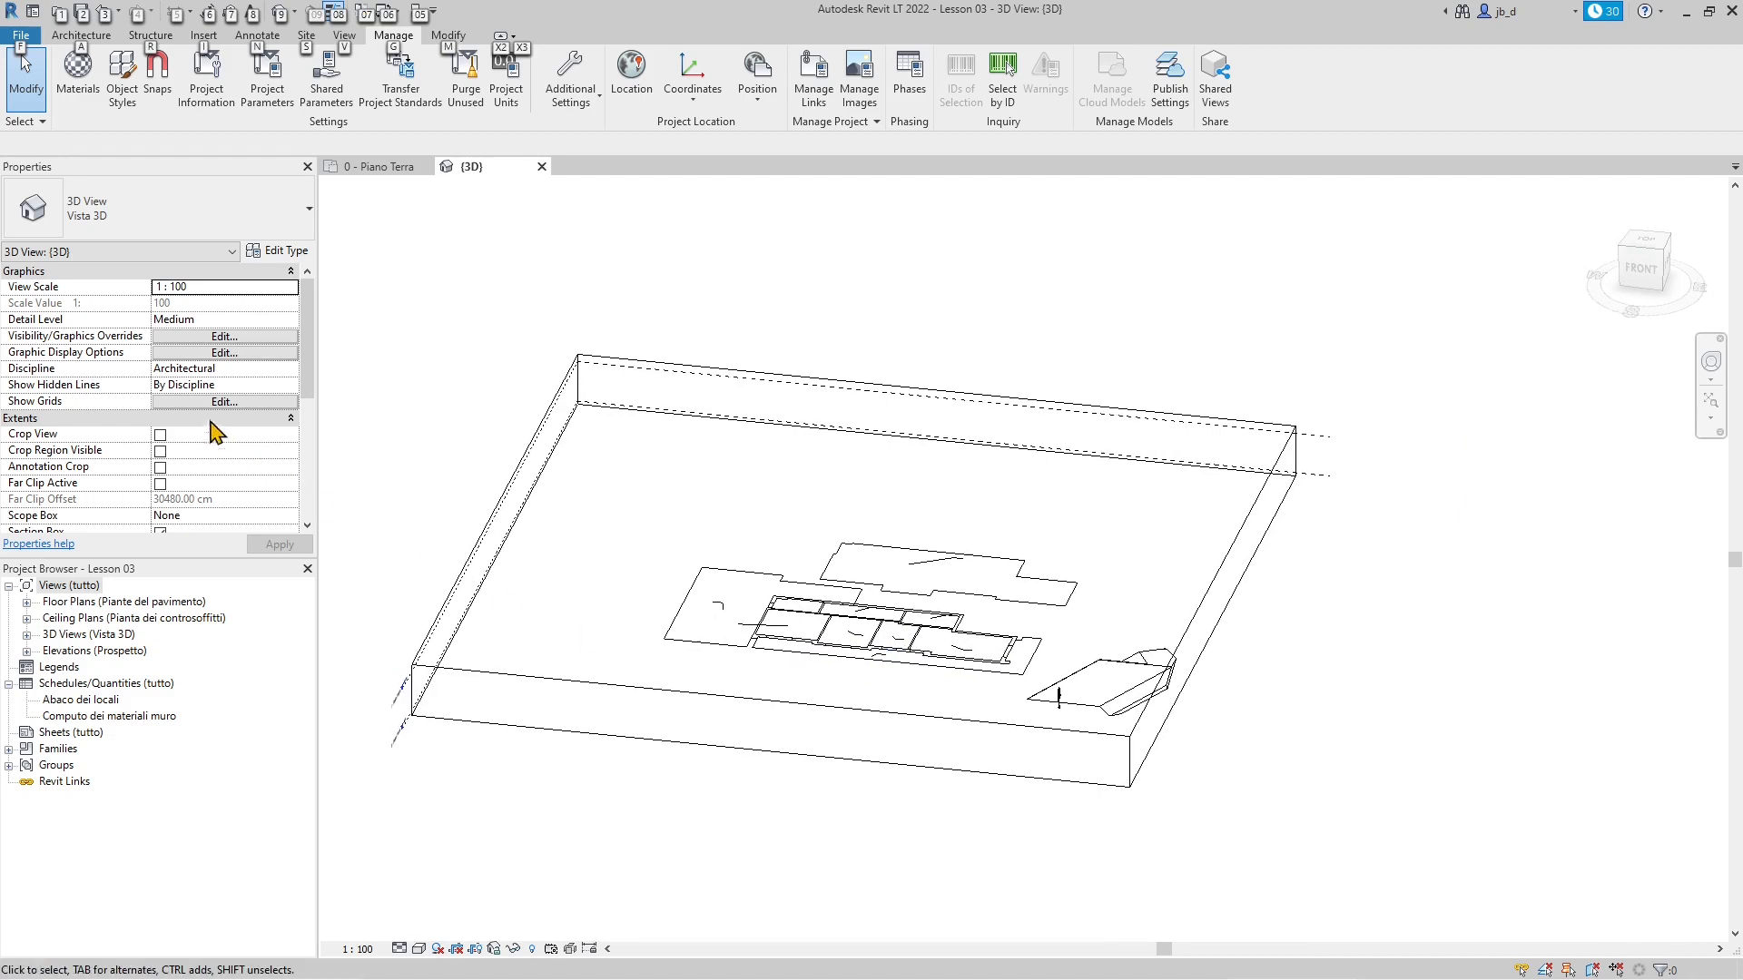
Step: Switch to the 0 - Piano Terra floor plan and examine the imported outlines with their area labels
left_click(380, 167)
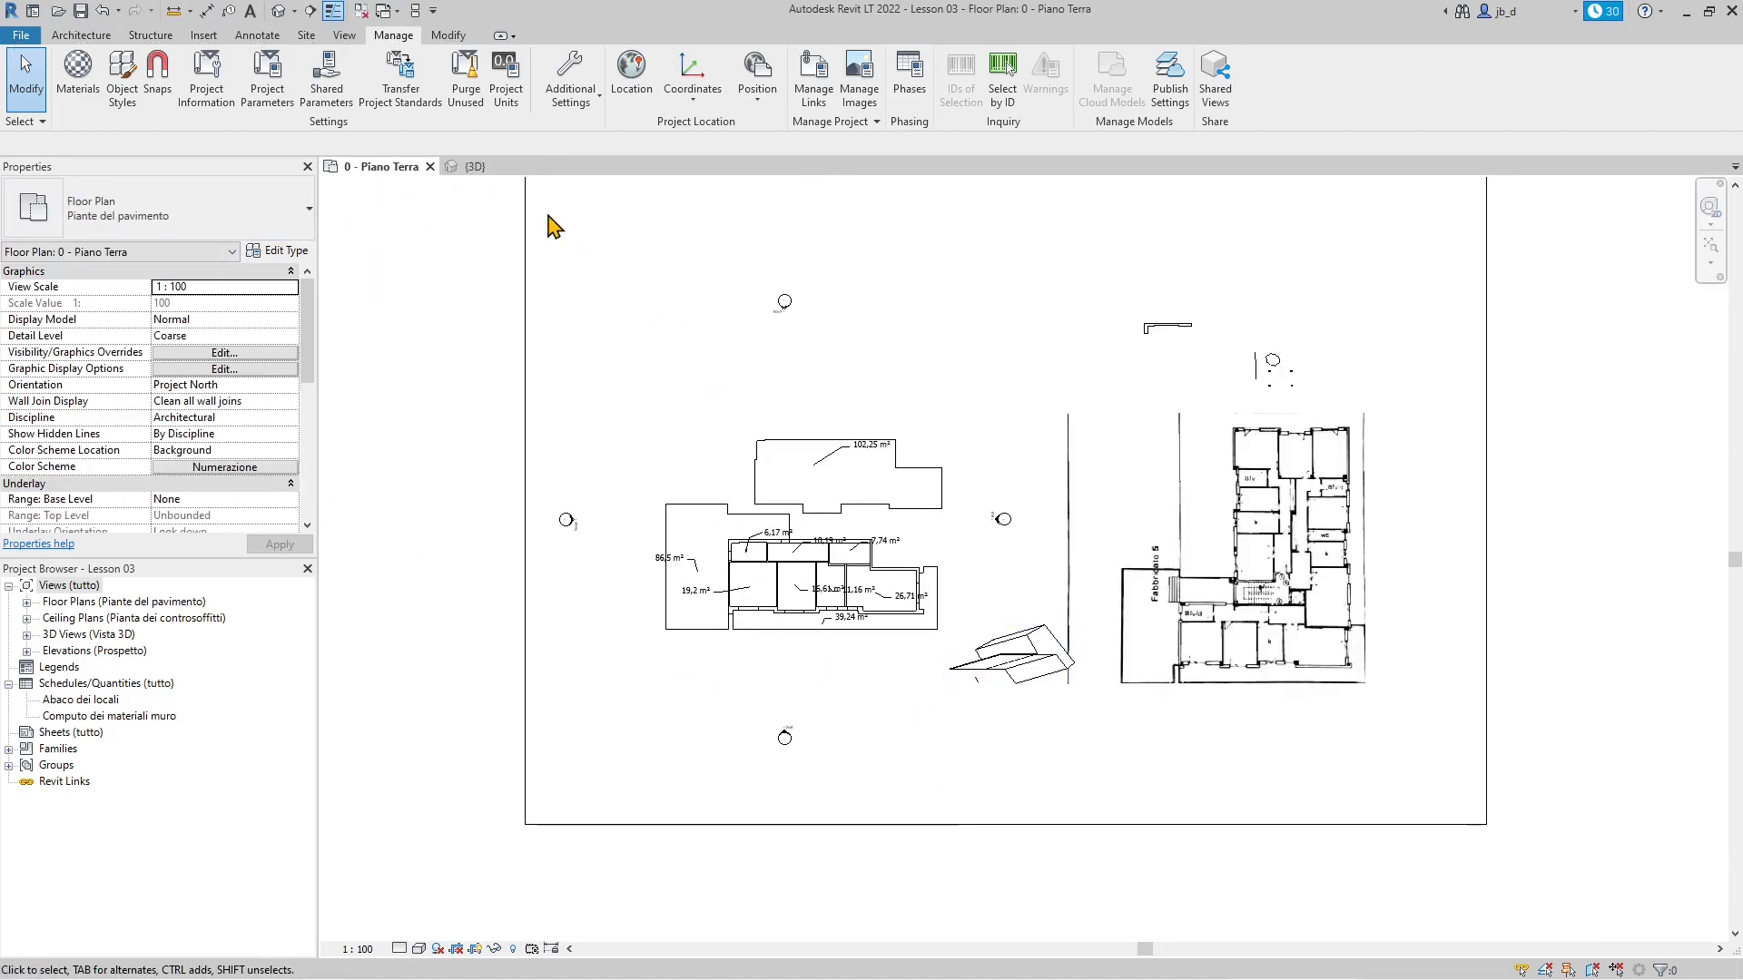
left_click(203, 35)
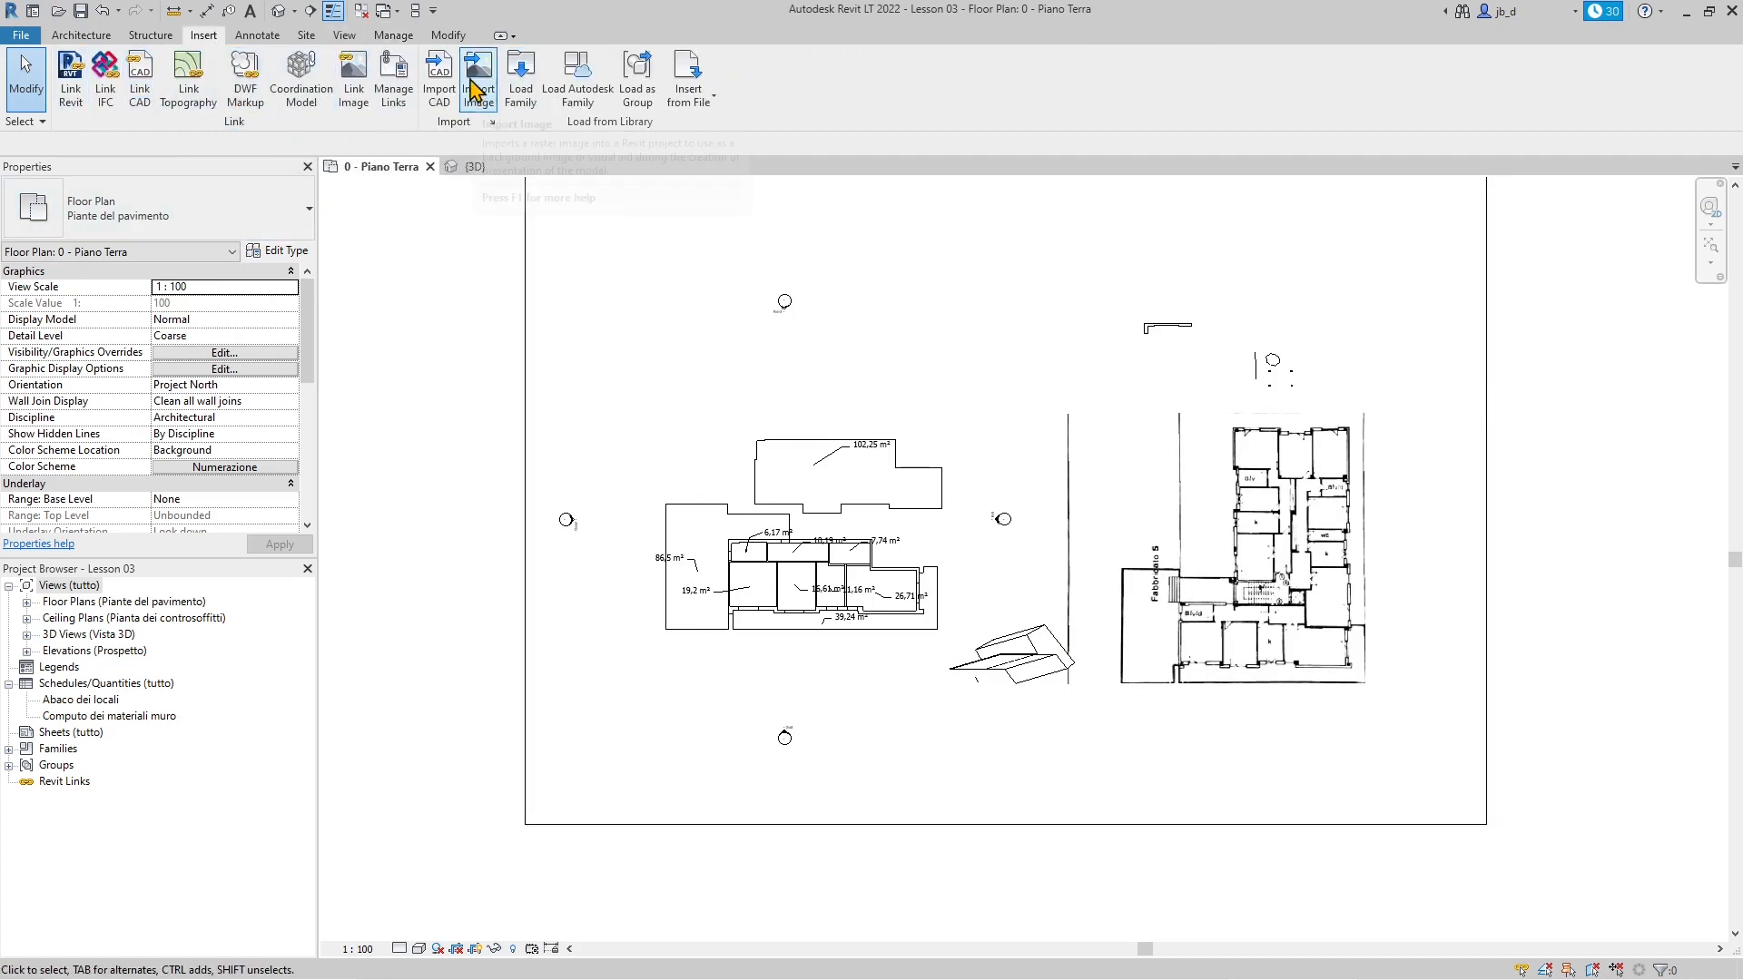
scroll(836, 459, "up", 2)
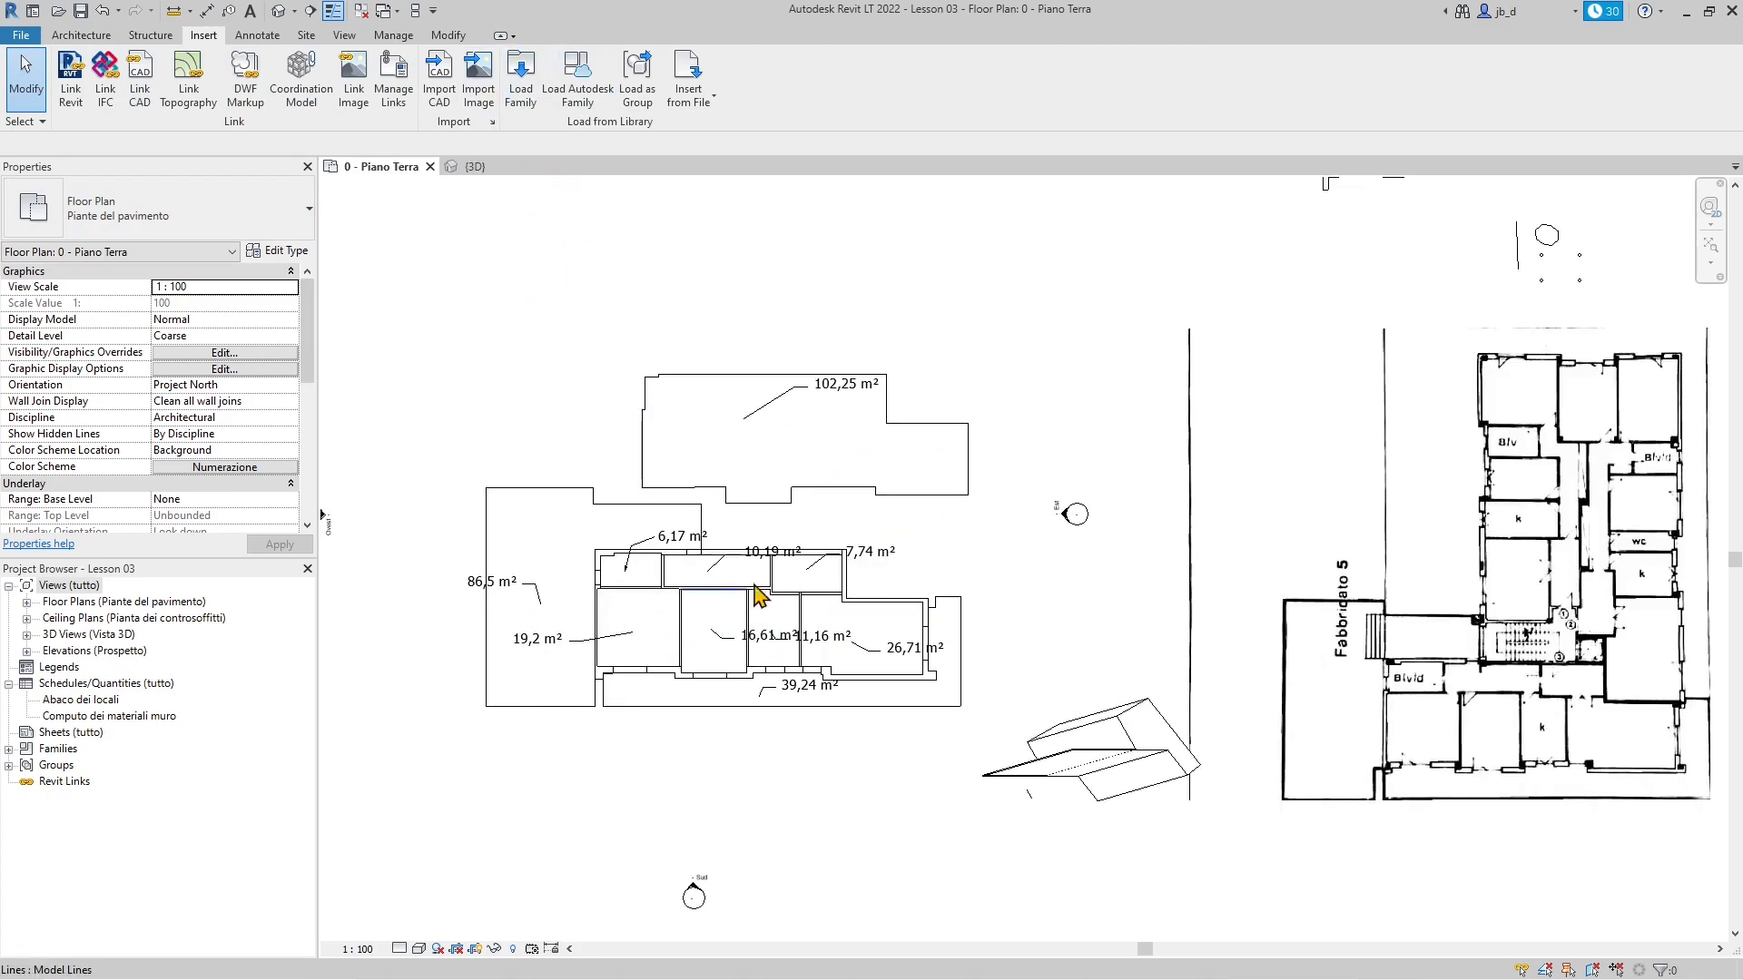
scroll(835, 535, "up", 1)
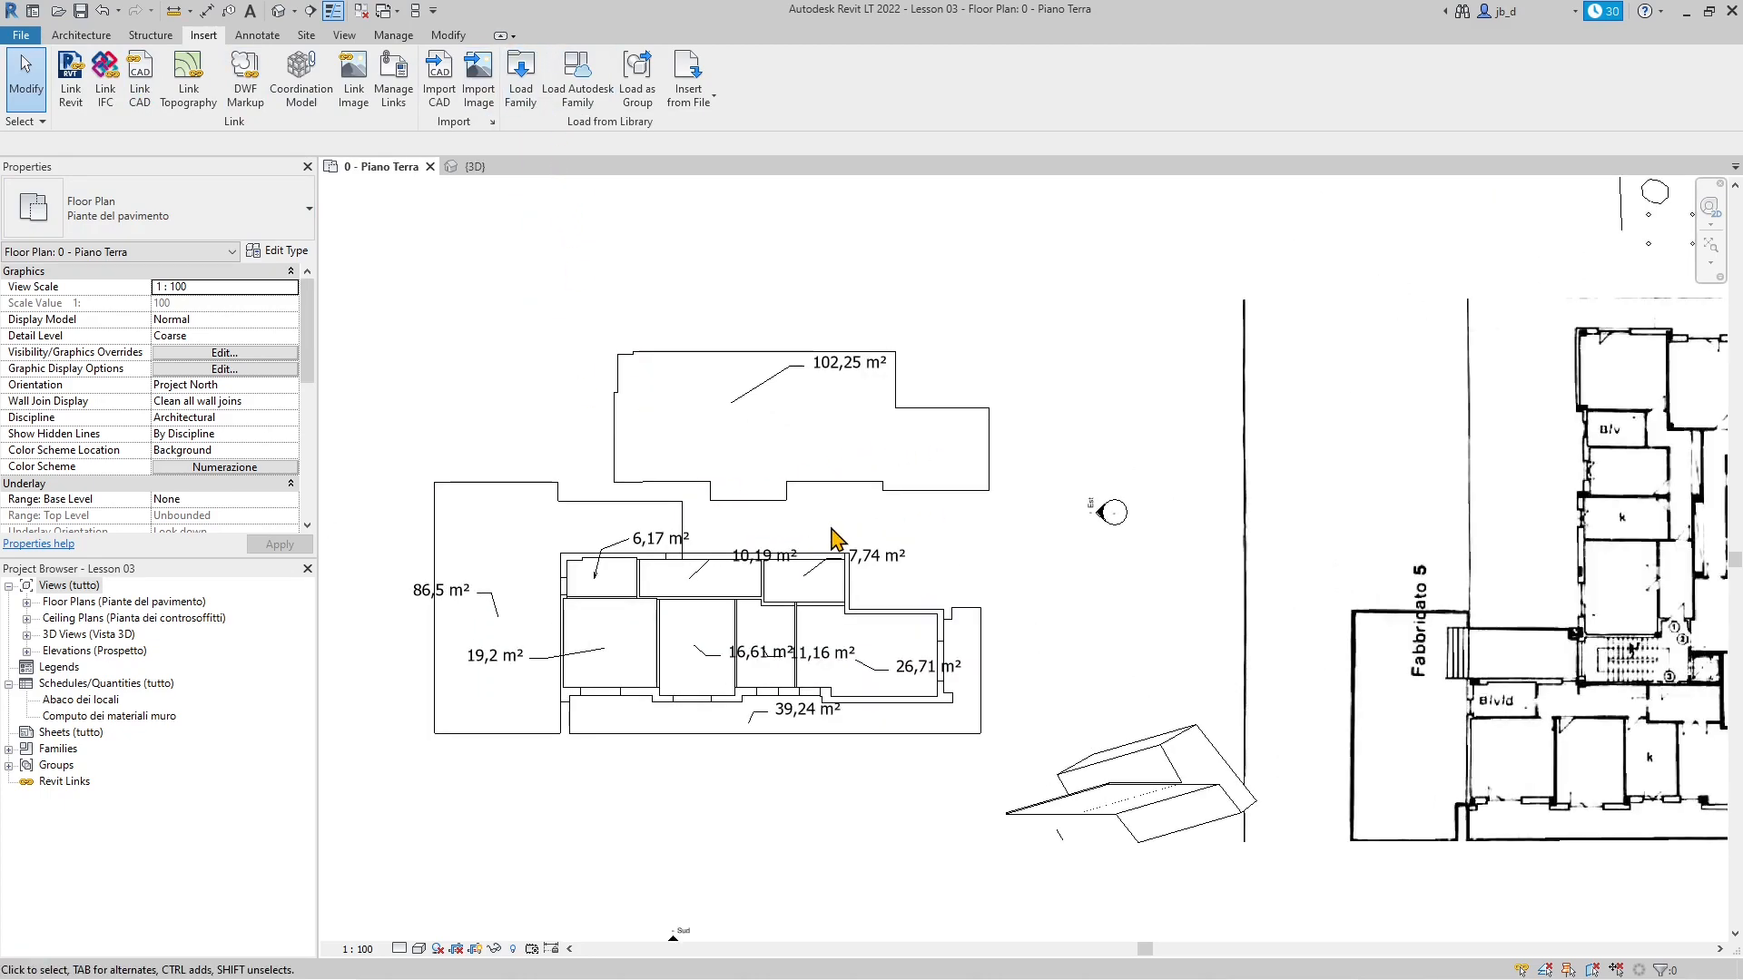
left_click(80, 36)
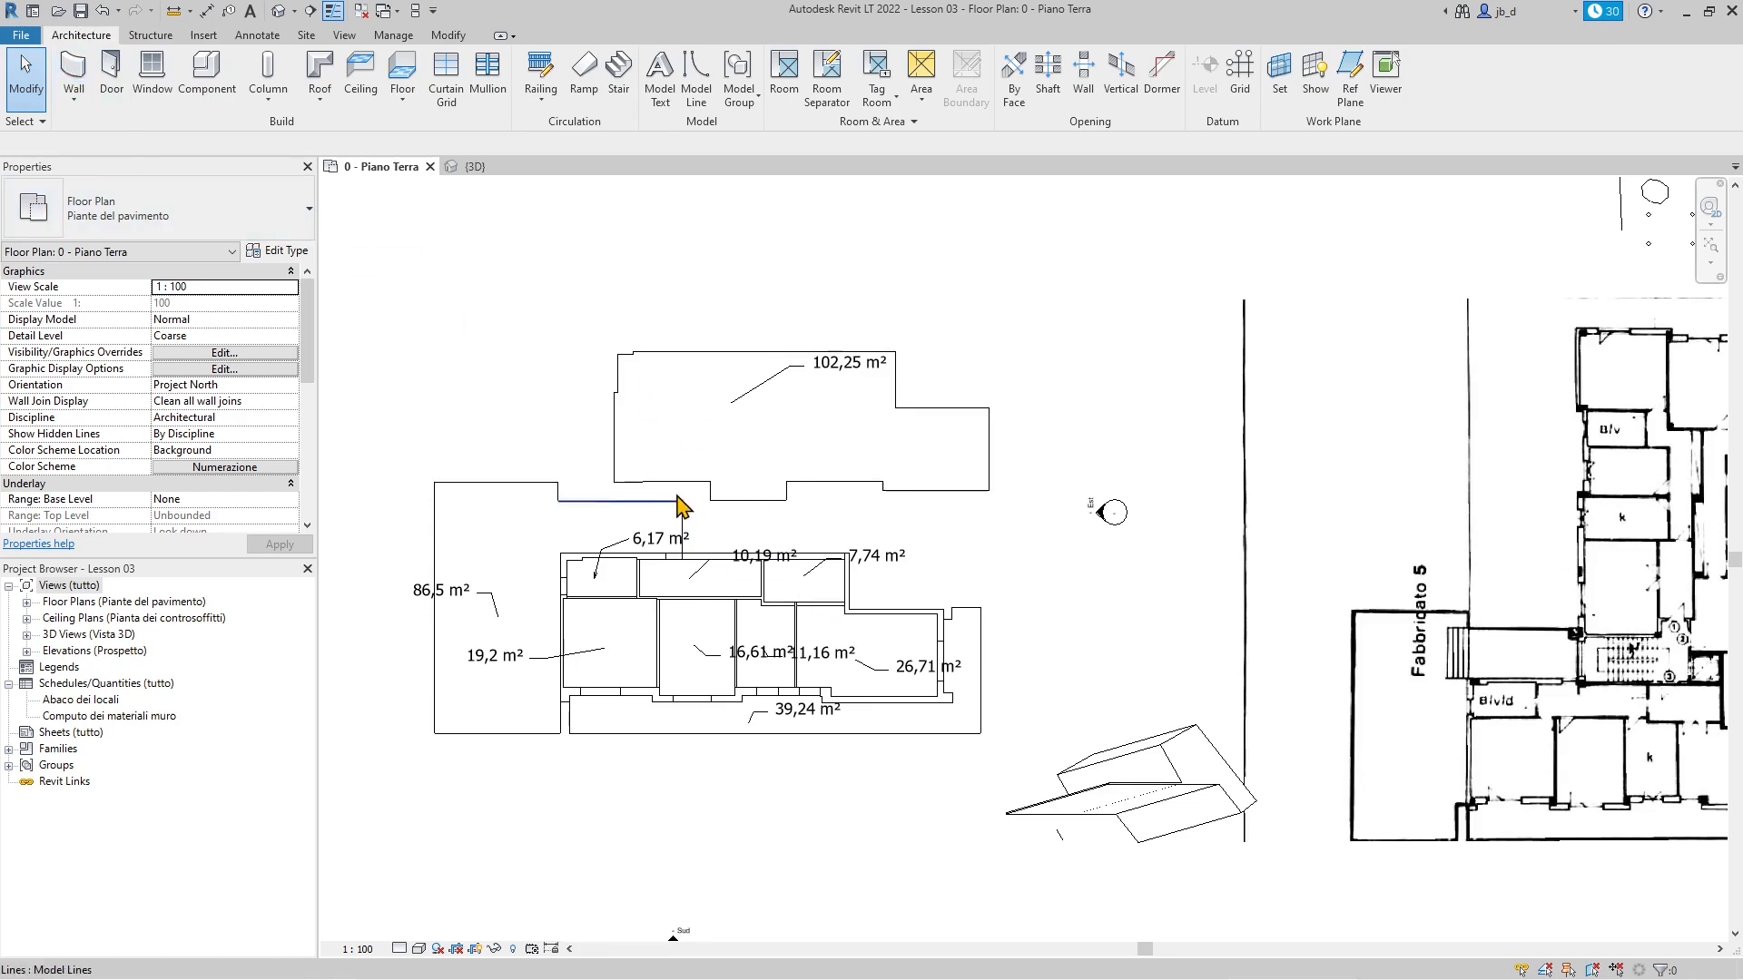
scroll(685, 513, "up", 1)
scroll(690, 519, "up", 1)
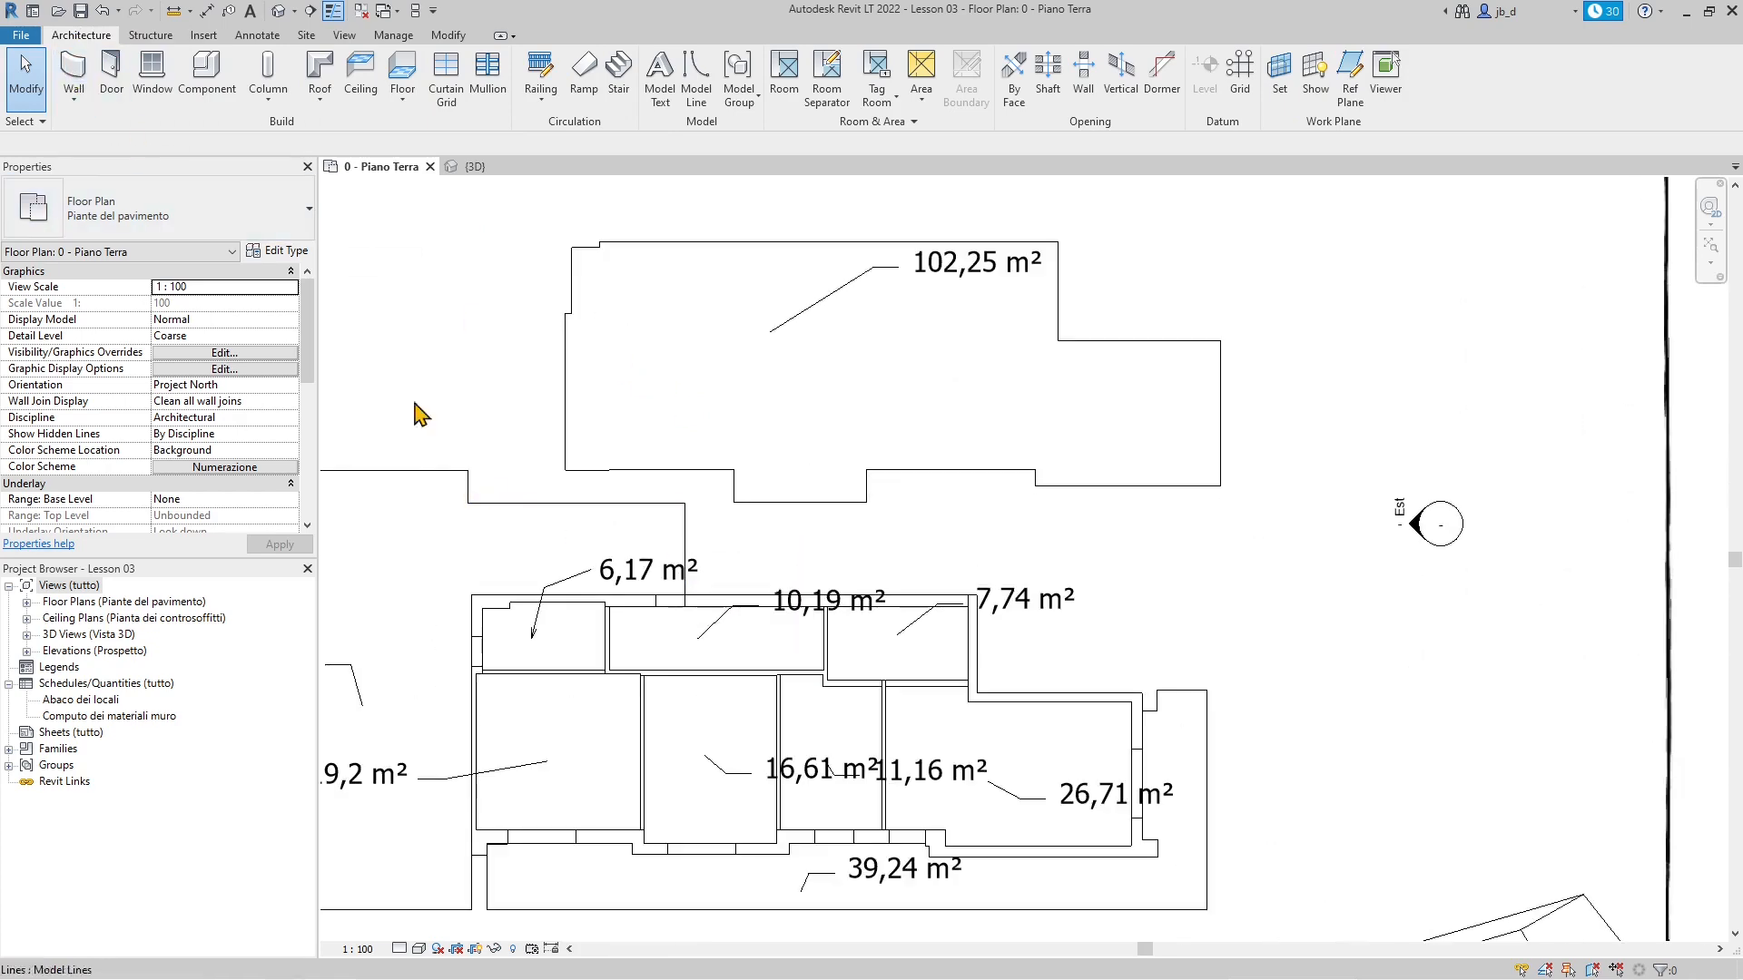
scroll(972, 576, "down", 1)
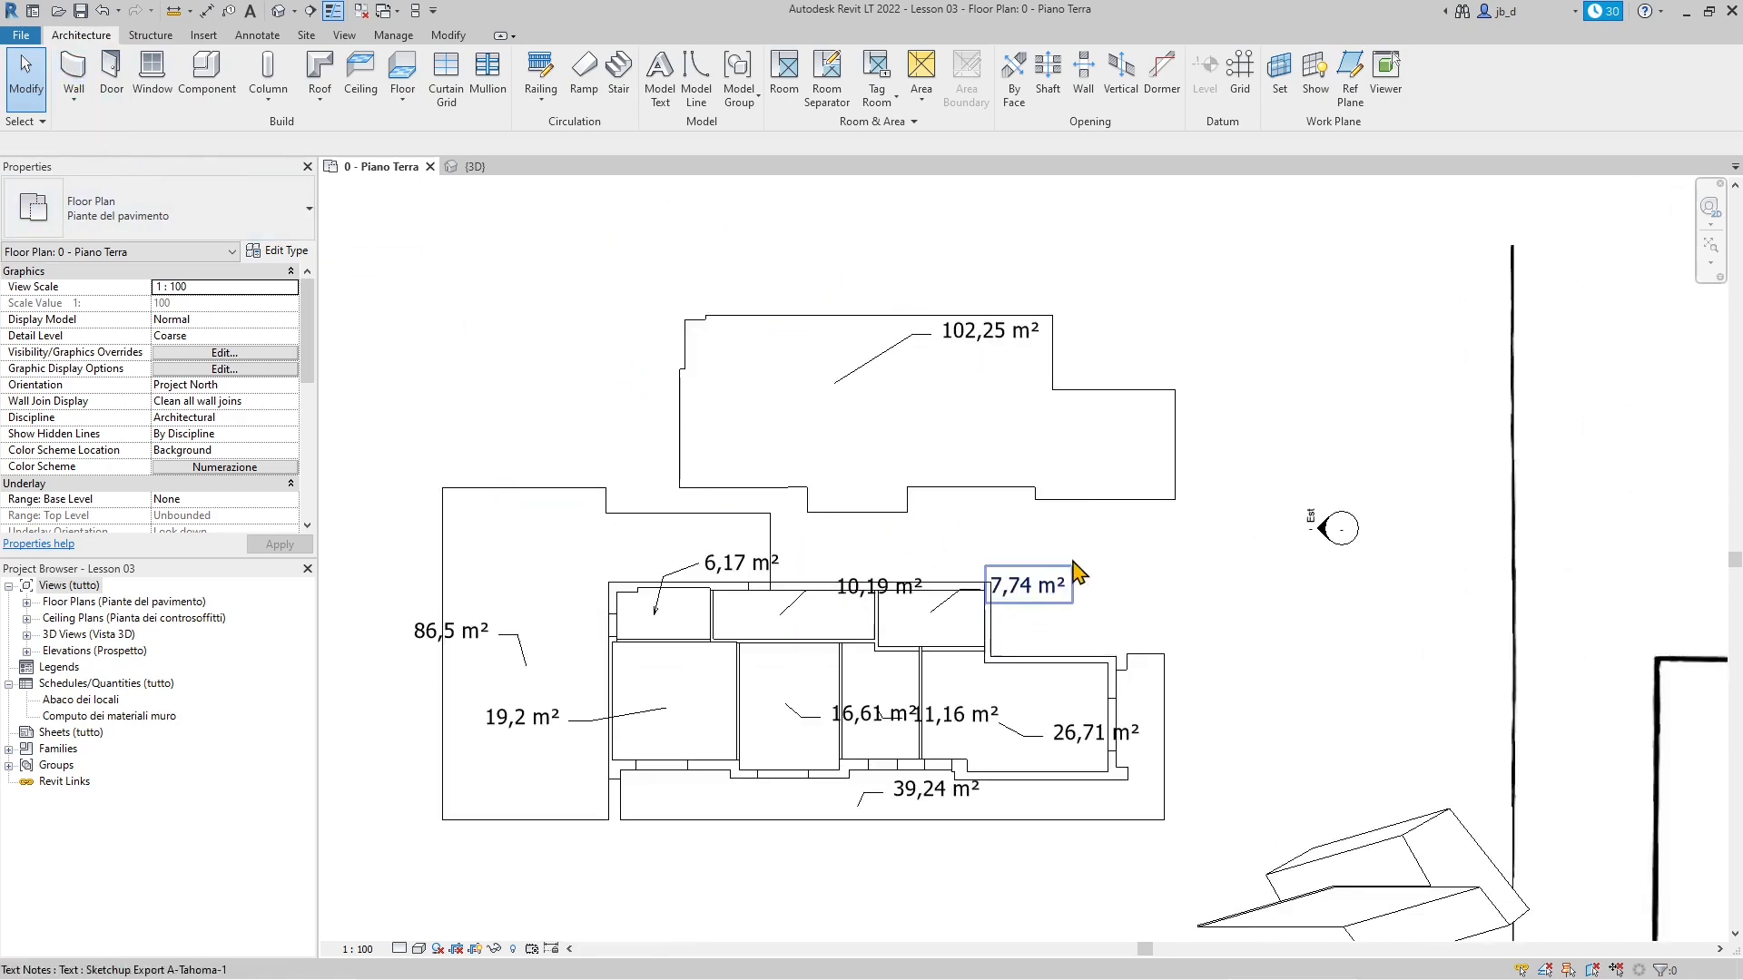
Step: Draw a circular Generico - 30 cm wall with a radius of about 428 cm in the empty area right of the 102,25 m² outline
left_click(74, 79)
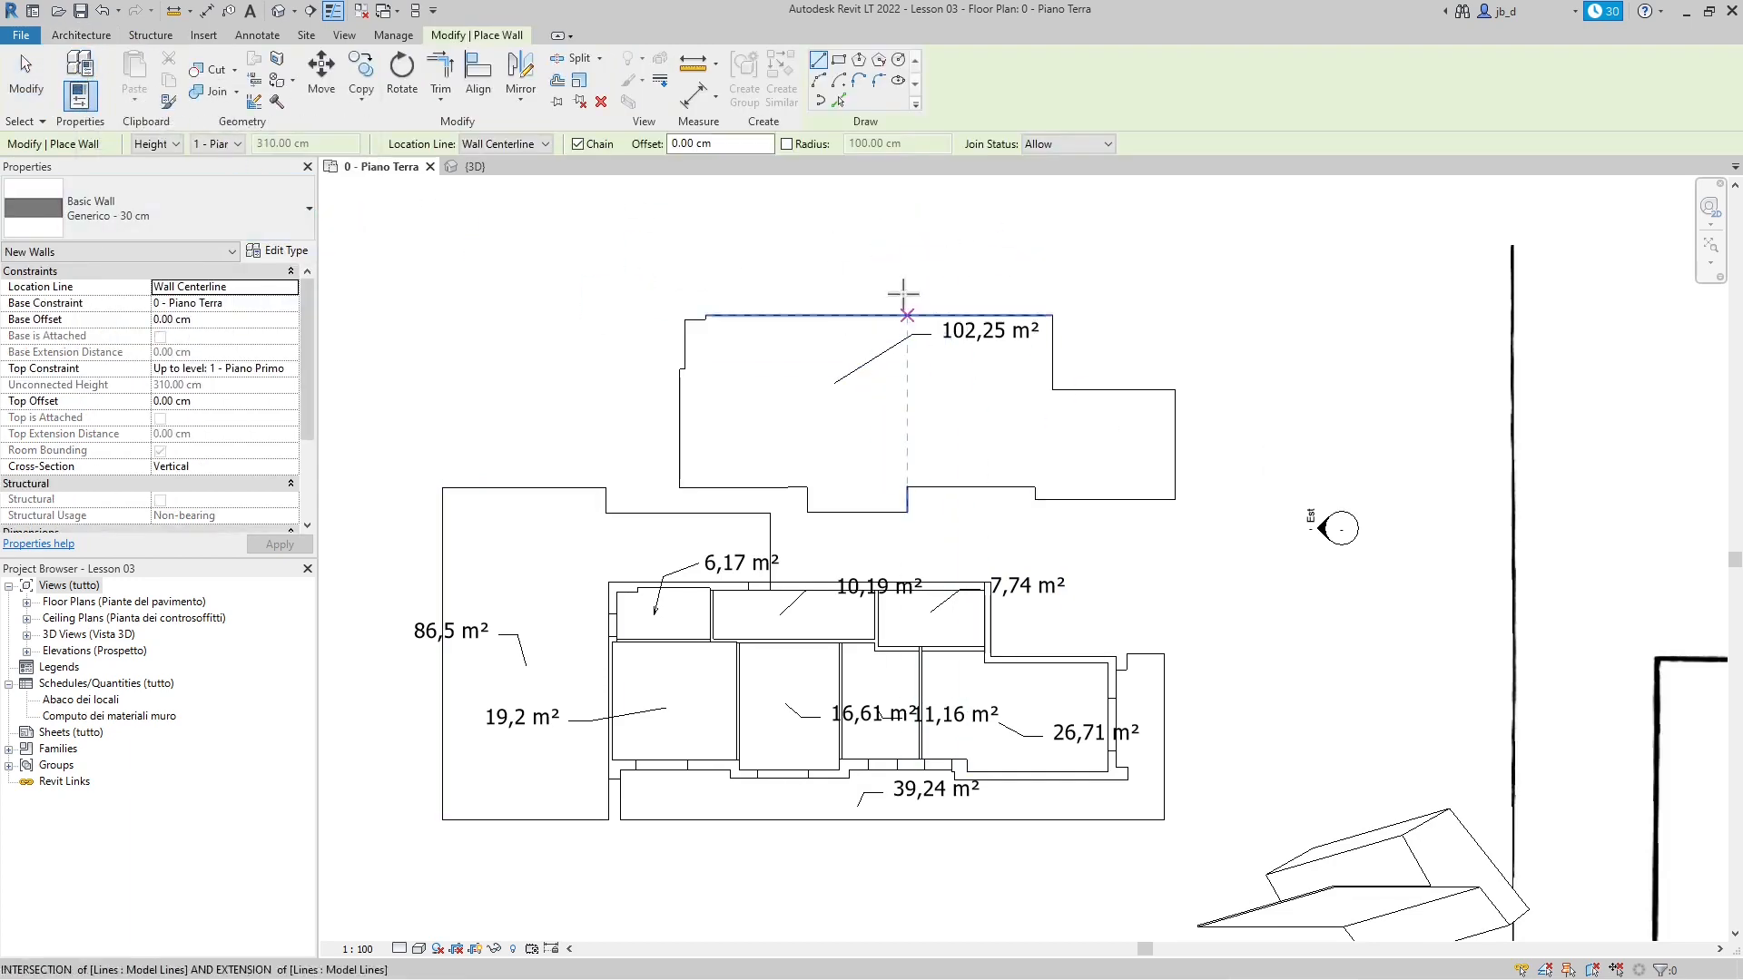
scroll(903, 294, "up", 3)
scroll(555, 409, "down", 7)
scroll(934, 312, "up", 2)
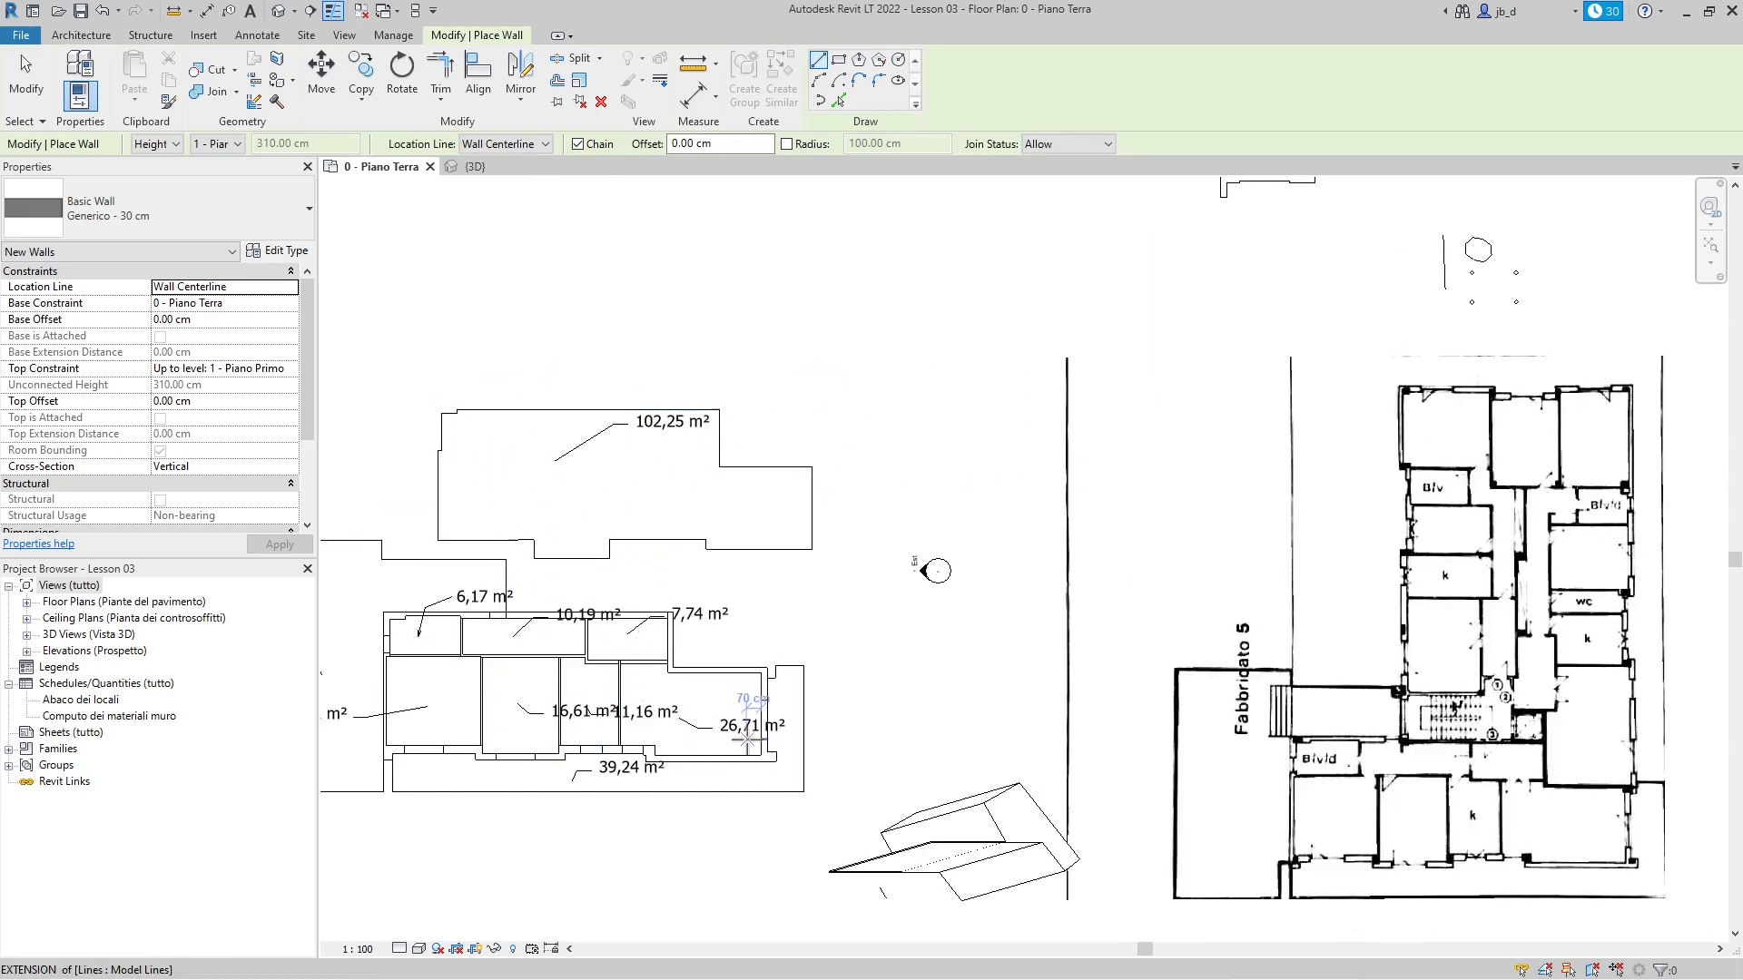
scroll(868, 723, "down", 1)
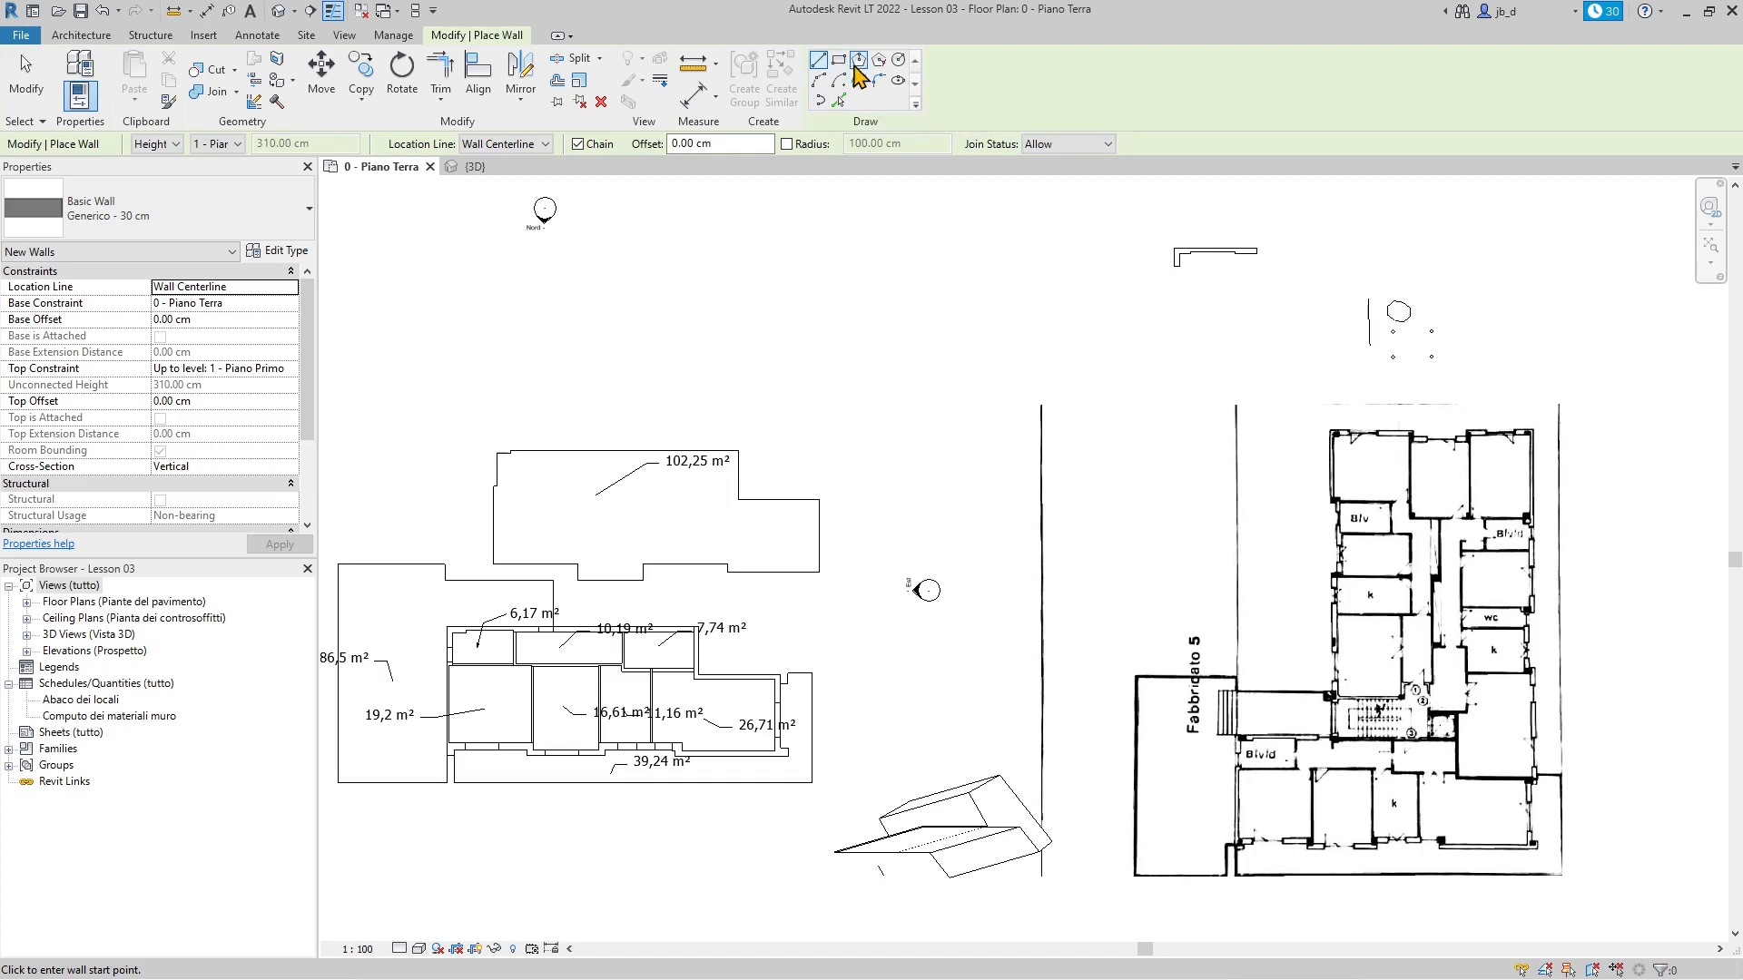
left_click(899, 62)
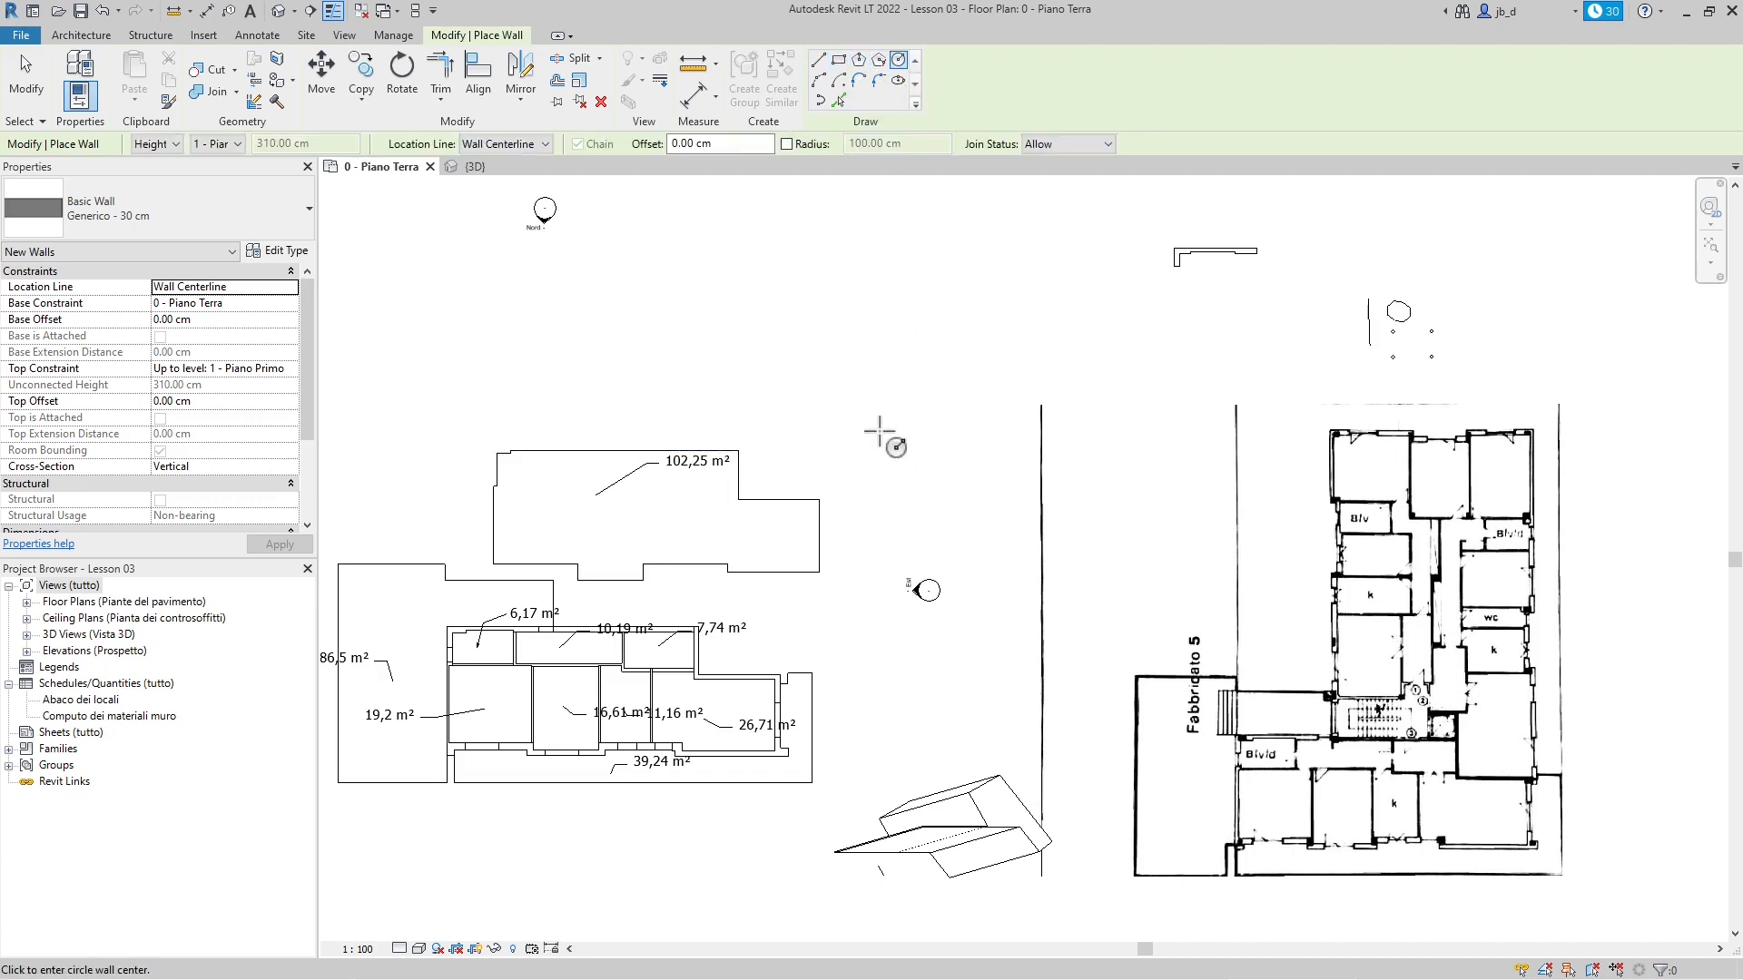
left_click(879, 431)
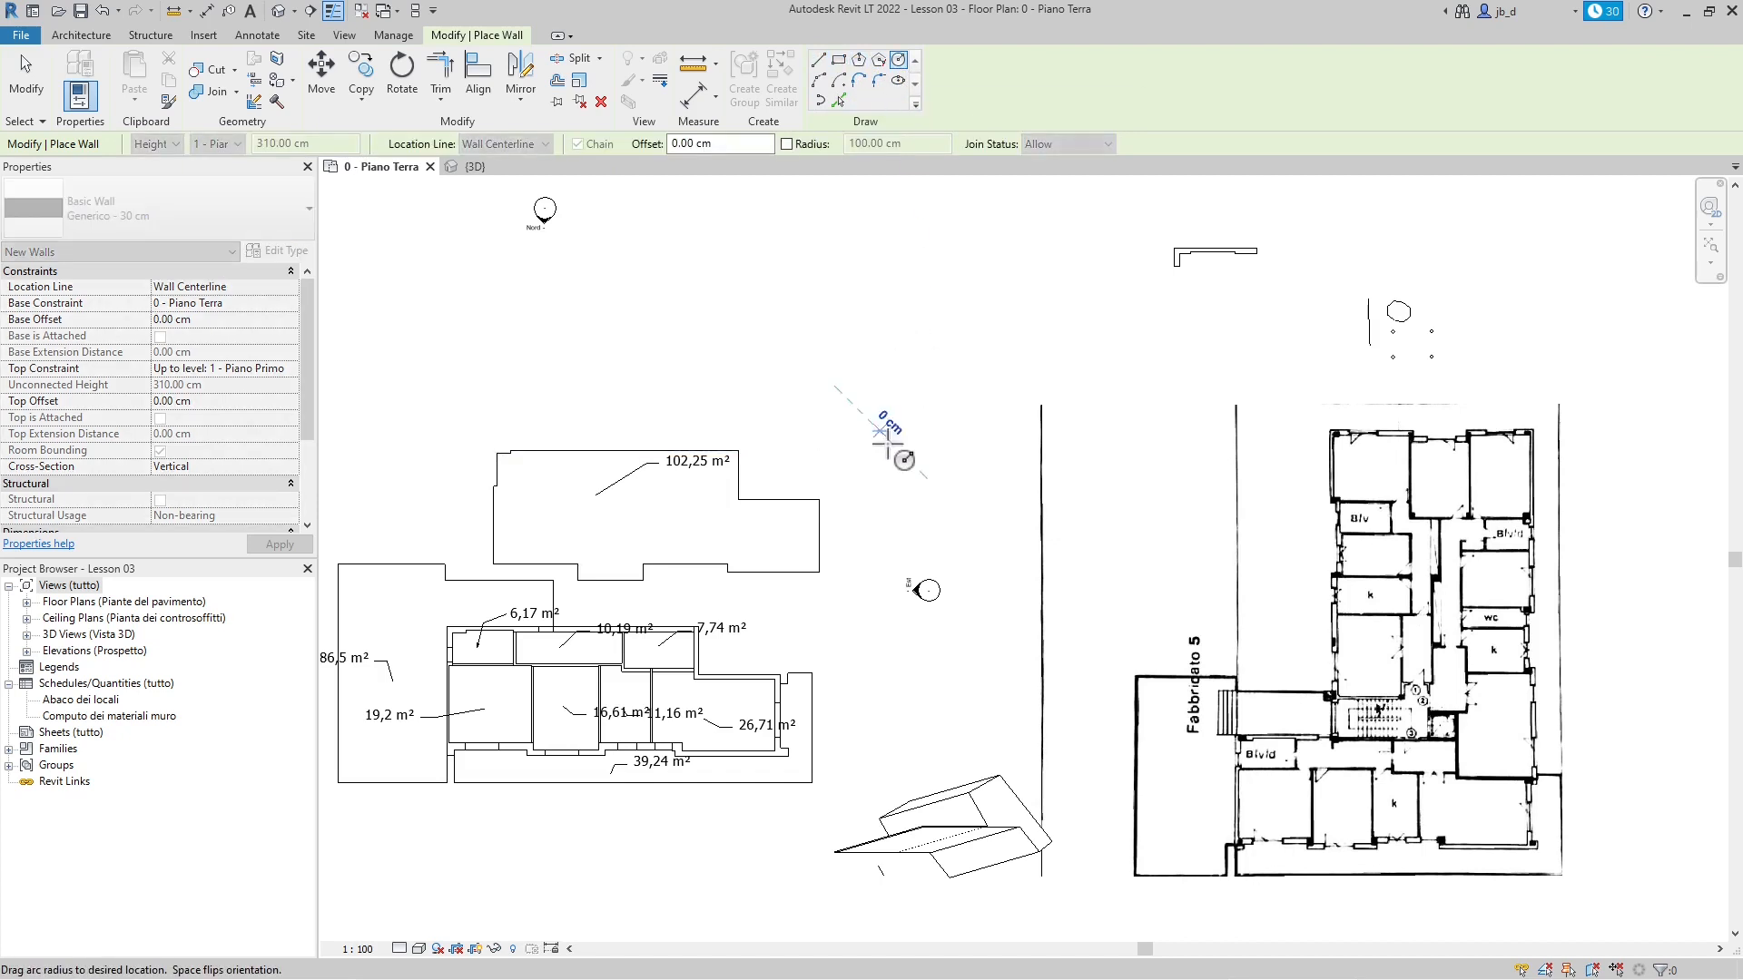
left_click(935, 486)
scroll(882, 476, "up", 1)
scroll(885, 473, "up", 1)
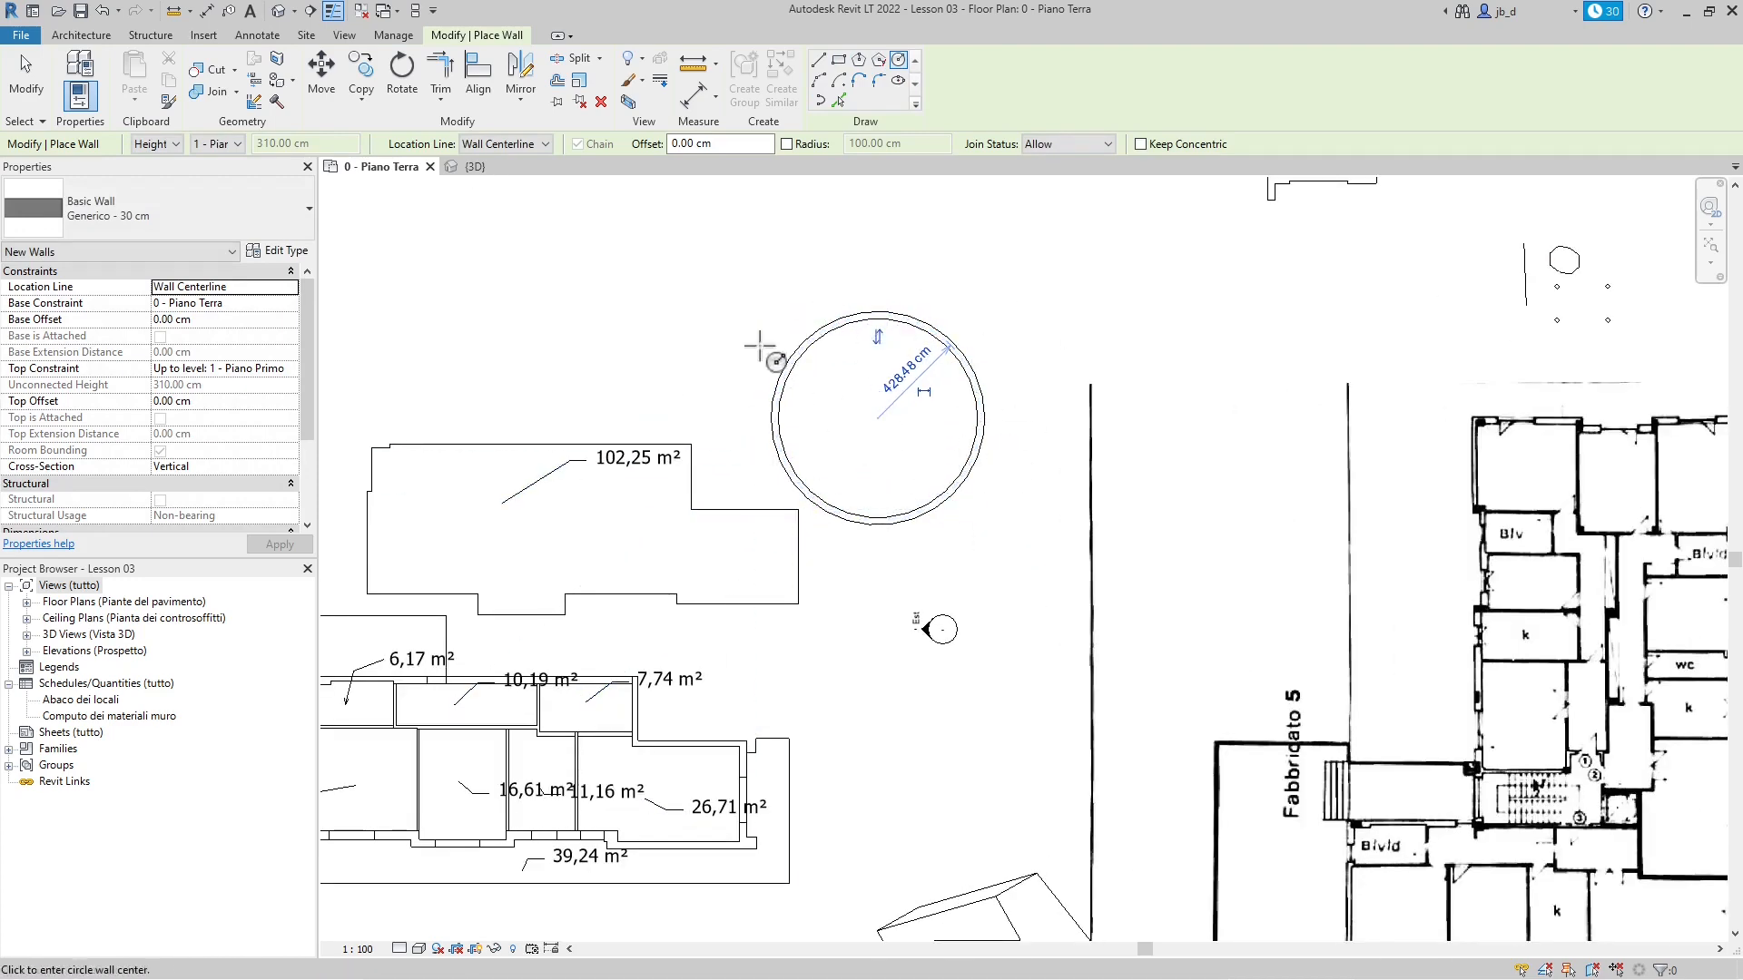
scroll(723, 529, "down", 1)
scroll(722, 529, "up", 1)
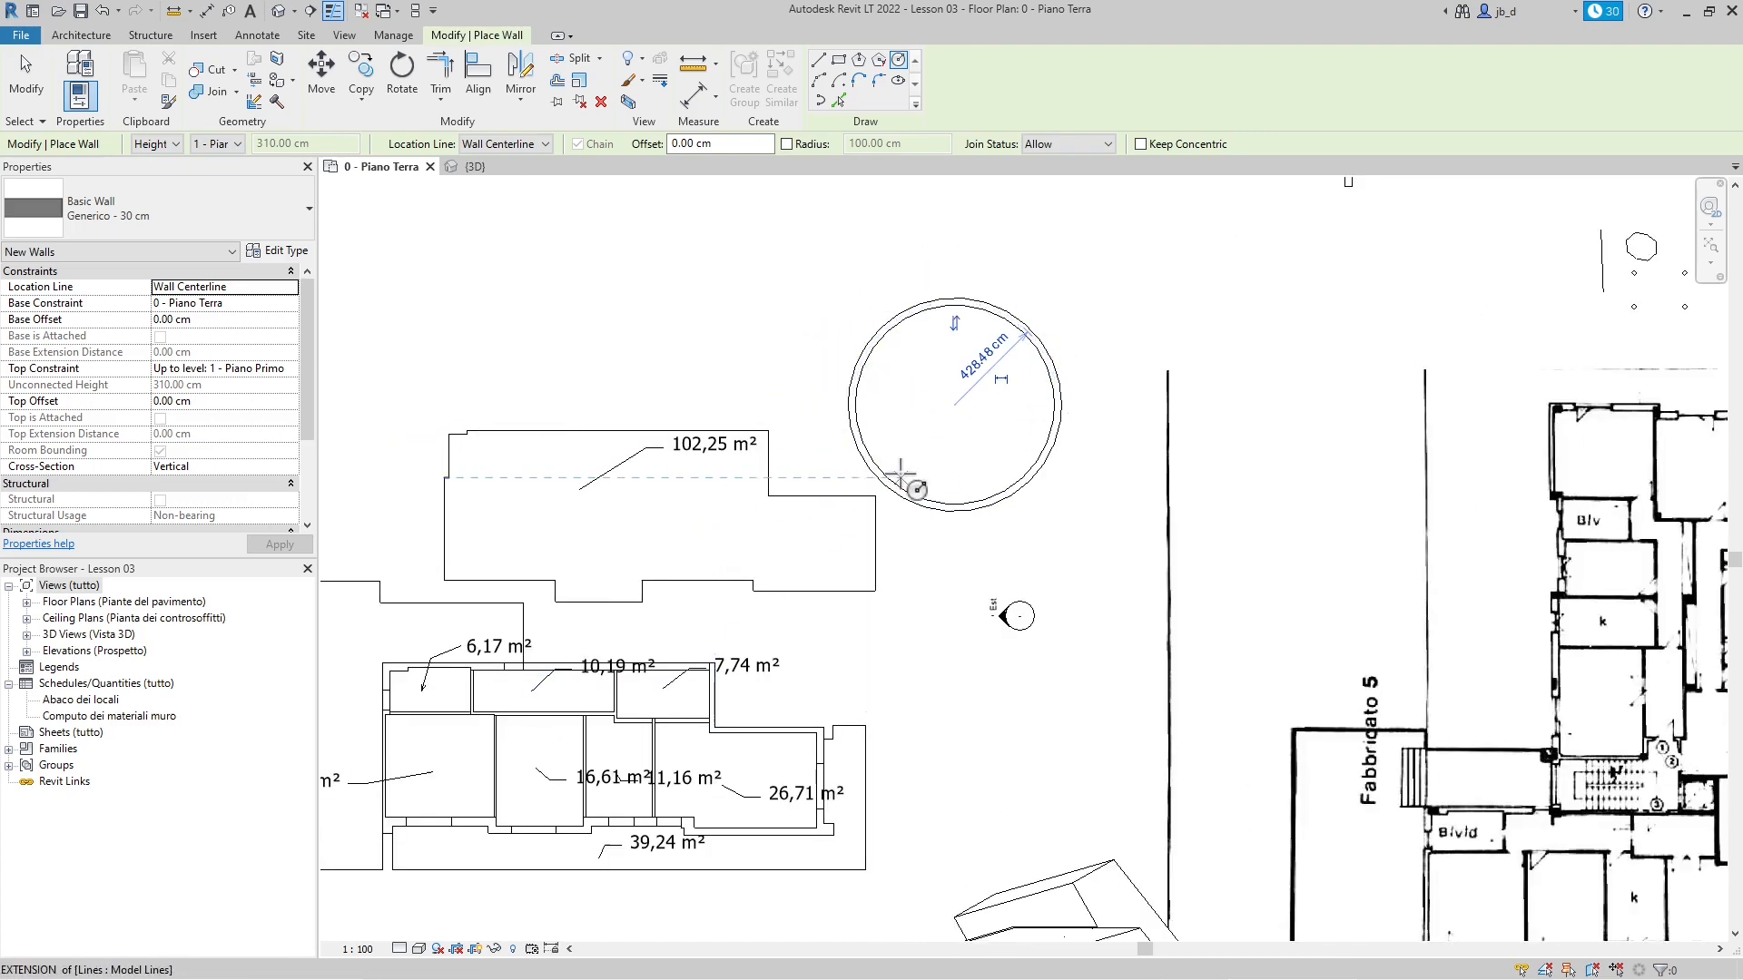
scroll(867, 488, "up", 1)
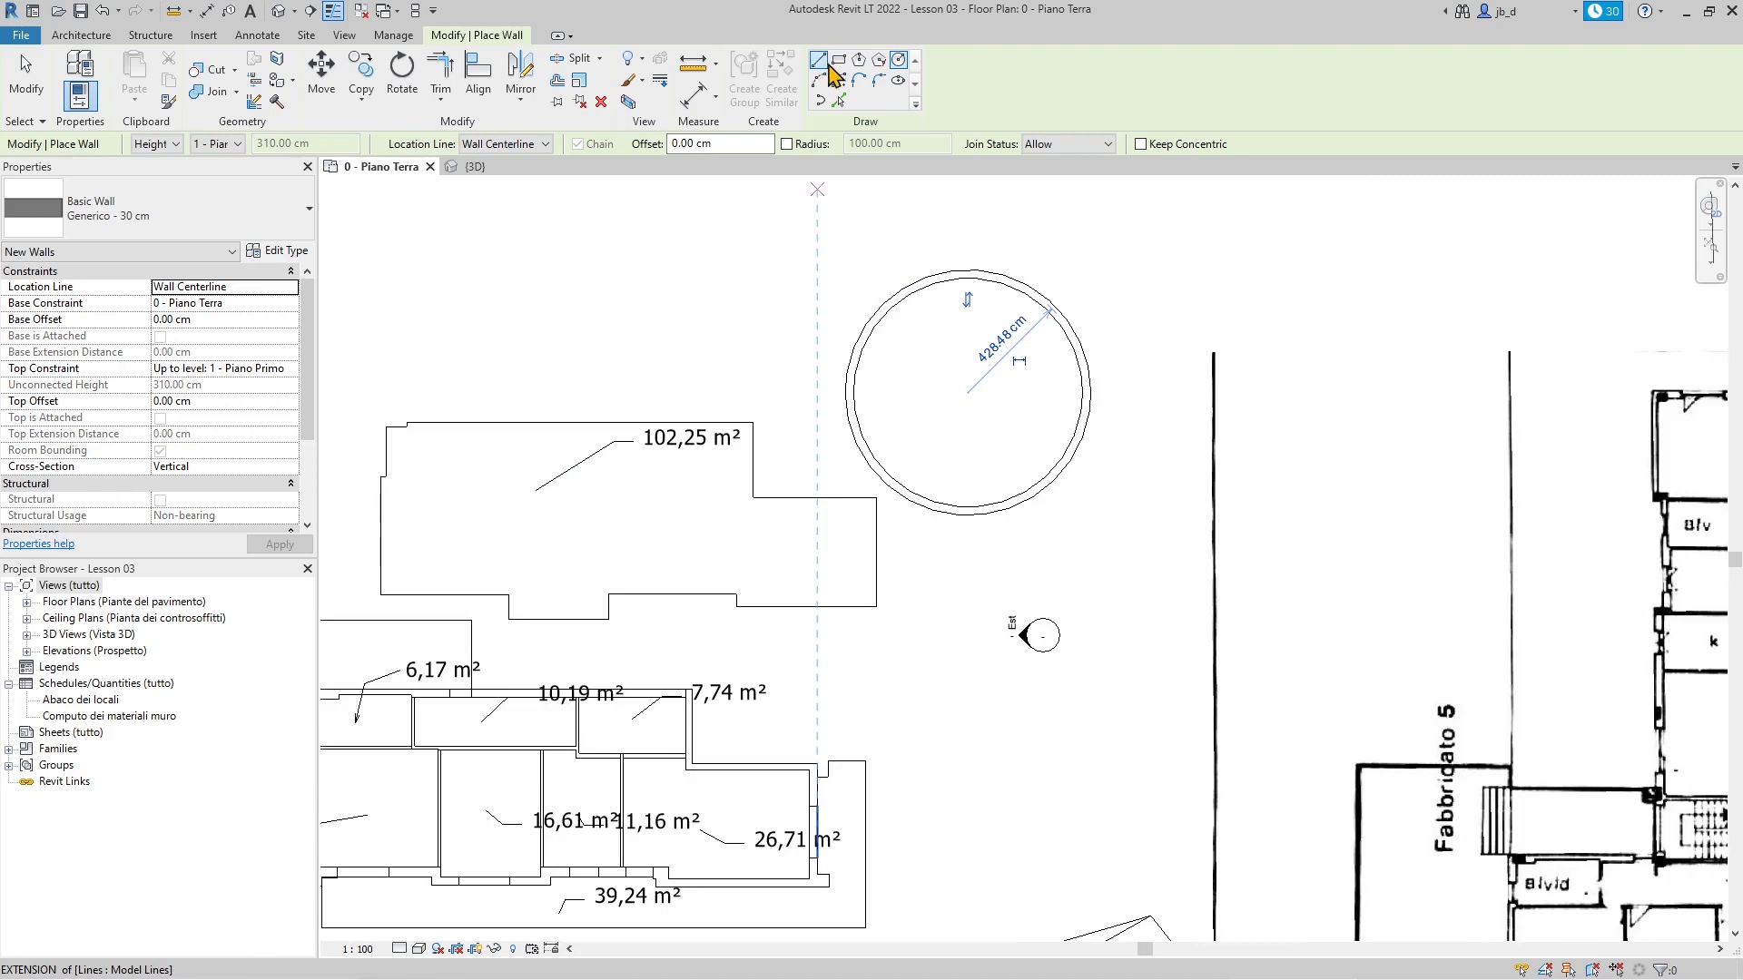
Step: Start a chain of straight walls at the 102,25 m² outline's lower-left corner, tracing its first bottom edge and about 90 cm down the recess
left_click(820, 61)
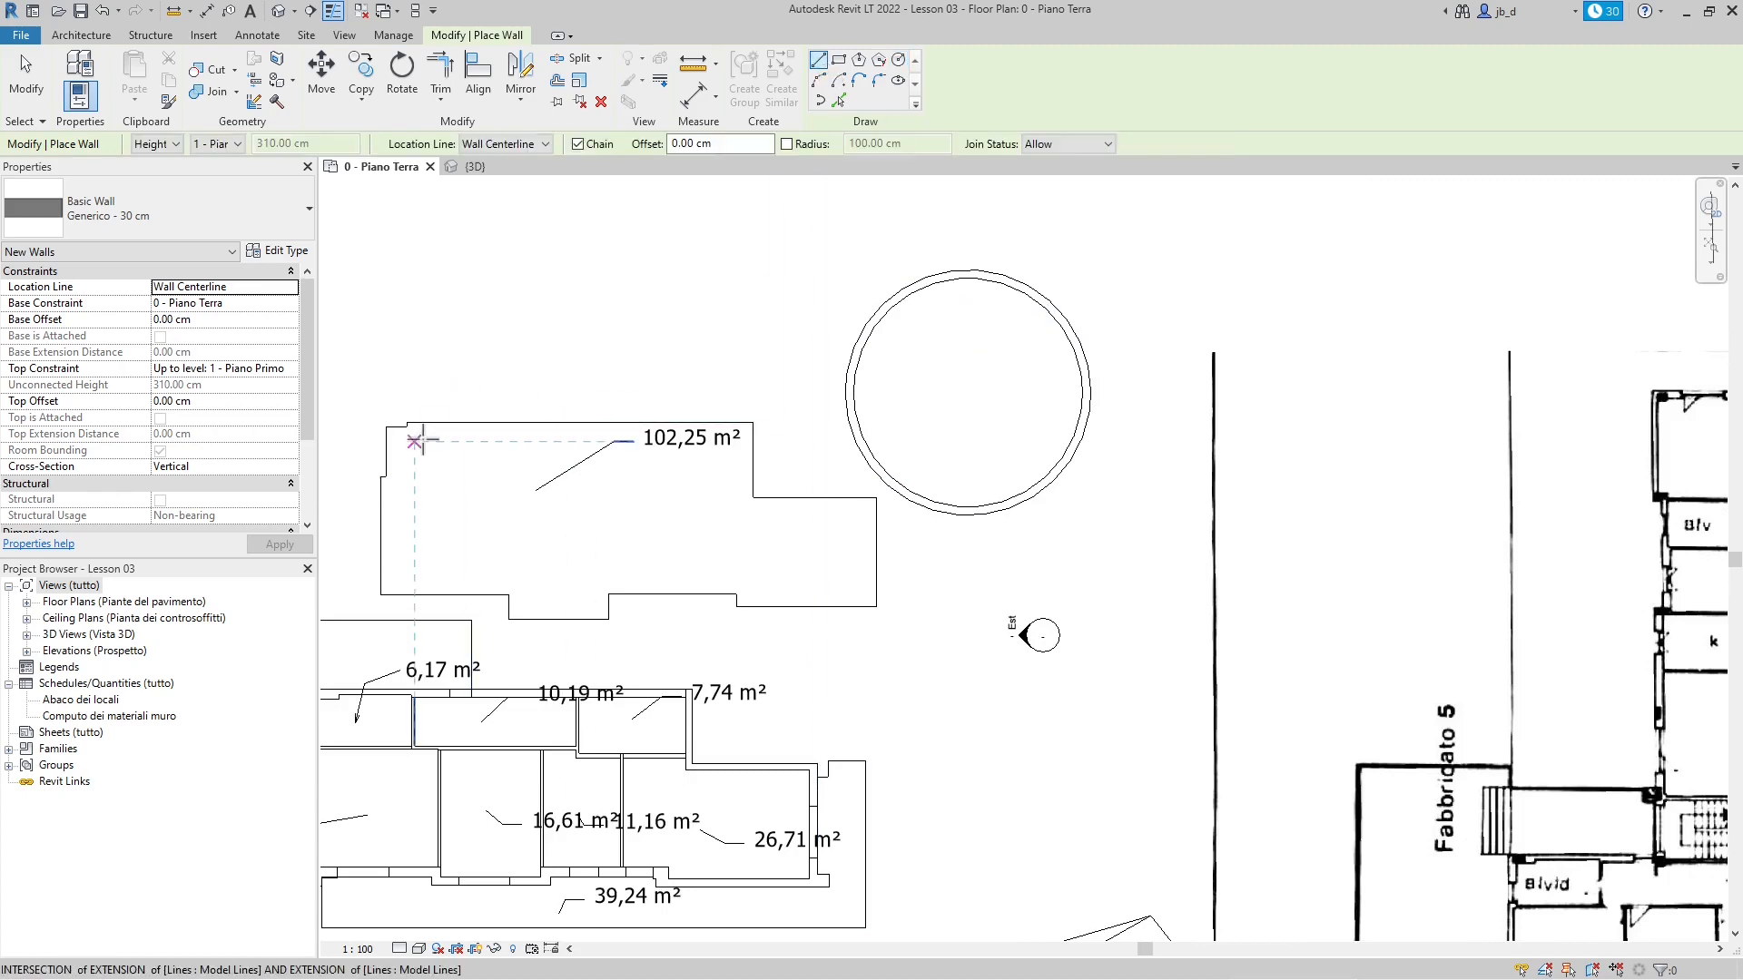
scroll(631, 445, "down", 1)
scroll(505, 681, "down", 1)
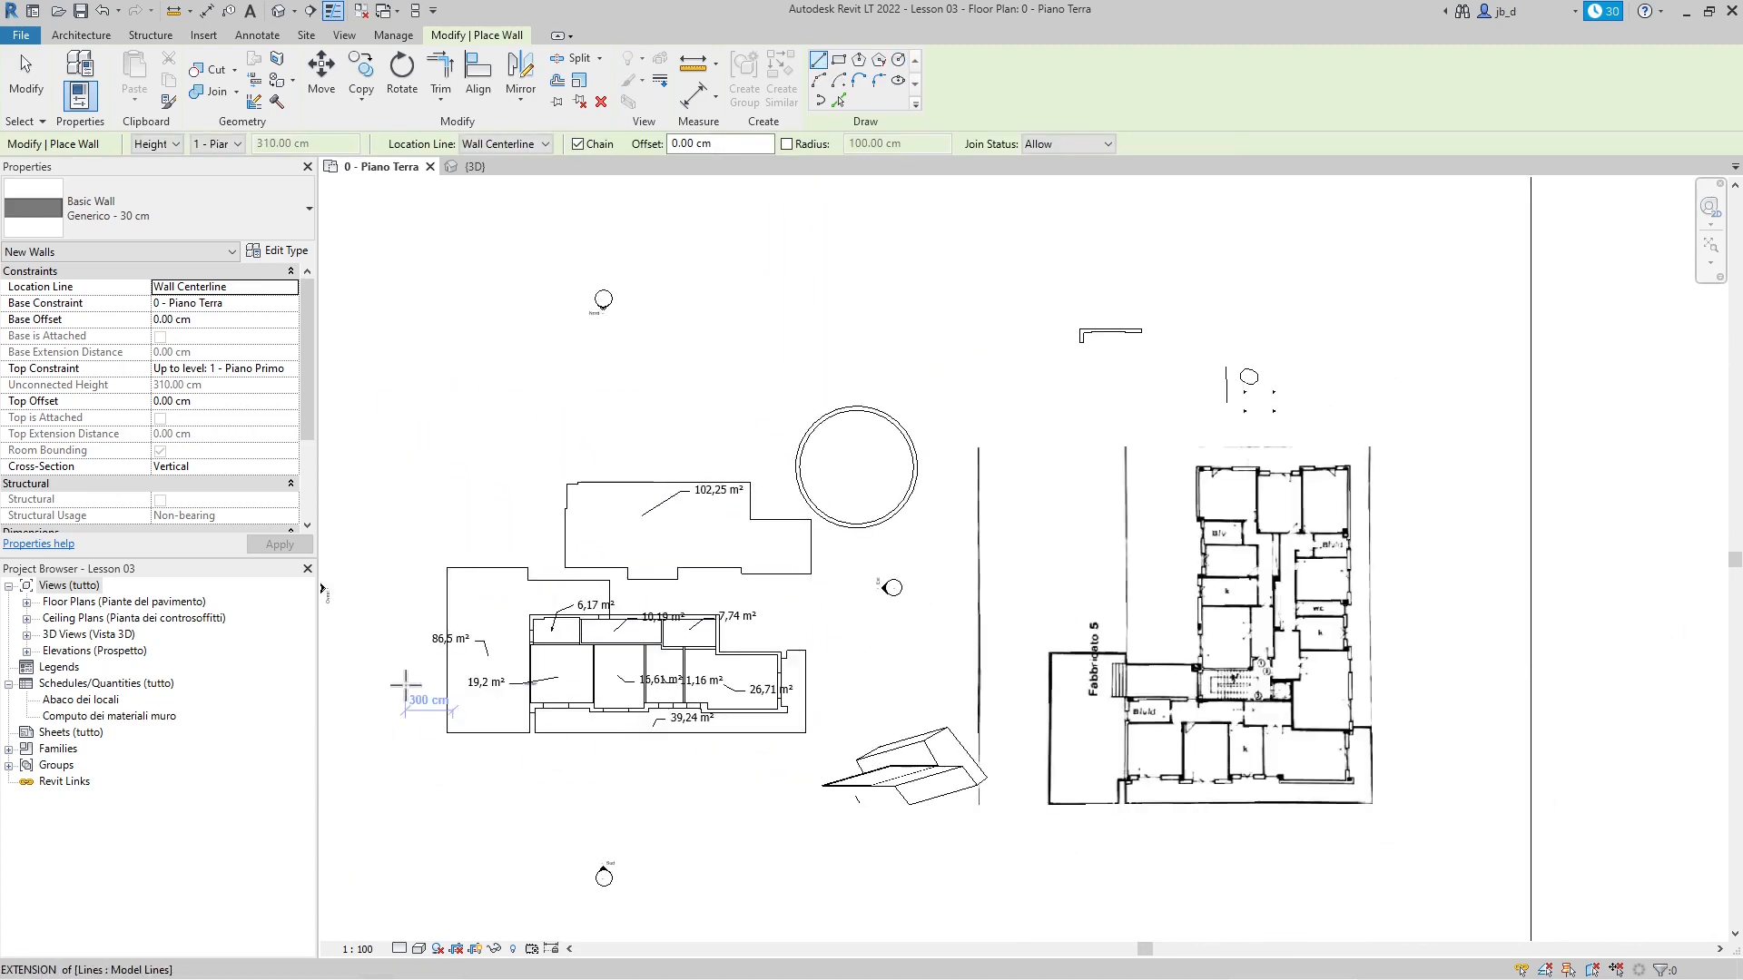
scroll(582, 532, "up", 1)
scroll(672, 472, "up", 5)
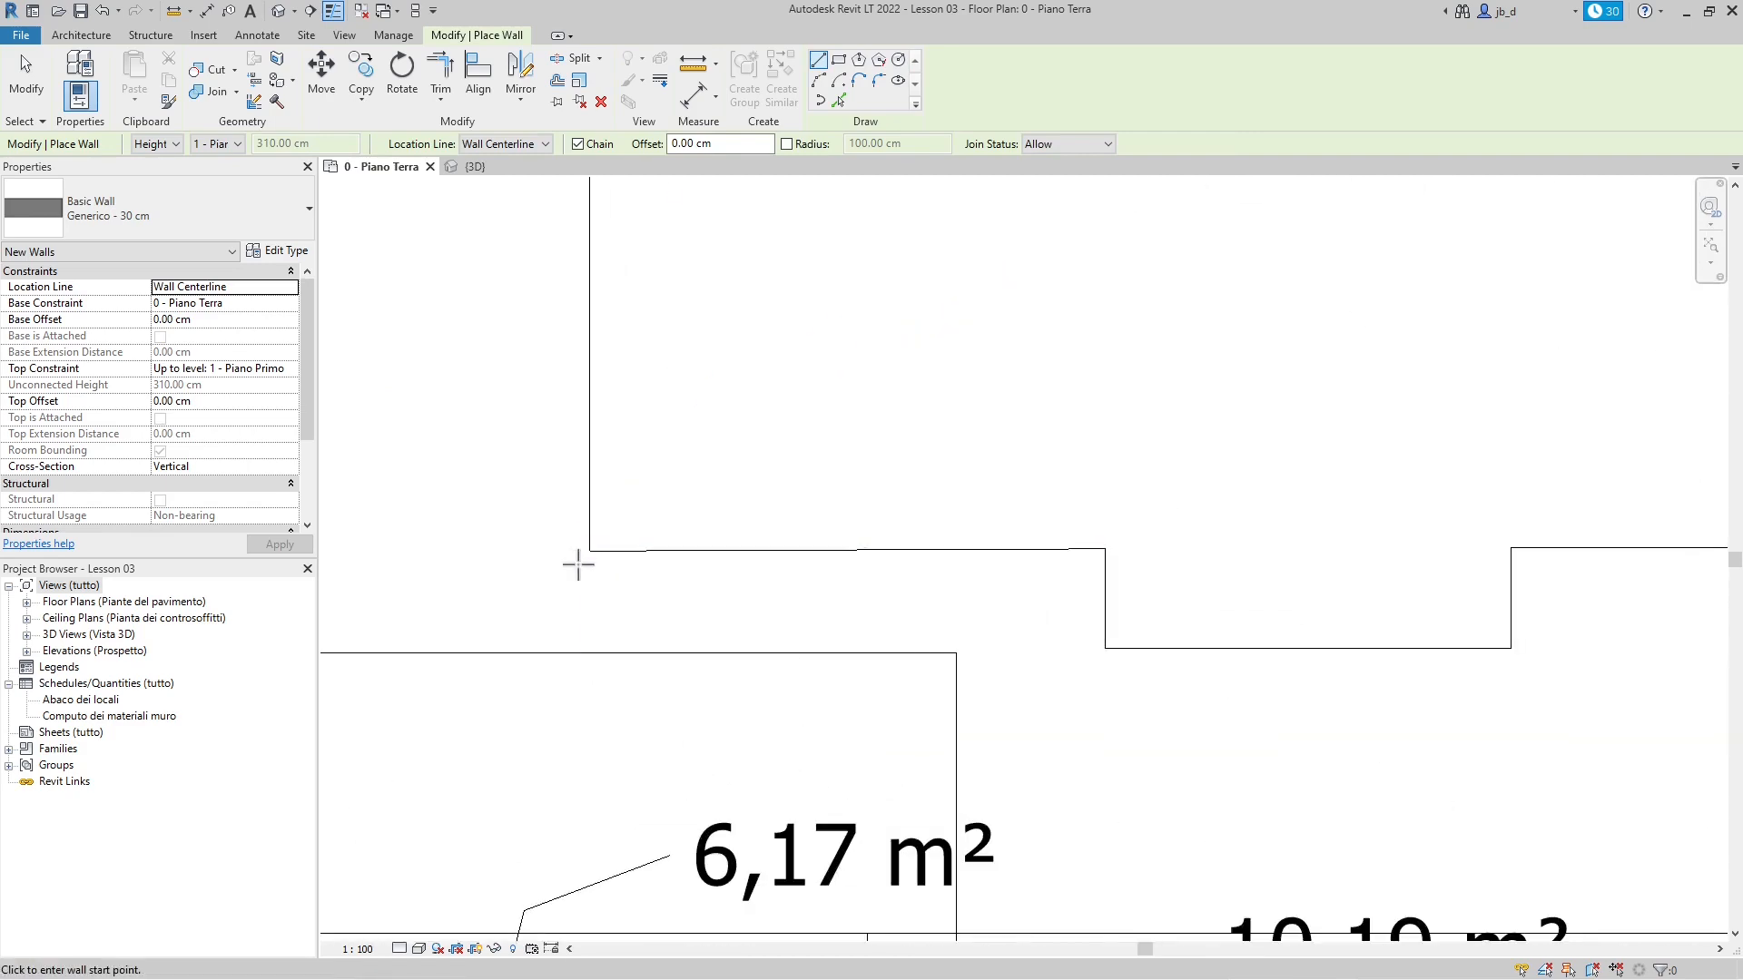
left_click(589, 550)
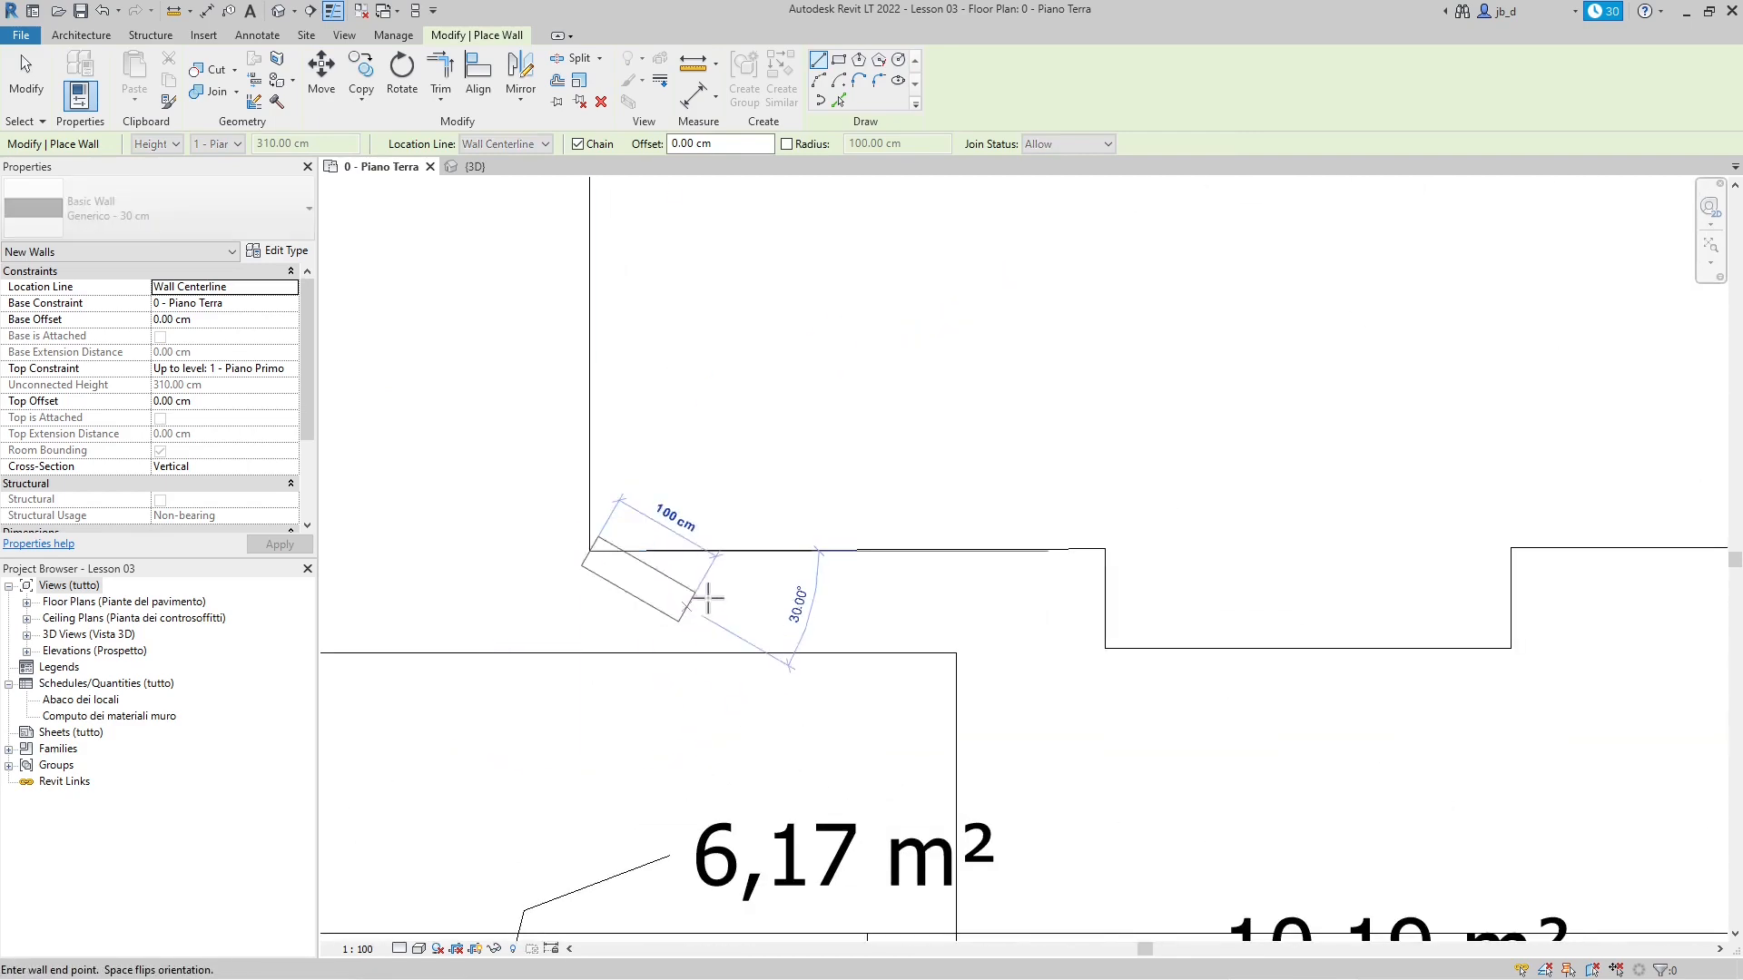
left_click(1106, 549)
left_click(1105, 653)
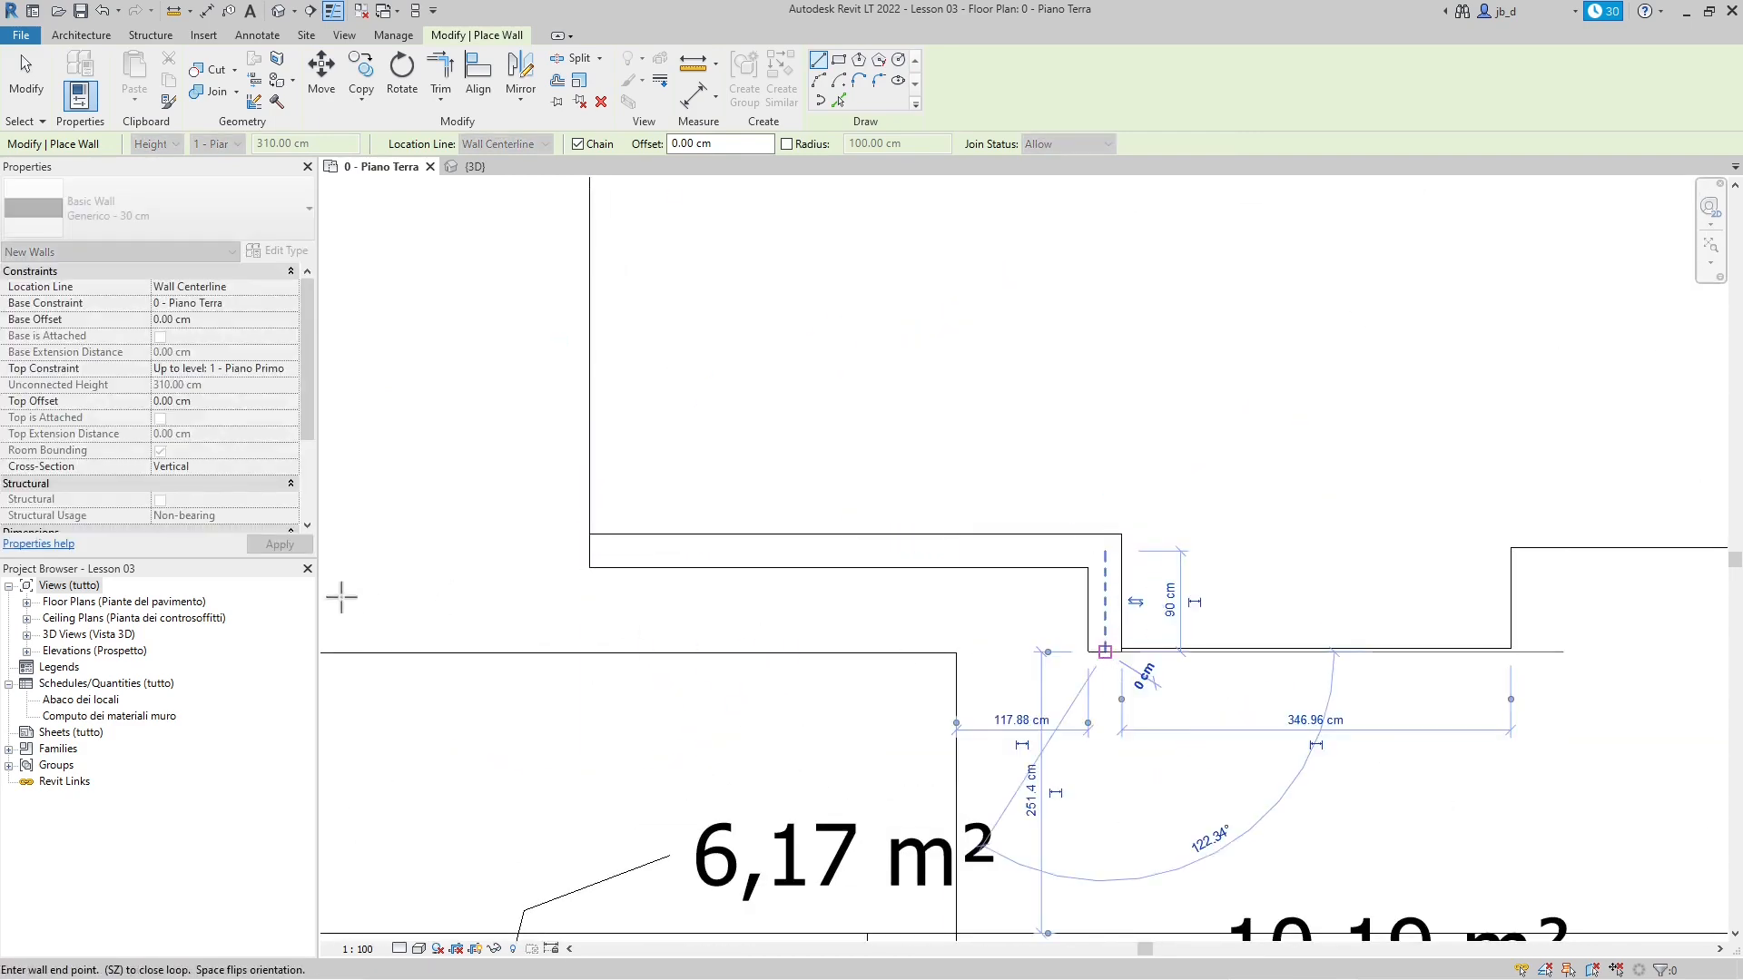
Step: Continue the wall chain across the 360 cm protruding base, along the remaining bottom edges and up the right-hand side of the outline
scroll(334, 597, "down", 1)
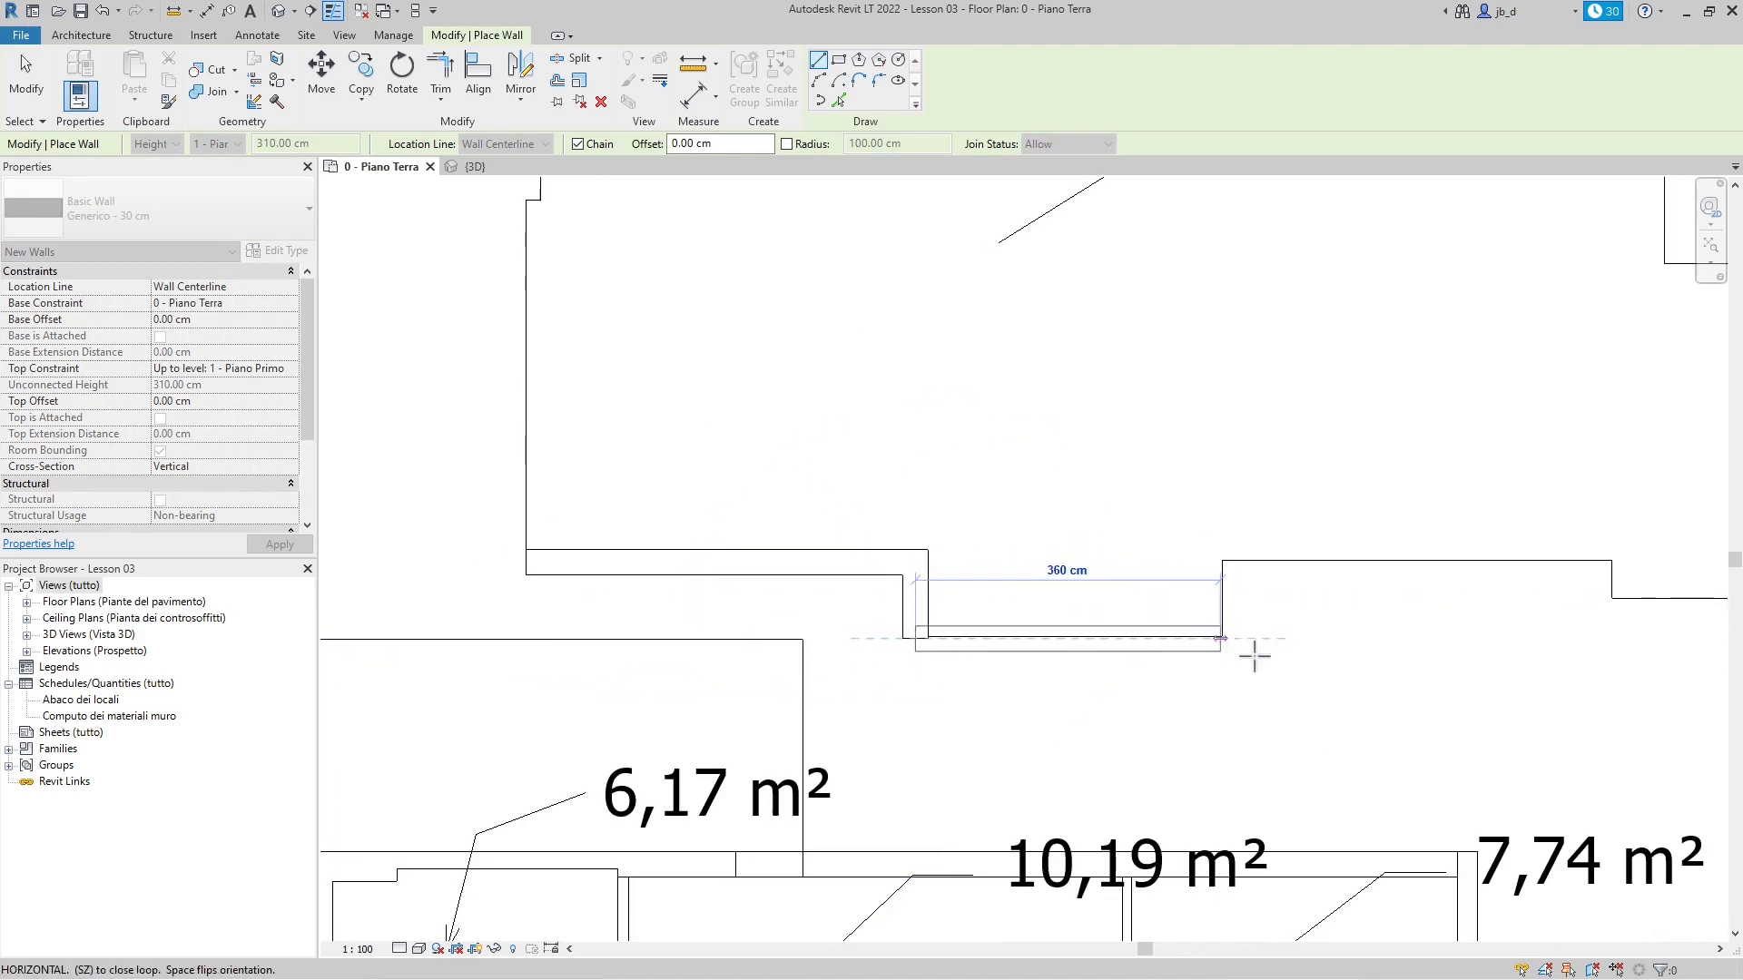
scroll(1254, 655, "up", 2)
left_click(1183, 622)
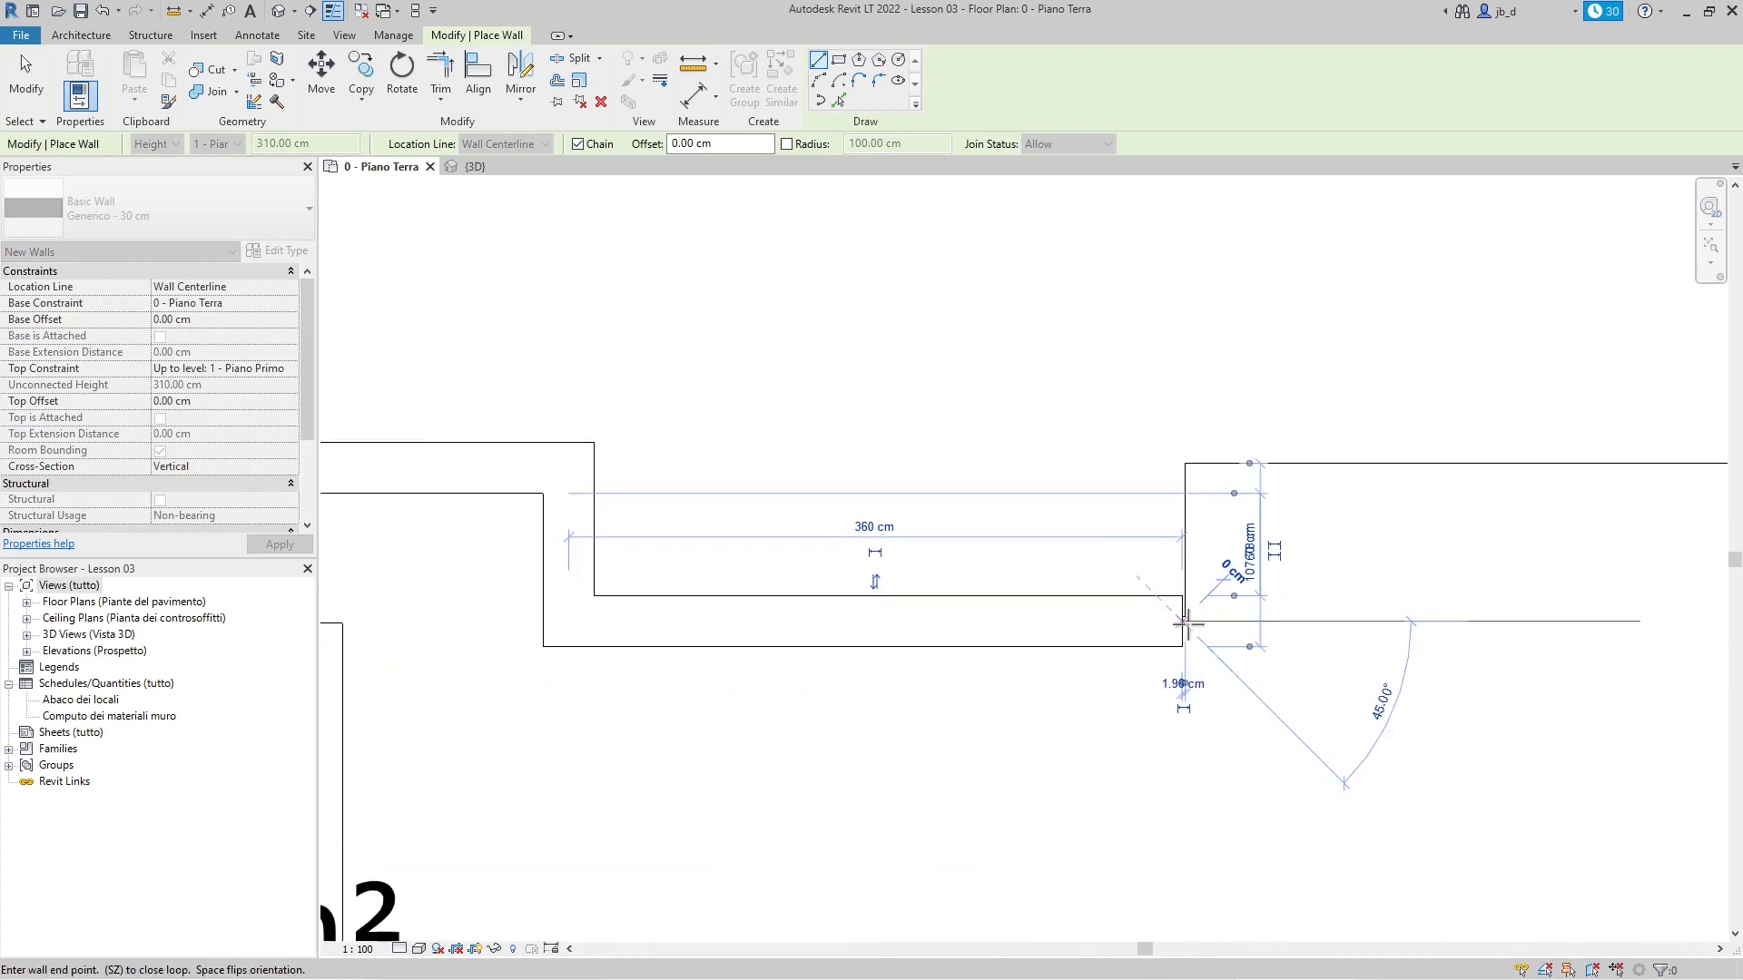
left_click(1181, 454)
scroll(671, 591, "down", 5)
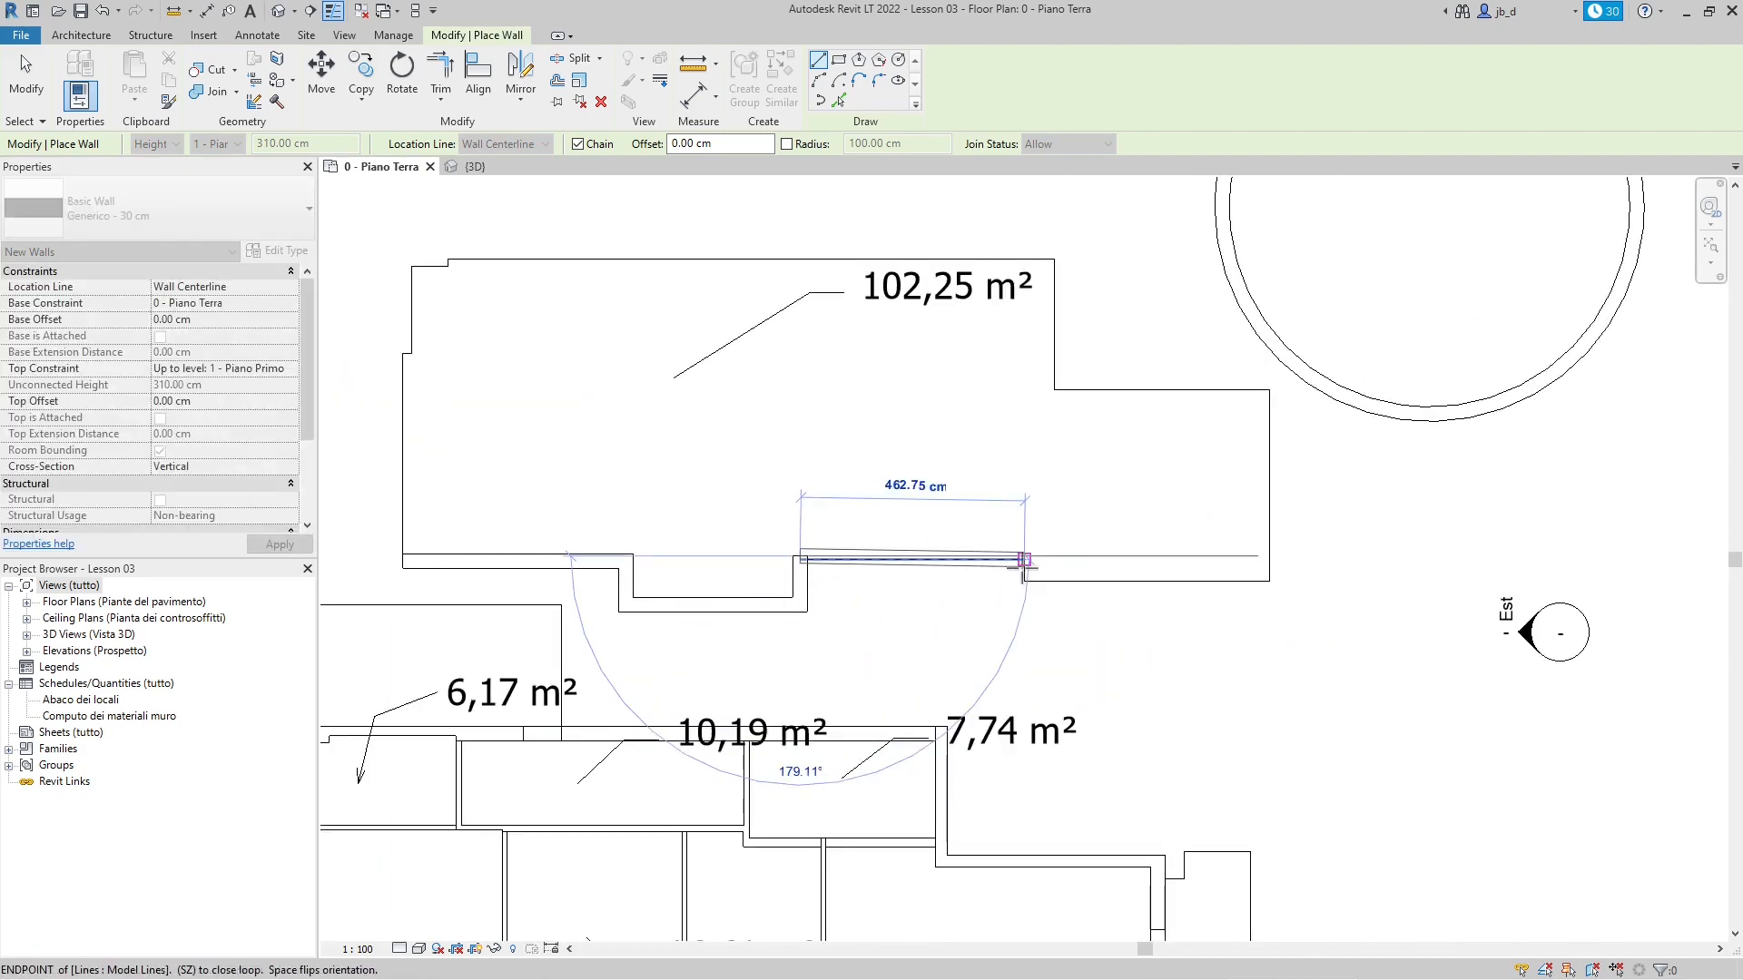
left_click(1024, 561)
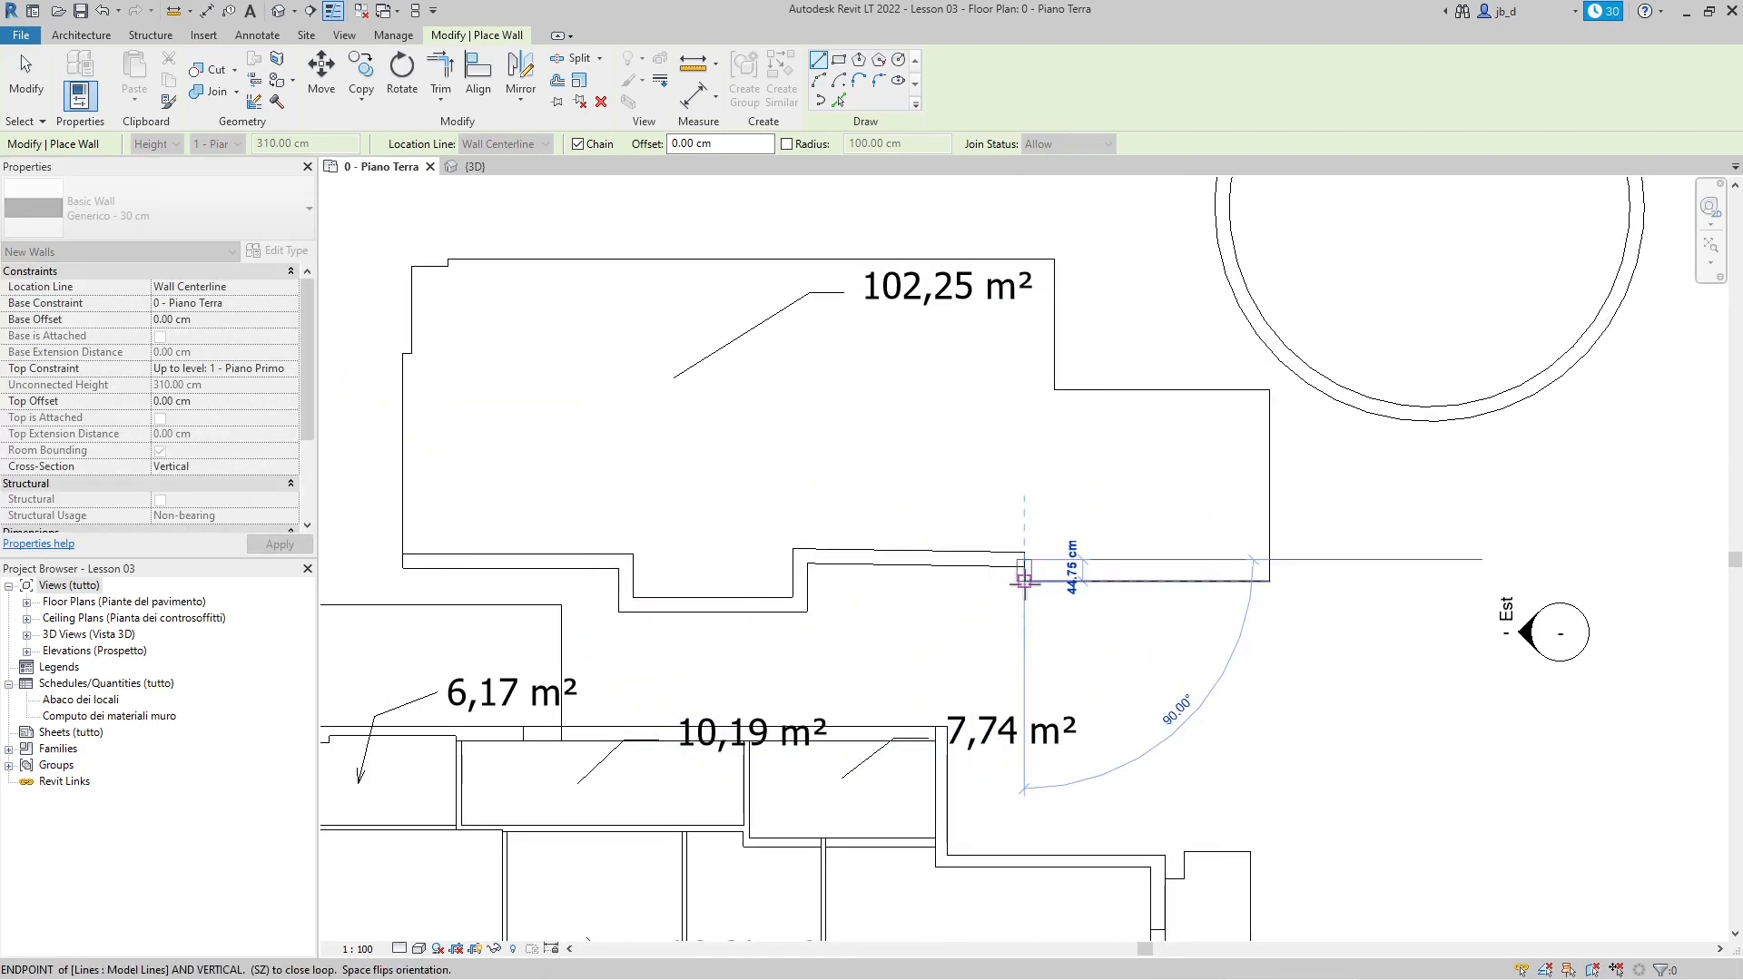
left_click(1255, 502)
left_click(1269, 389)
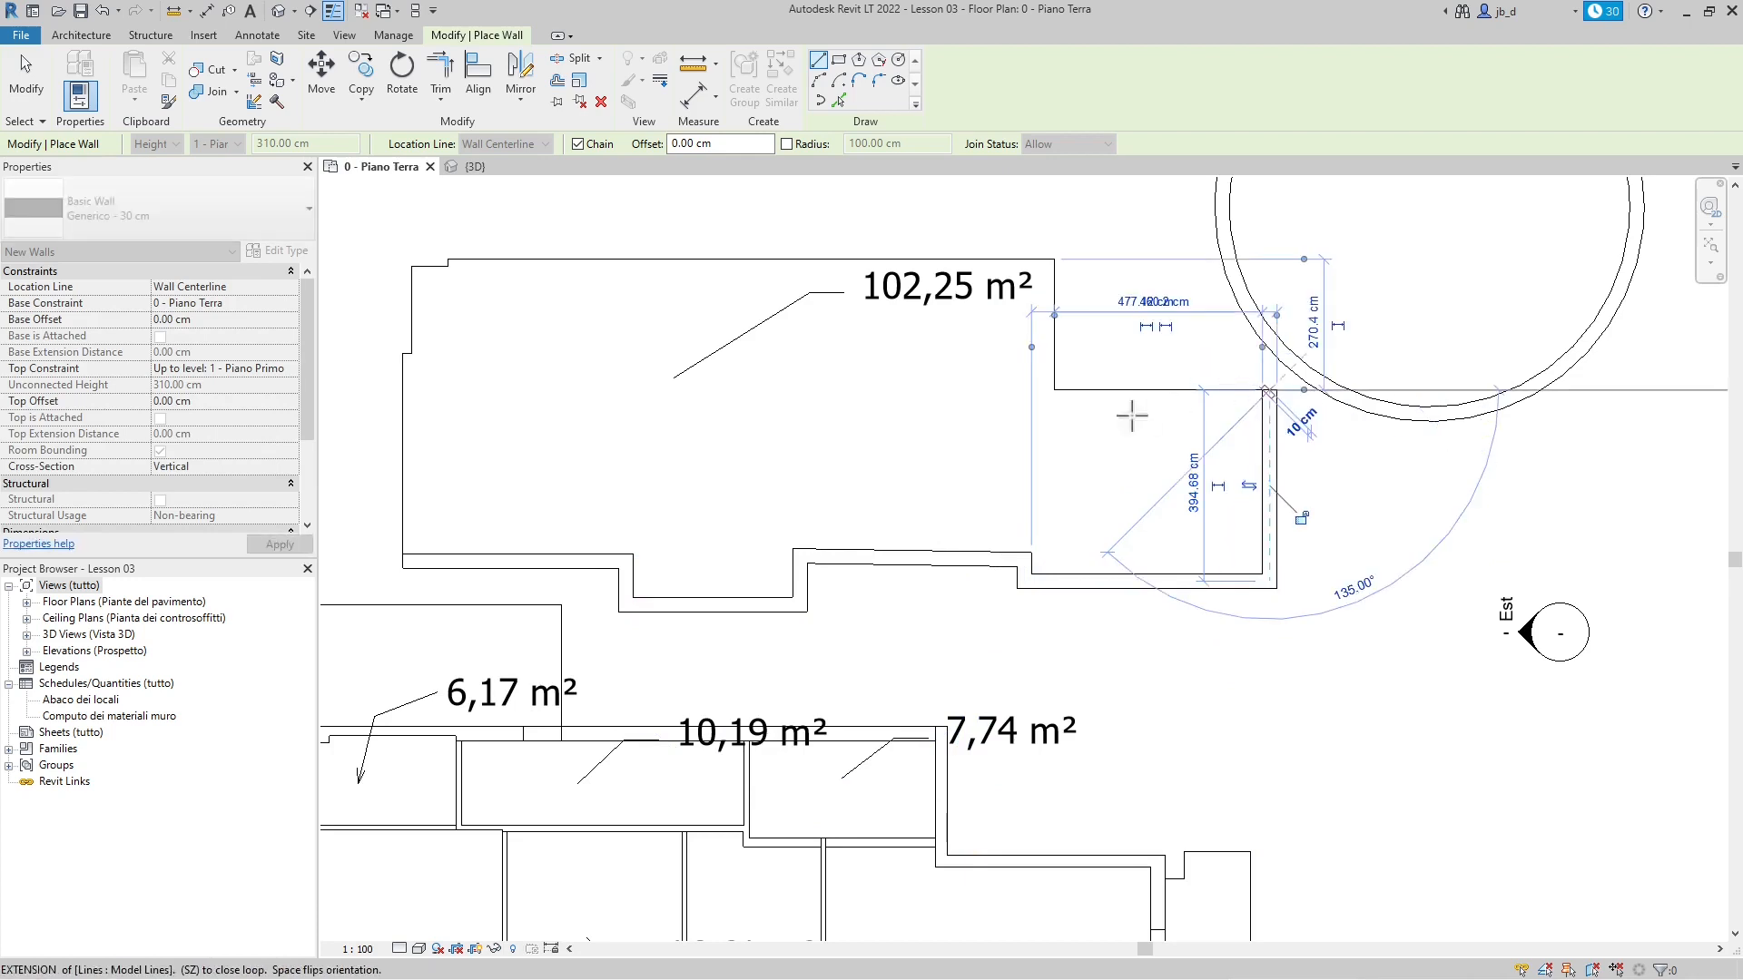
Step: Try to trace the top edge of the outline's right-hand wing, and delete the slanted wall
left_click(1053, 398)
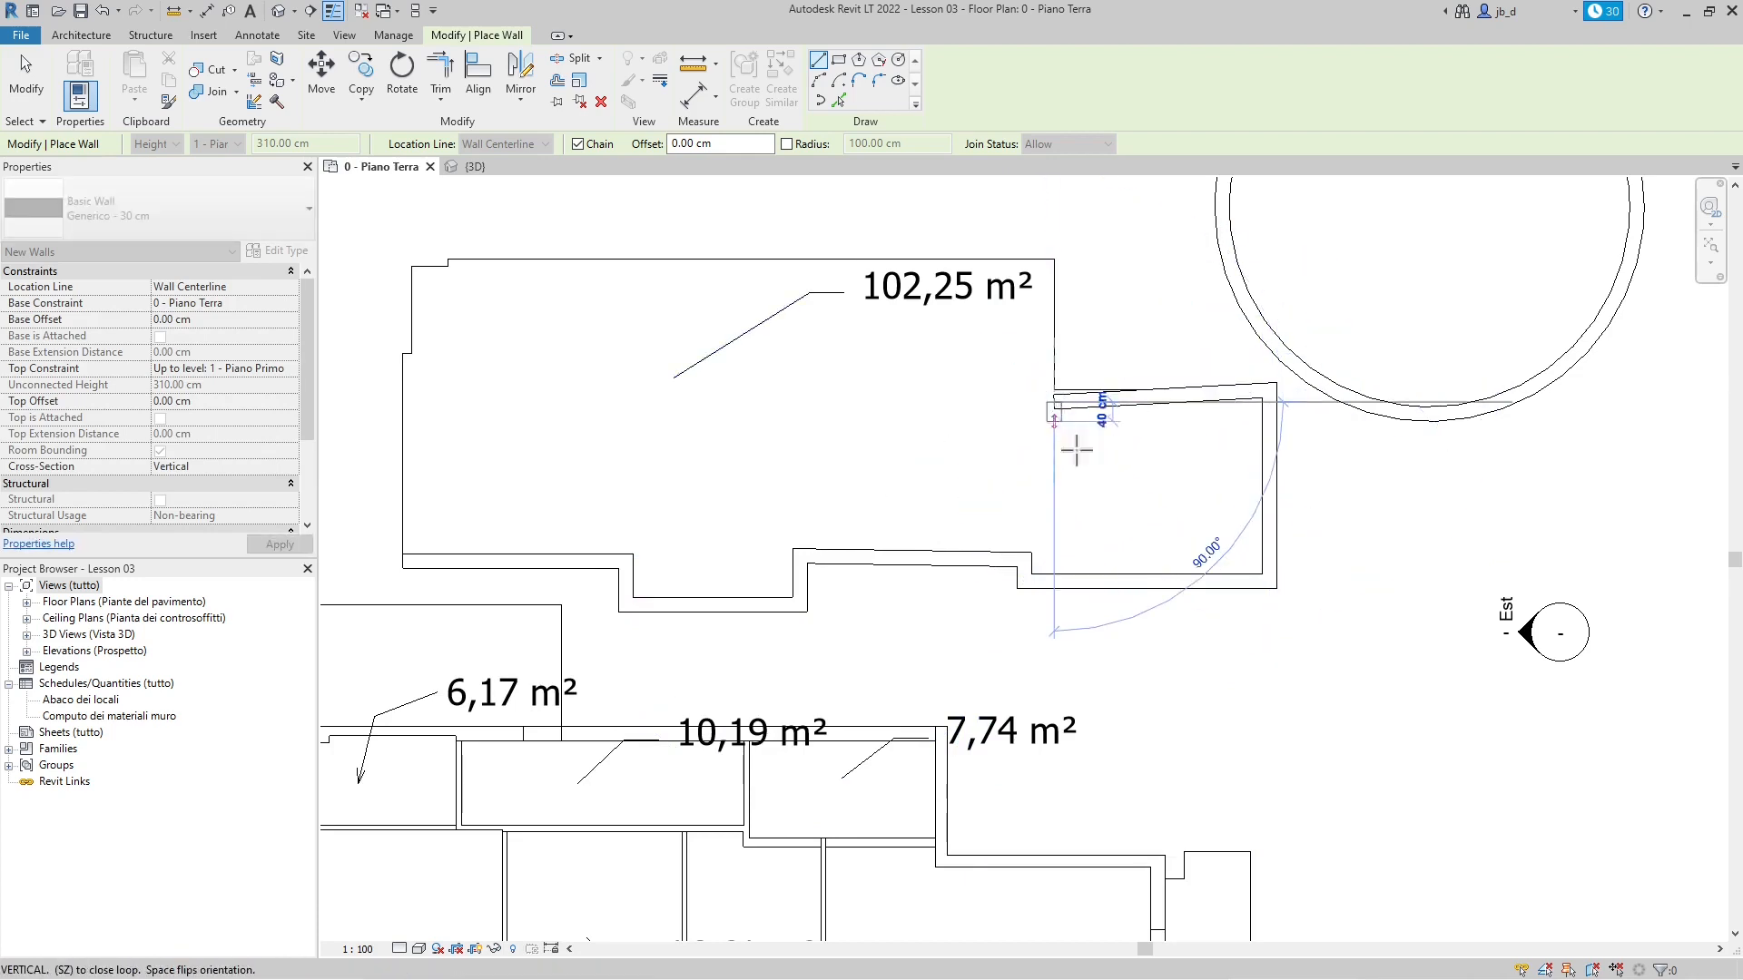
key("Escape")
key("Escape")
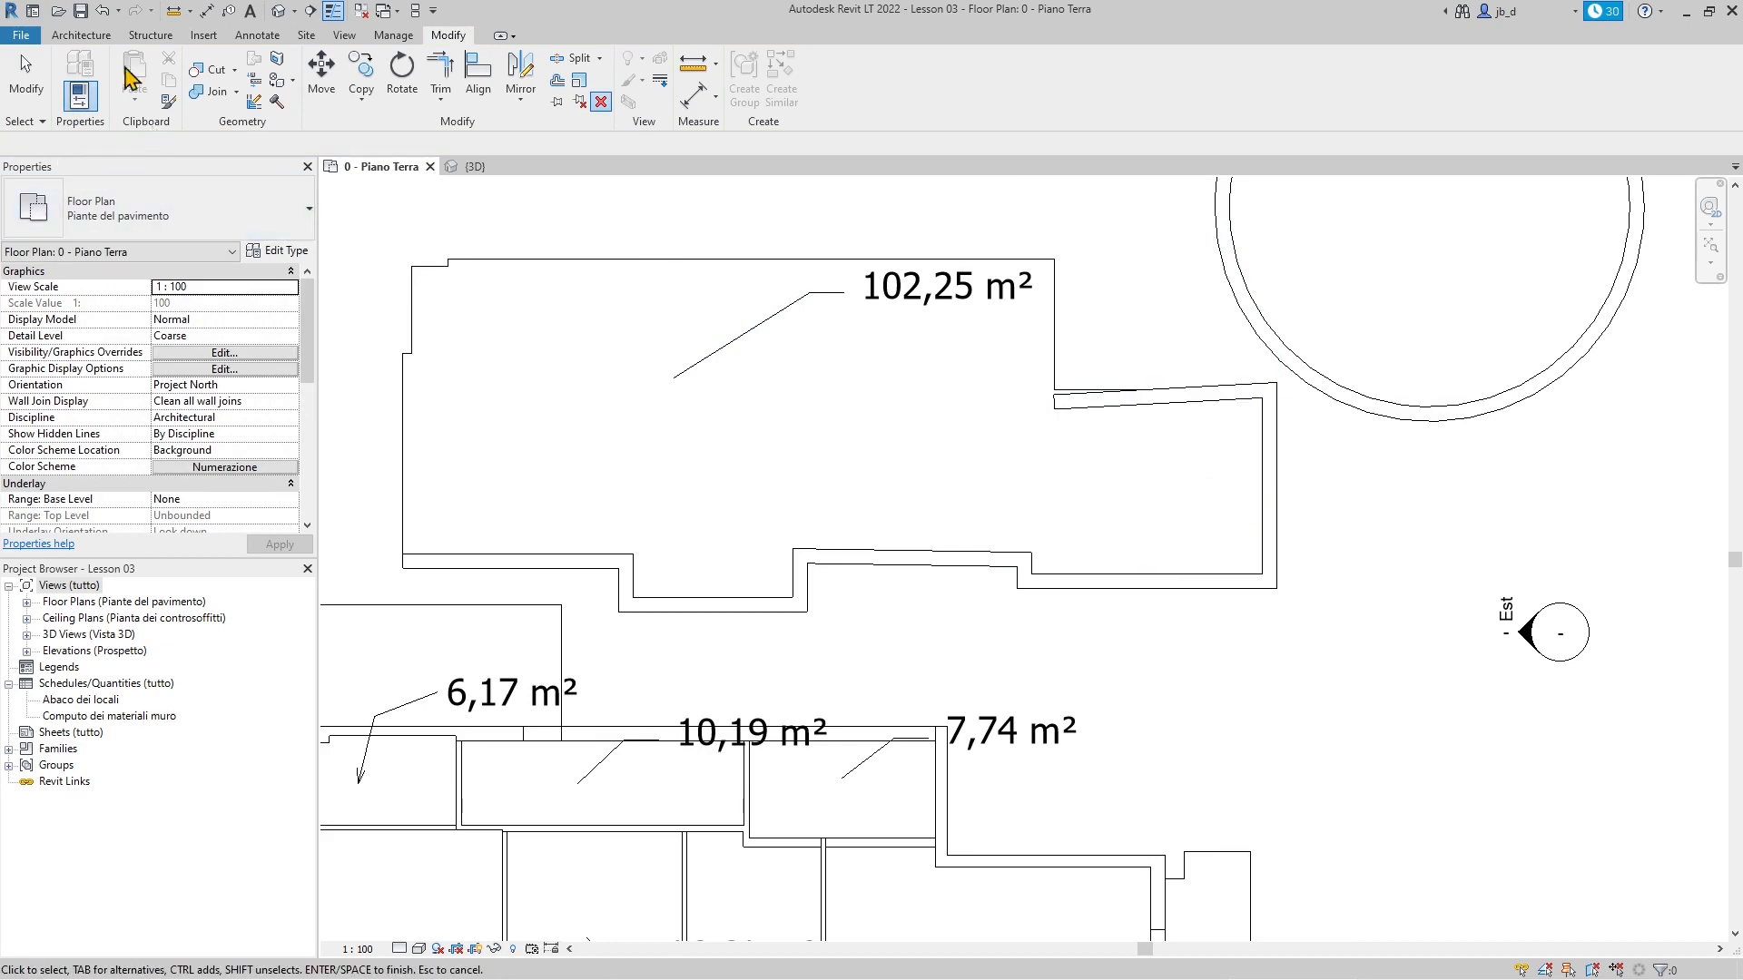
left_click(1109, 402)
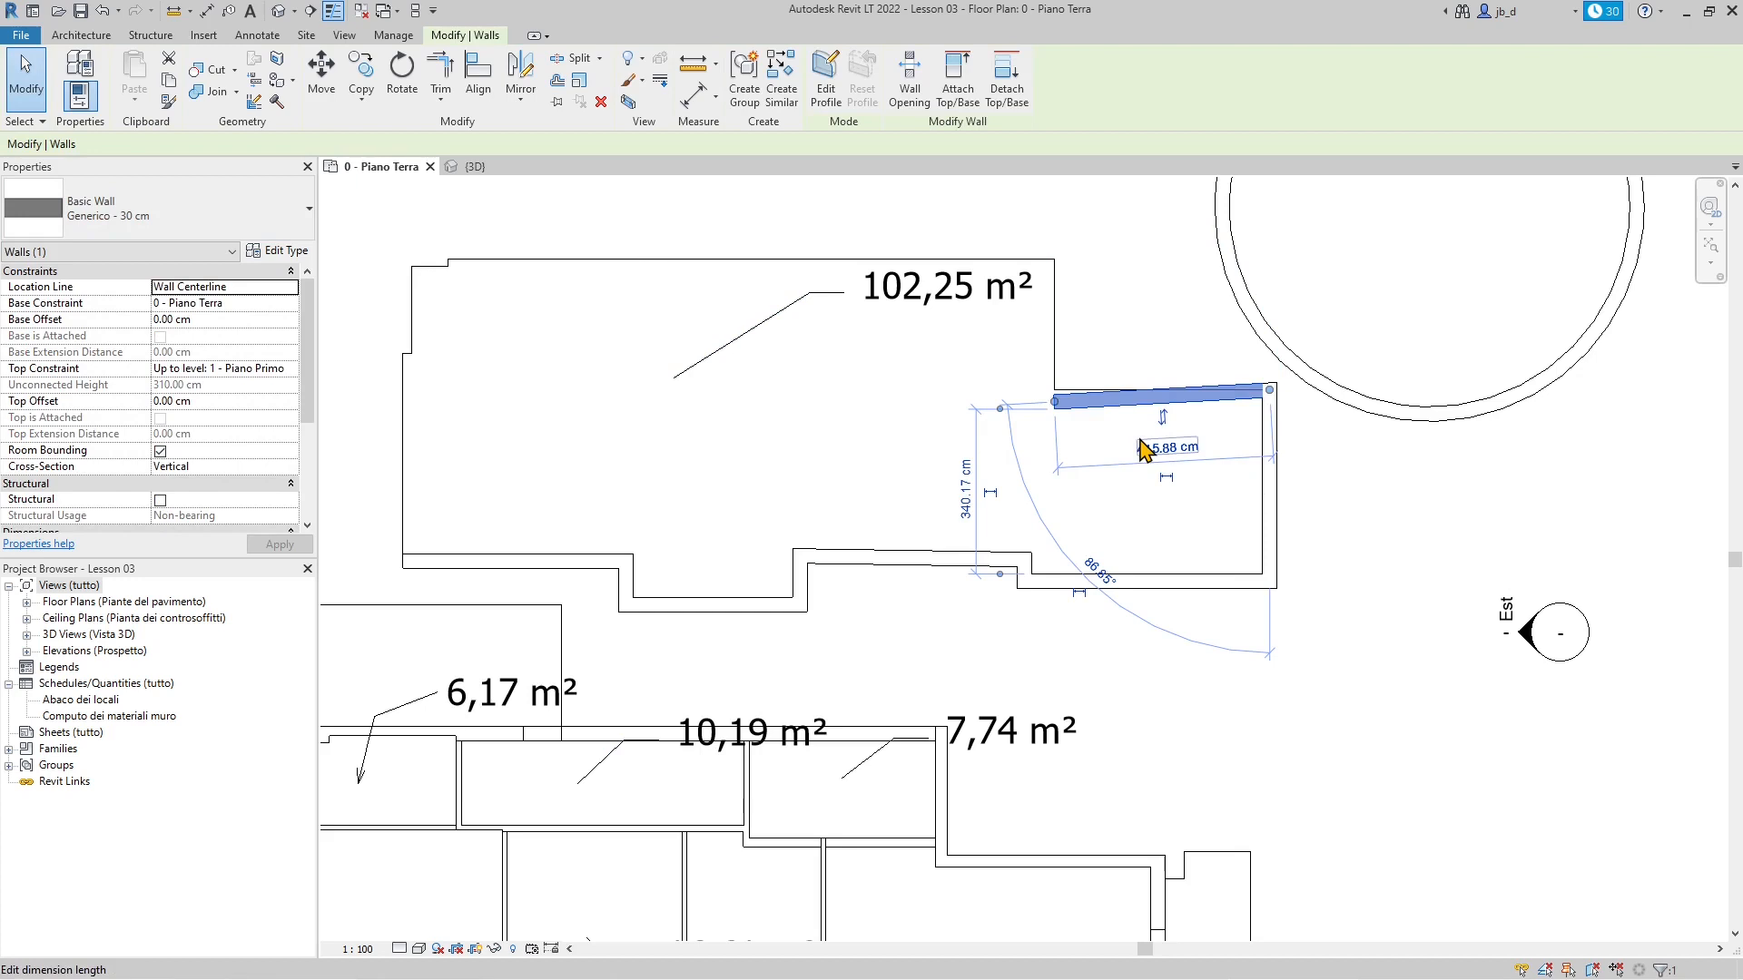
left_click(840, 354)
Step: Trace walls from the right-hand wing's upper corner to the inner corner, about 270 cm up, and along the 102,25 m² outline's top edge
left_click(81, 34)
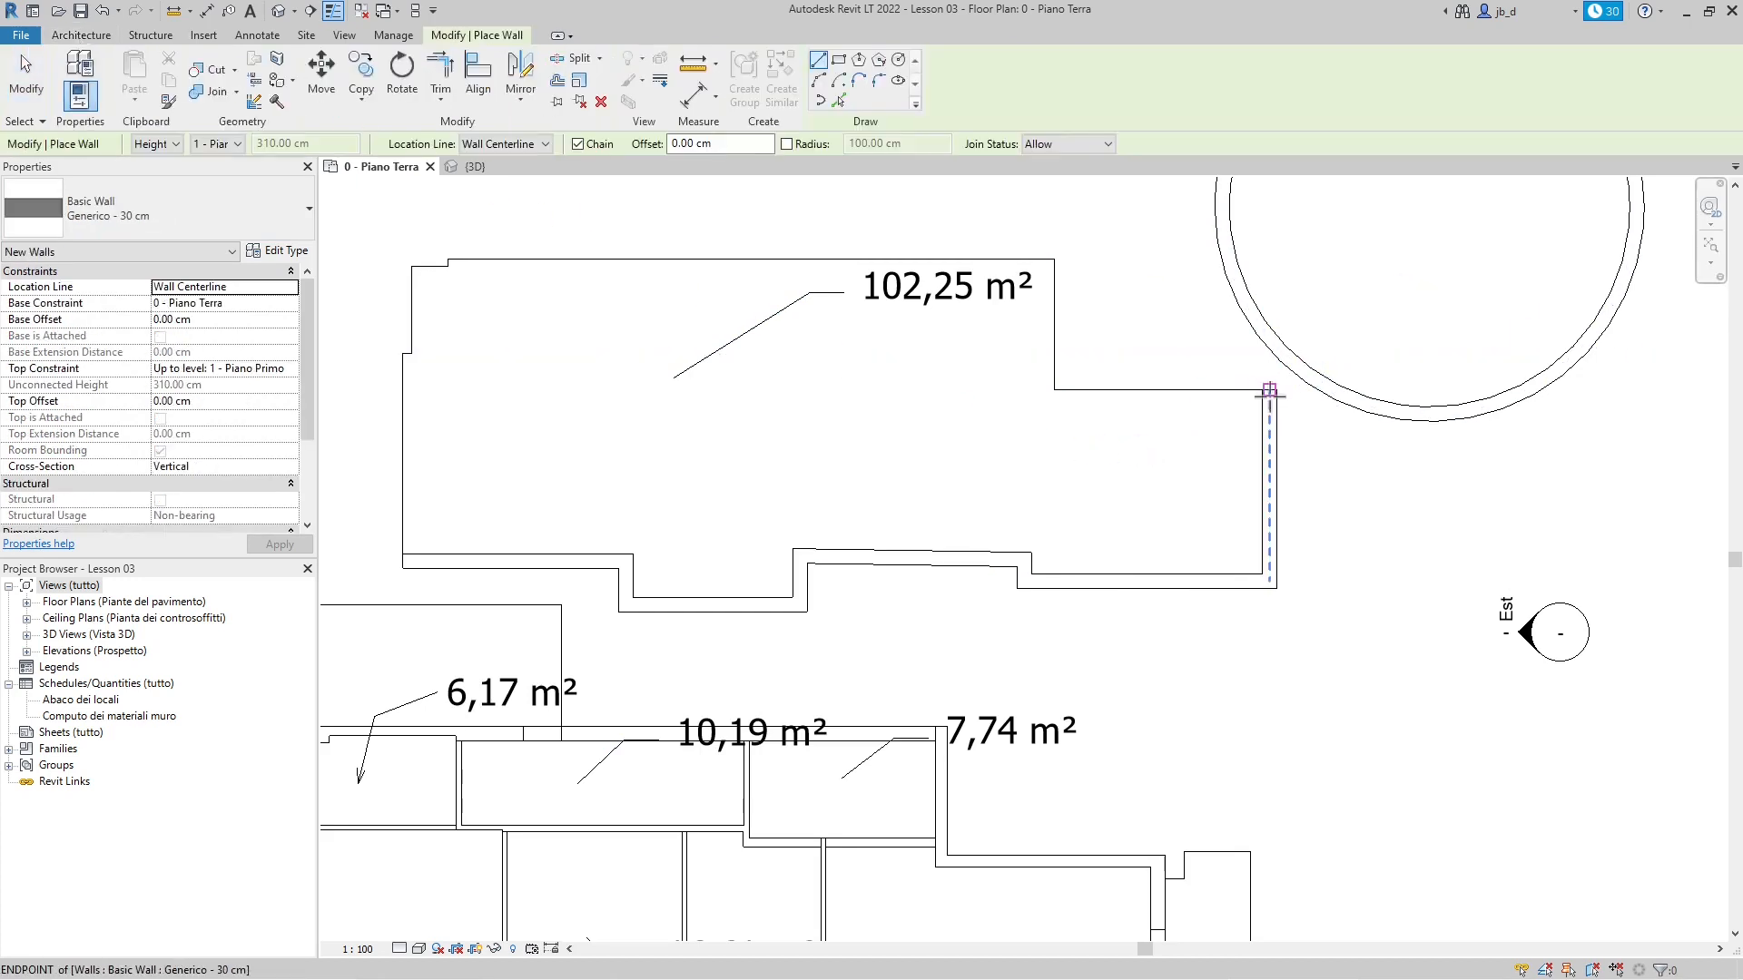
left_click(1268, 390)
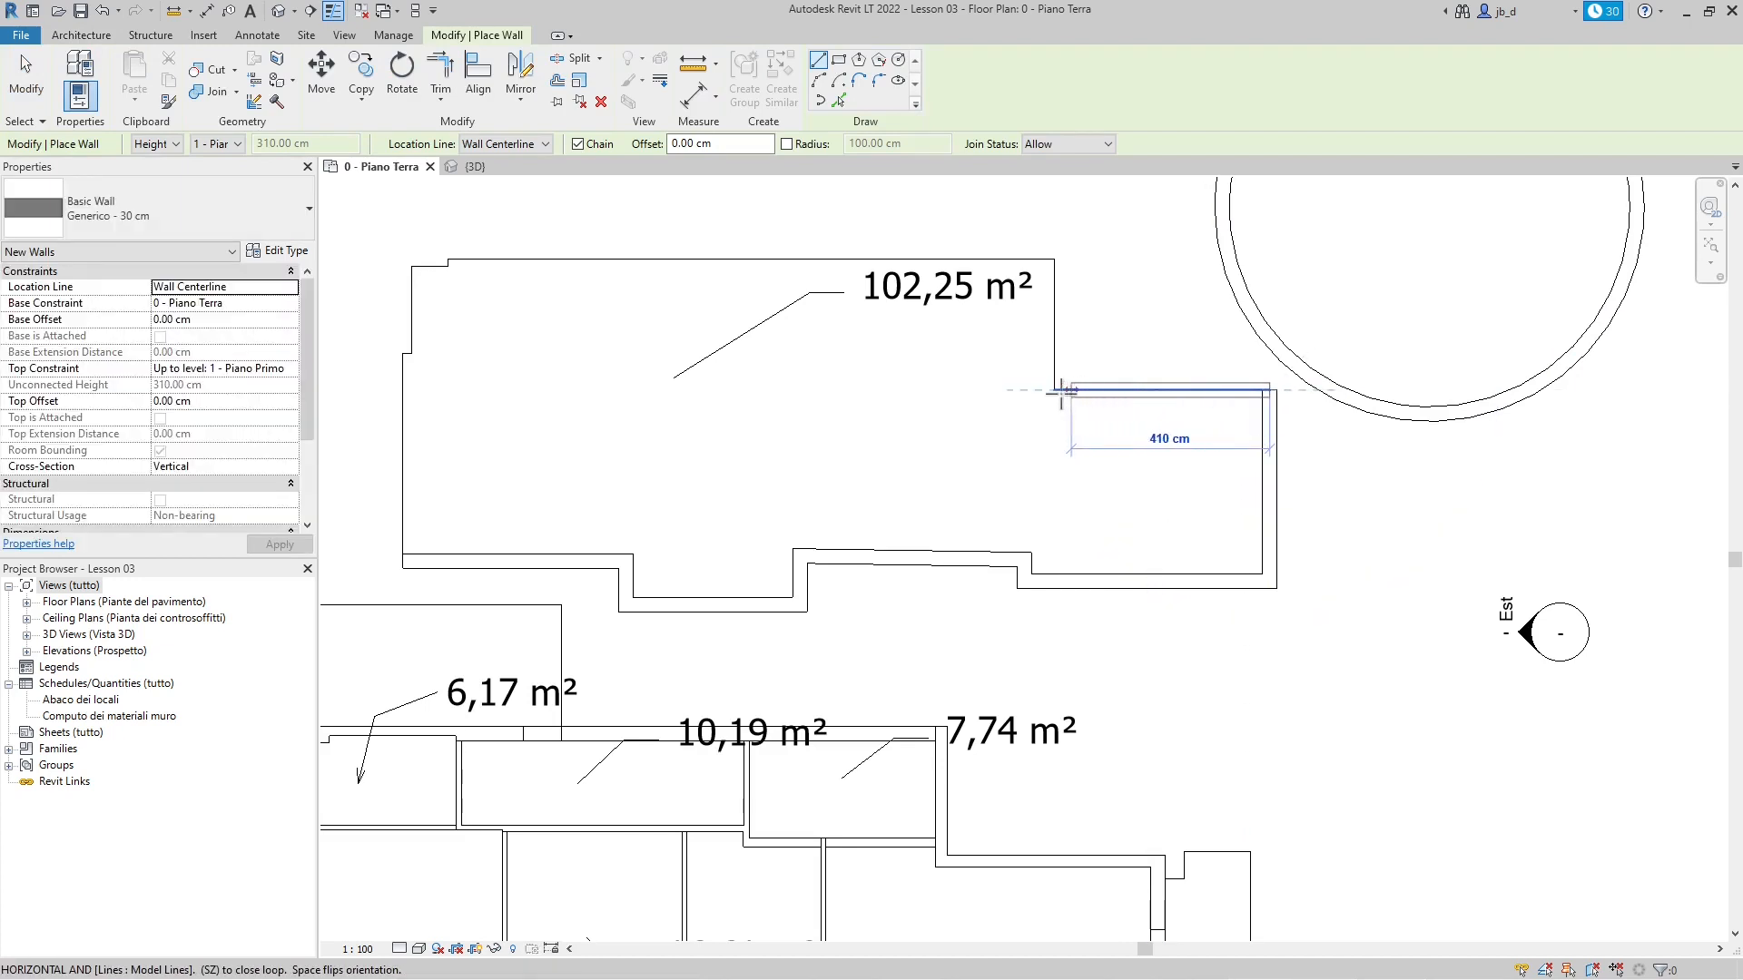
scroll(1267, 390, "up", 5)
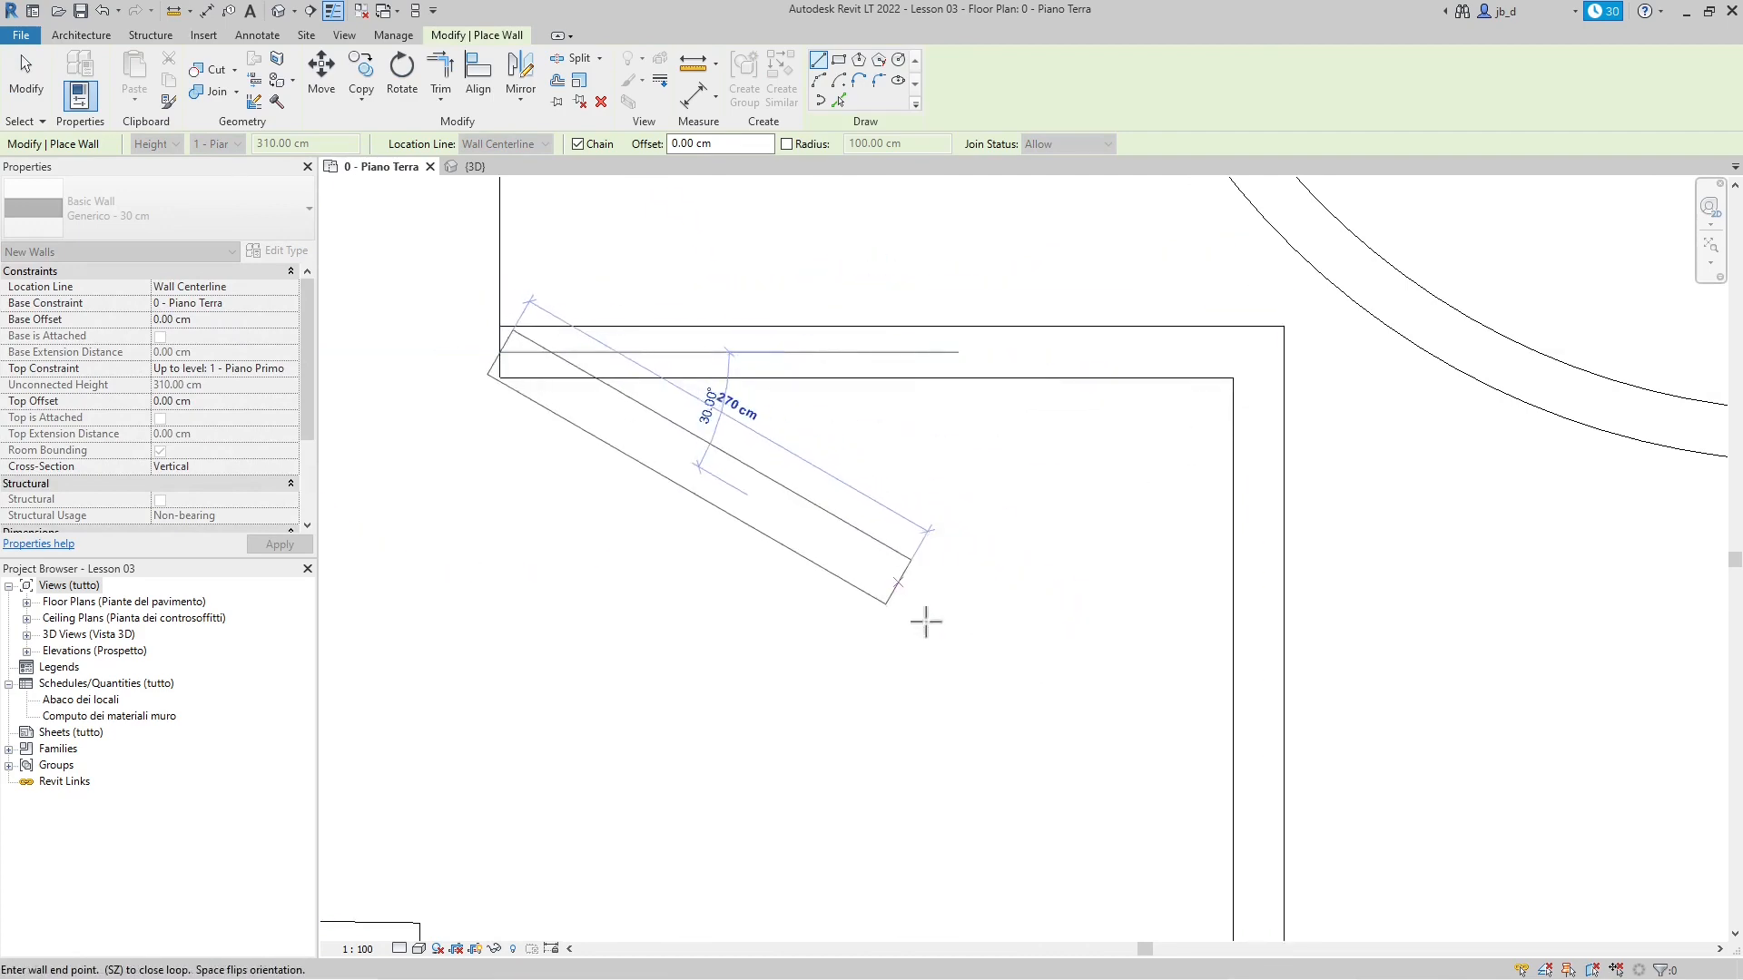
scroll(999, 703, "down", 3)
left_click(785, 354)
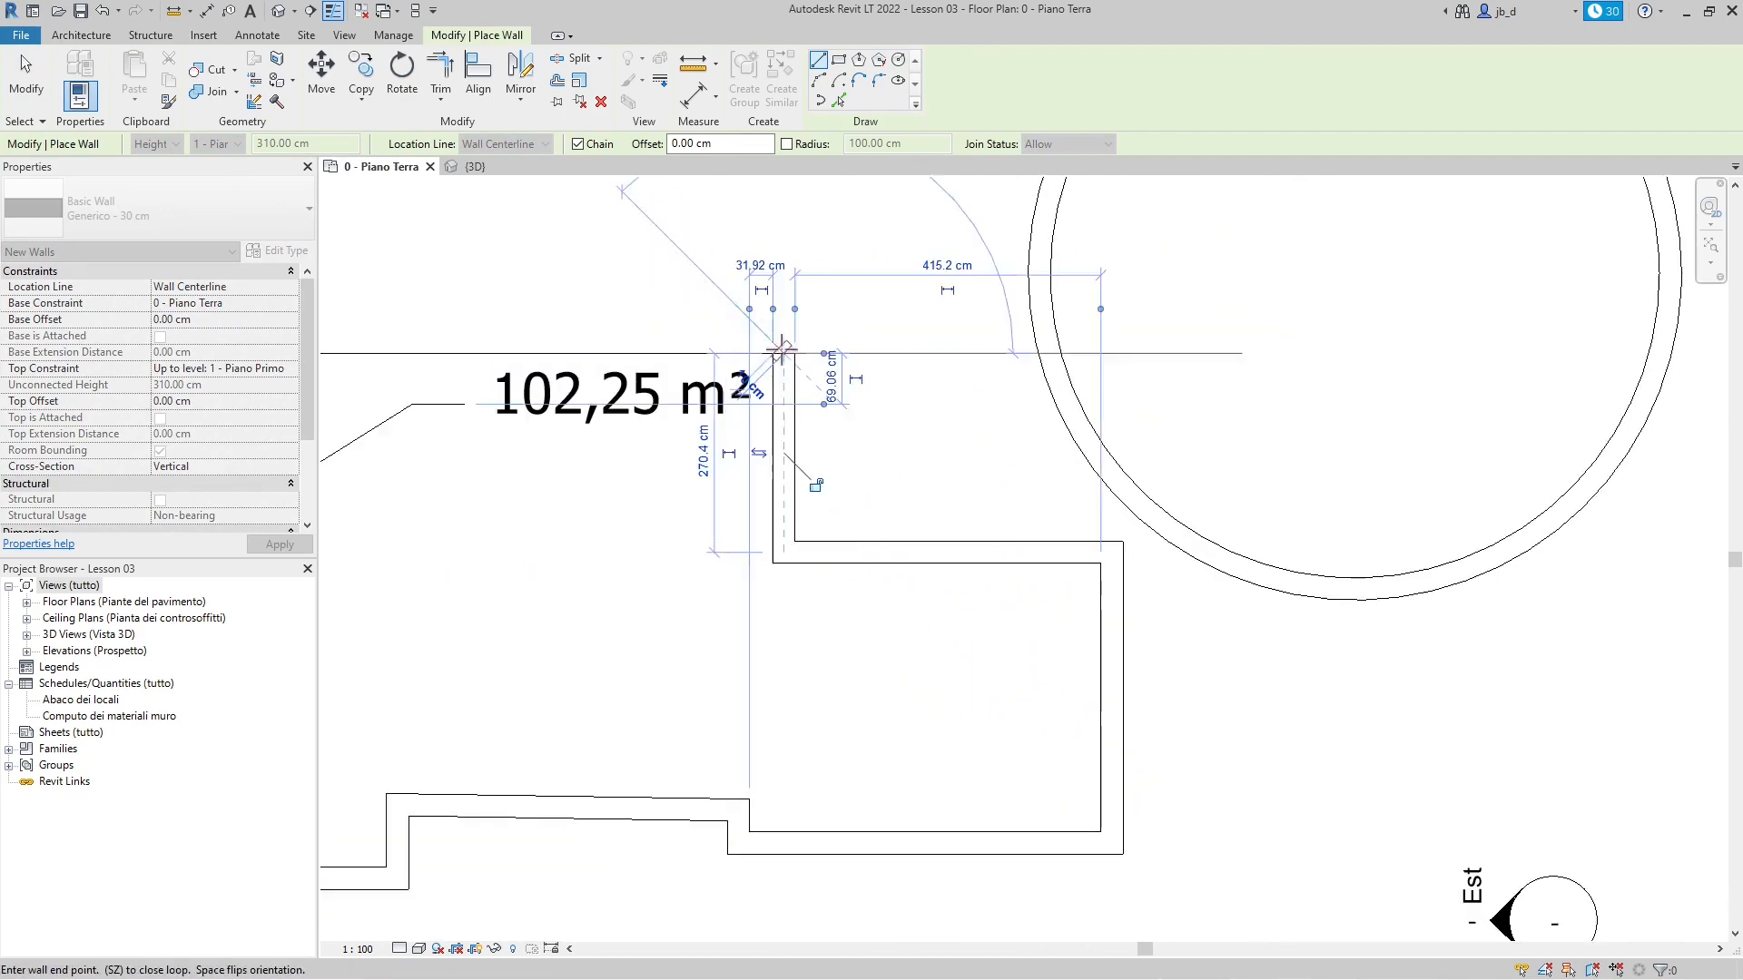
scroll(1052, 498, "down", 1)
scroll(1318, 474, "down", 2)
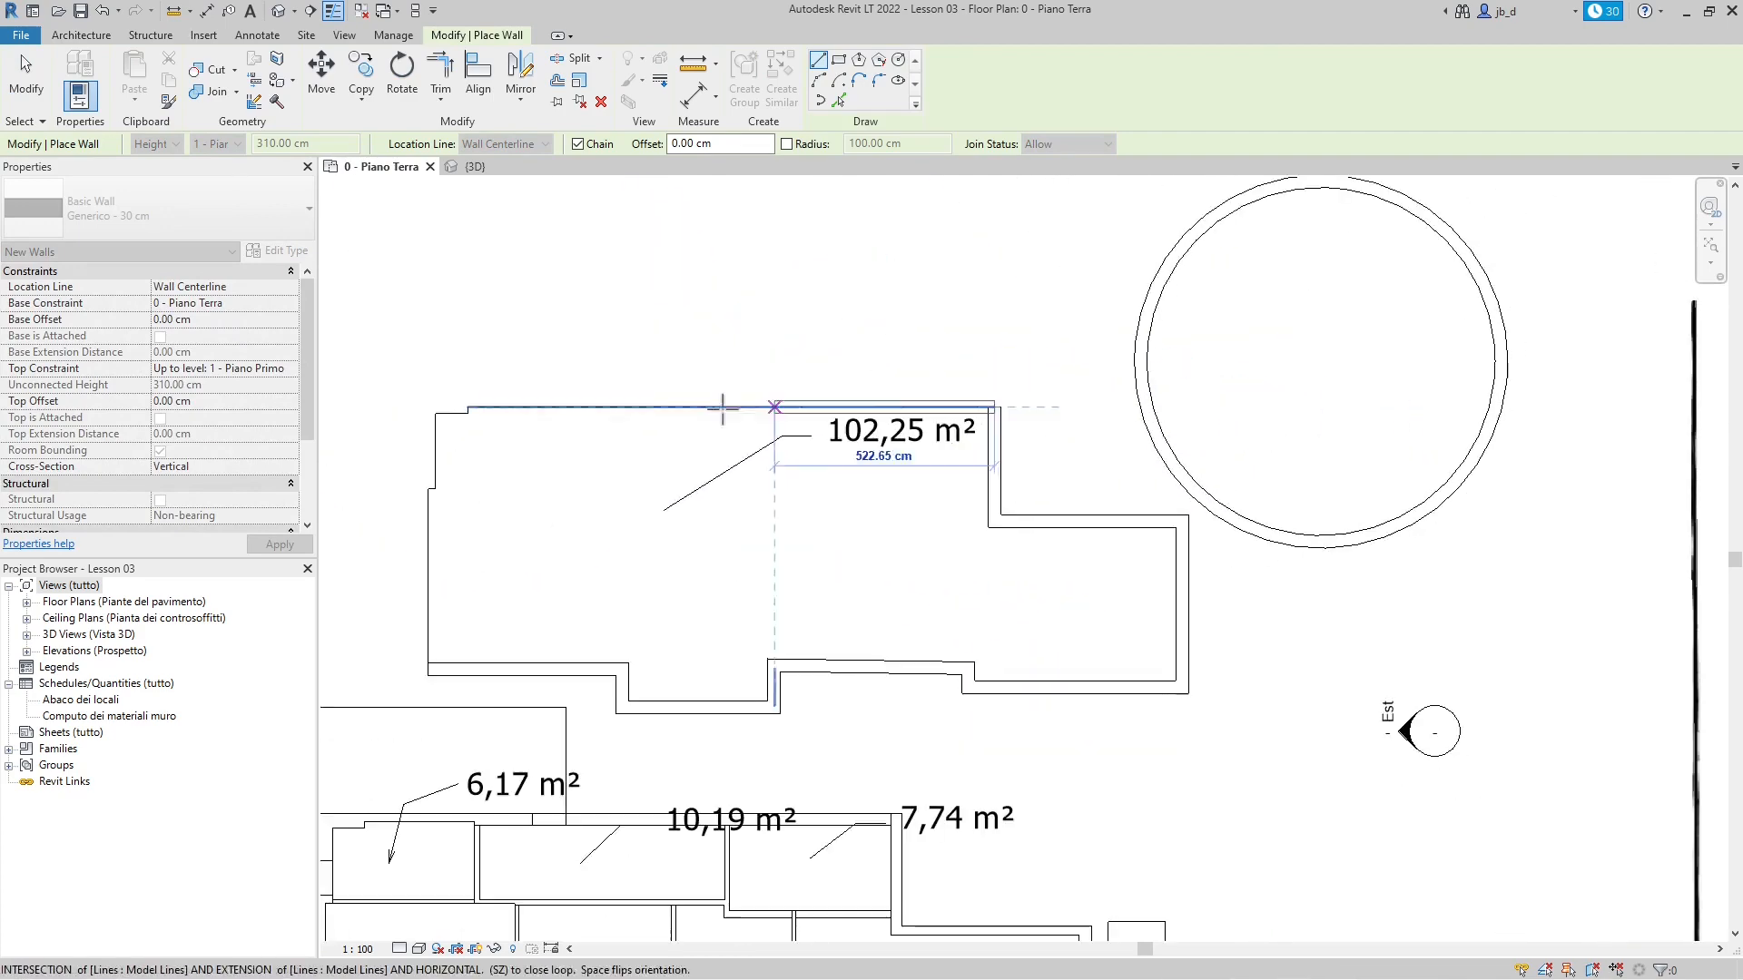
left_click(463, 408)
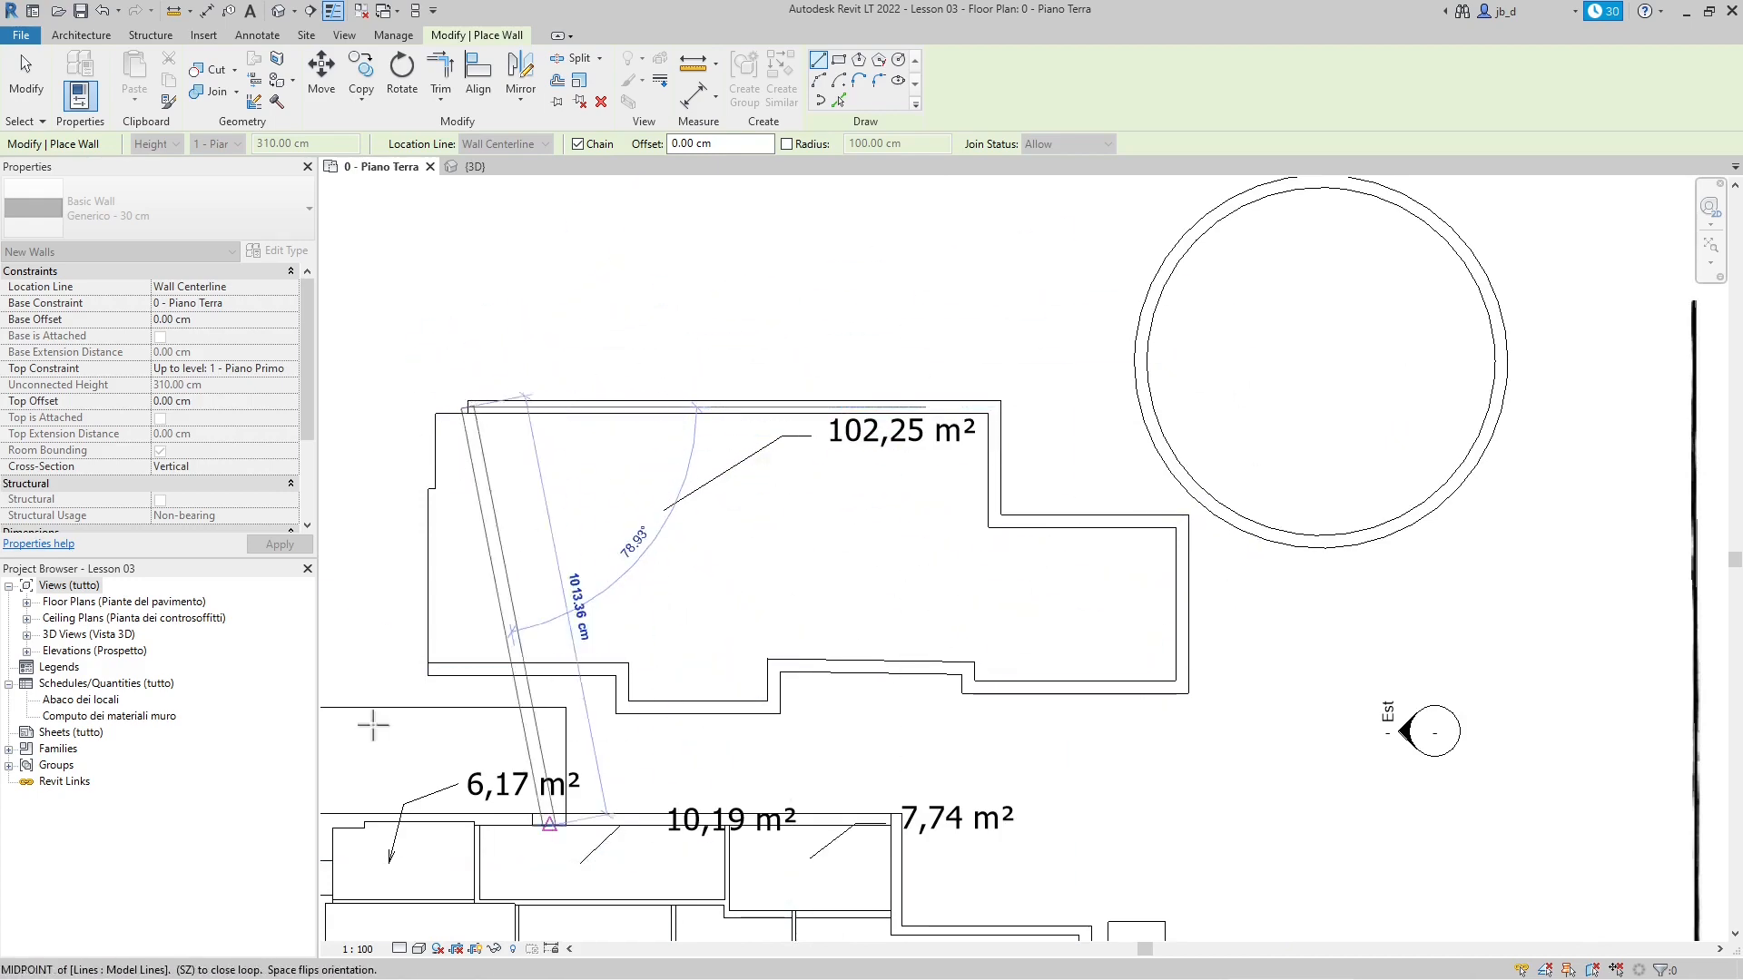
Step: End the wall chain and undo all the walls traced by hand around the 102,25 m² outline
key("Escape")
key("Escape")
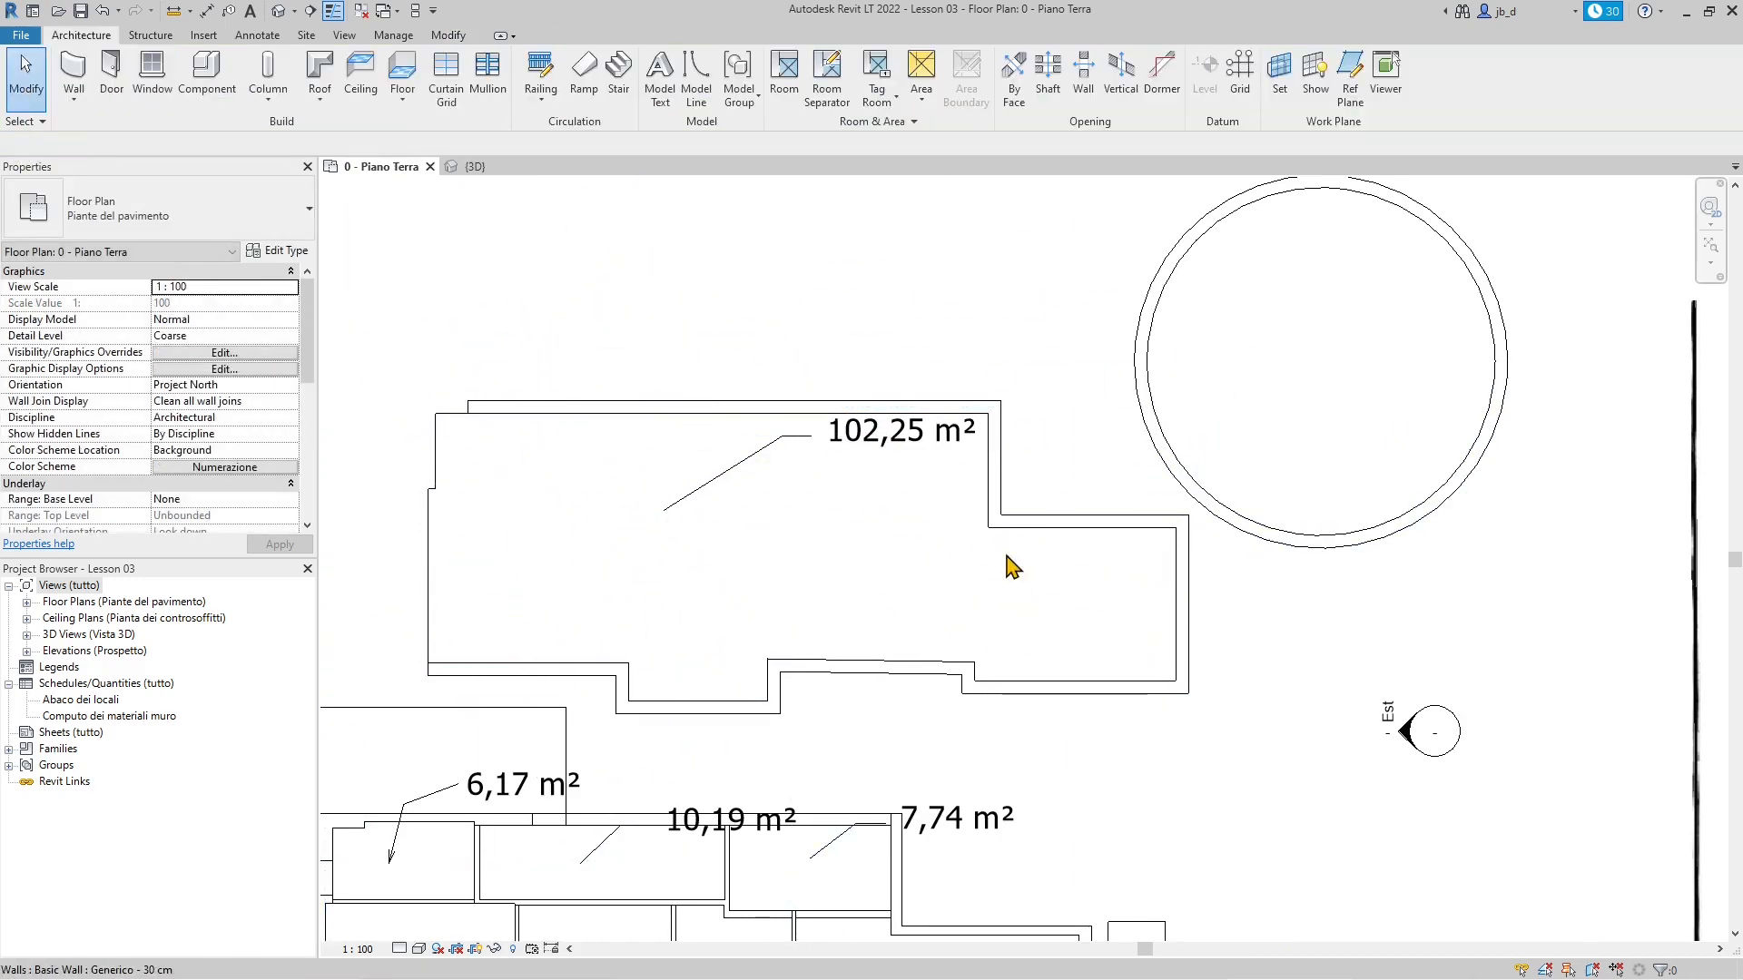
scroll(1013, 567, "down", 2)
middle_click_drag(864, 662, 954, 580)
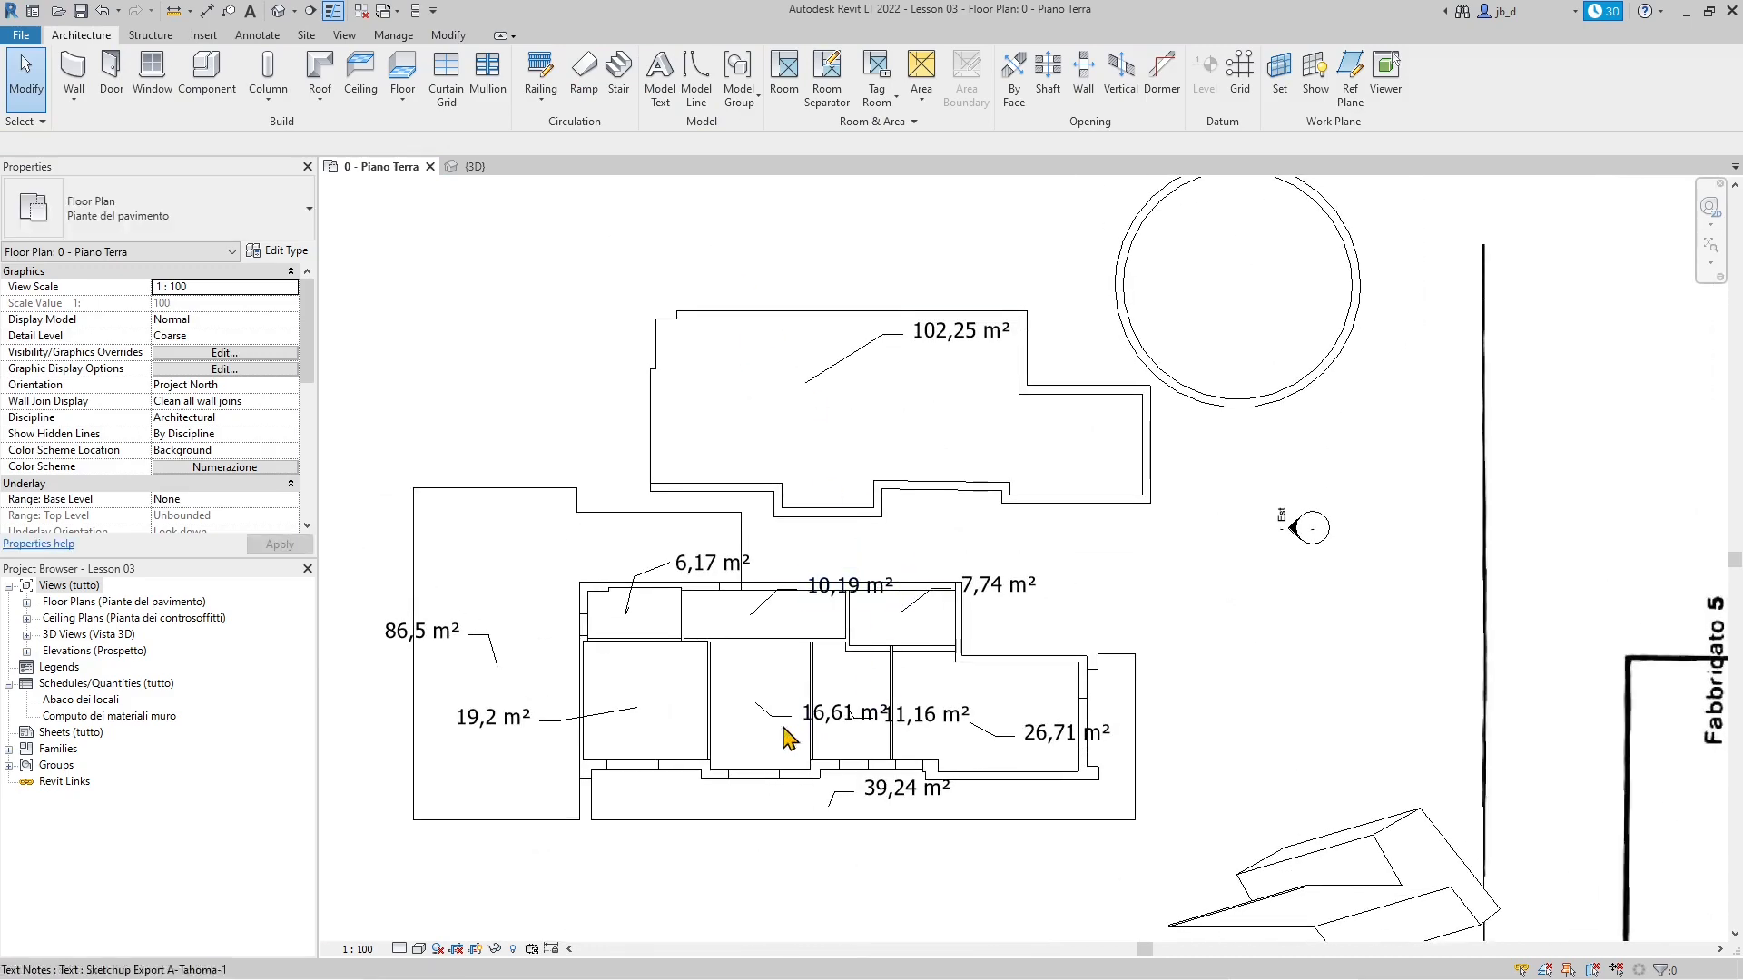
scroll(871, 575, "up", 4)
scroll(1085, 576, "down", 2)
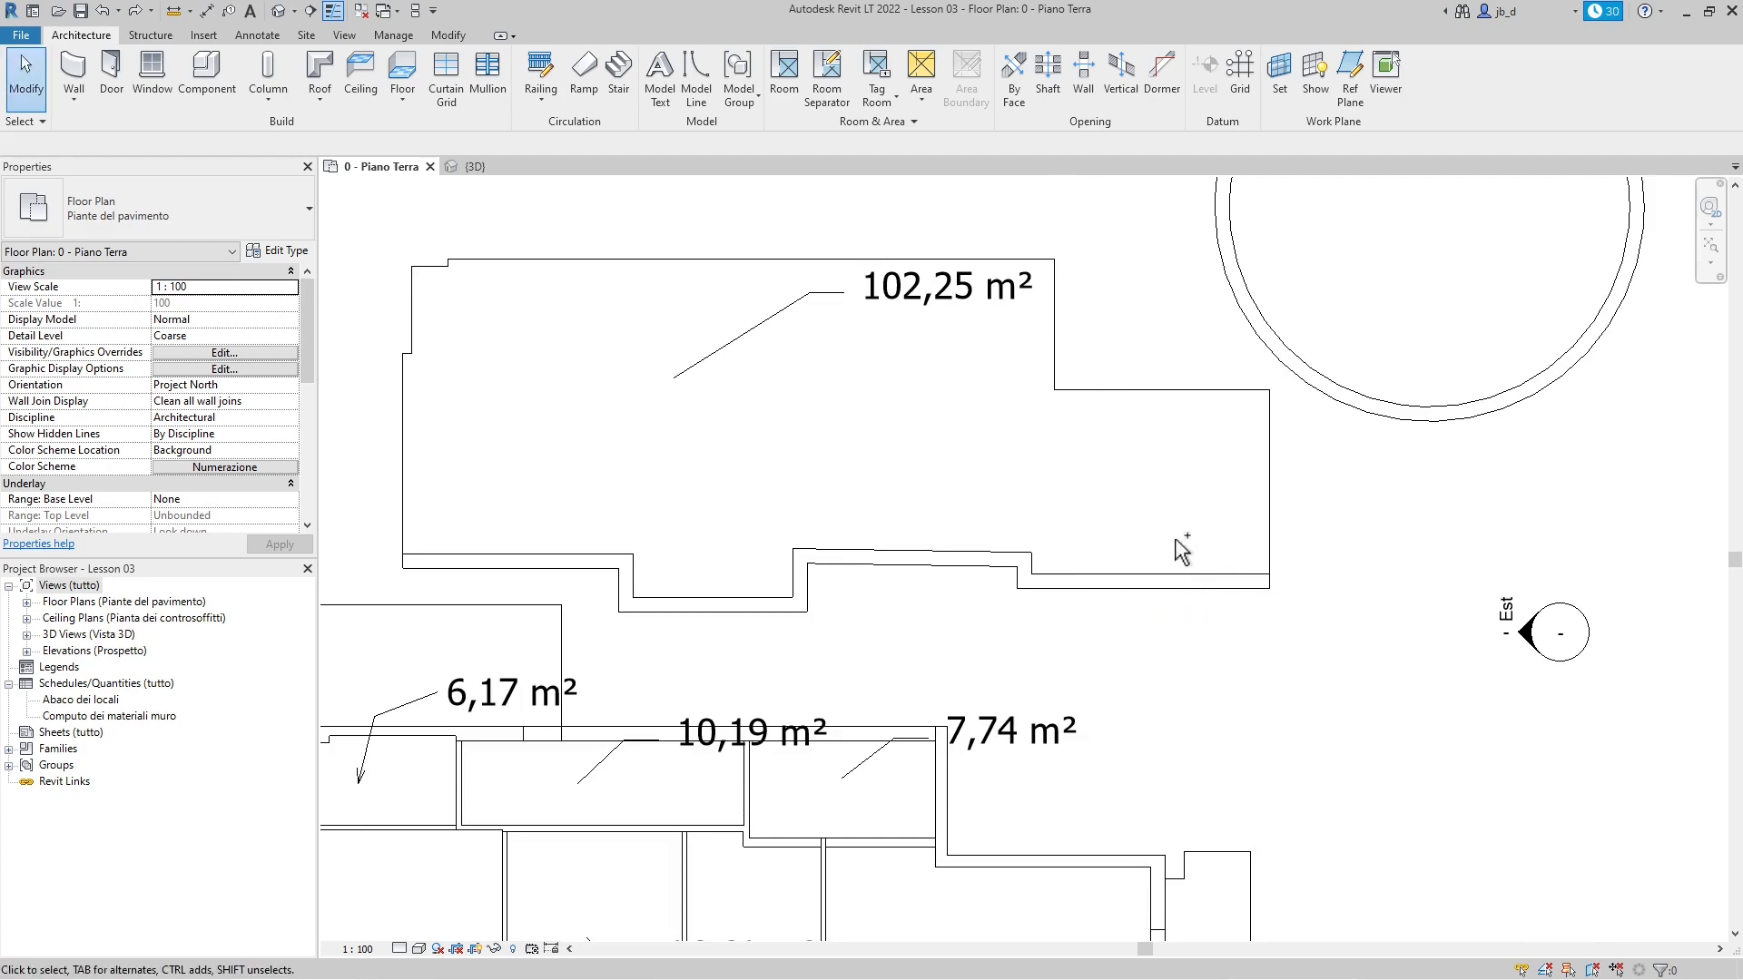
scroll(1099, 576, "up", 4)
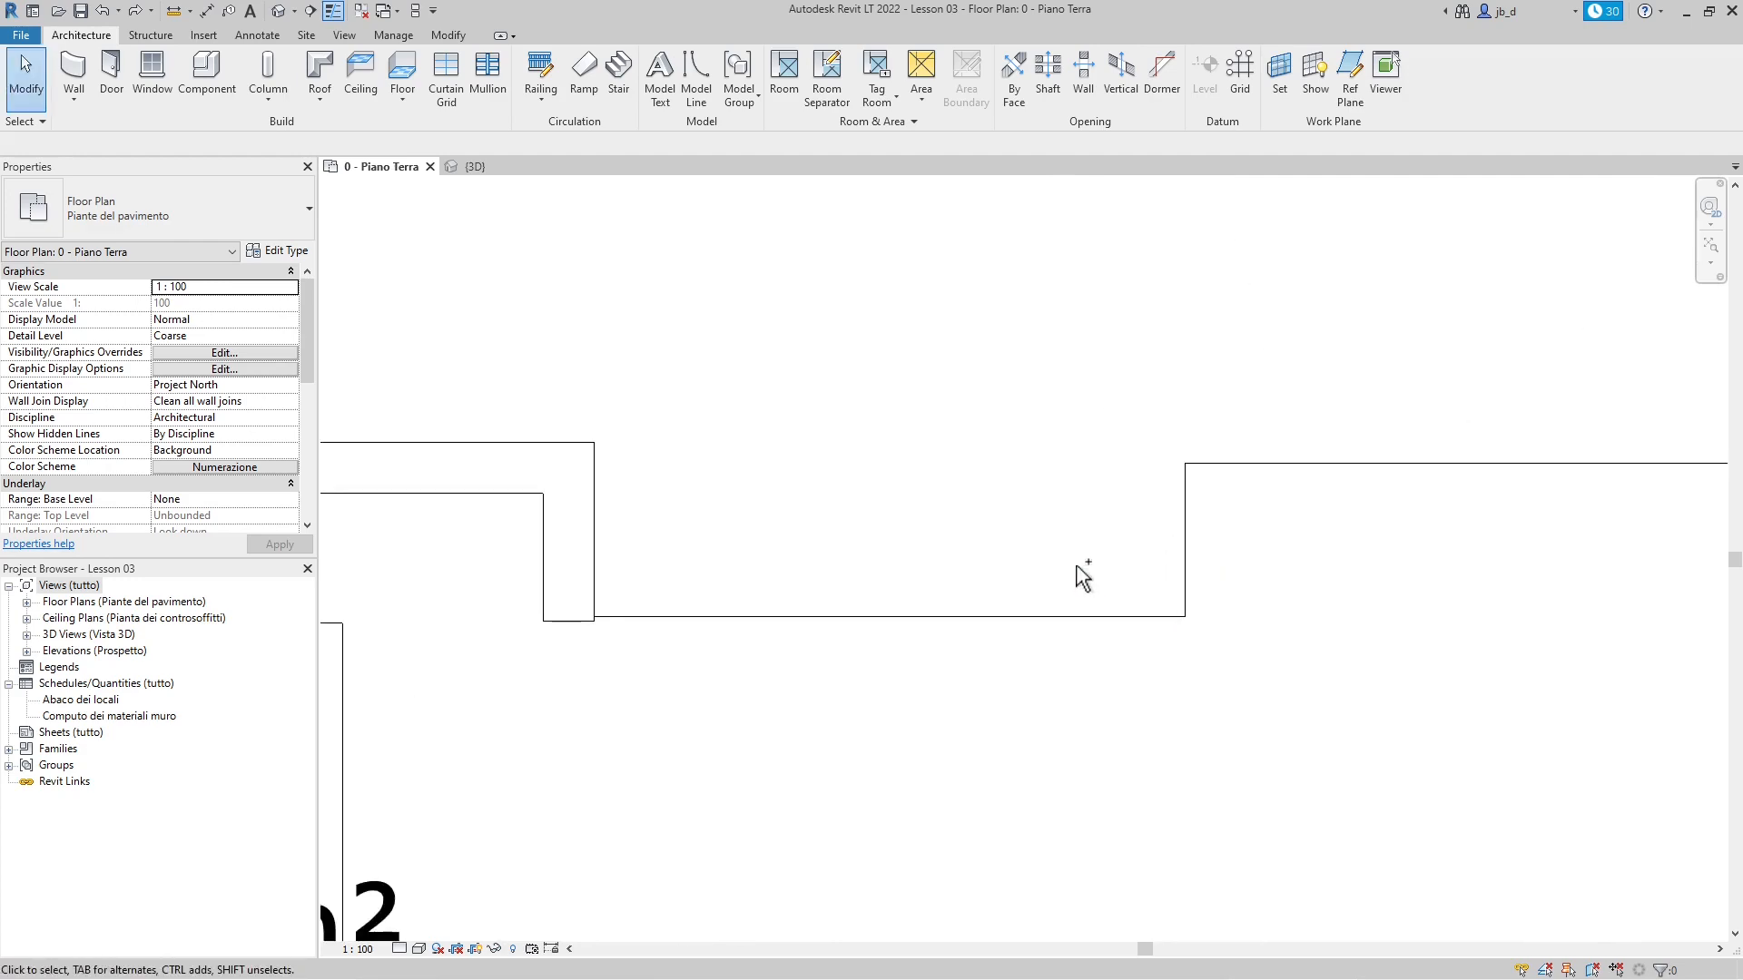
scroll(1080, 576, "down", 3)
scroll(231, 506, "down", 4)
scroll(679, 649, "down", 6)
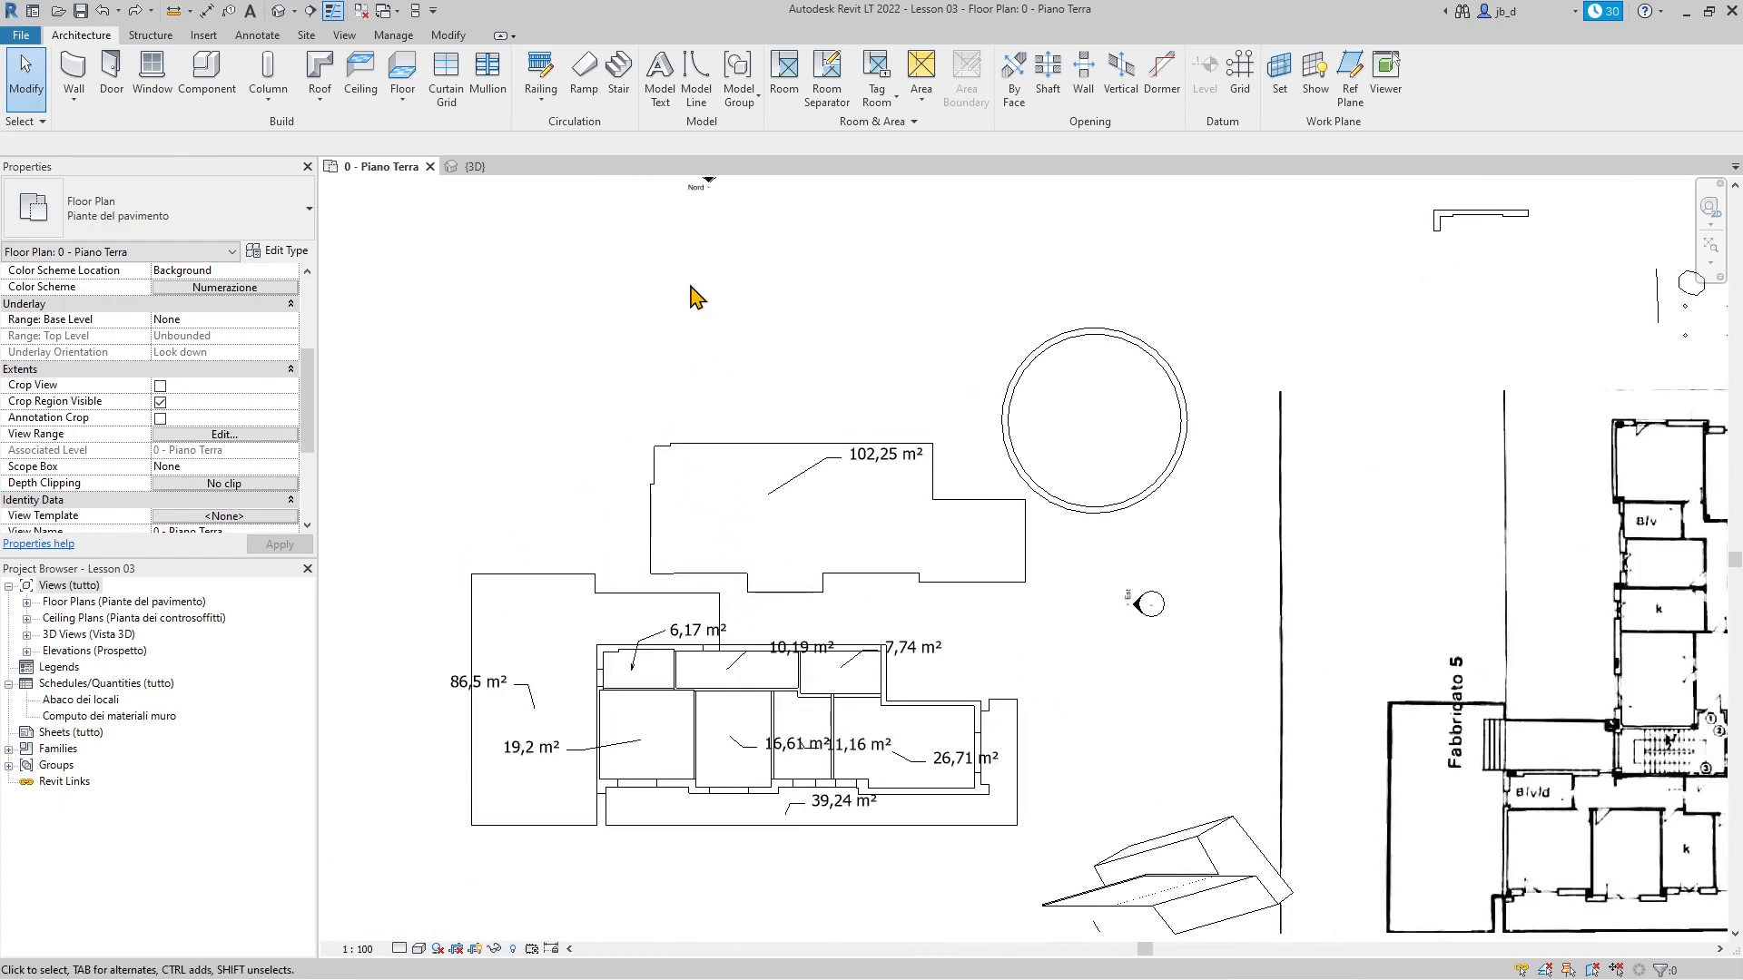
Step: Place Generico - 30 cm walls with Pick Lines on the 102,25 m² outline's lower edges, from the left corner past the protruding base
left_click(74, 72)
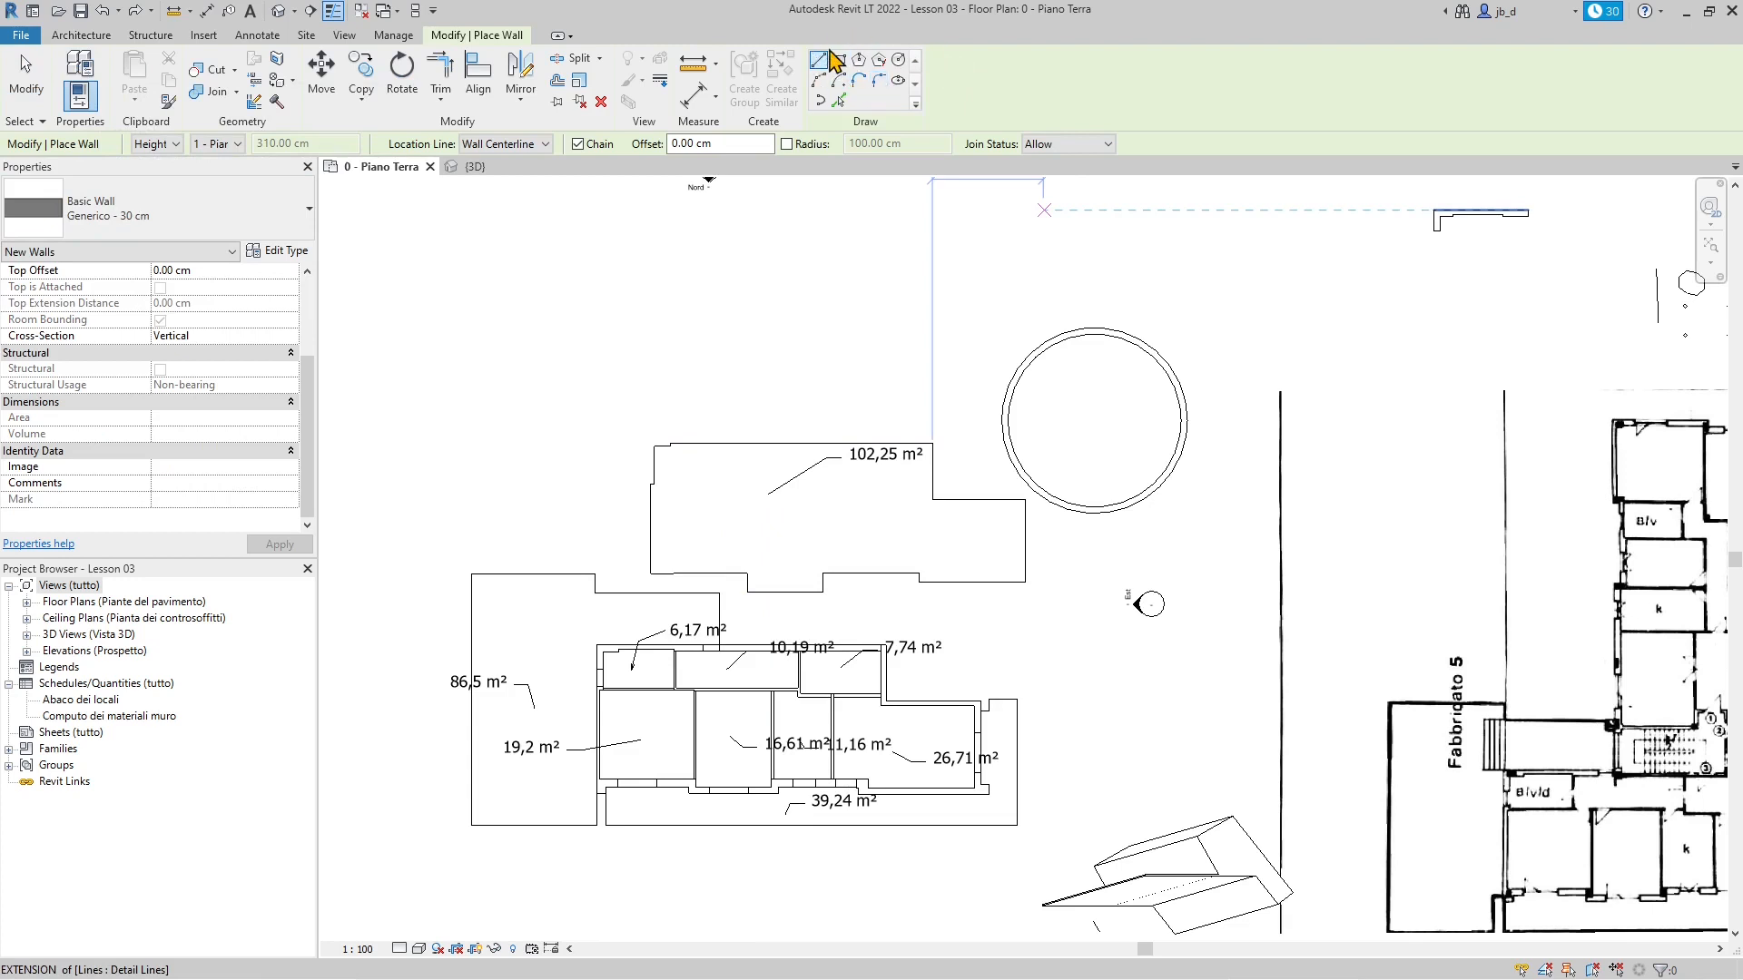
left_click(839, 101)
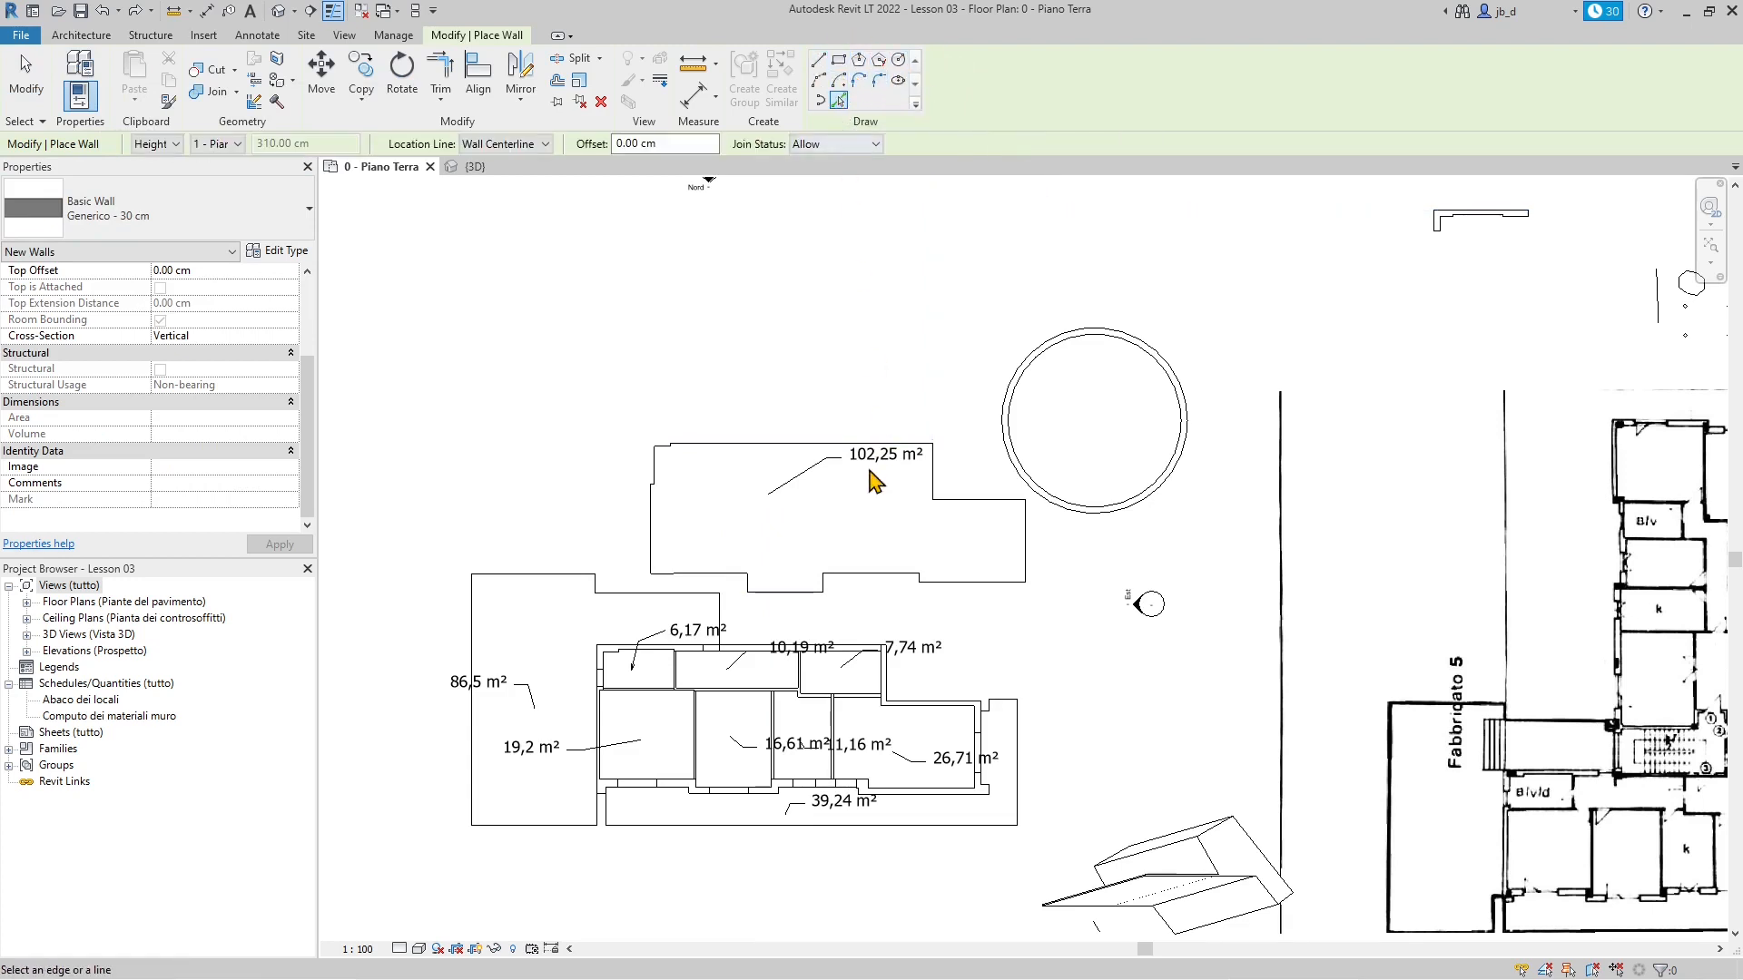
scroll(742, 613, "up", 5)
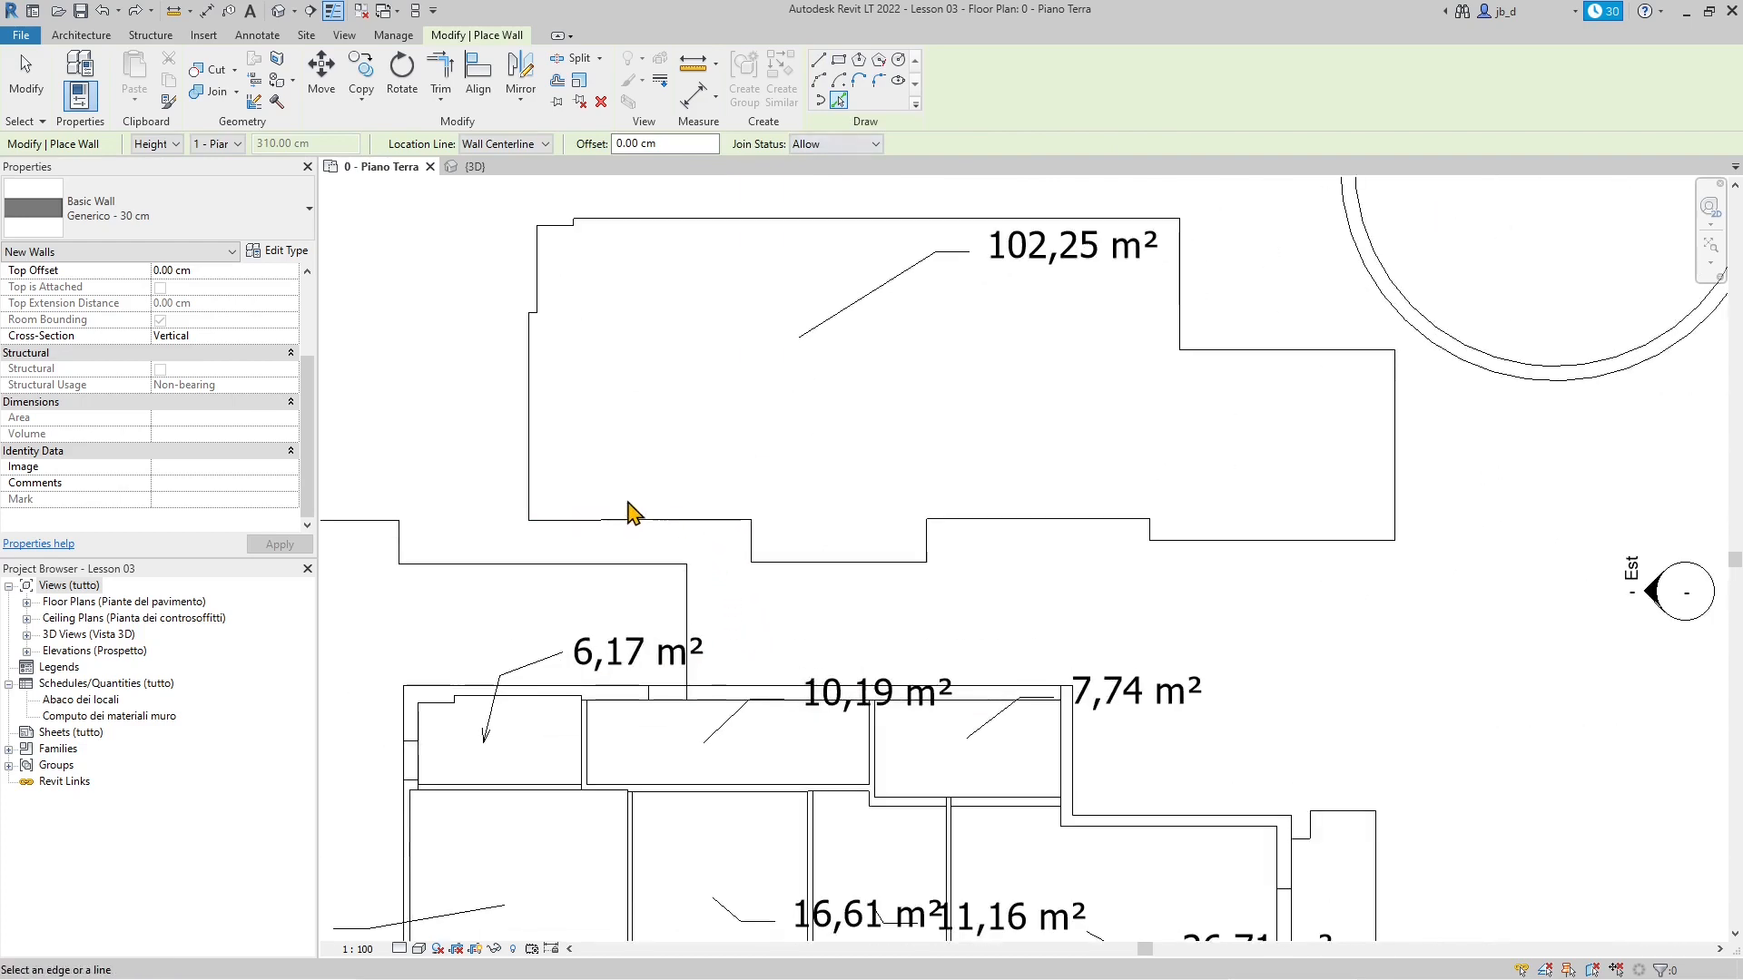
left_click(596, 521)
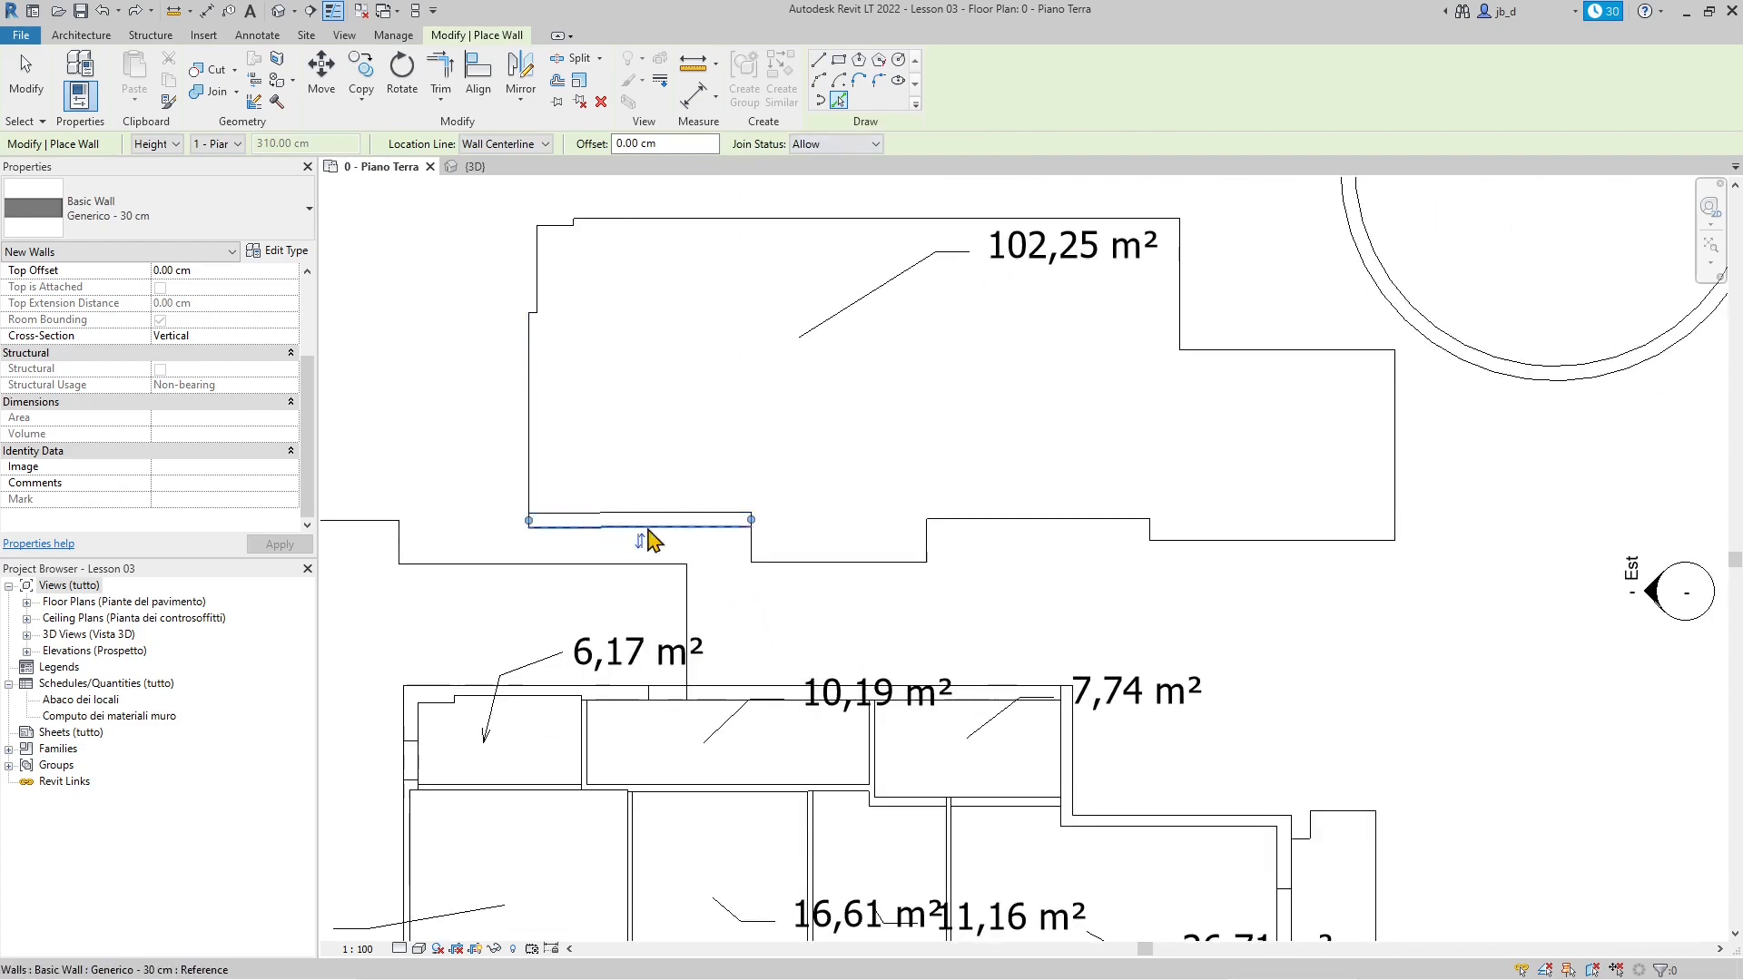
left_click(756, 547)
left_click(837, 566)
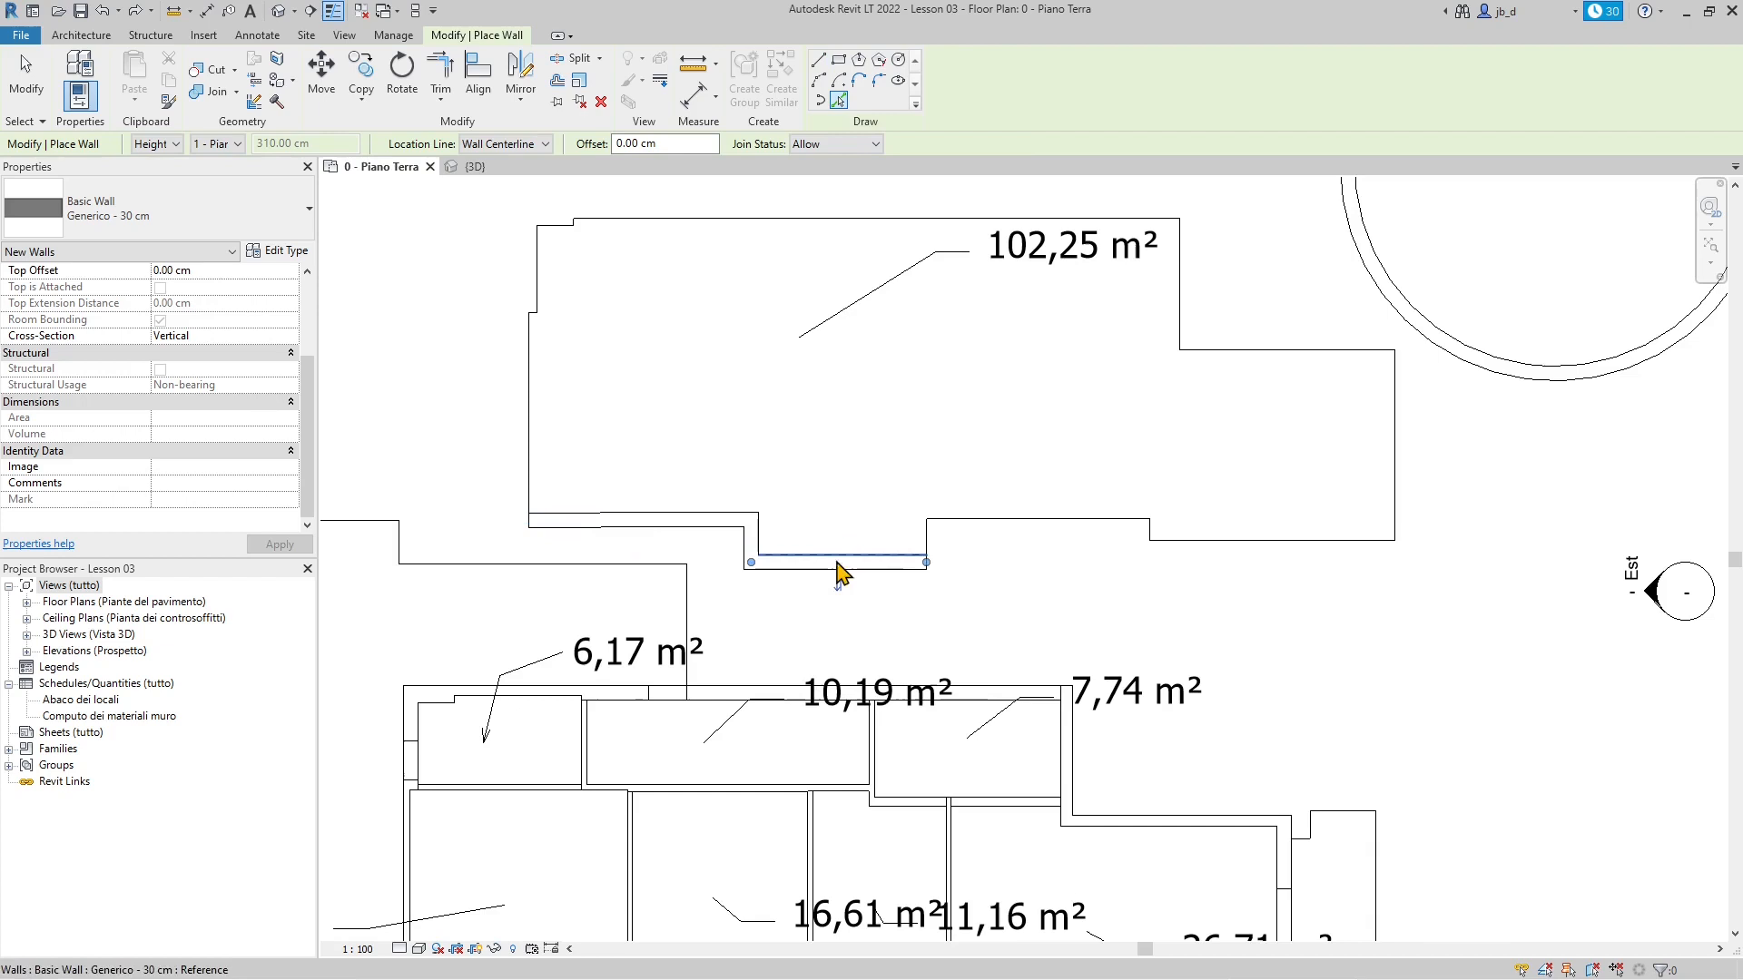
left_click(929, 547)
left_click(980, 523)
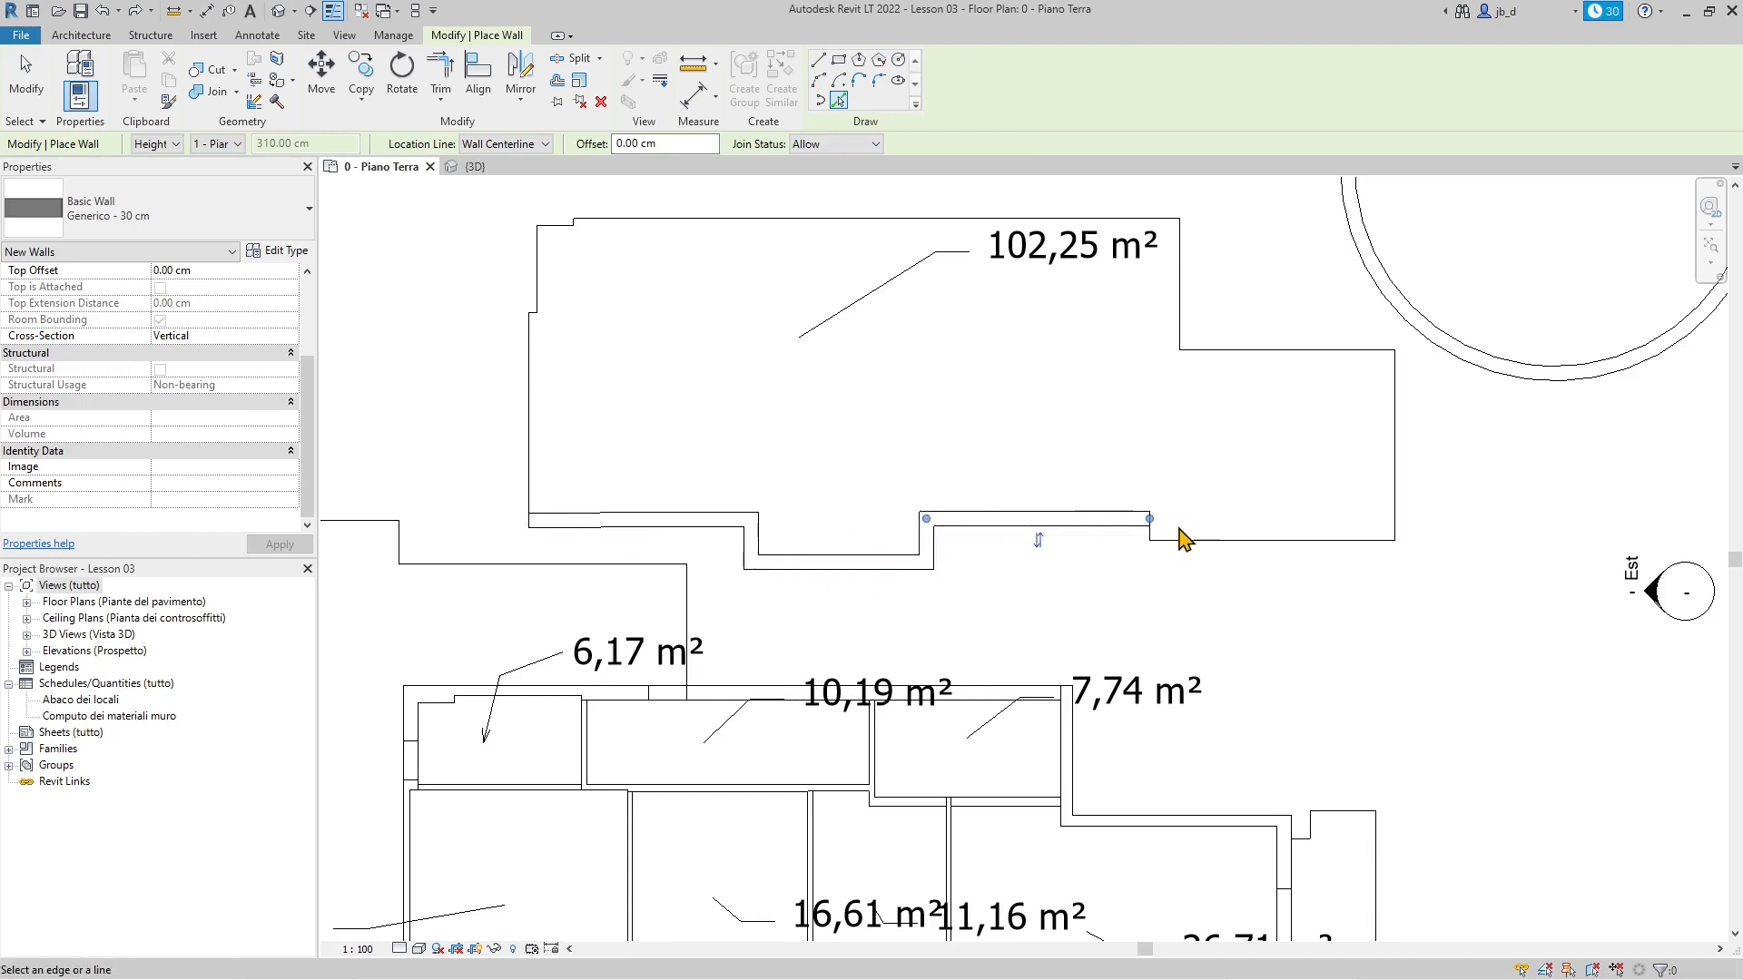
Step: Pick the remaining lower edges of the right-hand wing, its right side and the outline's lower left side as walls
scroll(1180, 541, "up", 2)
left_click(1141, 549)
left_click(1214, 561)
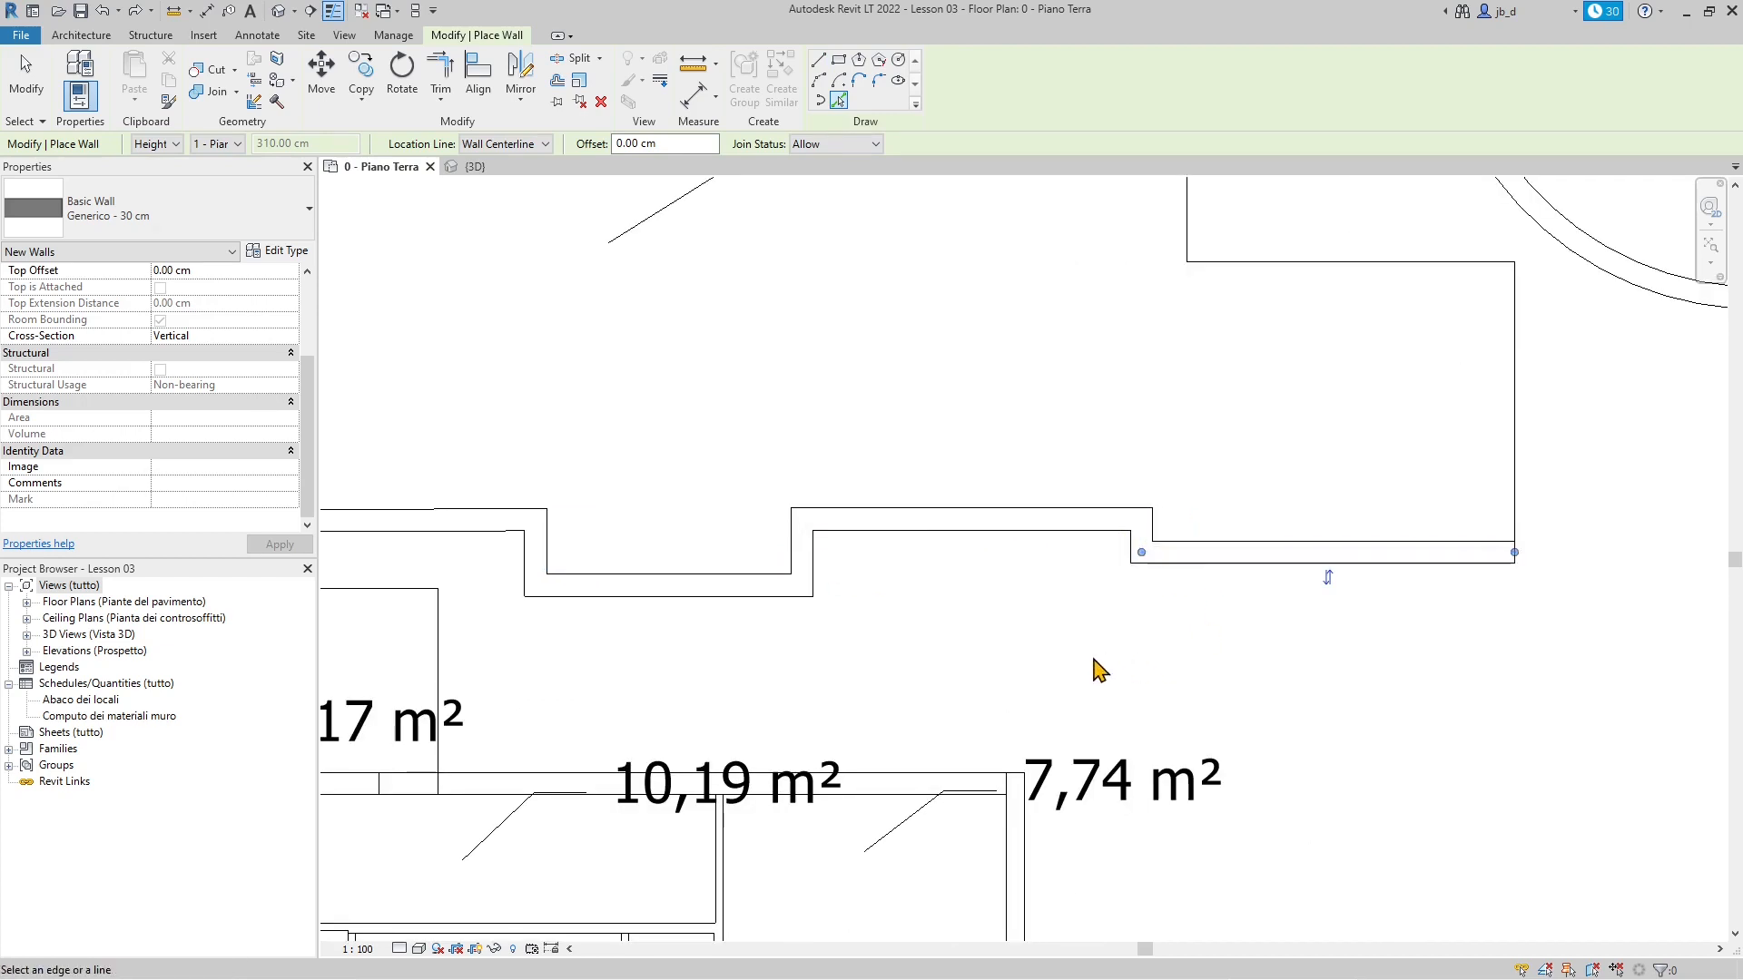
scroll(1101, 669, "down", 2)
left_click(1377, 454)
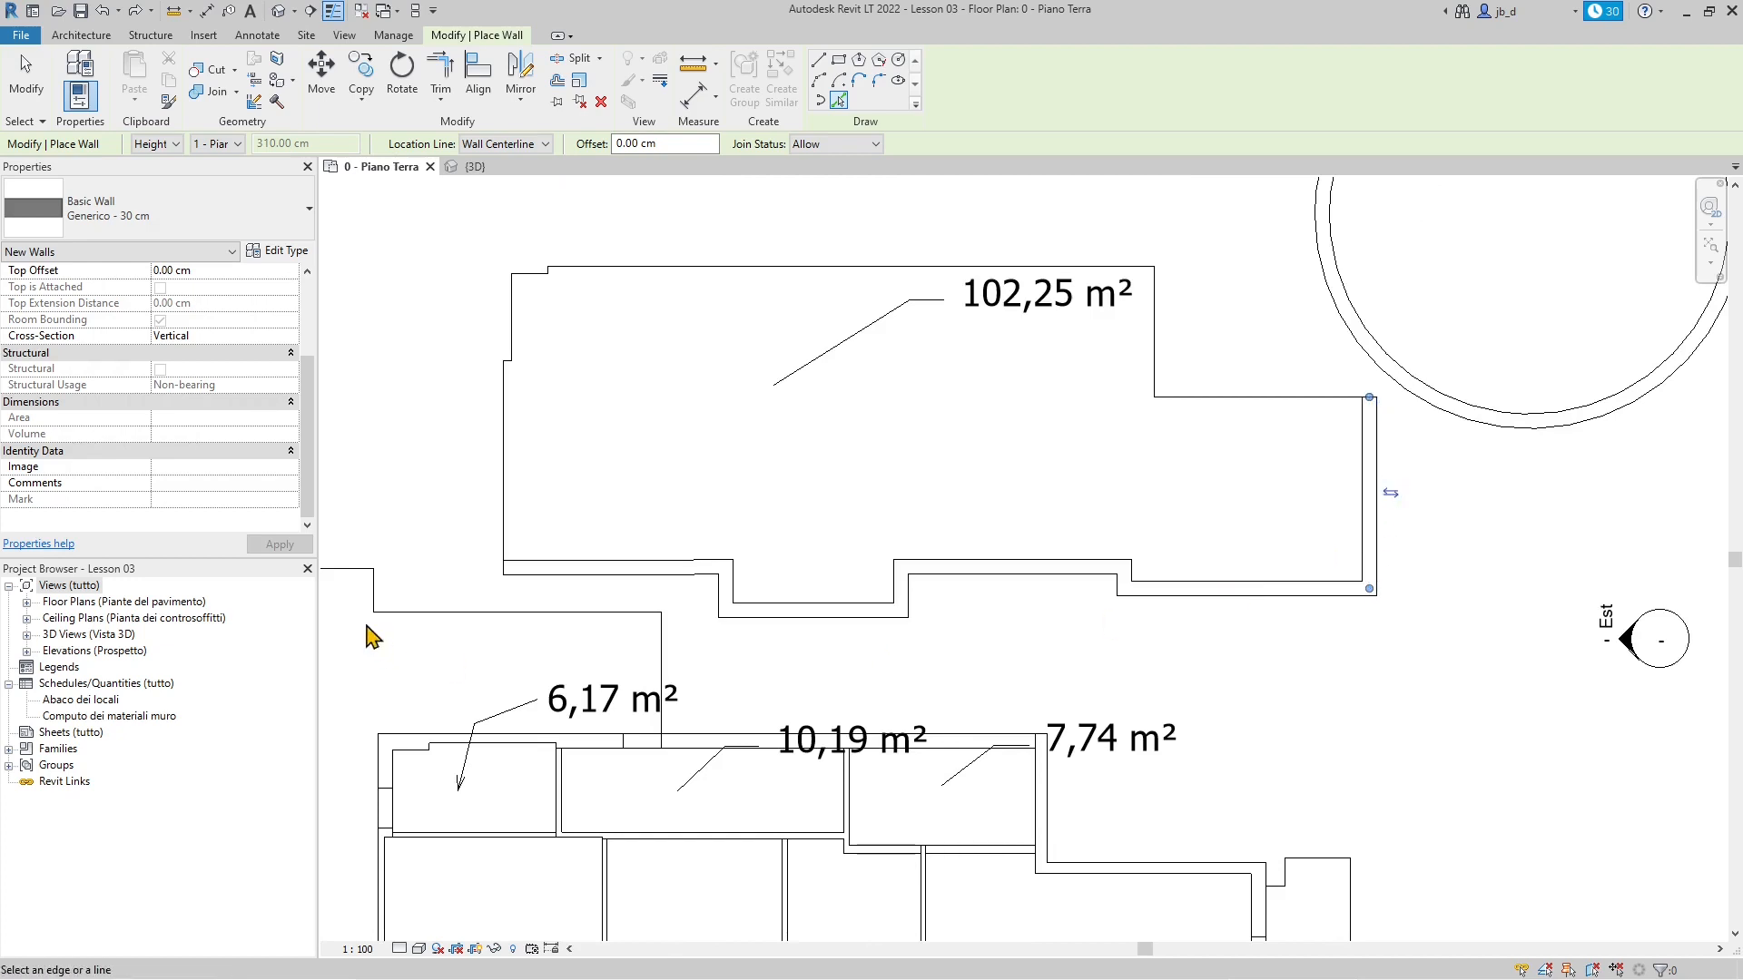
left_click(508, 527)
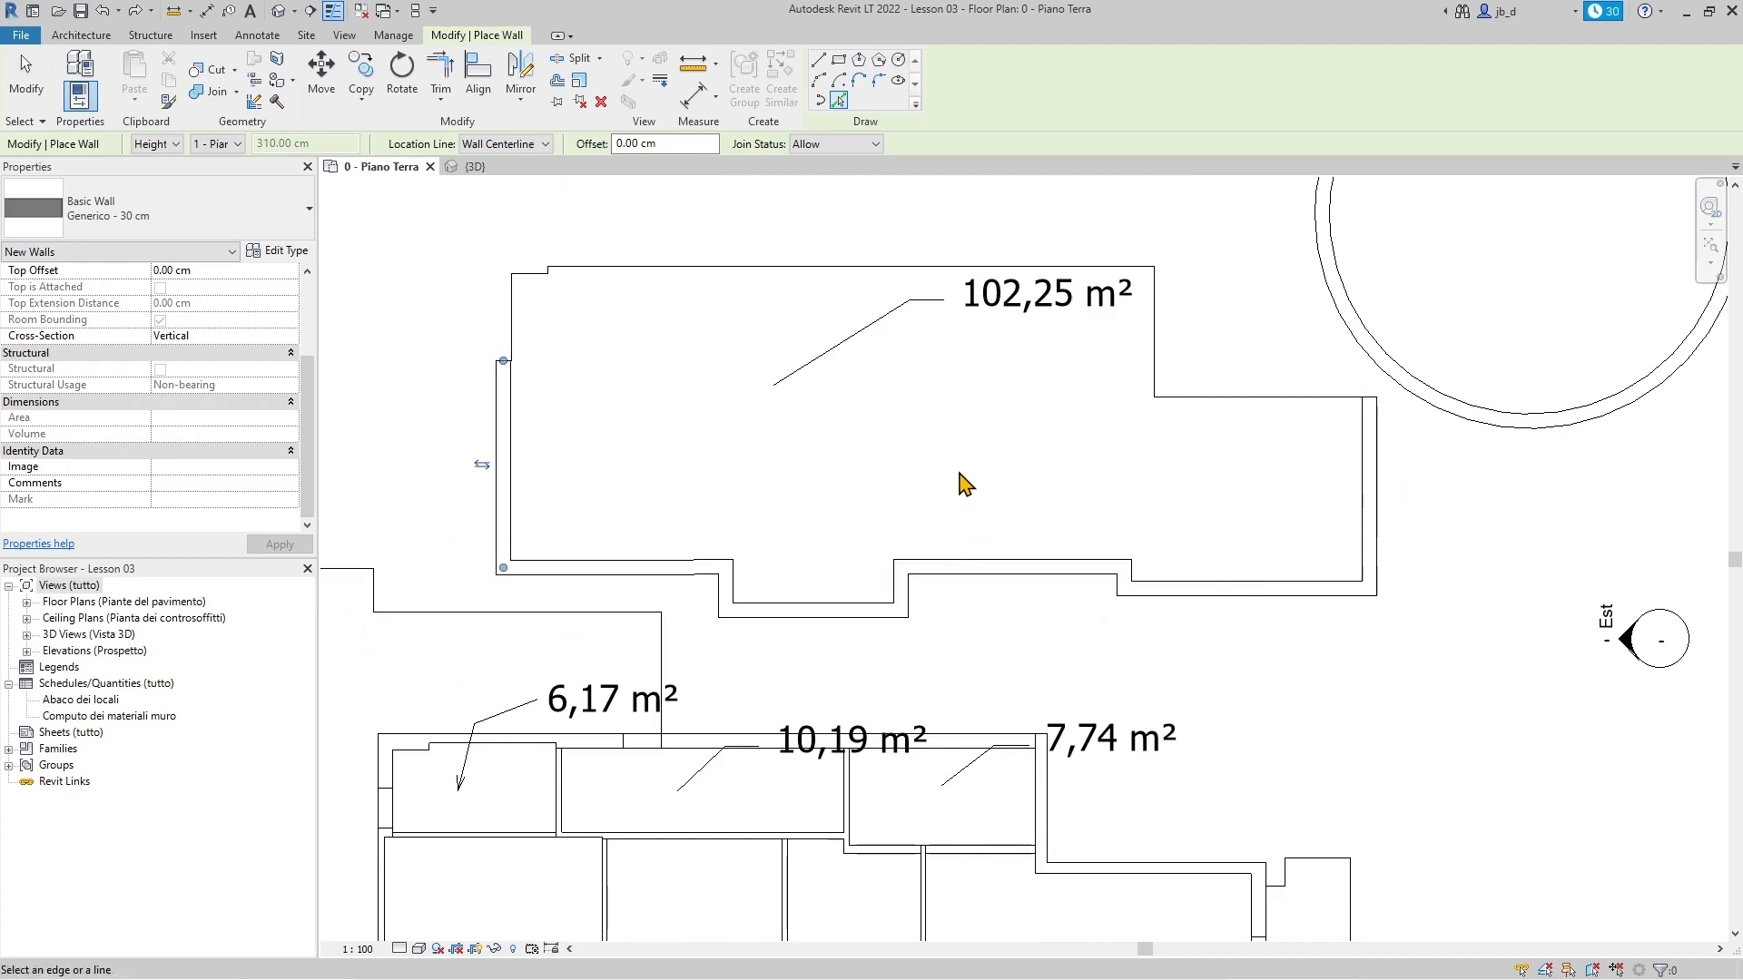
Step: Undo the walls placed by picking single lines of the 102,25 m² outline
key("Escape")
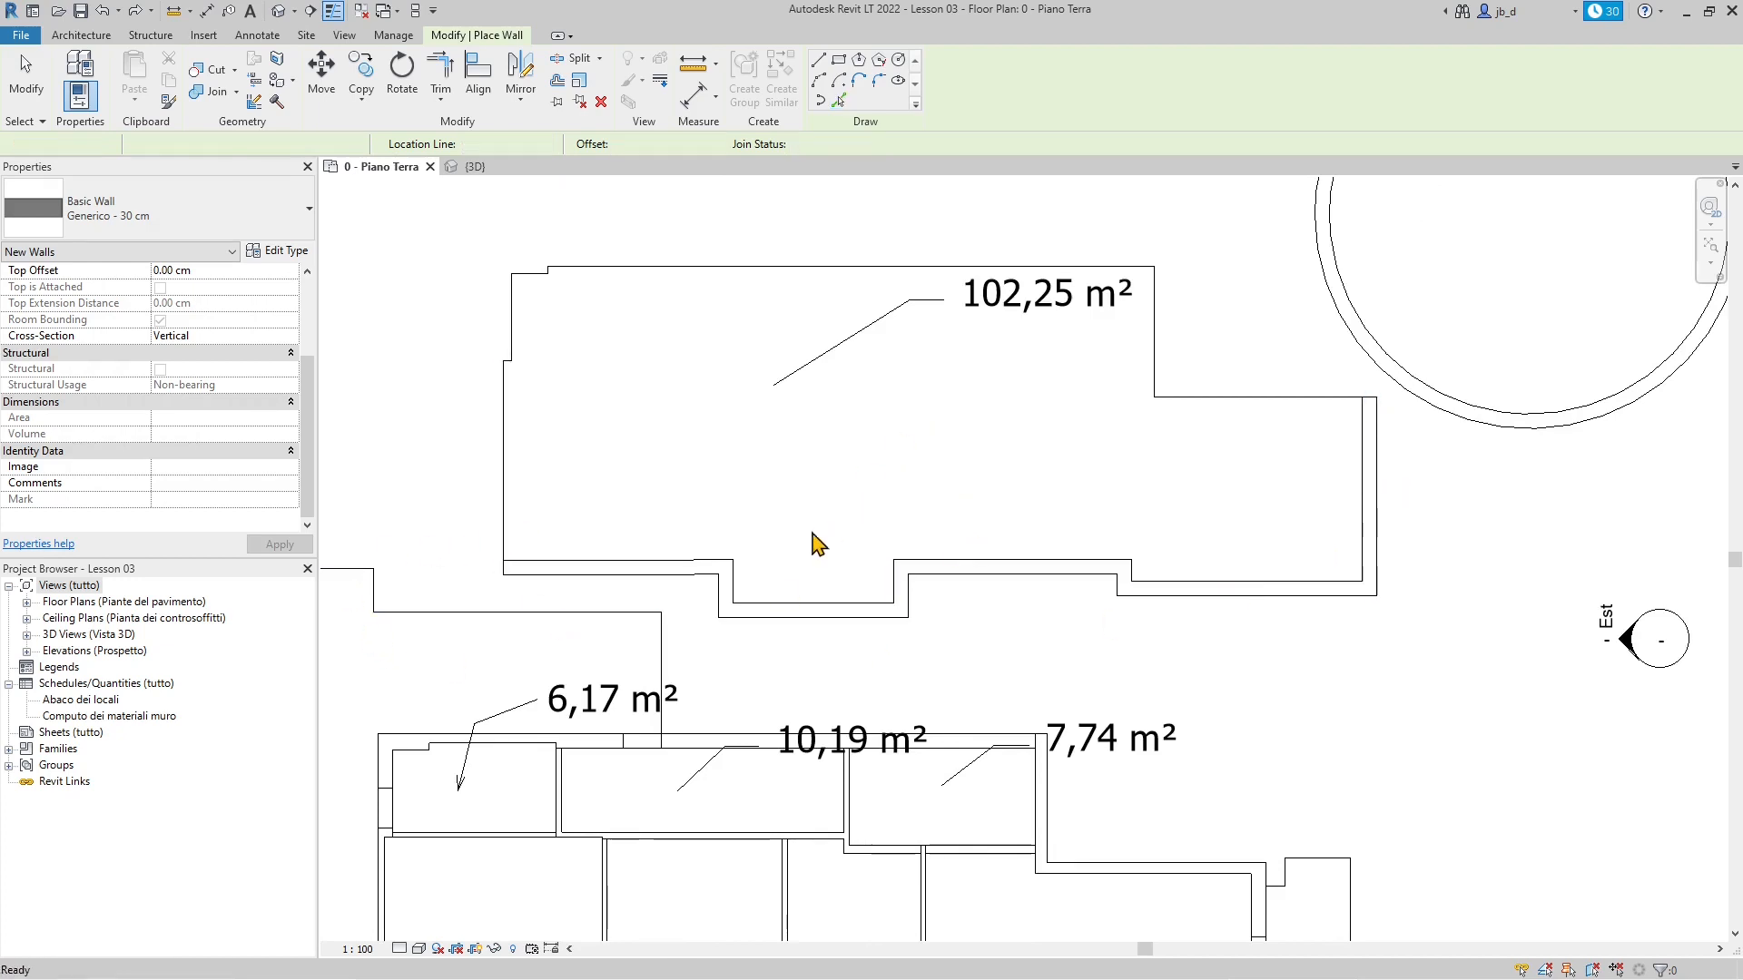
scroll(762, 590, "up", 2)
scroll(761, 582, "down", 2)
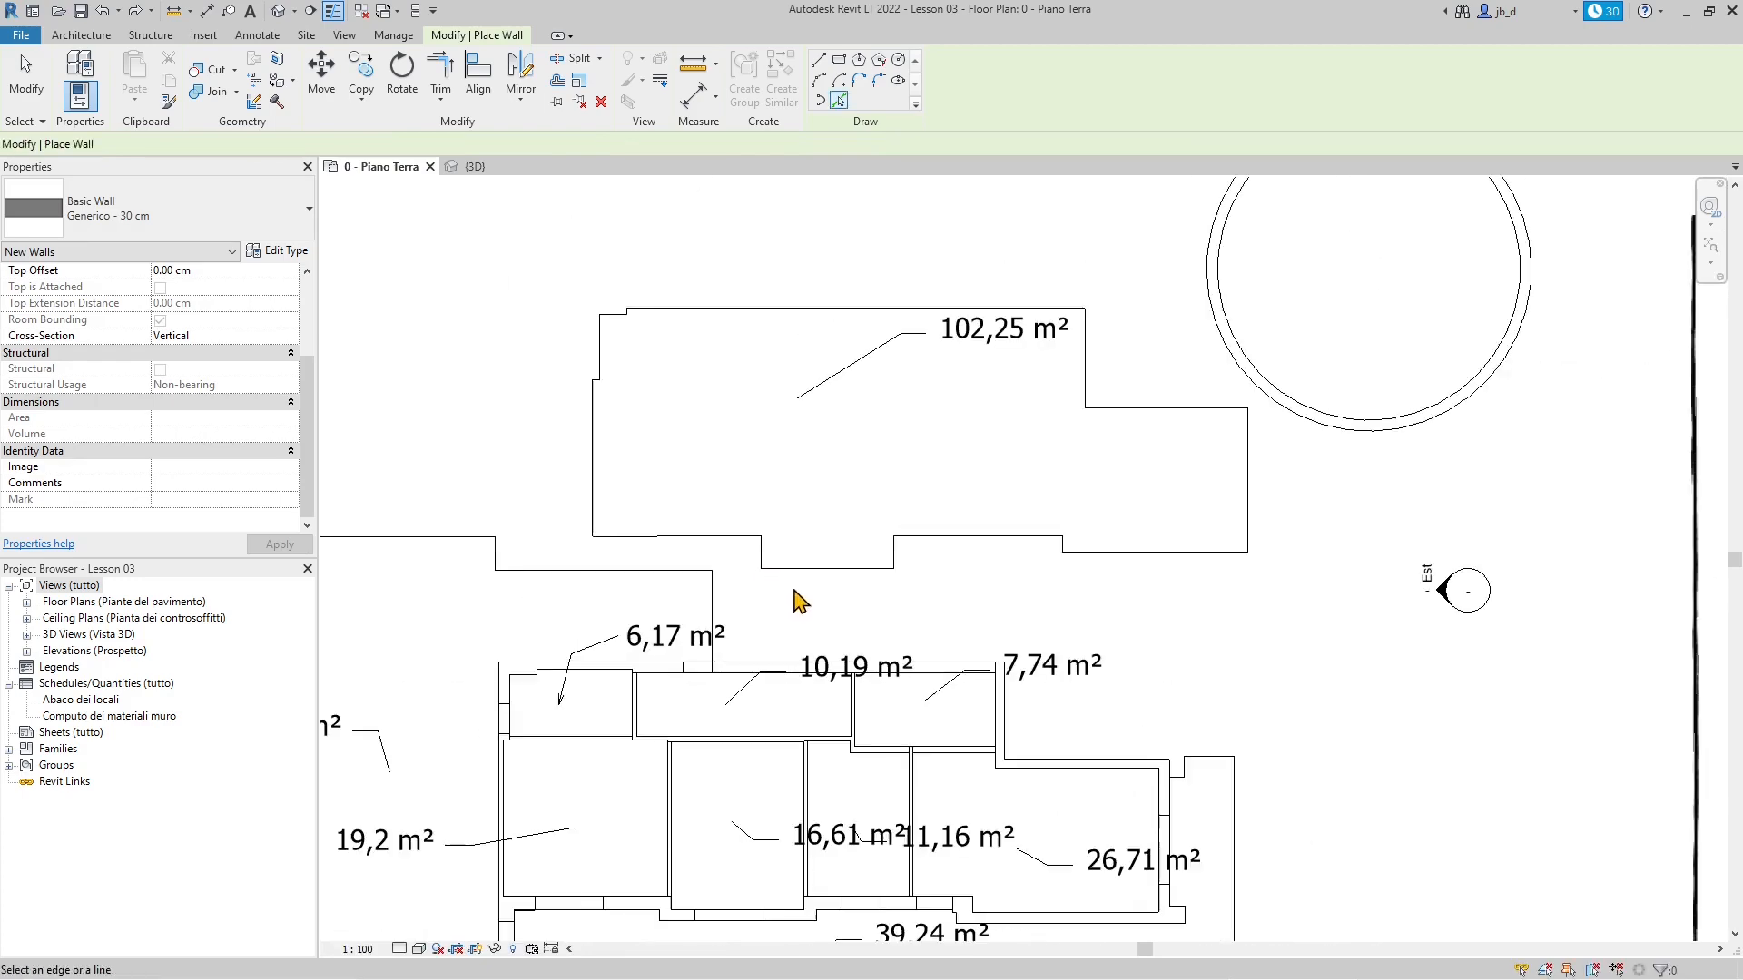
scroll(797, 586, "down", 1)
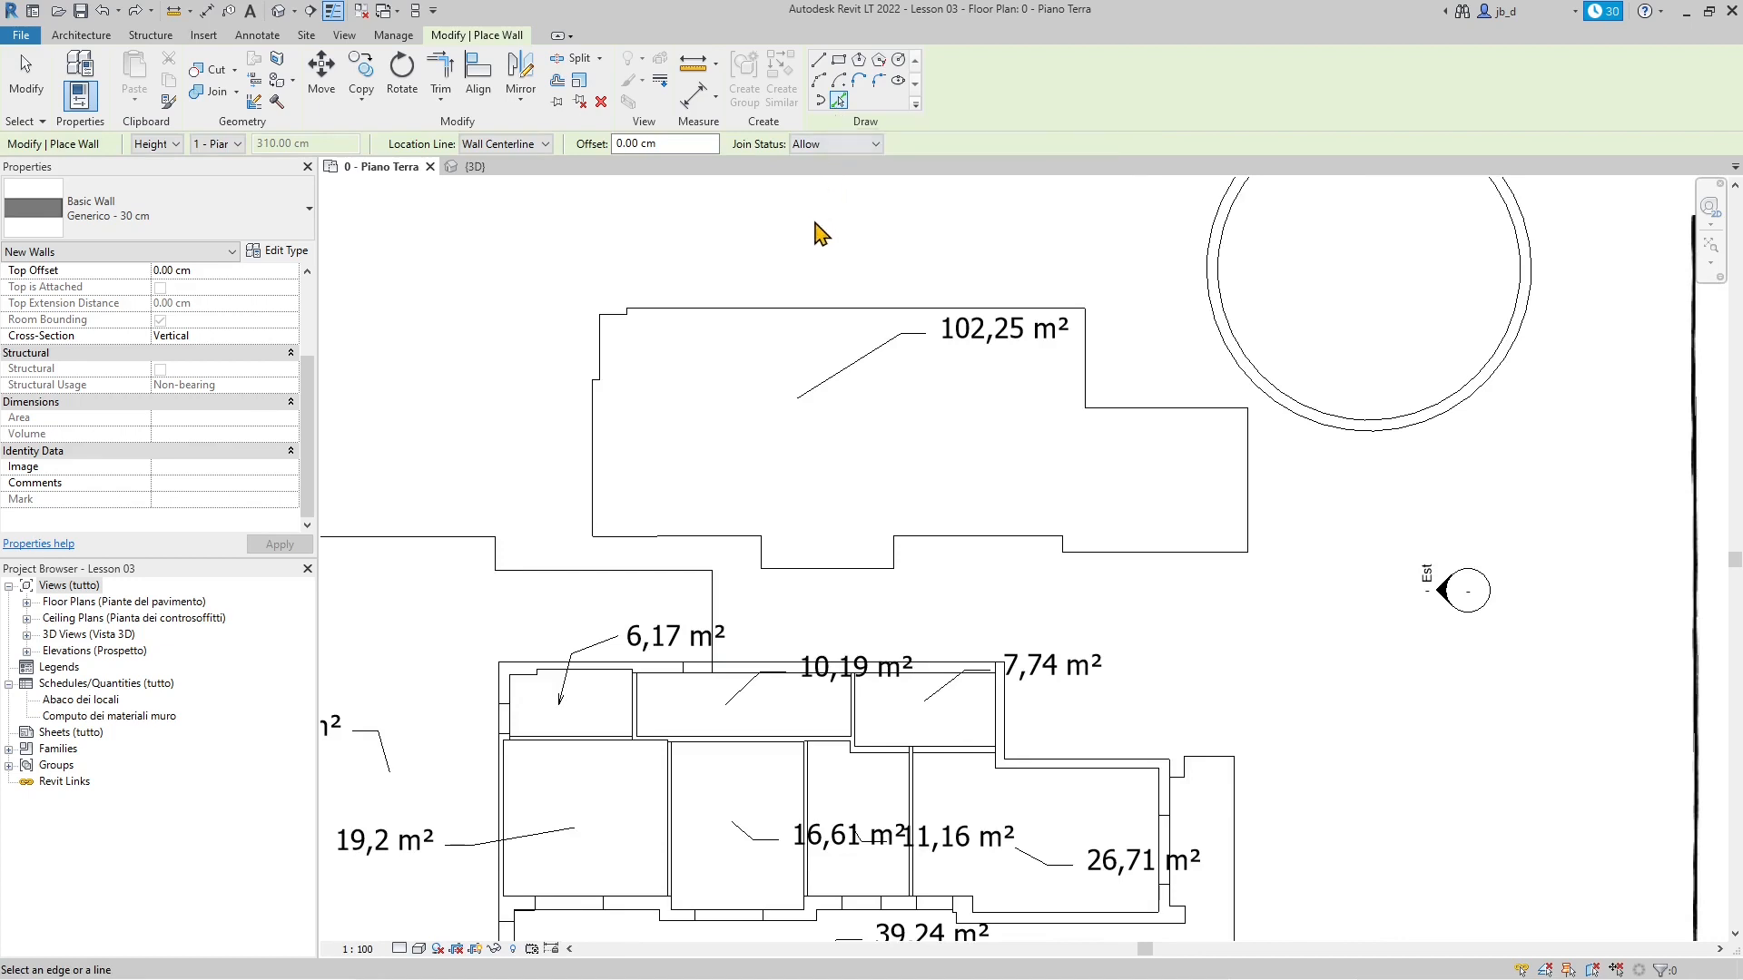
Step: Place walls on the entire chain of connected lines of the 102,25 m² outline with a single Pick Lines selection
scroll(794, 292, "up", 1)
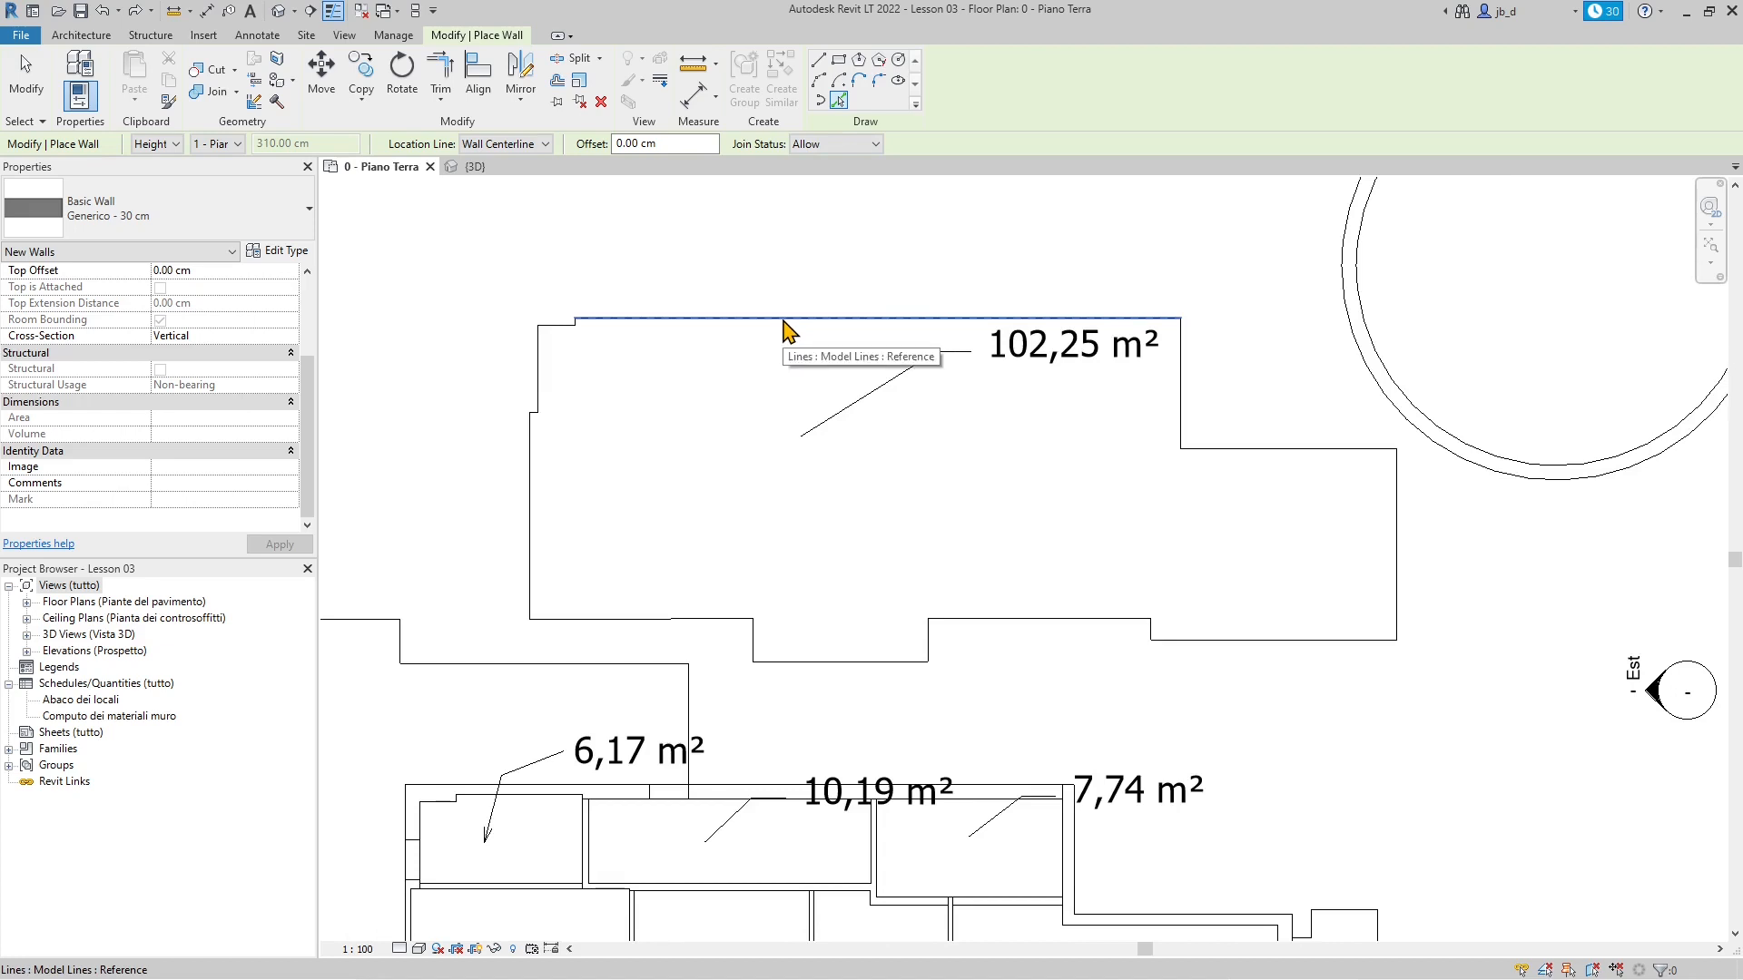
key("Tab")
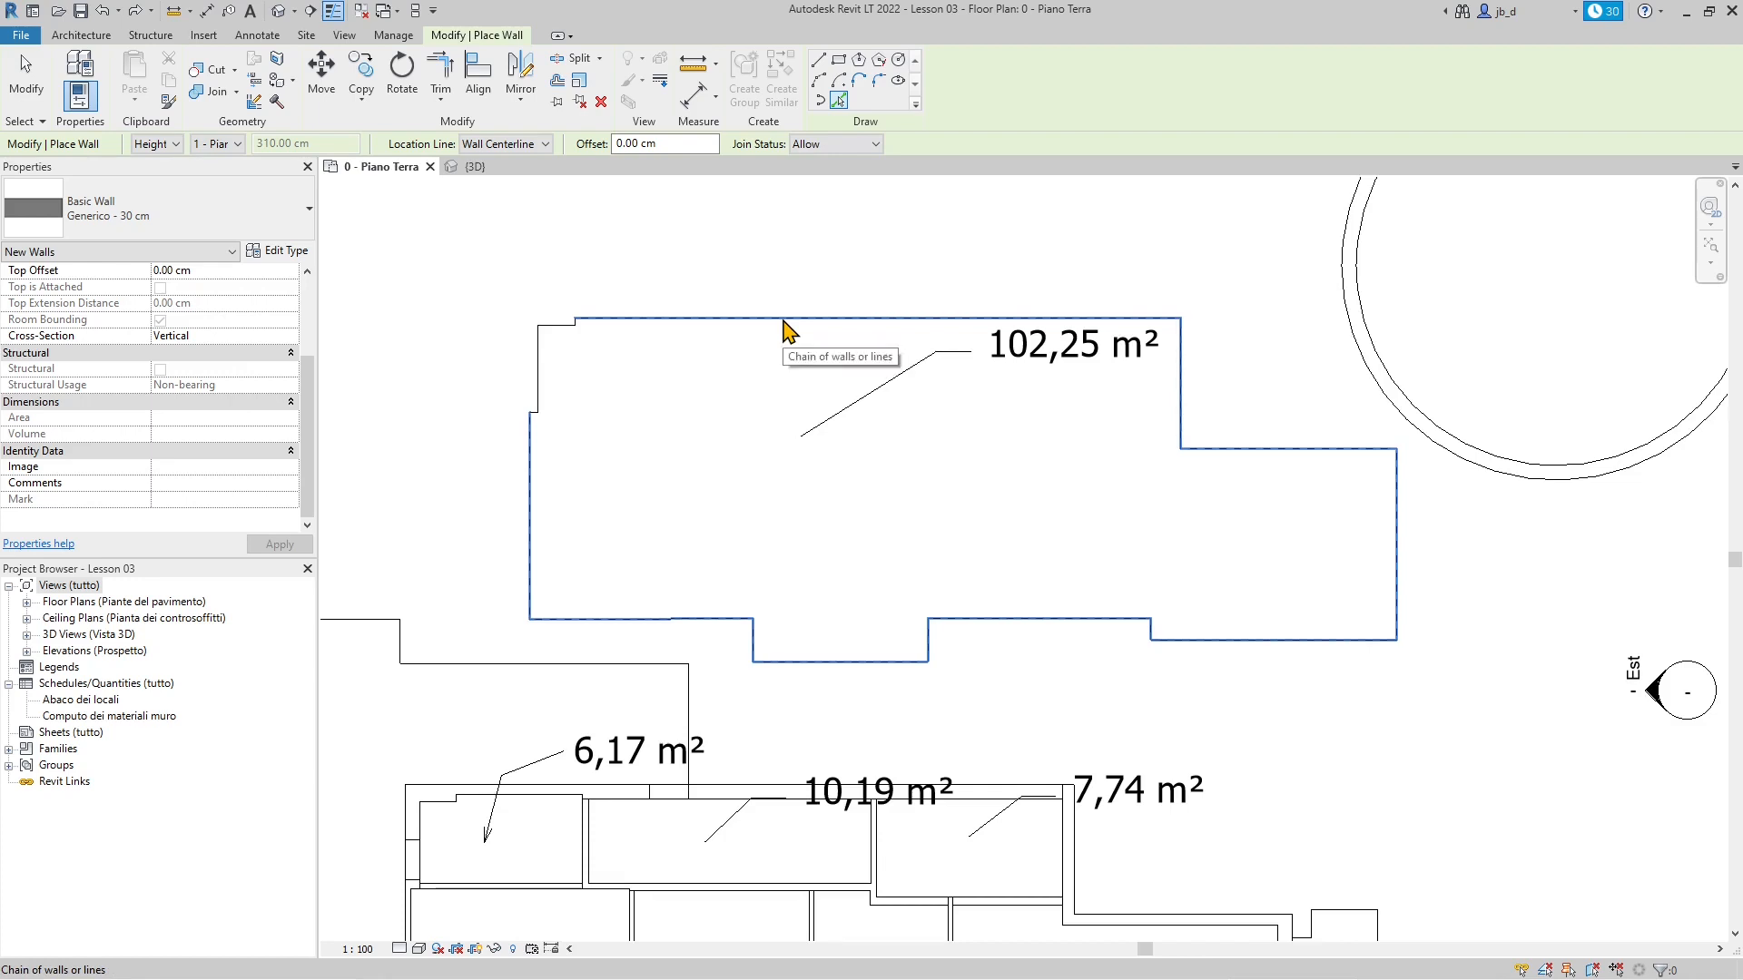
left_click(786, 328)
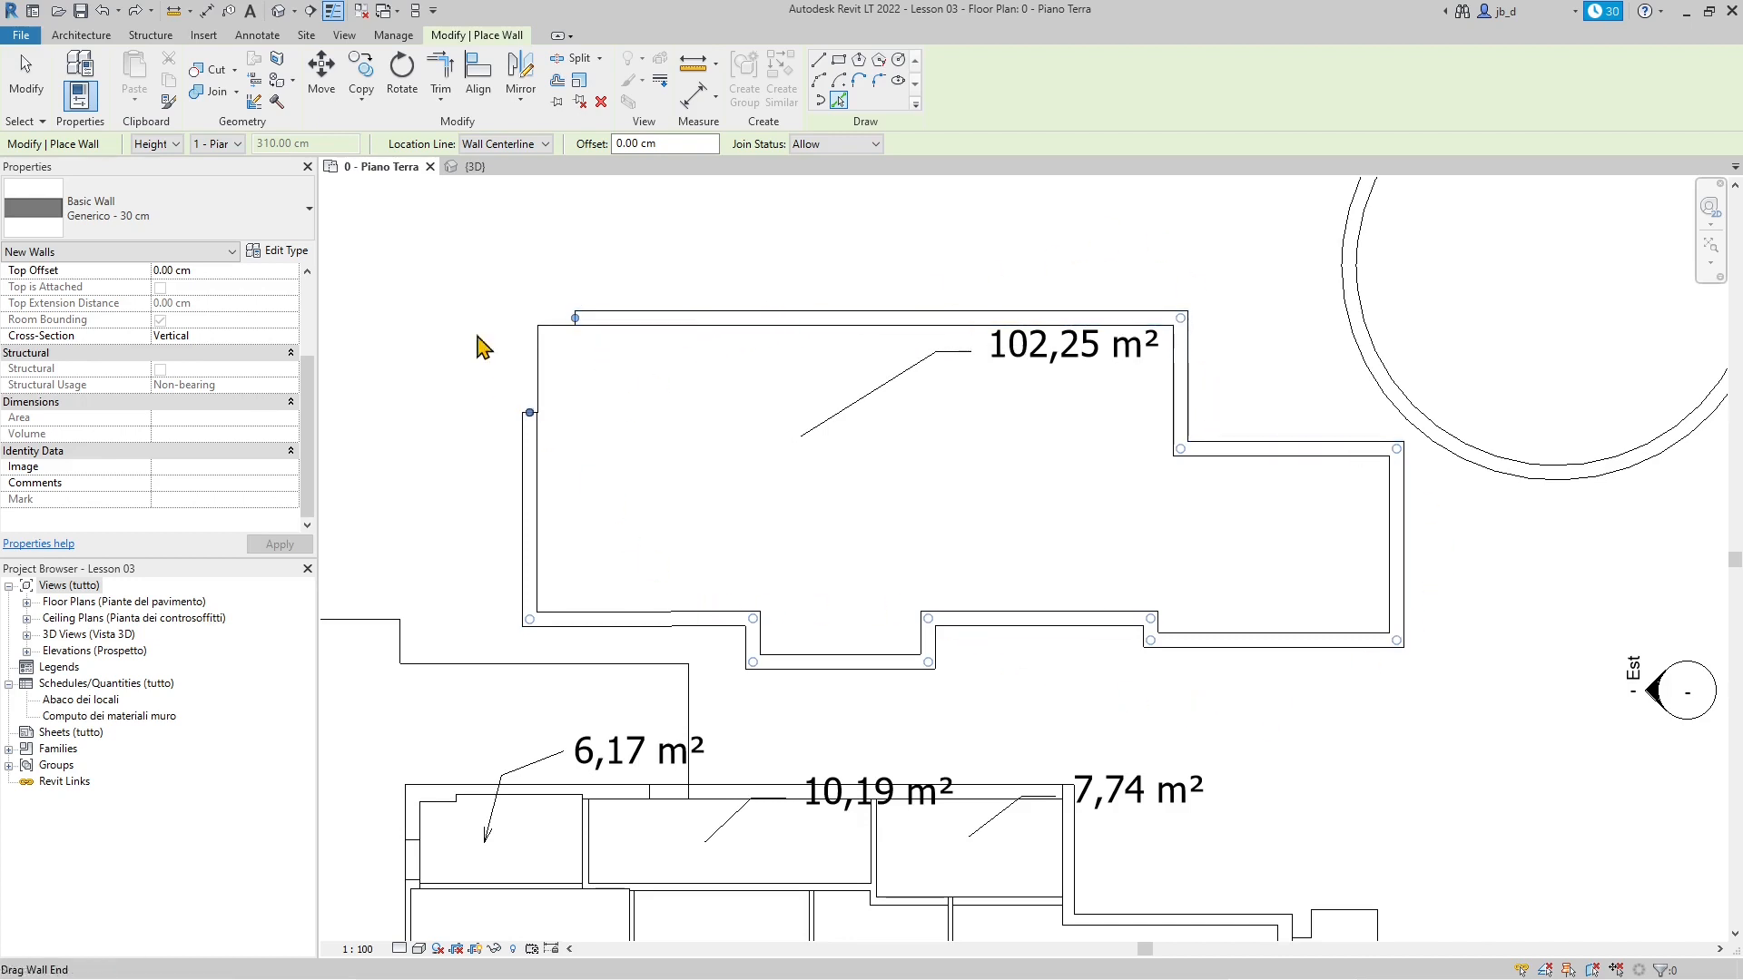
Step: Examine the open upper-left corner of the 102,25 m² outline, undo the chain of walls and restore it
scroll(478, 342, "up", 2)
scroll(626, 366, "up", 3)
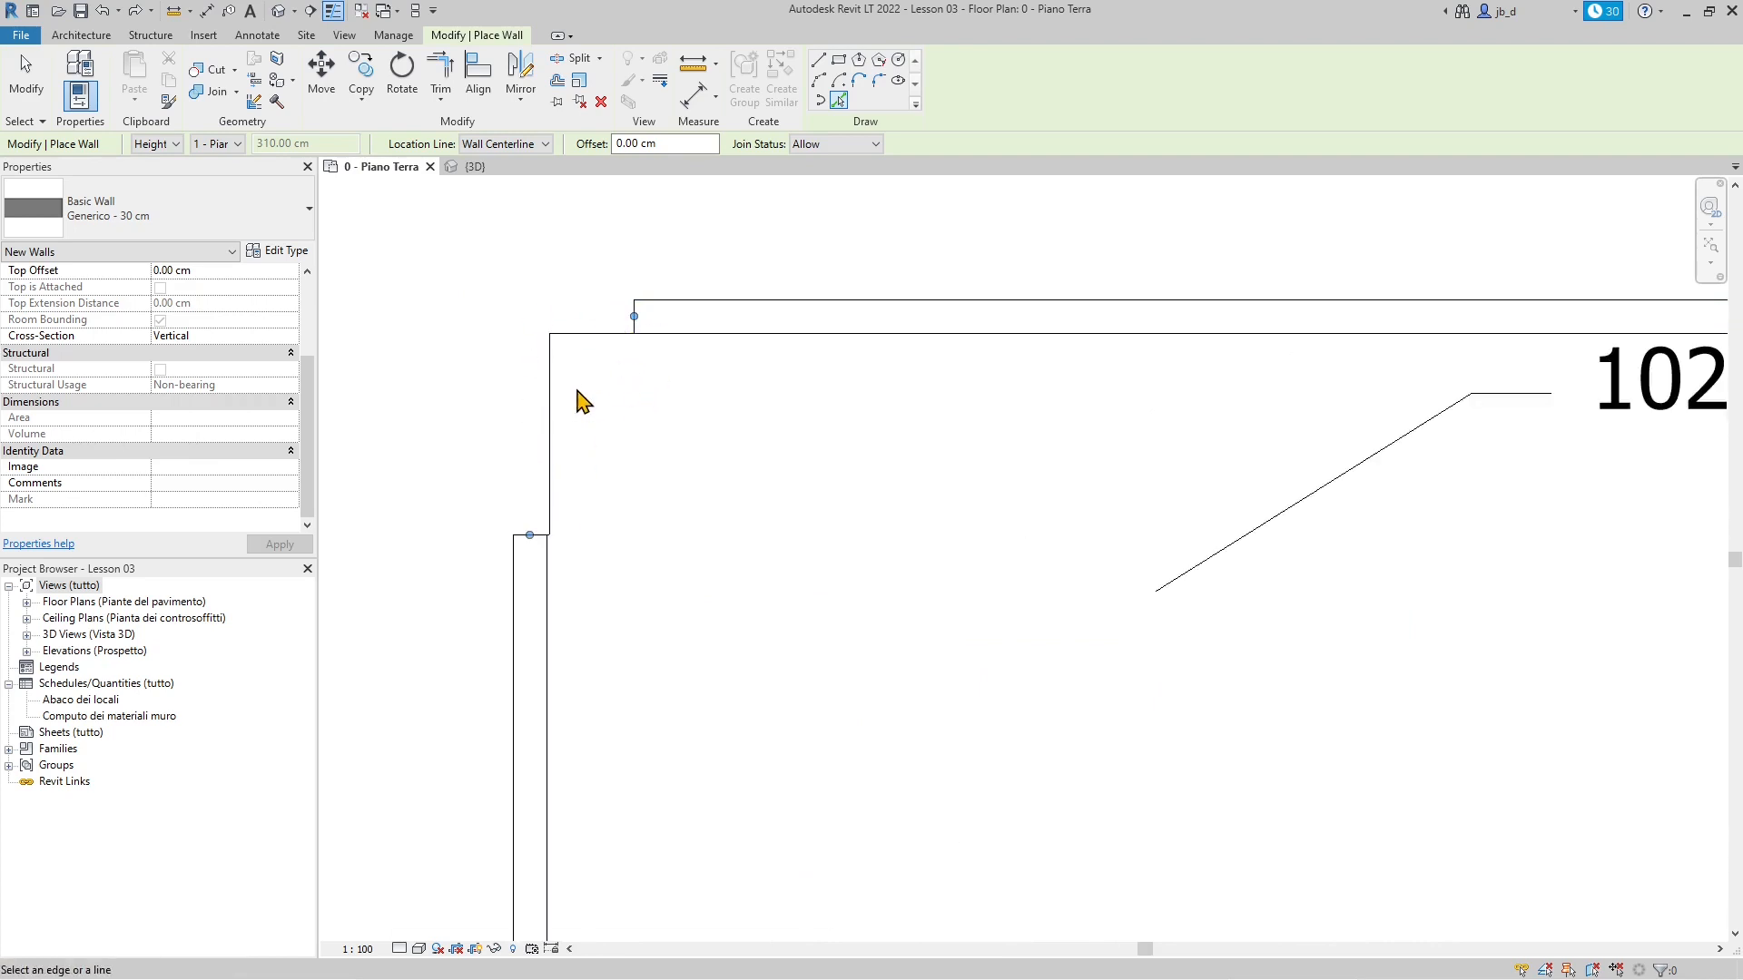
scroll(644, 400, "down", 3)
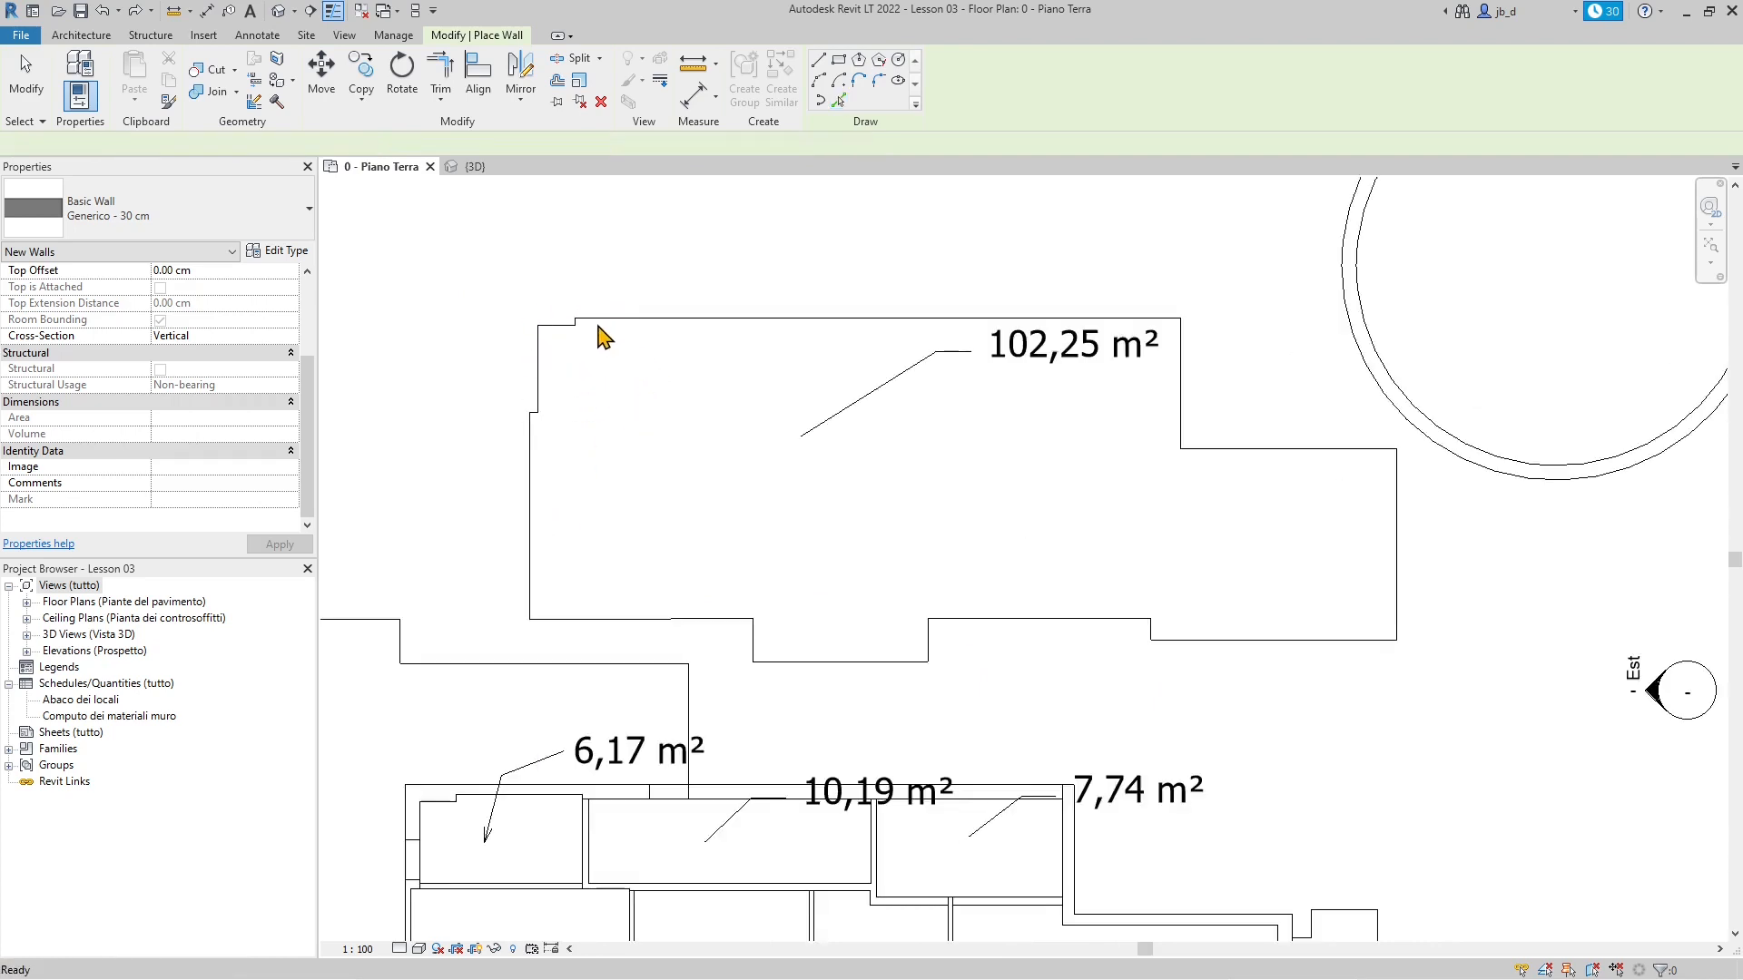
scroll(585, 329, "up", 3)
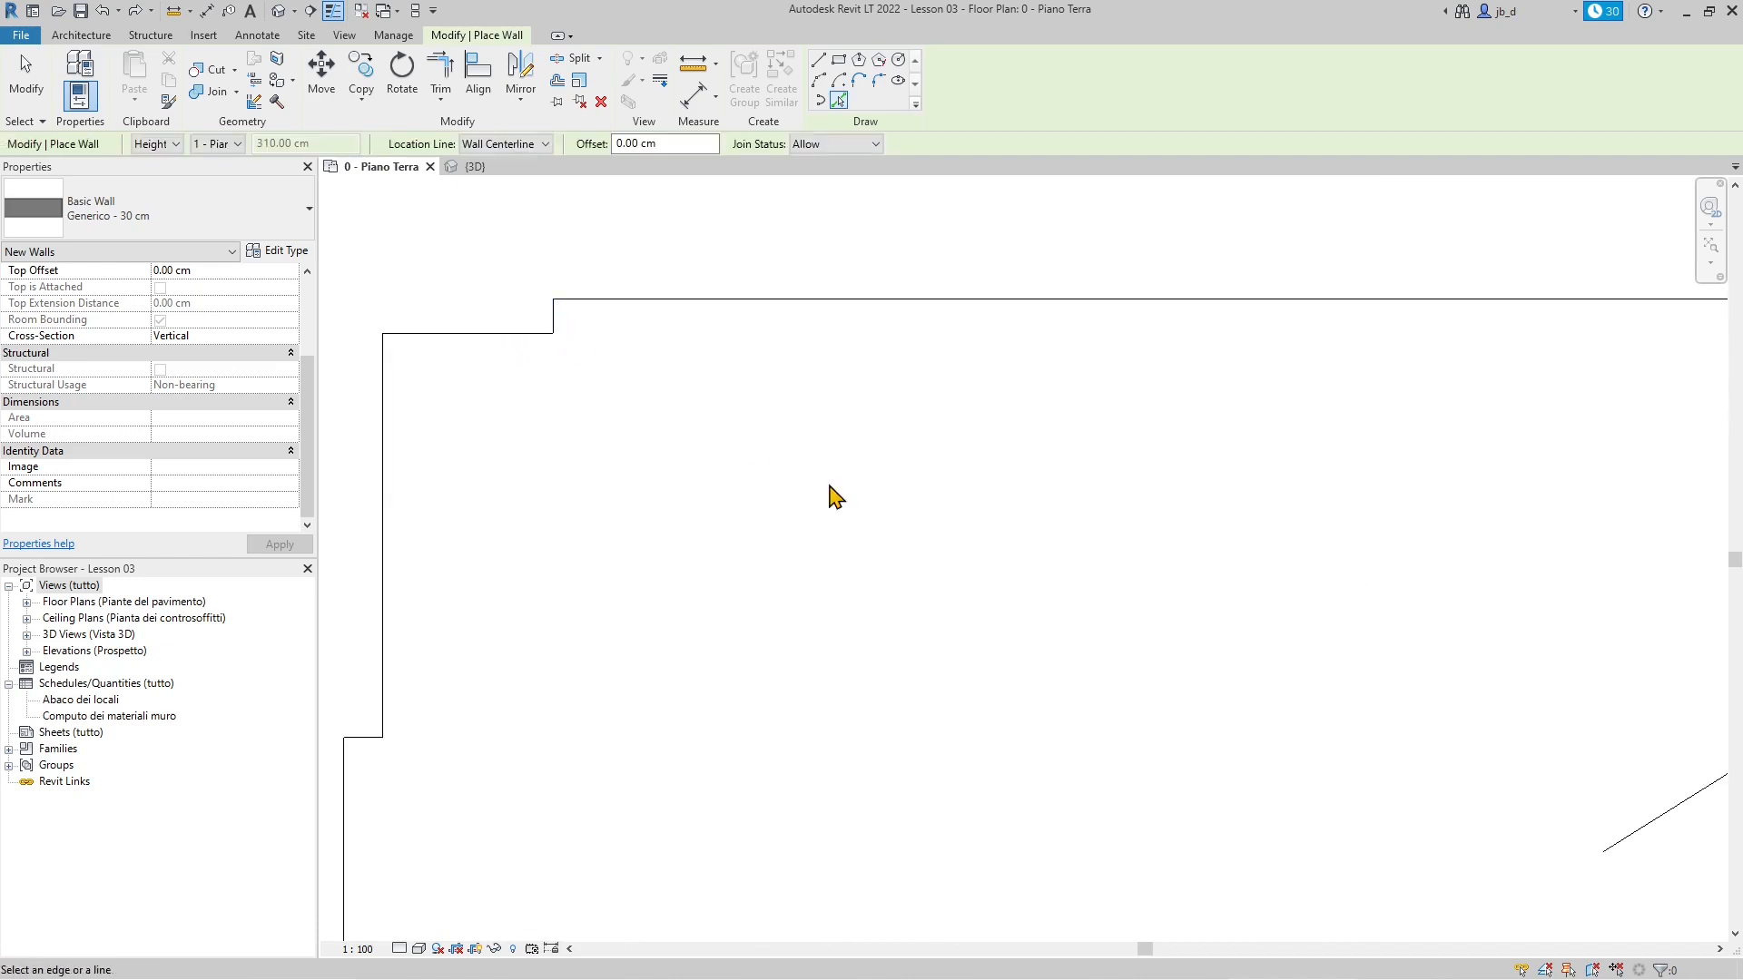
scroll(829, 494, "down", 2)
scroll(623, 409, "down", 2)
scroll(1089, 576, "down", 2)
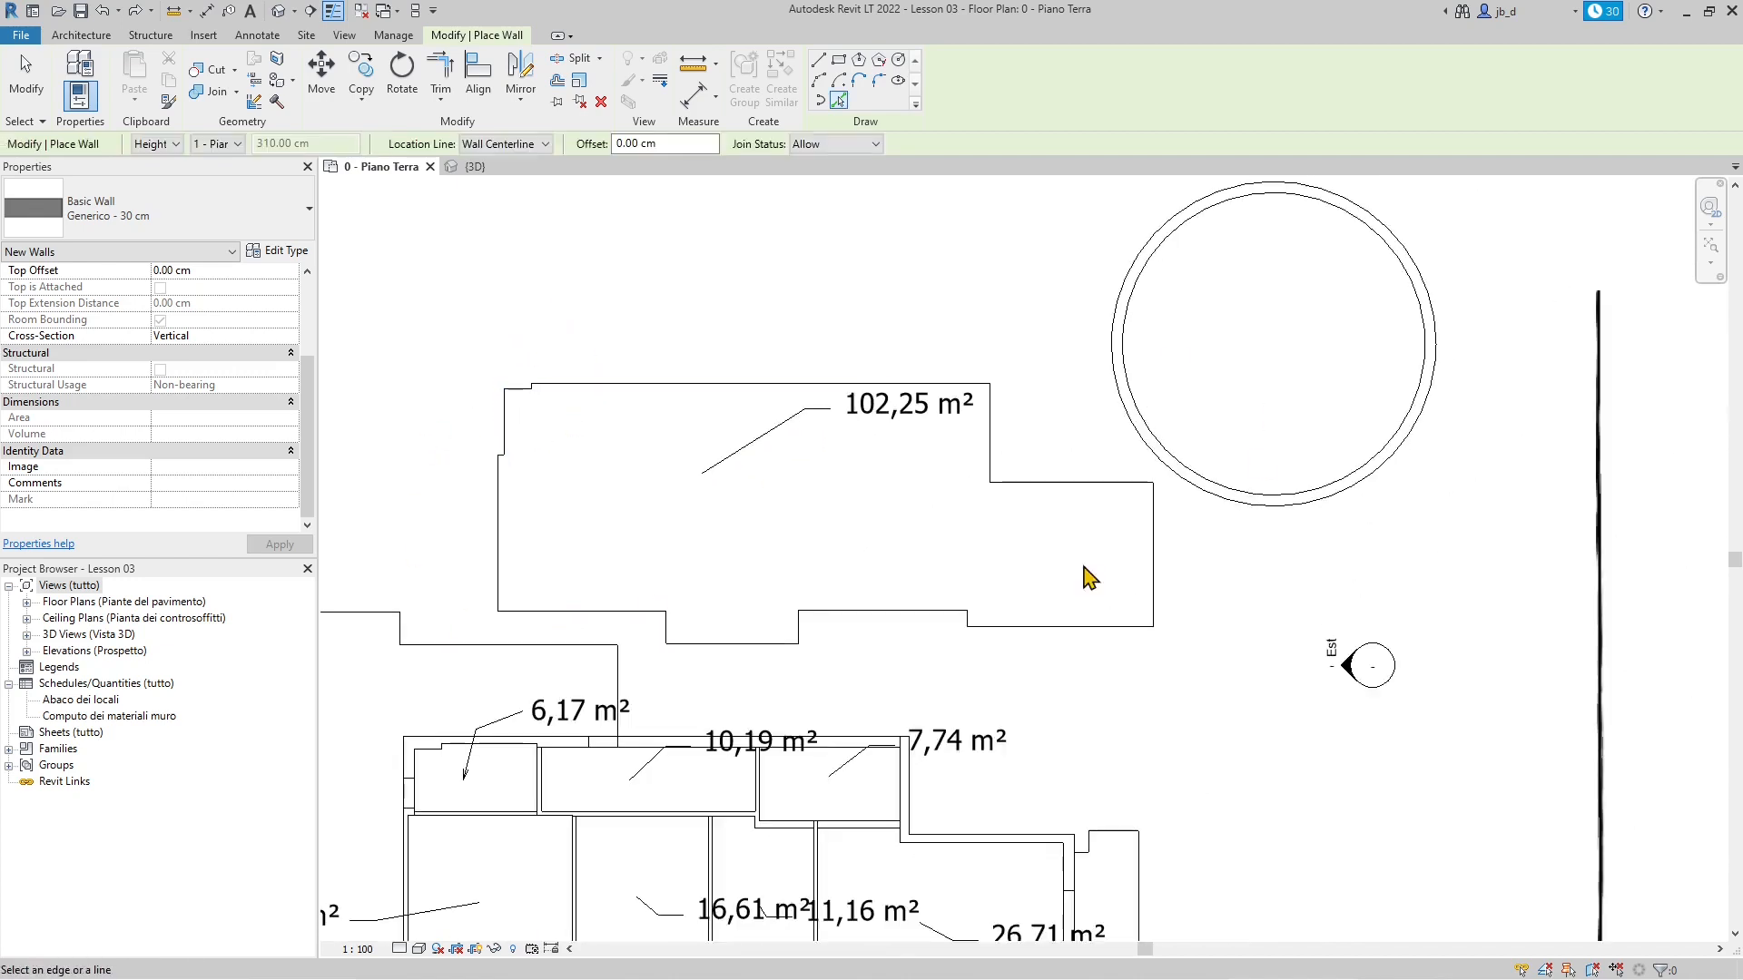
scroll(1023, 665, "down", 1)
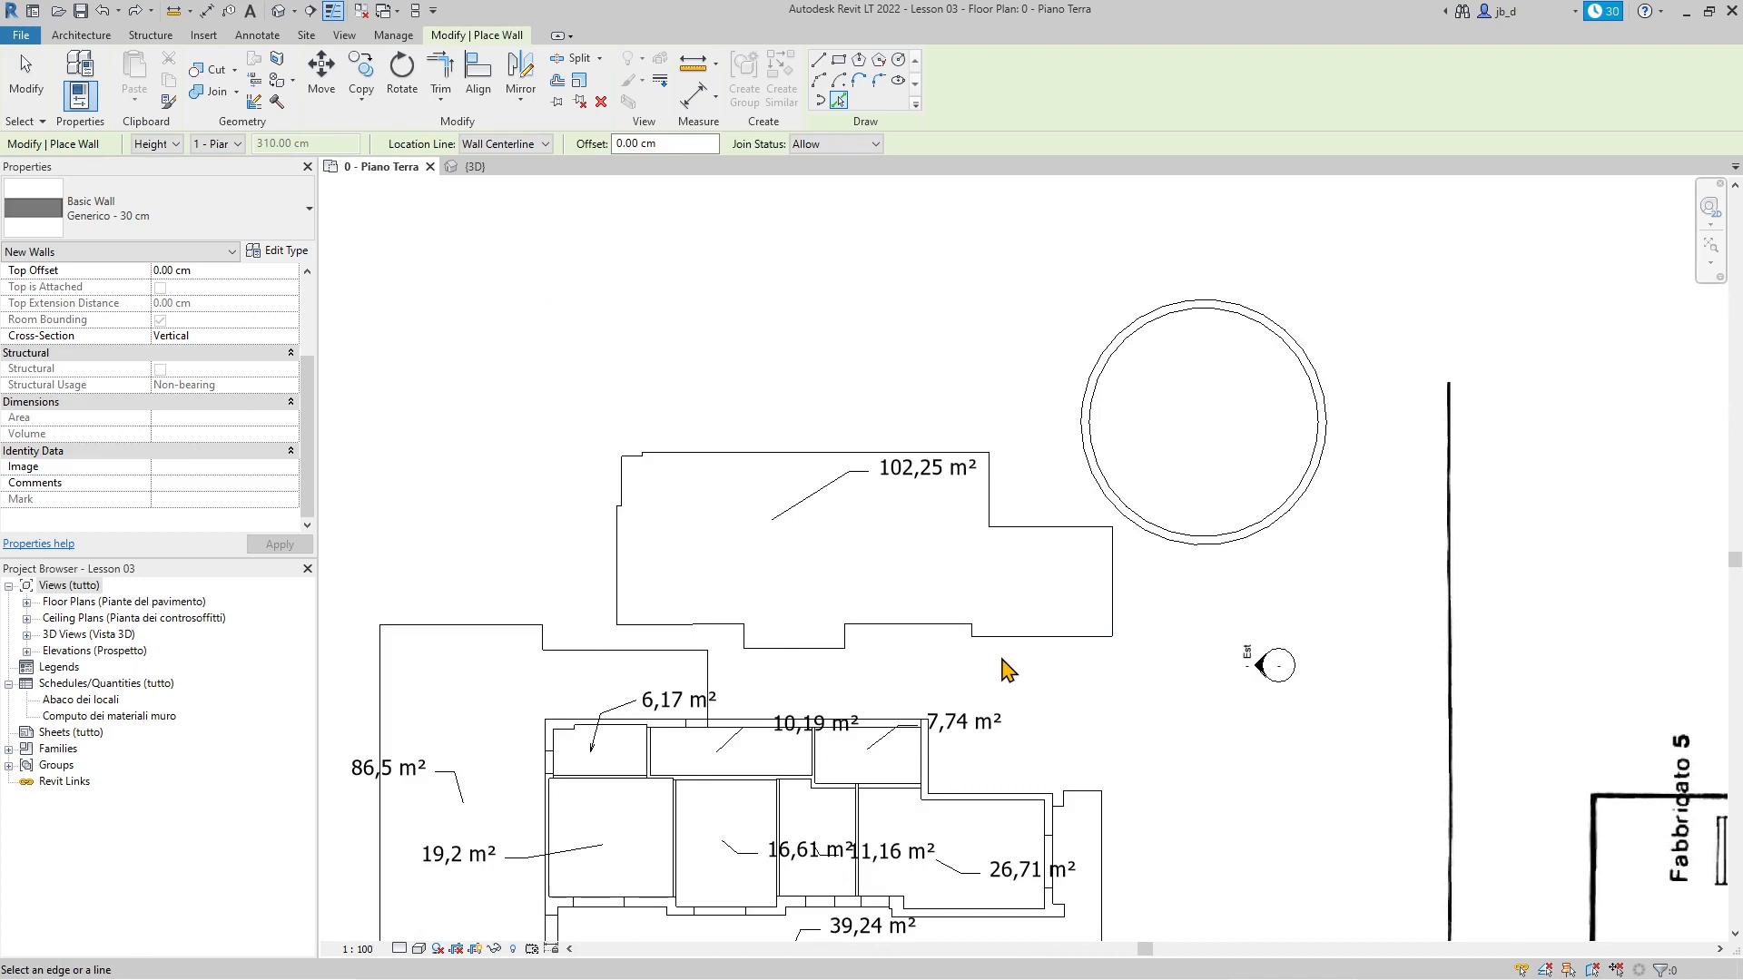
left_click(988, 638)
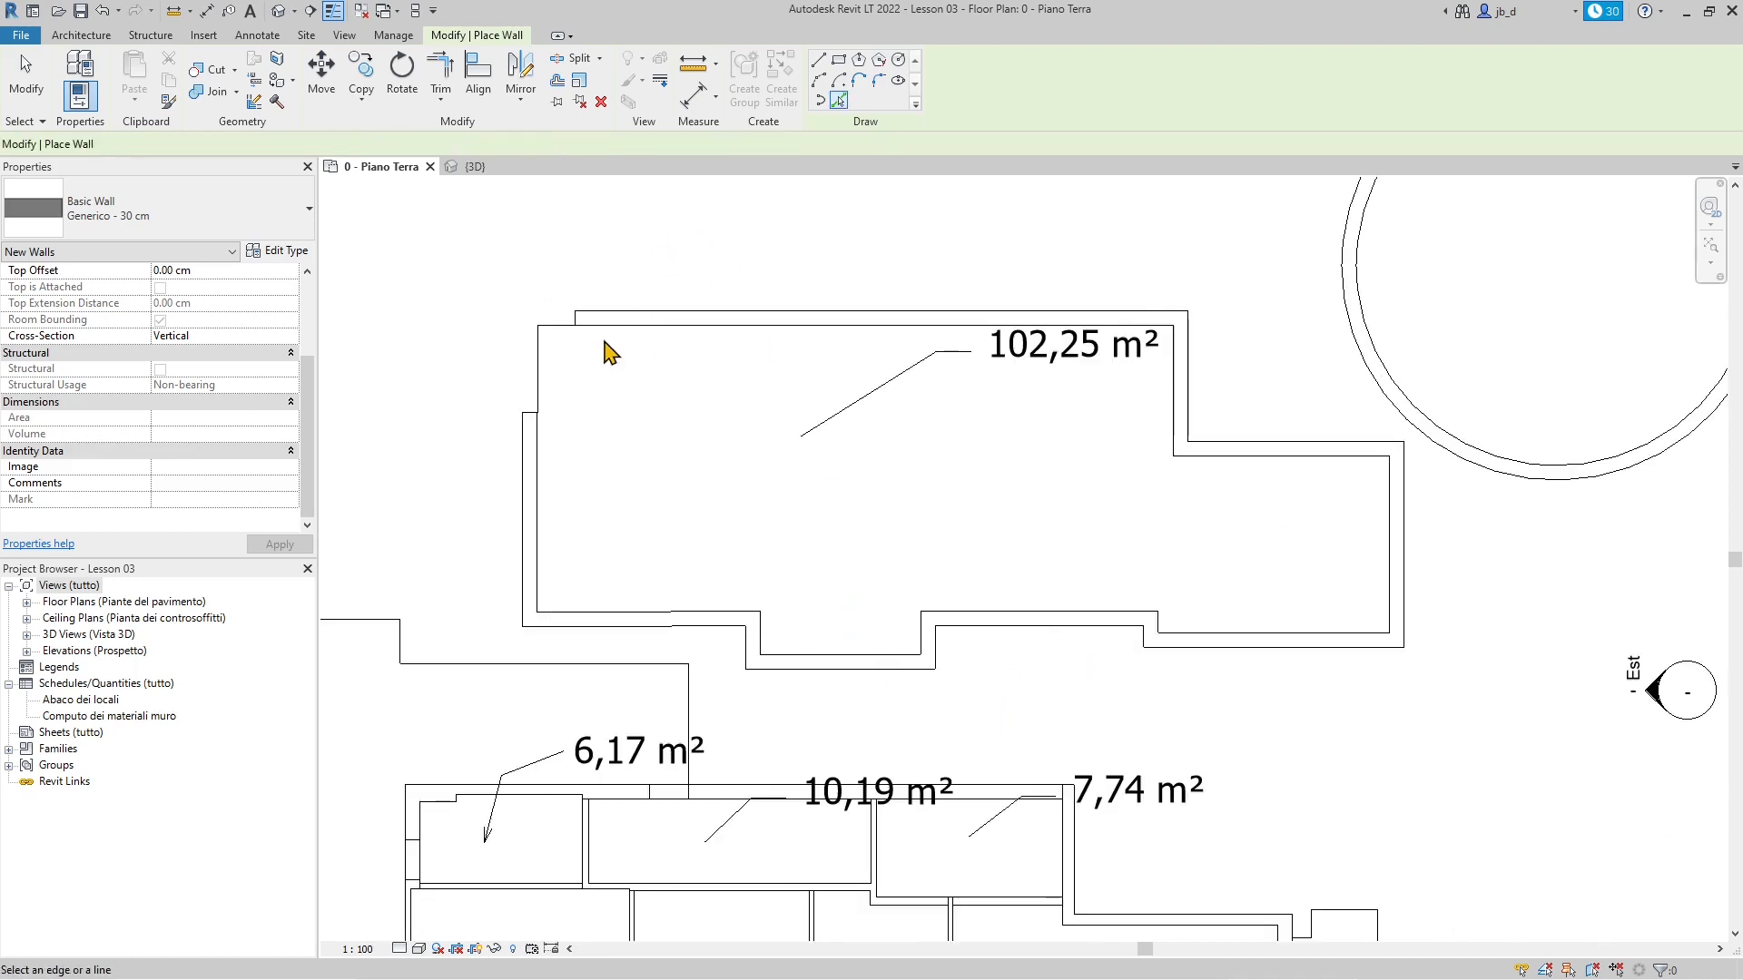
Step: Open the {3D} view to check the walls built on the outline and turn on shadows
scroll(658, 408, "down", 2)
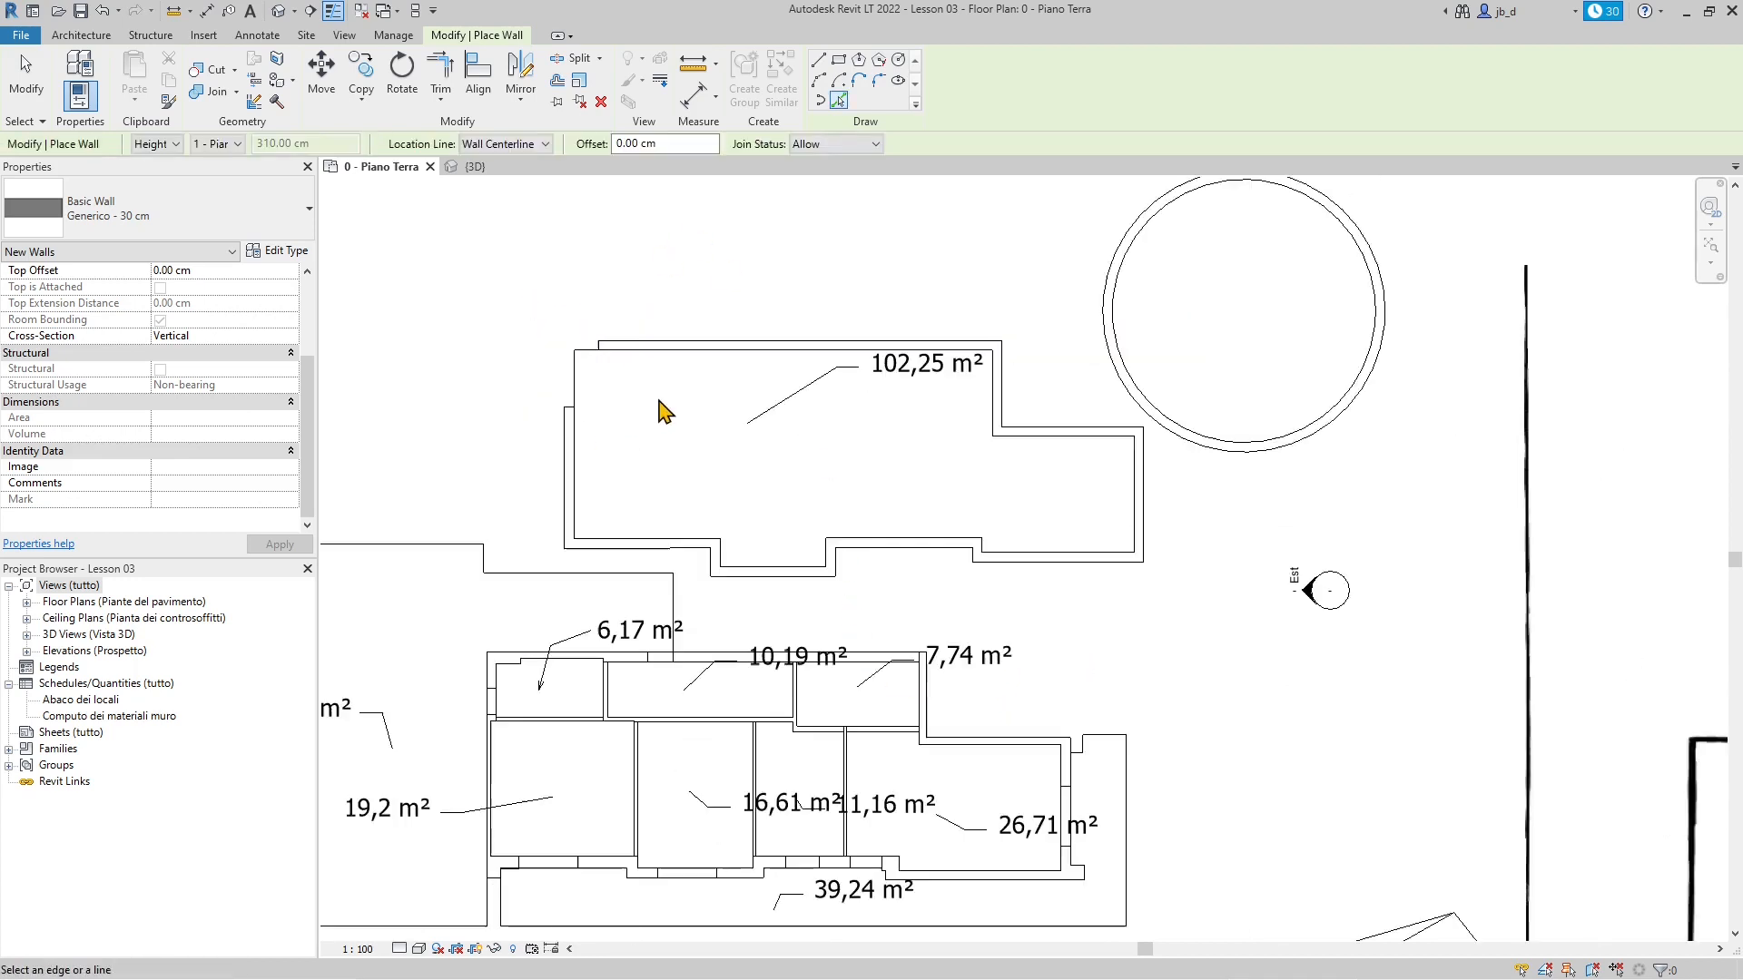
scroll(752, 468, "down", 3)
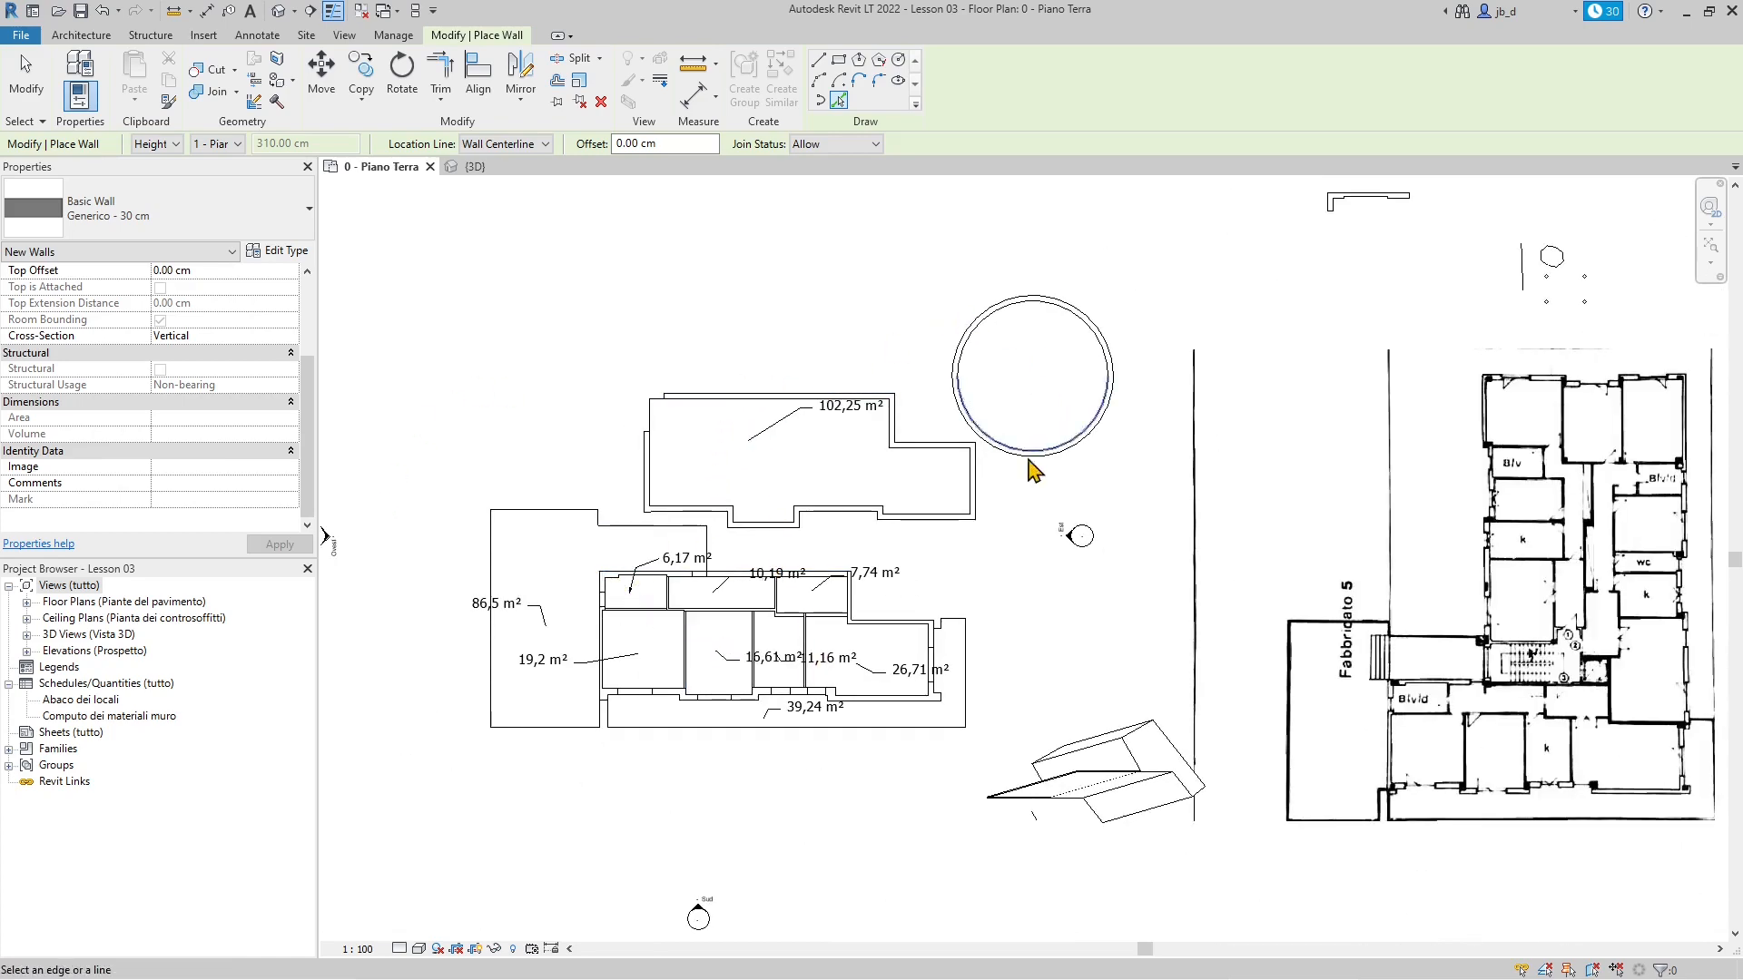
scroll(519, 556, "down", 1)
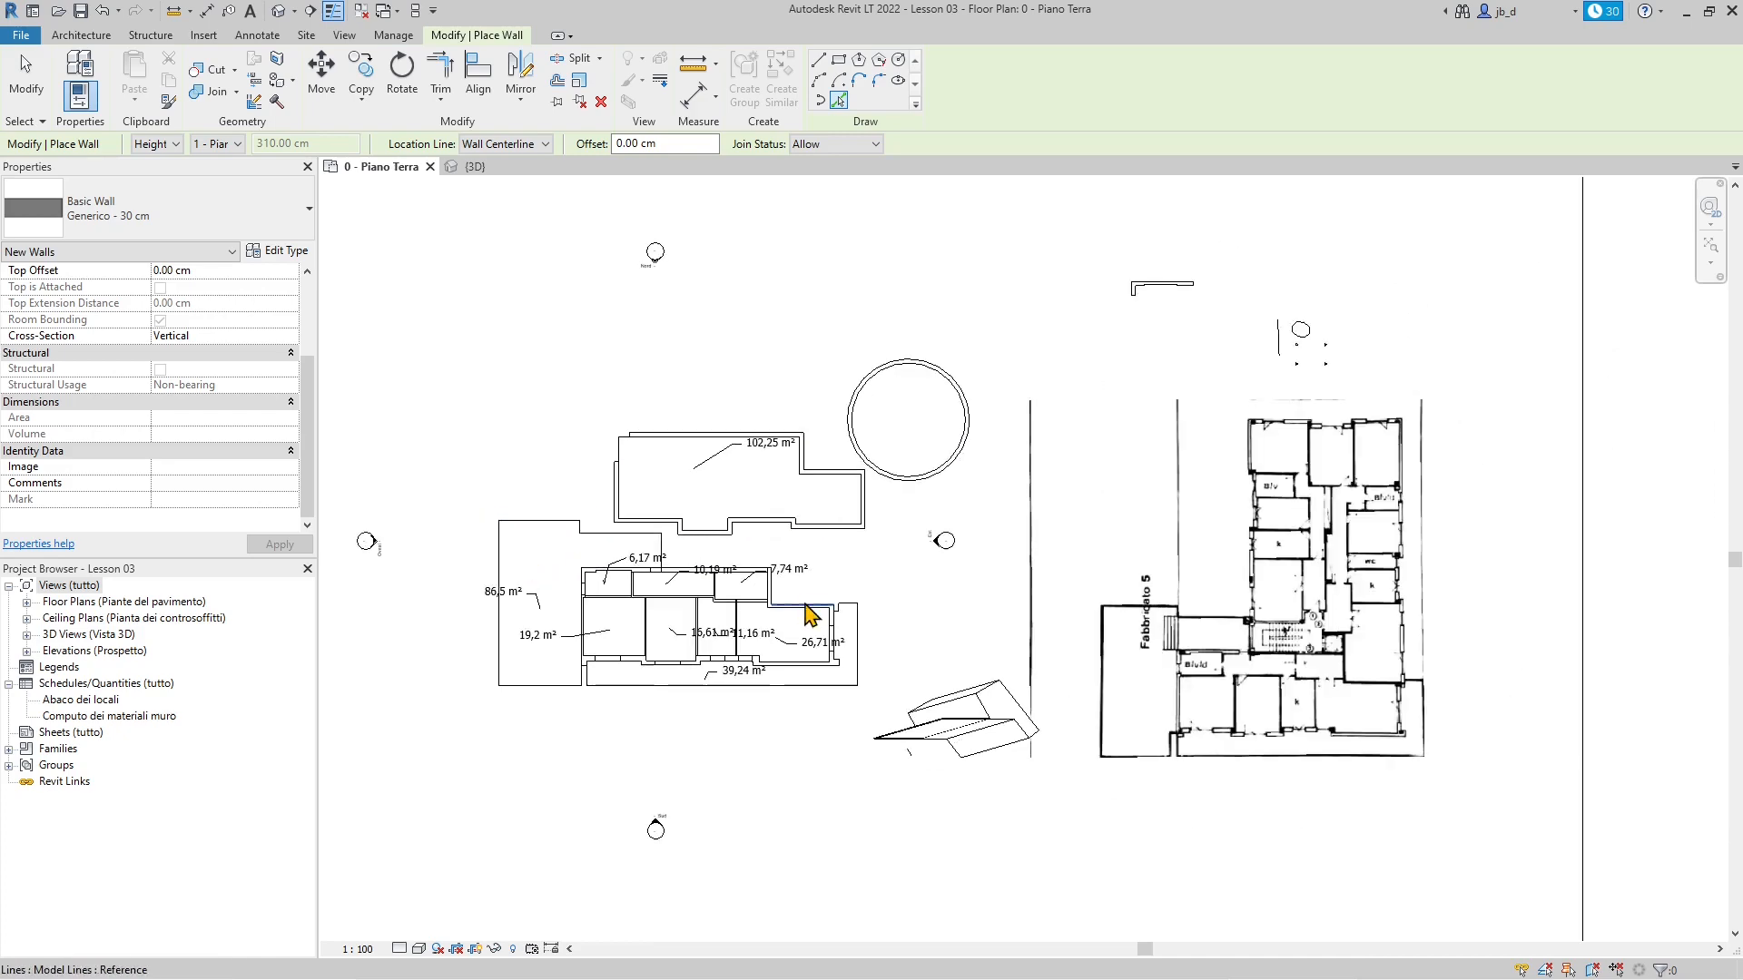
scroll(817, 635, "up", 2)
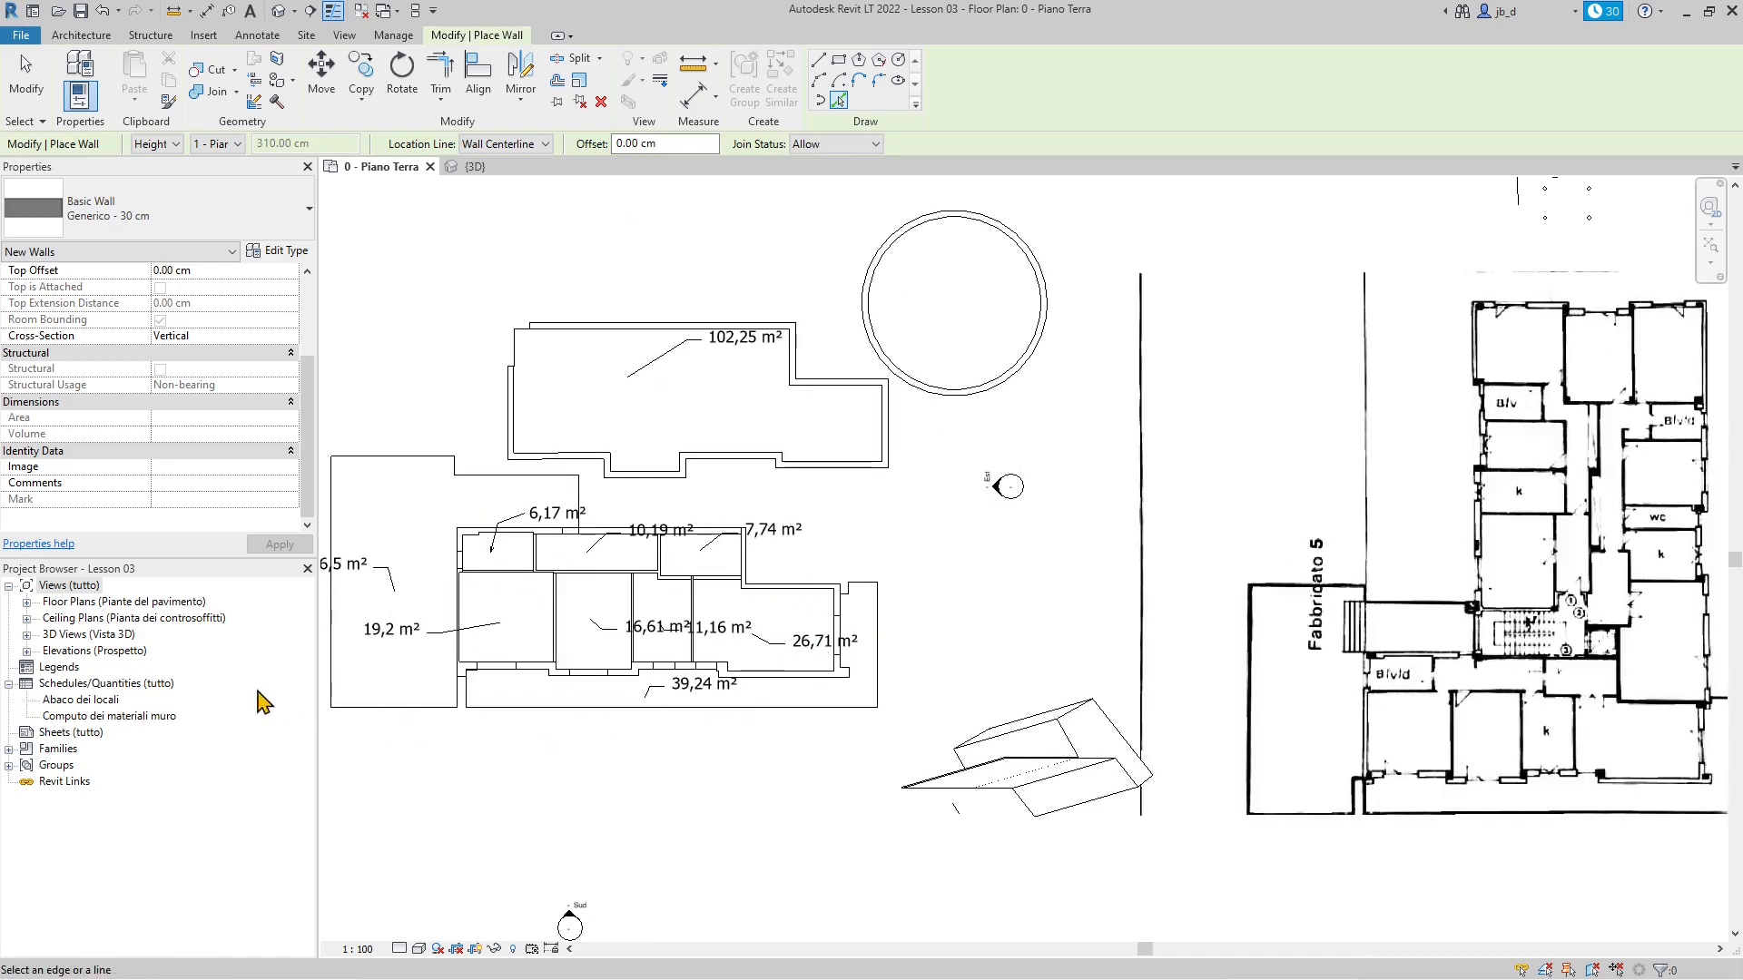
left_click(26, 633)
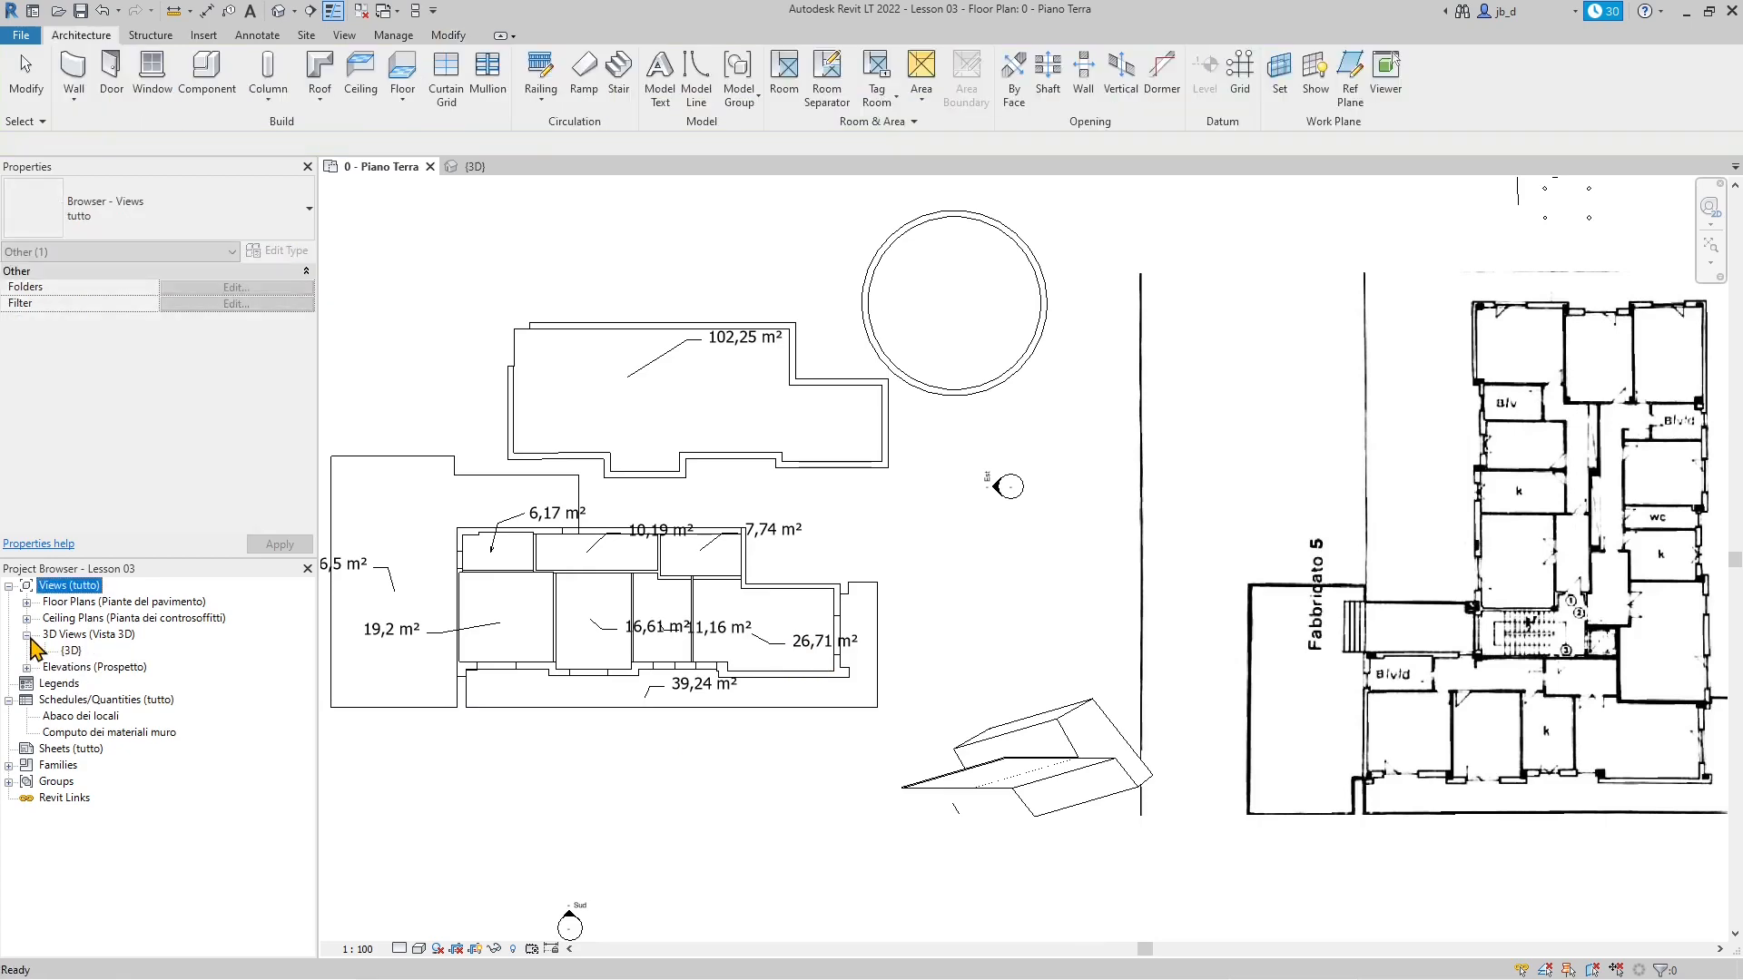
double_click(71, 651)
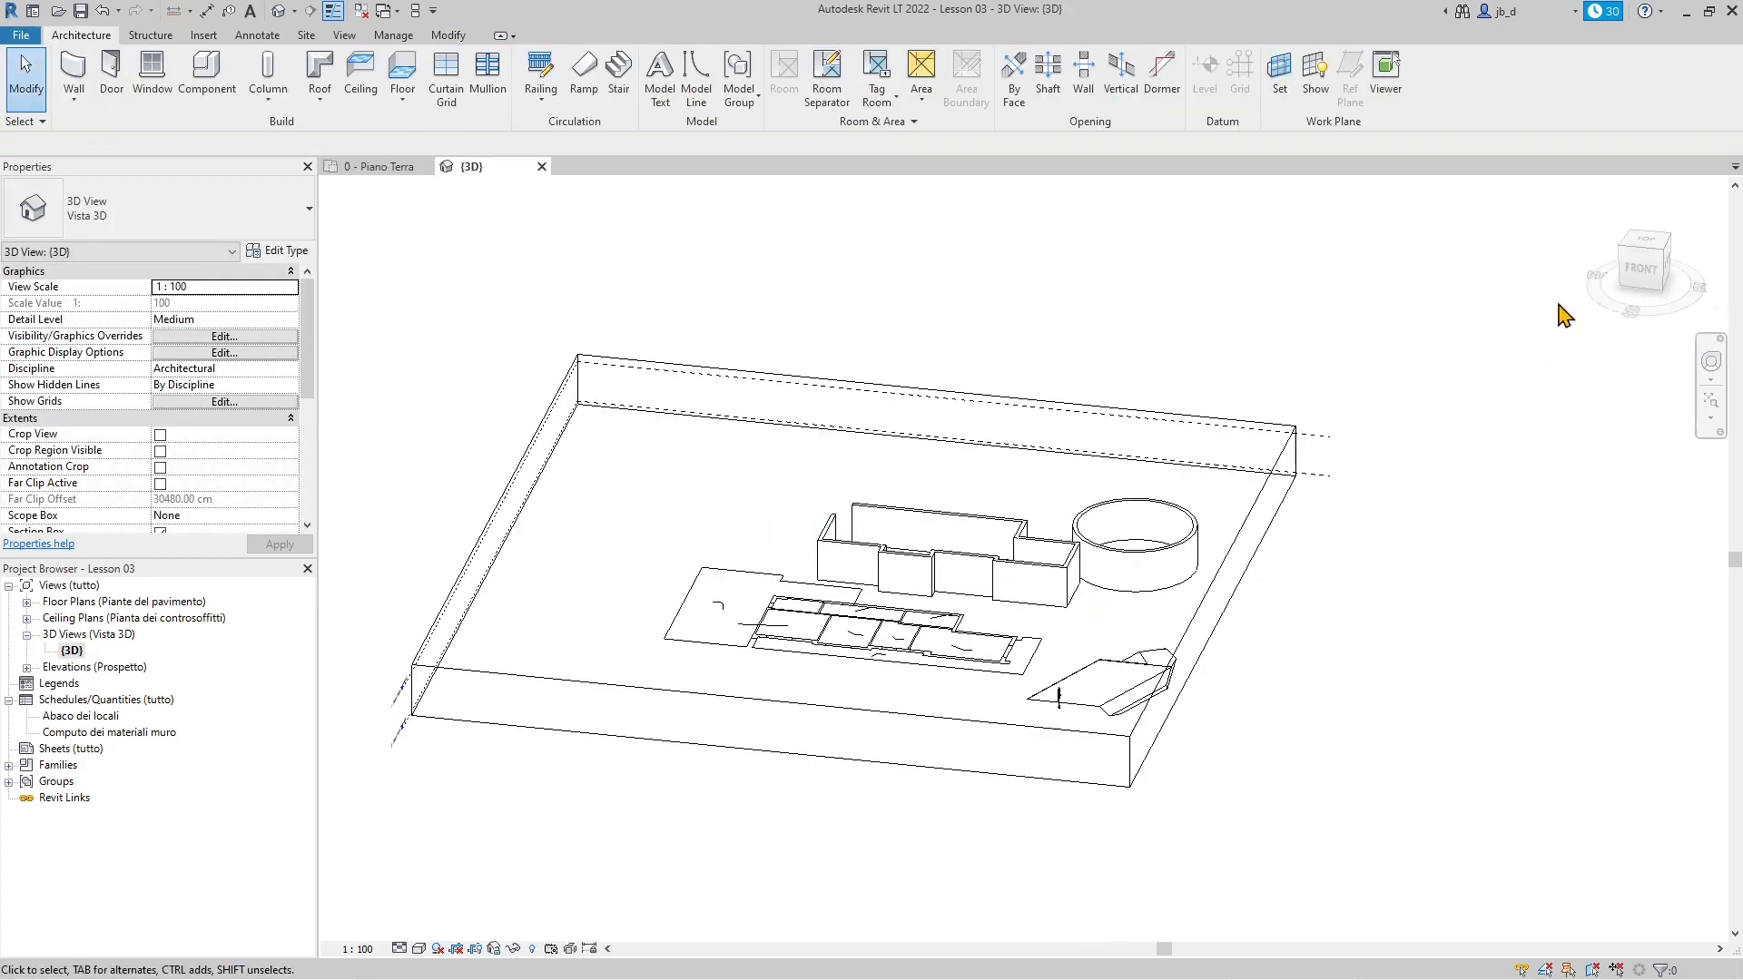
left_click_drag(1647, 270, 1575, 272)
scroll(1043, 602, "up", 4)
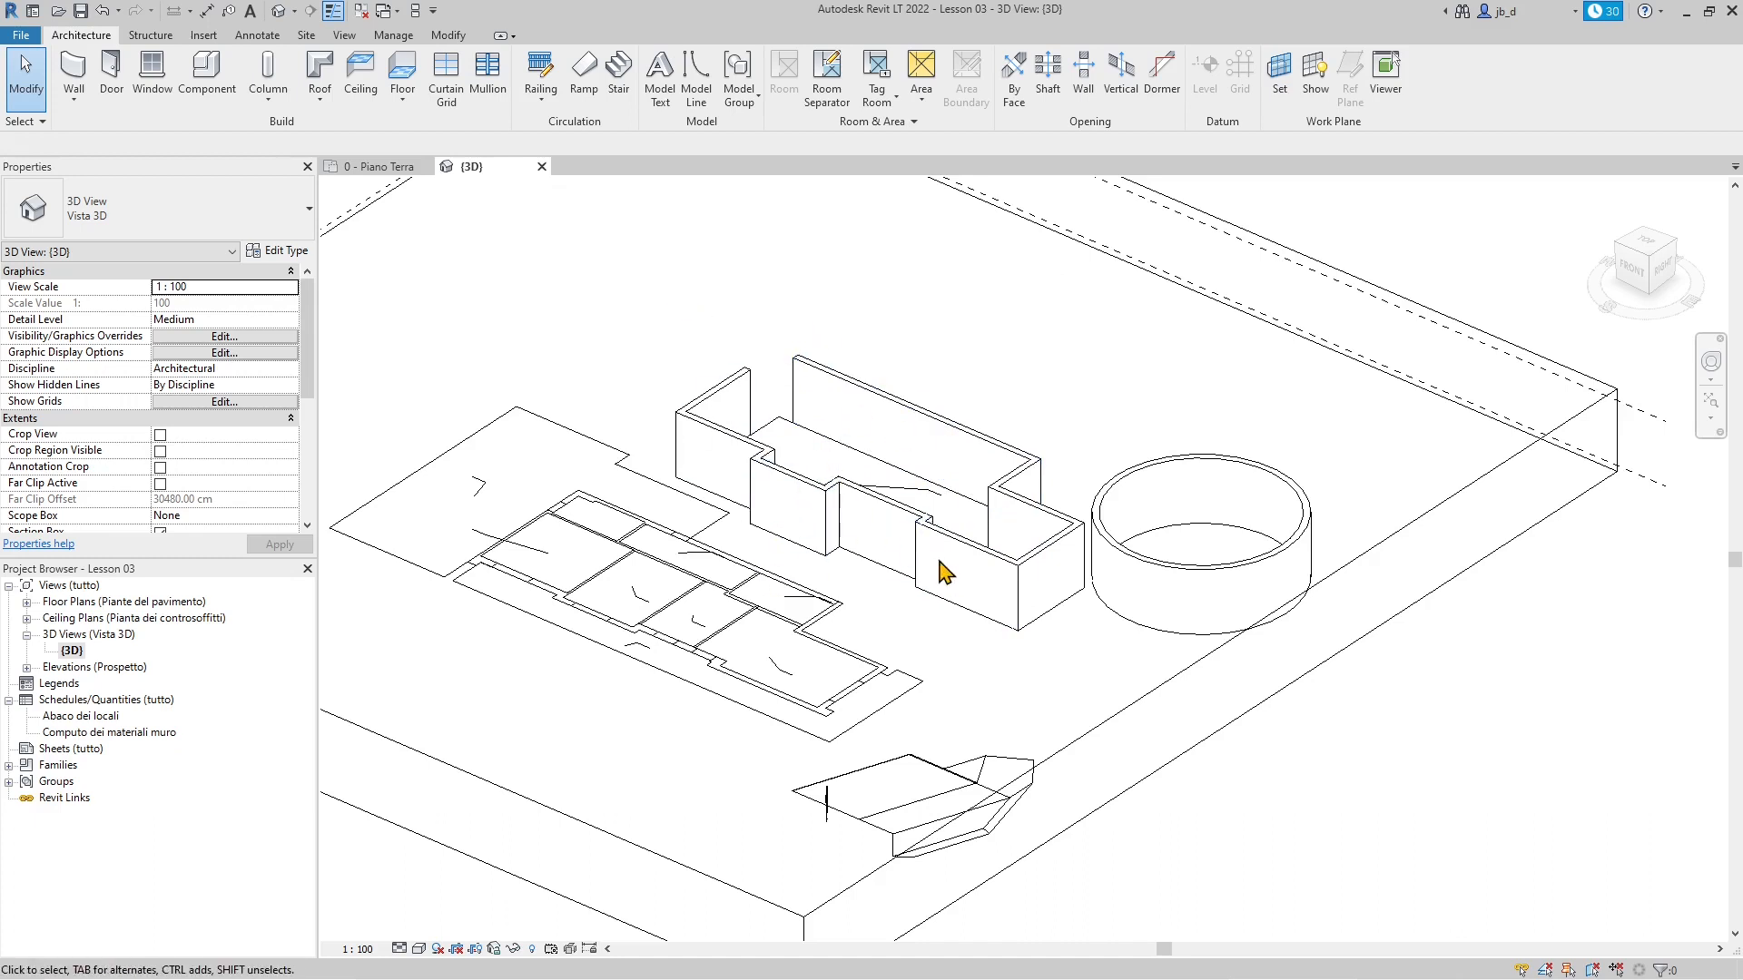
left_click(437, 949)
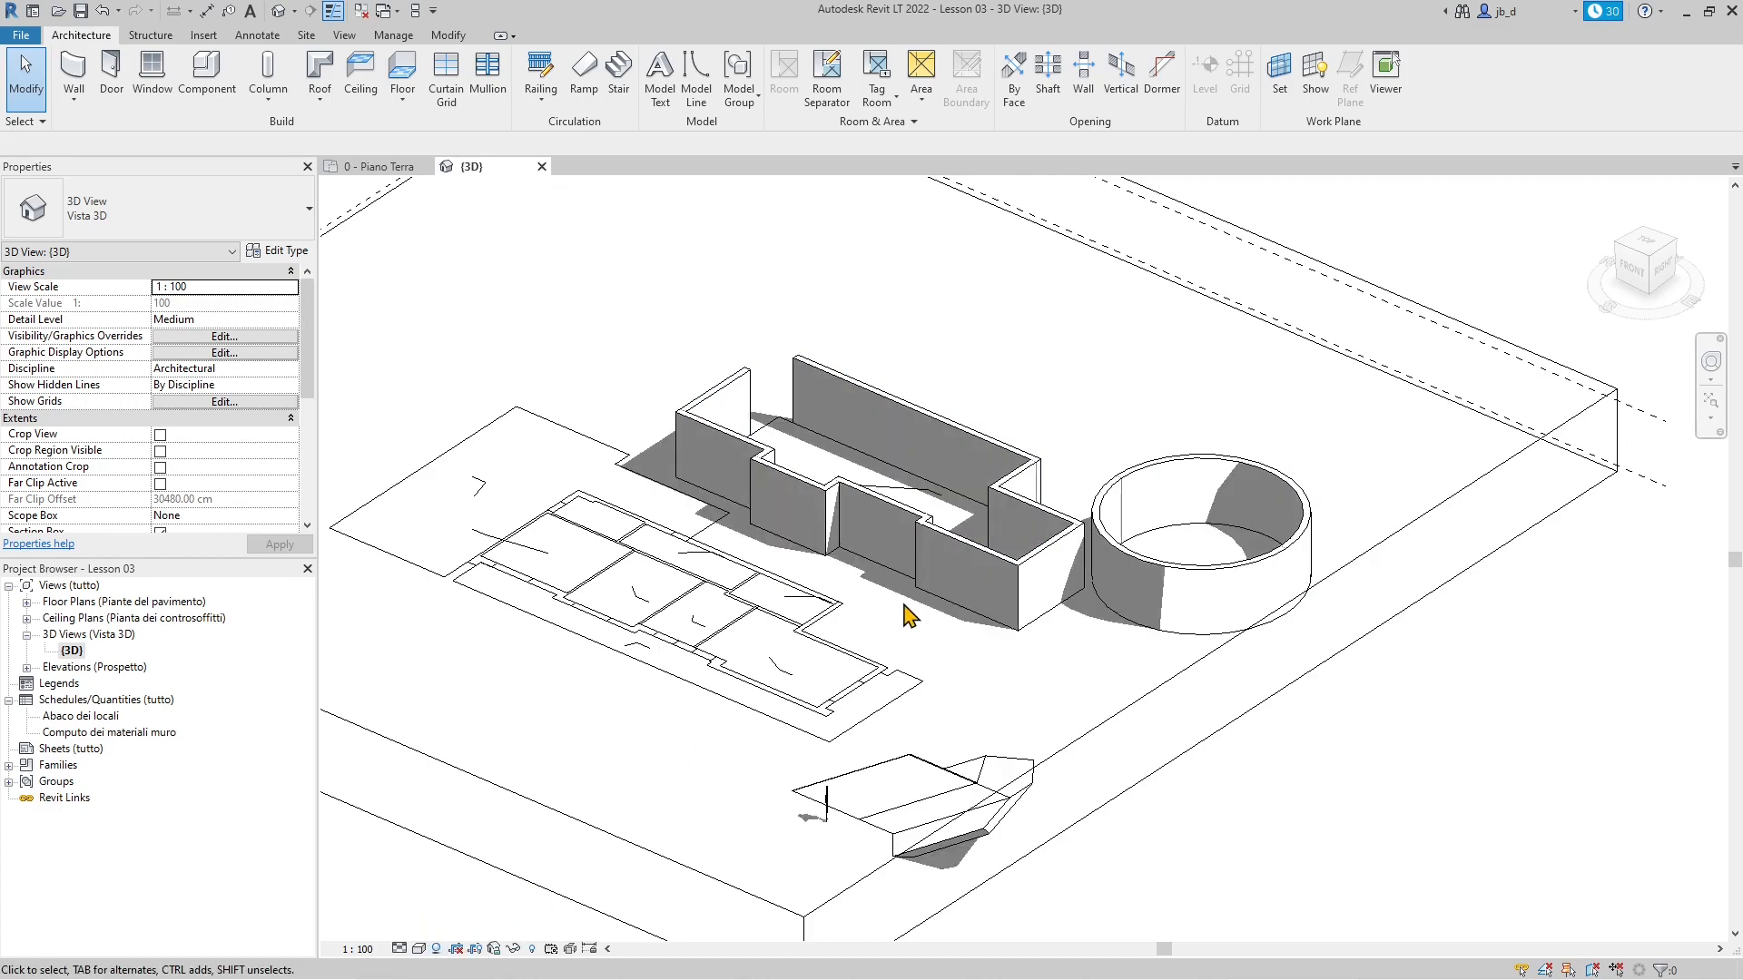
scroll(933, 681, "down", 2)
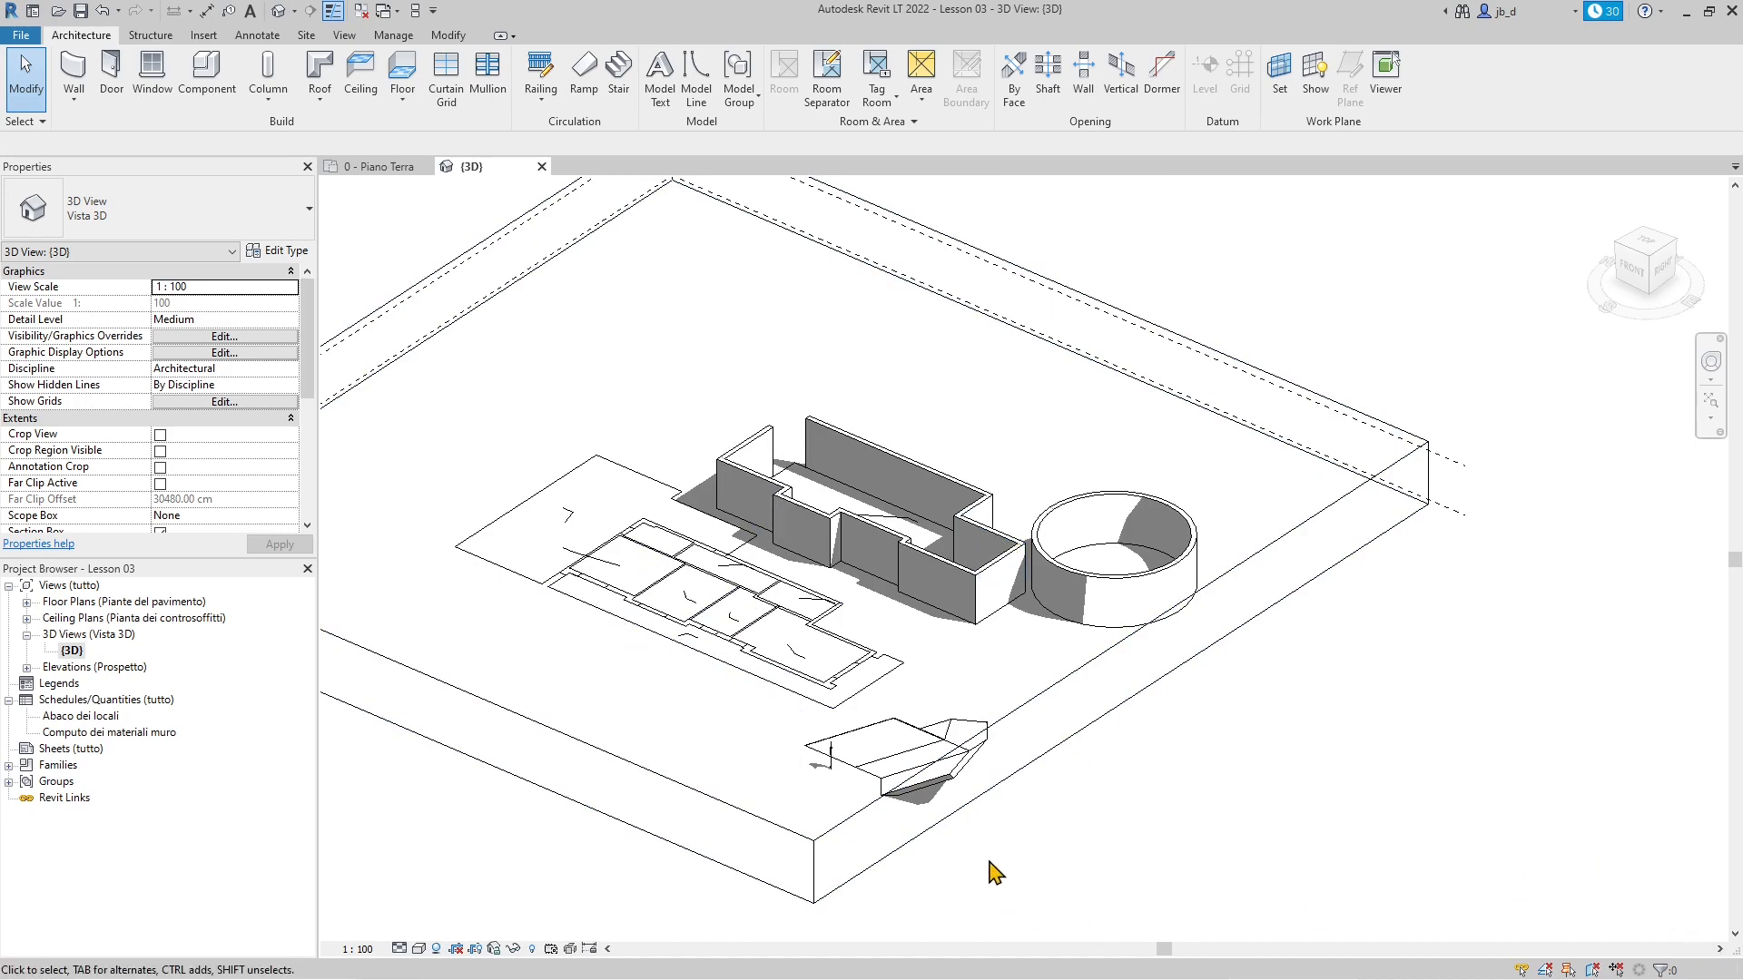
Step: Return to the 0 - Piano Terra floor plan and view the complete drawing
left_click(392, 168)
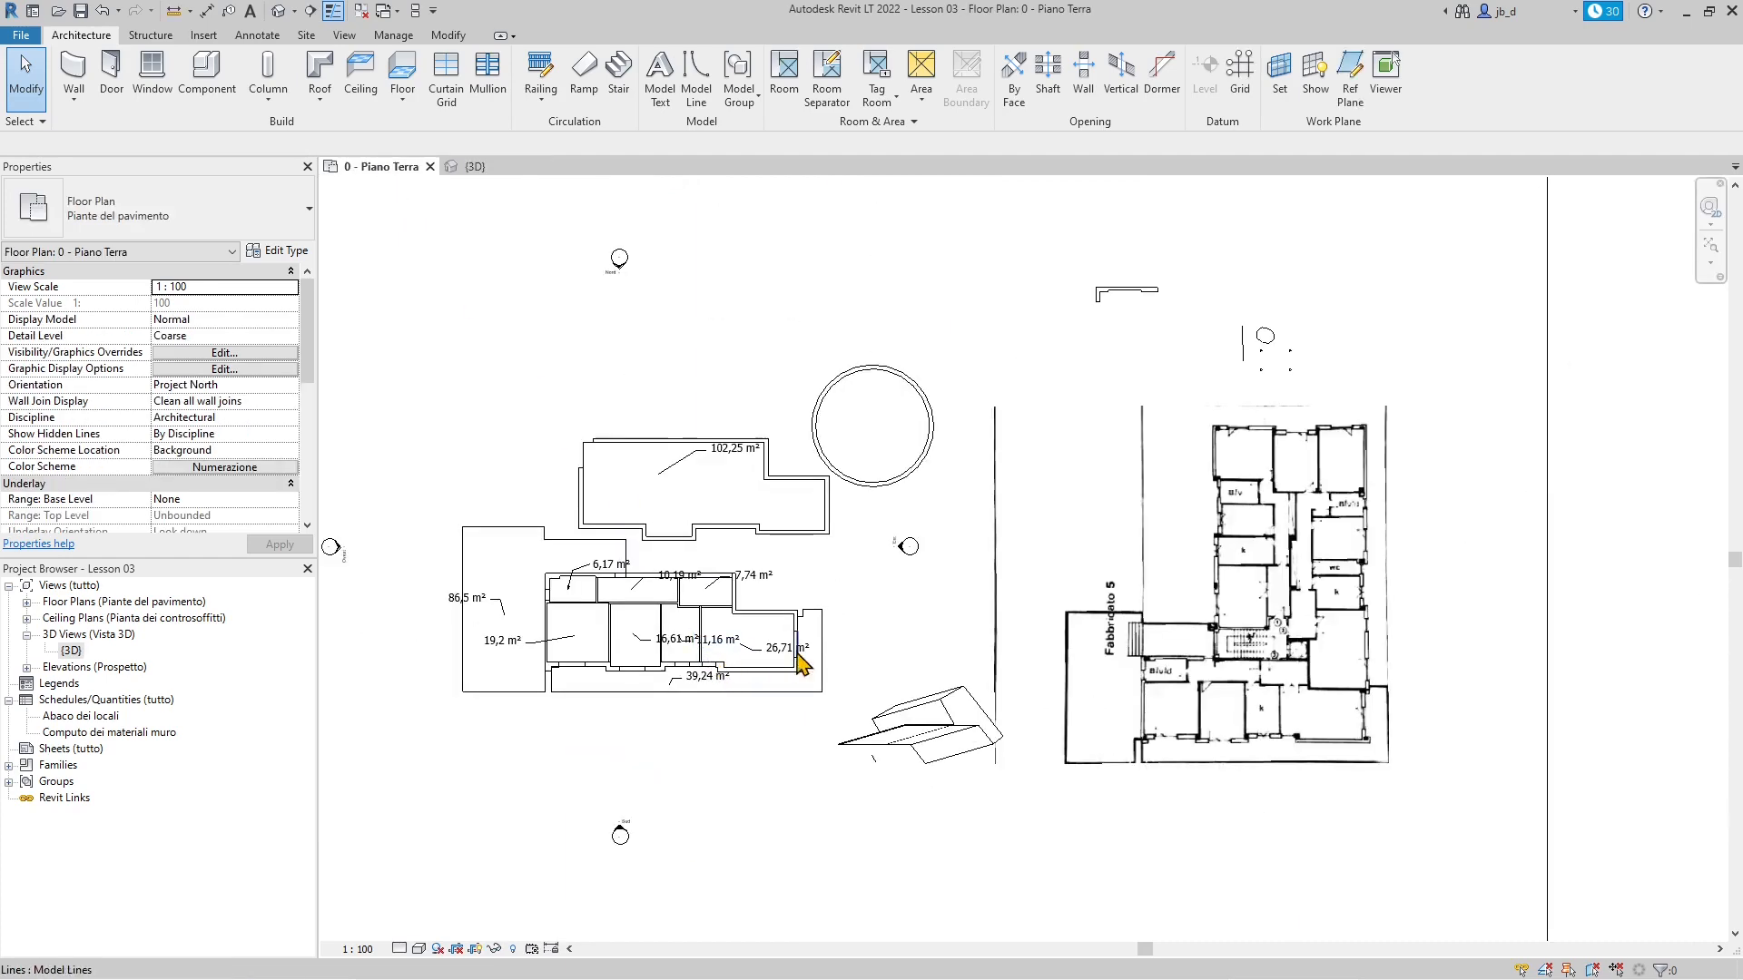
scroll(803, 652, "down", 1)
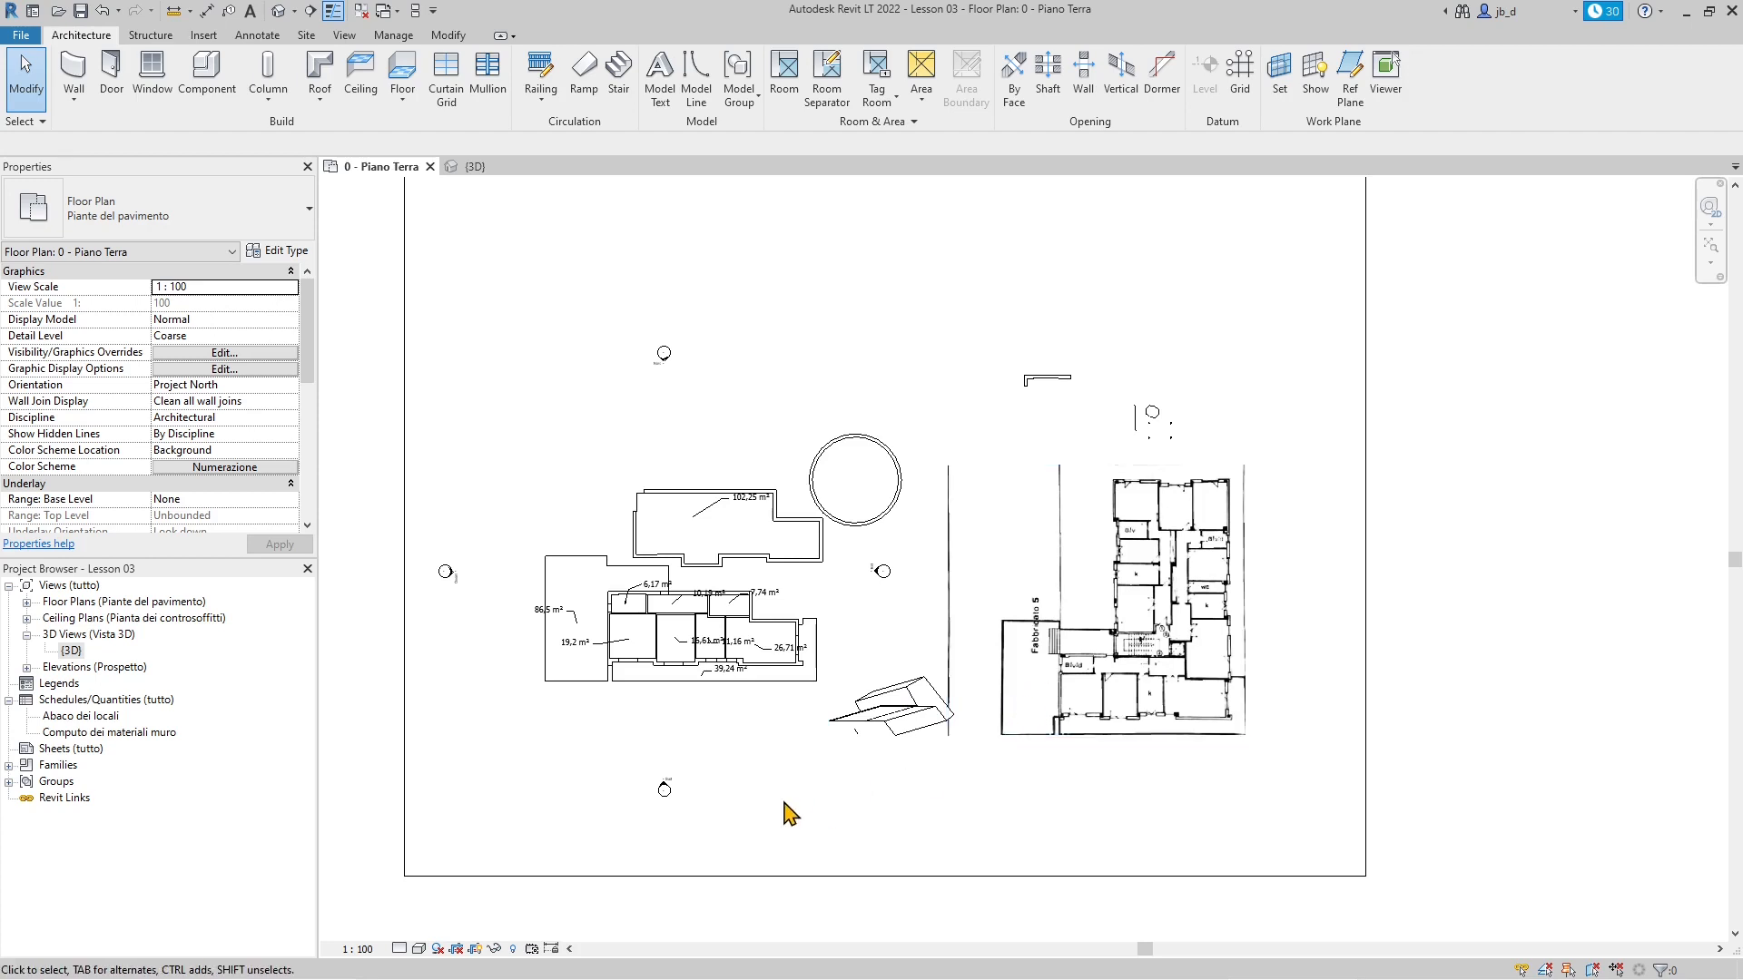
scroll(791, 814, "up", 2)
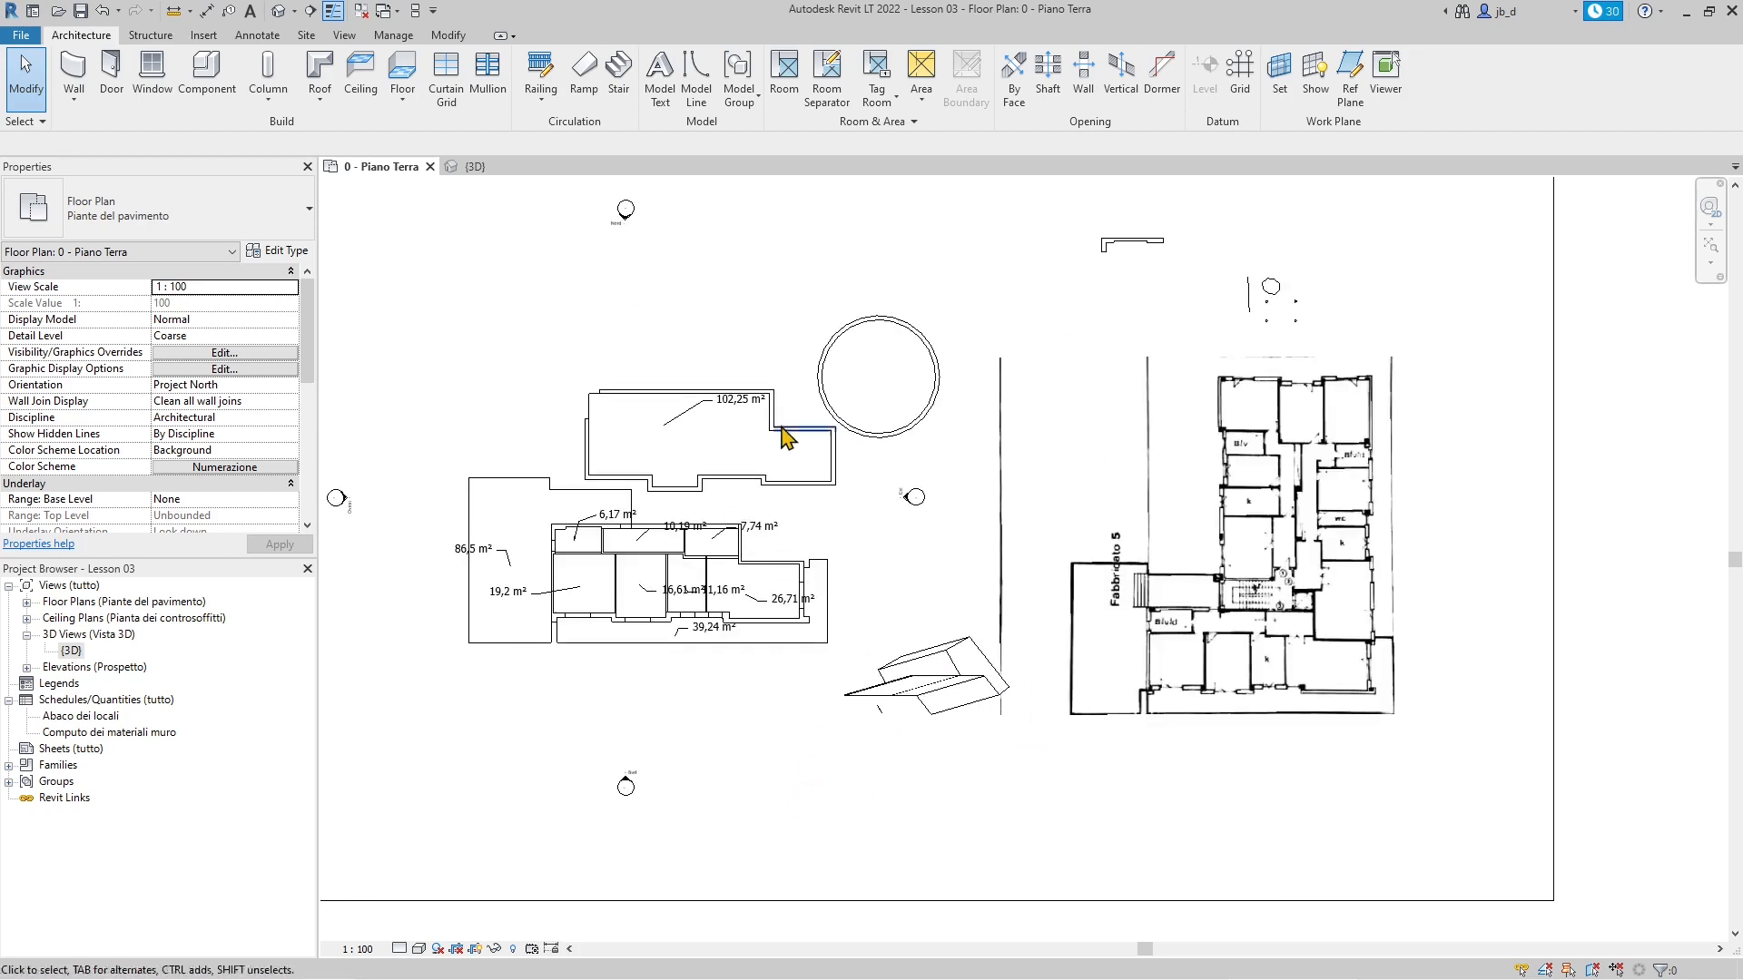